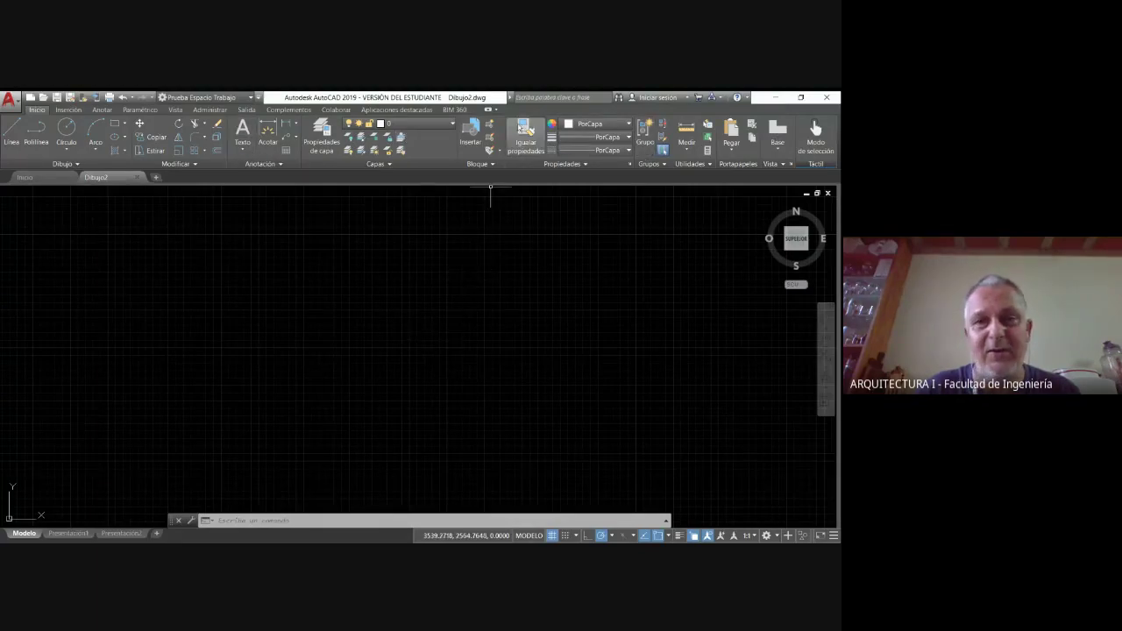
Step: Close the ribbon and turn on the classic menu bar (Mostrar barra de menús)
right_click(477, 114)
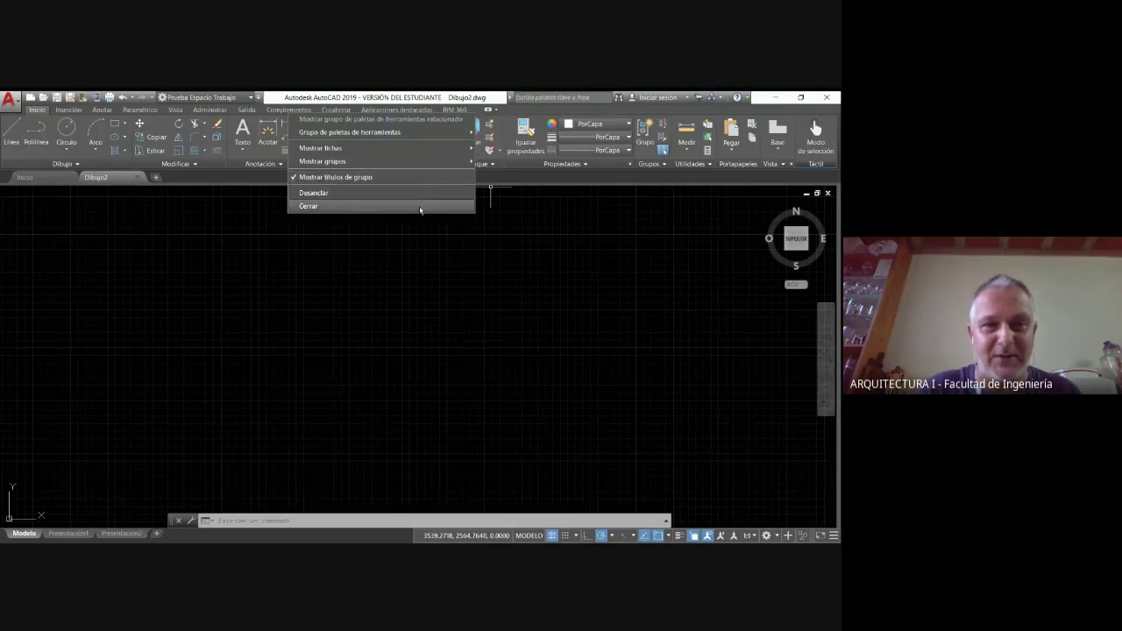
left_click(421, 206)
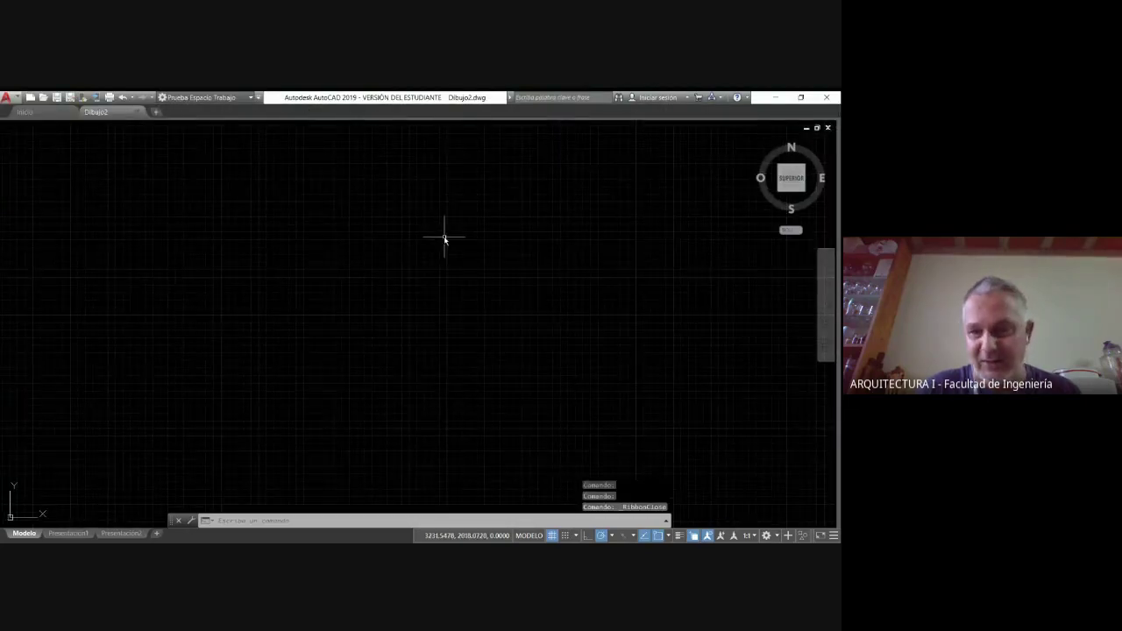
left_click(259, 97)
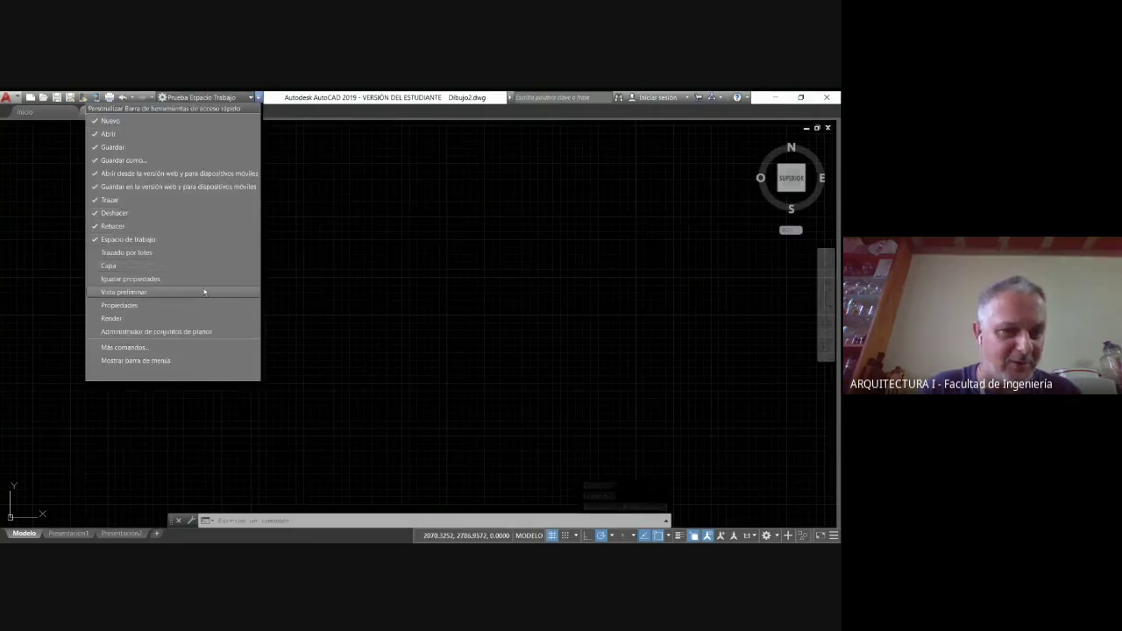
left_click(163, 361)
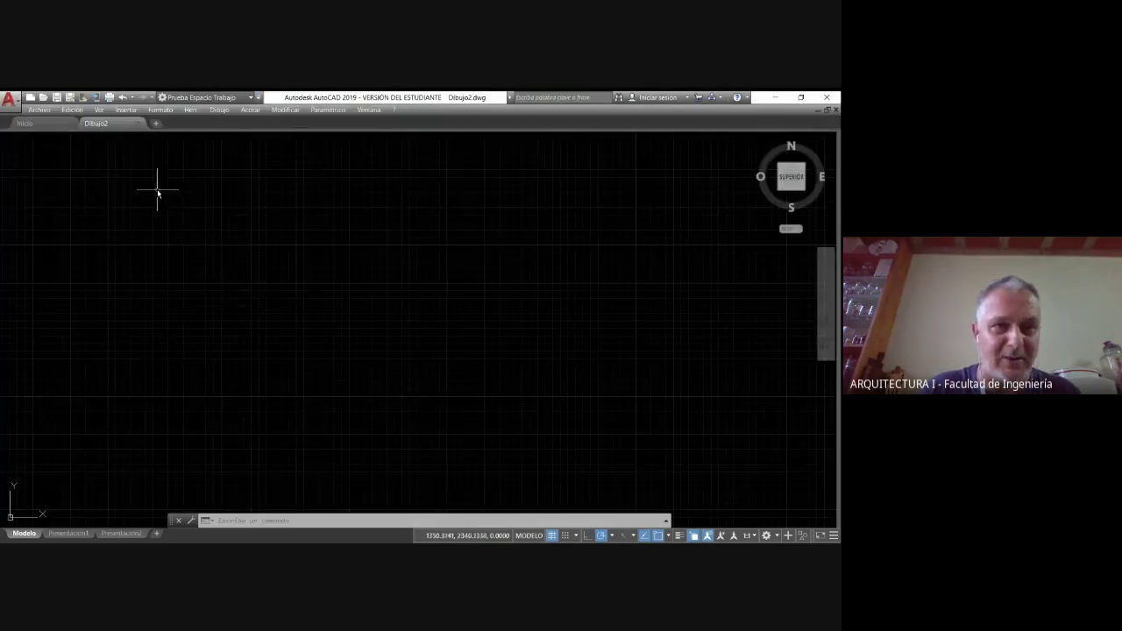
Step: Display the Normal toolbar and the Dibujo drawing toolbar
left_click(190, 110)
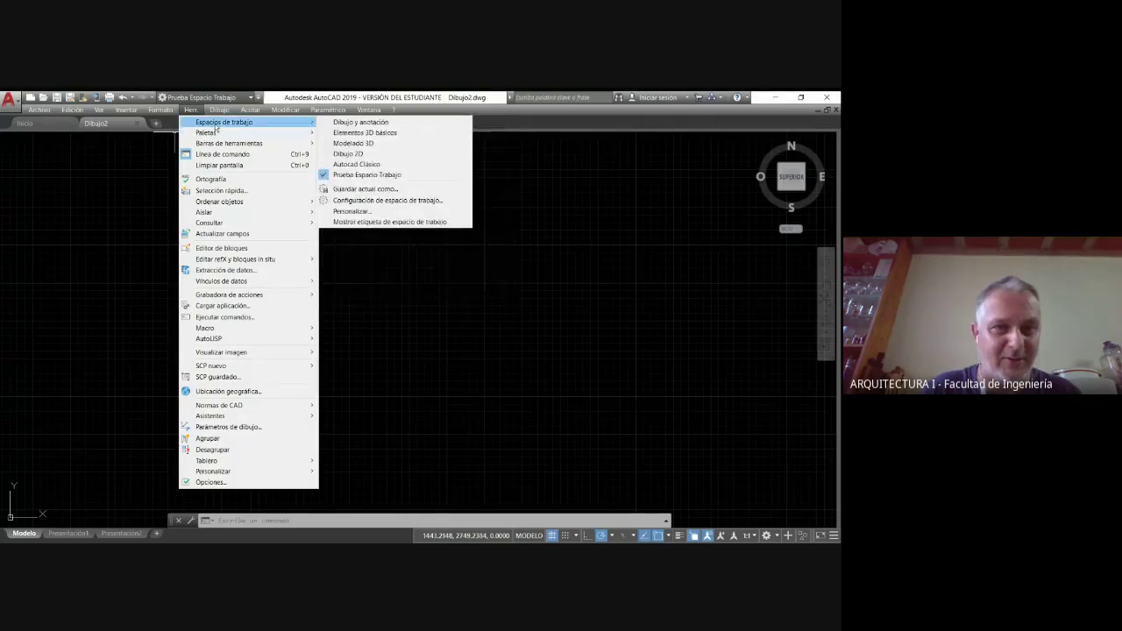
mouse_move(228, 143)
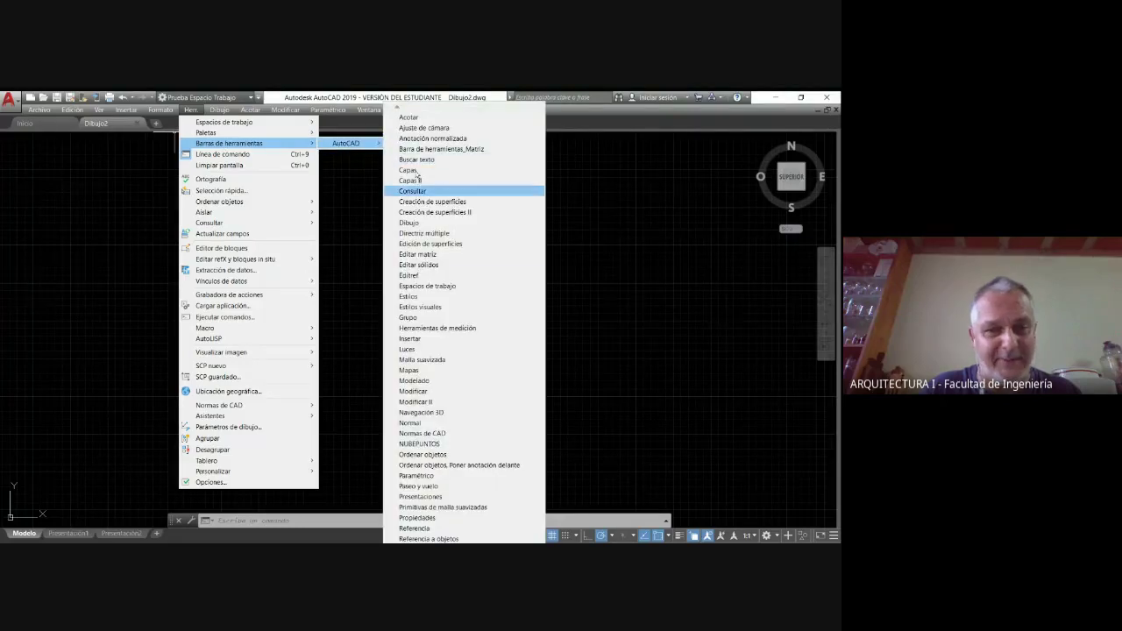
mouse_move(345, 143)
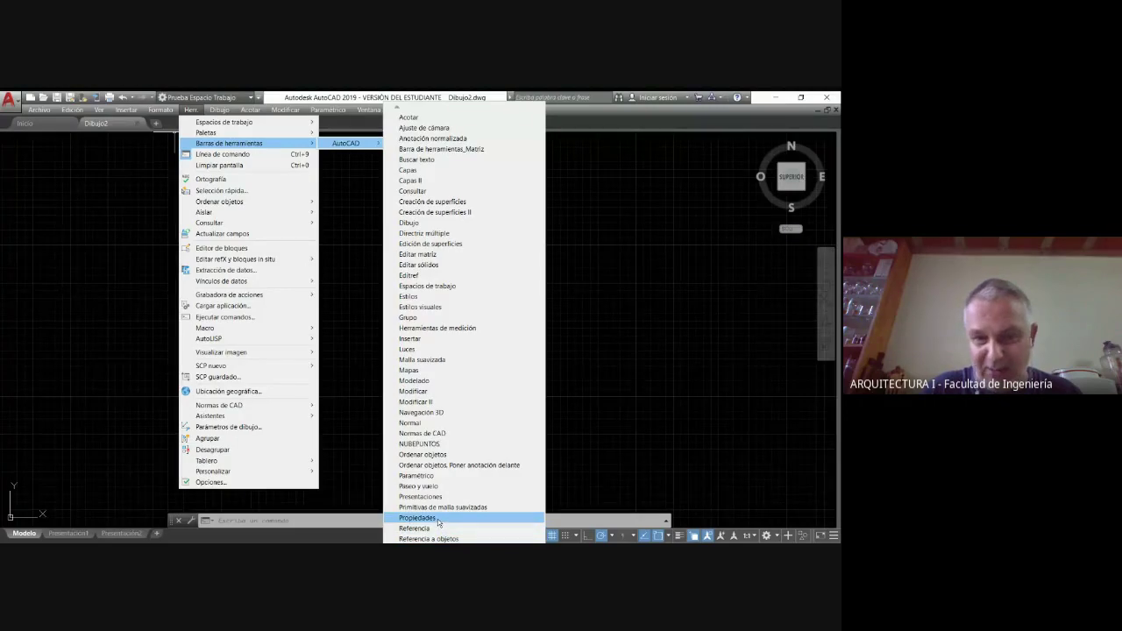
left_click(426, 421)
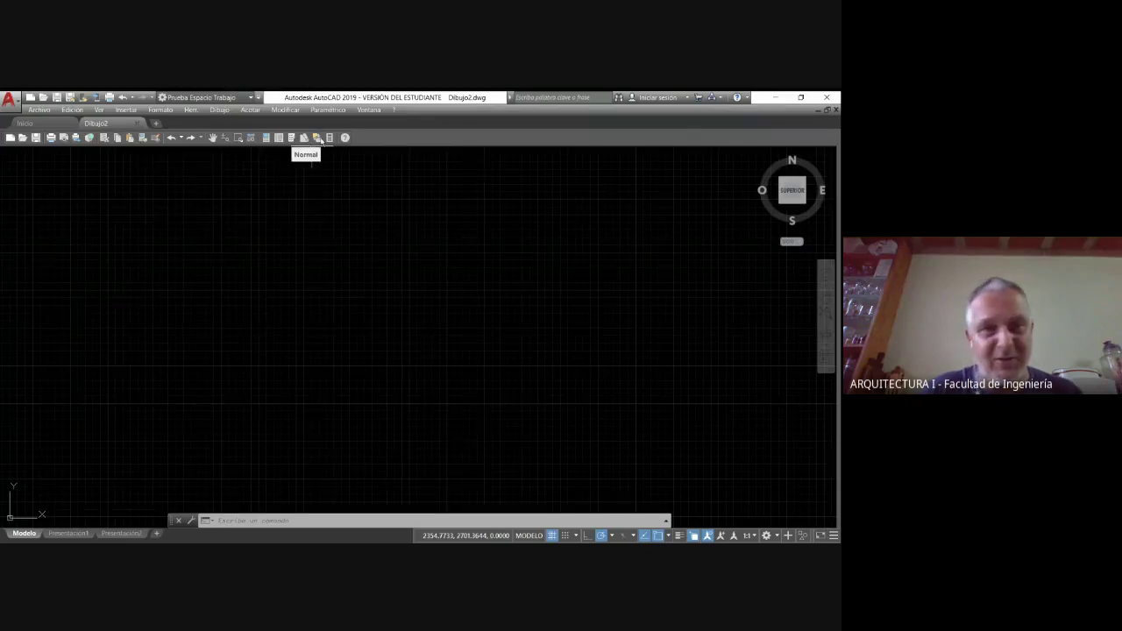
right_click(320, 139)
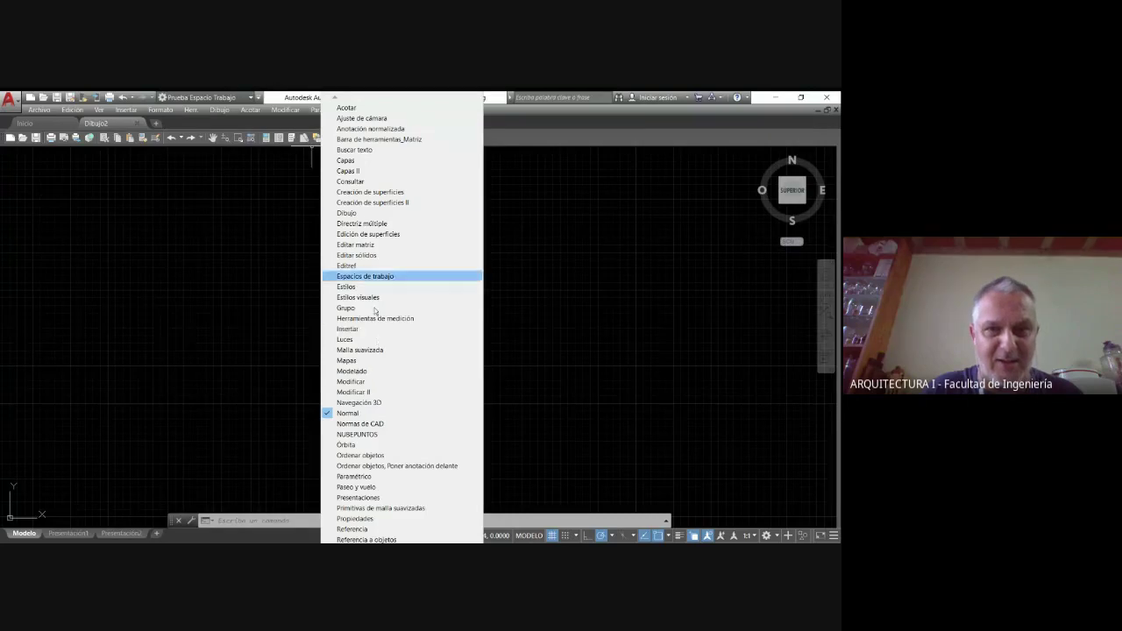
left_click(370, 213)
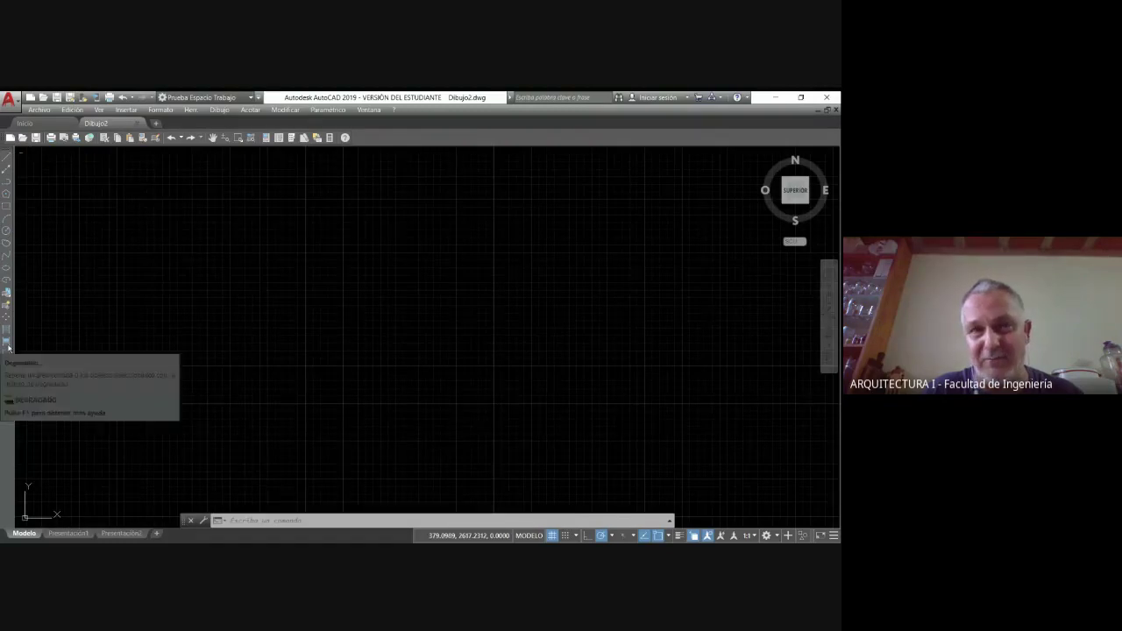
Step: Display the Referencia a objetos and Acotar toolbars
right_click(167, 140)
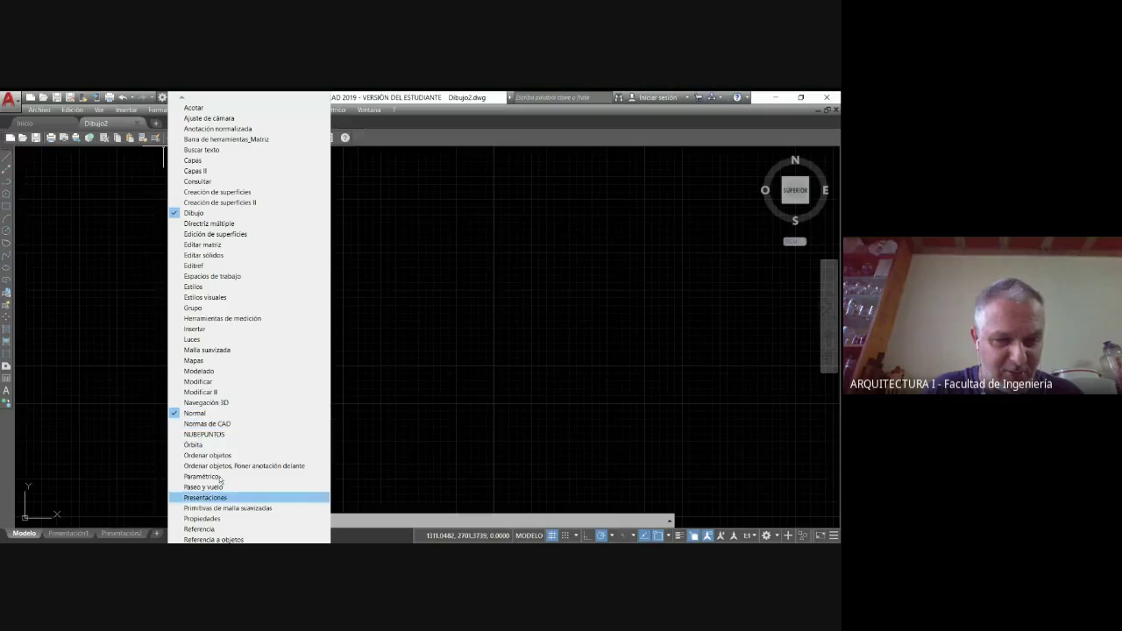
left_click(210, 533)
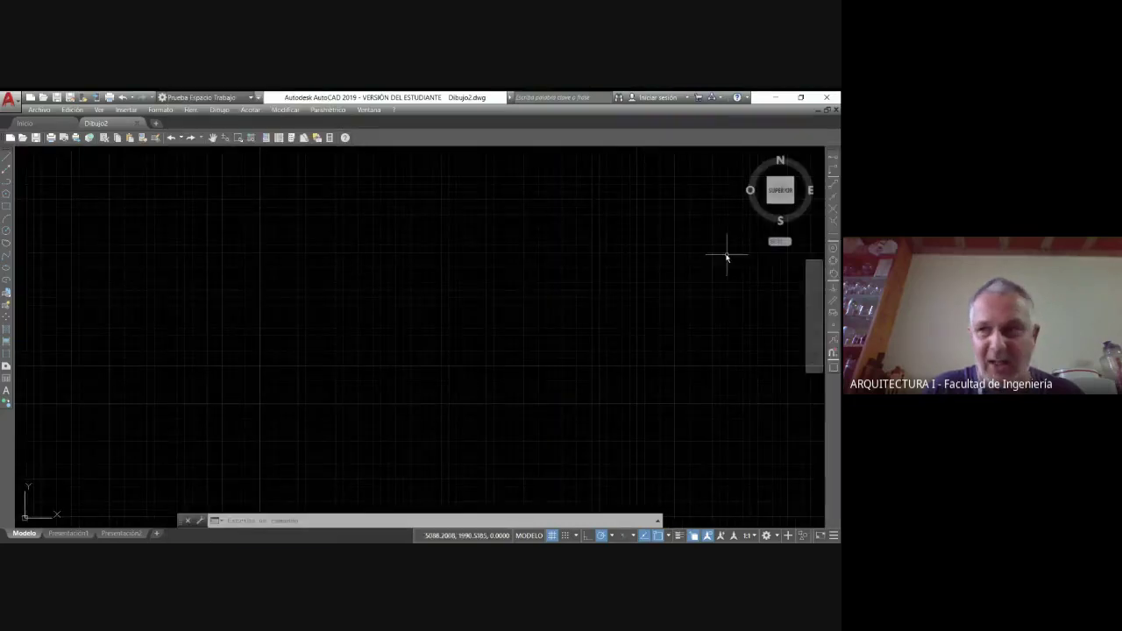
mouse_move(815, 316)
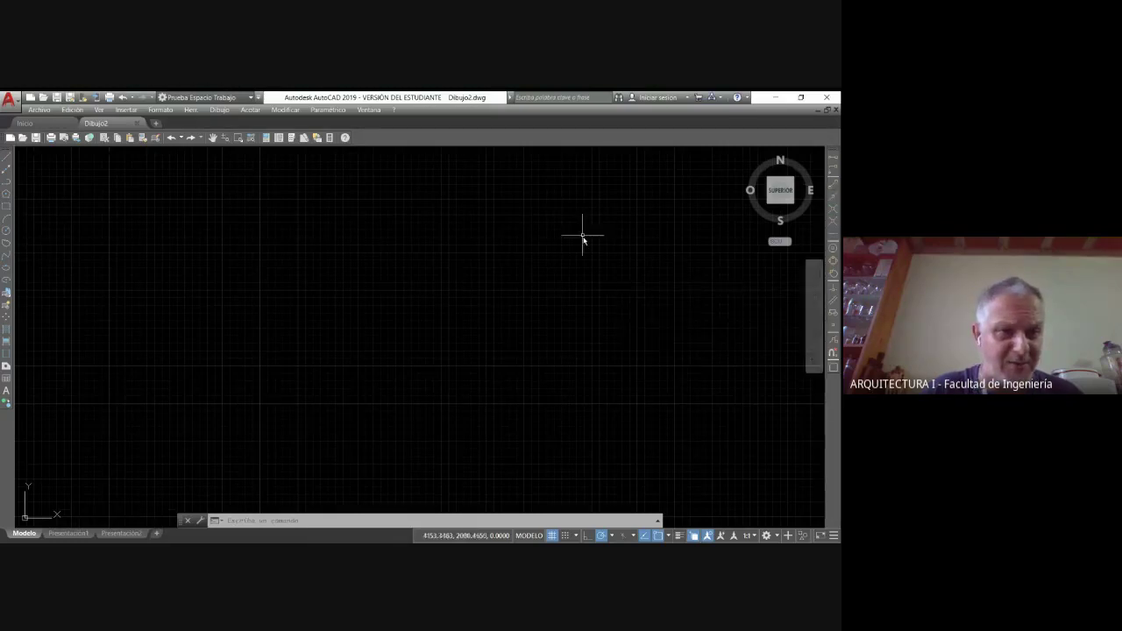
right_click(348, 143)
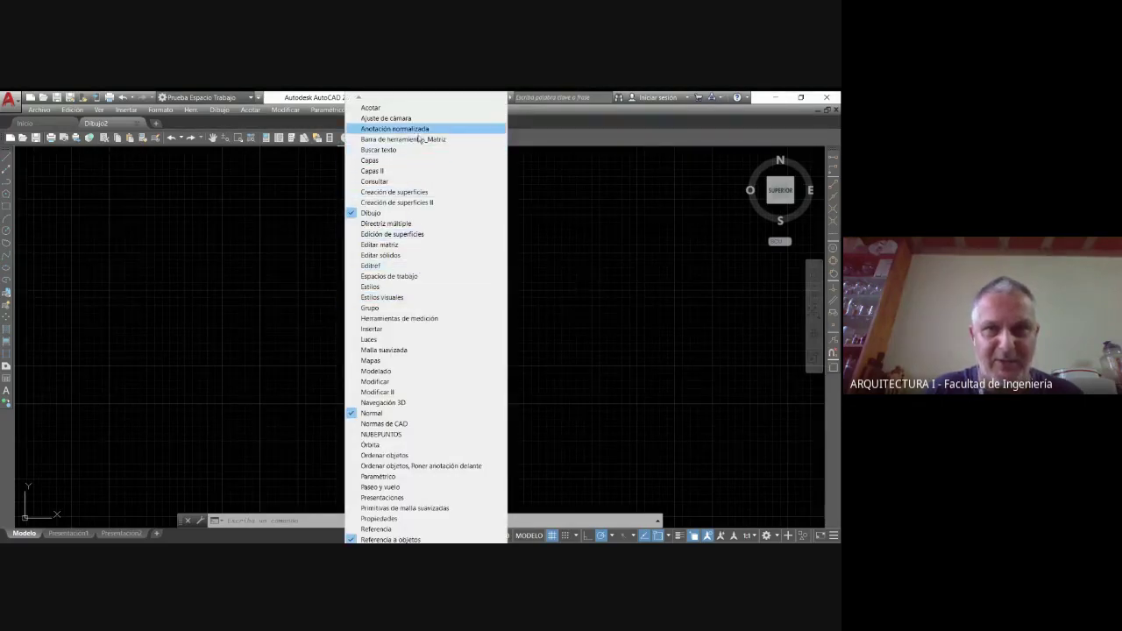
left_click(413, 108)
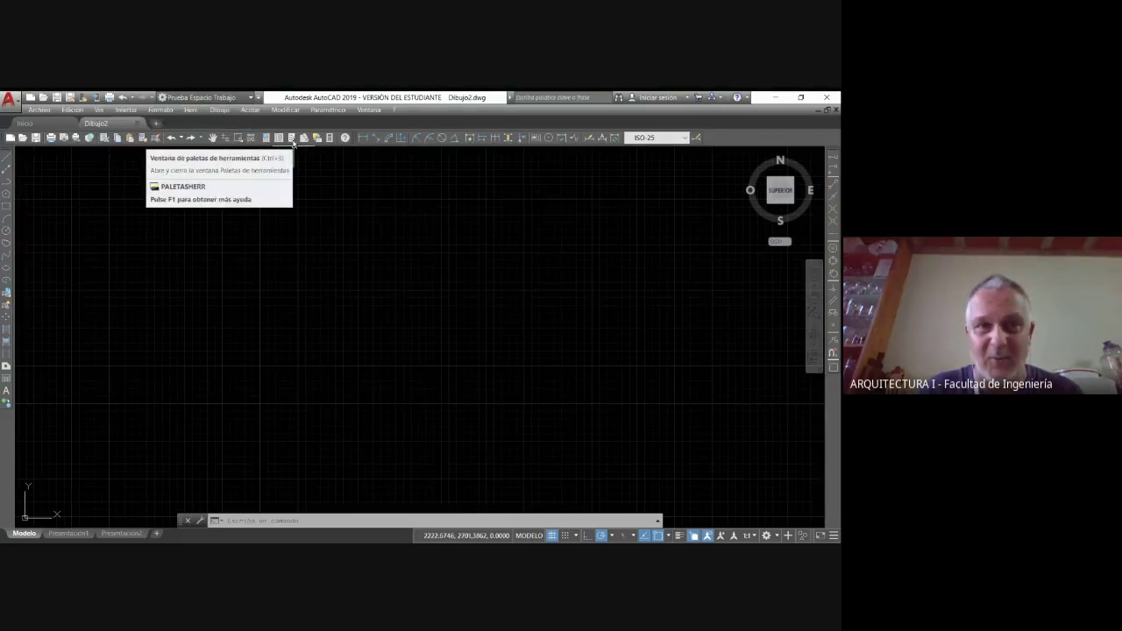
left_click(251, 97)
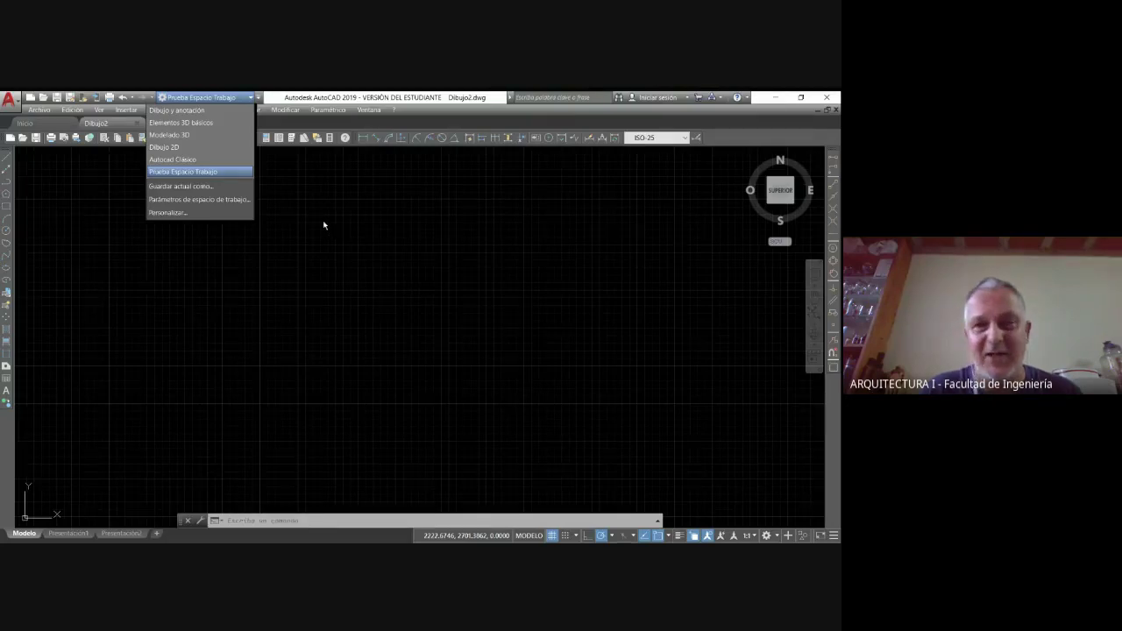
Step: Switch the workspace to Autocad Clásico
left_click(216, 160)
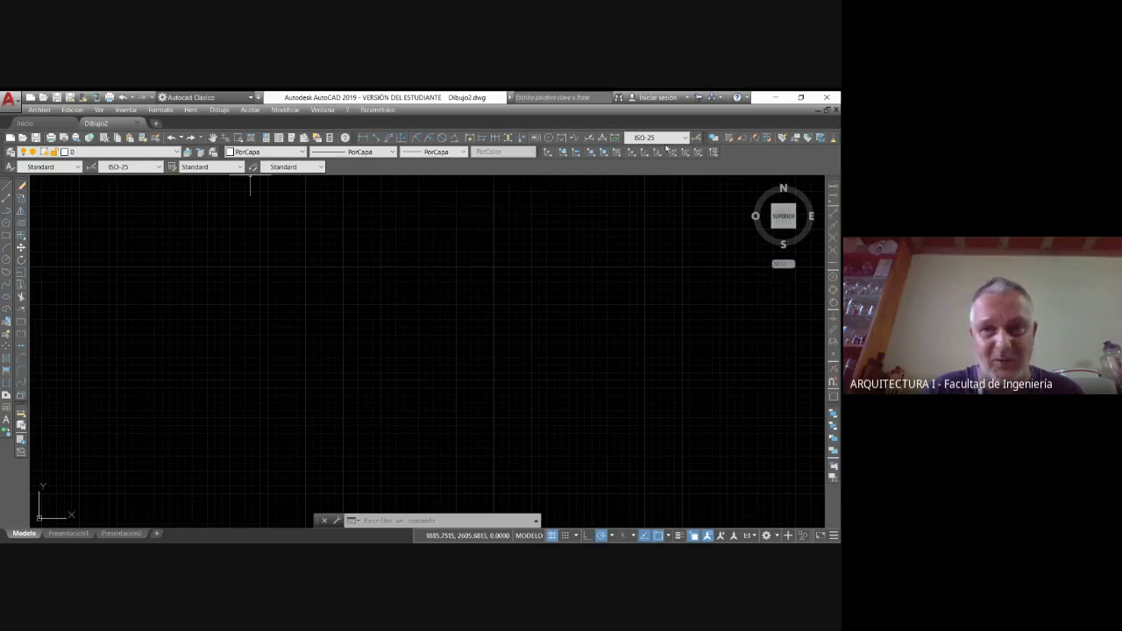
Step: Float the Acotar dimension toolbar onto the canvas, then dock it back among the toolbars
left_click(542, 155)
left_click_drag(540, 214, 544, 251)
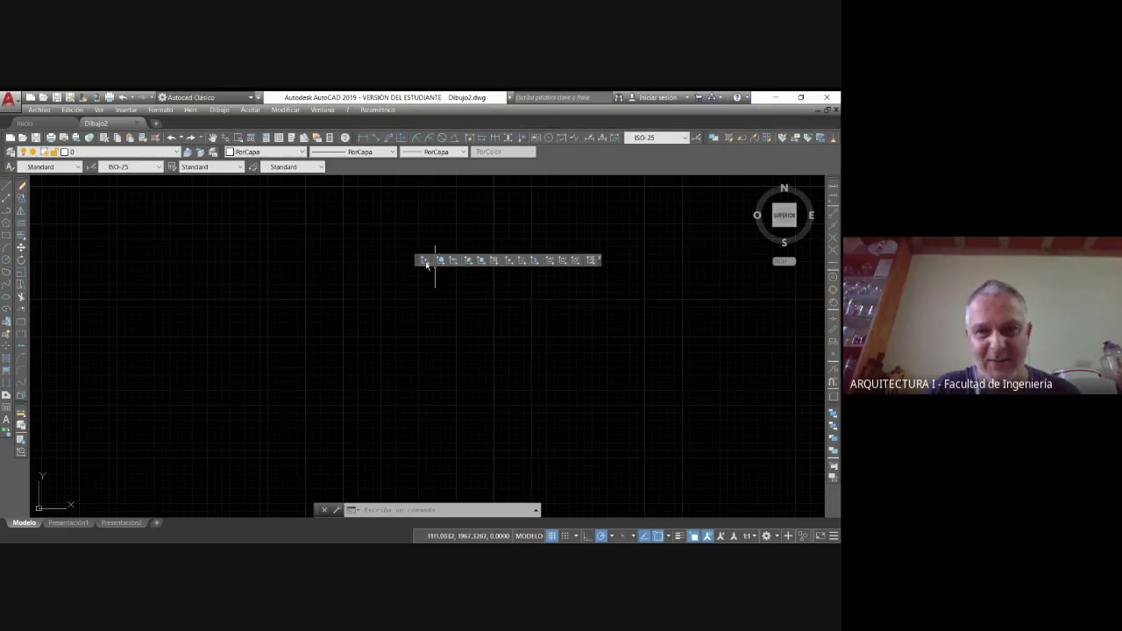
left_click_drag(420, 264, 420, 264)
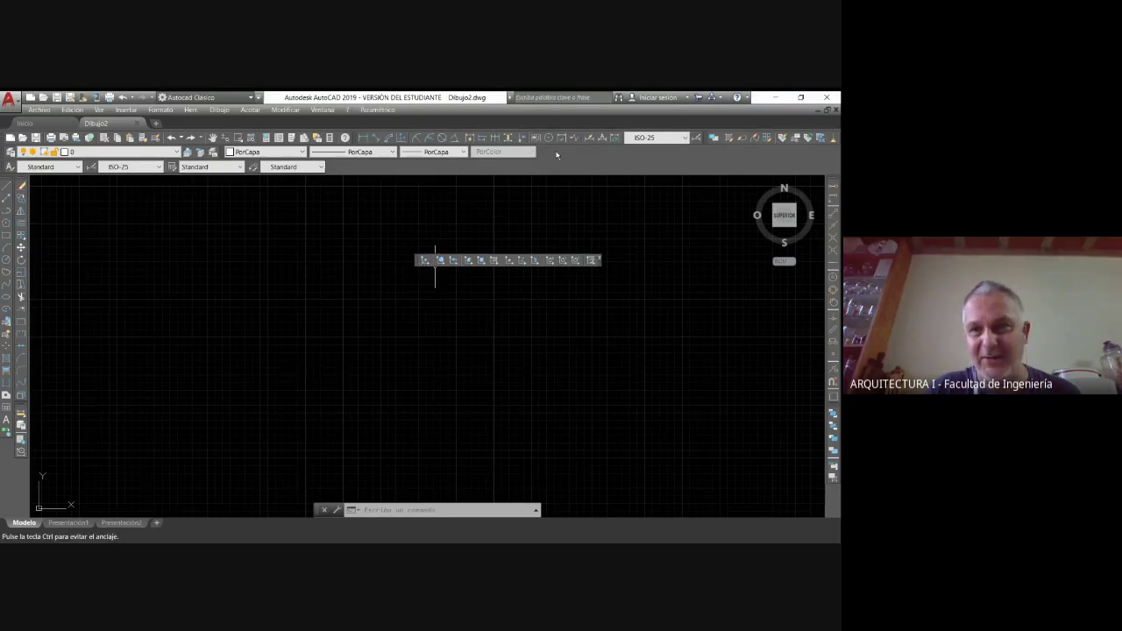
left_click_drag(628, 155, 618, 153)
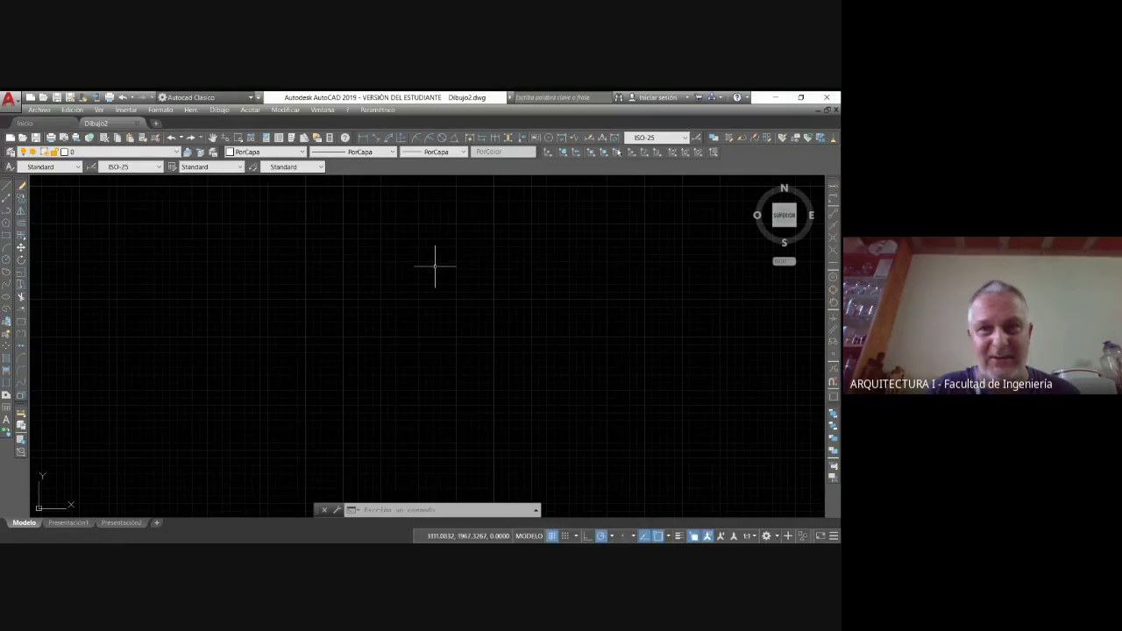
right_click(508, 145)
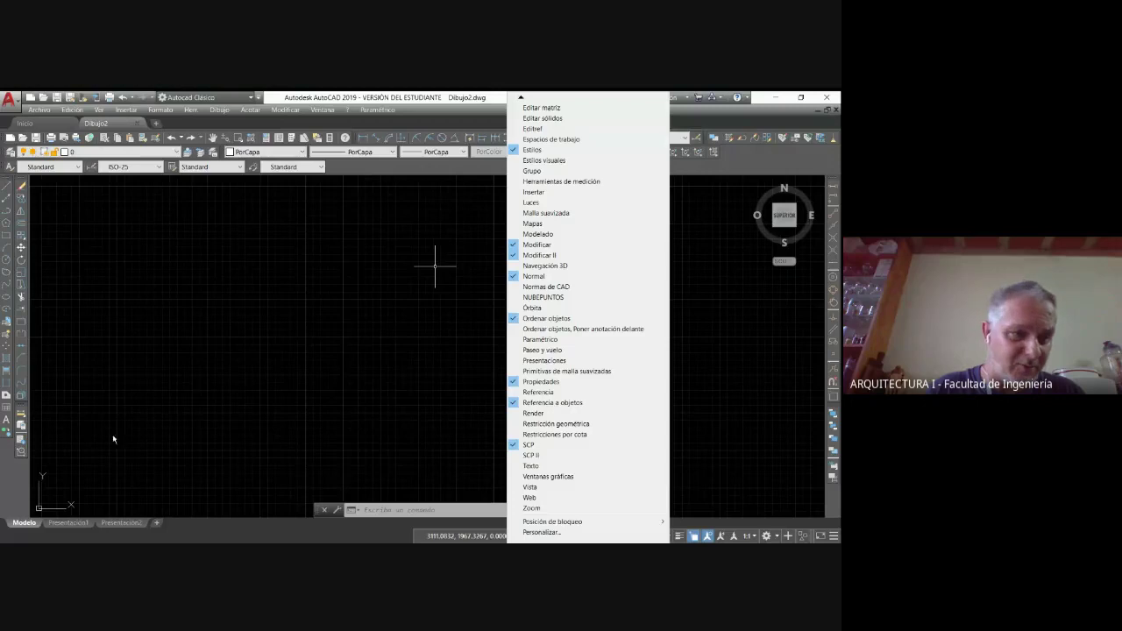
left_click(126, 366)
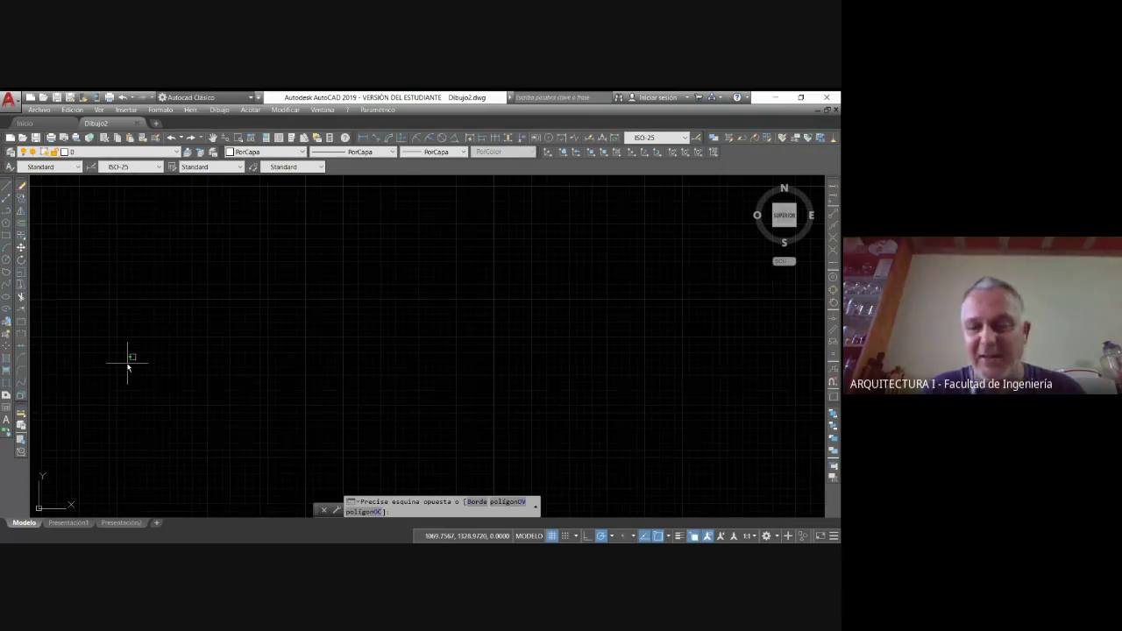
left_click(372, 481)
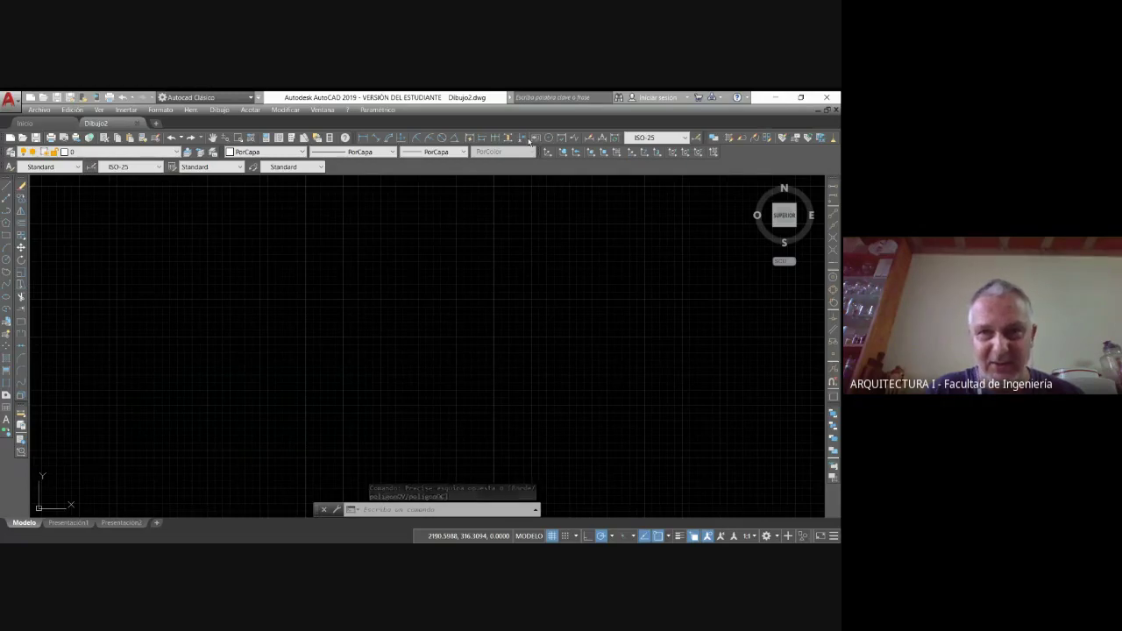
left_click(382, 511)
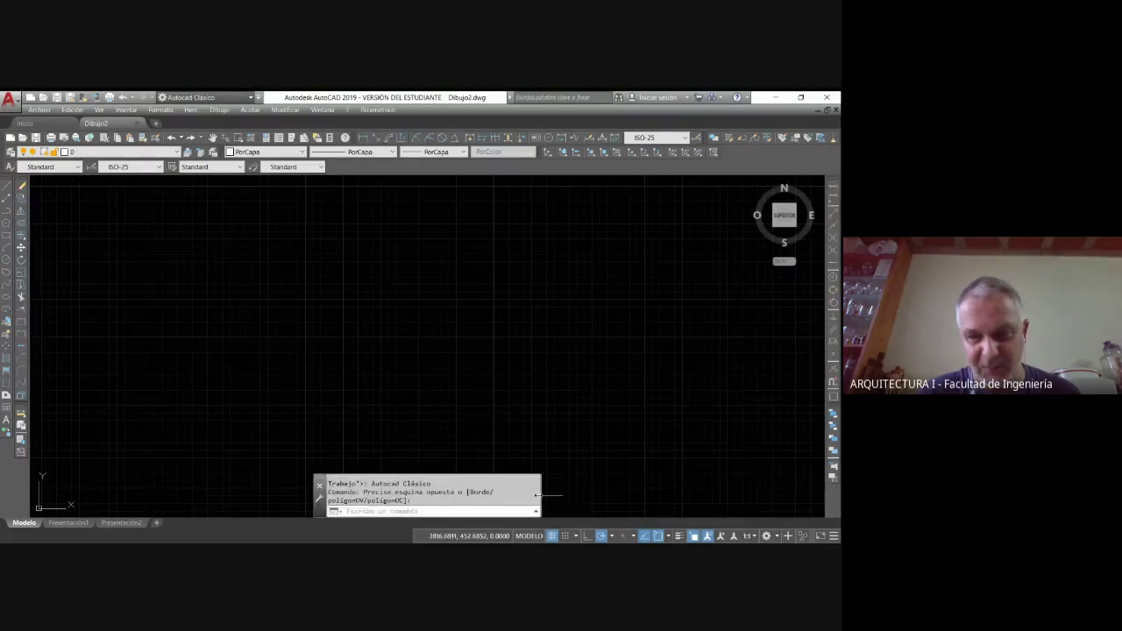
Step: Widen the floating command line window so its history lines show in full
left_click_drag(539, 494, 785, 491)
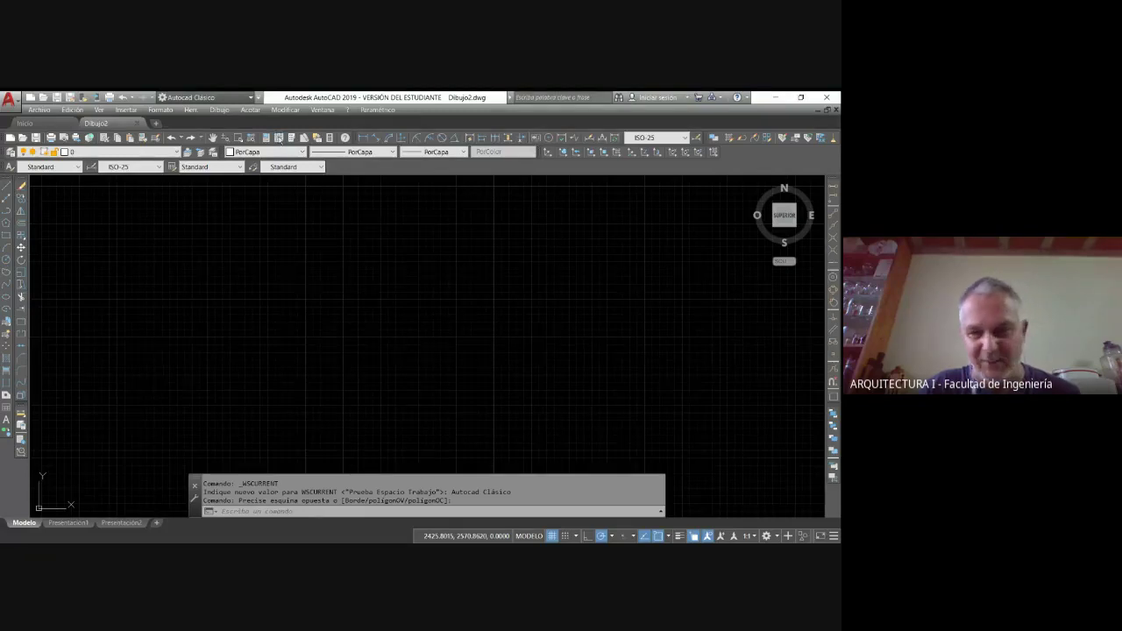
key("ctrl+2")
key("ctrl+2")
key("ctrl+2")
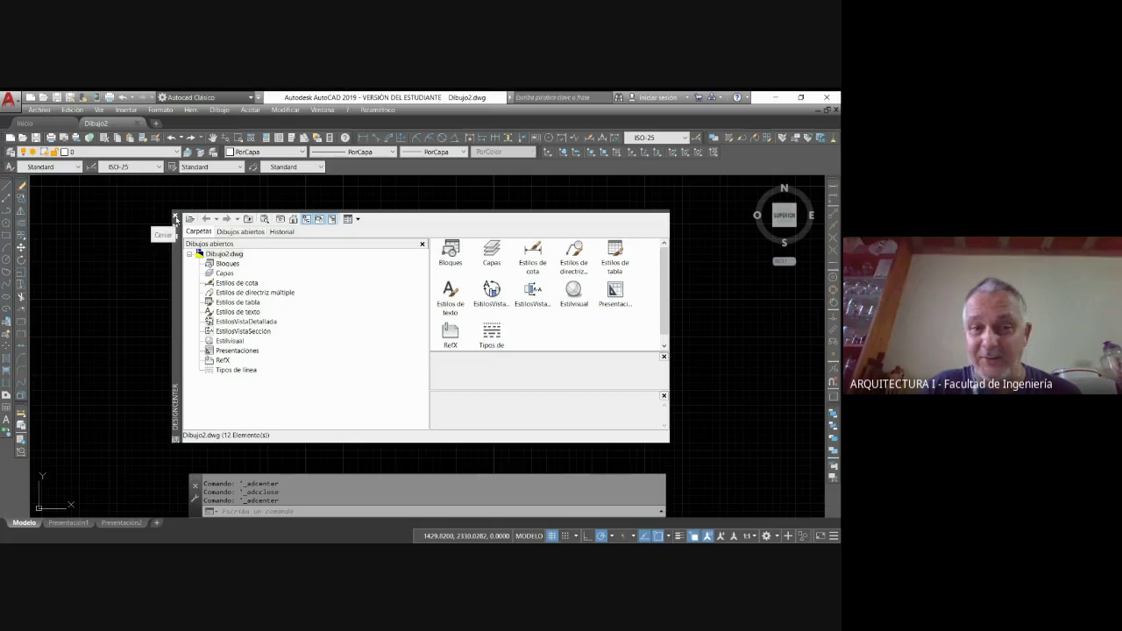
left_click(176, 218)
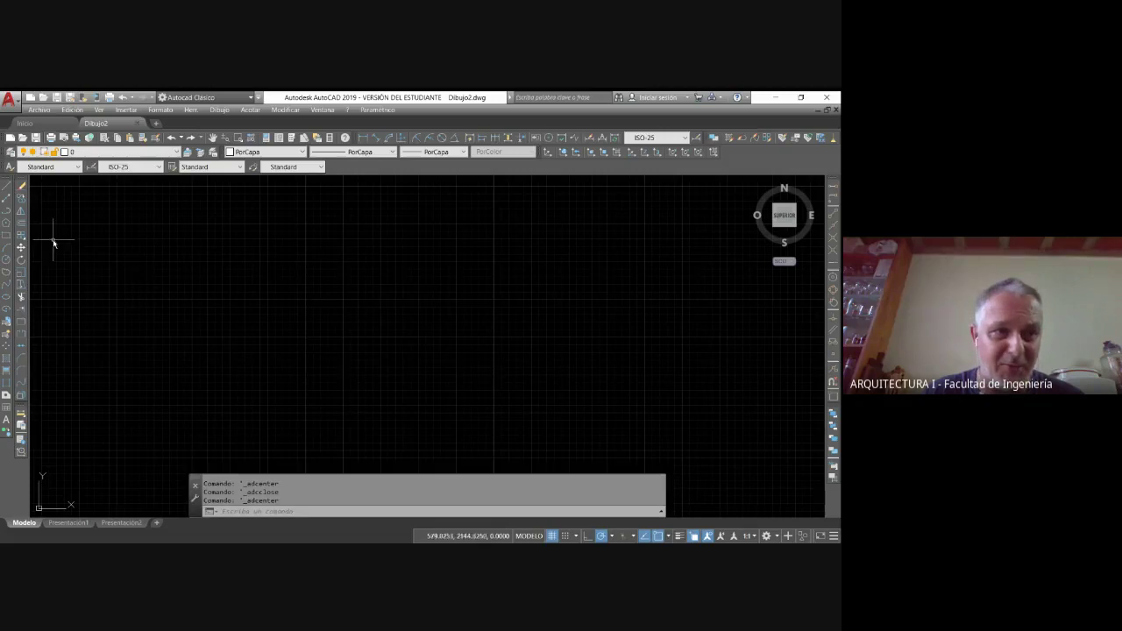
Step: Start a line with its first point at the origin 0,0
left_click(6, 187)
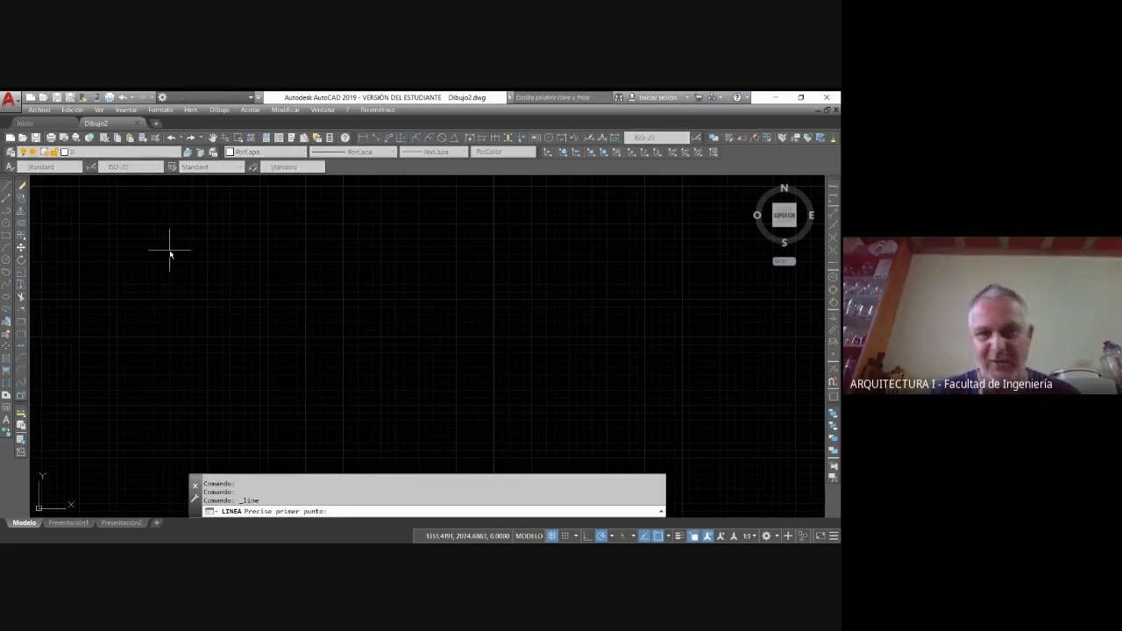
type("0")
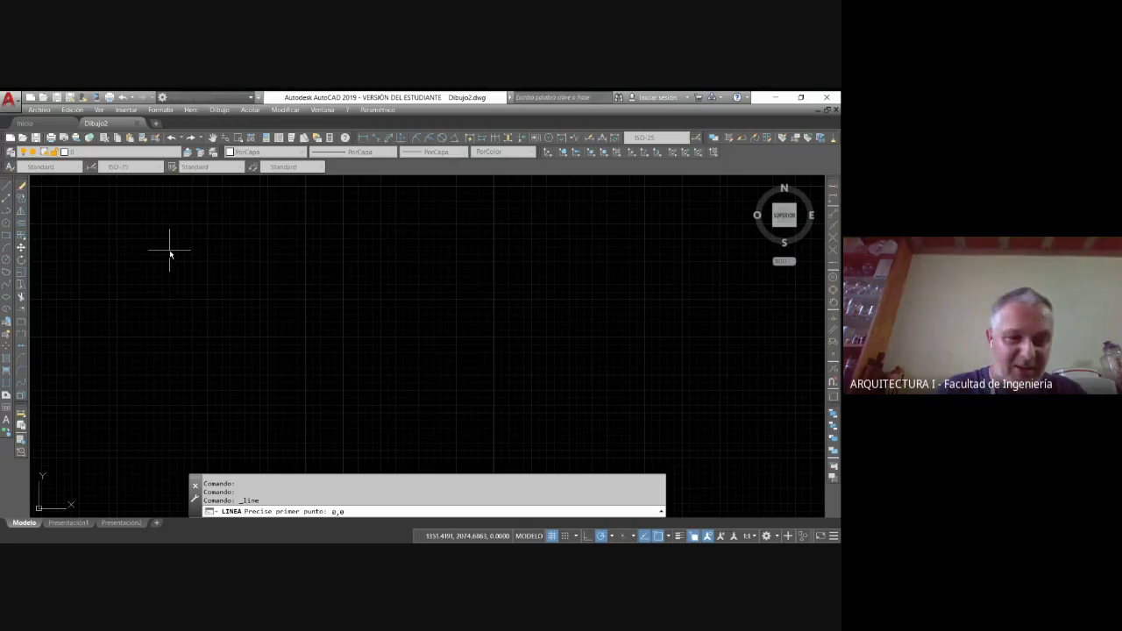
key("Return")
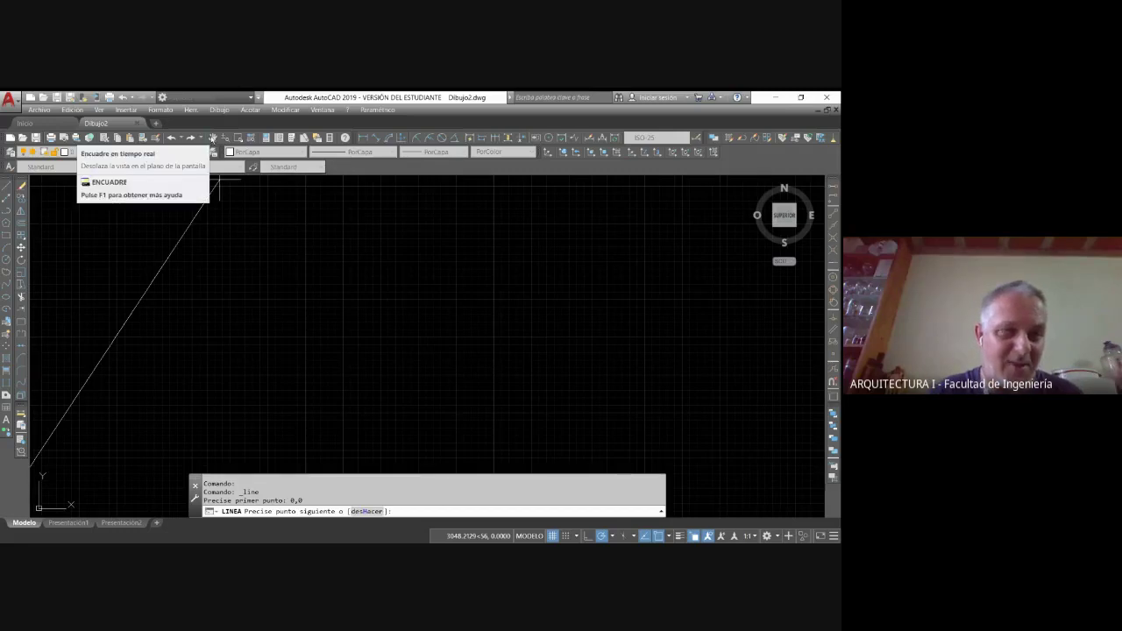
Step: Pan the view so the origin sits lower left, then resume the line
left_click(212, 139)
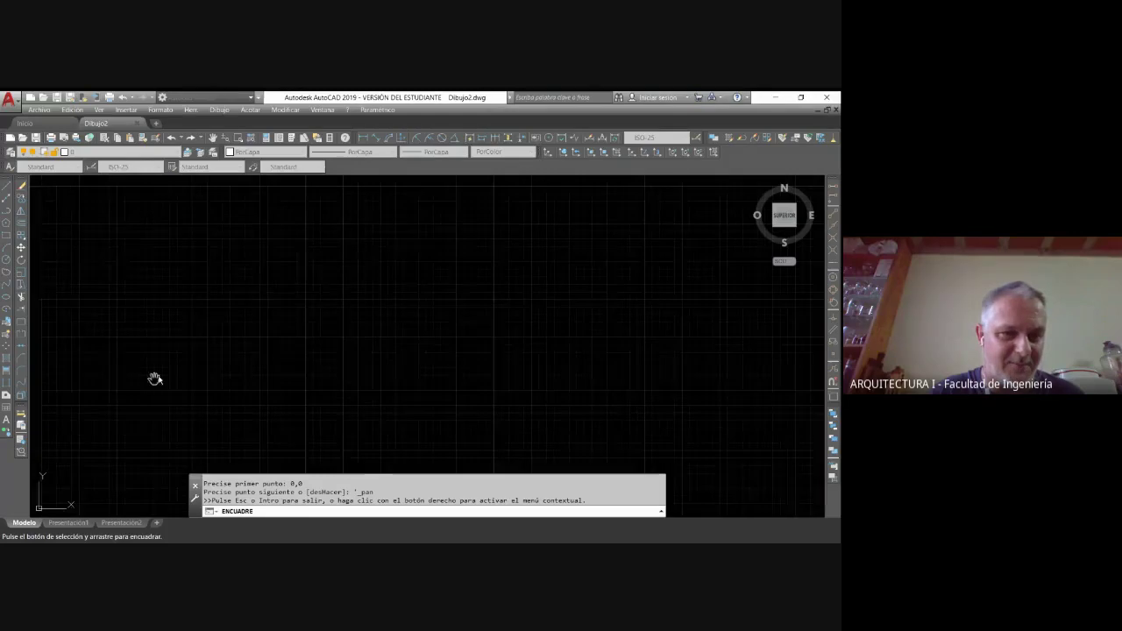
left_click_drag(155, 378, 286, 286)
right_click(284, 288)
left_click(294, 298)
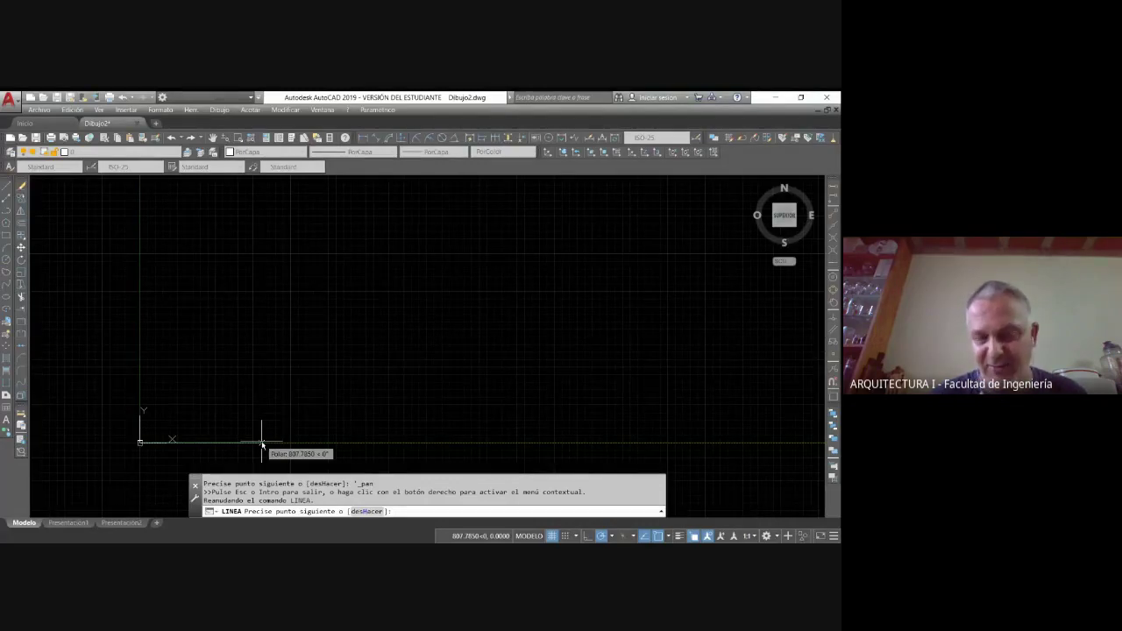
Step: Enter 4.15 as the next point, drawing the horizontal segment from the origin
type("4.15")
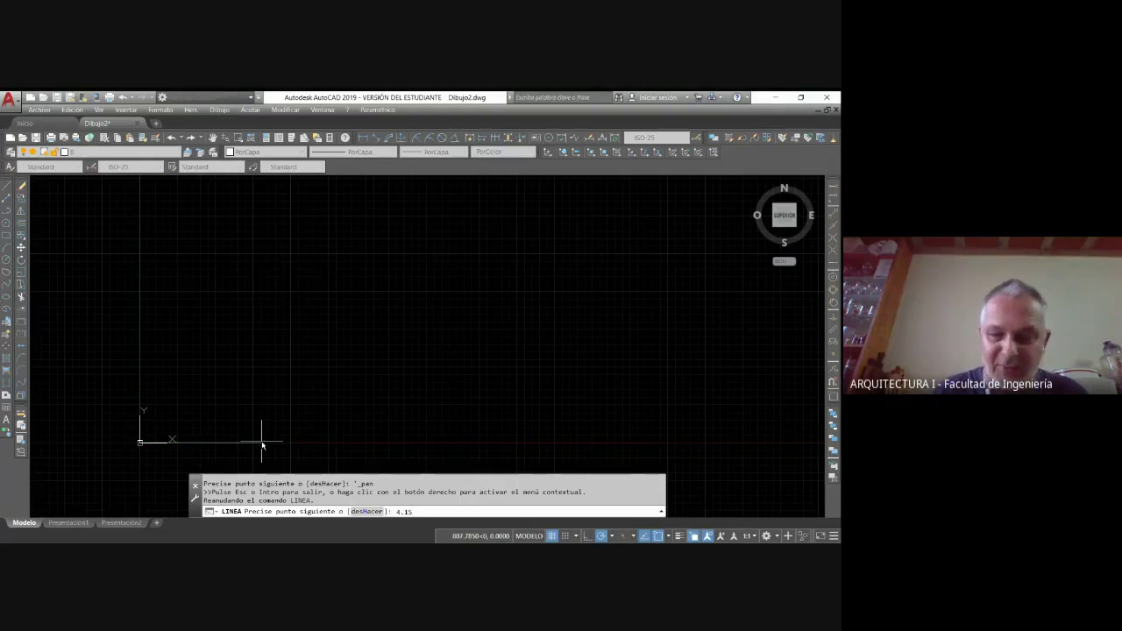
type(",")
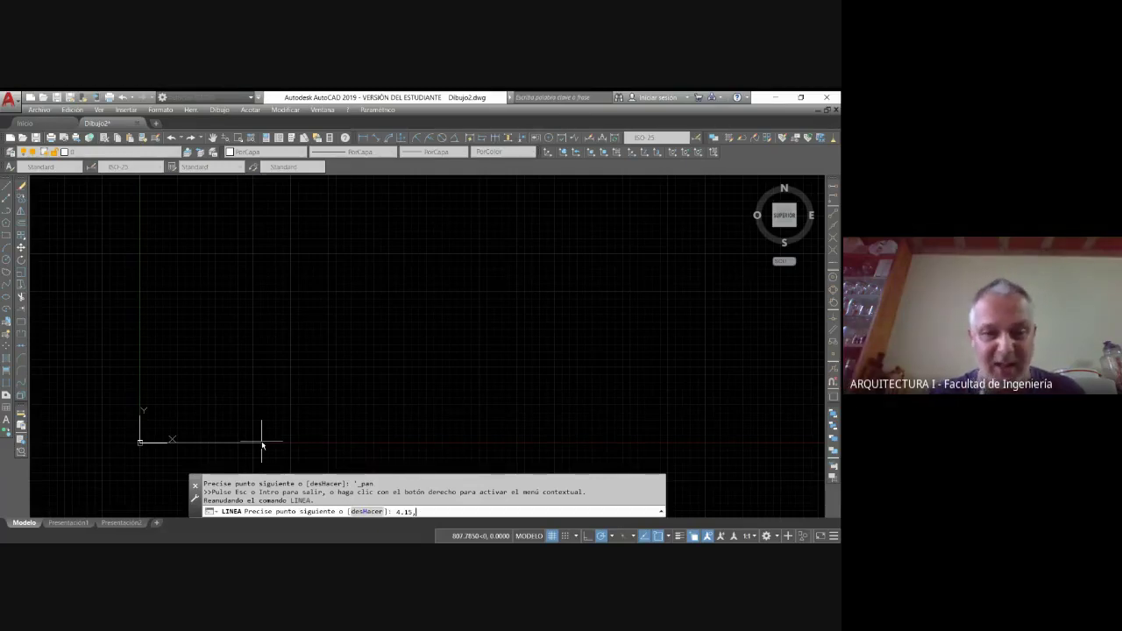
key("BackSpace")
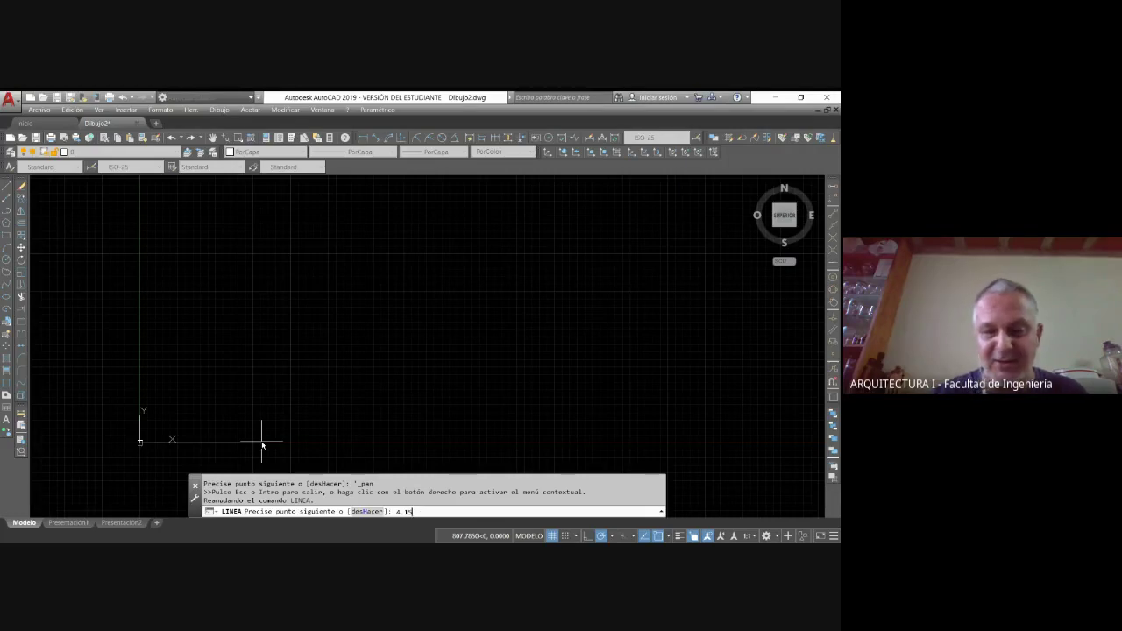
key("Return")
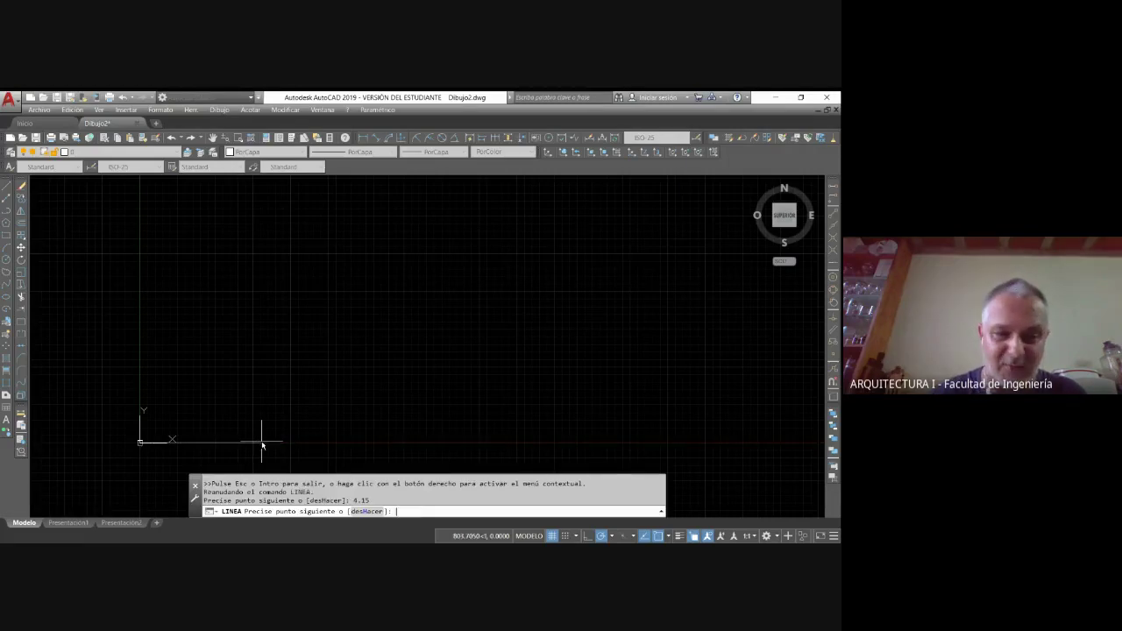
Step: Zoom in and draw the 8-unit vertical side of the rectangle
scroll(136, 450, "up", 2)
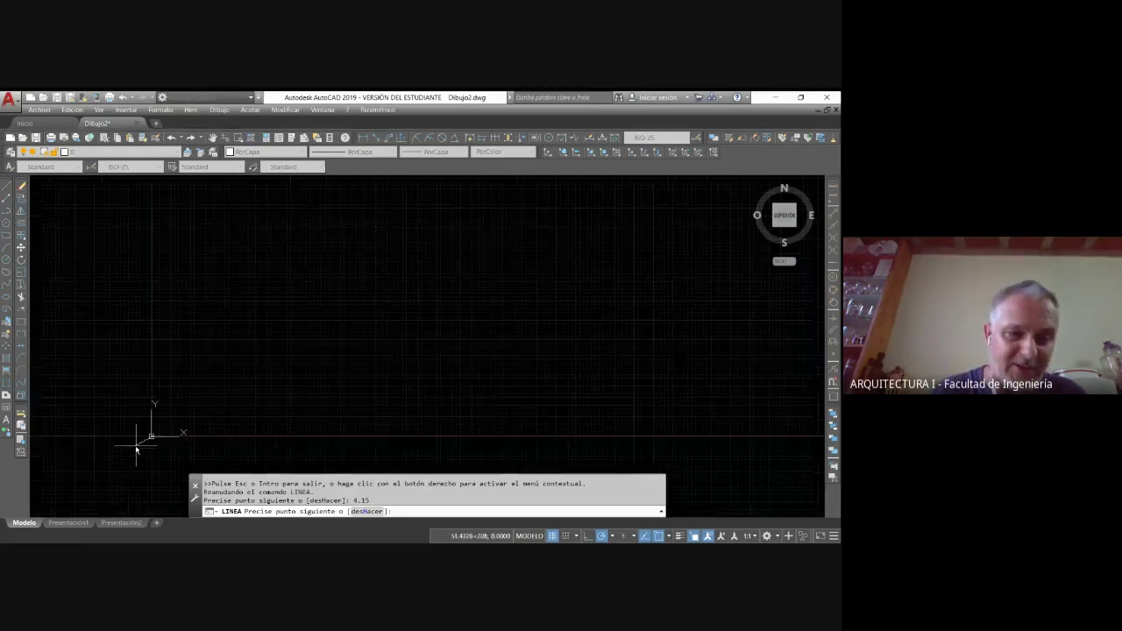
scroll(136, 450, "up", 5)
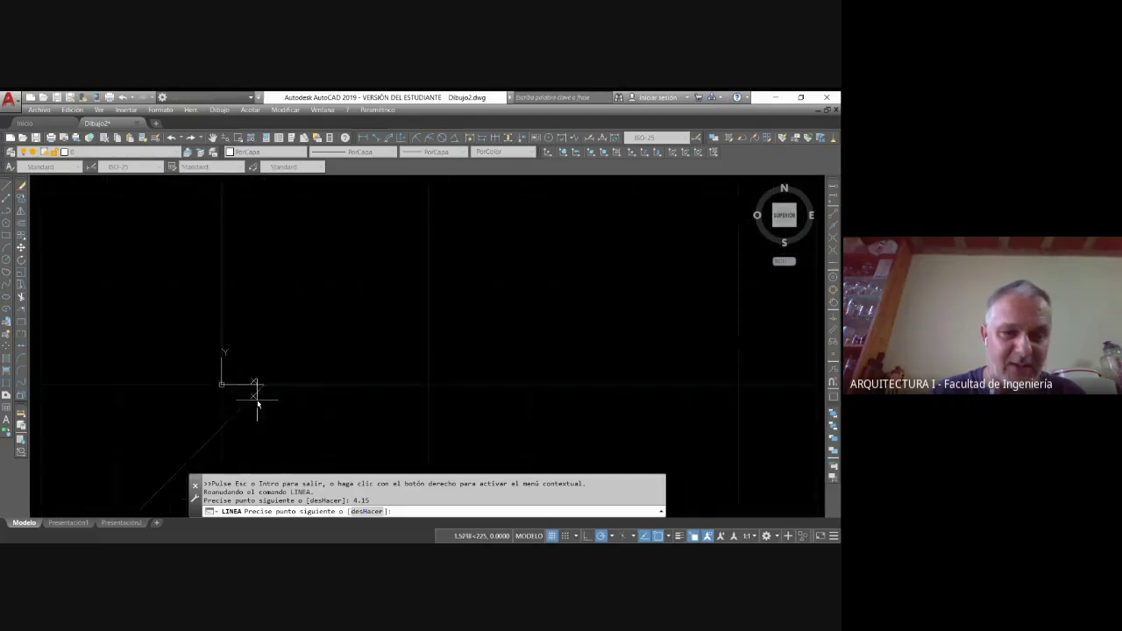
scroll(257, 401, "up", 2)
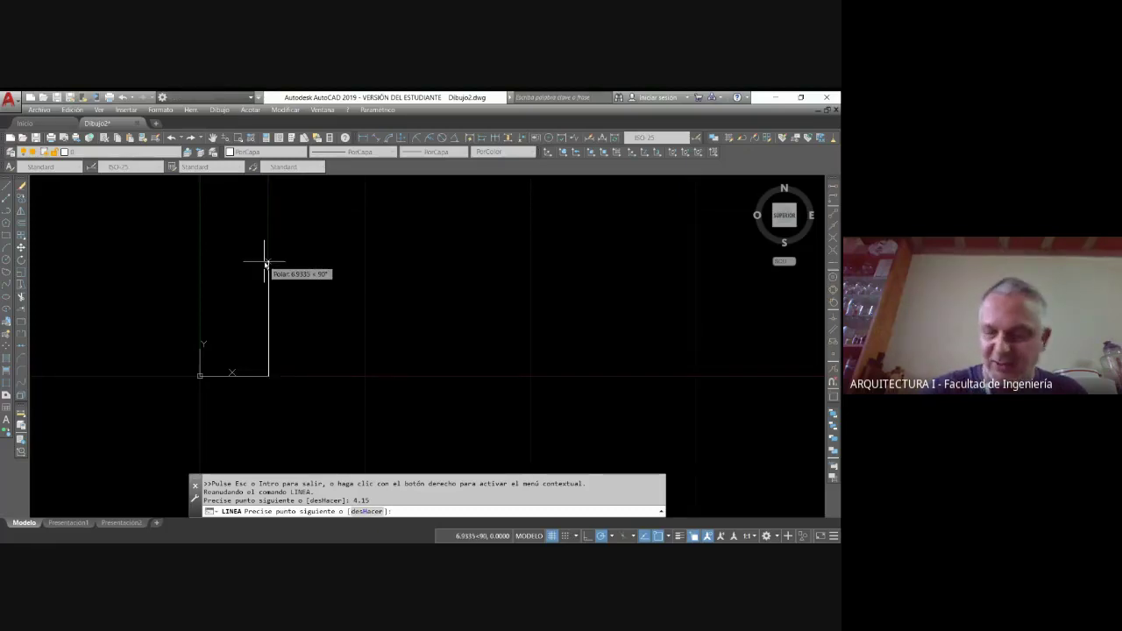
type("a")
key("Return")
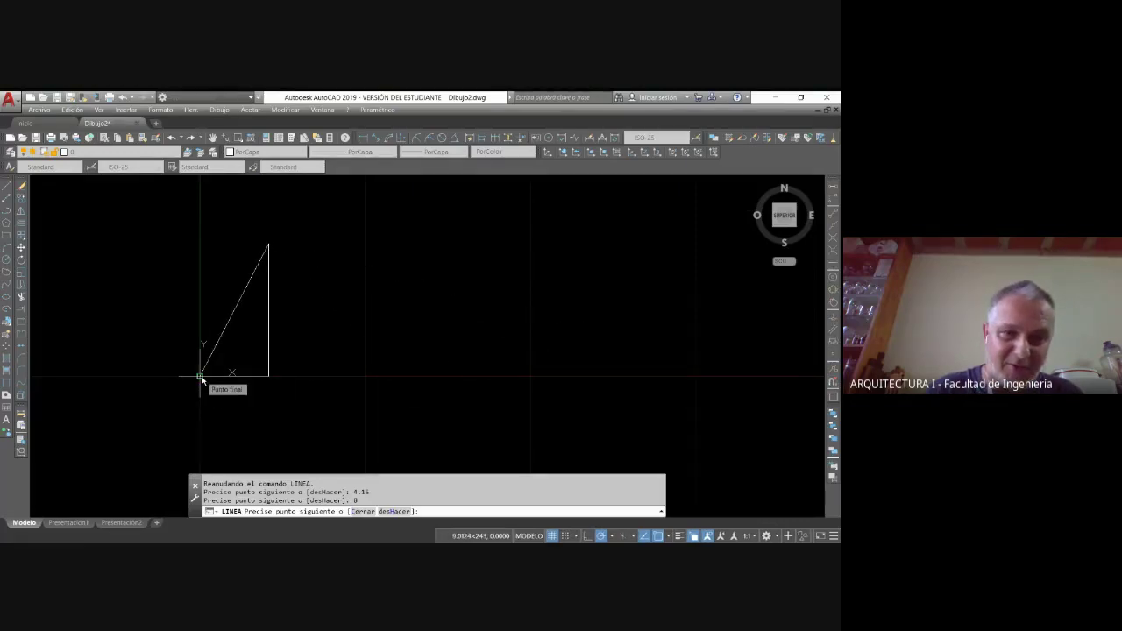
Step: Draw the top edge to the top-left corner, undoing one misplaced attempt, and close the rectangle
left_click(204, 245)
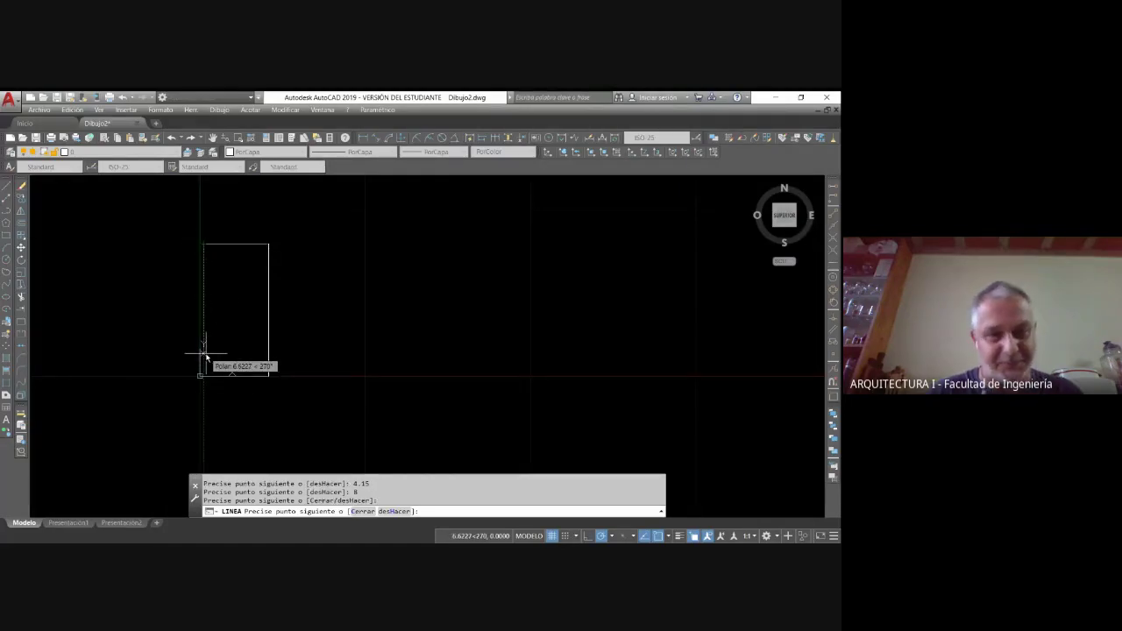
type("H")
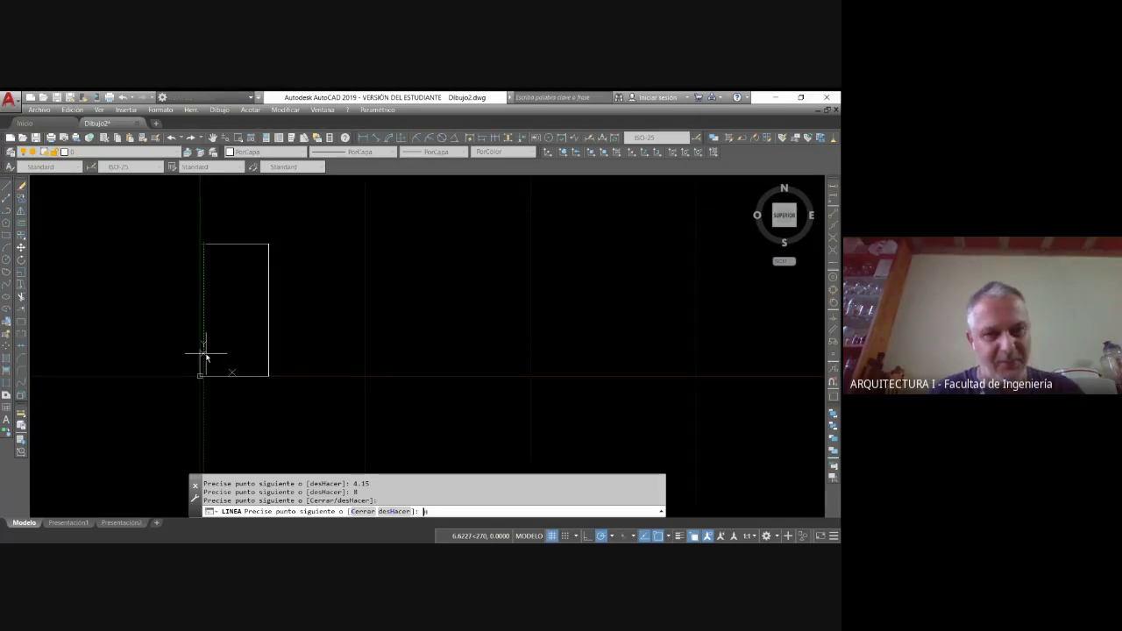
key("Return")
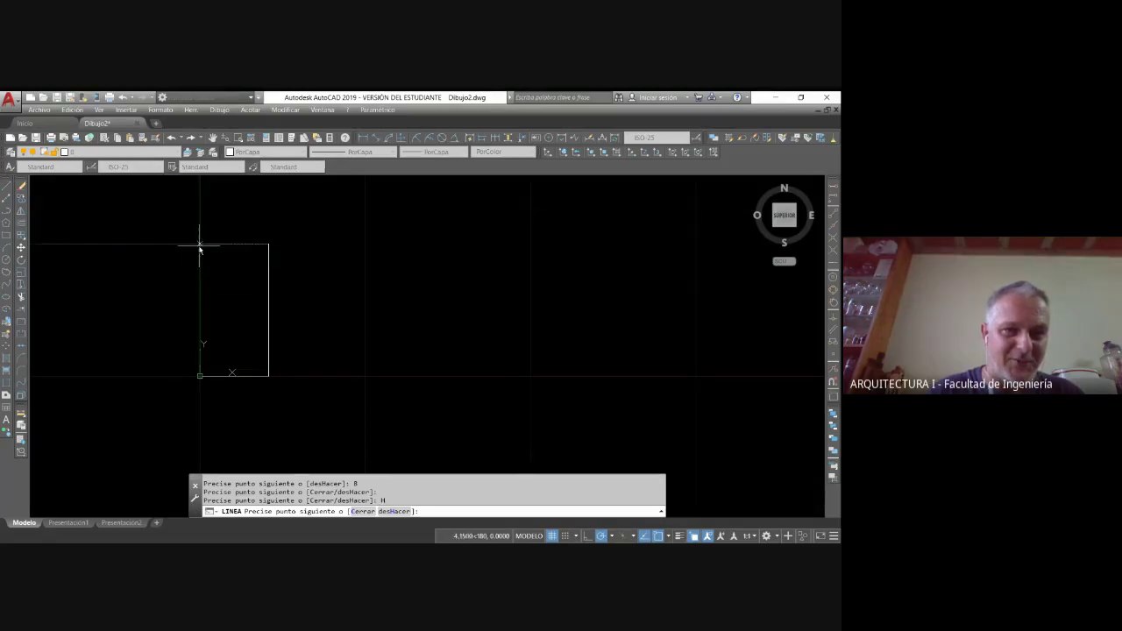
left_click(200, 246)
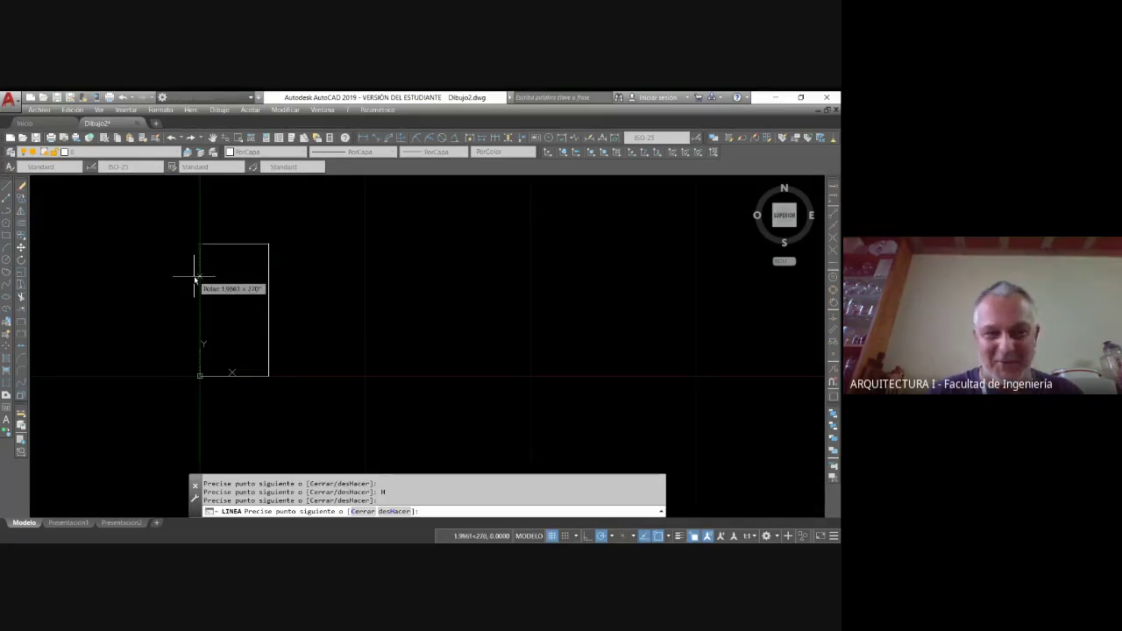
type("C")
key("Return")
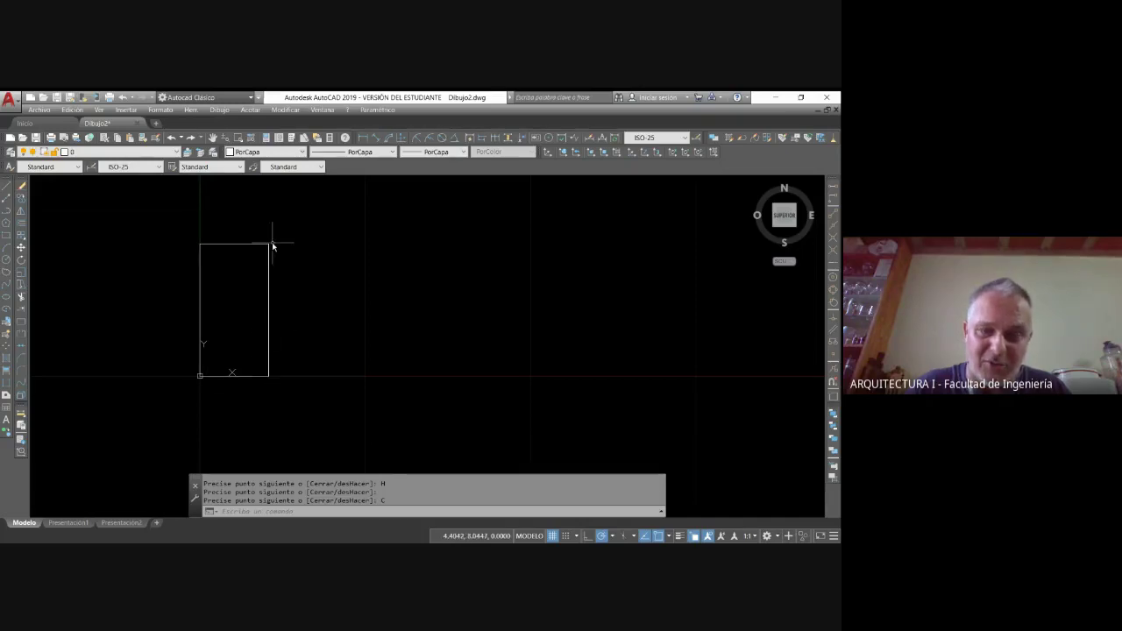
Step: Draw a horizontal line 1 unit long, starting just right of the rectangle
left_click(5, 186)
left_click(403, 263)
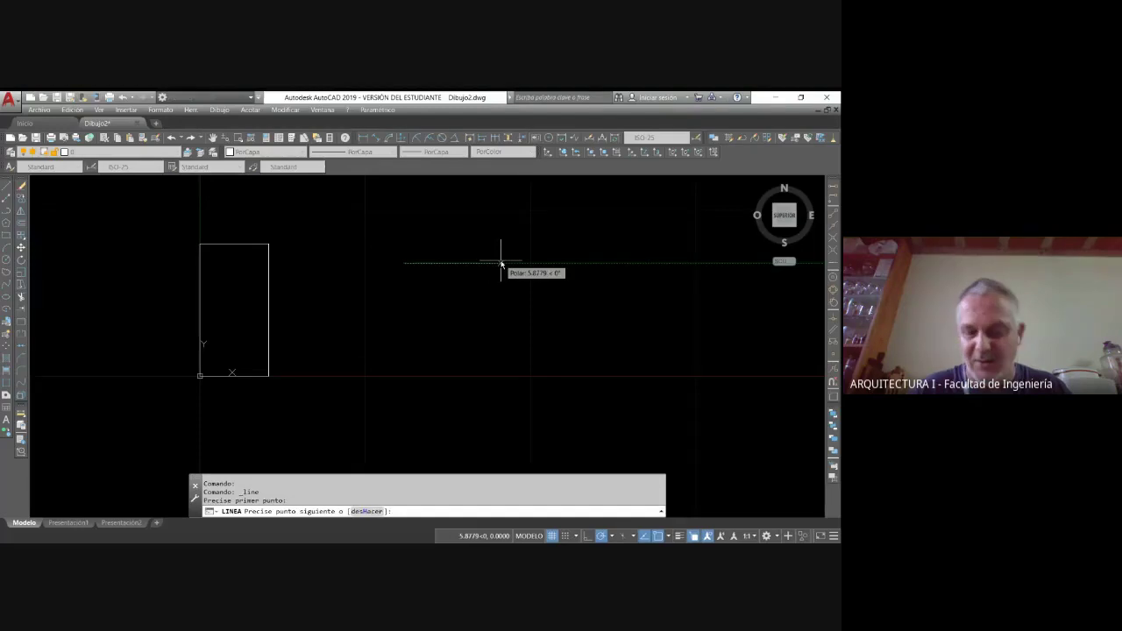
type("1")
key("Return")
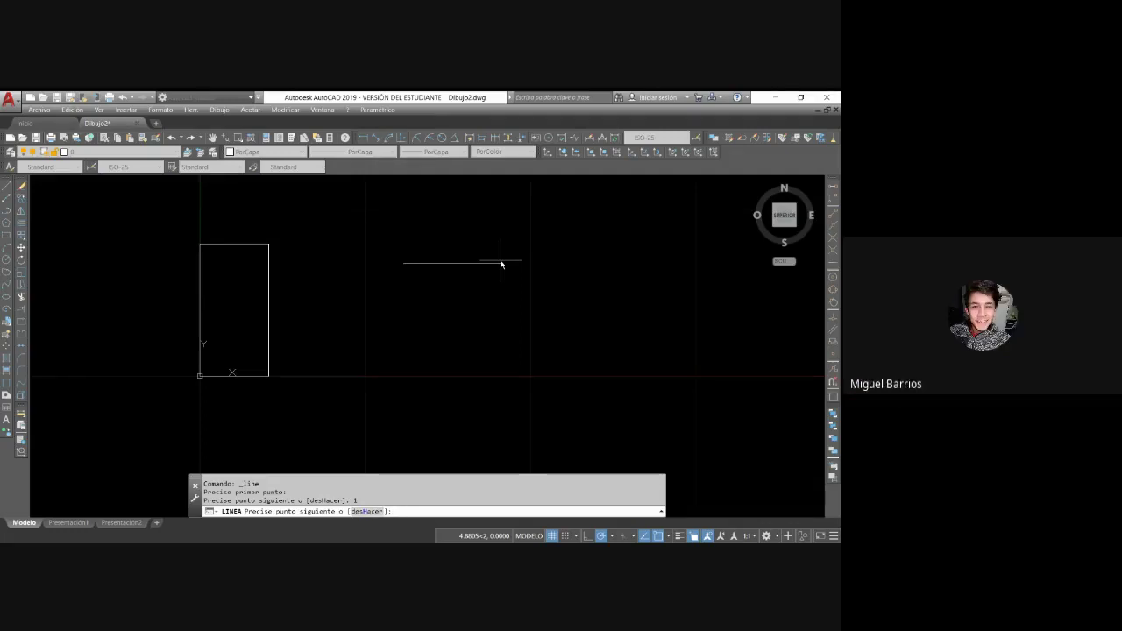
key("Return")
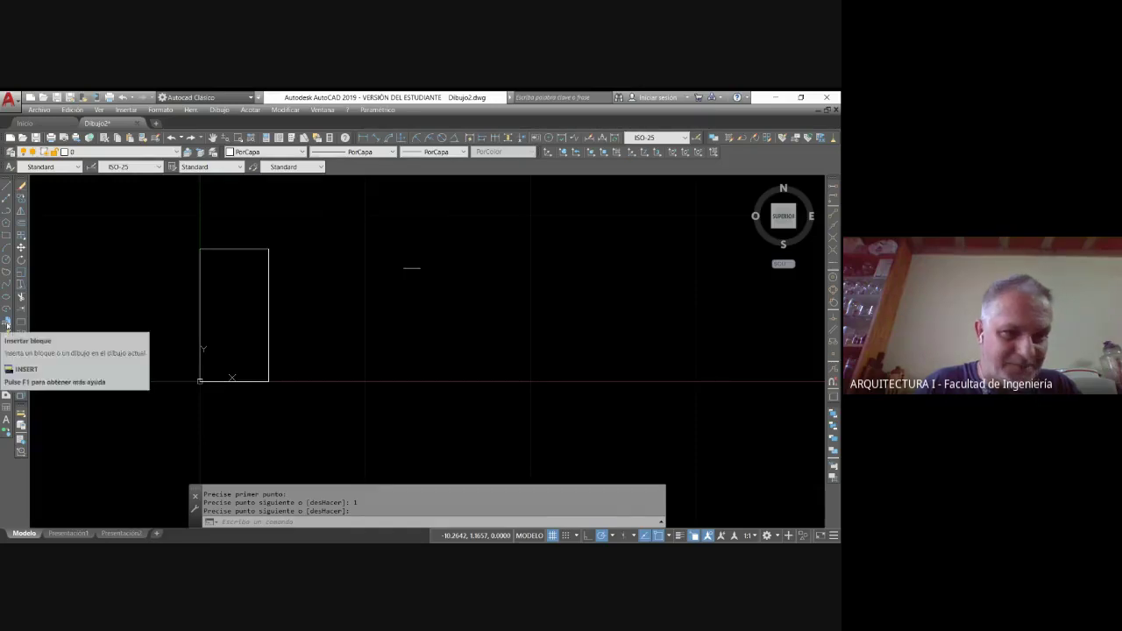
Step: Start a block insert and browse to the AutoCAD > Bloques > Artefactos Sanitarios > Ferrum folder
left_click(7, 326)
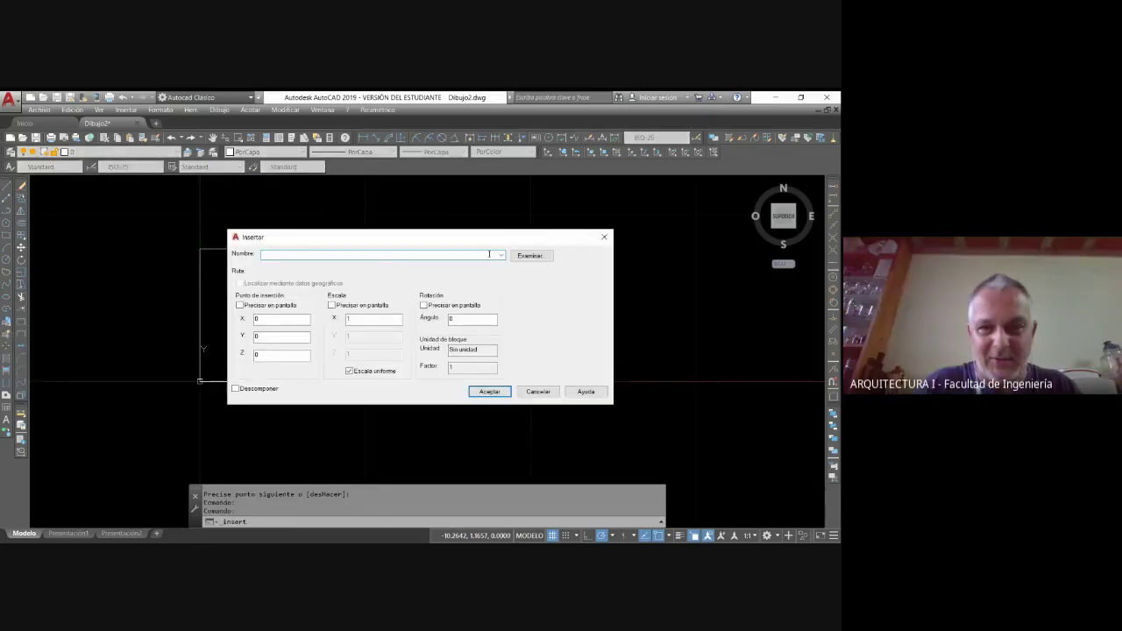
left_click(533, 257)
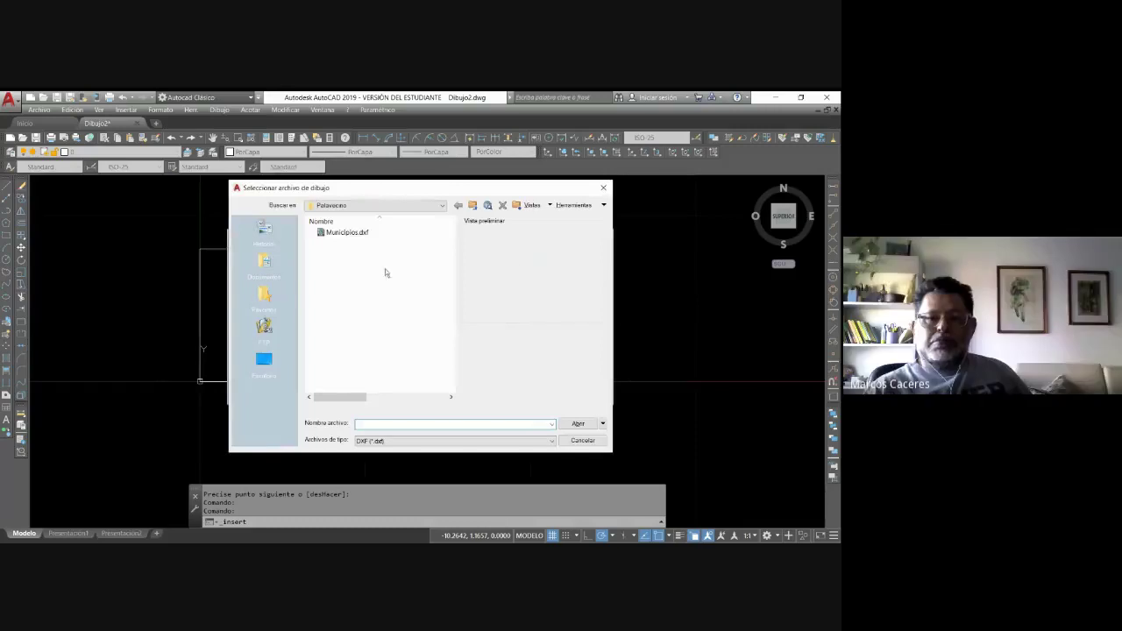
left_click(473, 205)
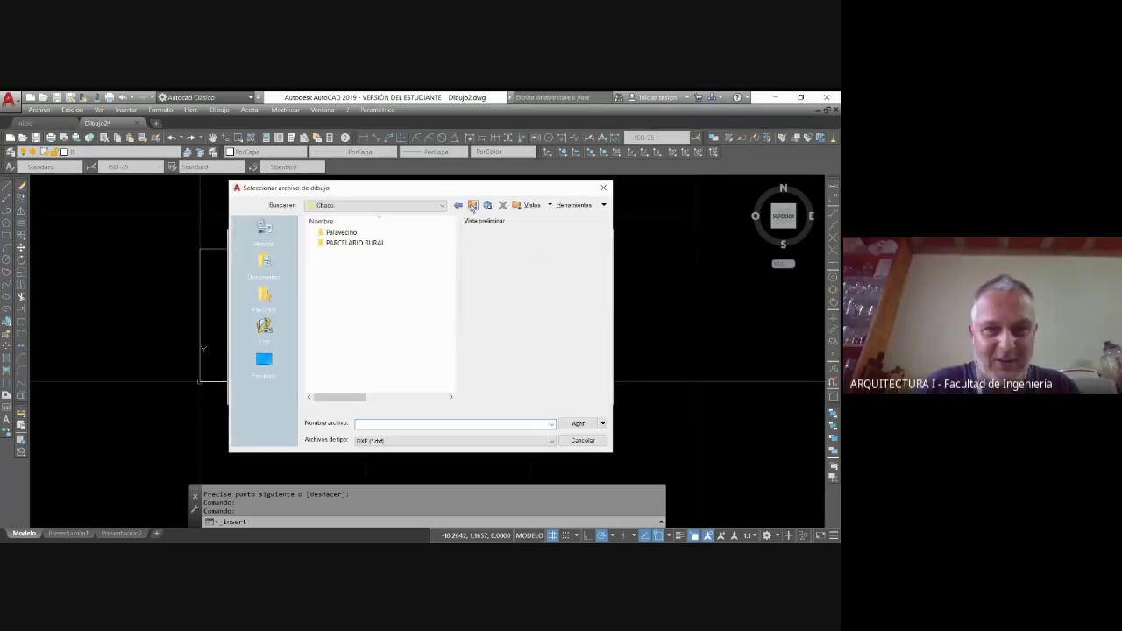
left_click(473, 206)
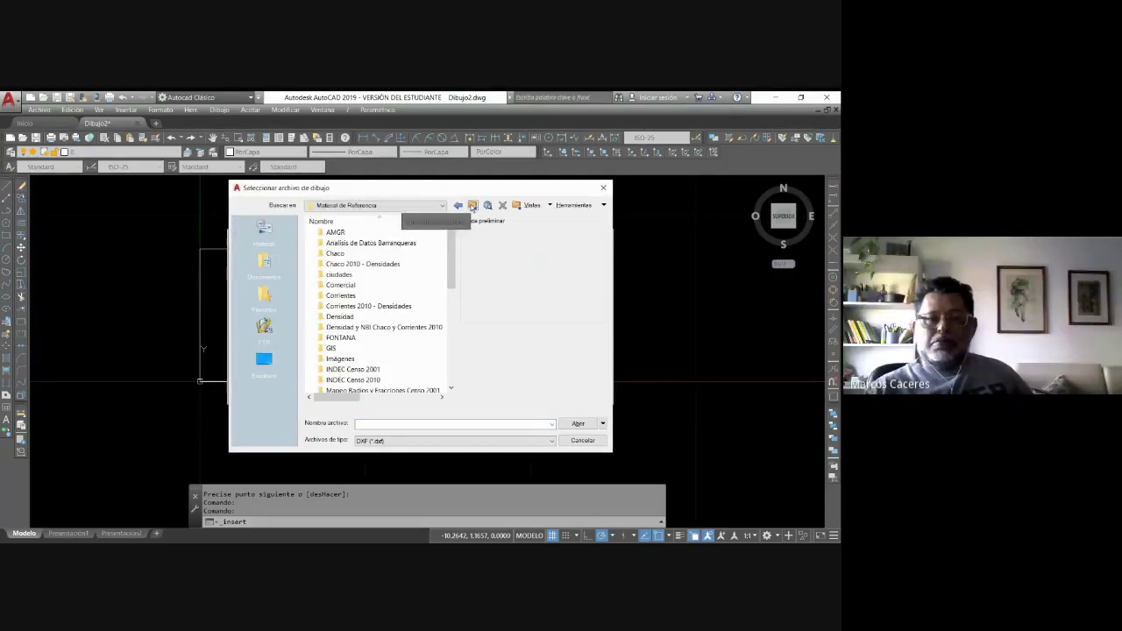
left_click(473, 205)
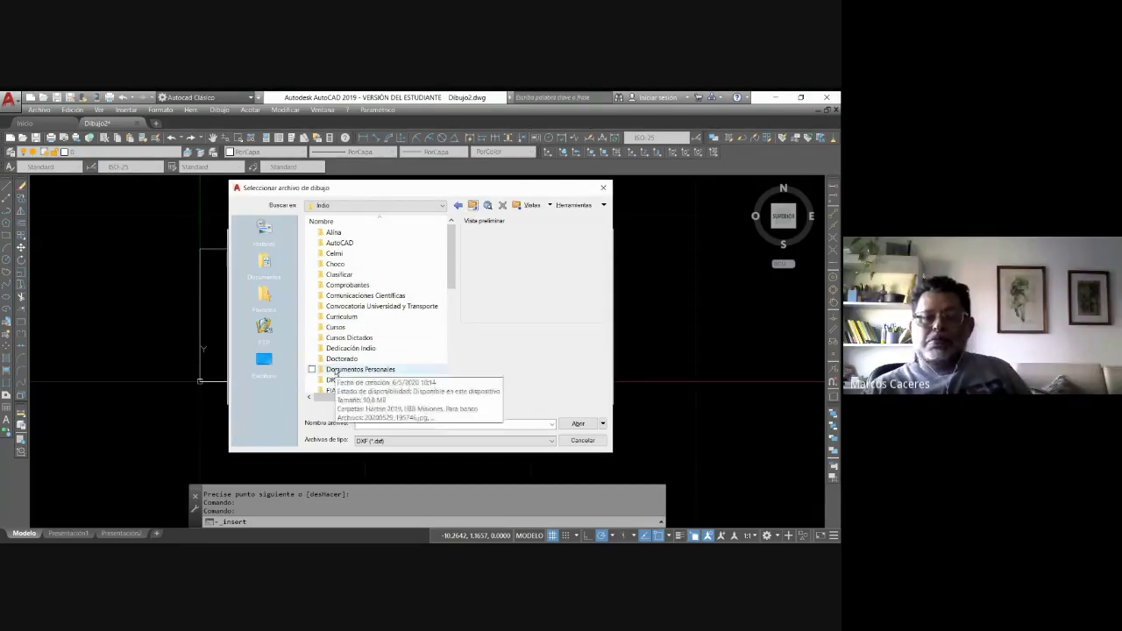
left_click(349, 243)
double_click(349, 243)
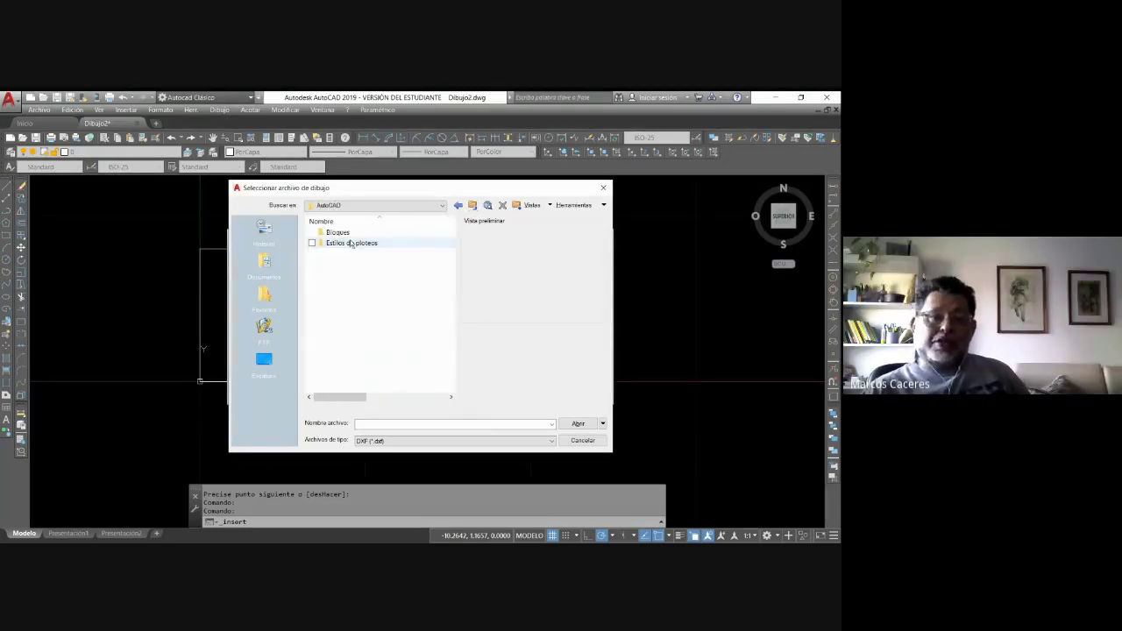
double_click(345, 233)
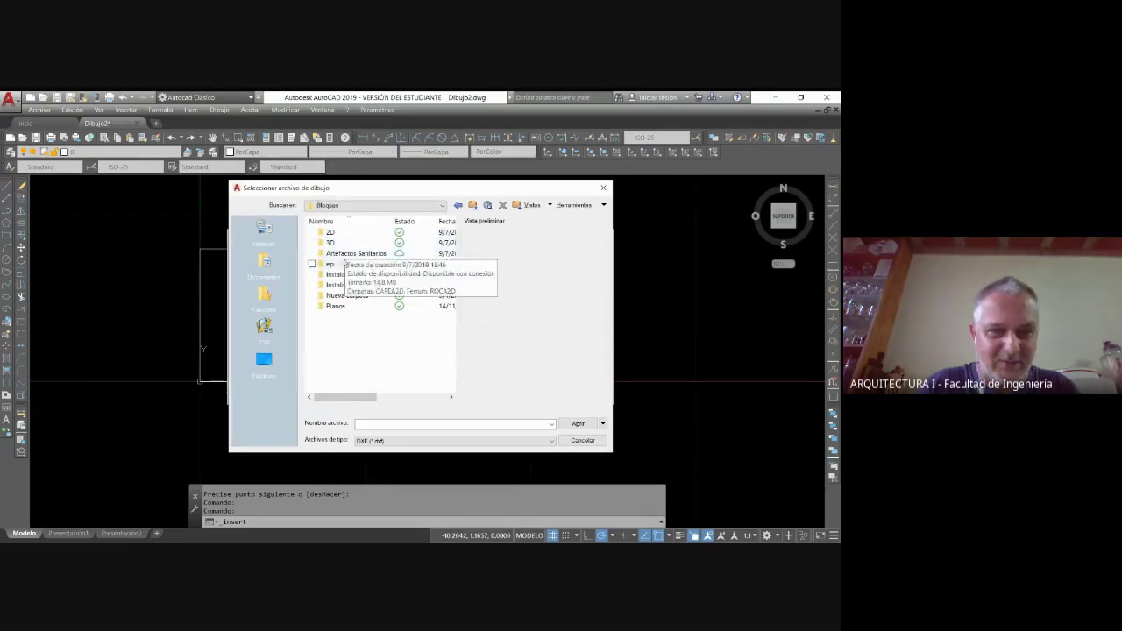
double_click(355, 253)
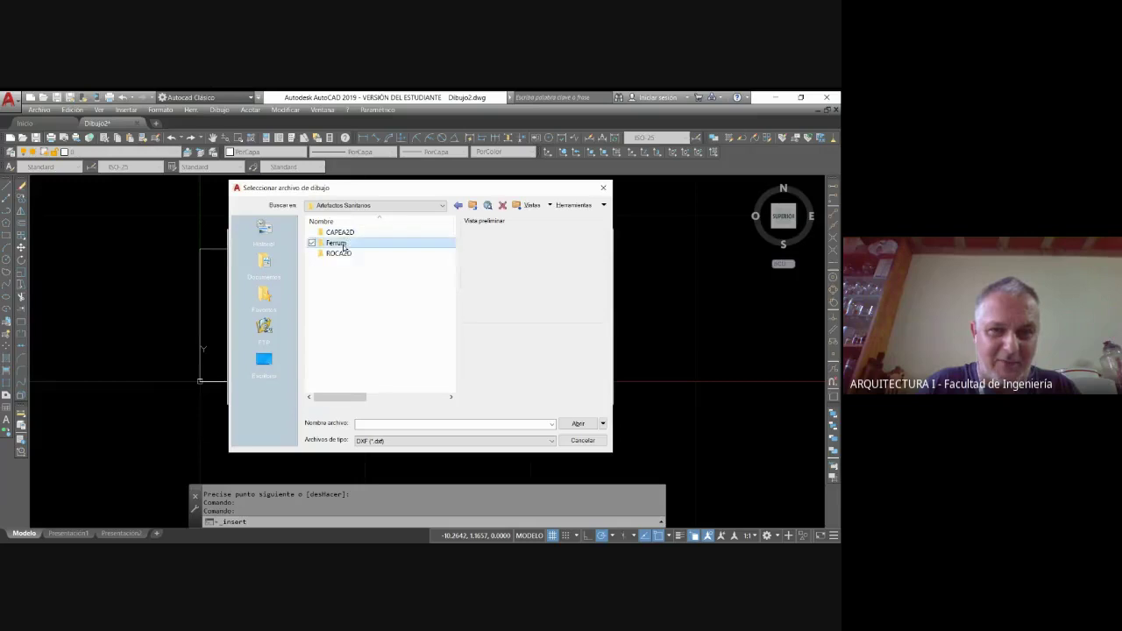
double_click(342, 245)
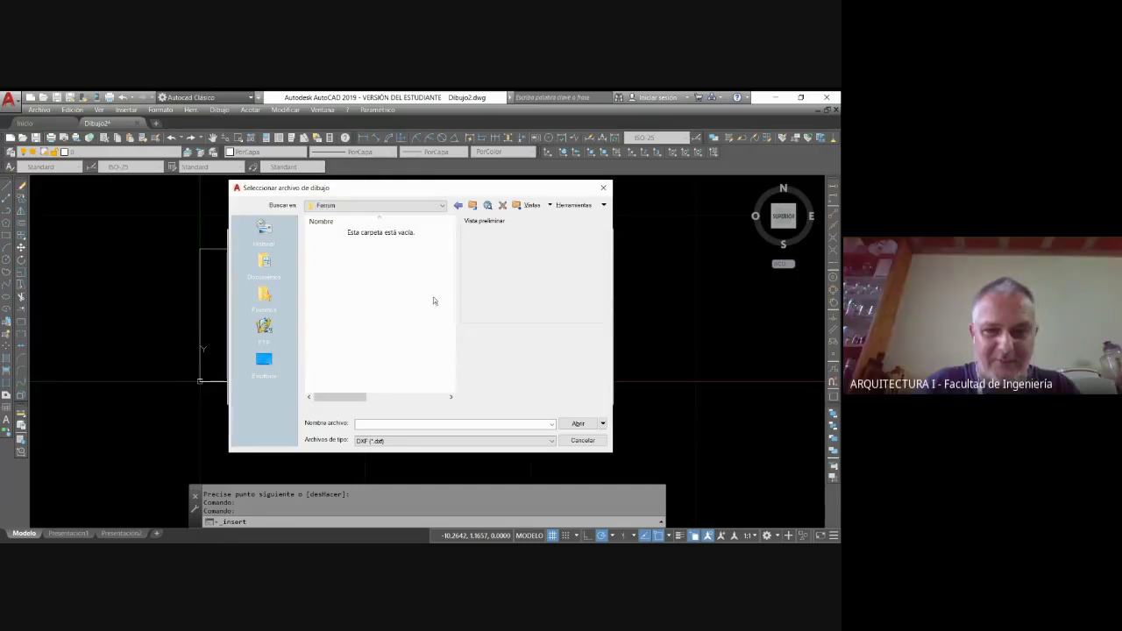
Step: List .dwg files, preview Abm2-va and ABM3-VA, and open abm1-va.dwg for insertion
left_click(457, 441)
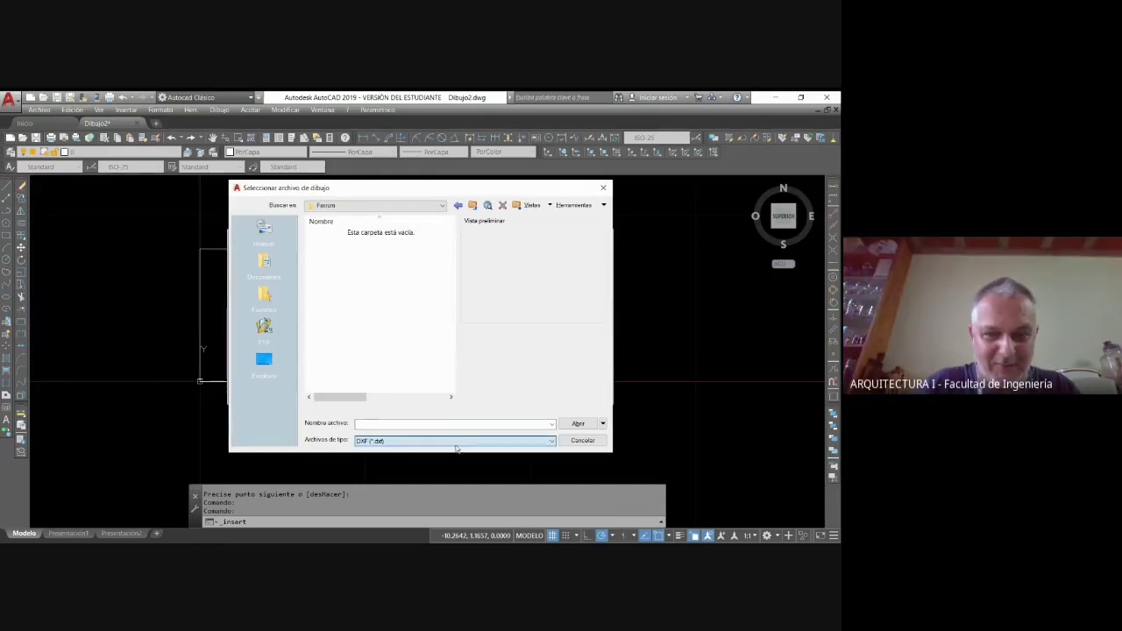
left_click(451, 451)
scroll(407, 343, "down", 2)
scroll(377, 344, "down", 2)
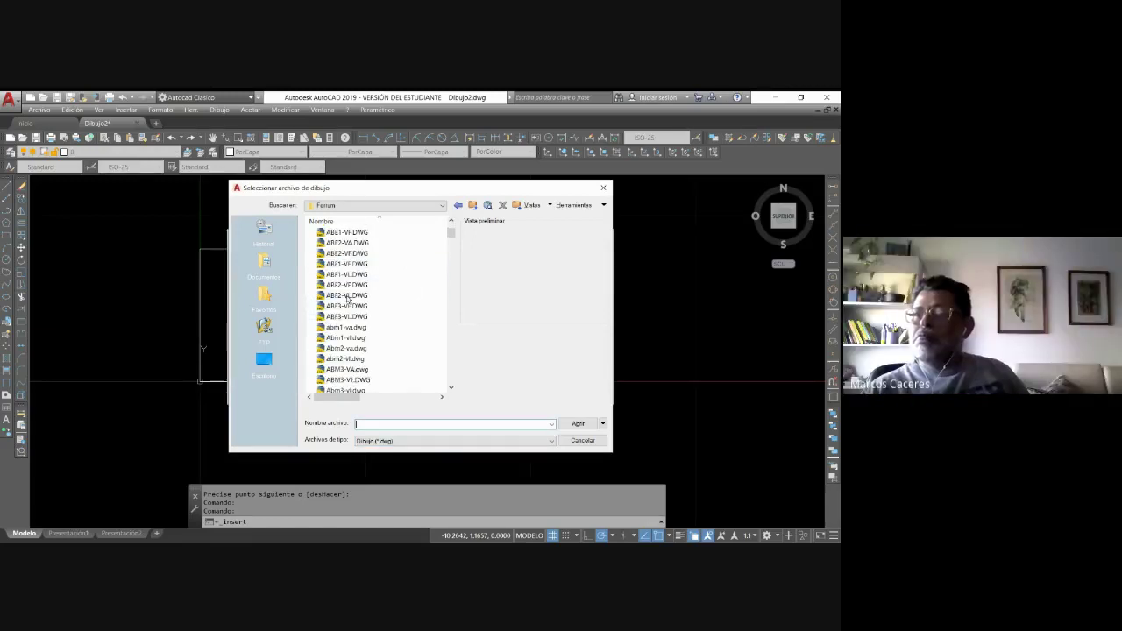
left_click(341, 348)
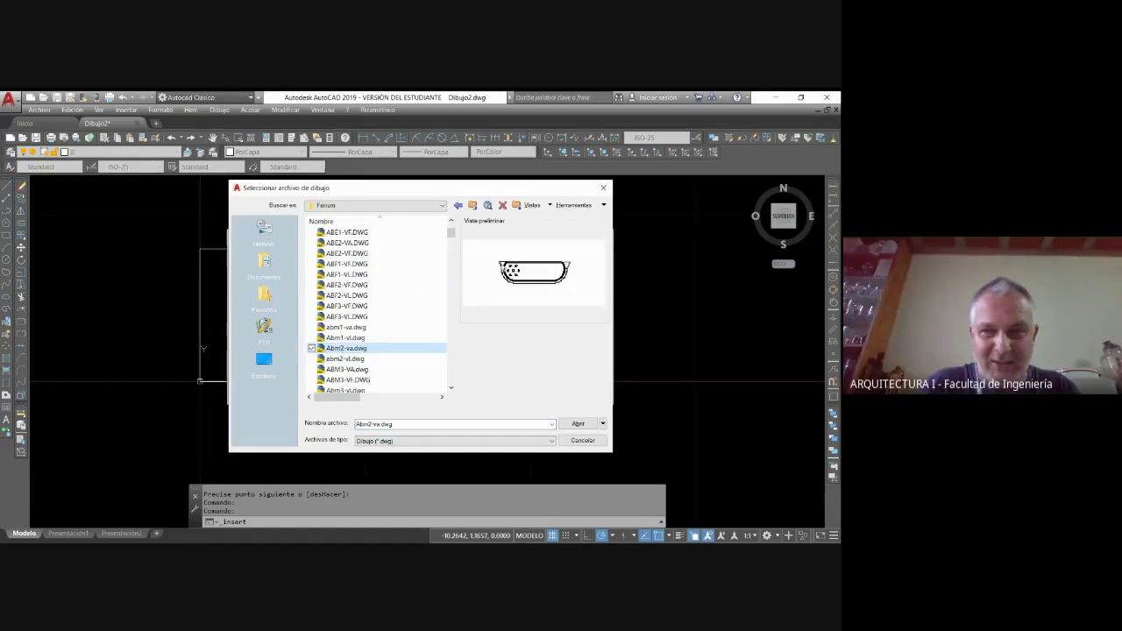
left_click(343, 372)
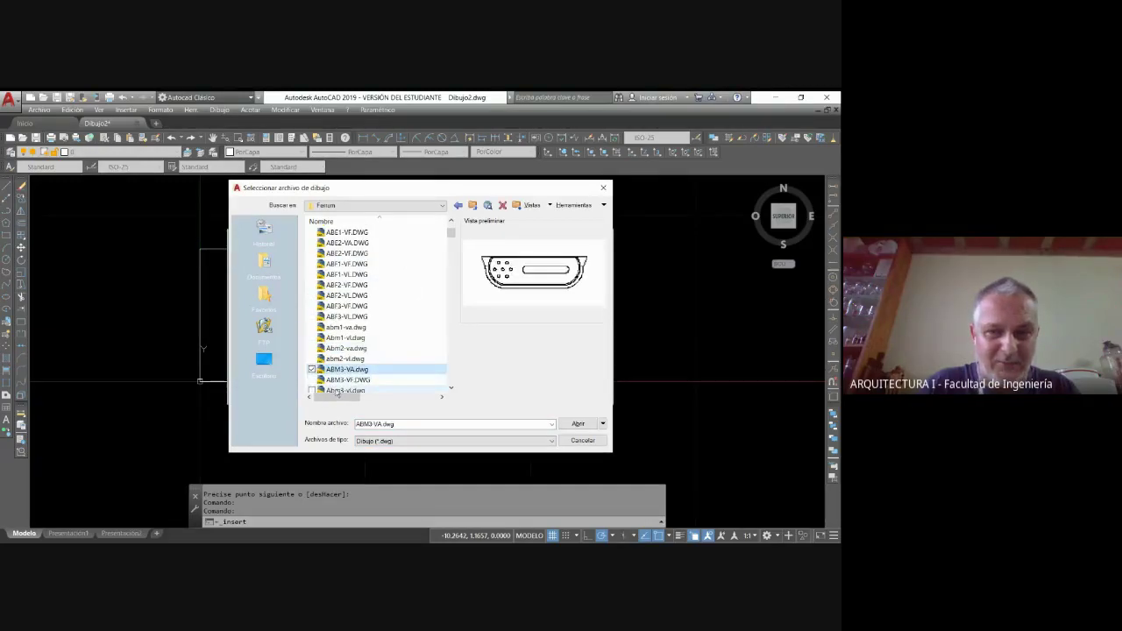
left_click(342, 327)
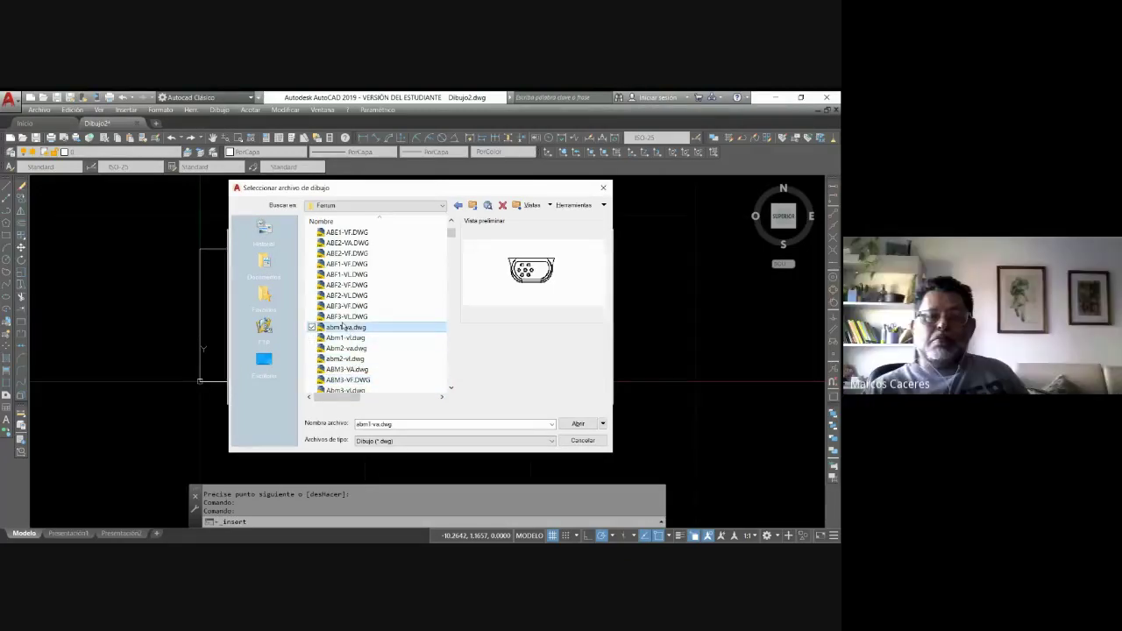
left_click(577, 426)
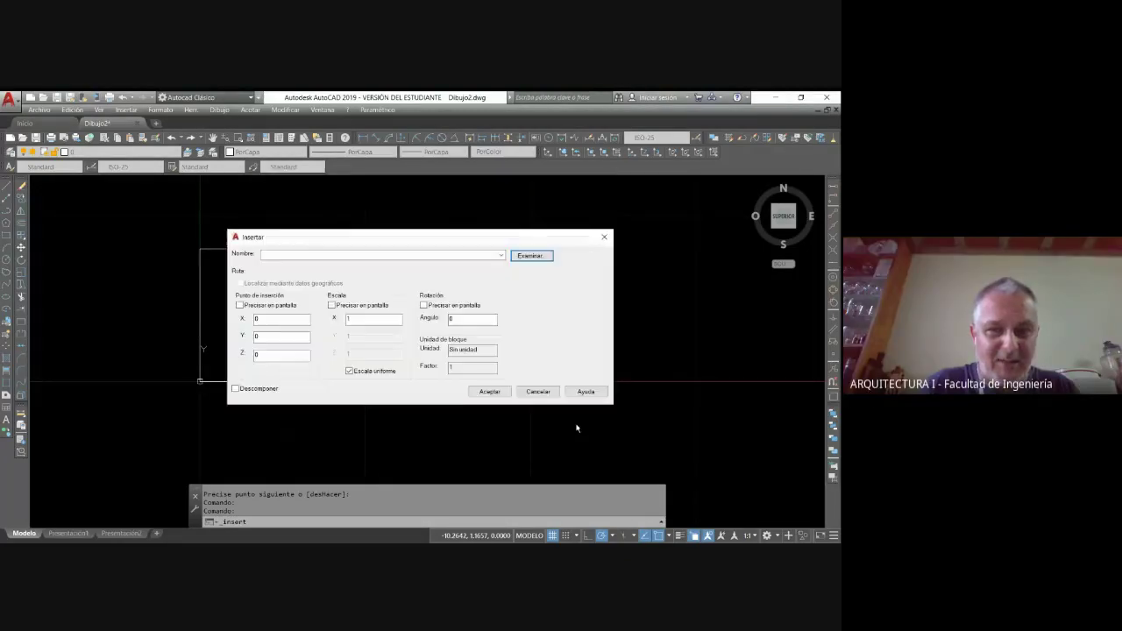
Step: Insert the abm1-va block at the origin 0,0,0
left_click(490, 392)
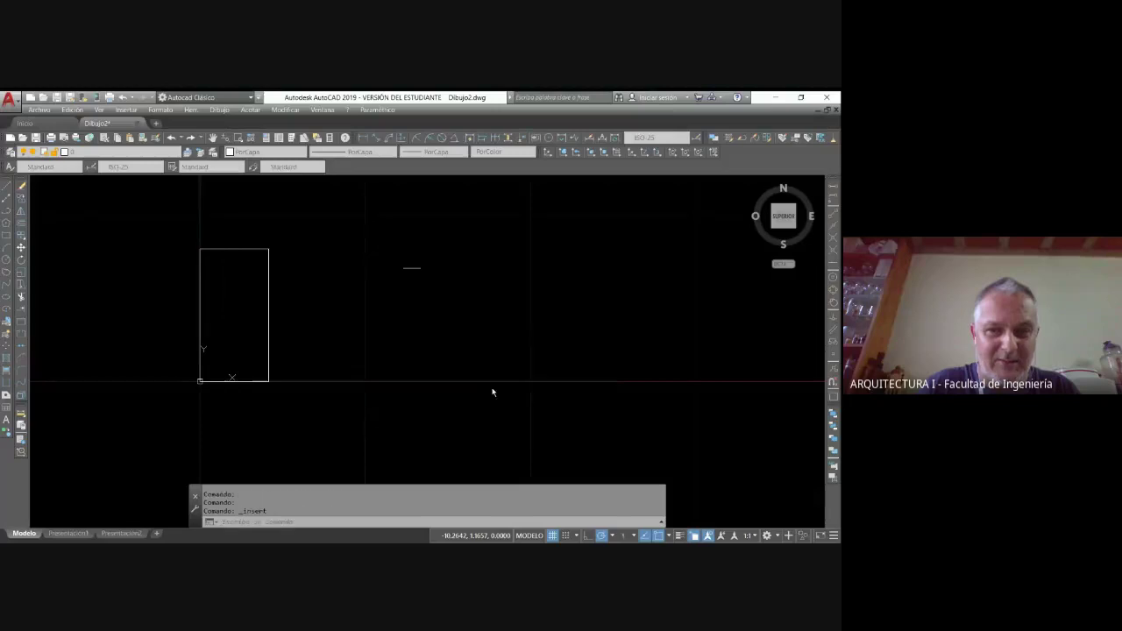
left_click(317, 292)
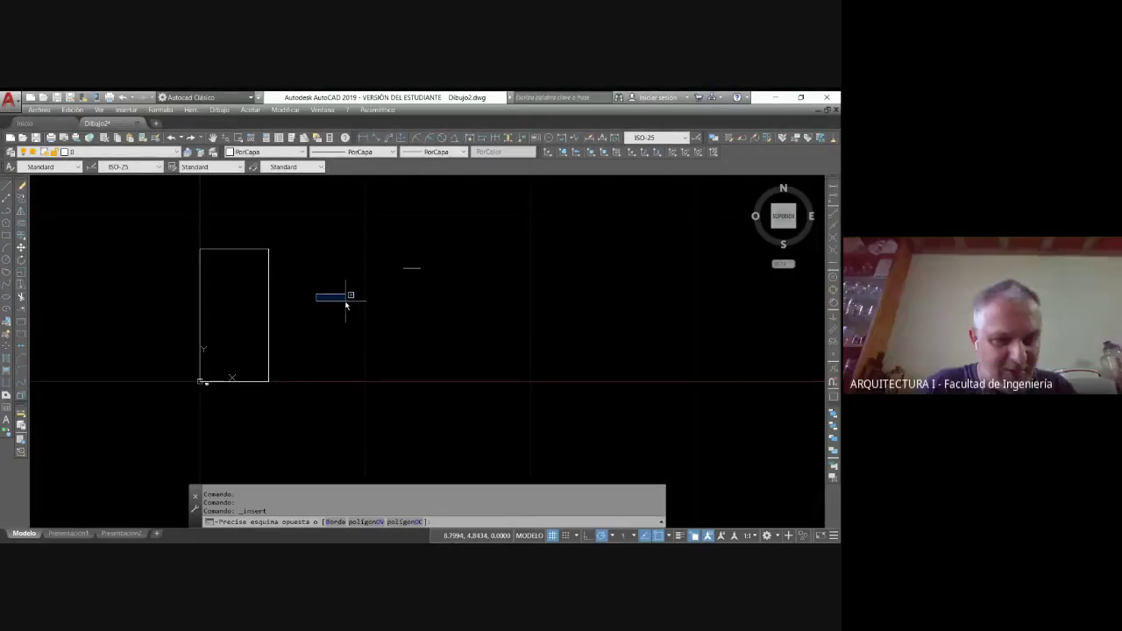
key("Escape")
Step: Zoom in, window-select the inserted basin block and delete it
scroll(201, 390, "up", 5)
scroll(219, 373, "up", 3)
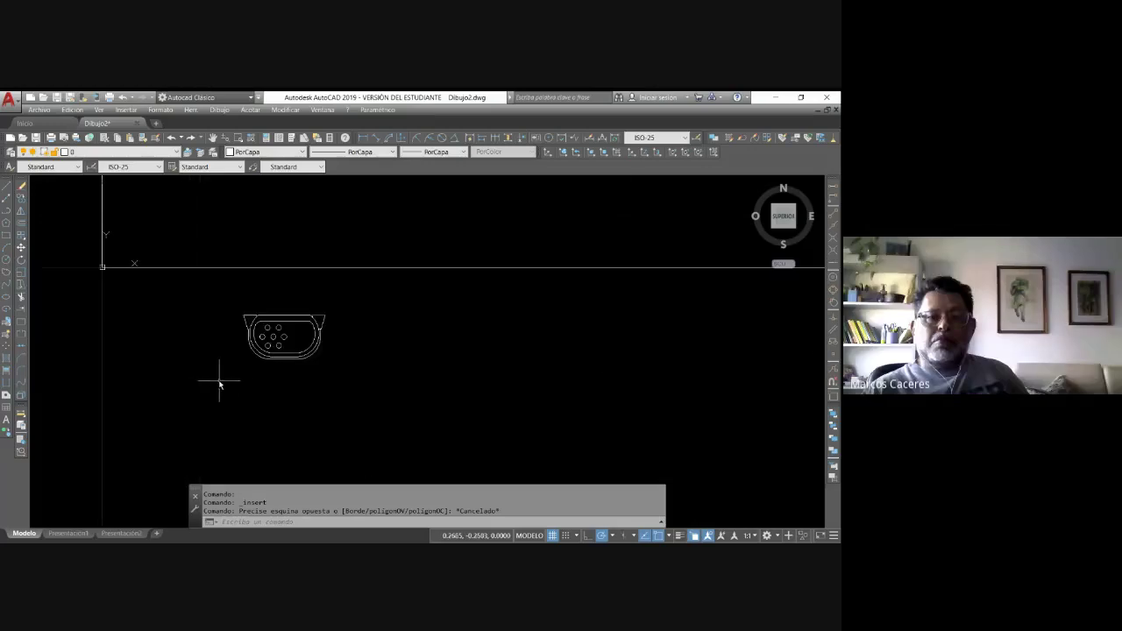
left_click(230, 308)
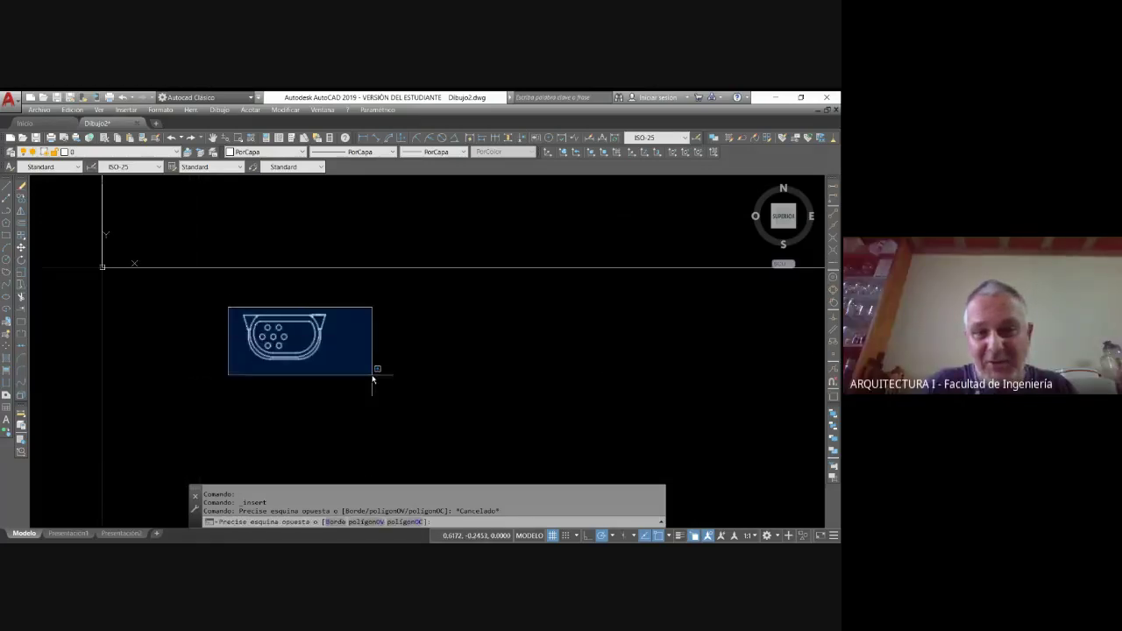
left_click(374, 377)
scroll(366, 376, "down", 5)
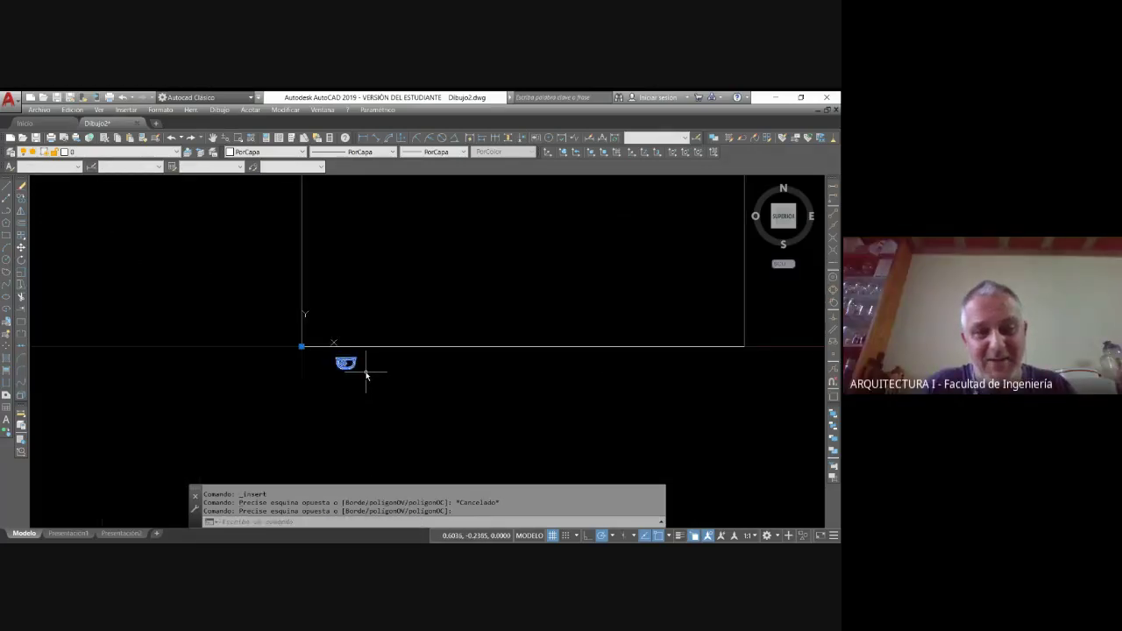
key("Escape")
left_click(358, 368)
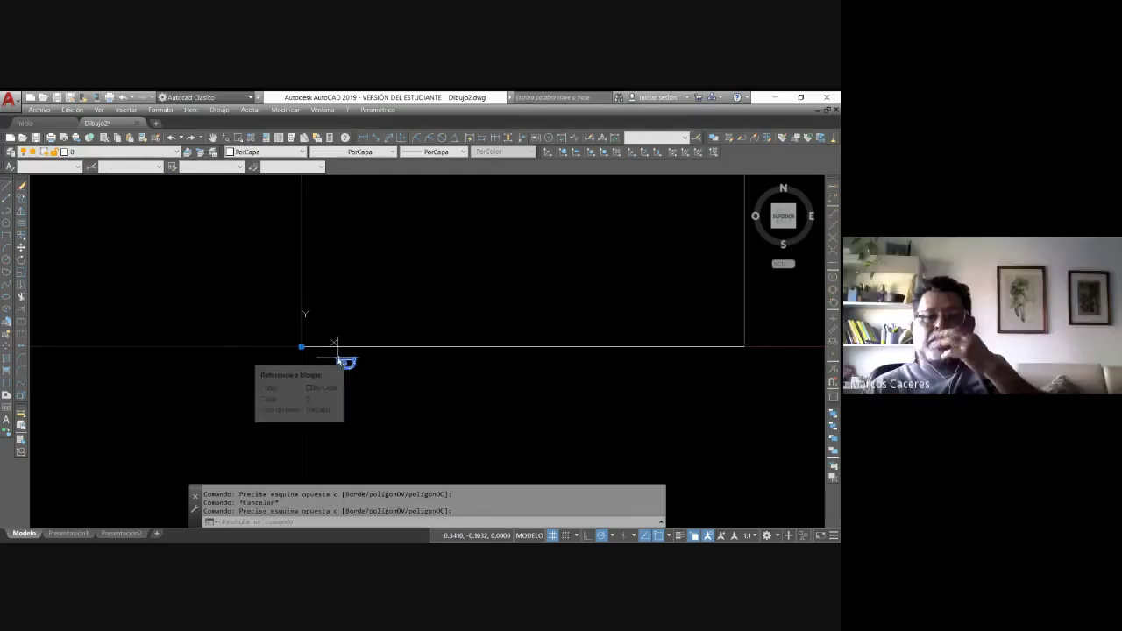
key("Delete")
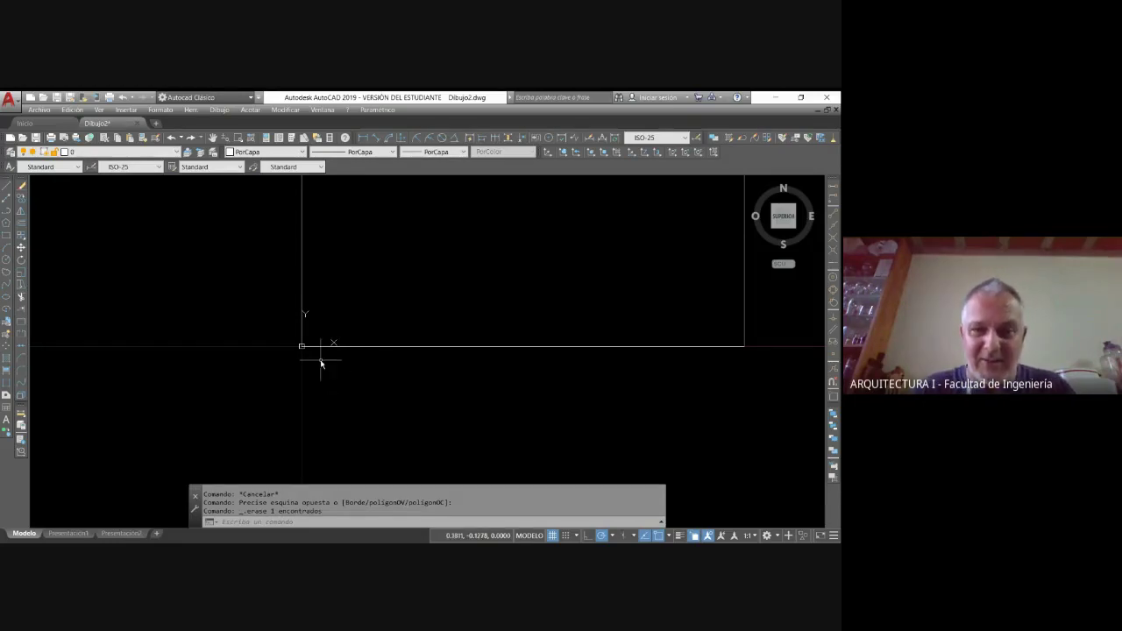
Step: In Drawing Units, set length precision to 0.00 and insertion scale to Metros
left_click(161, 111)
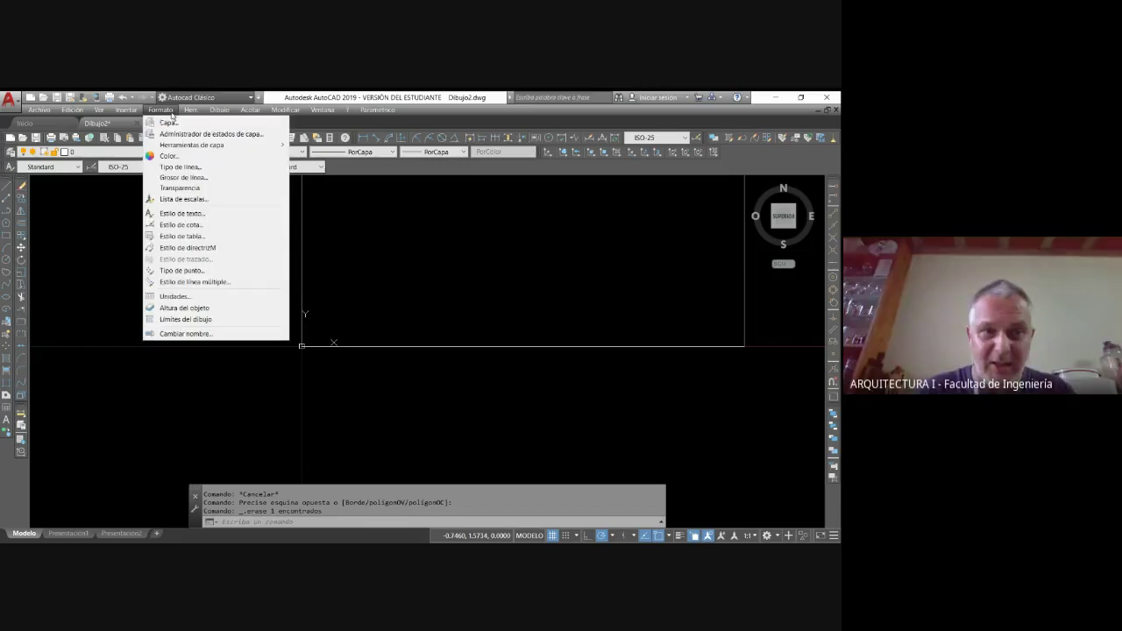
left_click(211, 297)
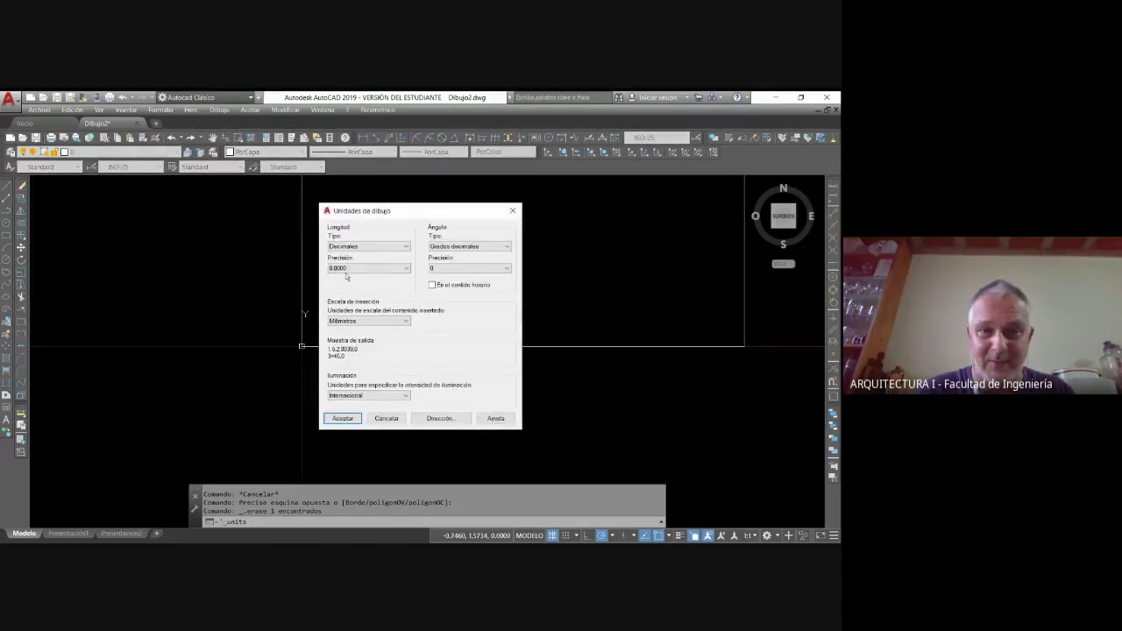
left_click(342, 249)
left_click(340, 253)
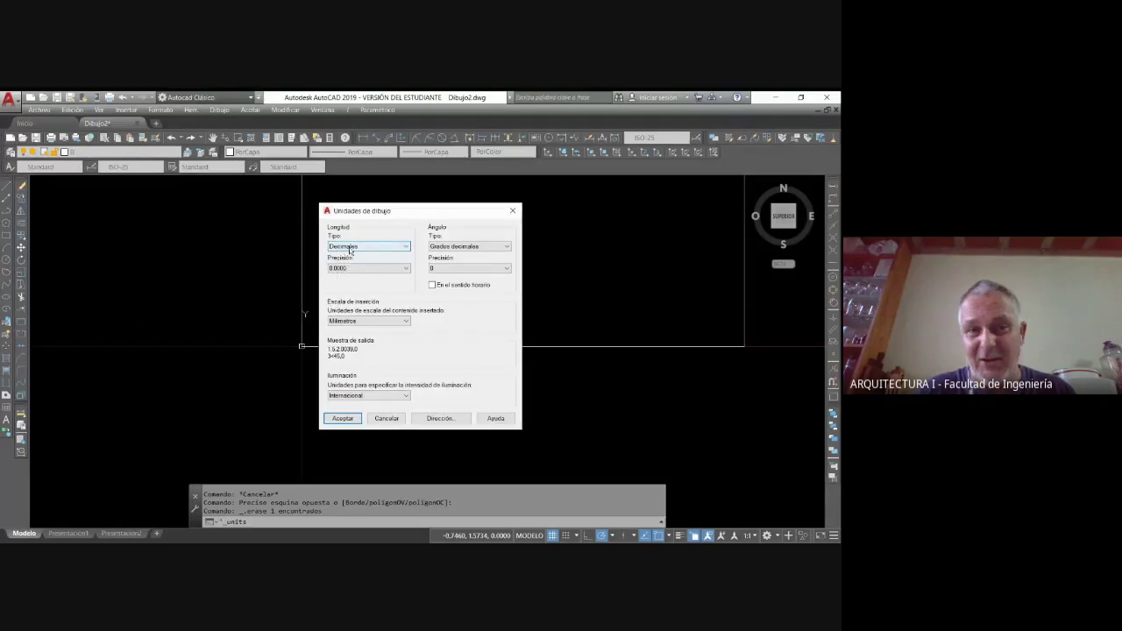
left_click(344, 267)
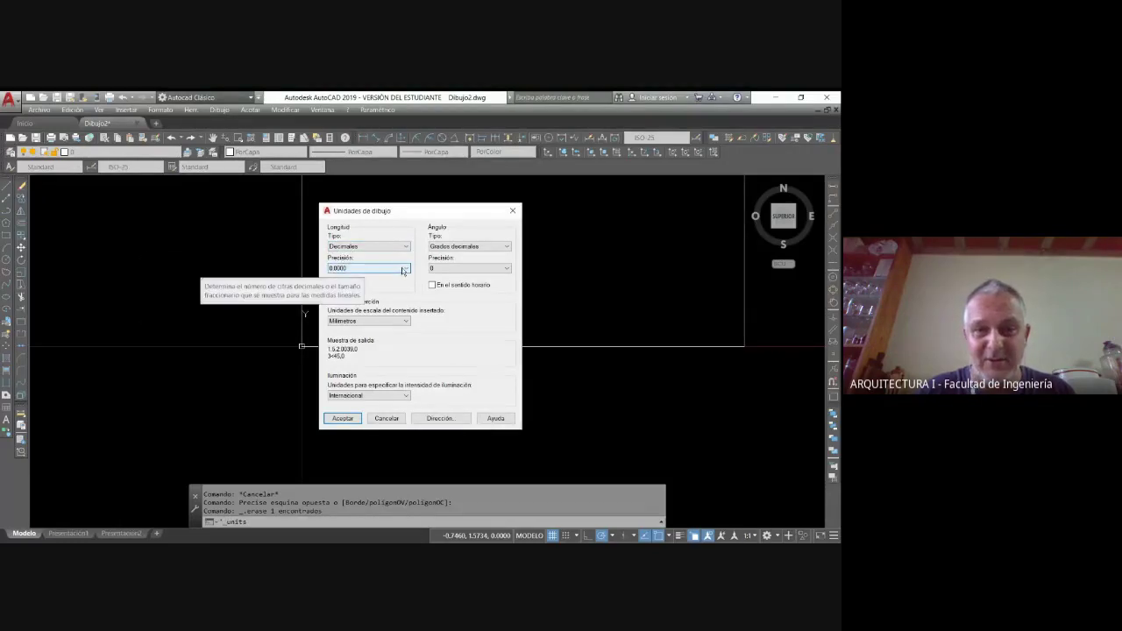
left_click(368, 267)
left_click(382, 293)
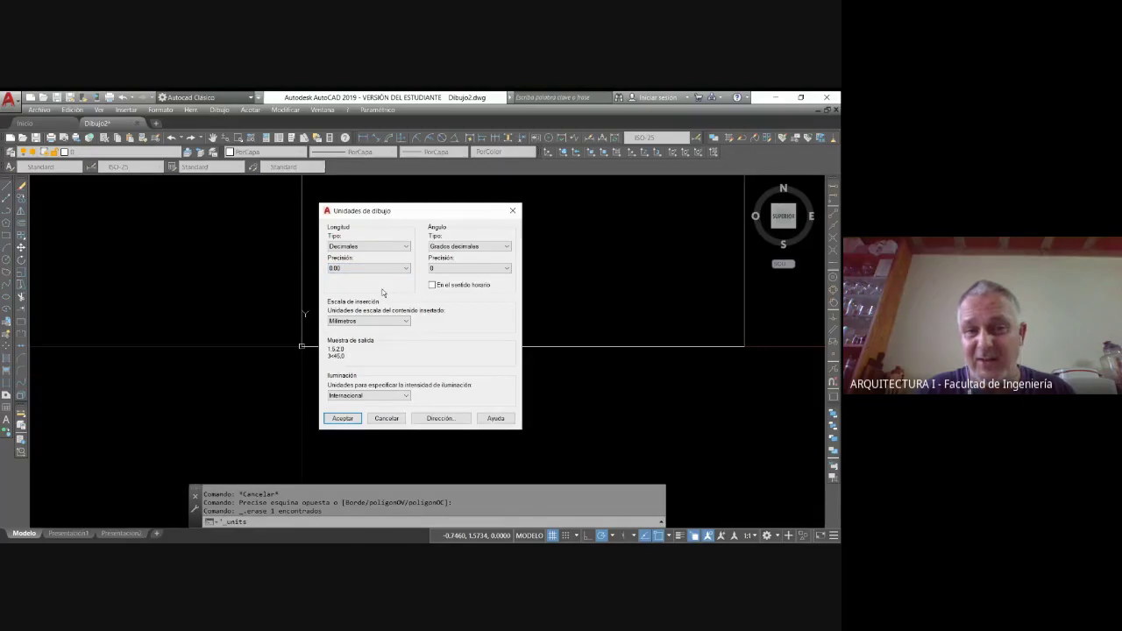
left_click(348, 323)
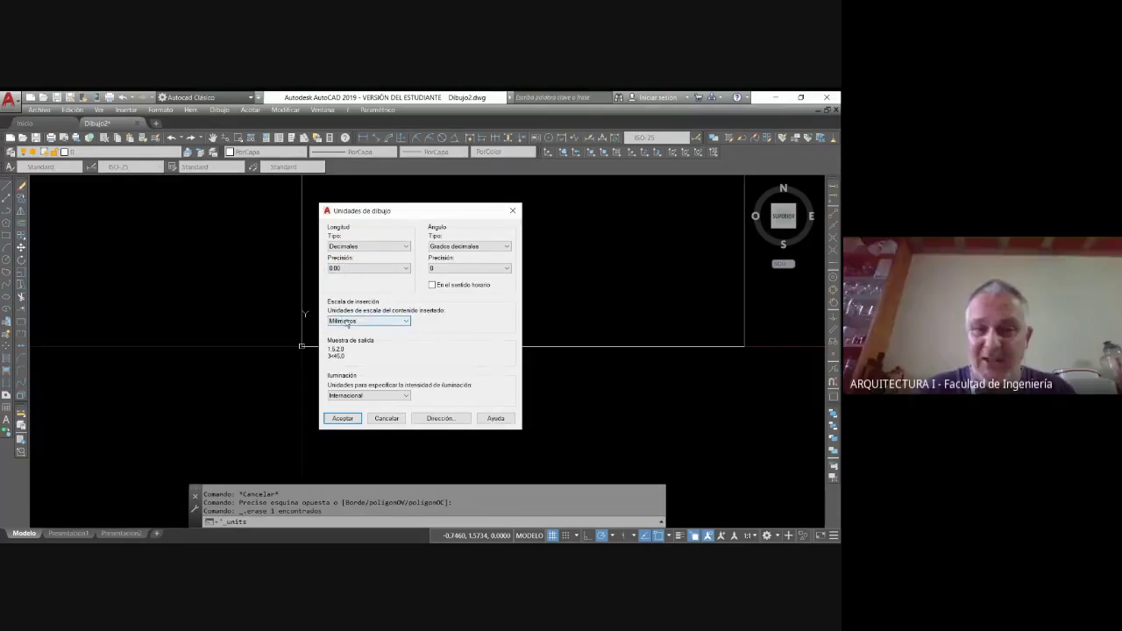
left_click(357, 323)
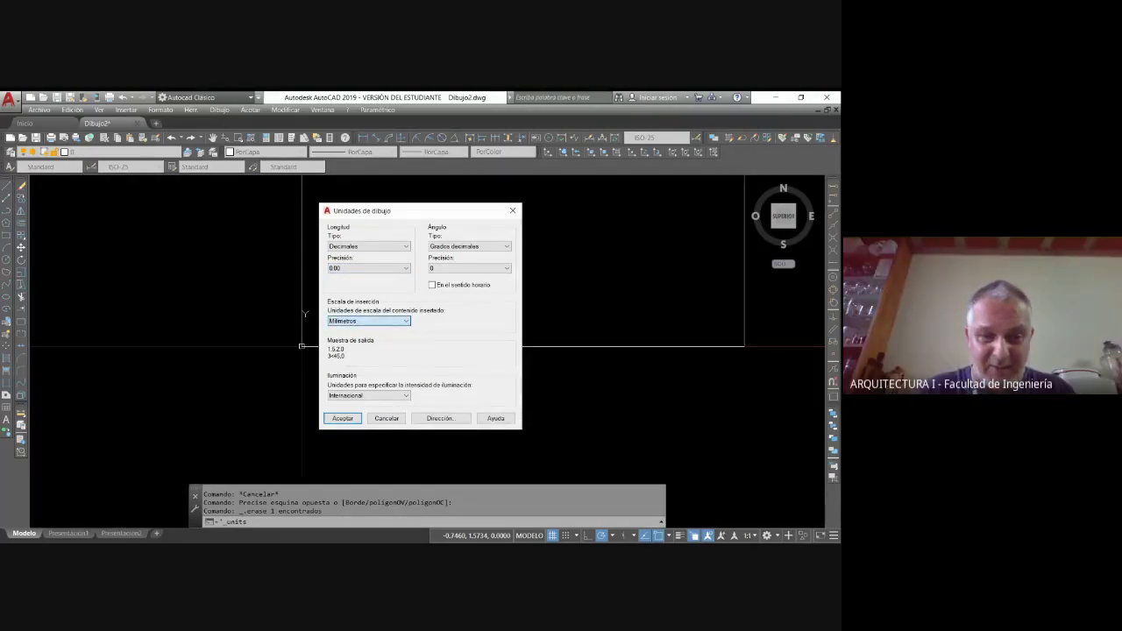
left_click(348, 382)
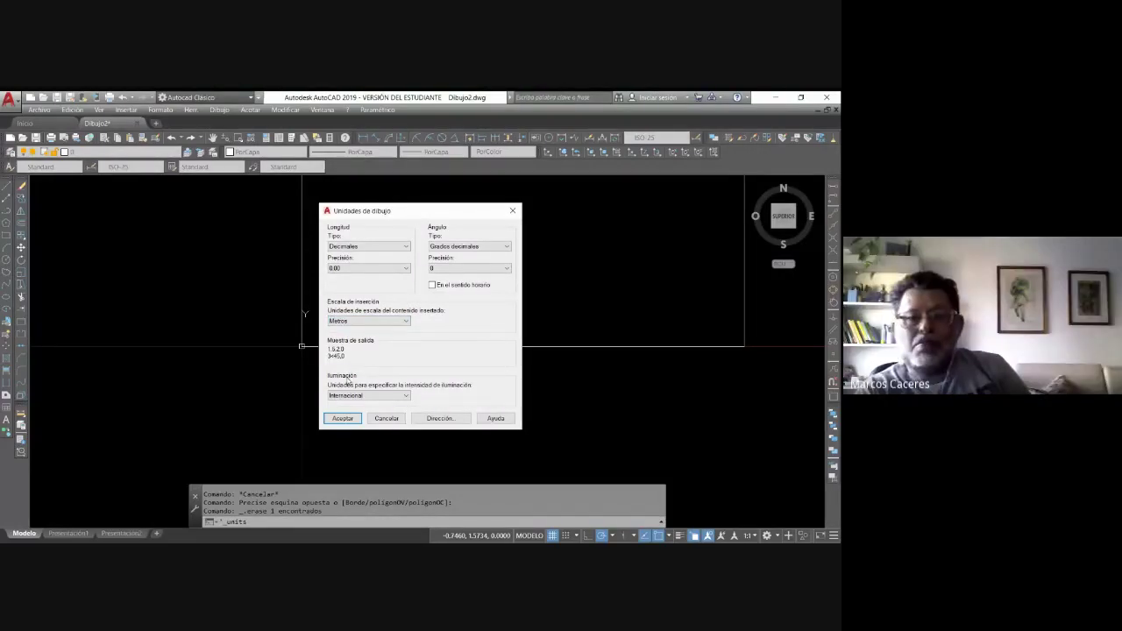
left_click(359, 420)
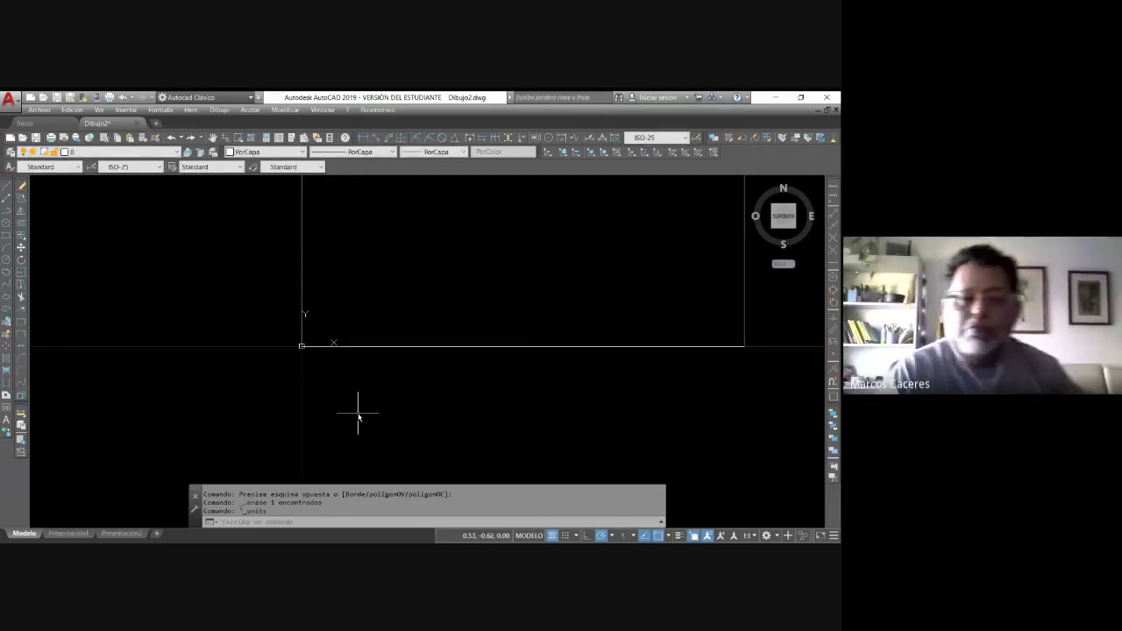
Step: Set the 2D model space uniform background to grey Color 252 in Options
scroll(357, 422, "down", 4)
scroll(358, 419, "down", 2)
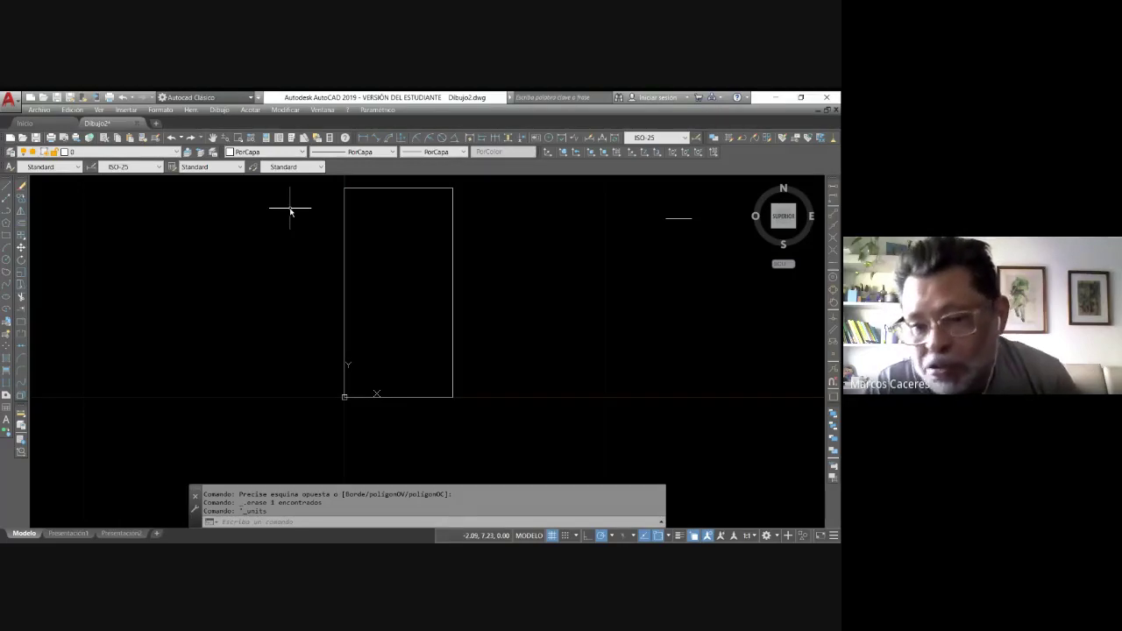
right_click(488, 269)
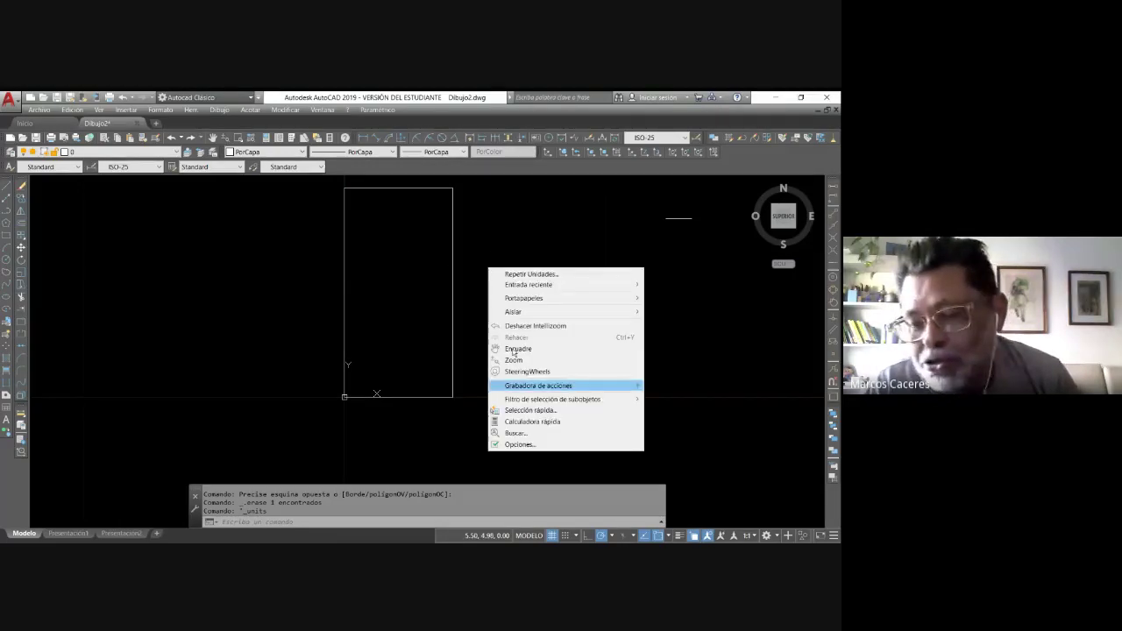
left_click(547, 445)
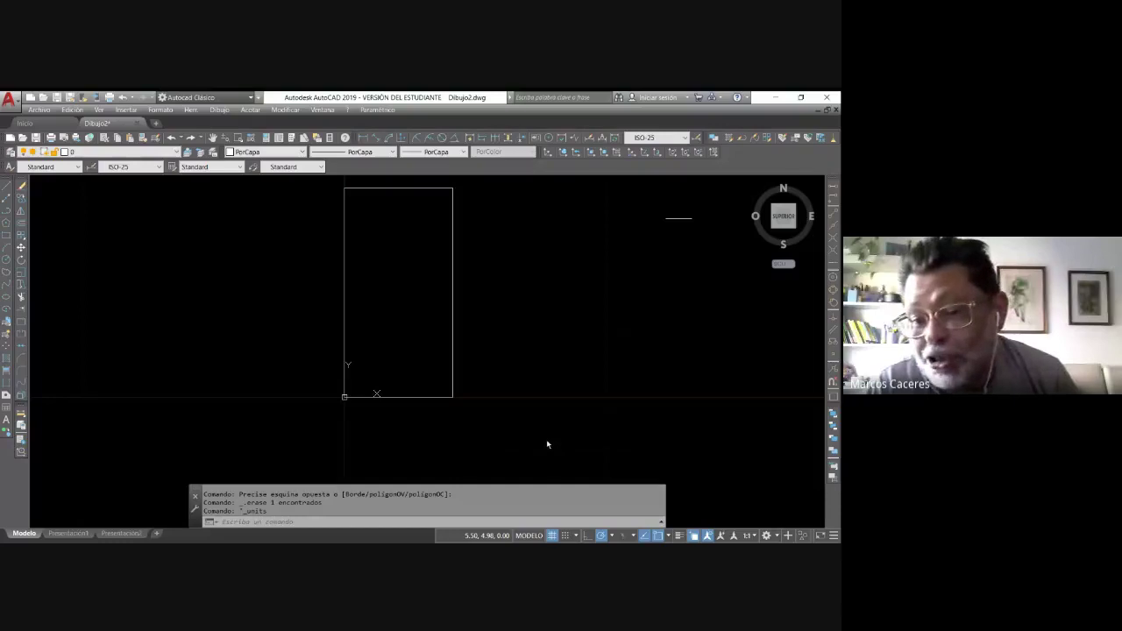
left_click(290, 359)
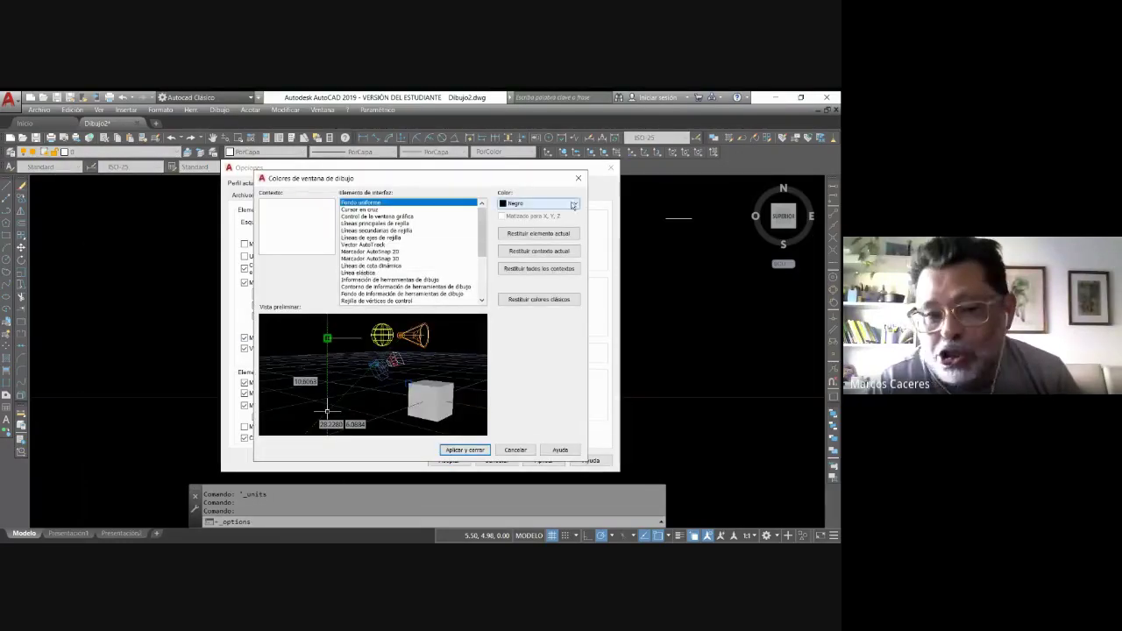
left_click(571, 205)
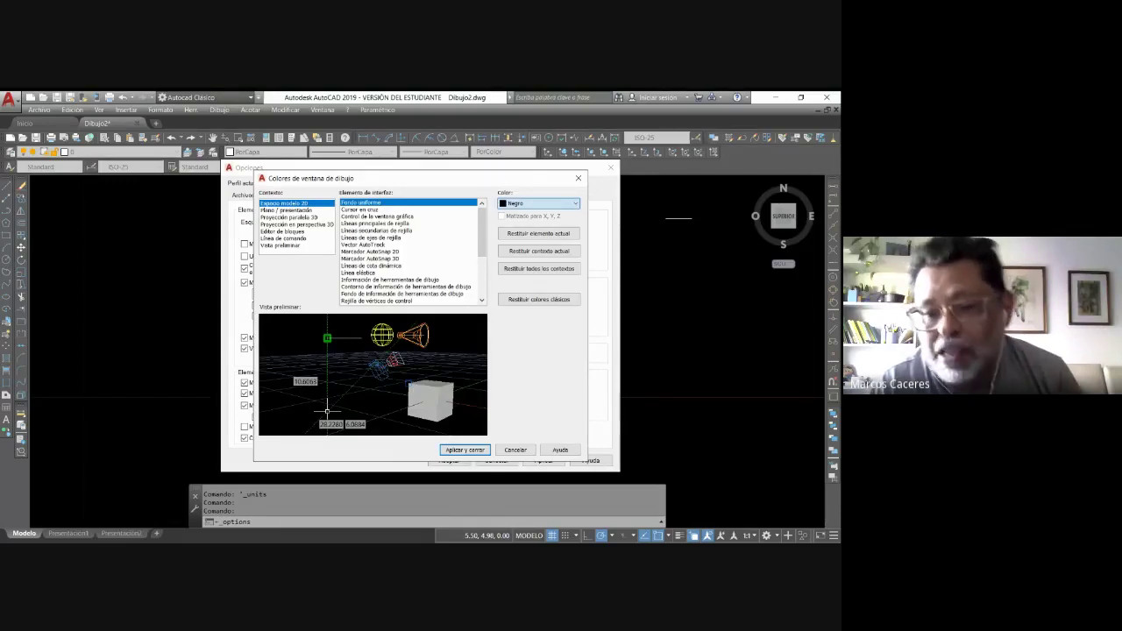
key("Down")
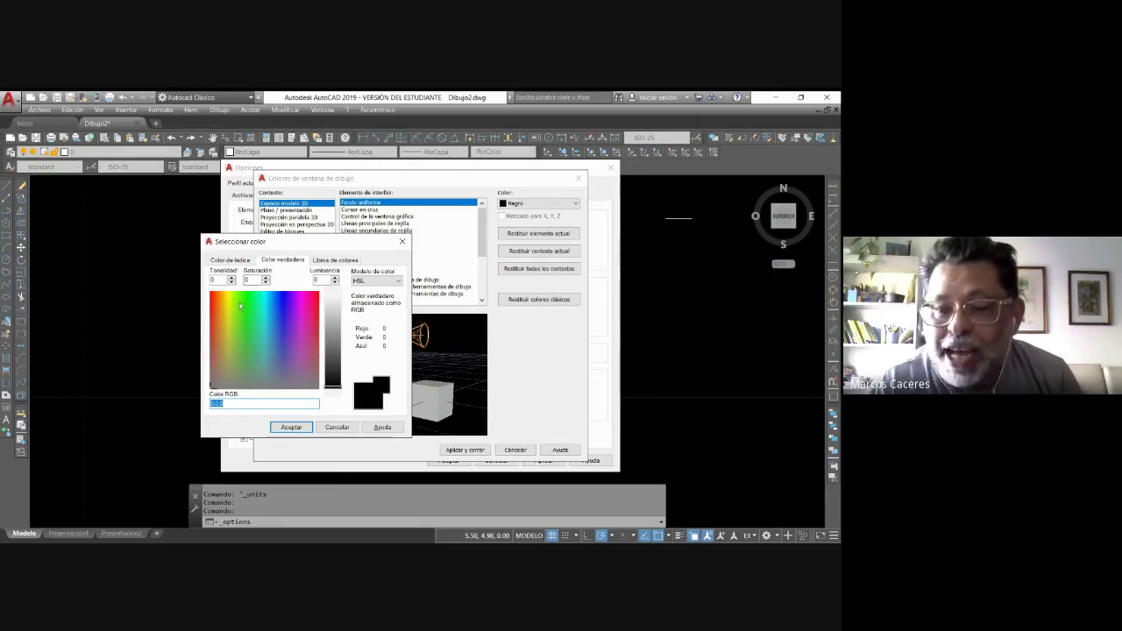
left_click(235, 262)
left_click(246, 379)
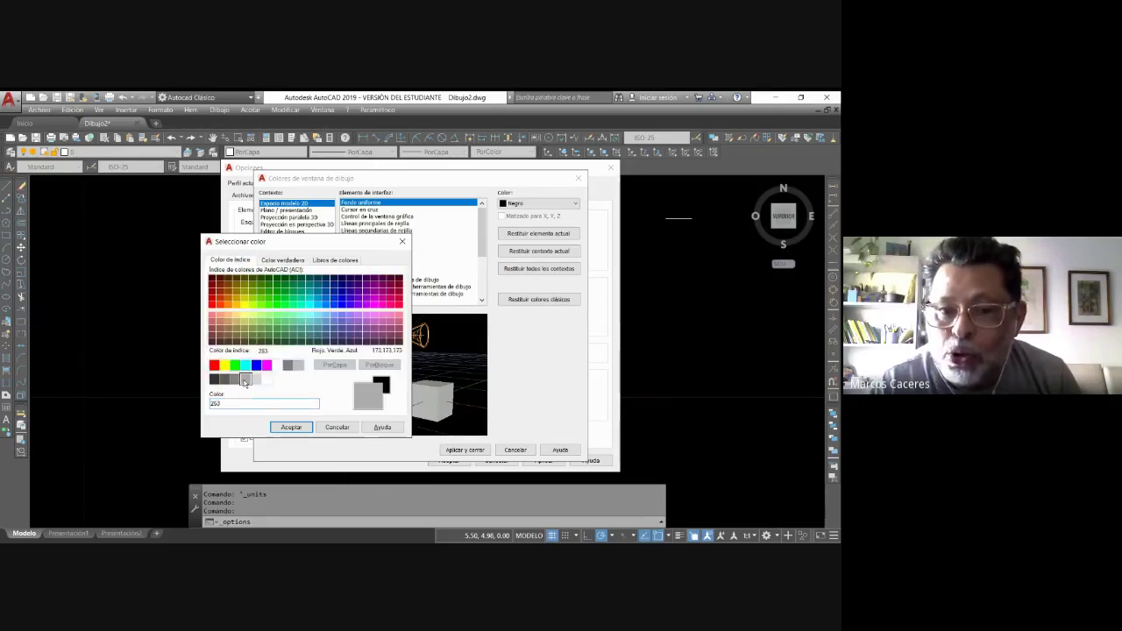
left_click(291, 427)
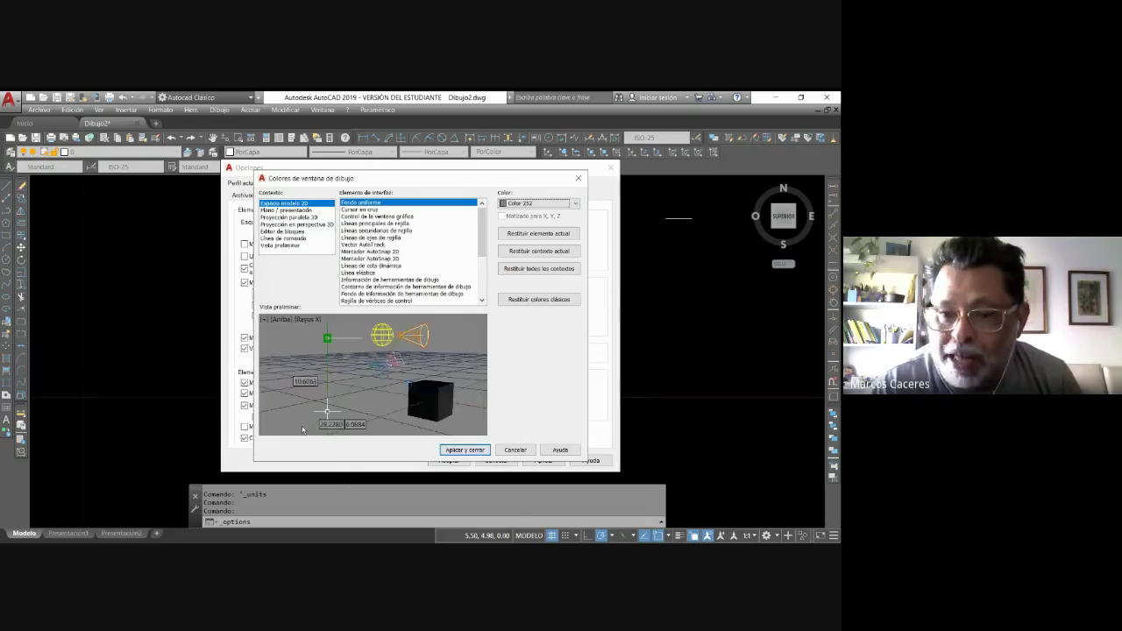
left_click(469, 450)
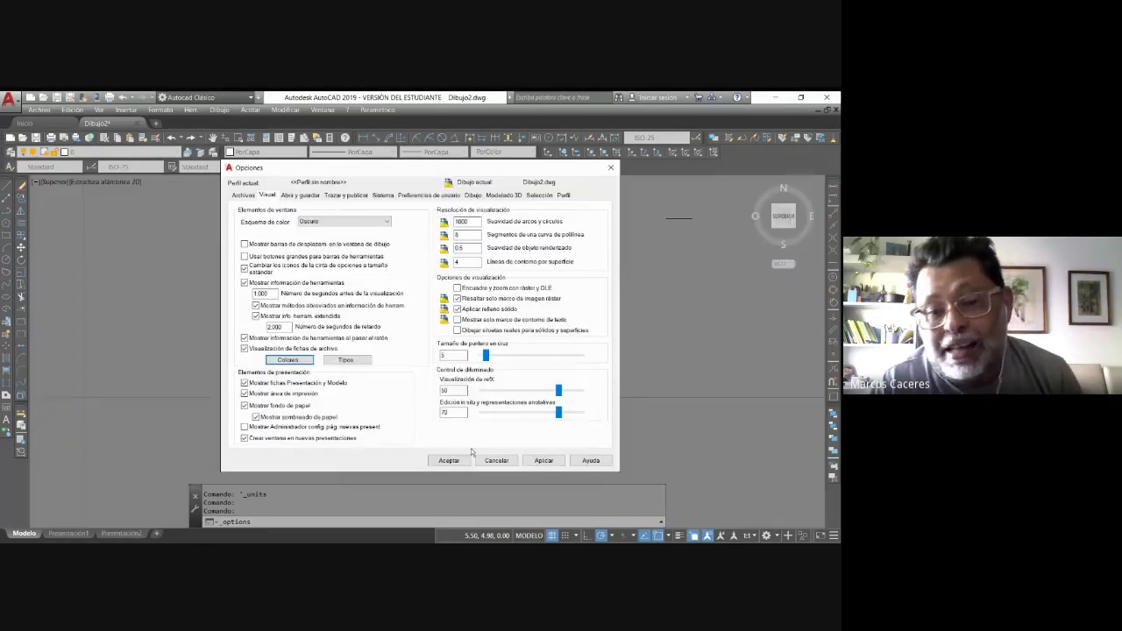
left_click(465, 463)
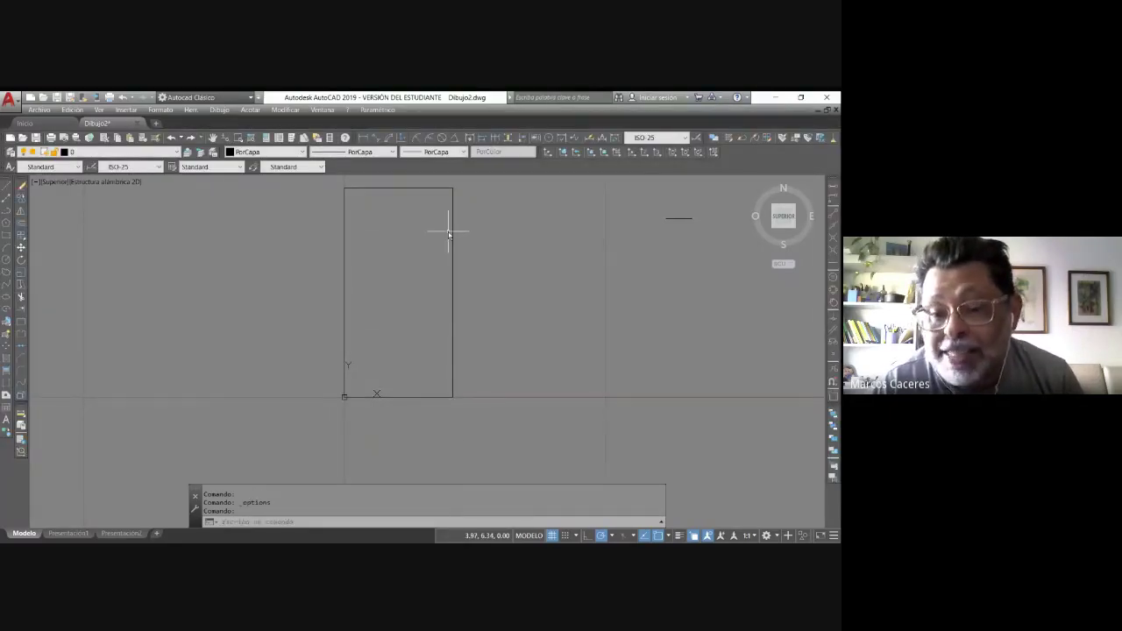
left_click(553, 537)
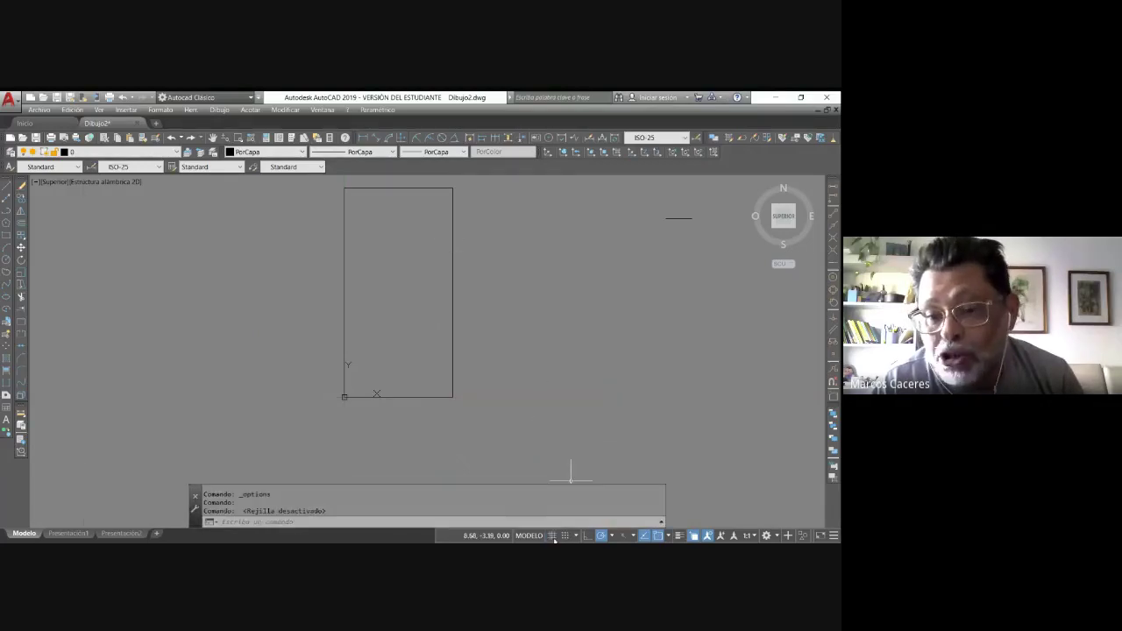
left_click(552, 536)
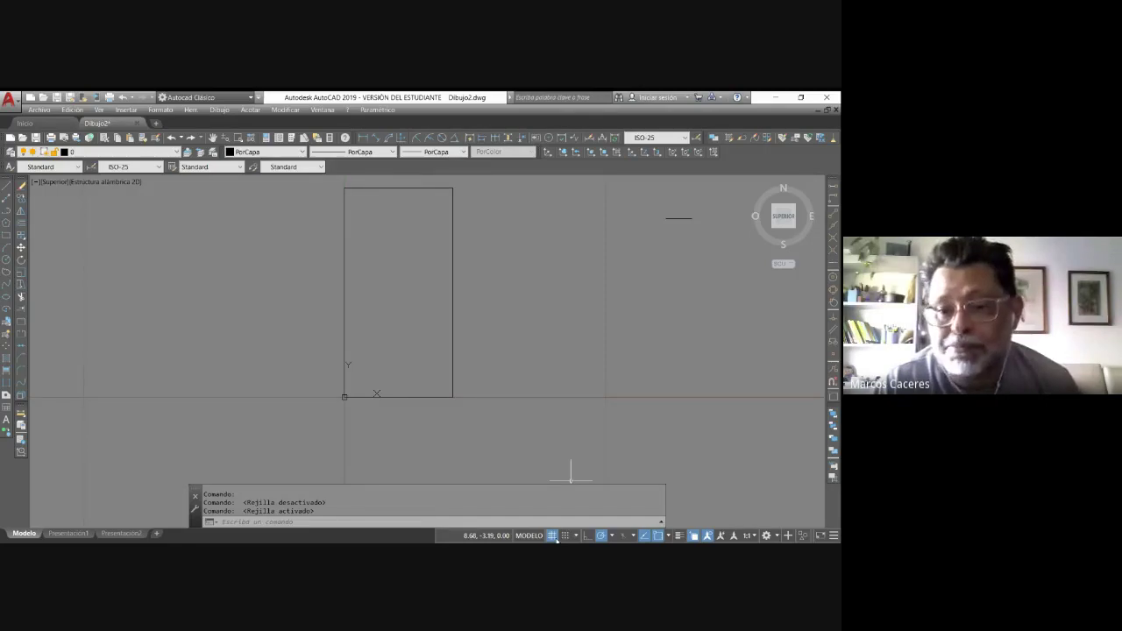
scroll(492, 371, "down", 2)
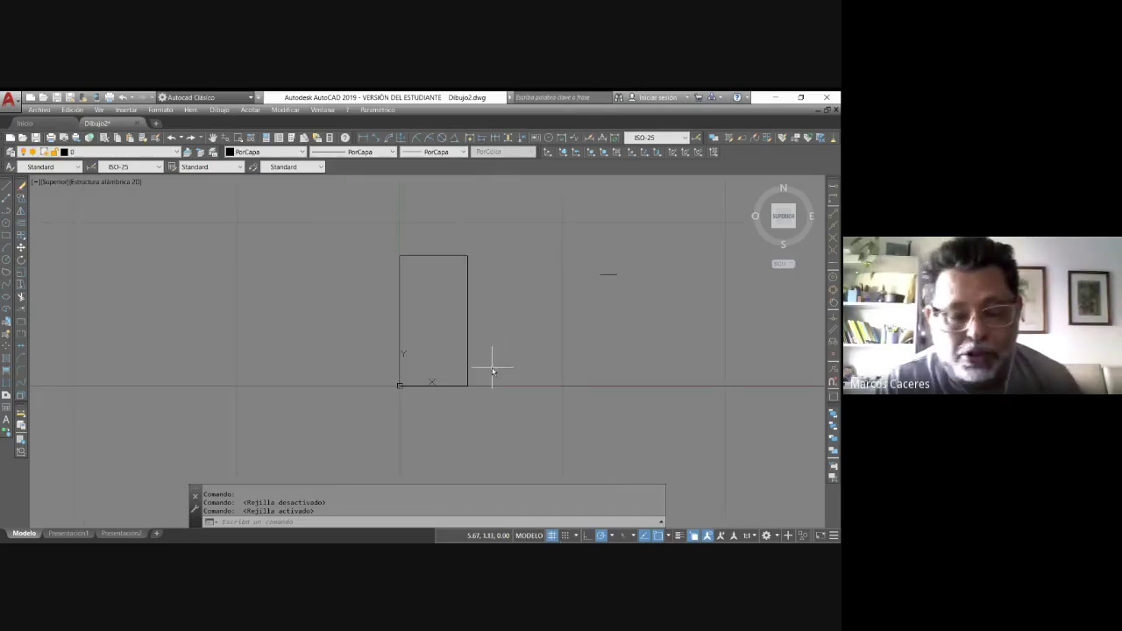
Step: Move the short line leftward so it sits closer to the rectangle
left_click(589, 269)
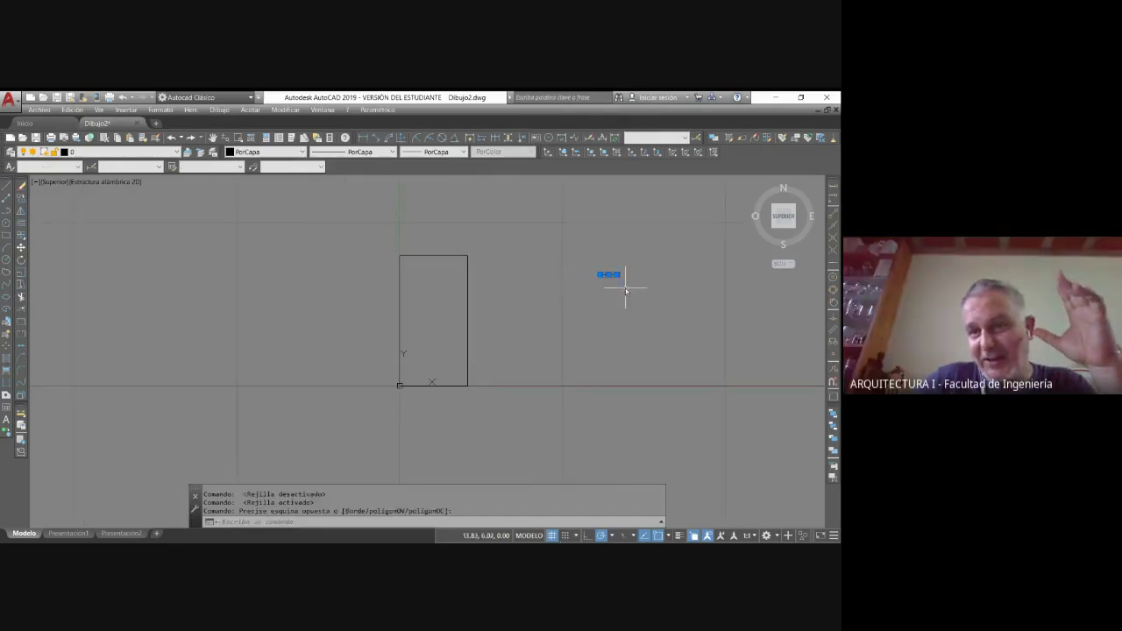
left_click(626, 291)
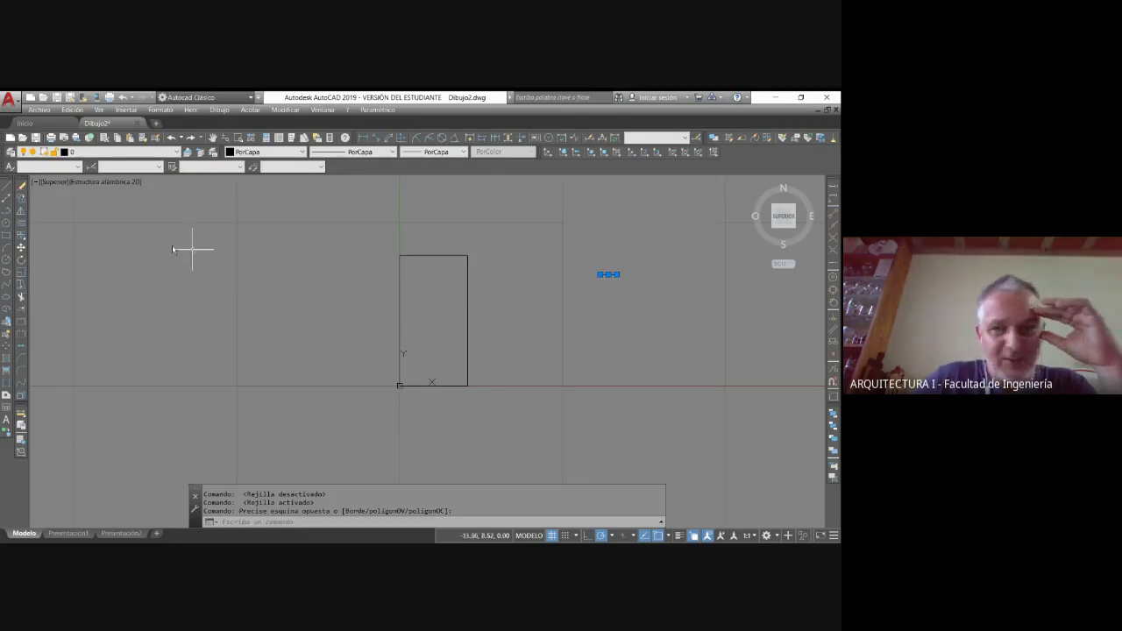
left_click(21, 248)
left_click(21, 248)
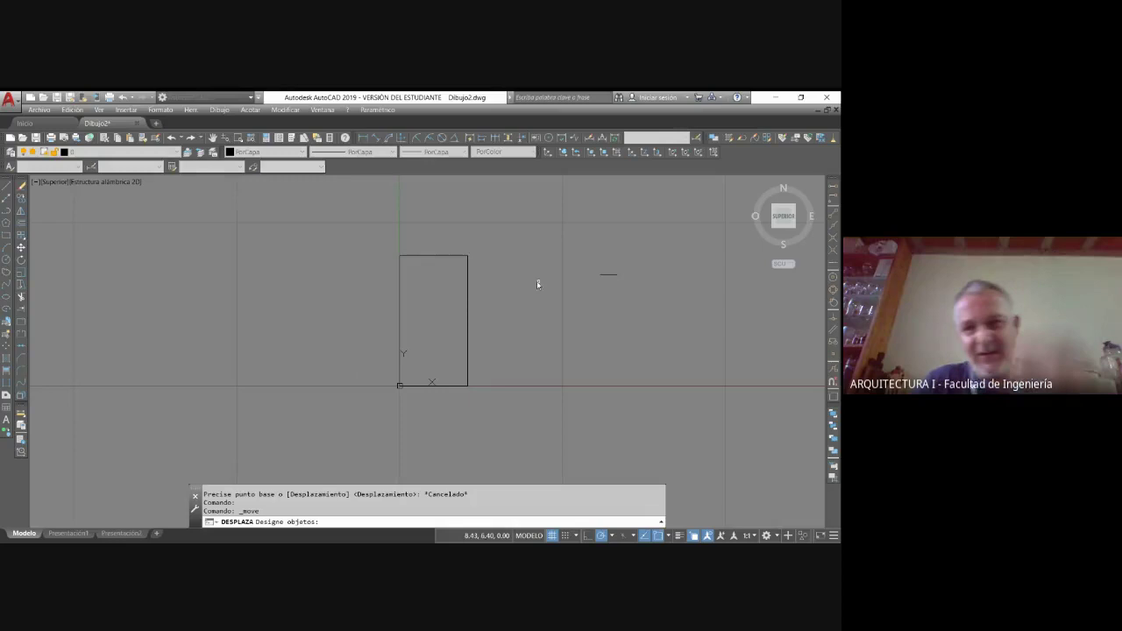
left_click(608, 276)
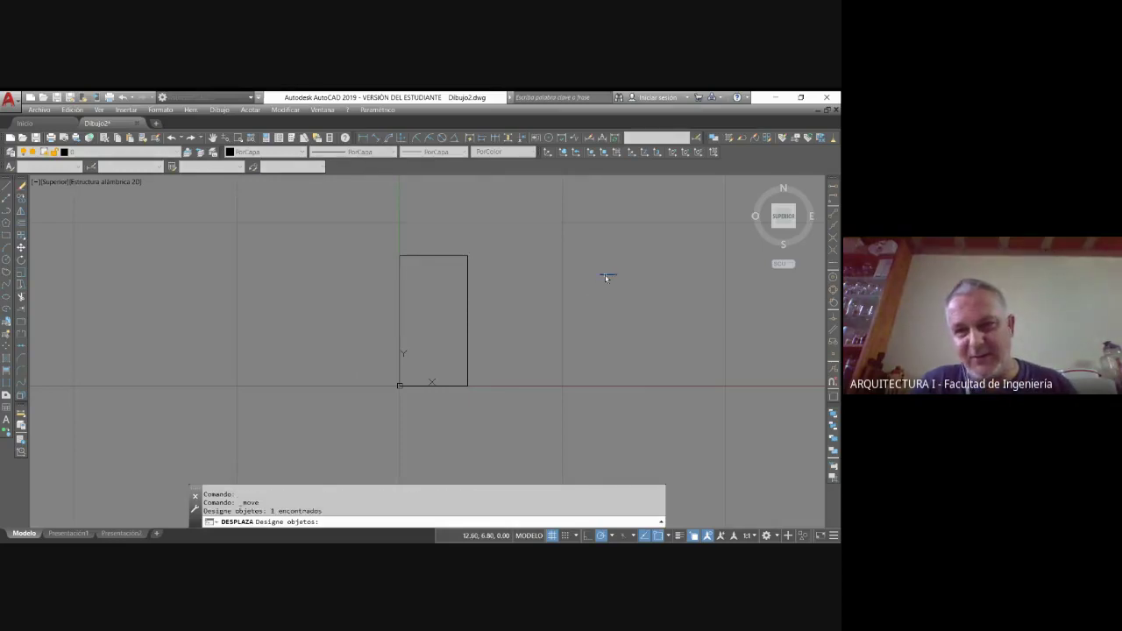
key("Return")
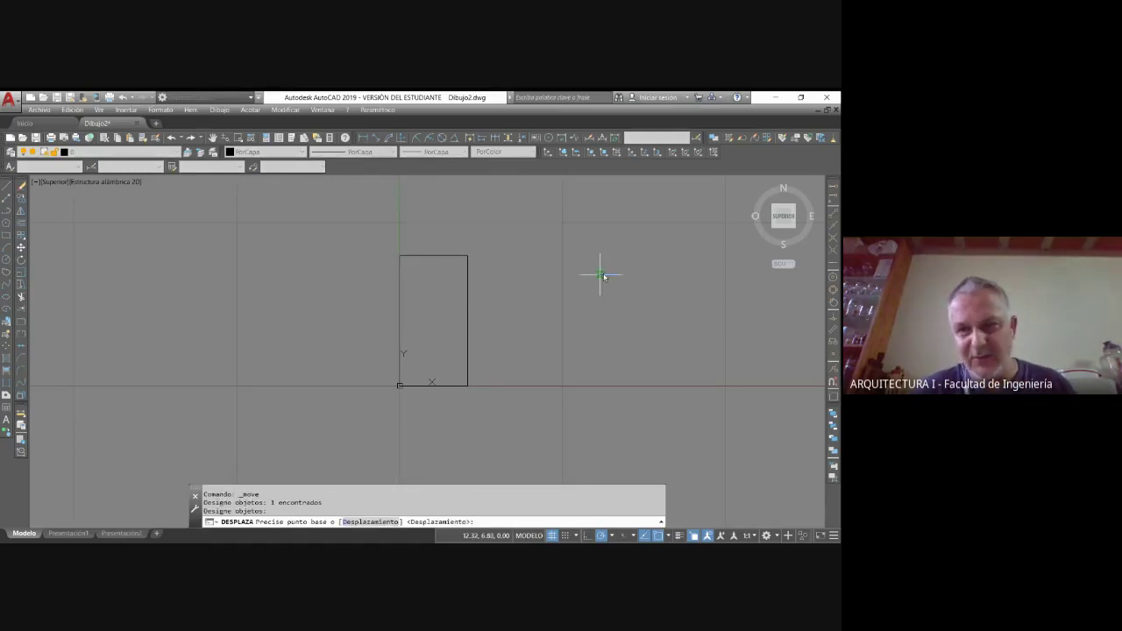
left_click(603, 278)
left_click(510, 275)
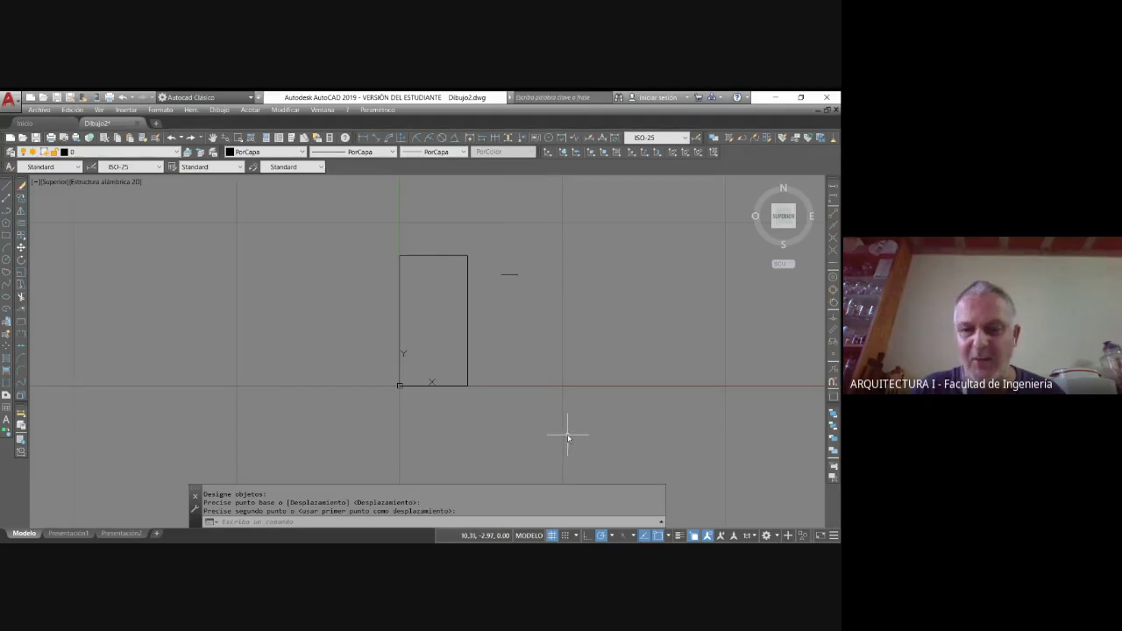
Step: Change snap spacing from 10 to 1 in X and Y, then turn the grid back on
left_click(552, 535)
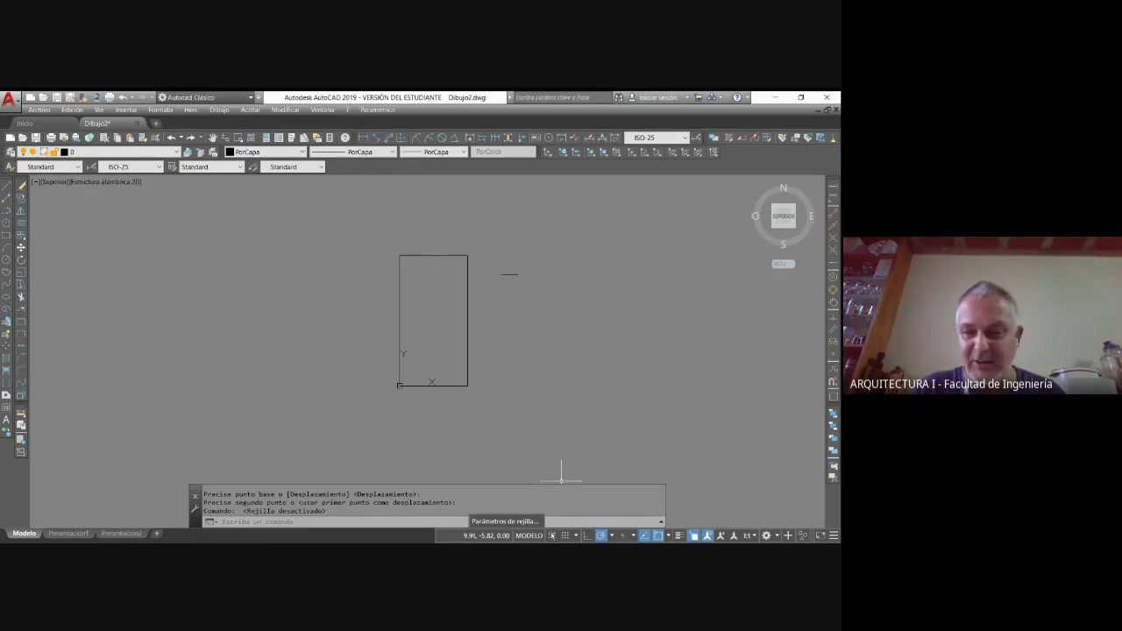
left_click(534, 523)
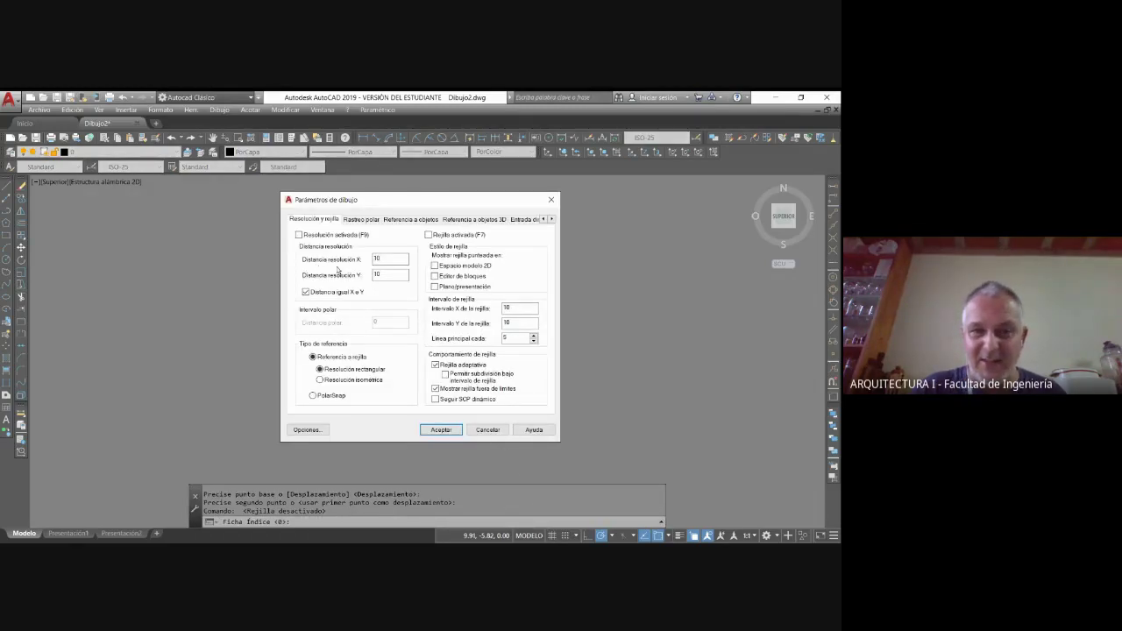
left_click(383, 260)
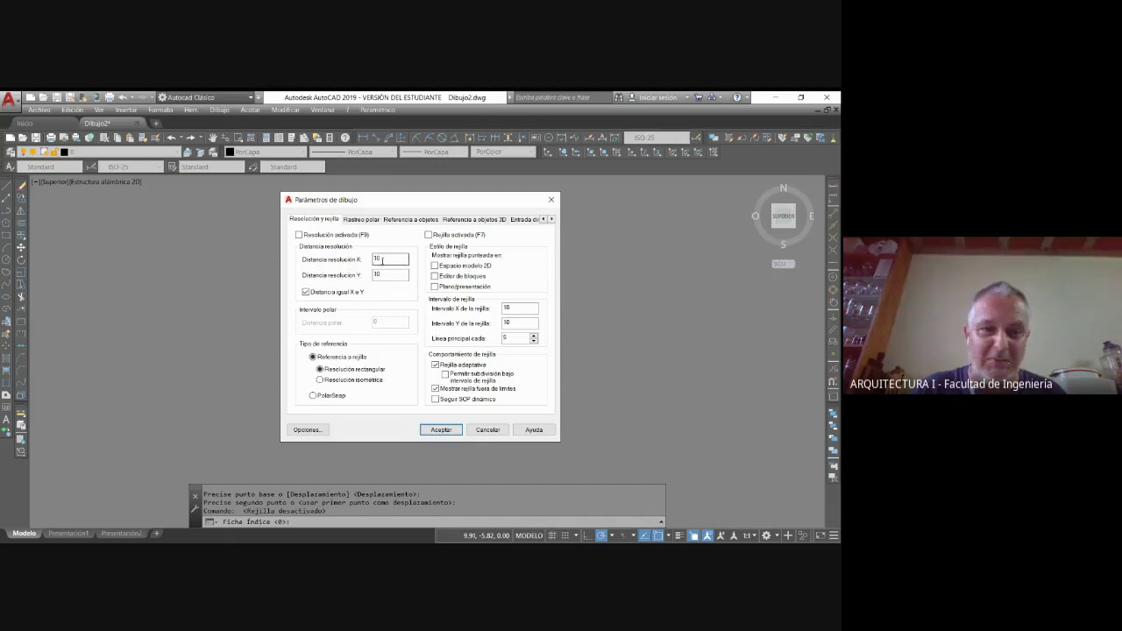
left_click_drag(382, 259, 372, 262)
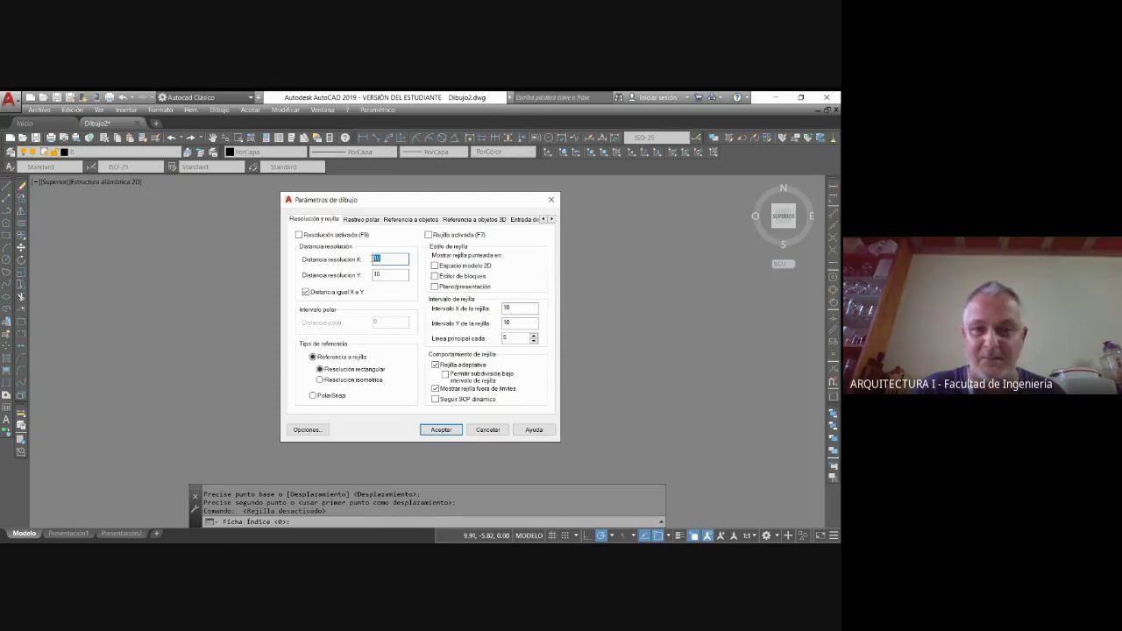
type("1")
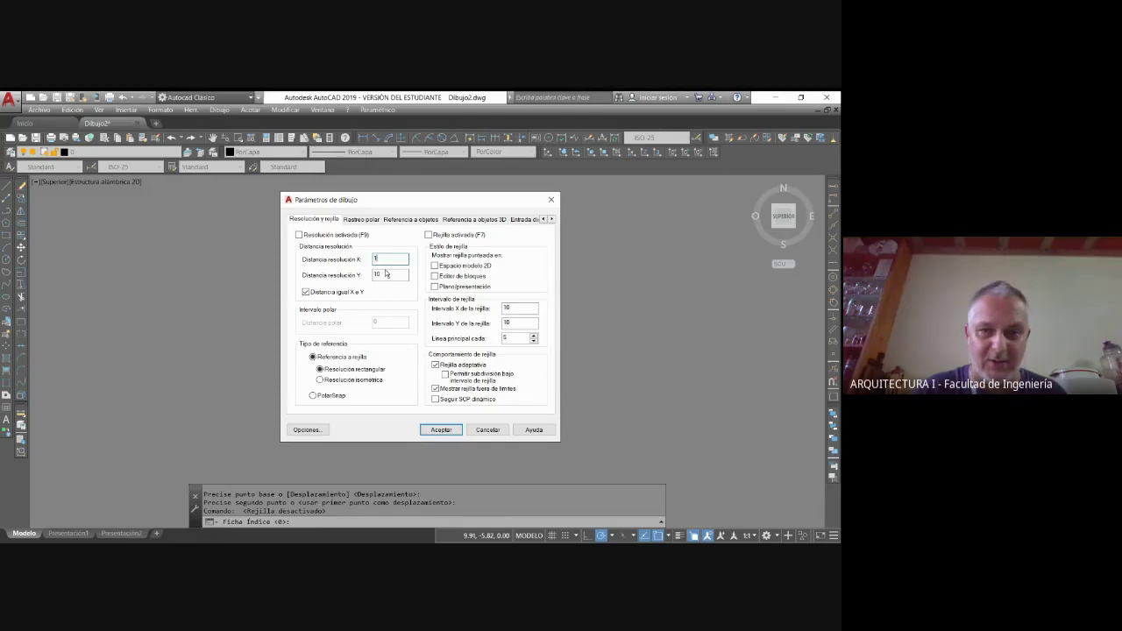
left_click(386, 275)
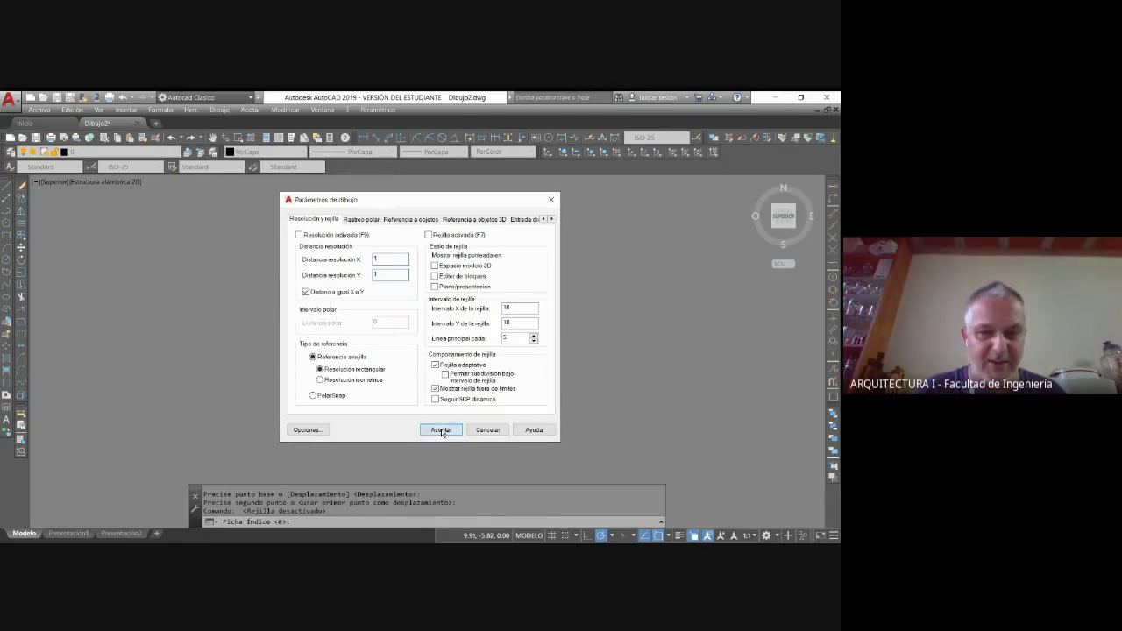
left_click(441, 429)
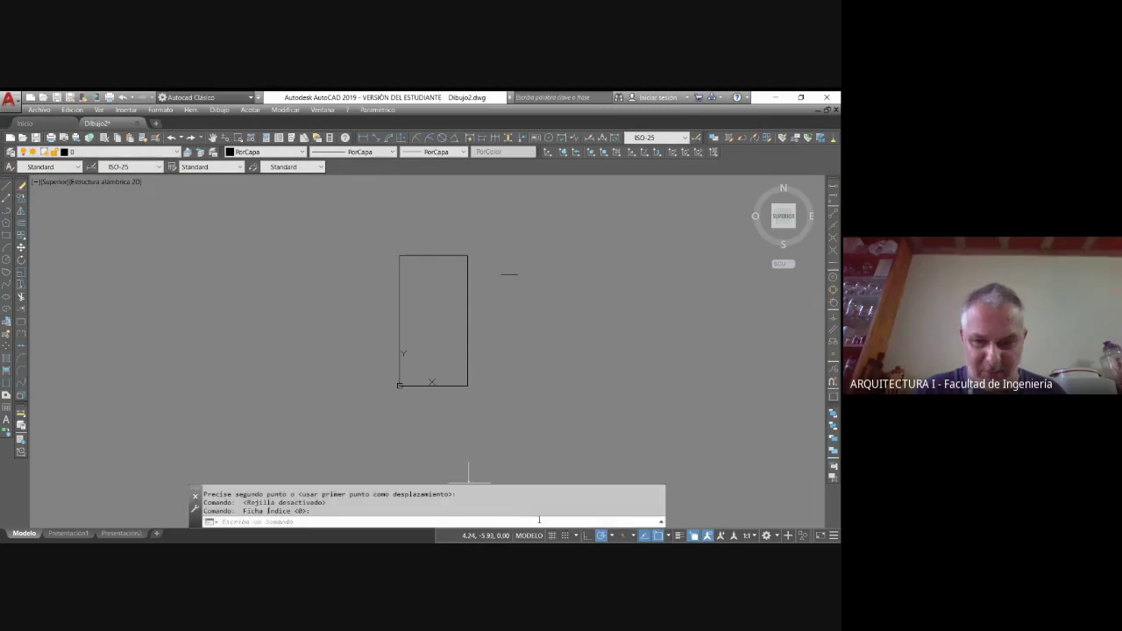
key("F7")
Step: Set grid X spacing to 1 in Parámetros de rejilla, then switch the grid off
scroll(477, 400, "up", 2)
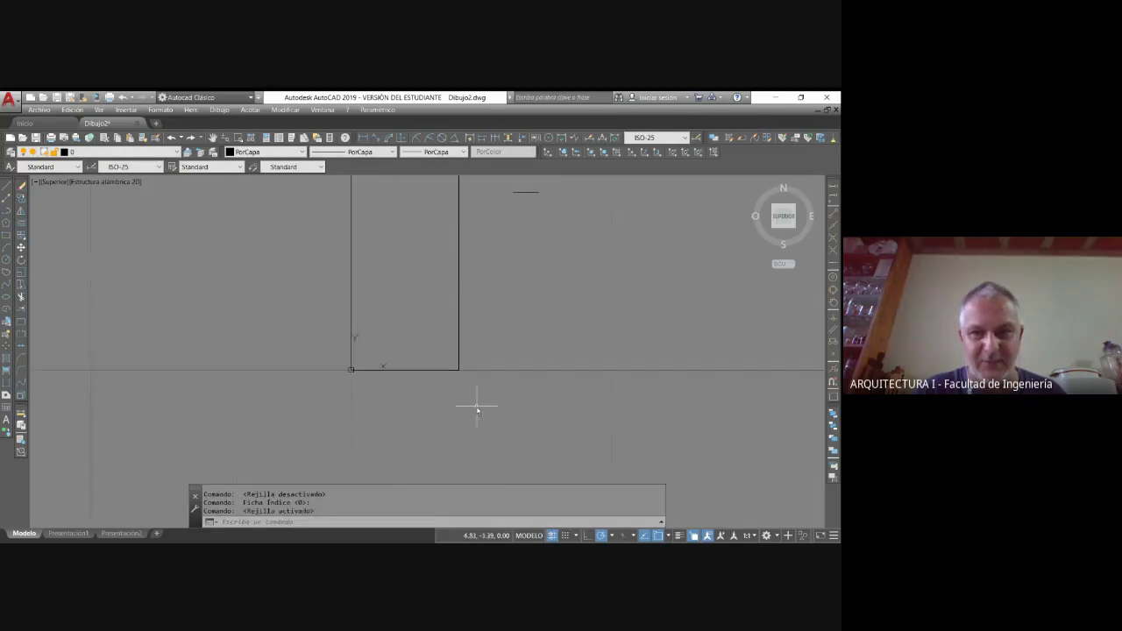
scroll(476, 401, "up", 4)
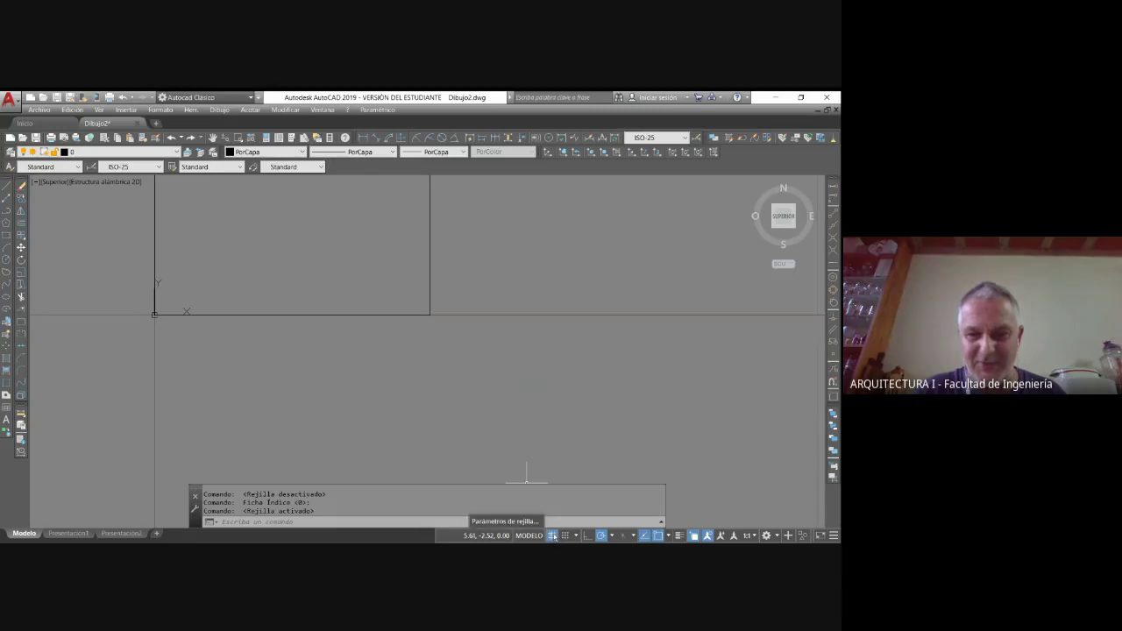
left_click(507, 522)
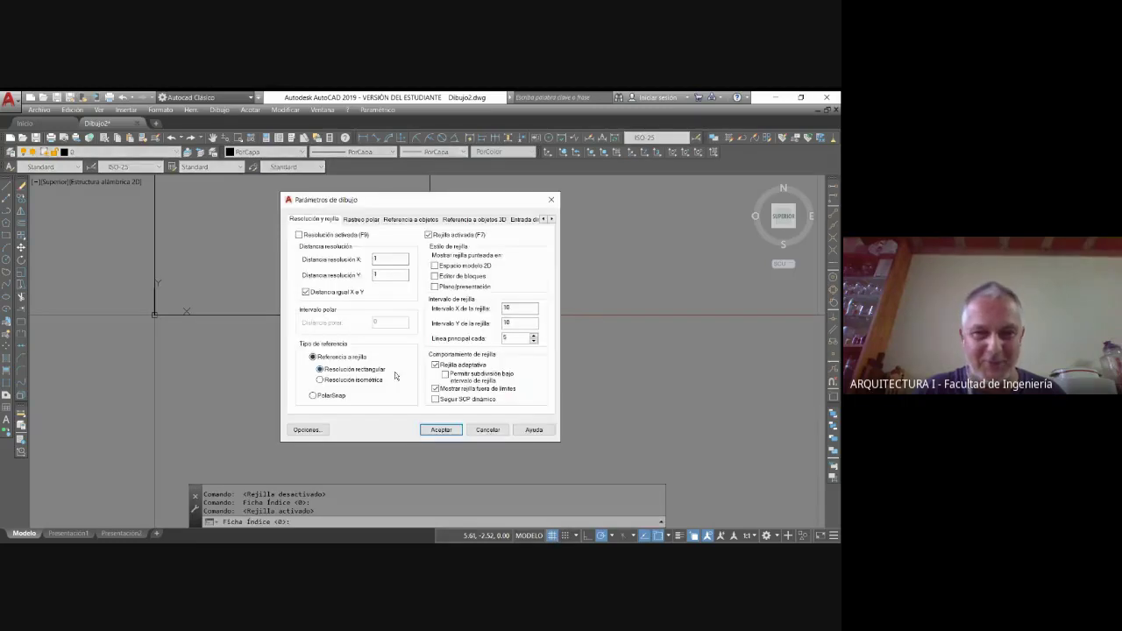
double_click(521, 309)
type("1")
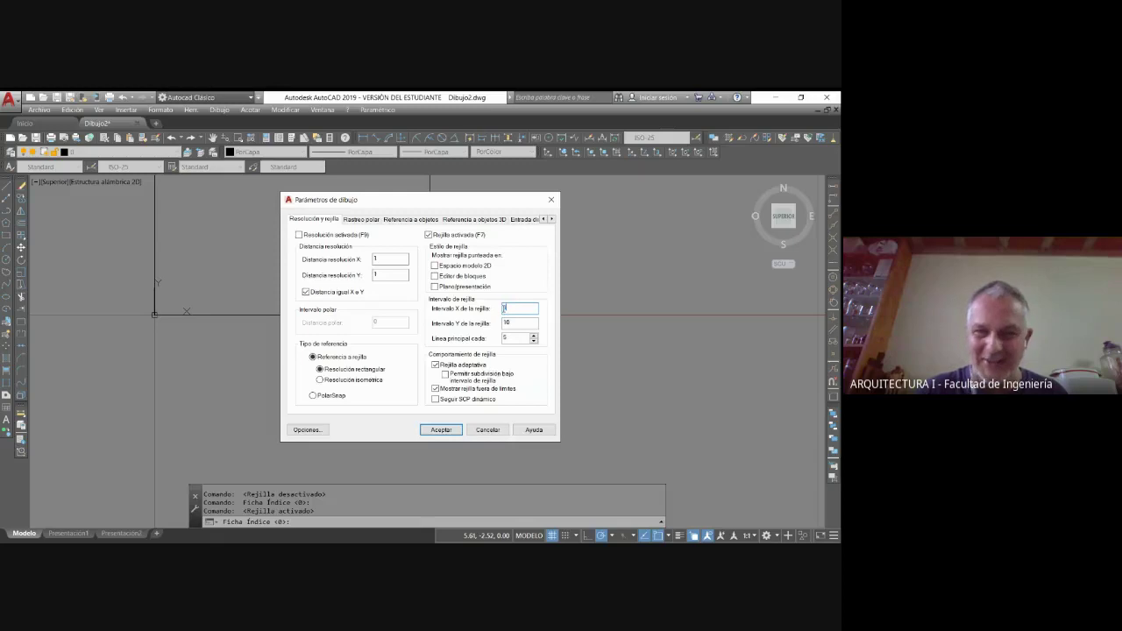
double_click(512, 322)
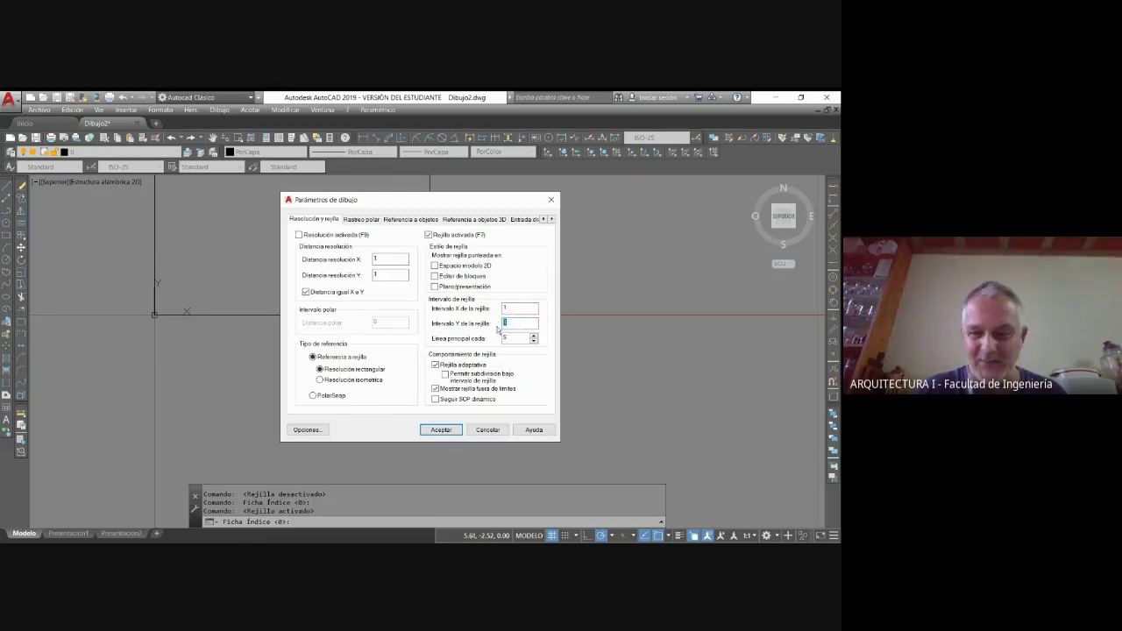
left_click(431, 429)
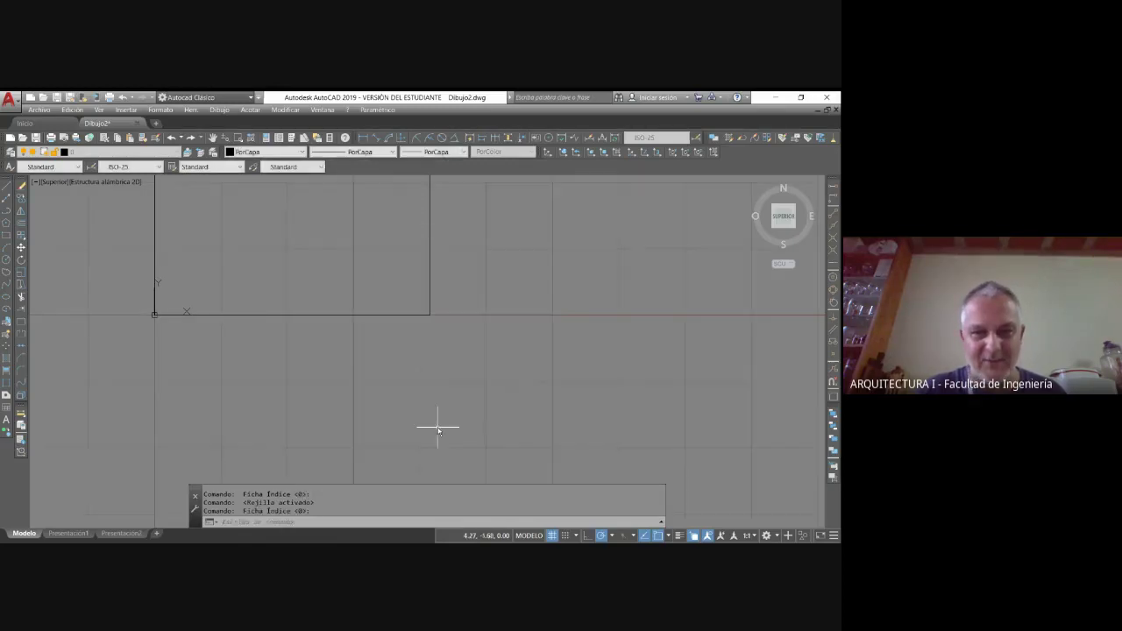
scroll(415, 372, "down", 2)
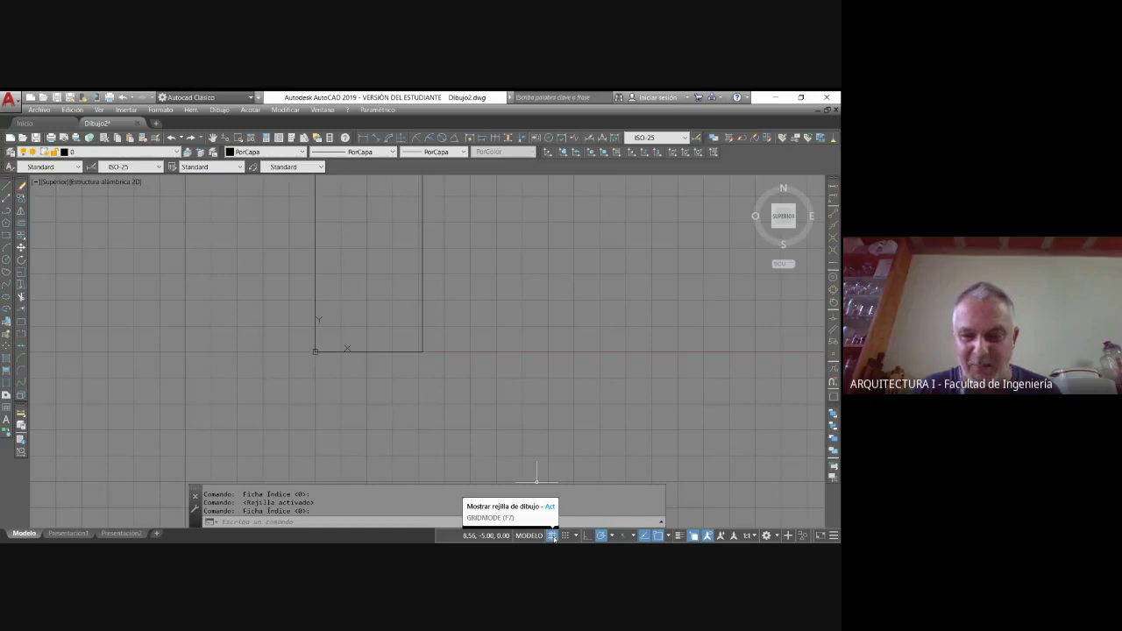
left_click(554, 536)
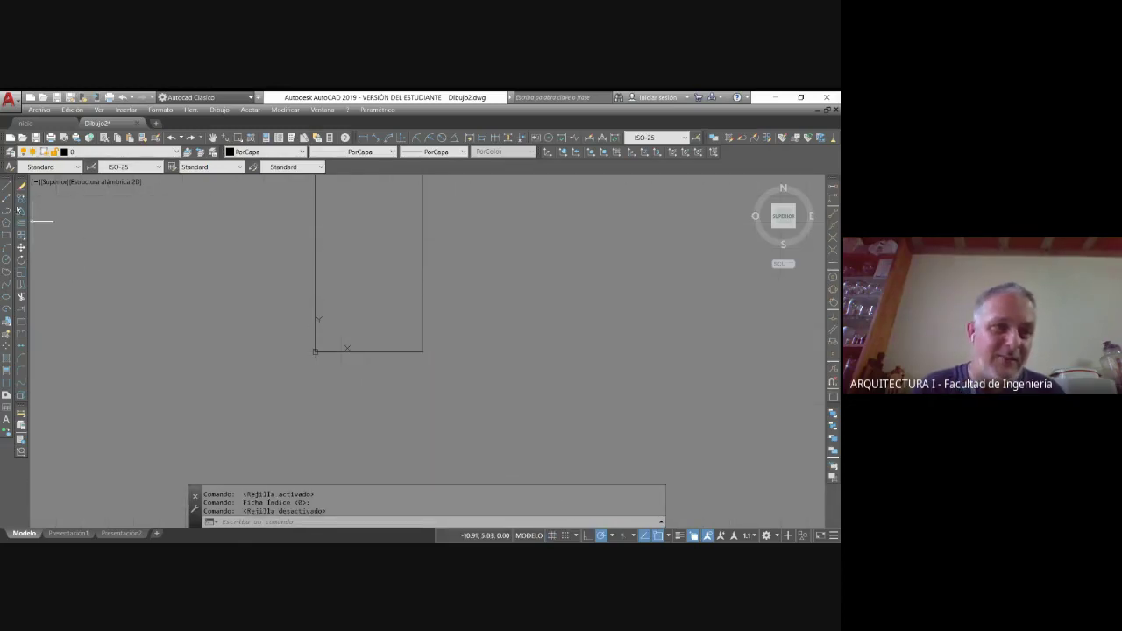
Step: Window-select the 1-unit dash beside the rectangle and delete it
scroll(358, 384, "down", 3)
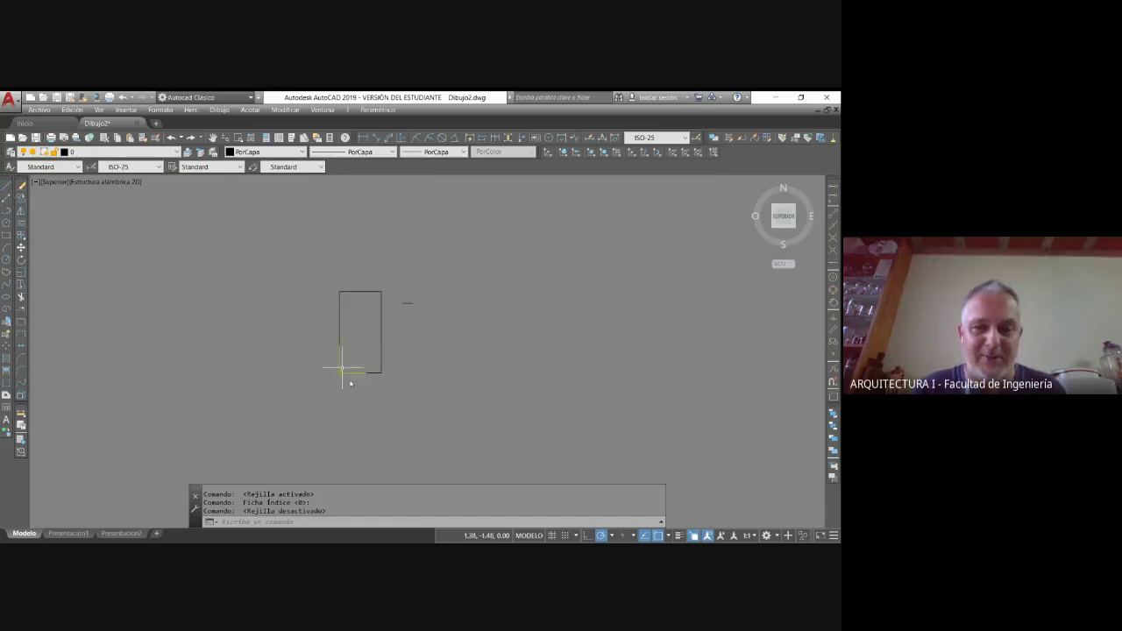
left_click(388, 297)
left_click(421, 311)
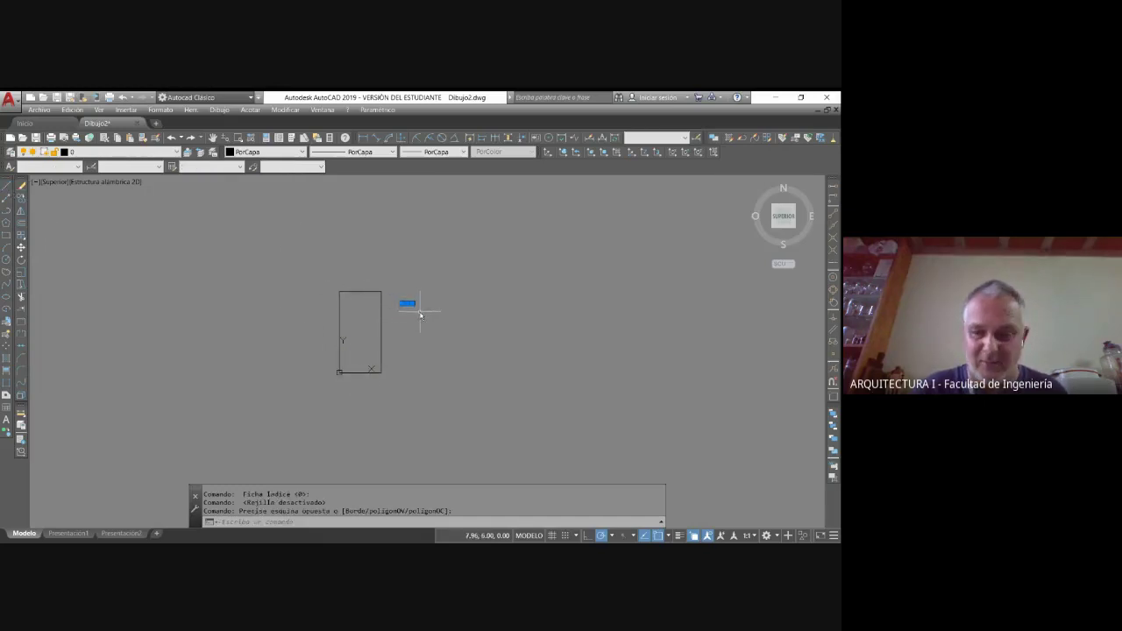
key("Delete")
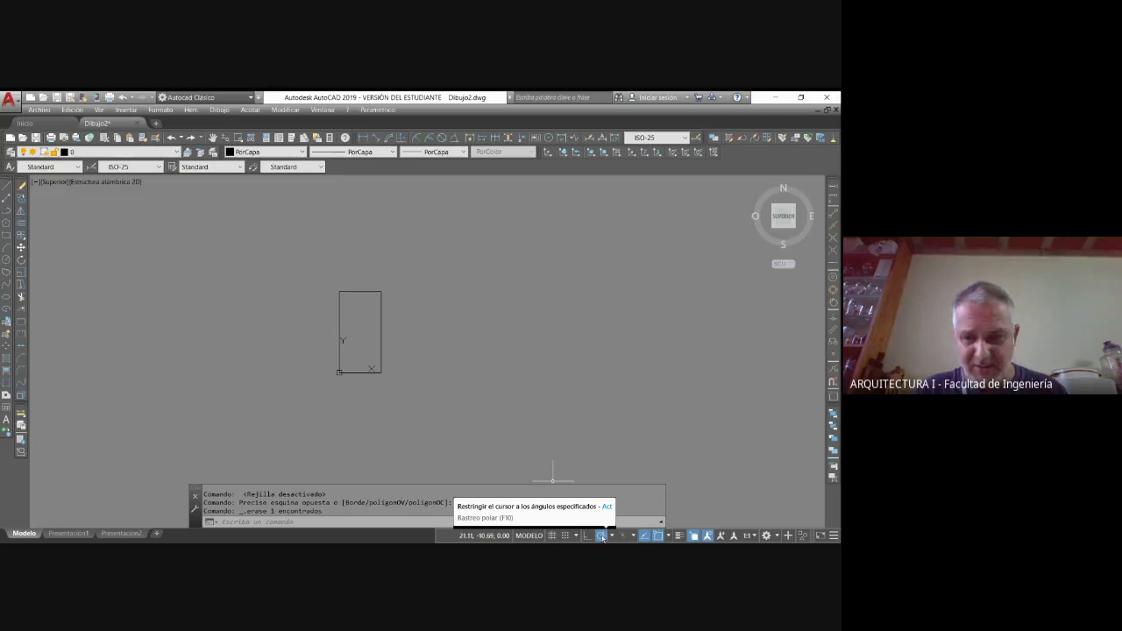
Step: Keep the 45° polar increment and add an additional tracking angle of 33°
right_click(603, 536)
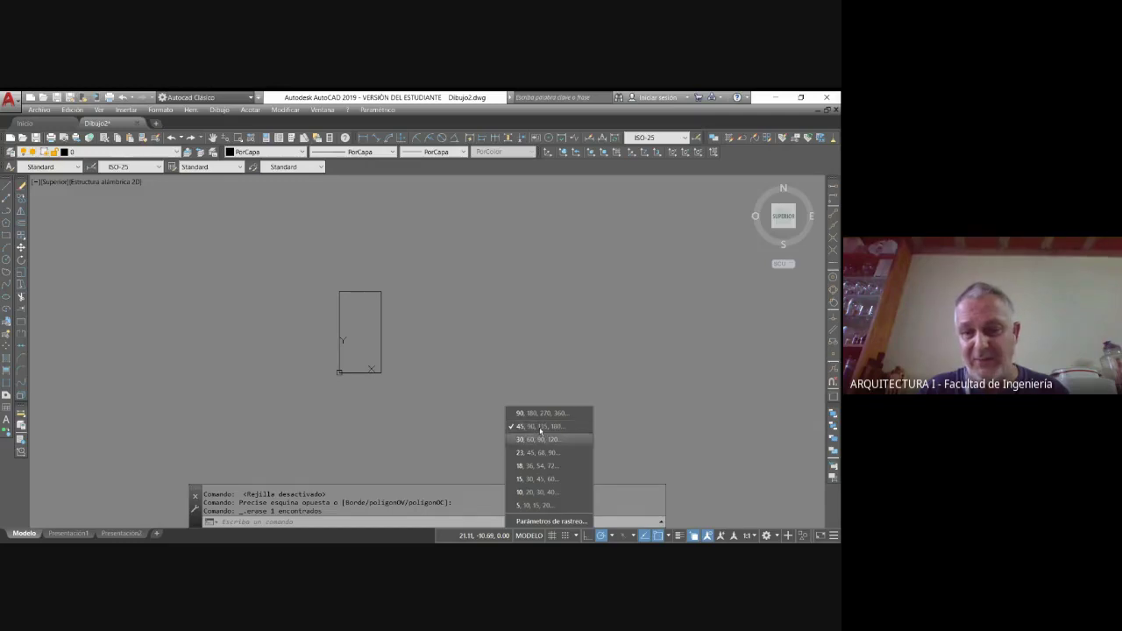
left_click(562, 524)
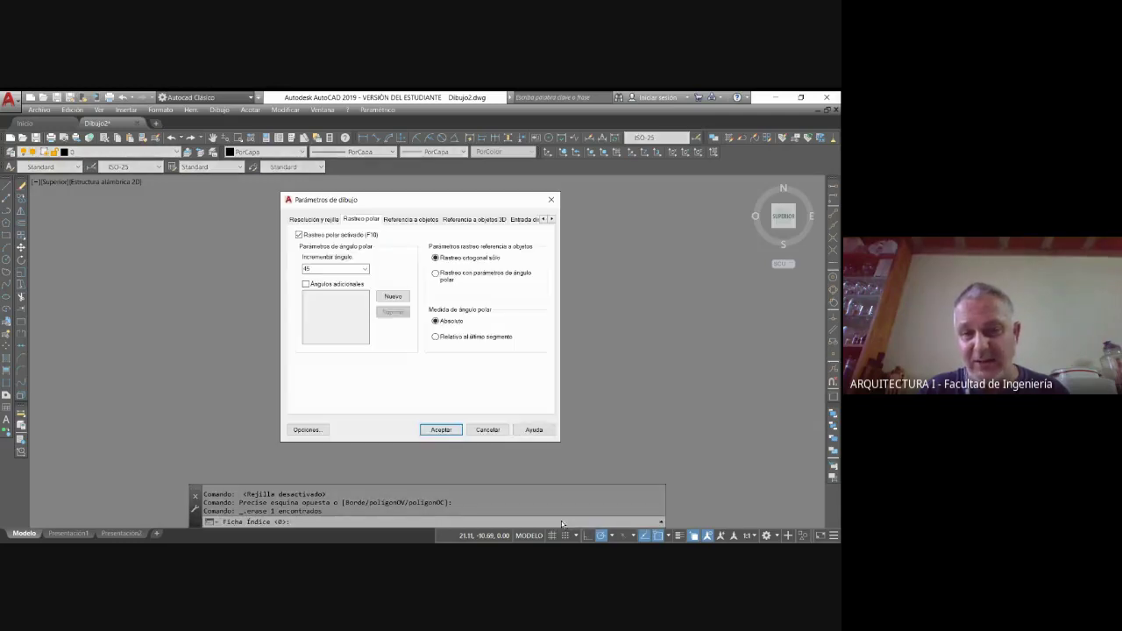
left_click(365, 269)
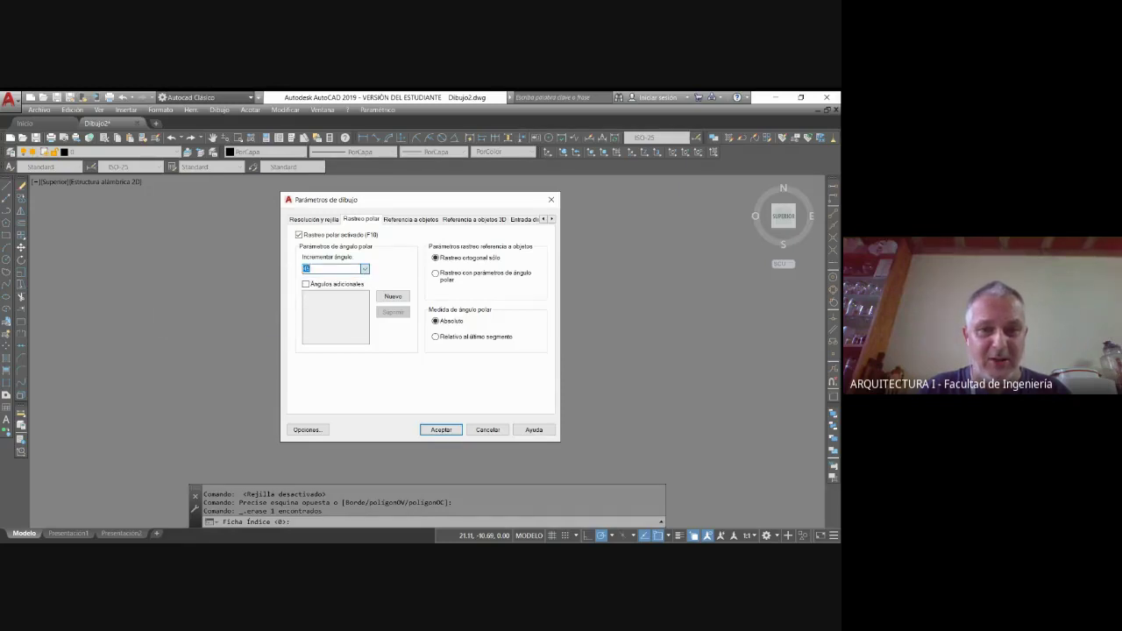
left_click(393, 297)
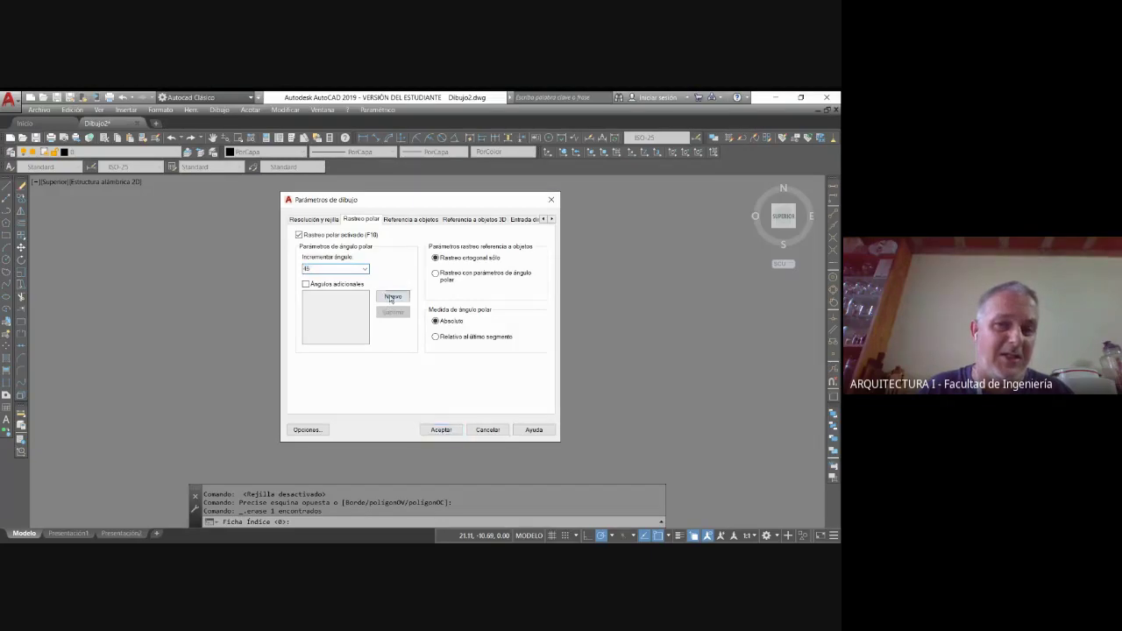
type("3")
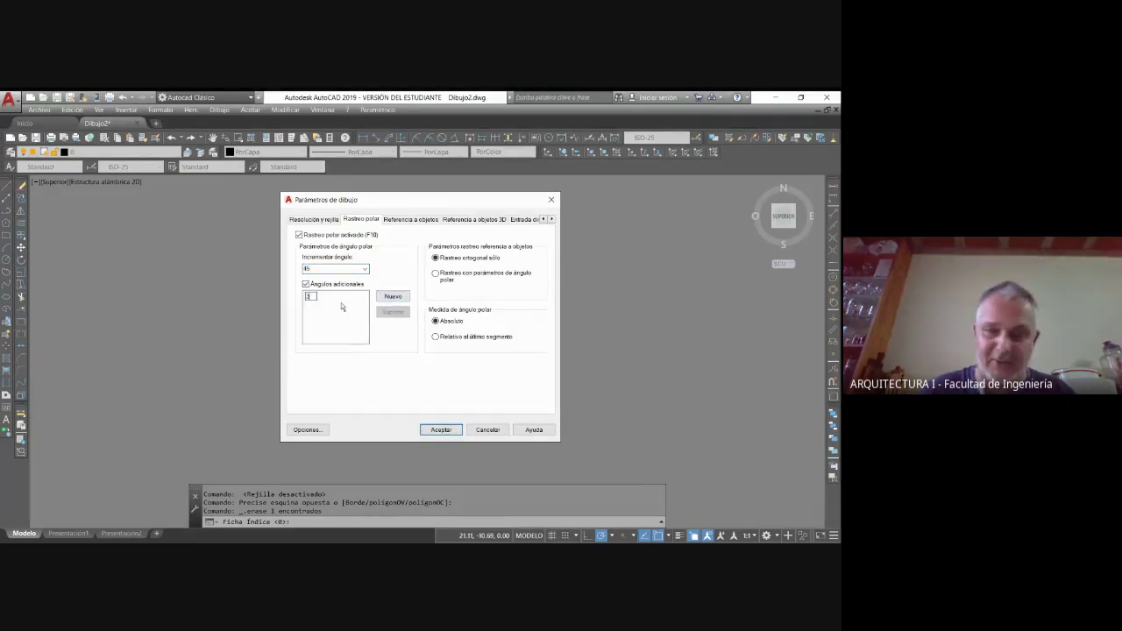
type("0")
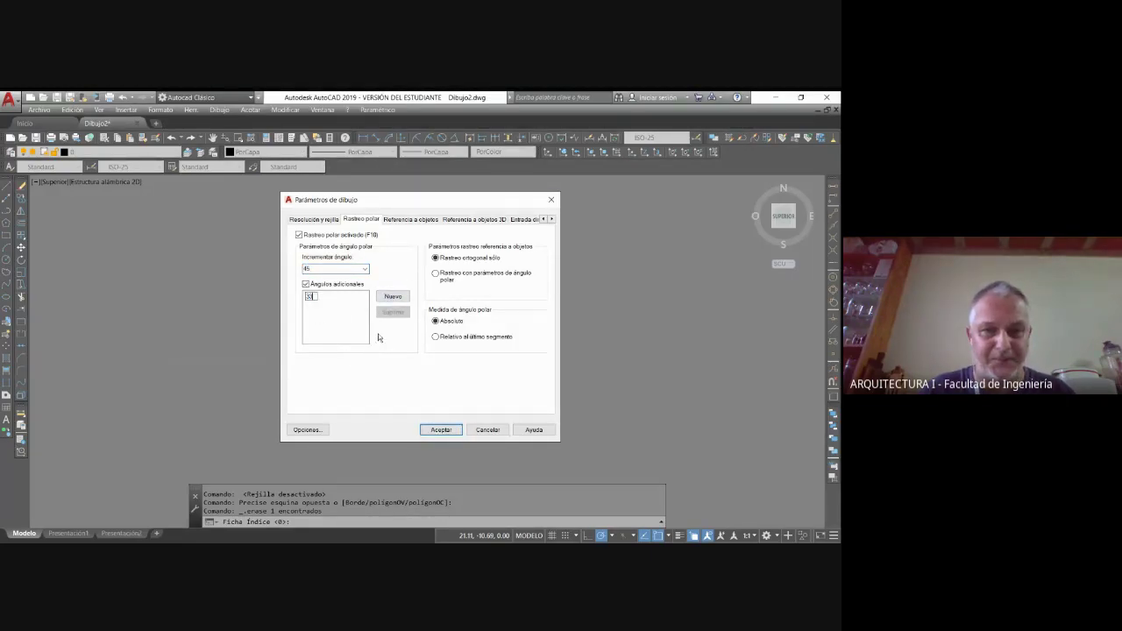
left_click(393, 299)
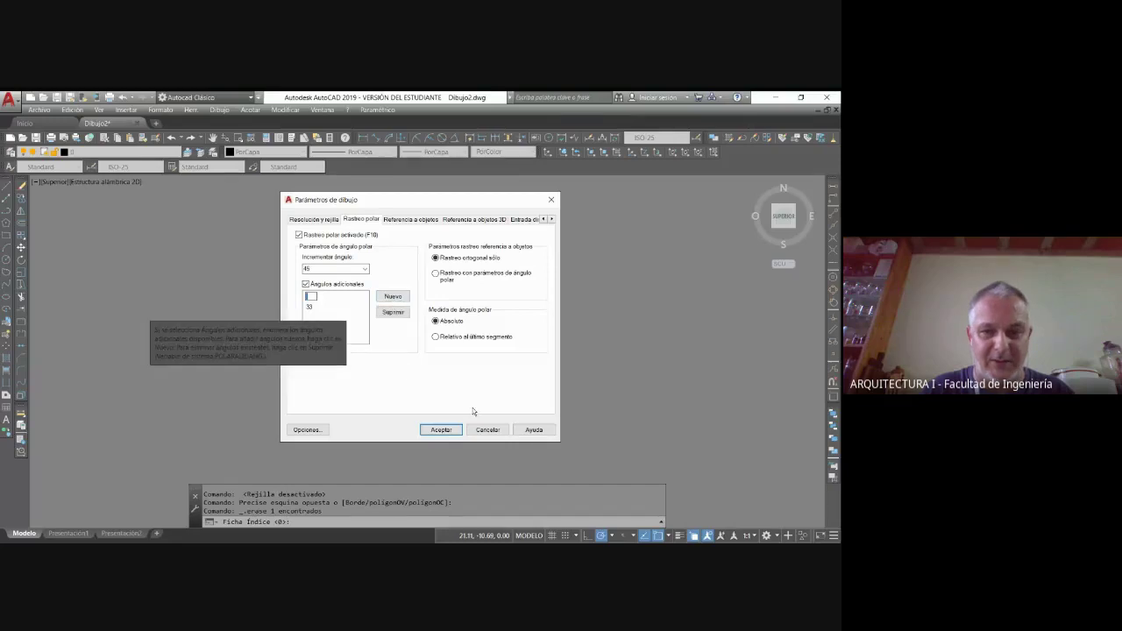
left_click(443, 429)
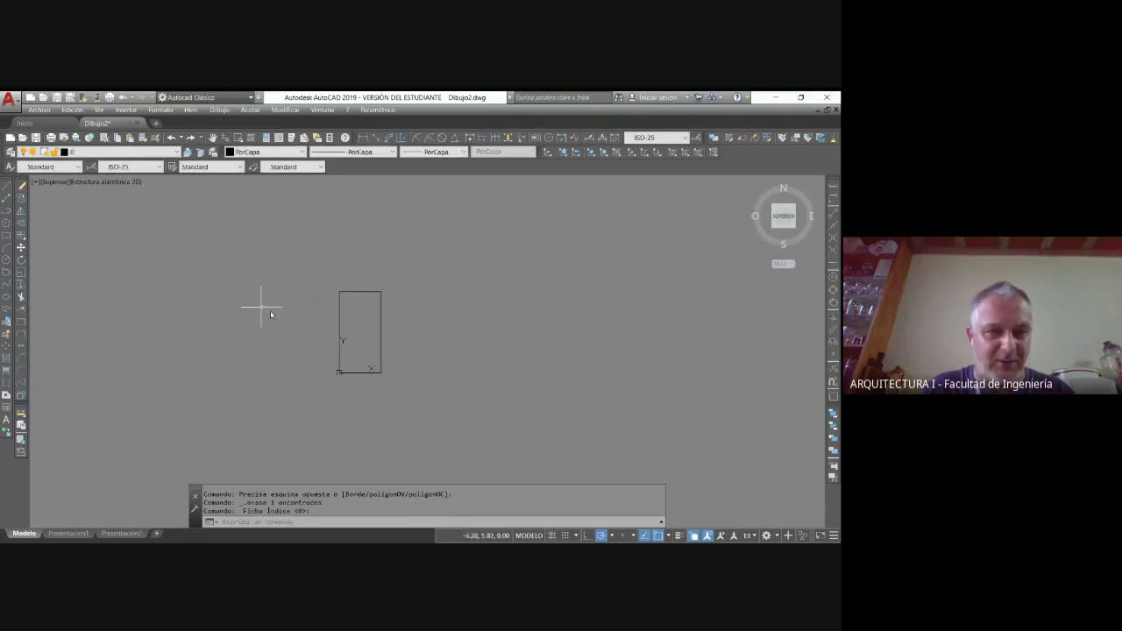
Step: Draw an 8-unit line at 45° from the rectangle's bottom-right corner
left_click(7, 186)
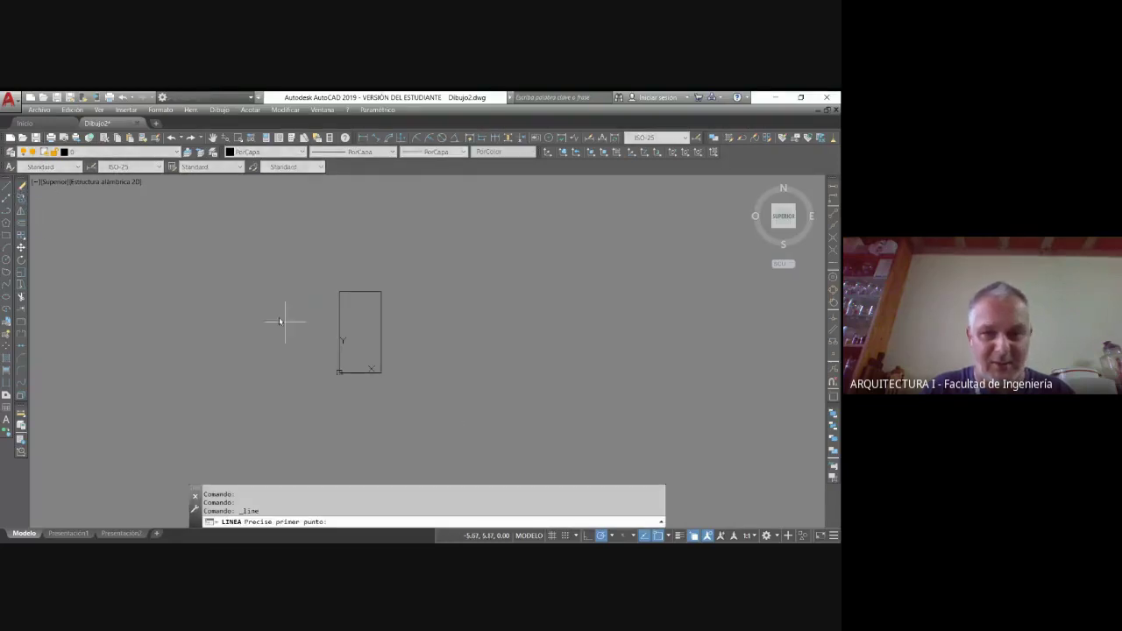
left_click(381, 374)
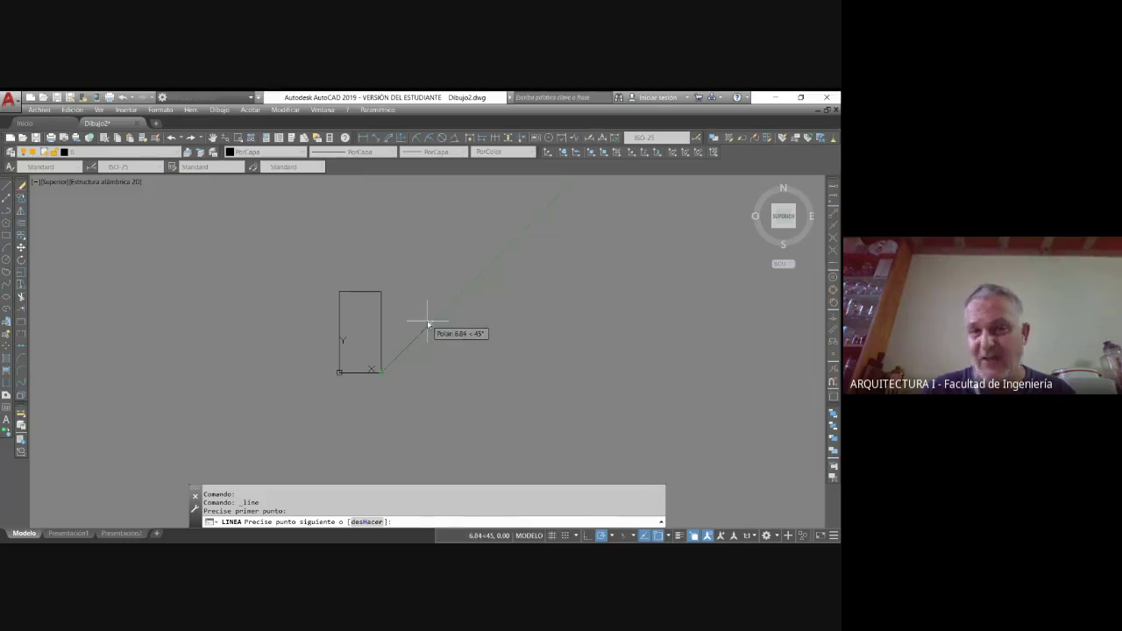
type("8")
key("Return")
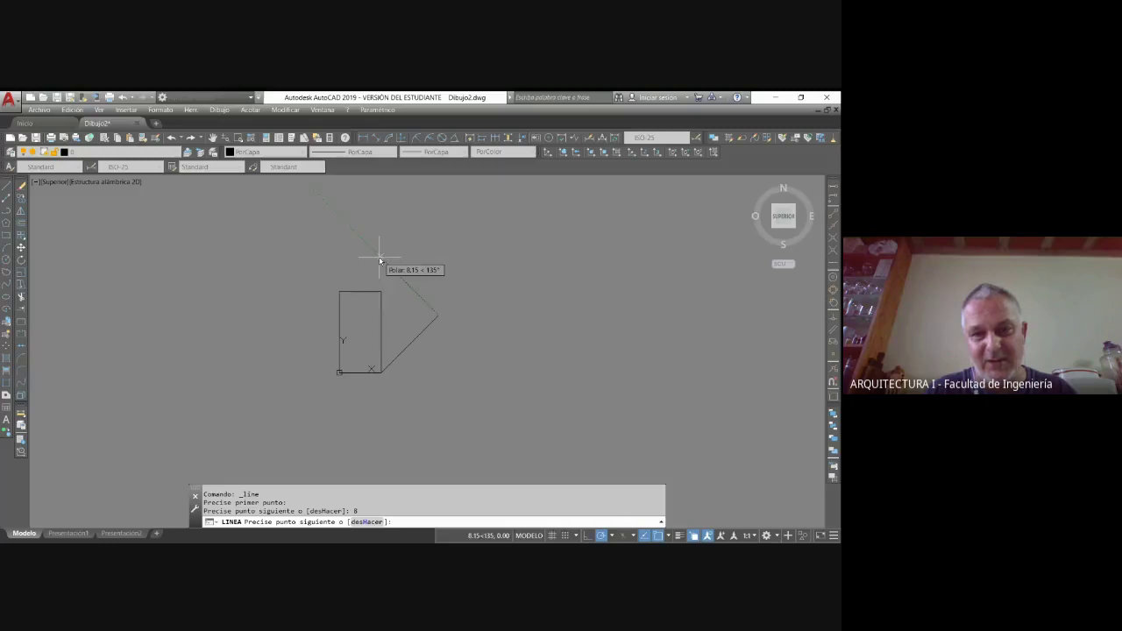
key("Escape")
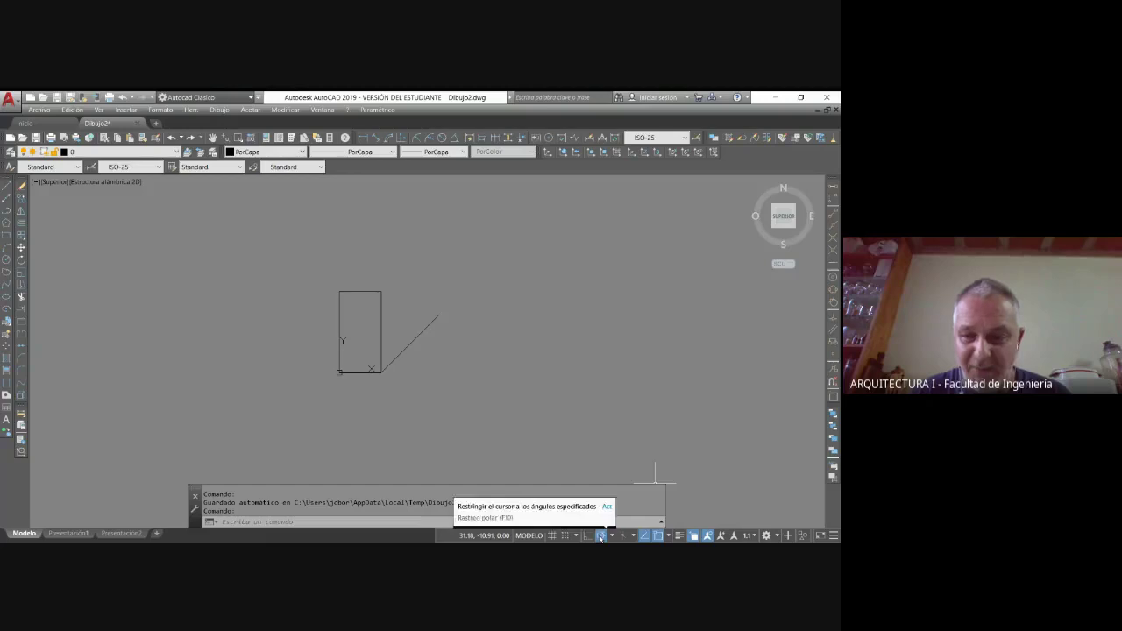
right_click(660, 537)
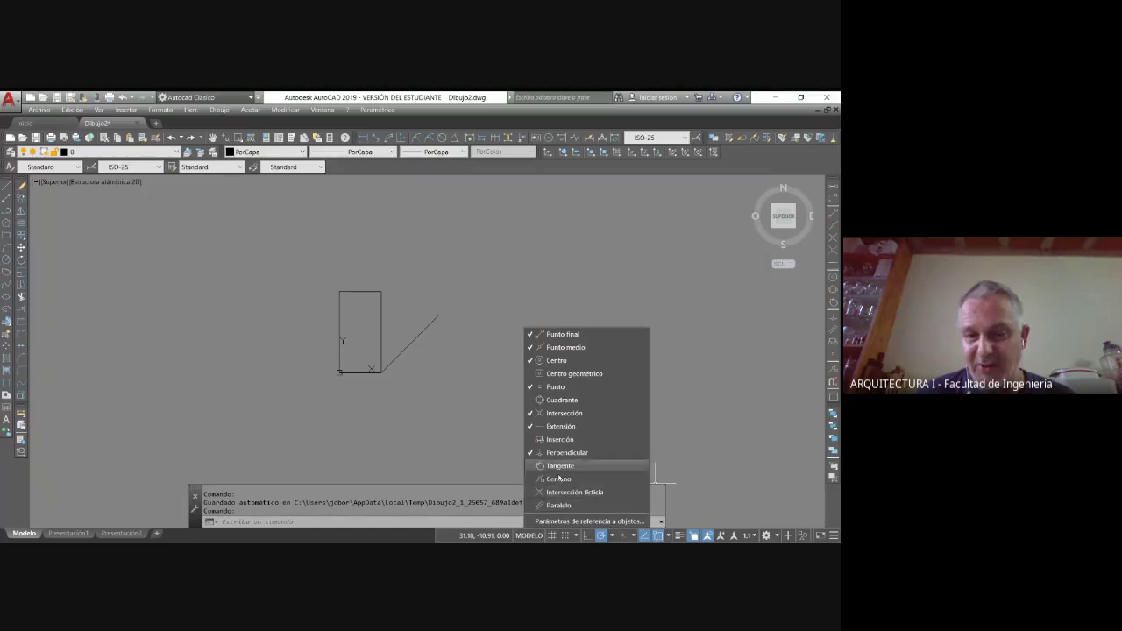
left_click(581, 521)
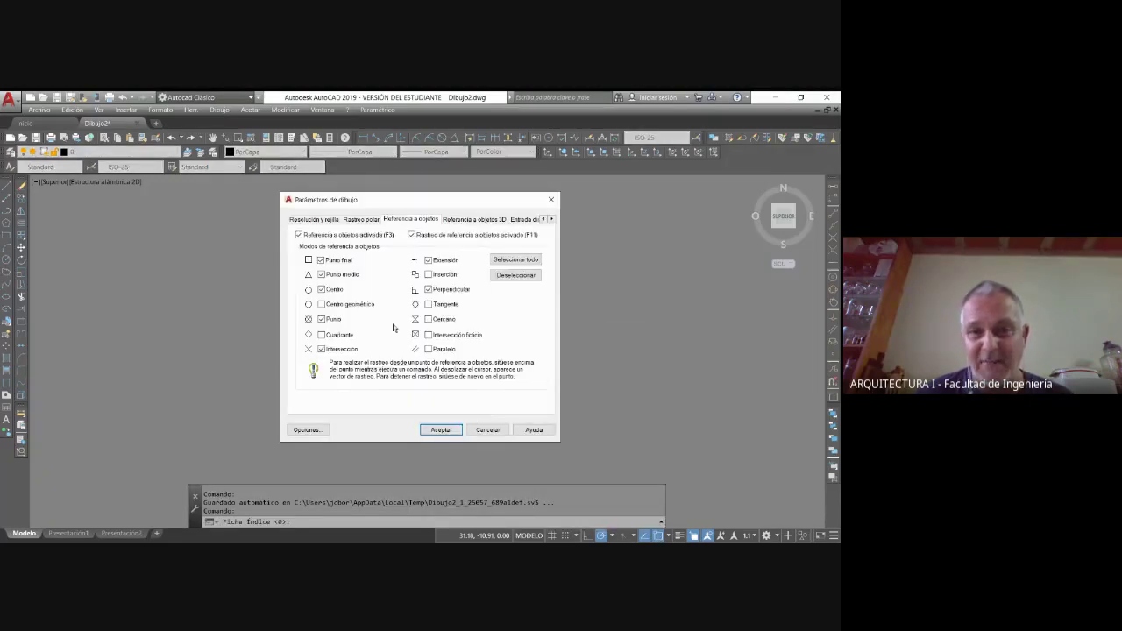
left_click(321, 221)
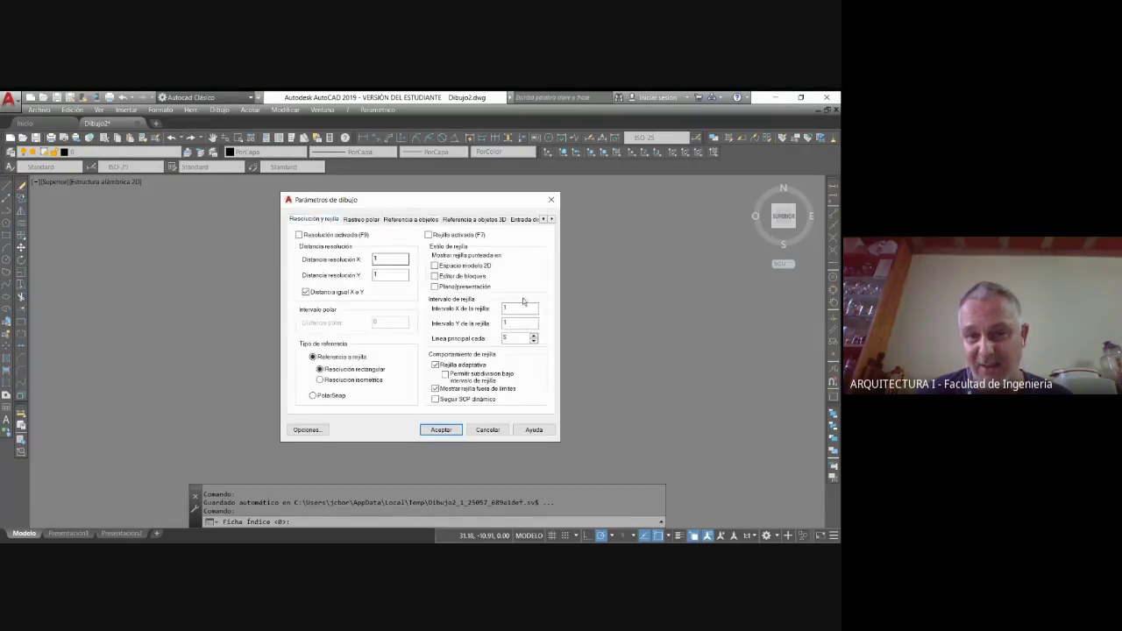
left_click(413, 220)
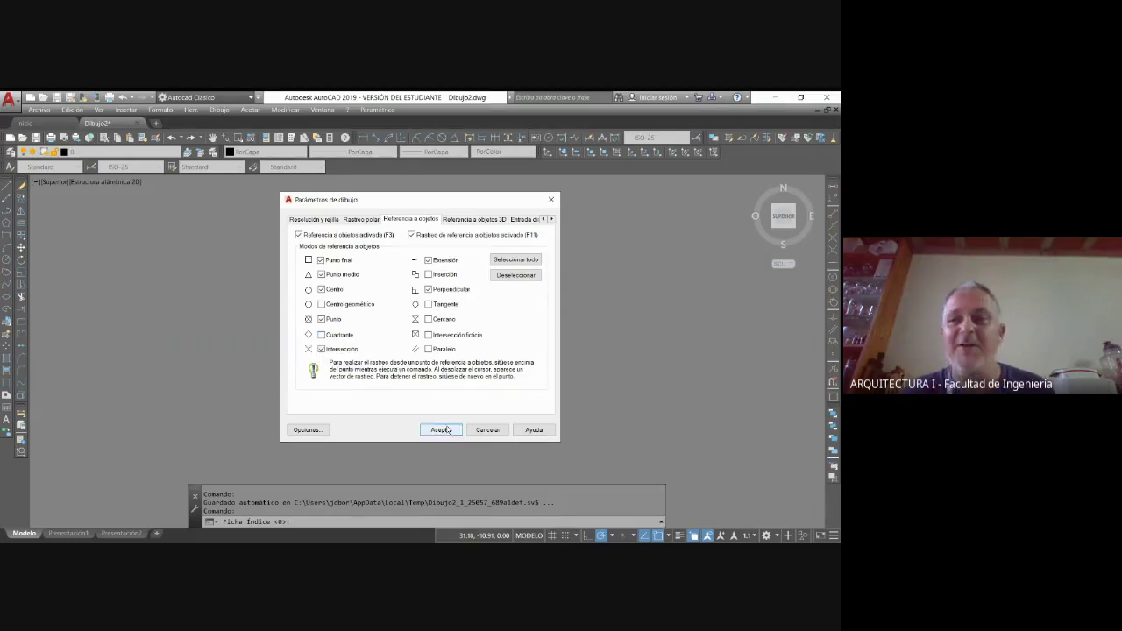
left_click(487, 220)
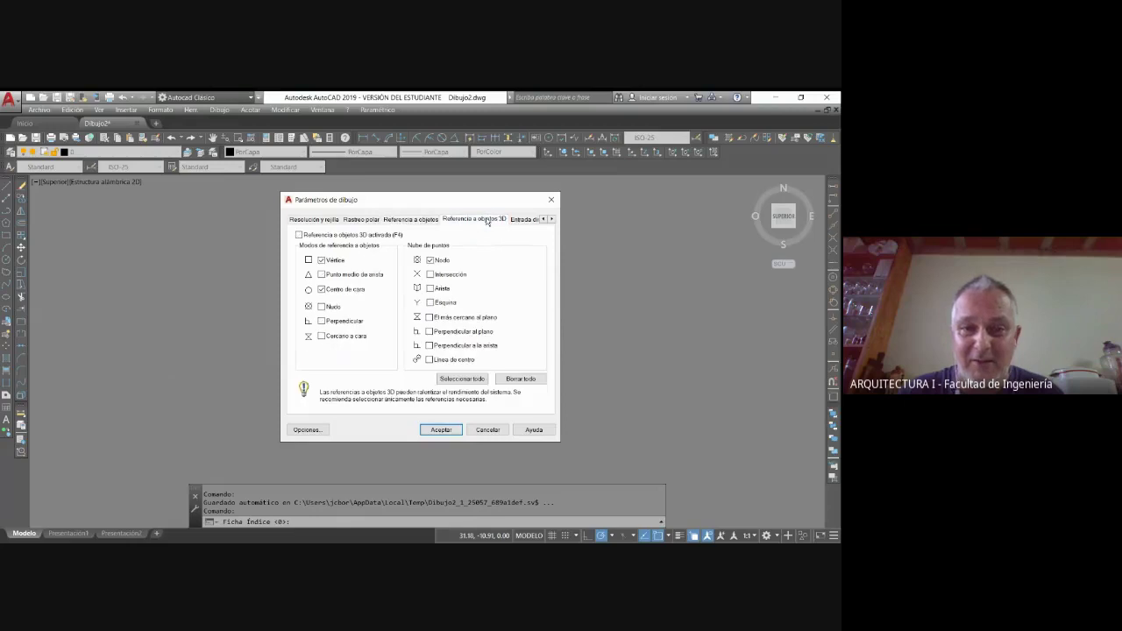
left_click(416, 221)
left_click(366, 221)
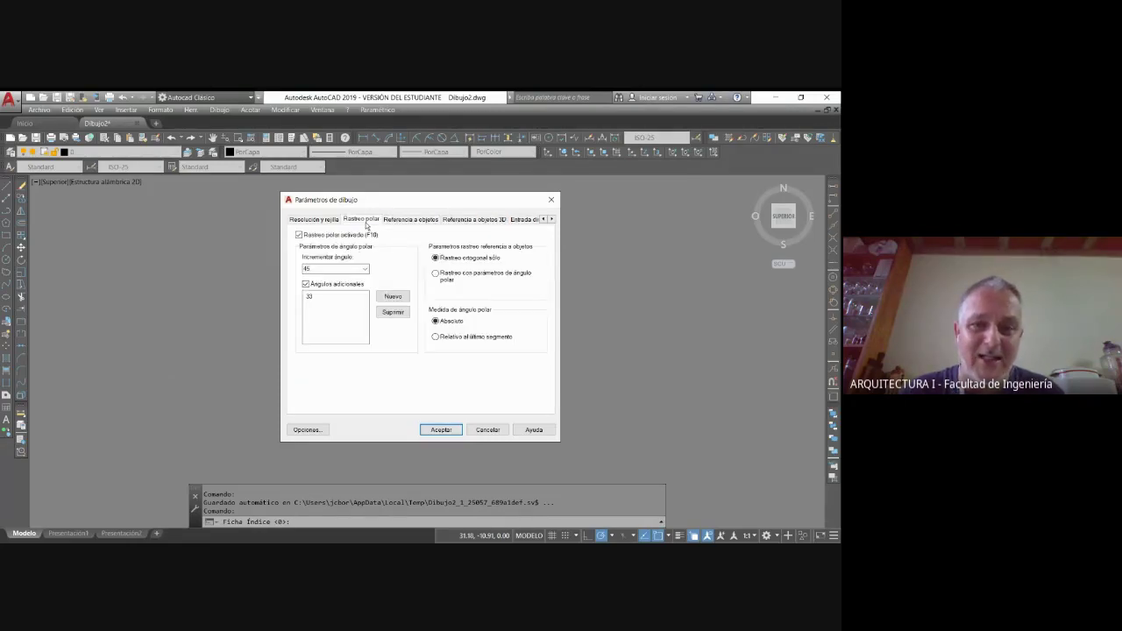
left_click(313, 269)
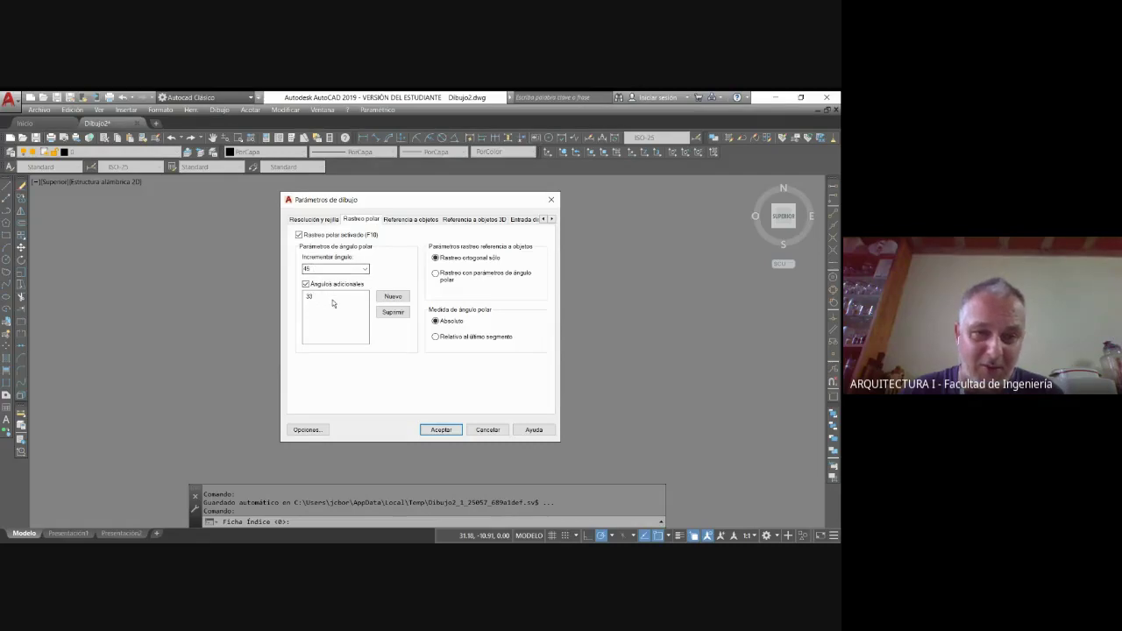
left_click(330, 298)
left_click(387, 313)
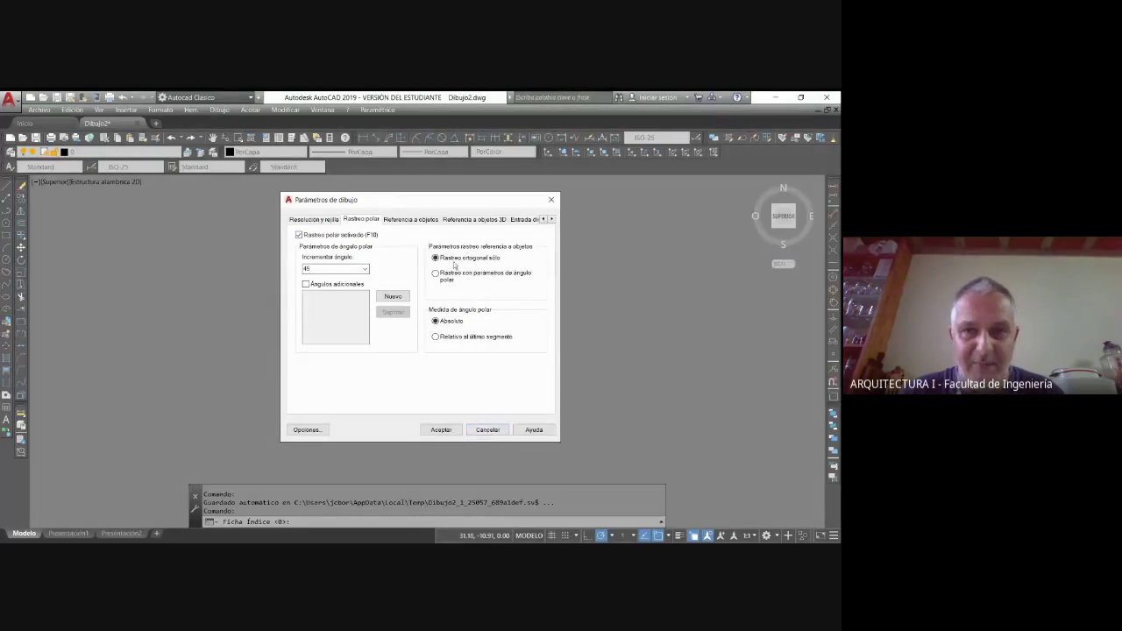
left_click(552, 219)
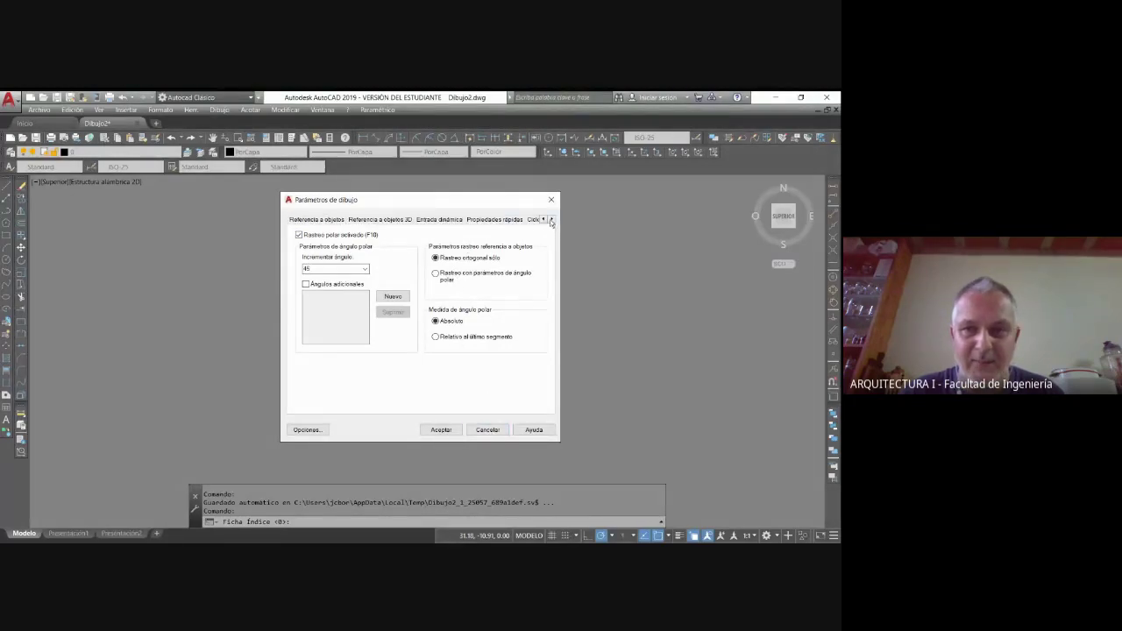
left_click(551, 219)
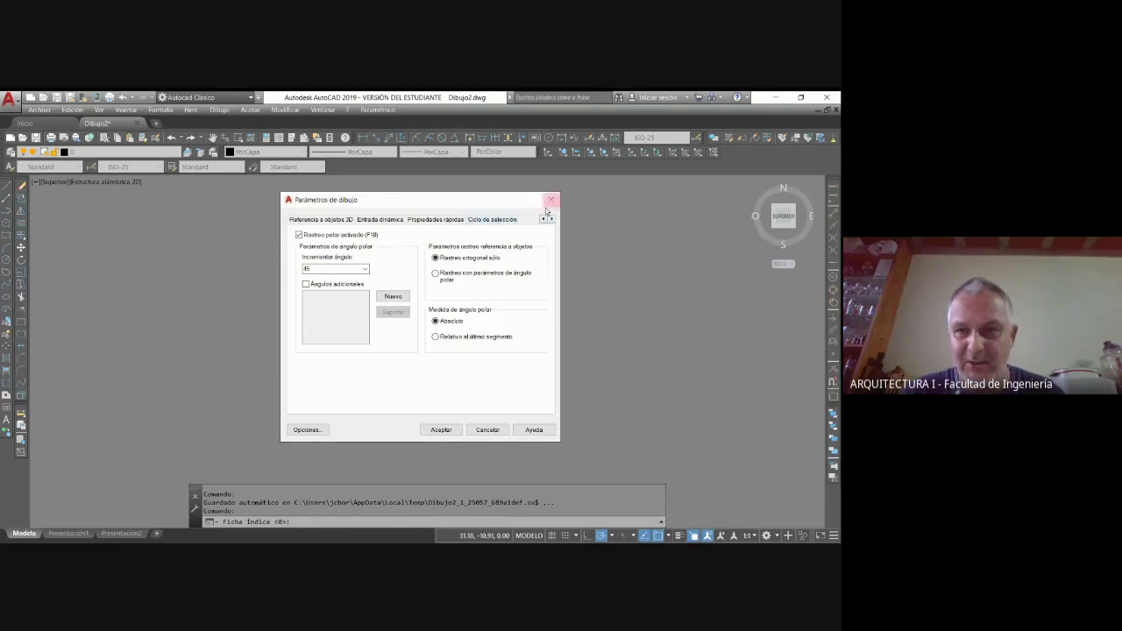
left_click(553, 201)
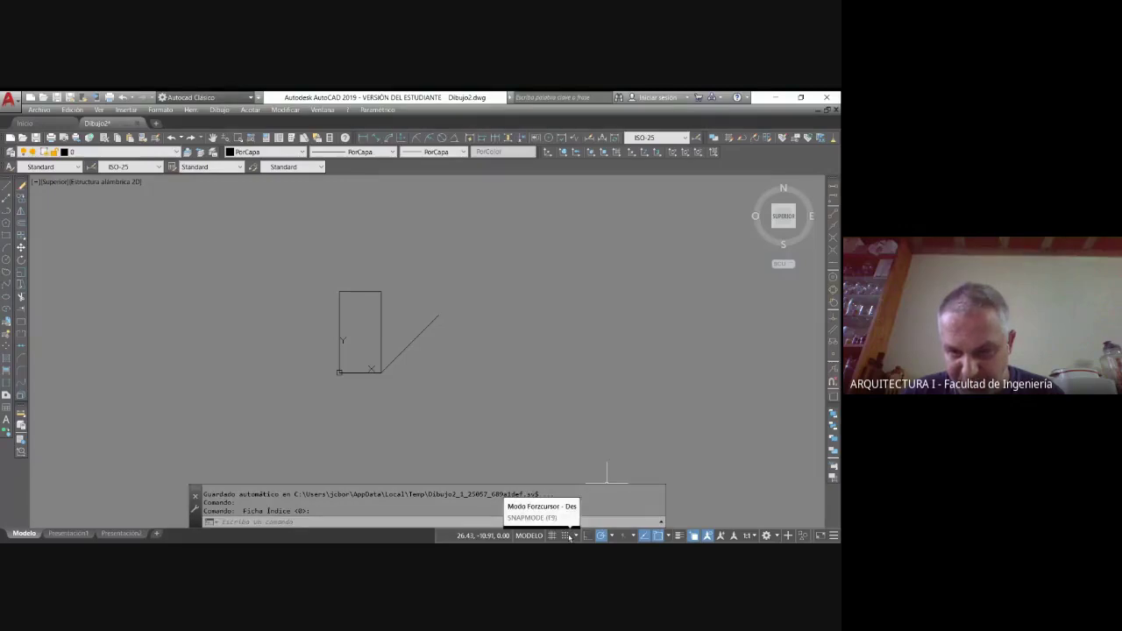
Step: Turn on snap and draw a horizontal line above the rectangle and diagonal
left_click(566, 536)
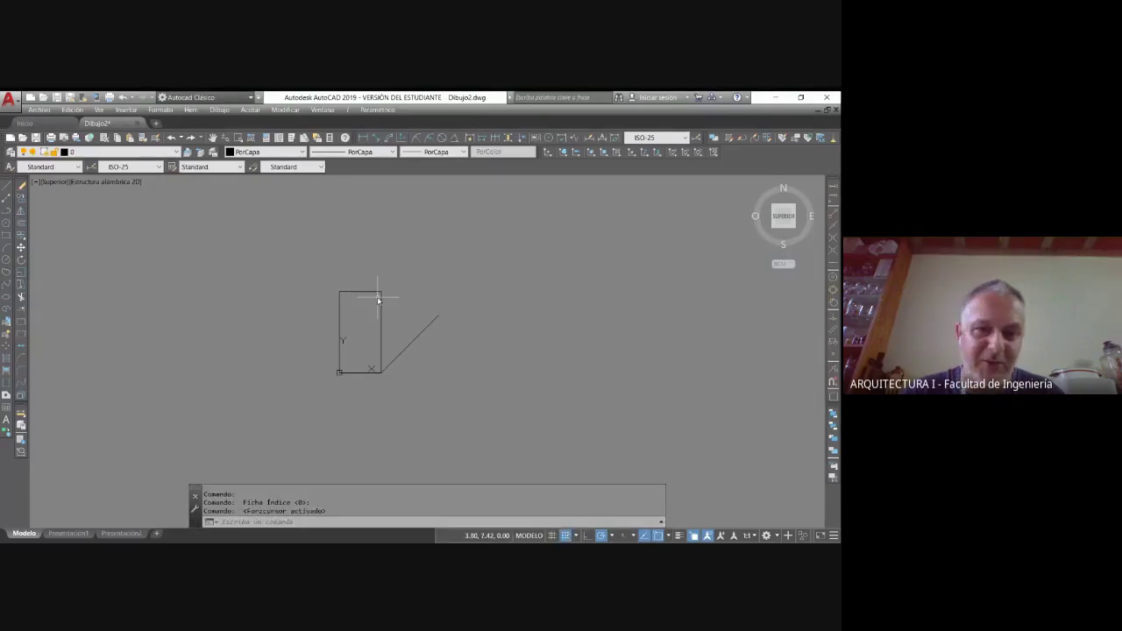
left_click(6, 192)
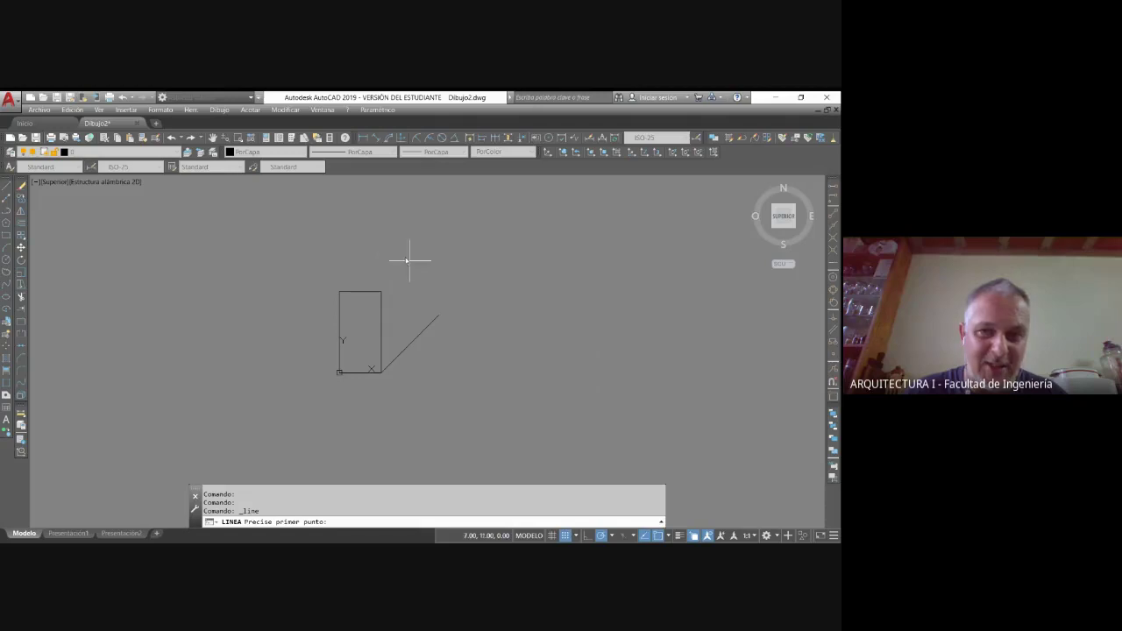
left_click(8, 187)
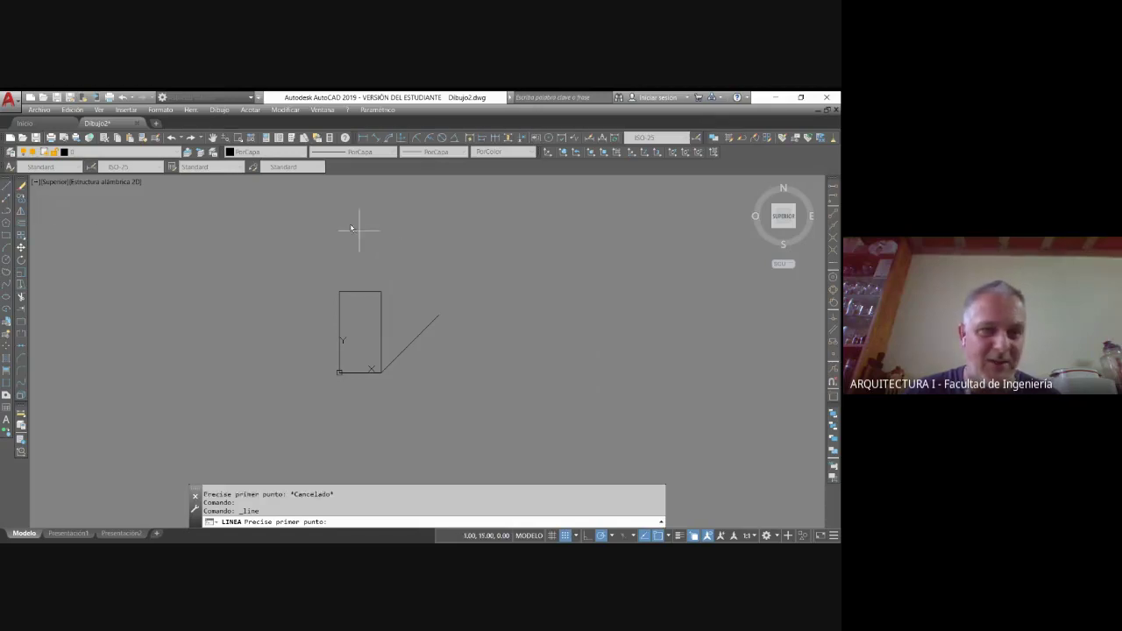
left_click(403, 240)
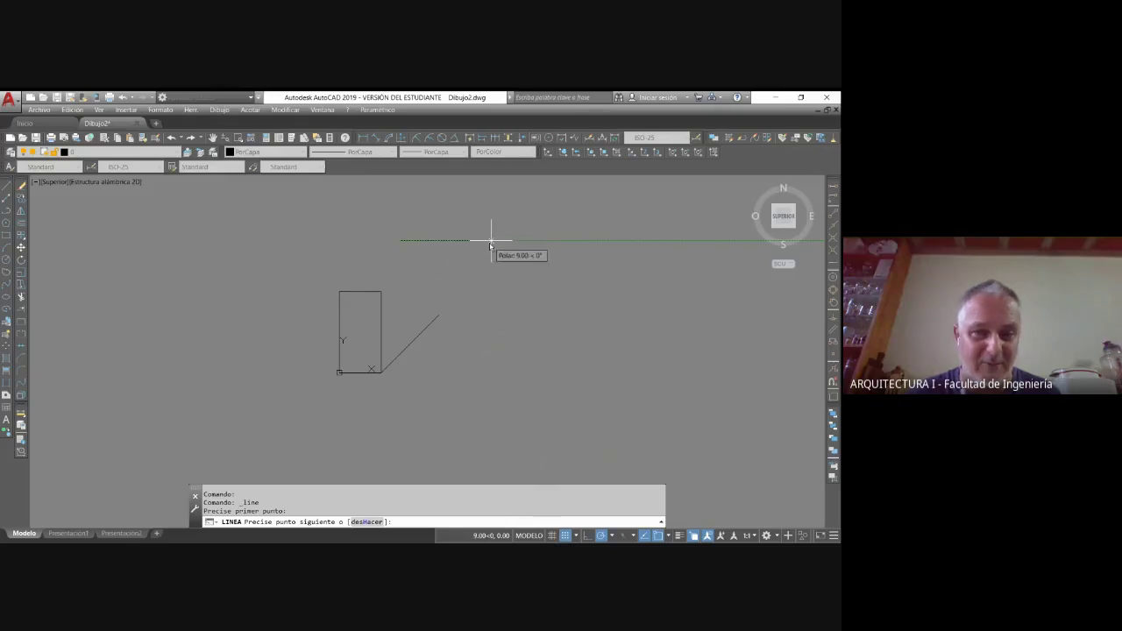
left_click(502, 240)
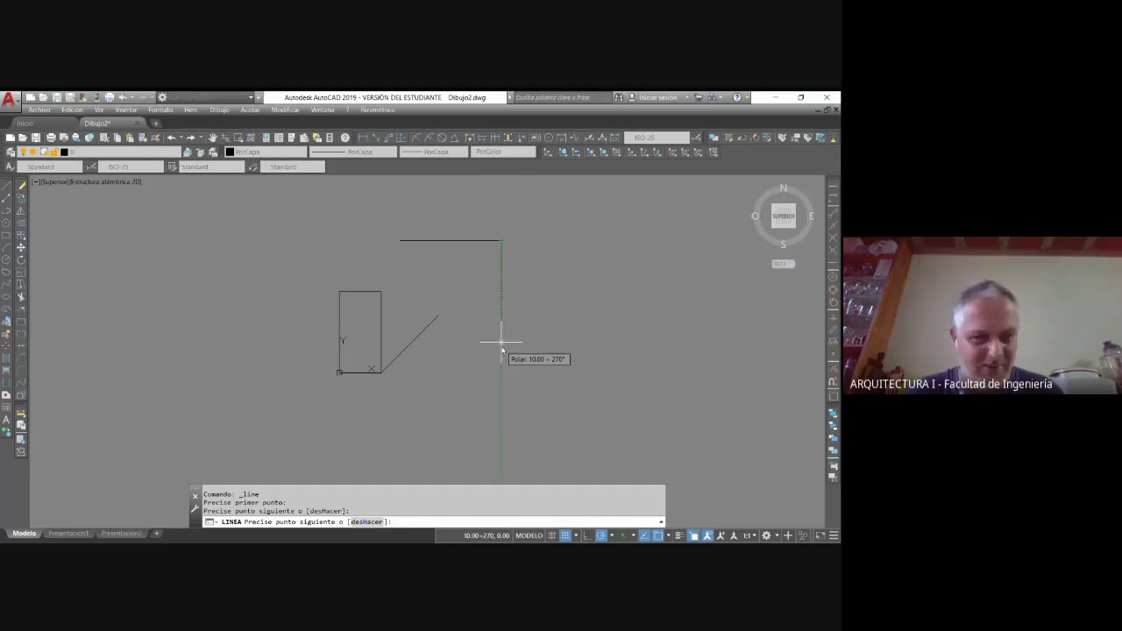
key("Escape")
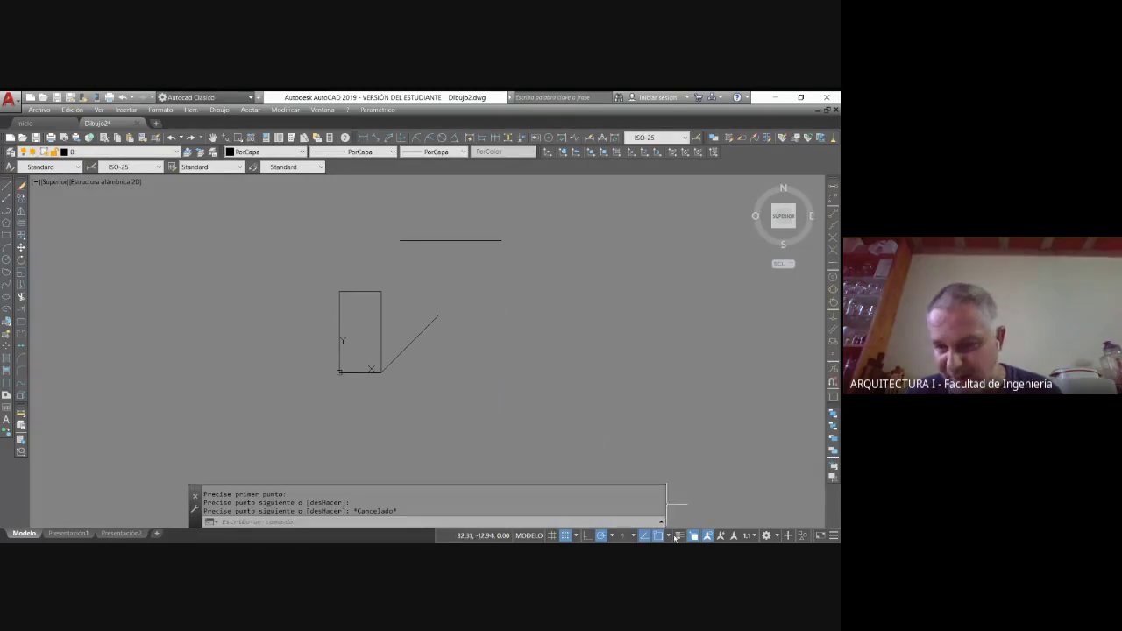
left_click(632, 536)
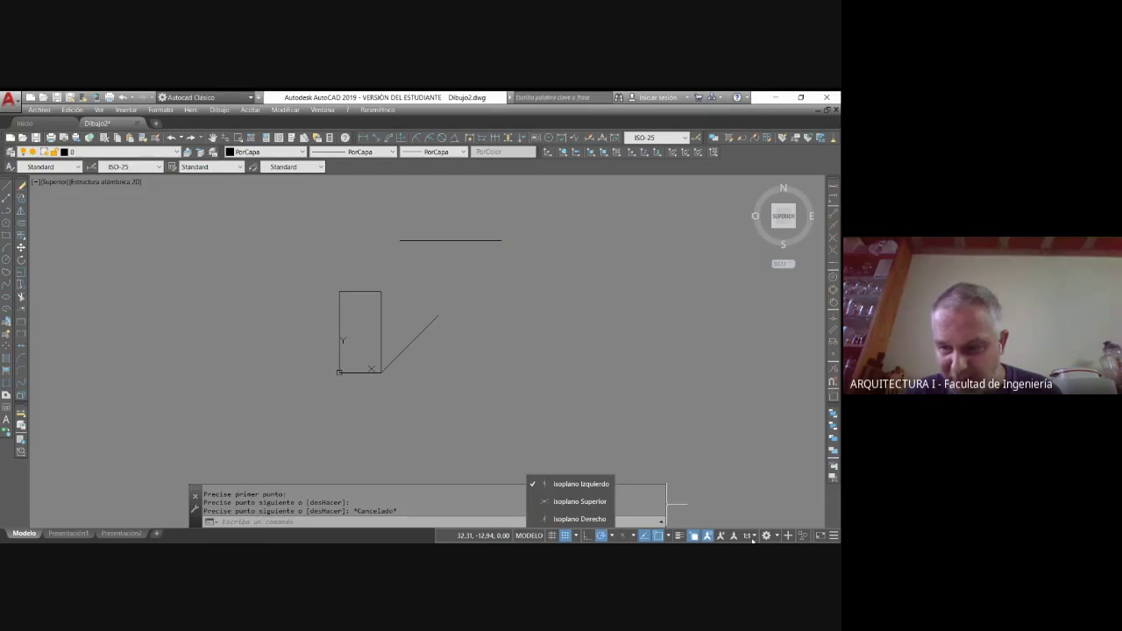
left_click(672, 537)
left_click(776, 538)
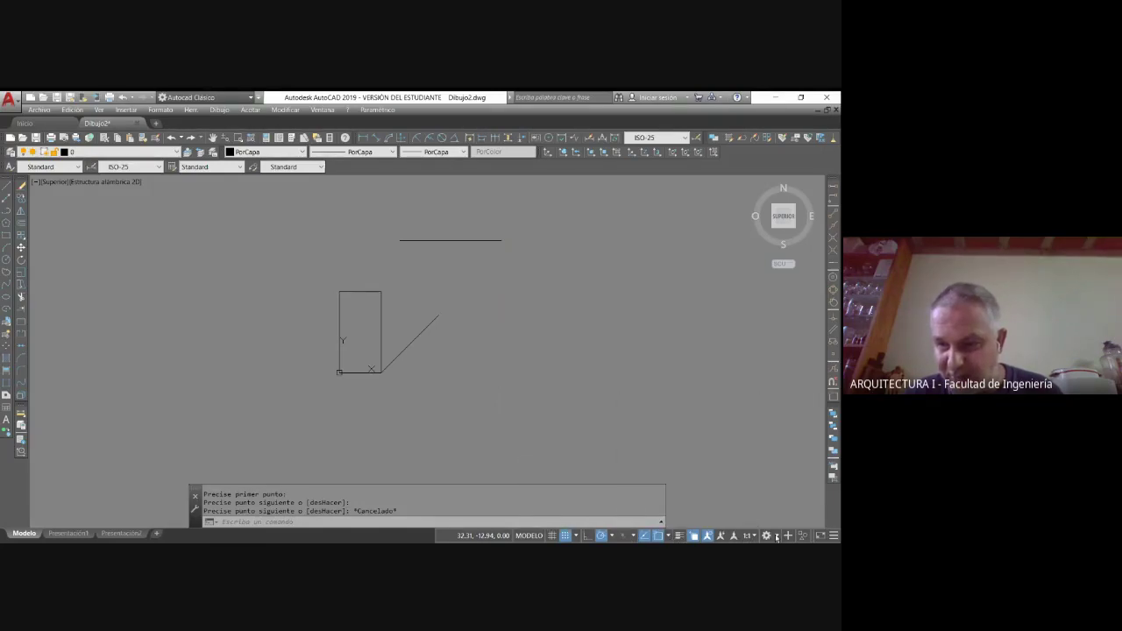
left_click(777, 536)
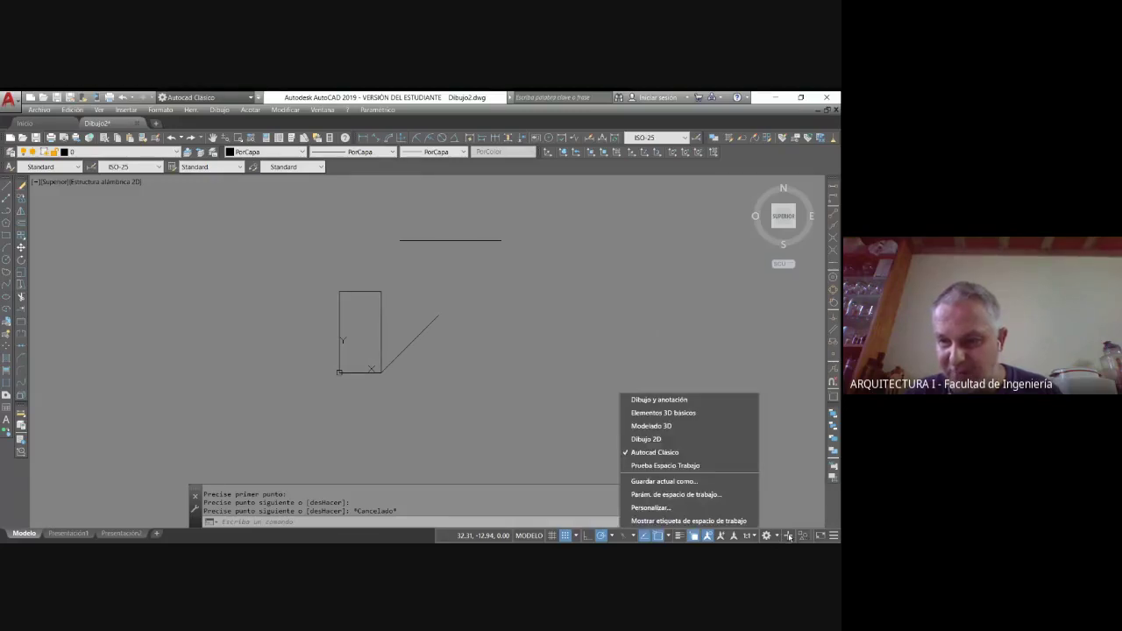
left_click(789, 537)
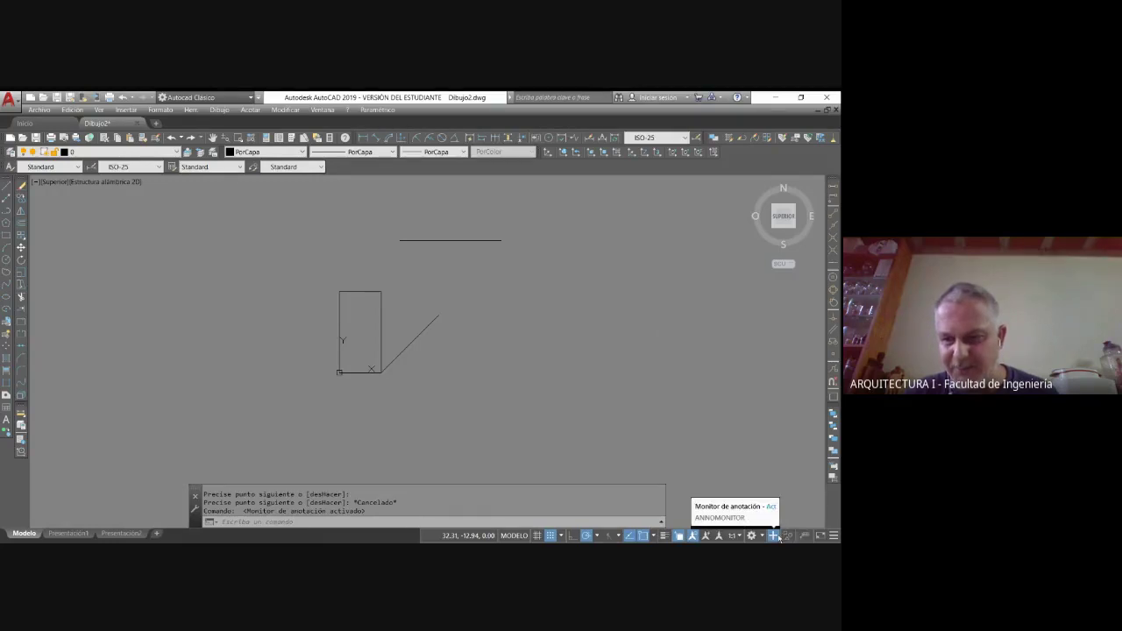
left_click(779, 536)
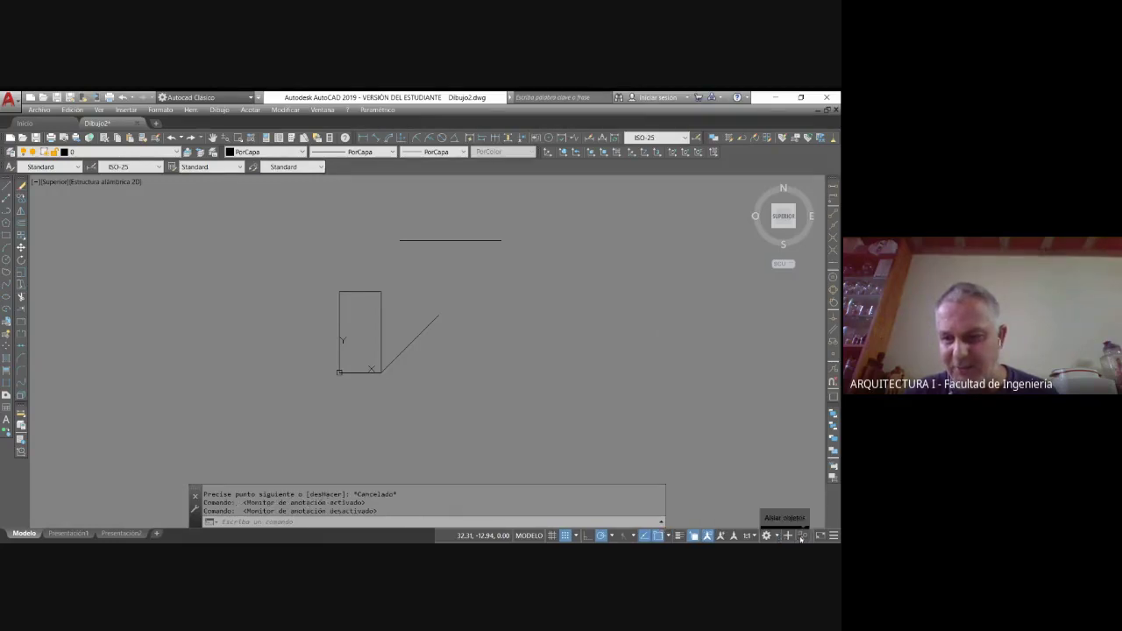
left_click(801, 538)
left_click(779, 477)
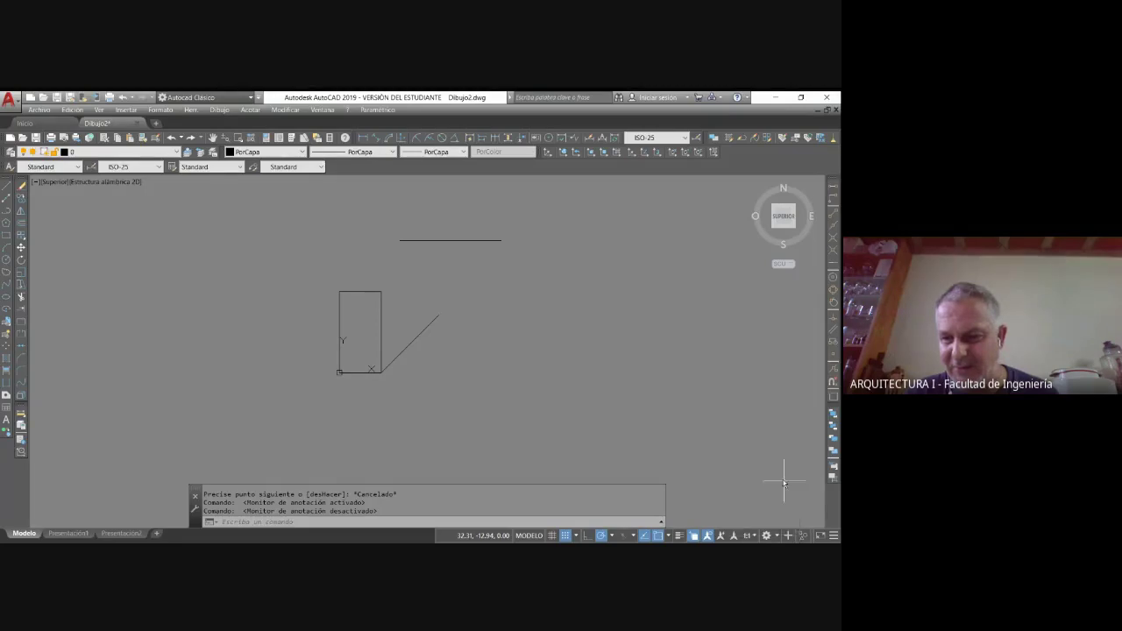
left_click(832, 536)
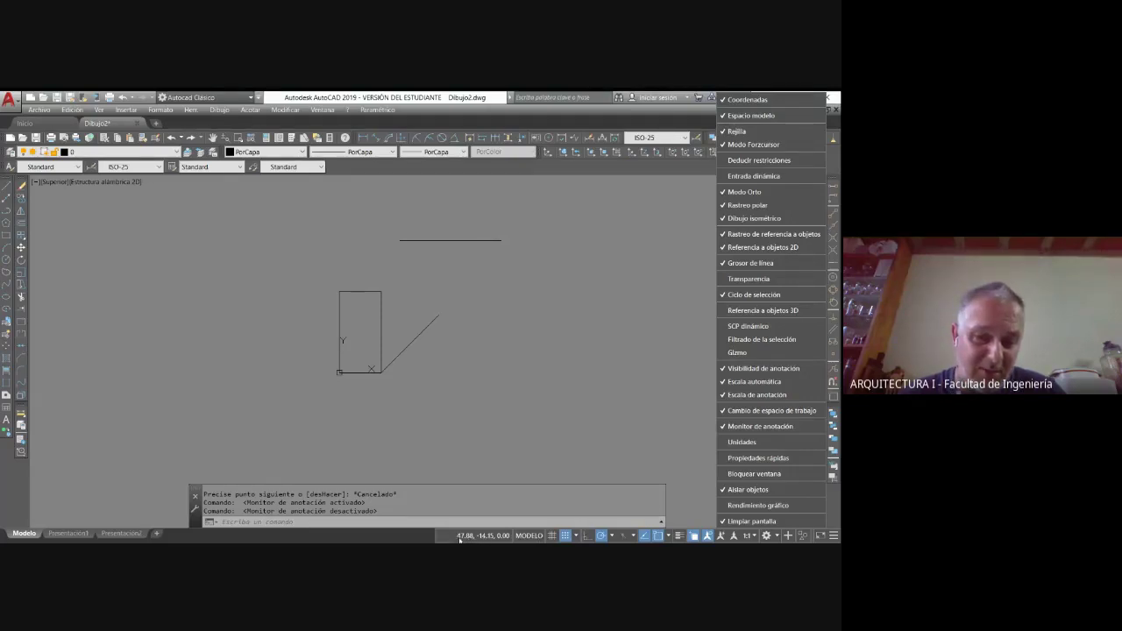
left_click(458, 419)
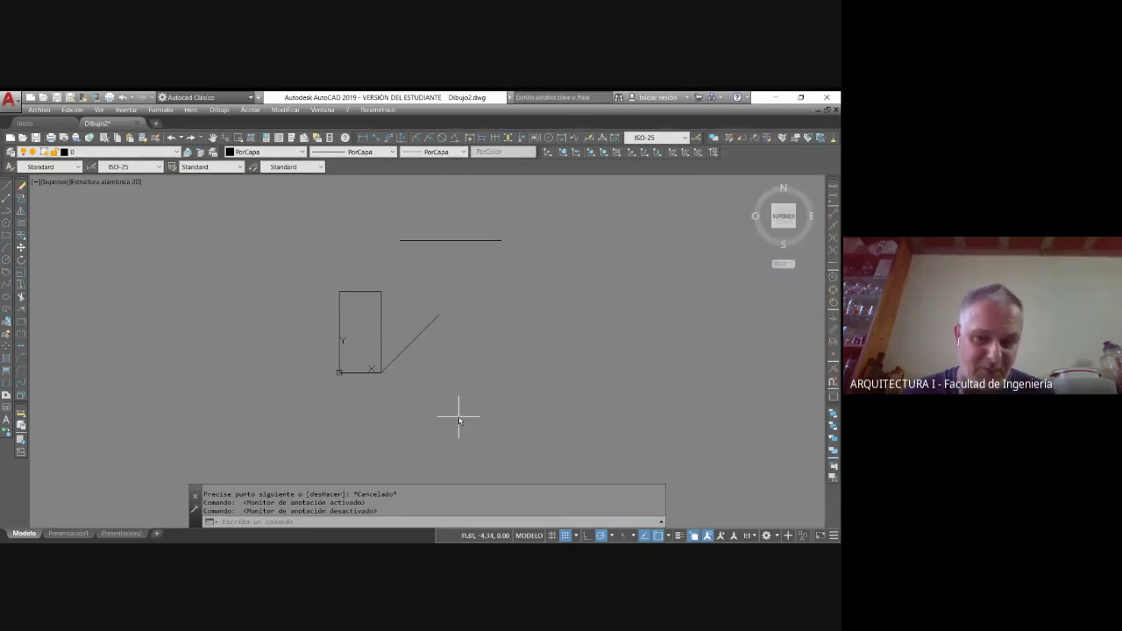
Step: Turn off snap mode, cancel the trial line from the diagonal's end, and restart LINE
left_click(7, 185)
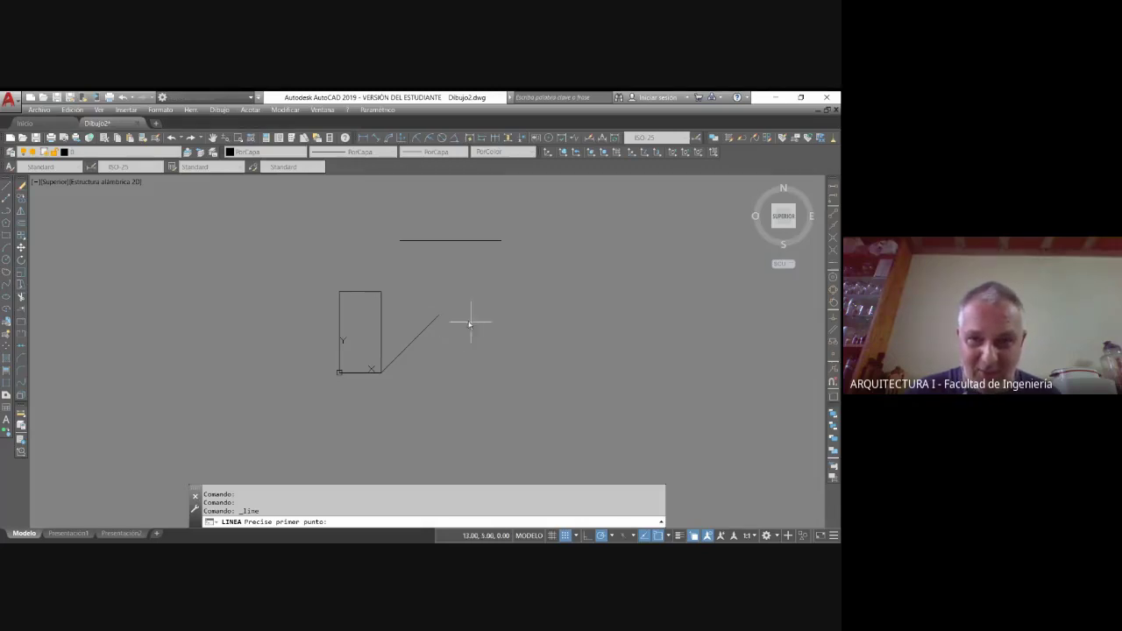
left_click(562, 537)
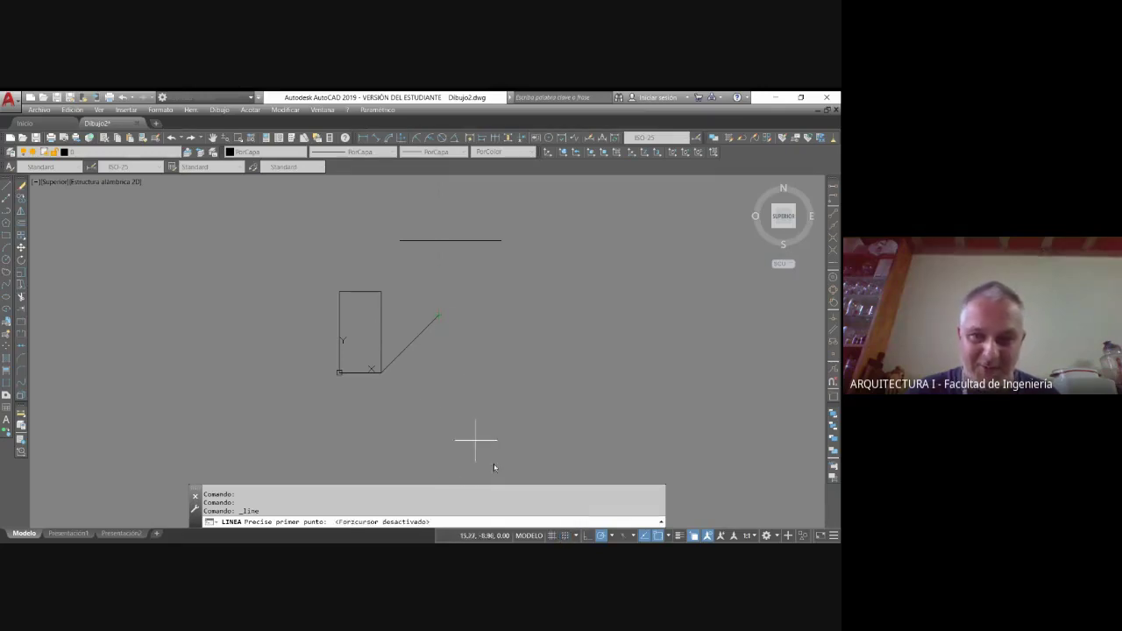
left_click(439, 313)
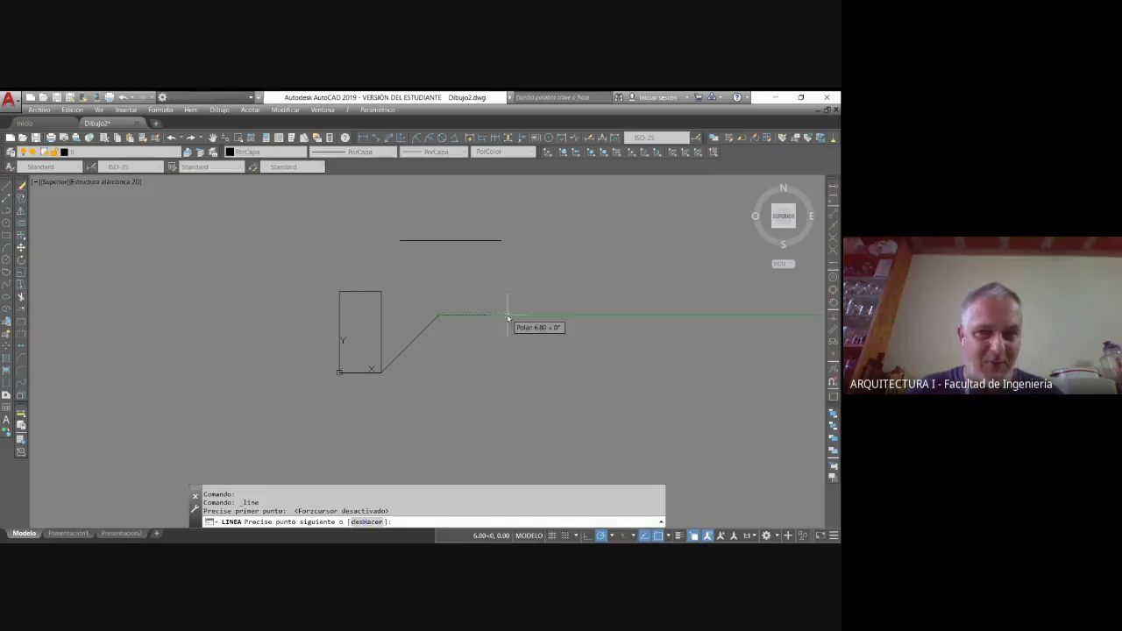
key("Escape")
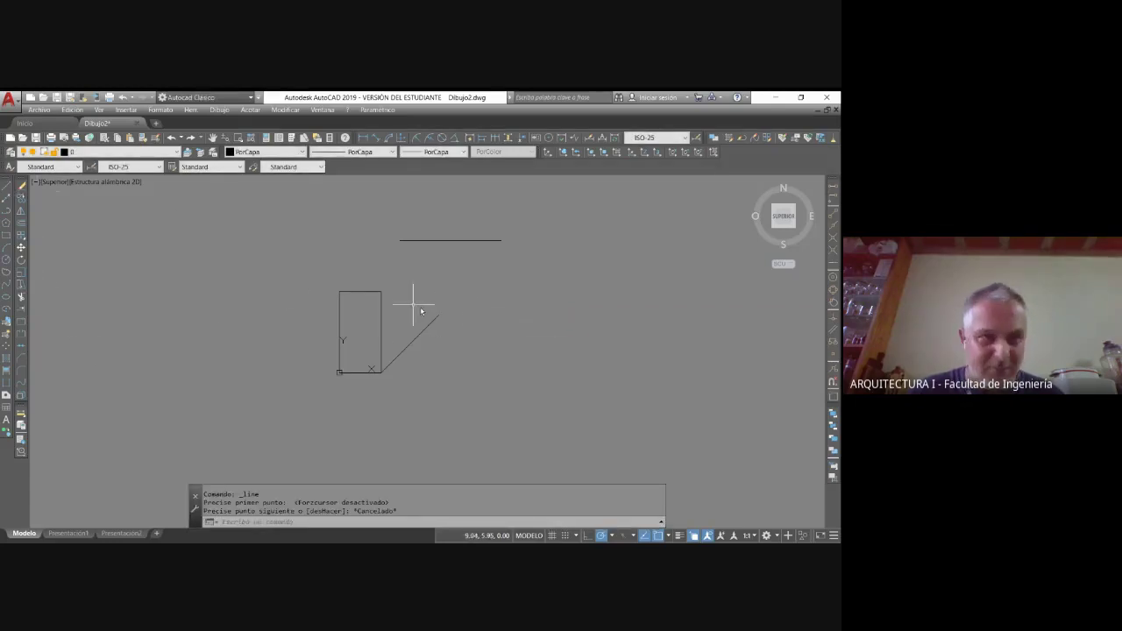
left_click(5, 190)
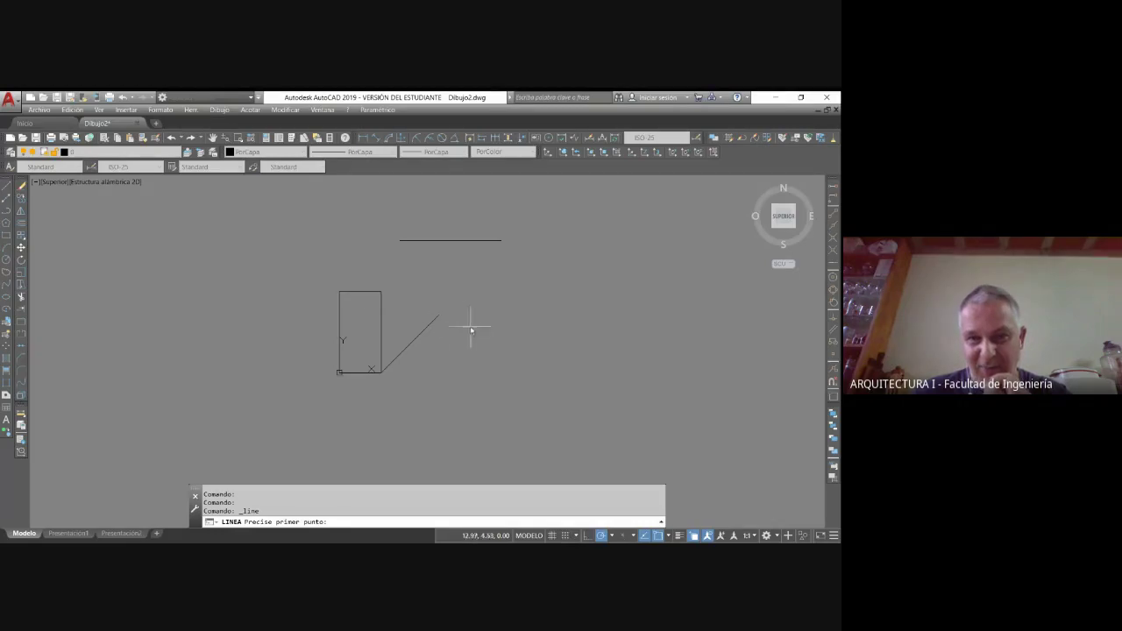
Step: Add a 15-unit line at about 33° from the diagonal's upper end, then place a rectangle's first corner to its right
left_click(438, 313)
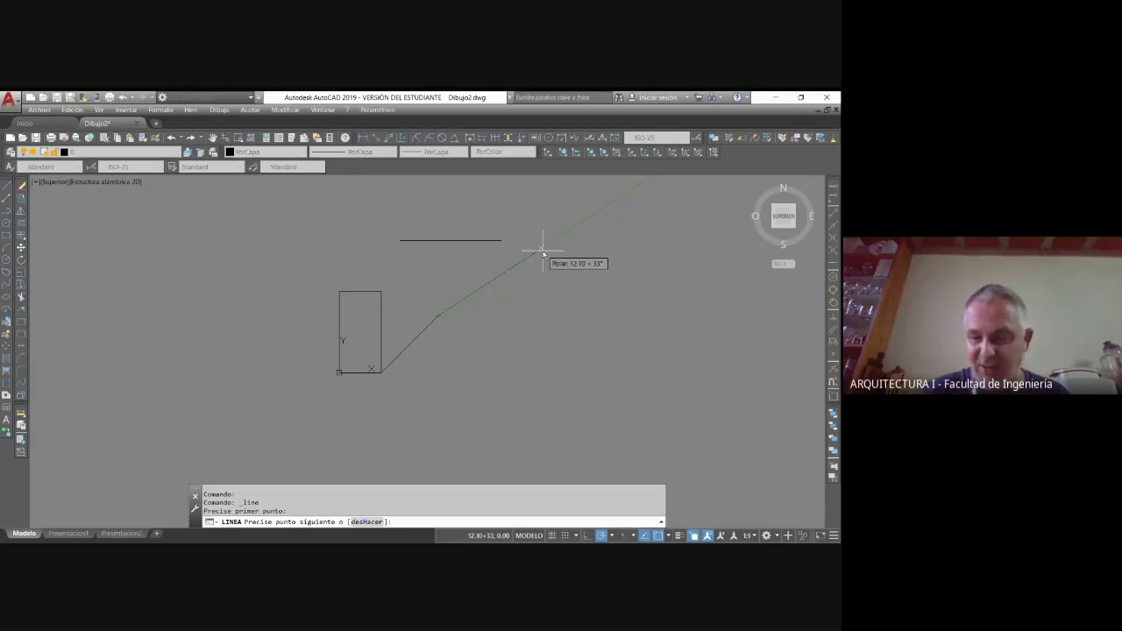
type("15")
key("Return")
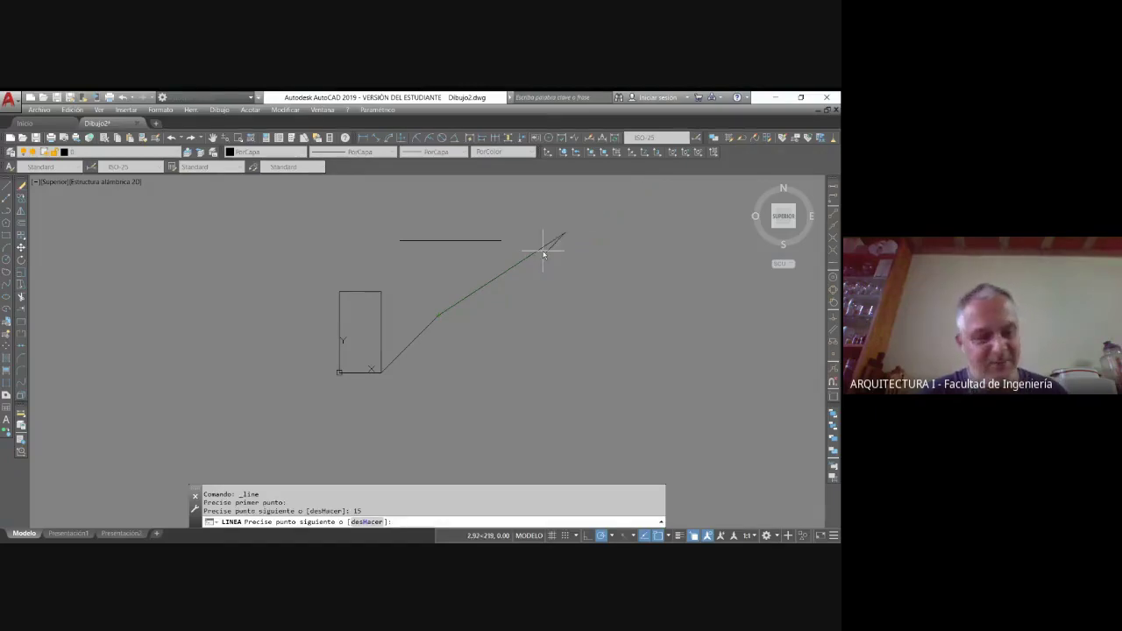
key("Escape")
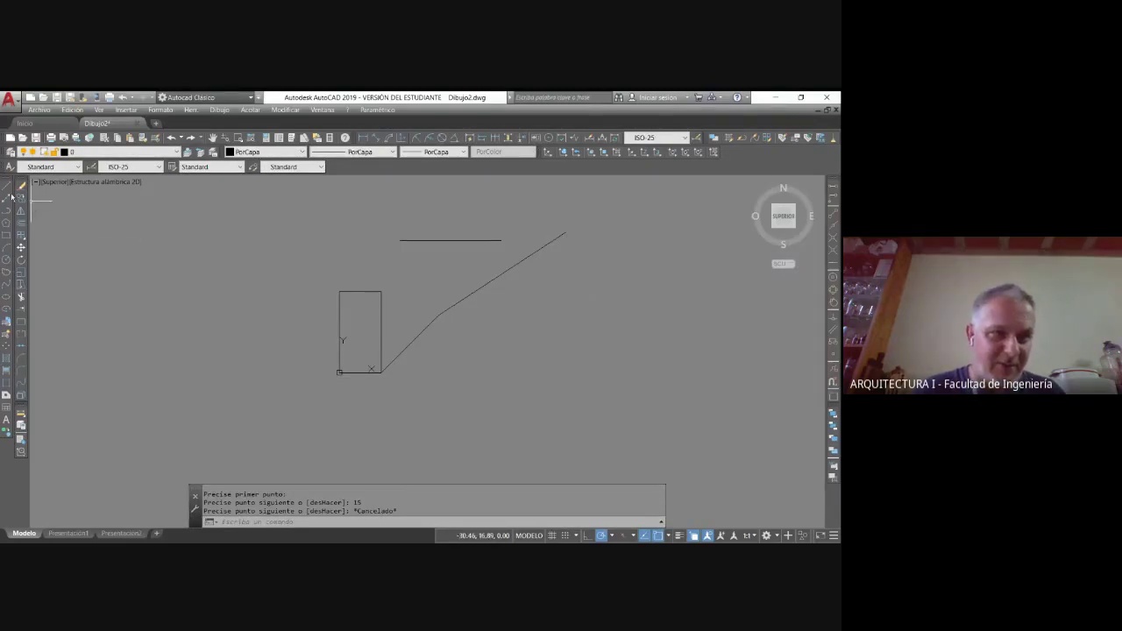
left_click(8, 237)
left_click(582, 365)
type("@")
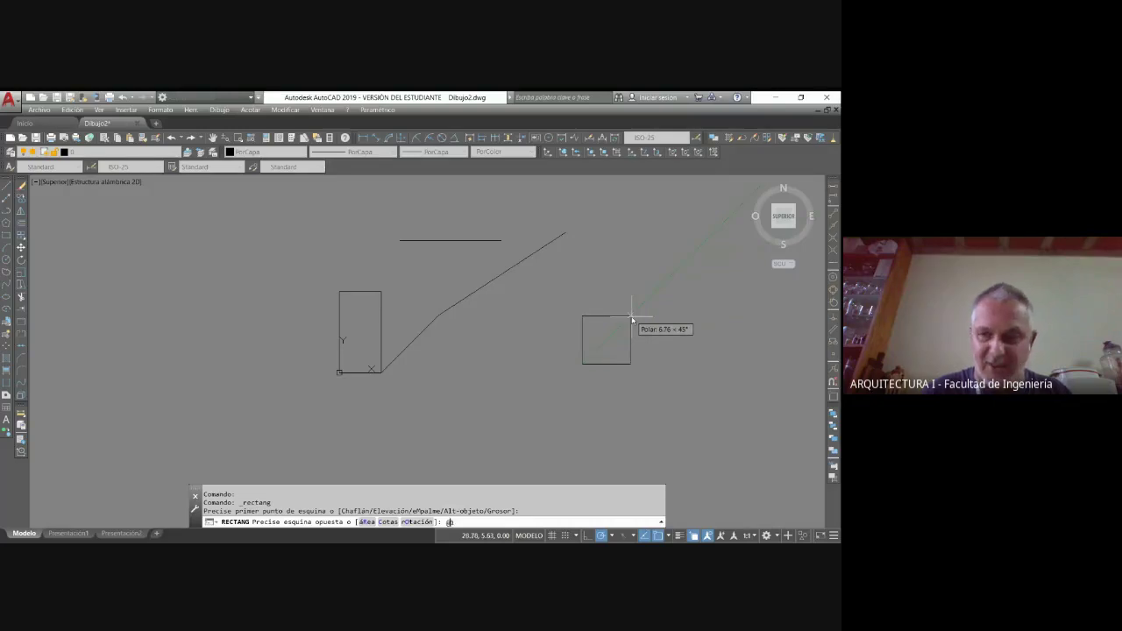
type("10,10")
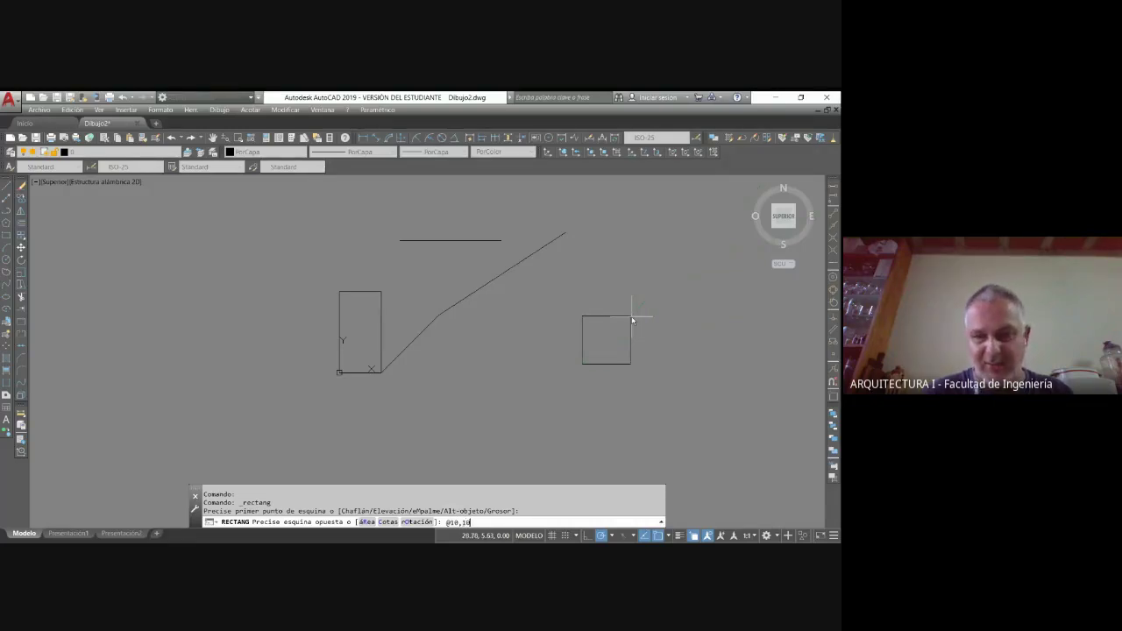
key("Return")
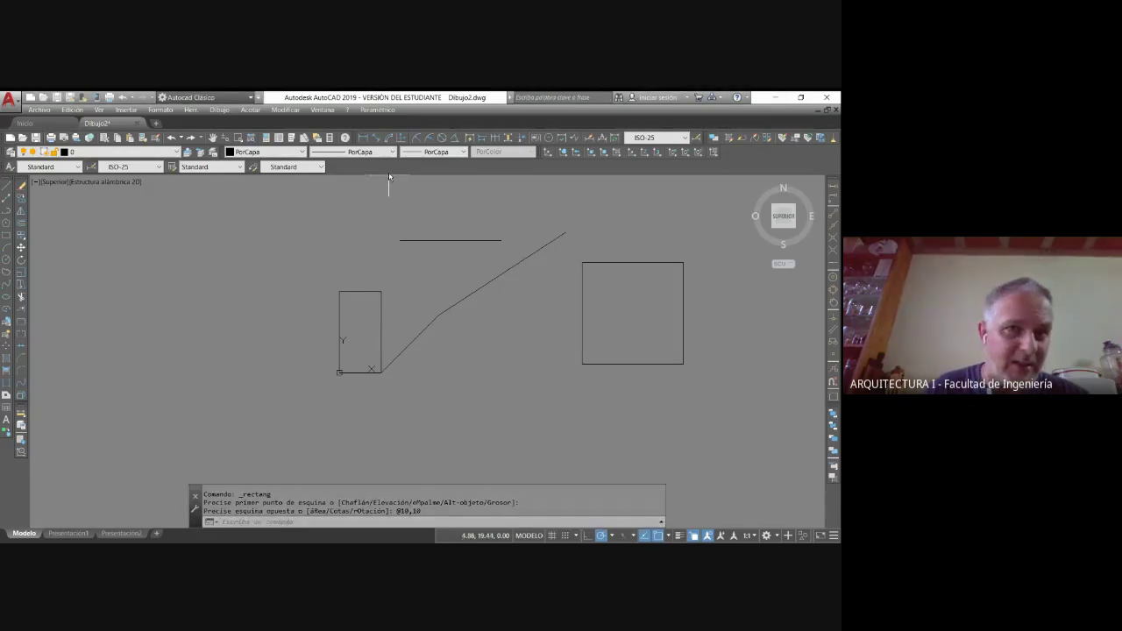
Step: Open the Text Style dialog and edit the Standard style's text height
left_click(166, 109)
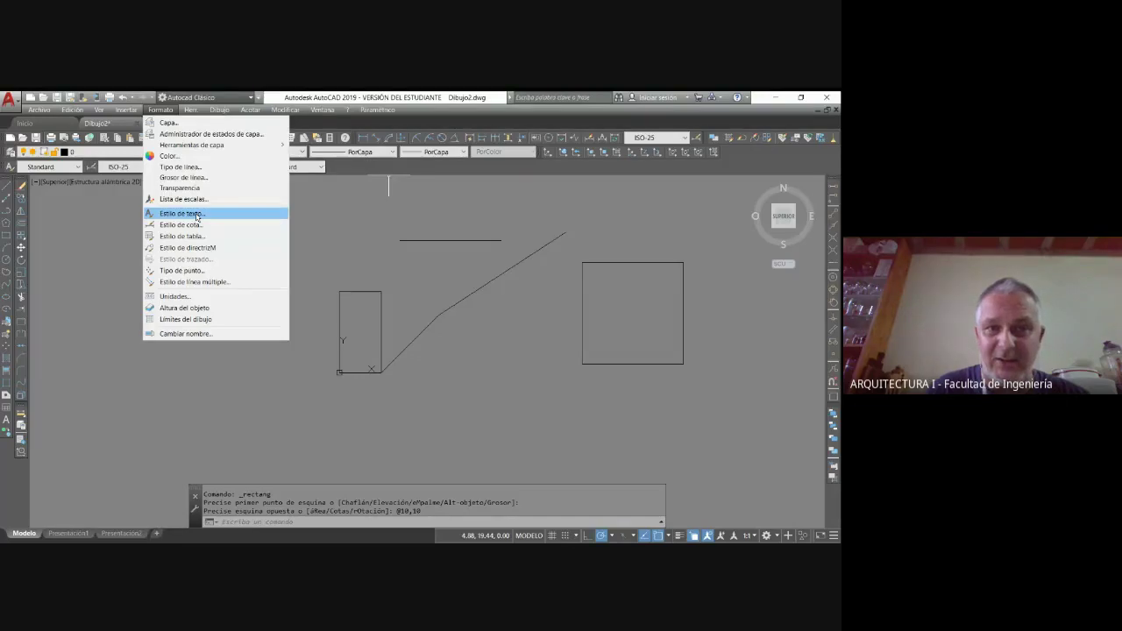
left_click(197, 216)
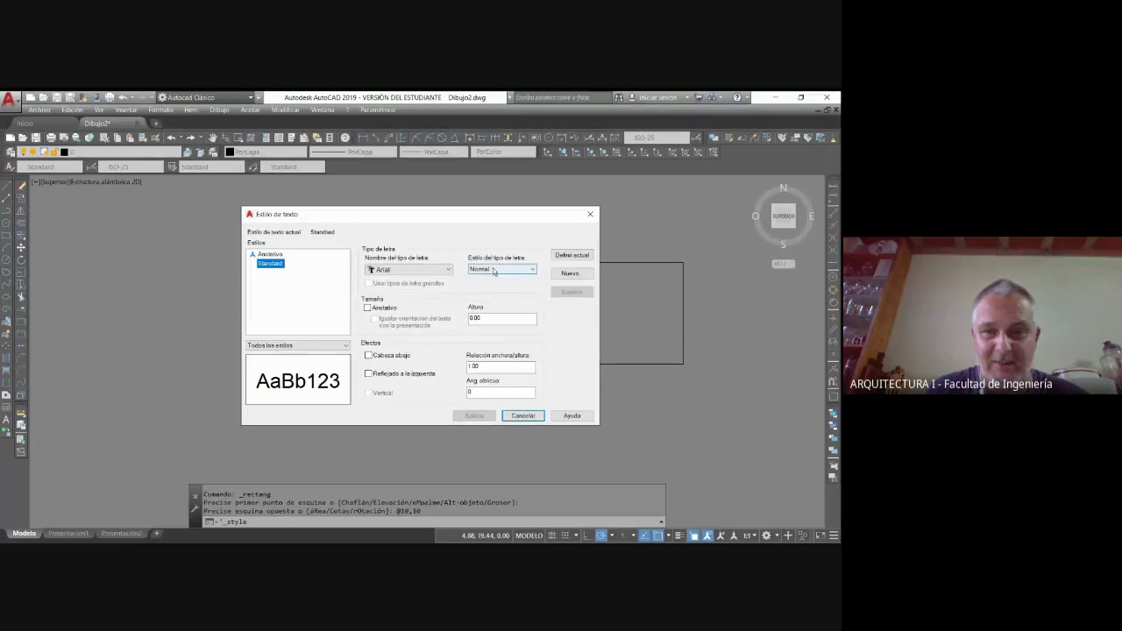
left_click(482, 317)
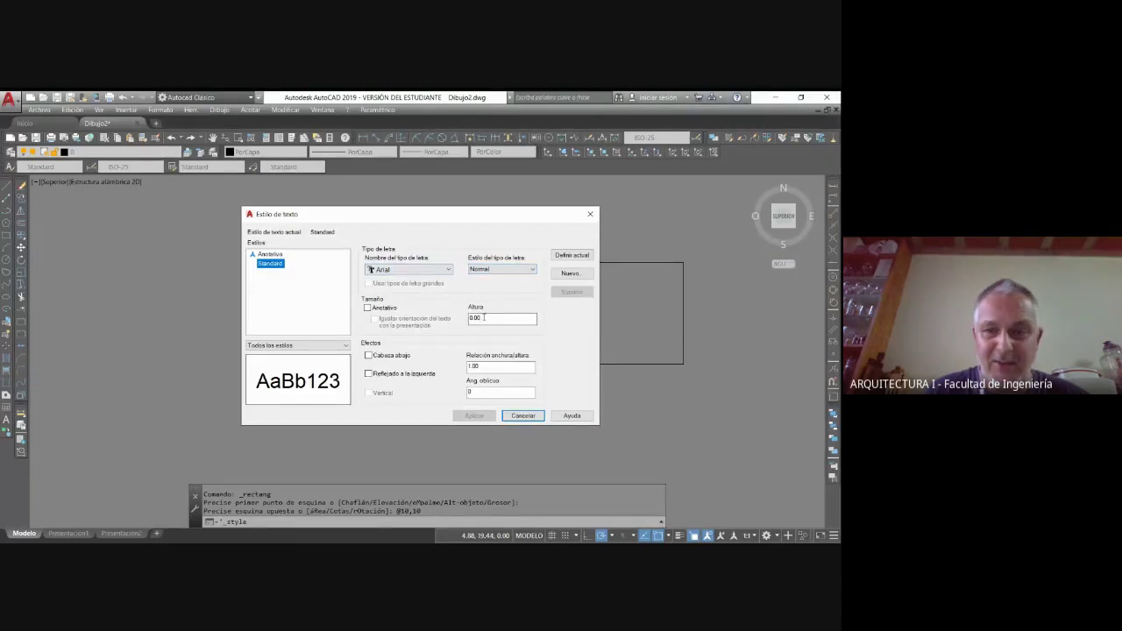
left_click(483, 317)
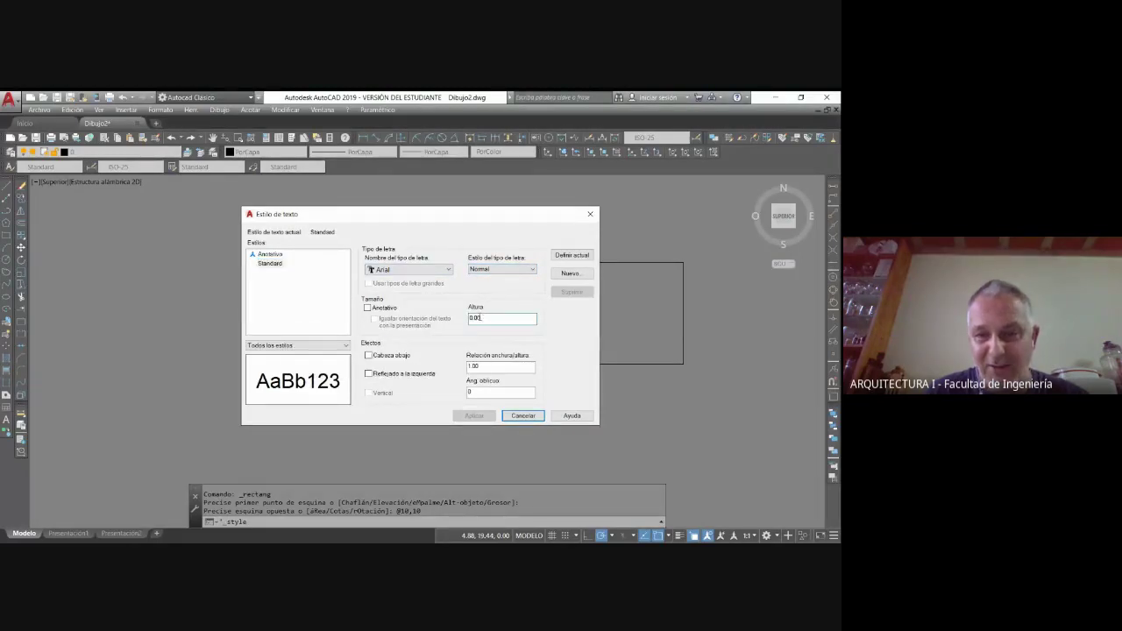
key("BackSpace")
type("1")
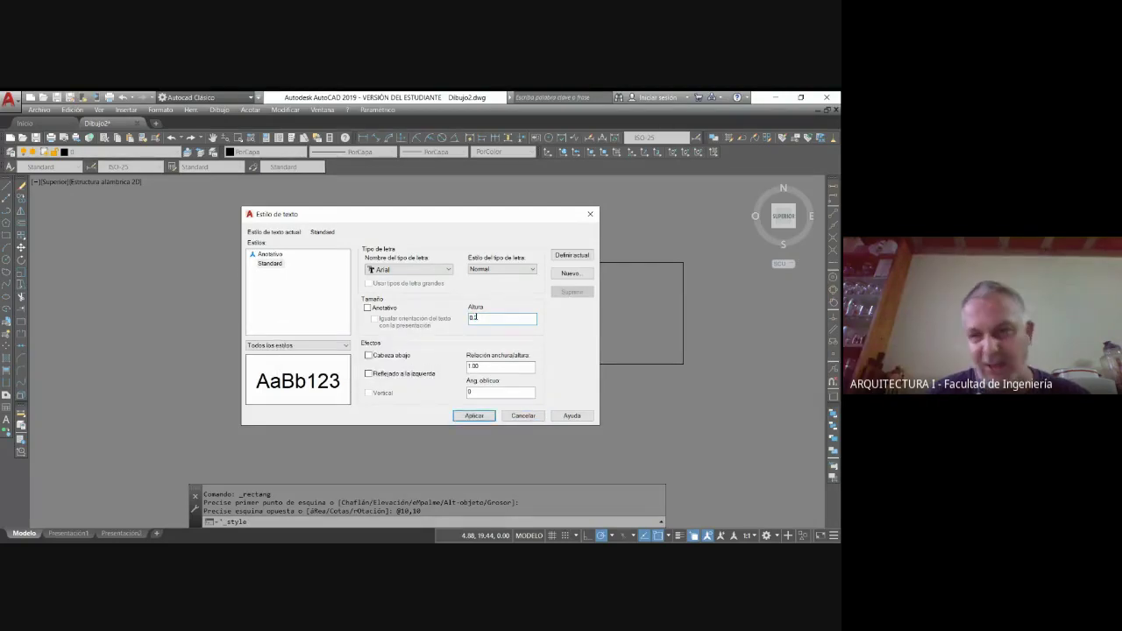
Step: Create a new text style named 'cotas 1-100', keeping the Standard style changes
left_click(571, 273)
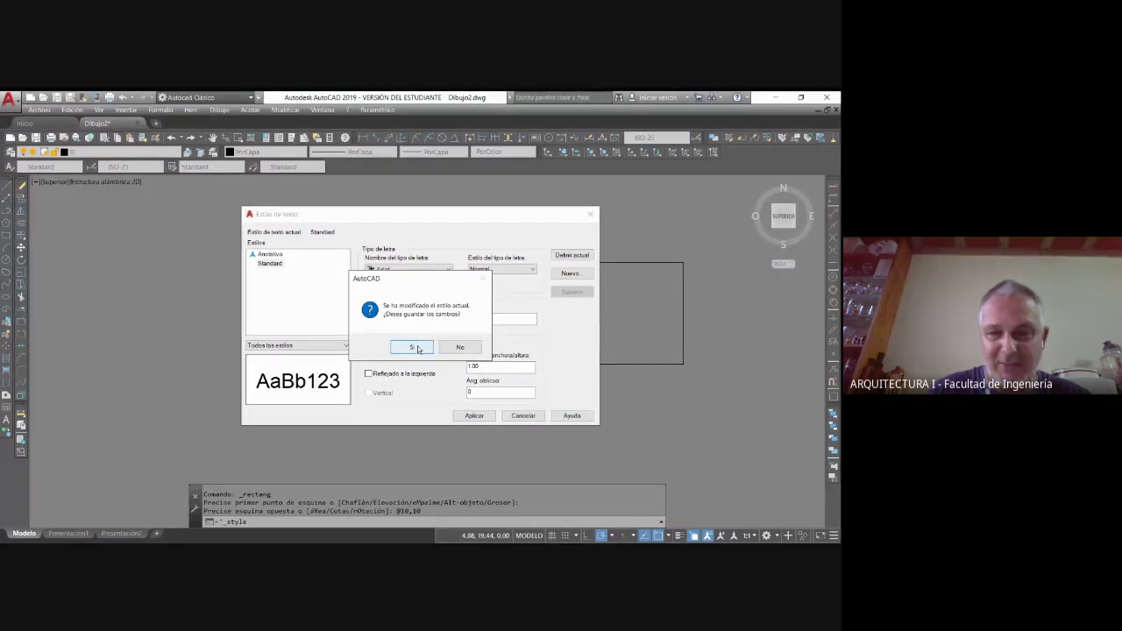
left_click(419, 349)
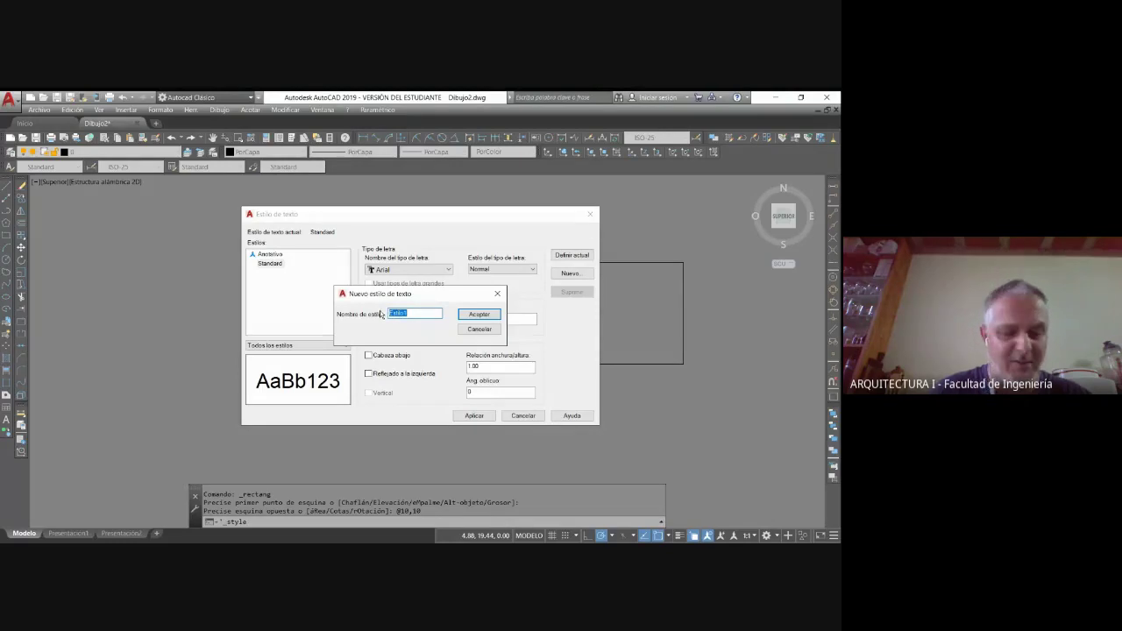
type("cotas 1")
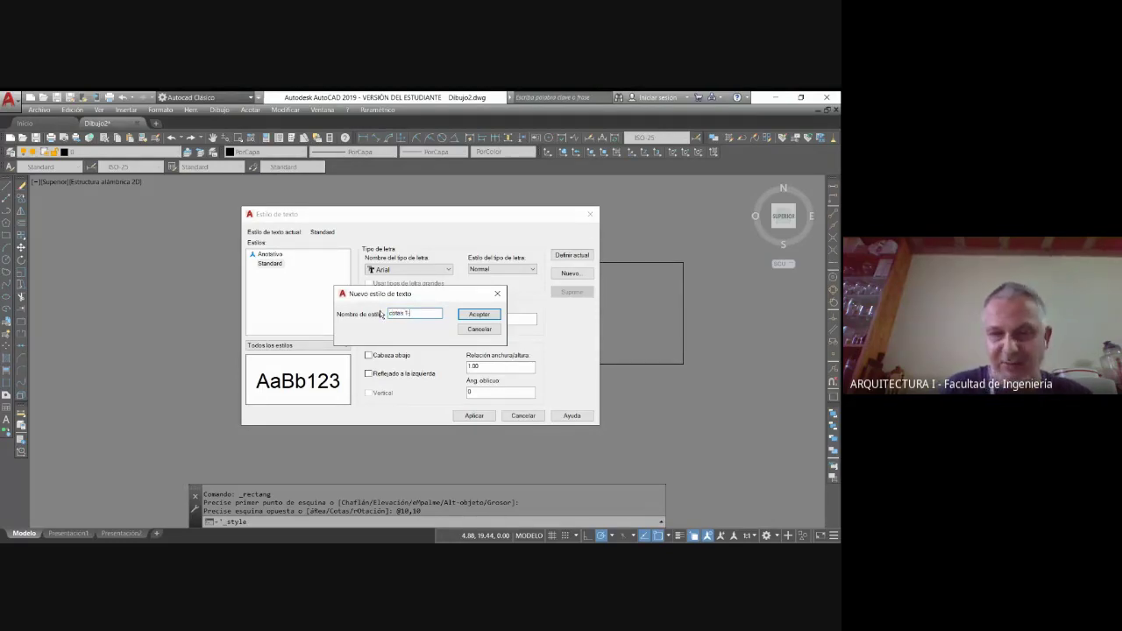
type("-100")
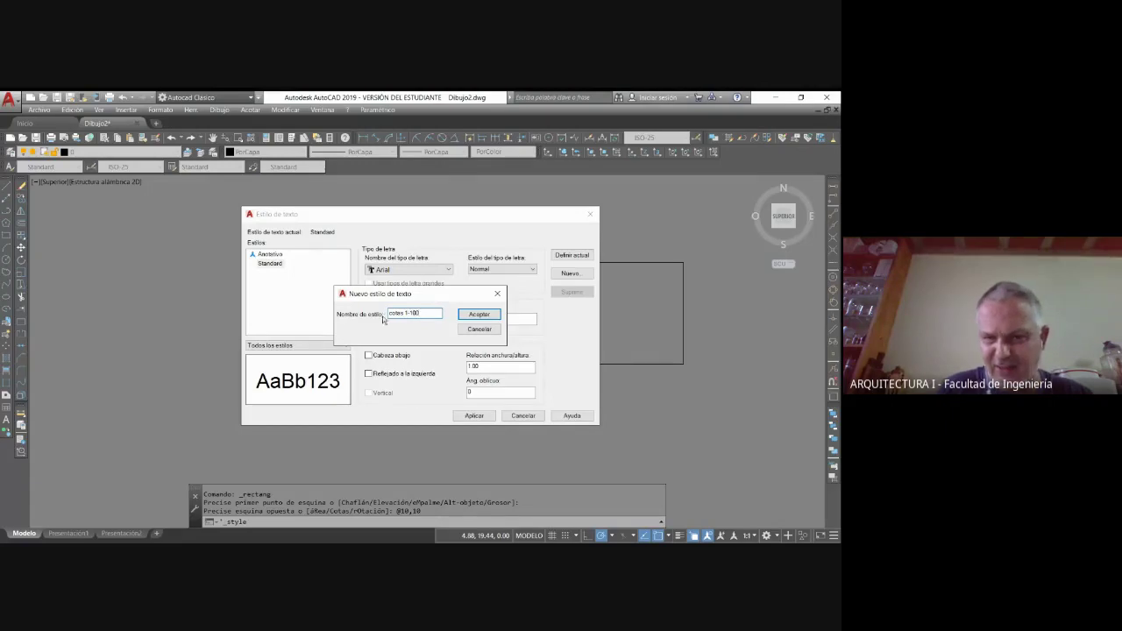
left_click(477, 314)
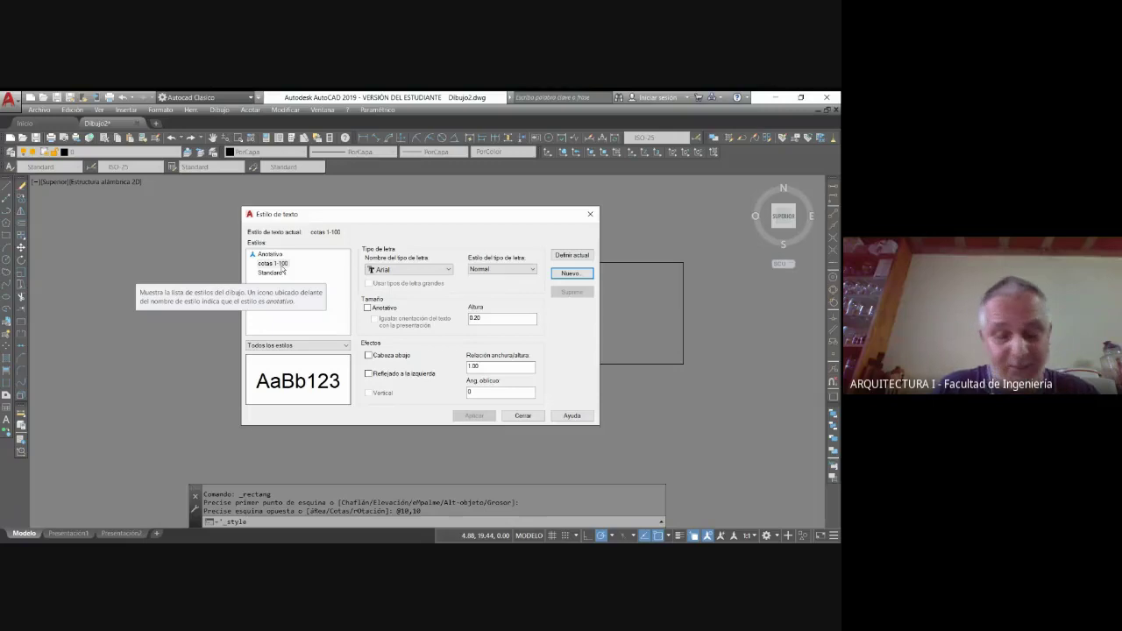
Step: Create a new text style named 'Nombre Locales'
left_click(474, 318)
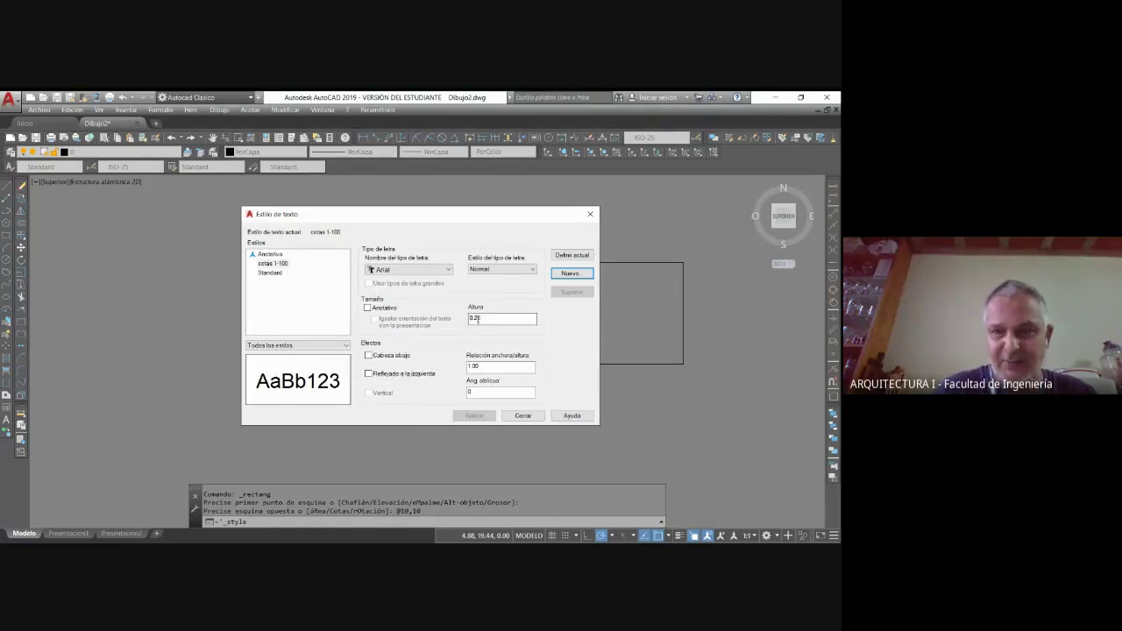
left_click(477, 319)
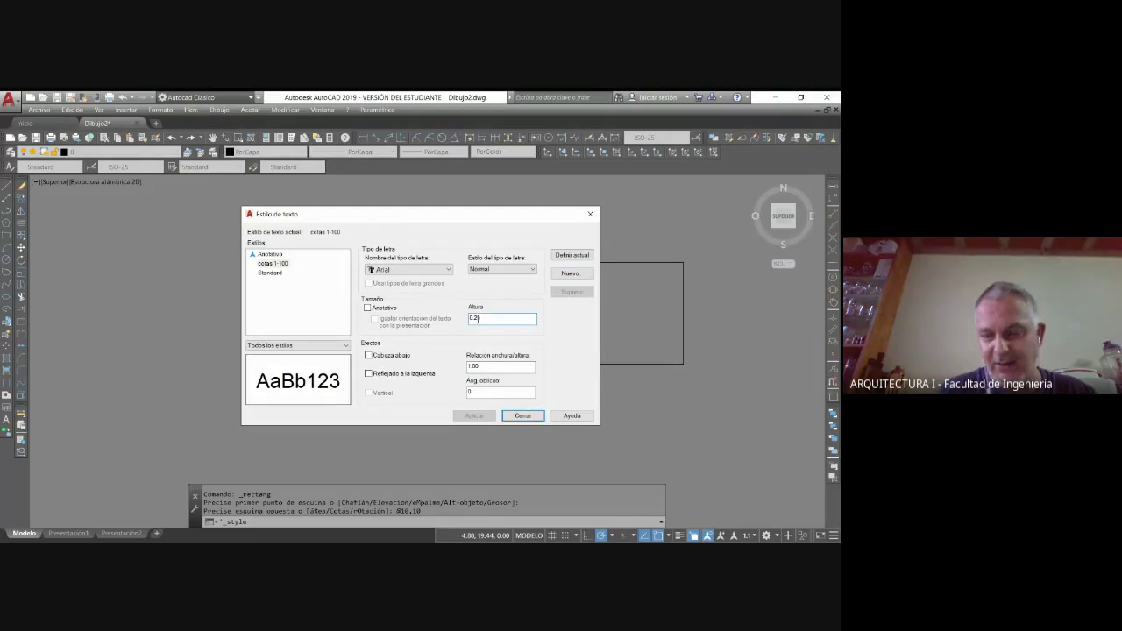
left_click(568, 273)
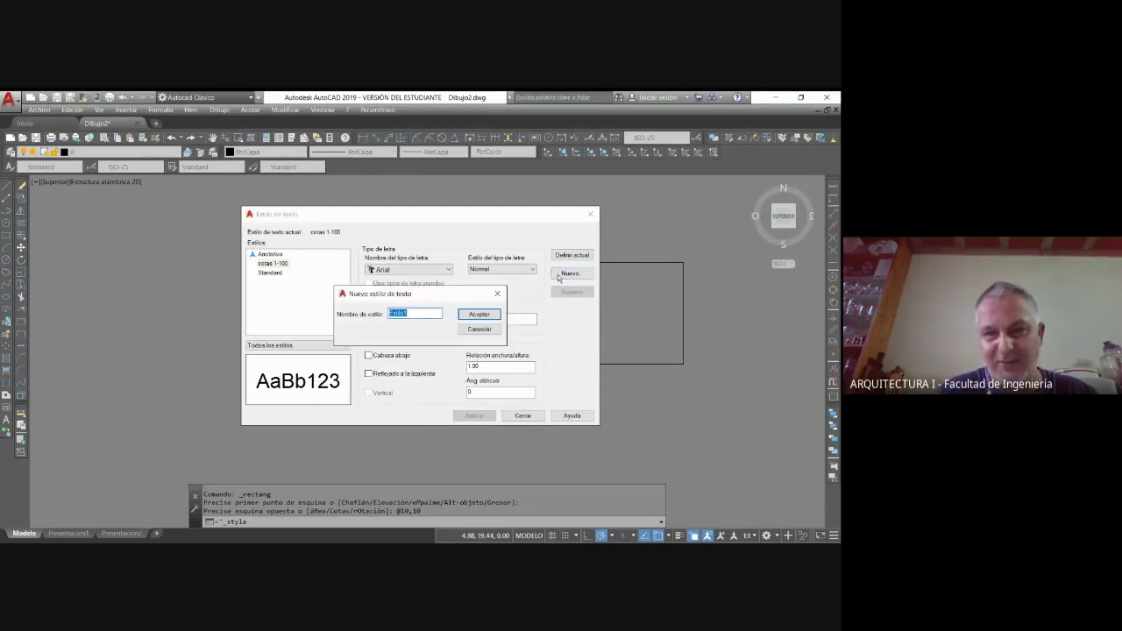
left_click(418, 315)
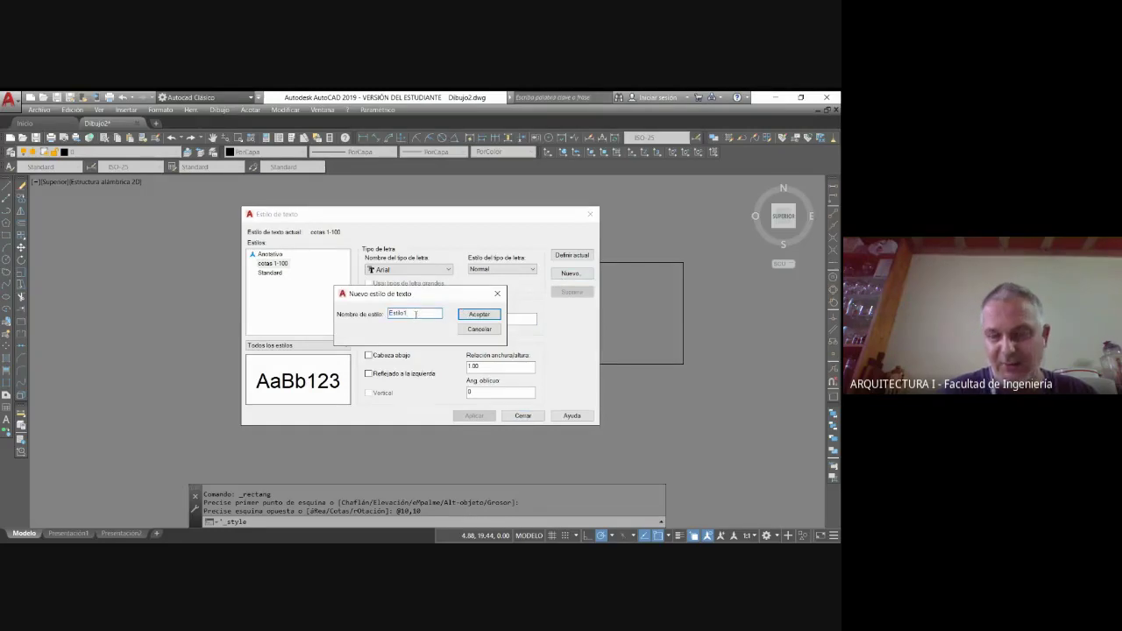
key("BackSpace")
key("BackSpace")
key("BackSpace")
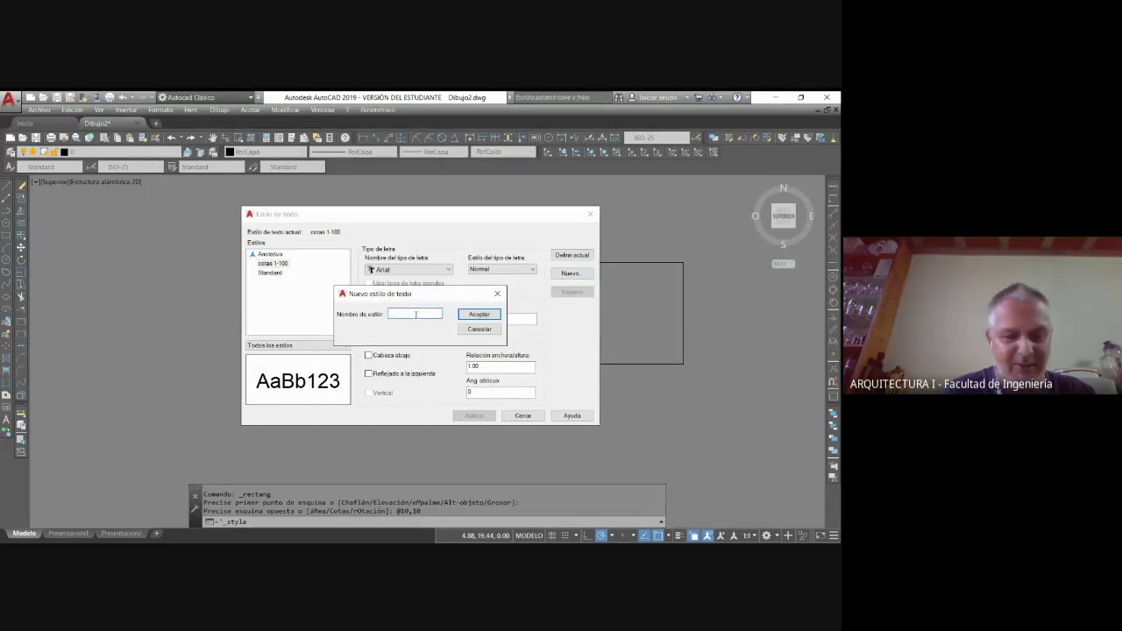
type("n0")
type("M")
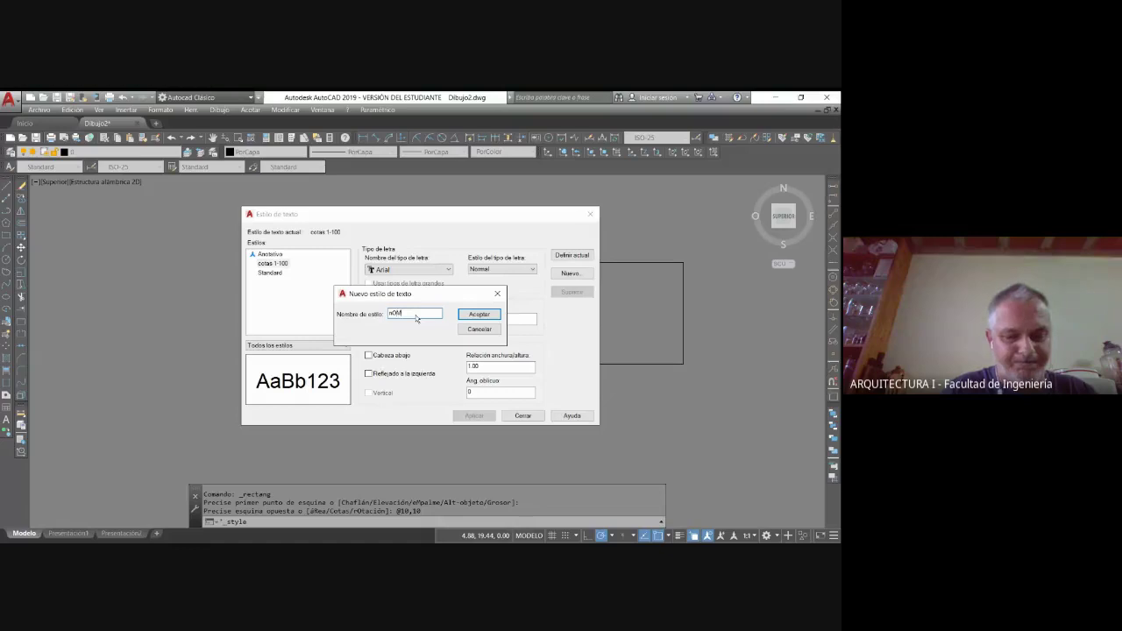
type("BRE")
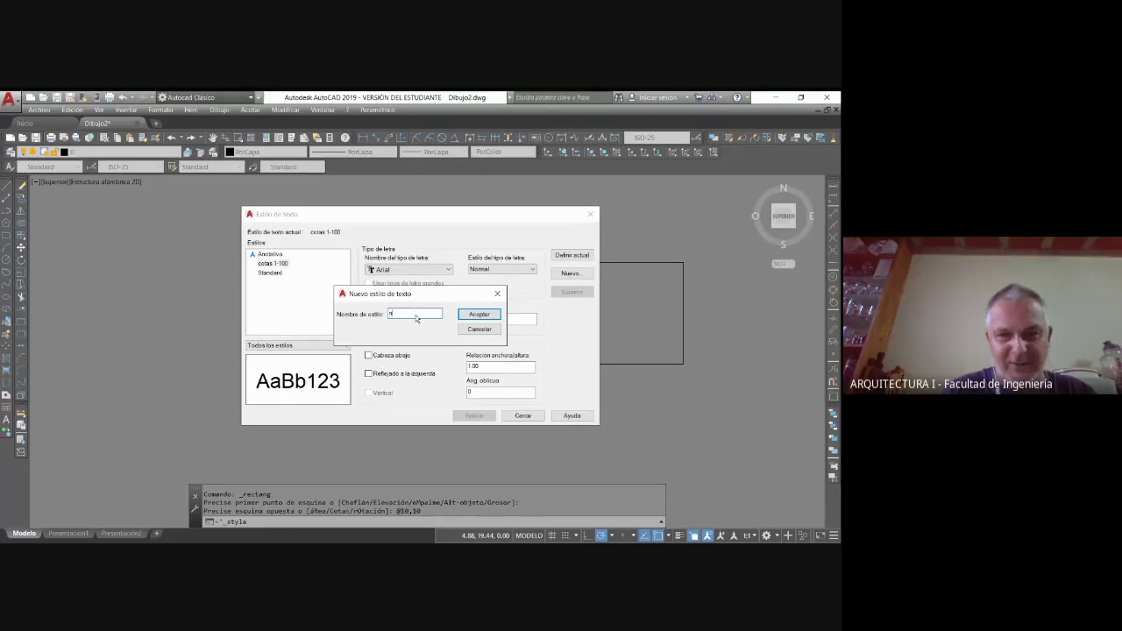
type("Nom")
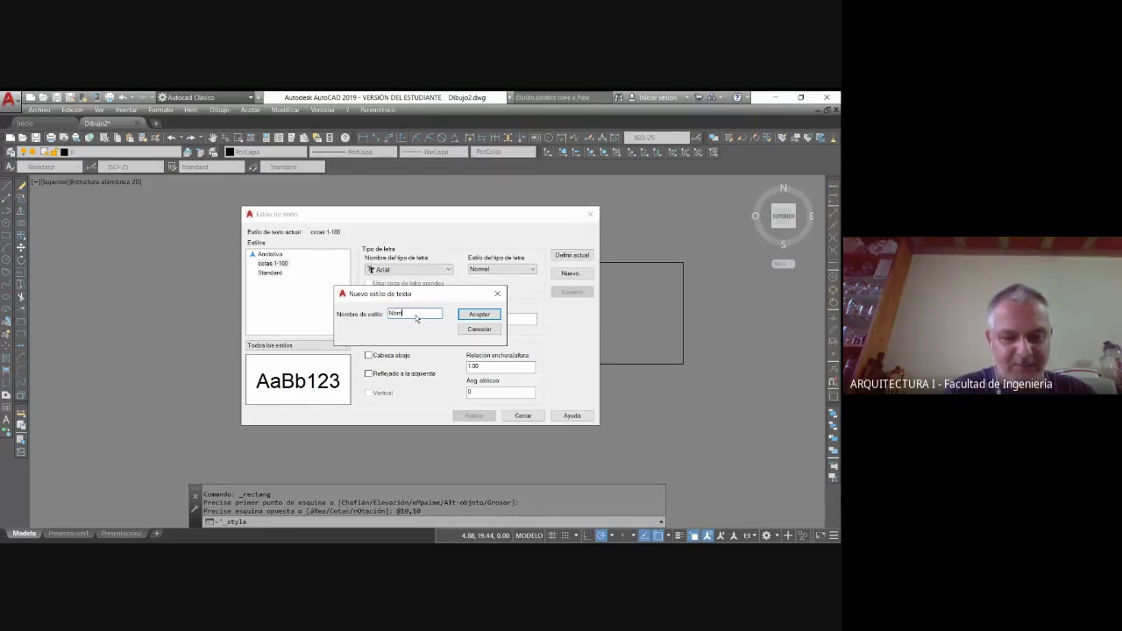
type("bre")
type("os")
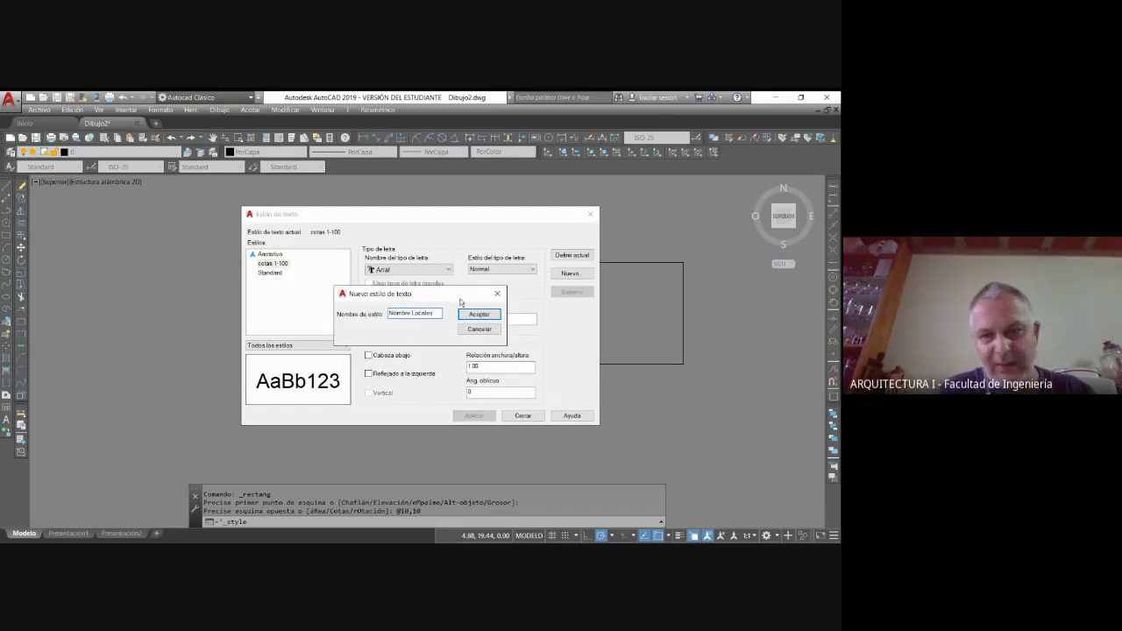
left_click(478, 315)
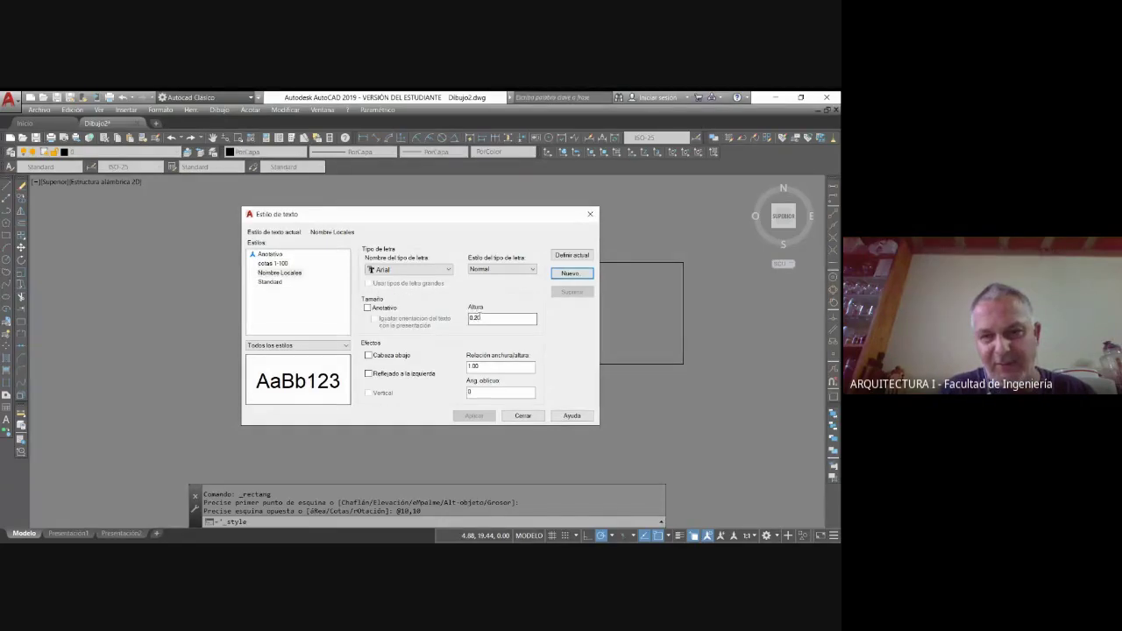
Step: Give Nombre Locales height 0.30 and bold style, and save the changes
type("0.30")
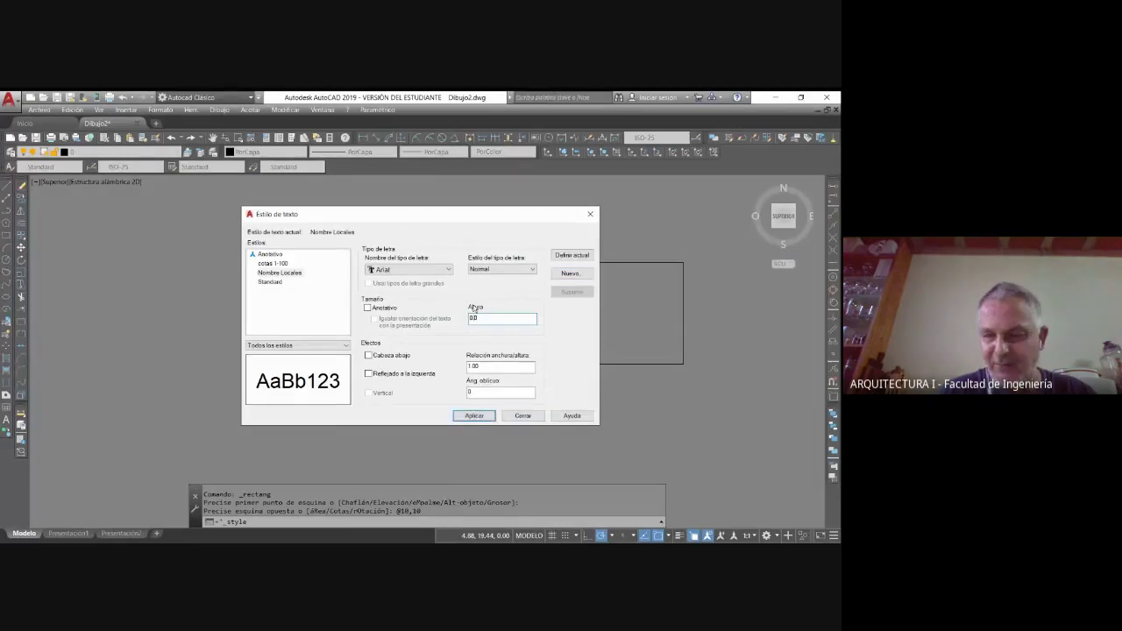
left_click(524, 270)
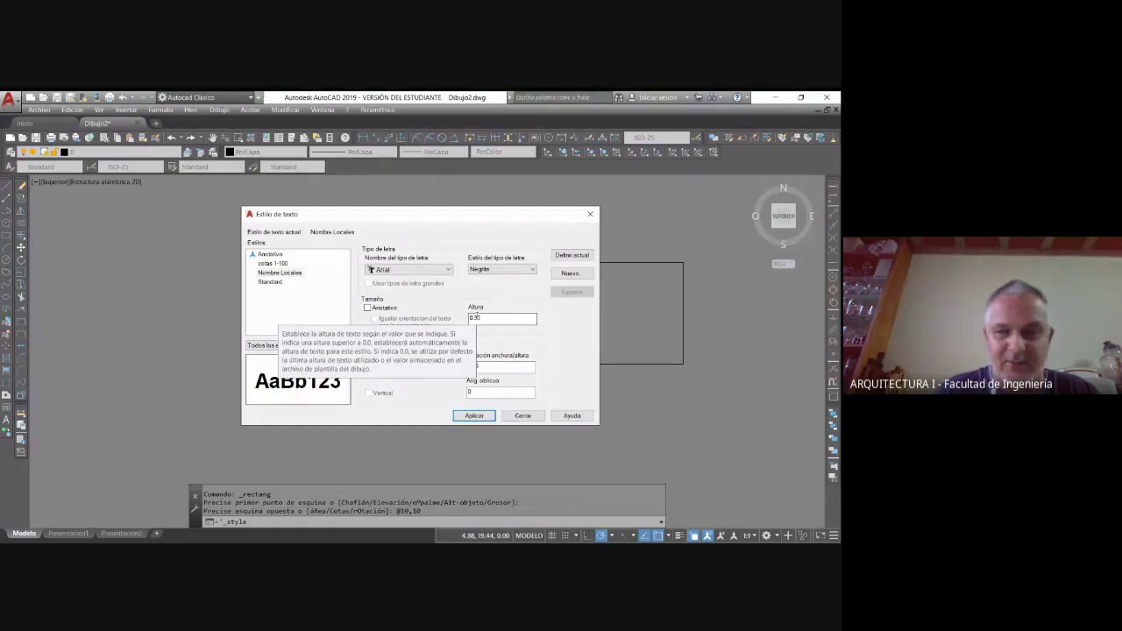
left_click(566, 274)
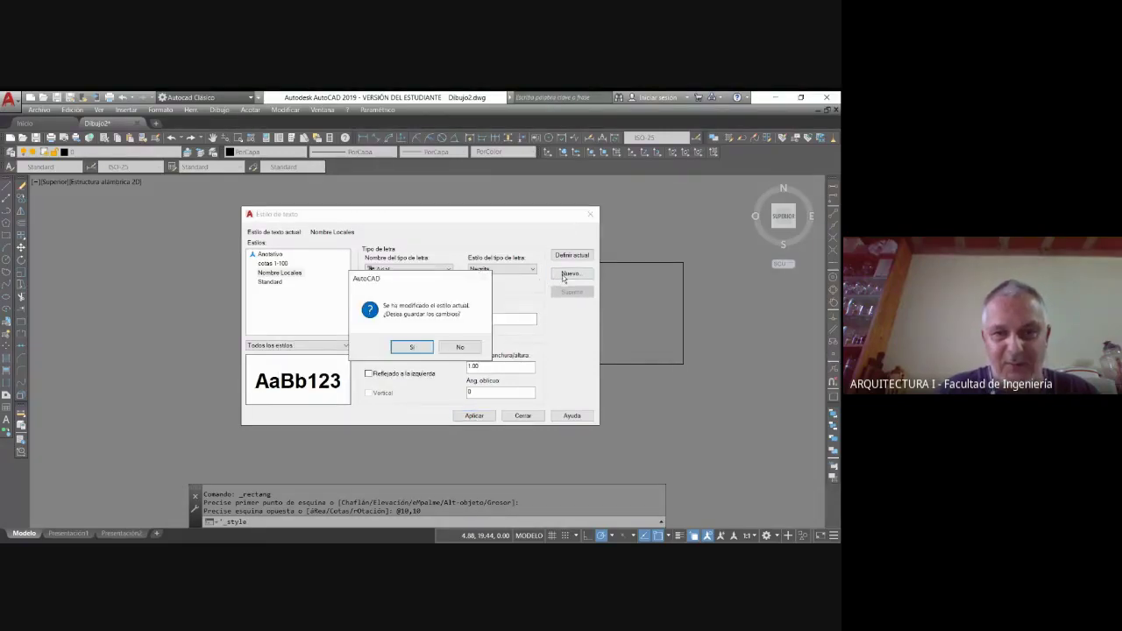
left_click(412, 347)
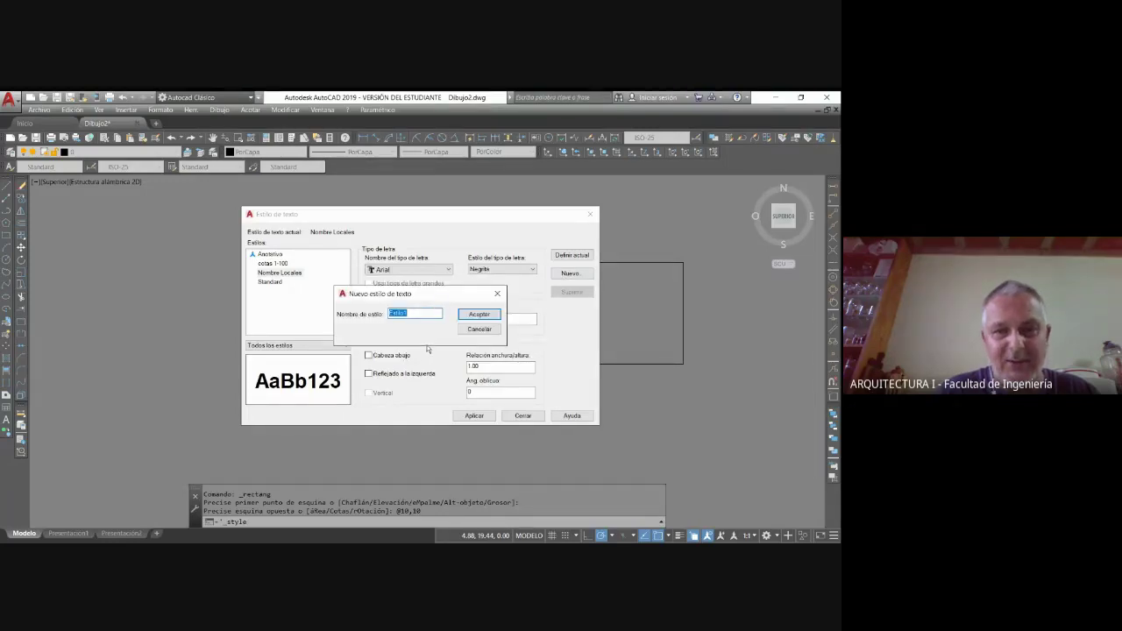
Step: Name the new style 'Títulos', set its height to 0.80, apply it, and close the dialog
left_click(417, 313)
type("Titulos")
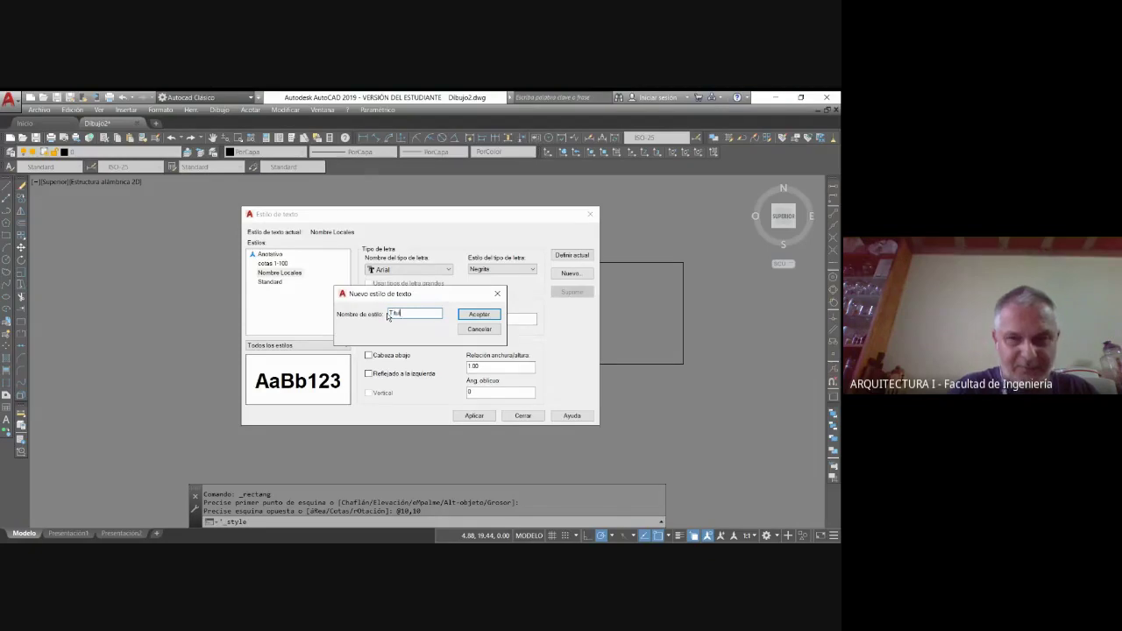
left_click(485, 317)
left_click(485, 318)
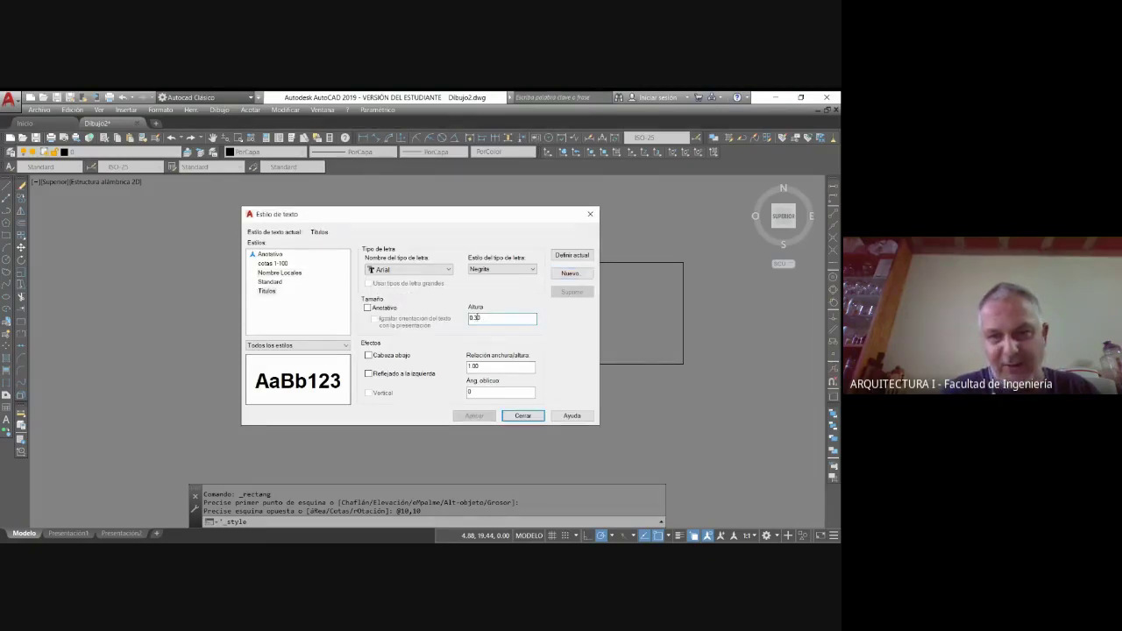
double_click(475, 317)
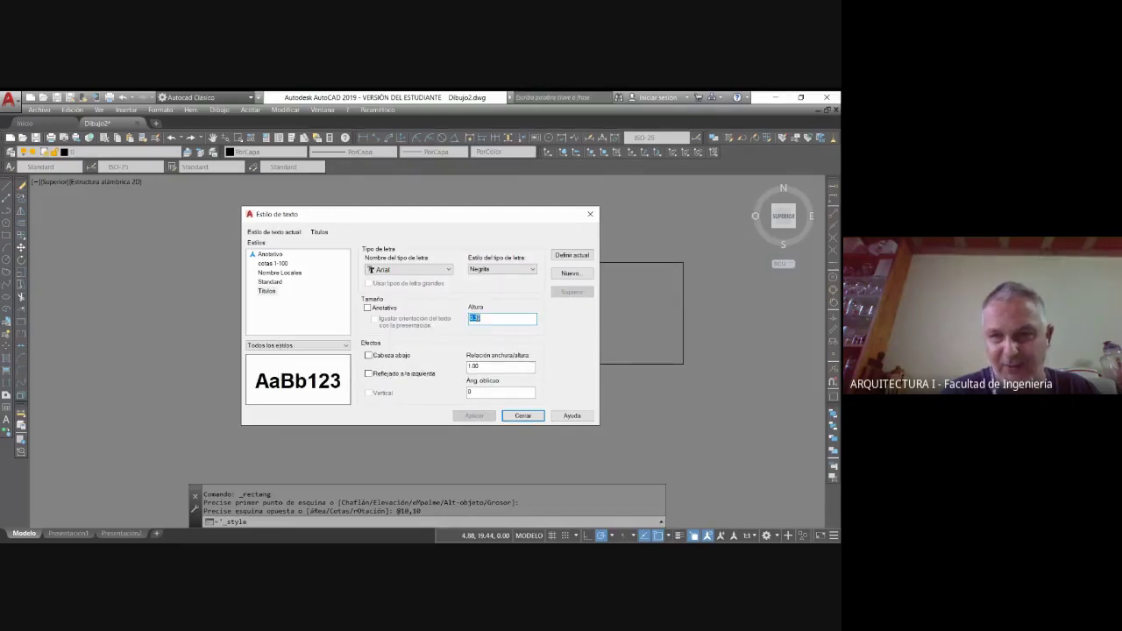
type("8")
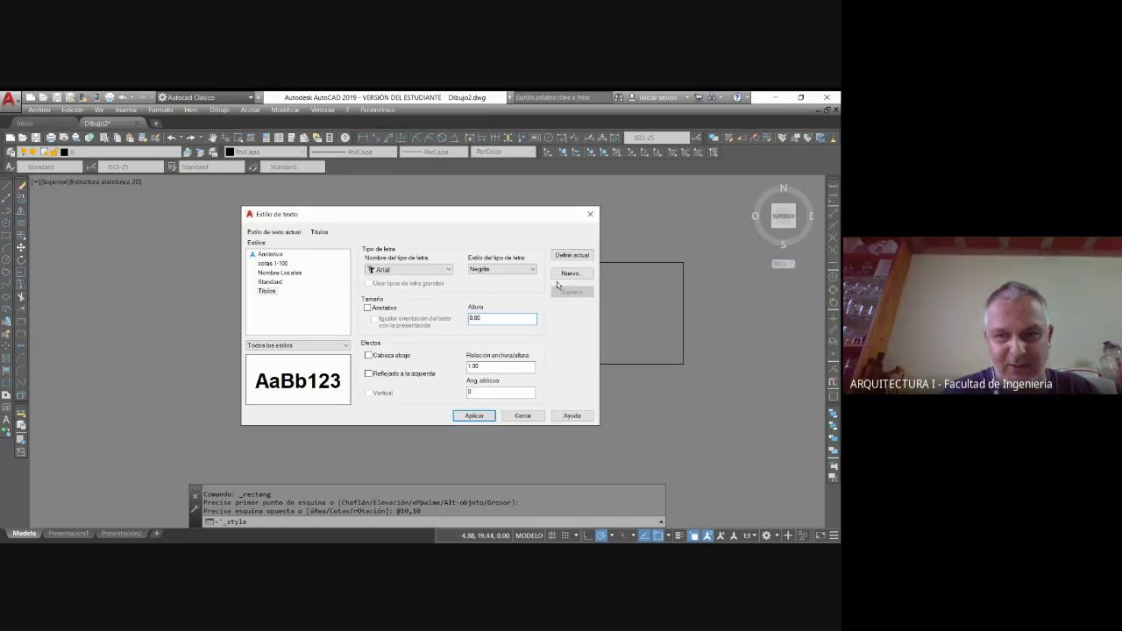
left_click(473, 416)
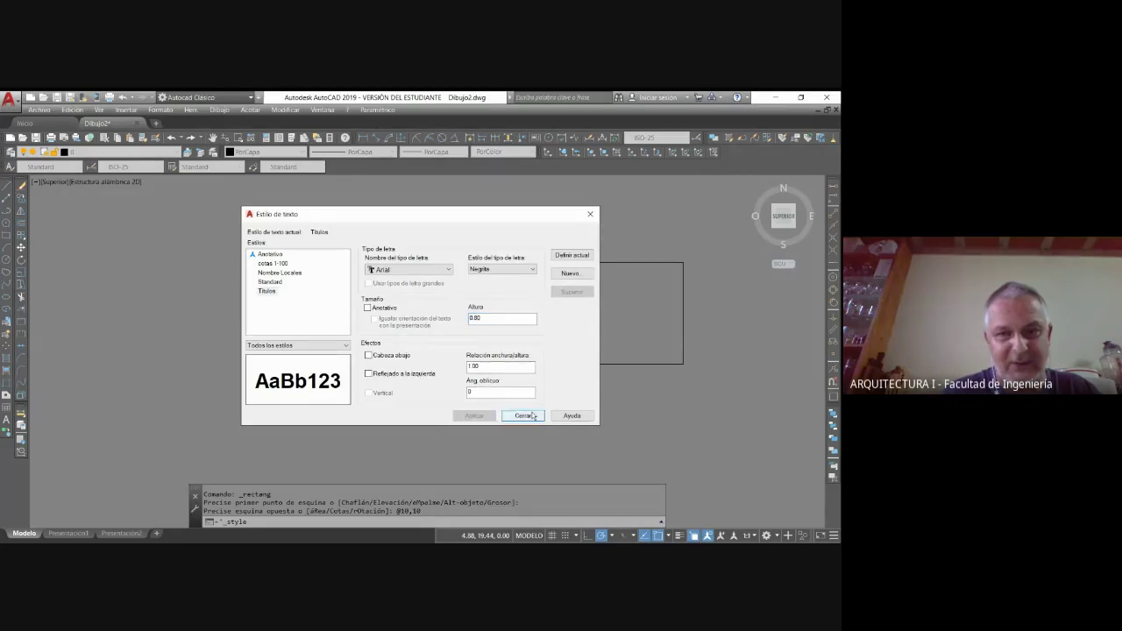
left_click(524, 415)
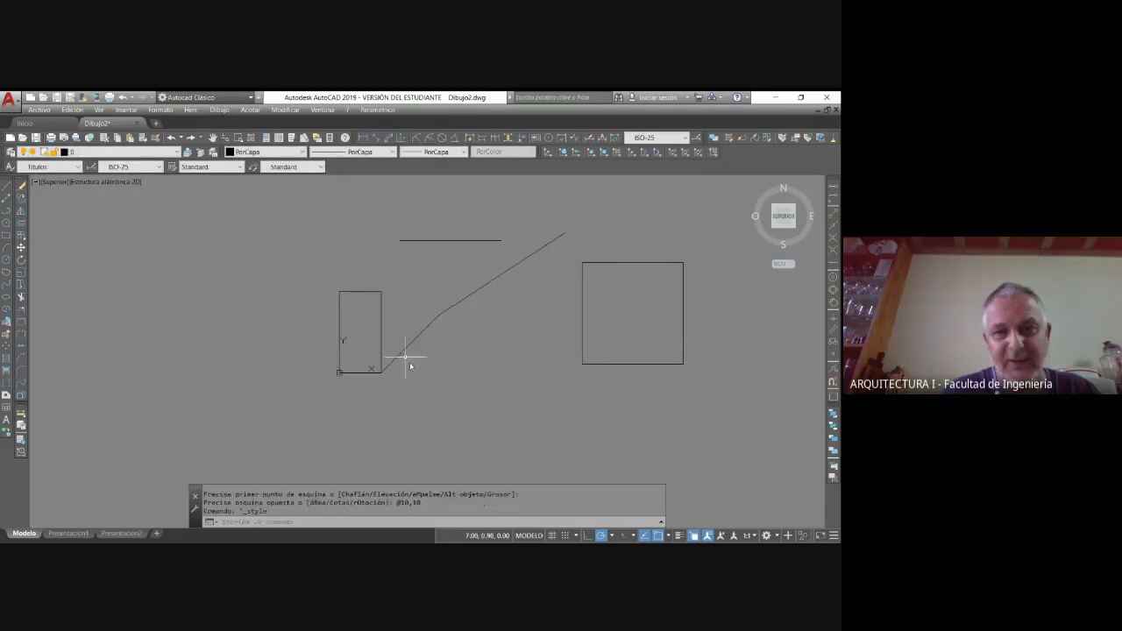
Step: Place a multiline text box in the cotas 1-100 style
left_click(6, 422)
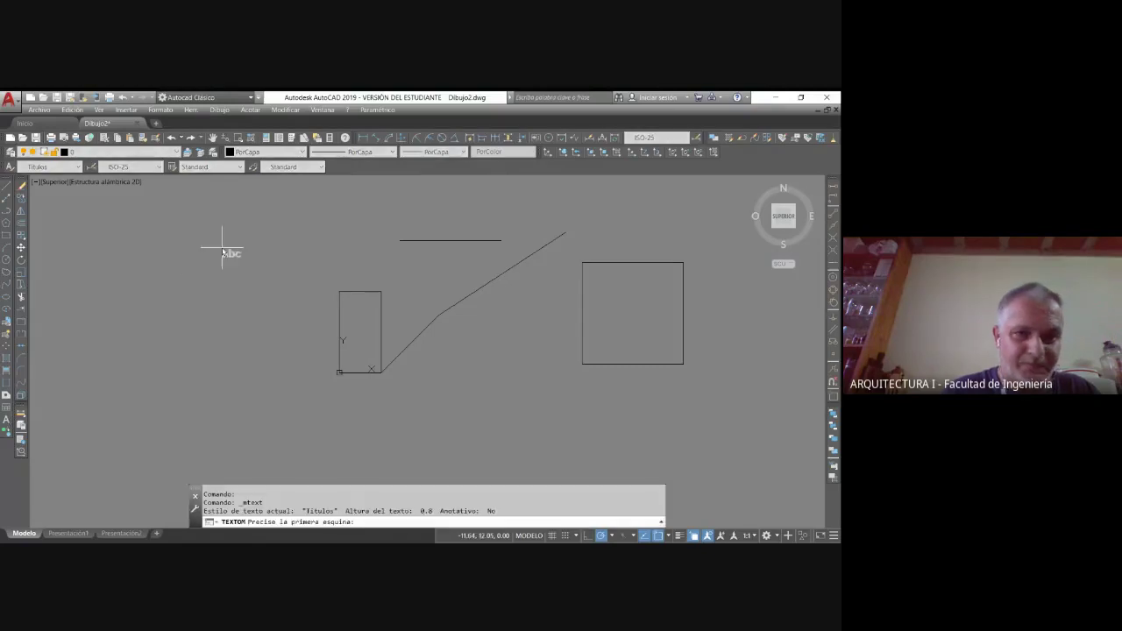
left_click(224, 241)
left_click(306, 253)
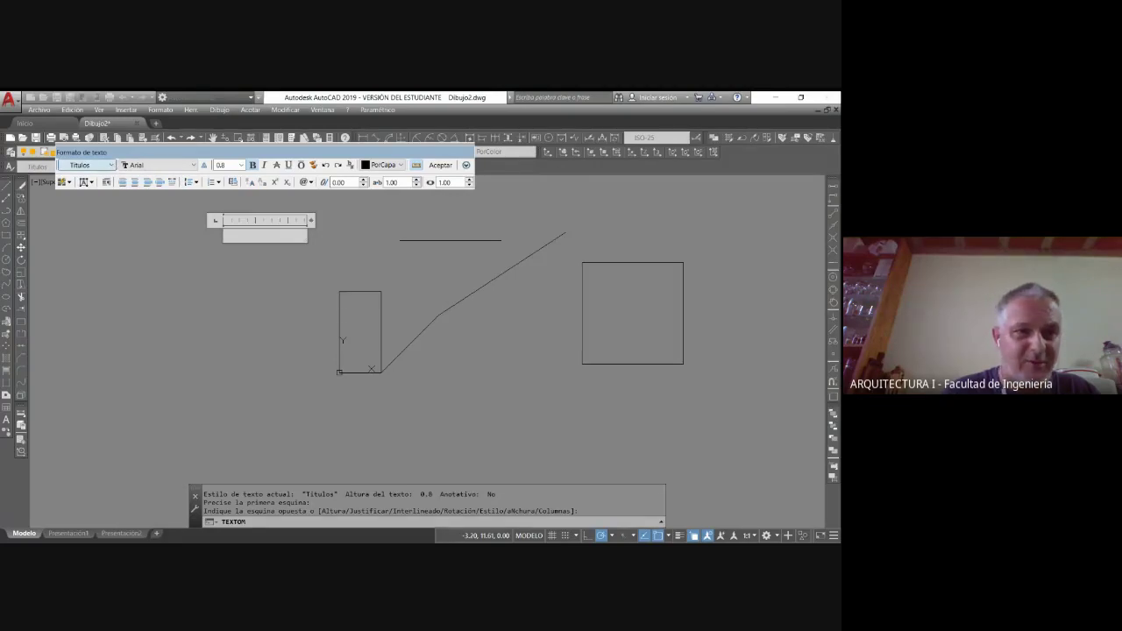
left_click(113, 196)
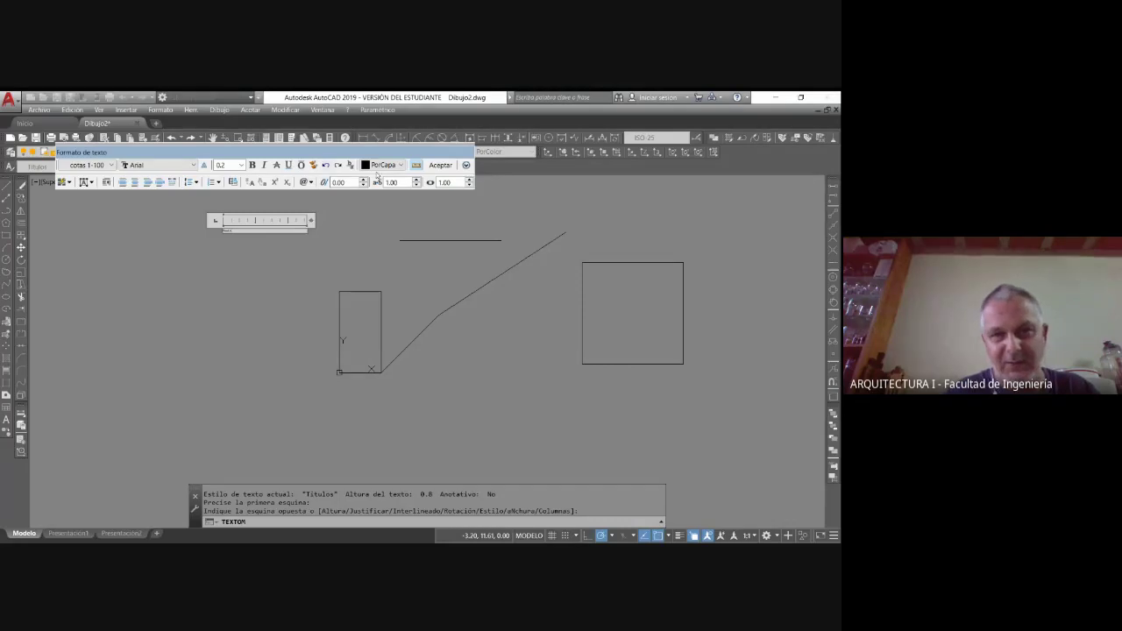
left_click(440, 165)
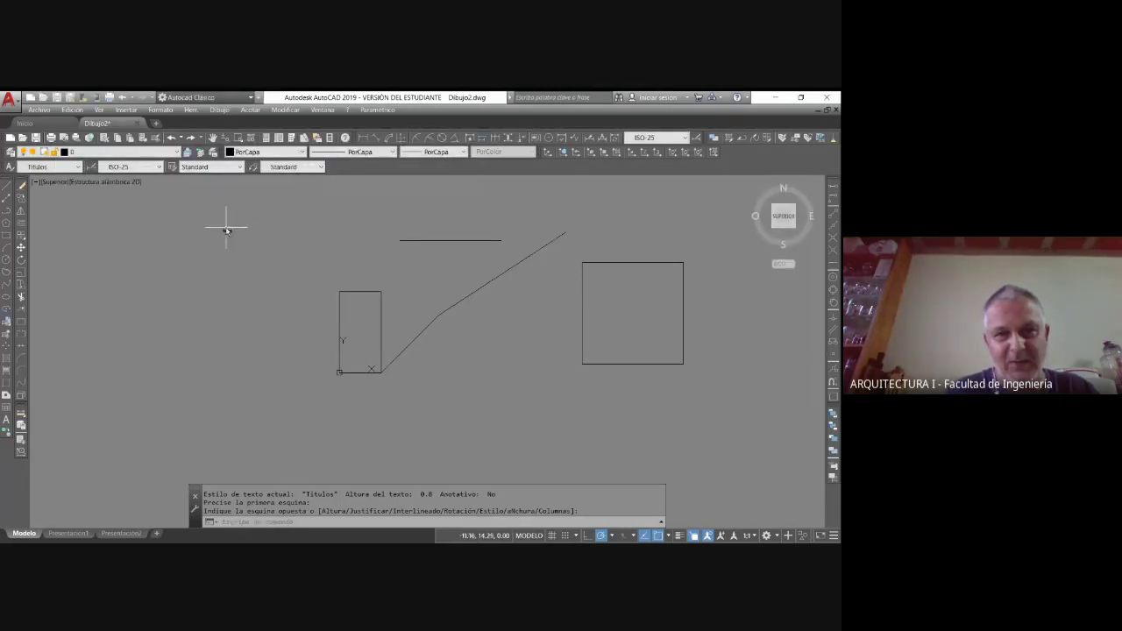
key("Escape")
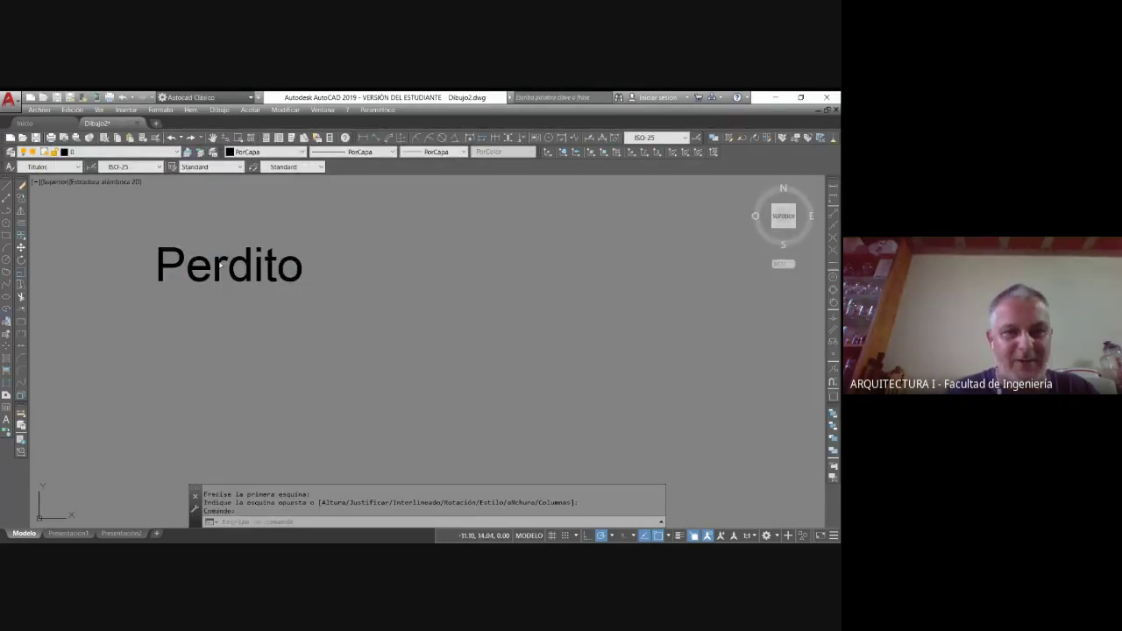
Step: Correct the text 'Perdito' to 'Pedrito' on a single line
double_click(212, 259)
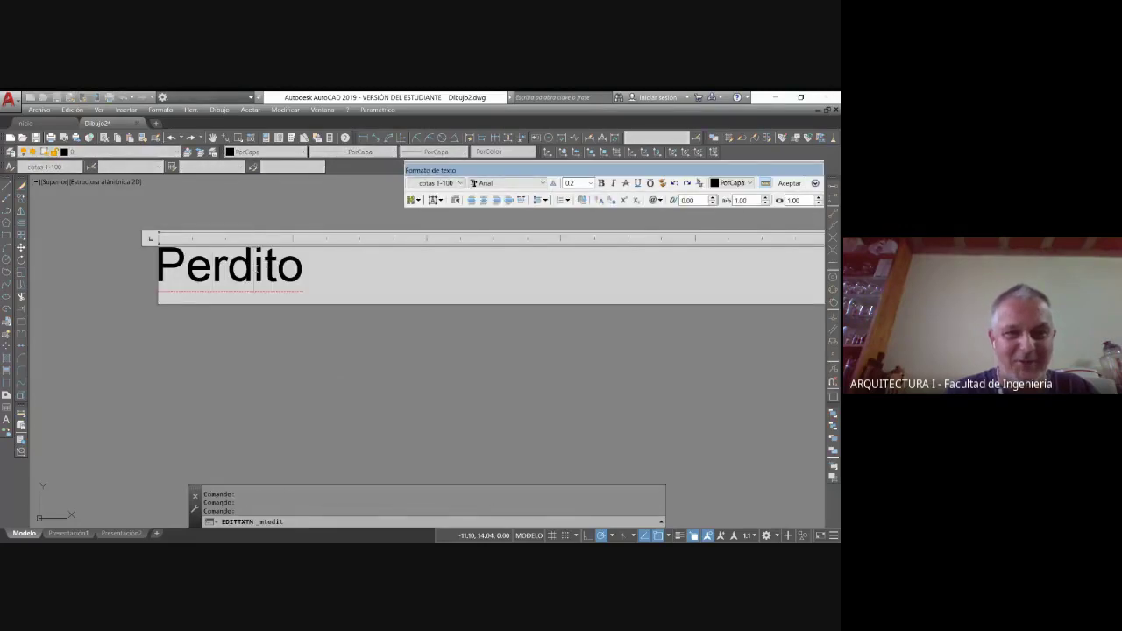
key("BackSpace")
key("BackSpace")
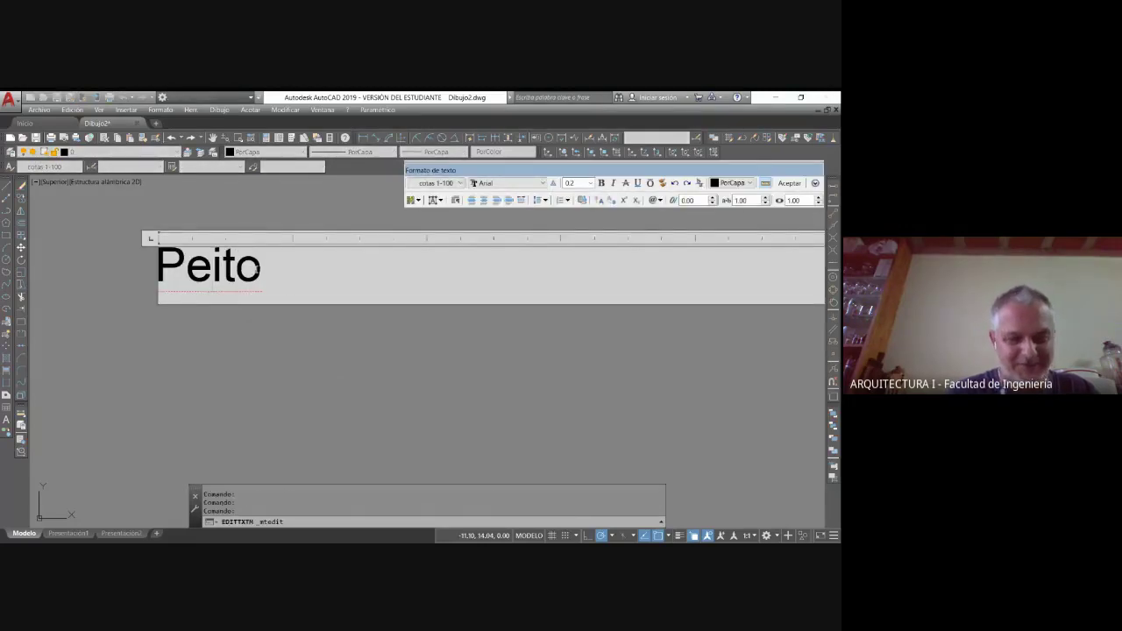
type("dr")
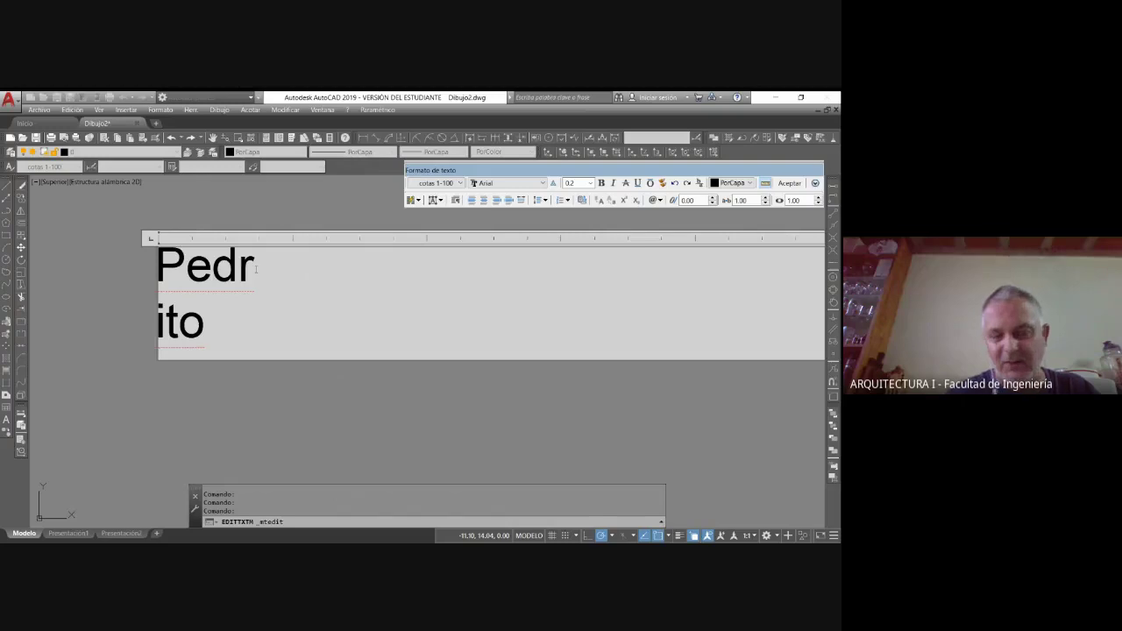
key("Delete")
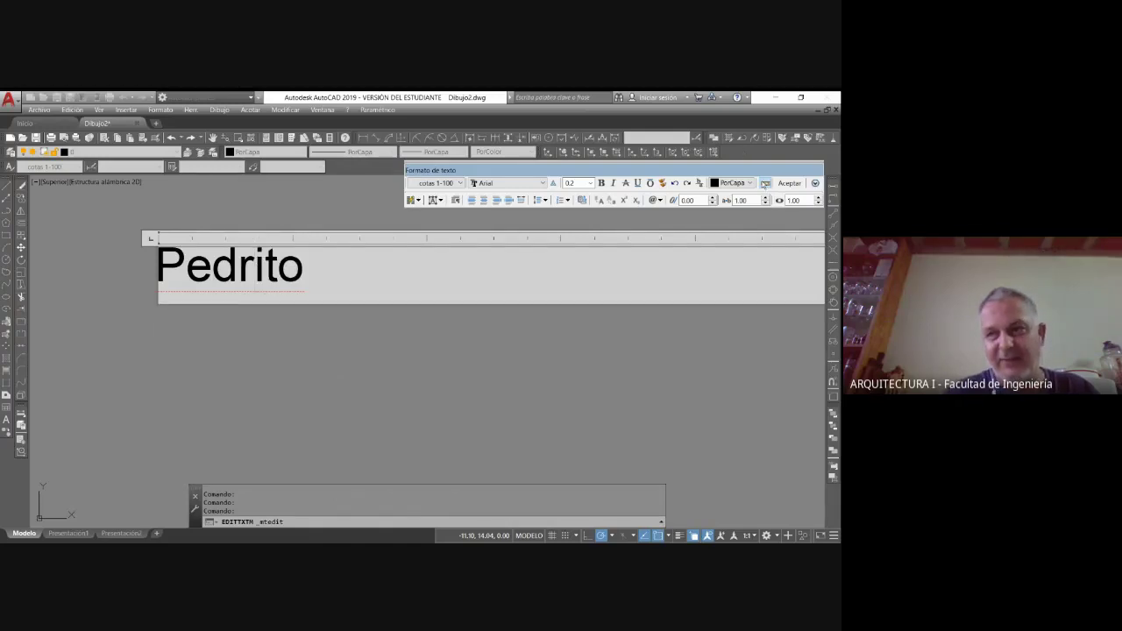
left_click(789, 182)
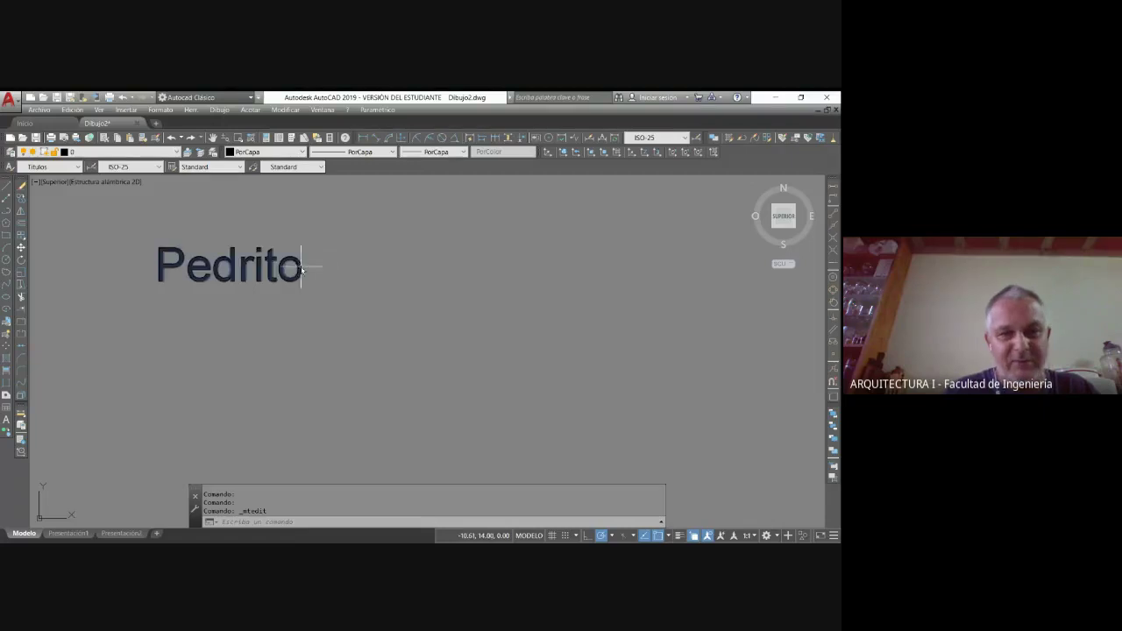
mouse_move(297, 267)
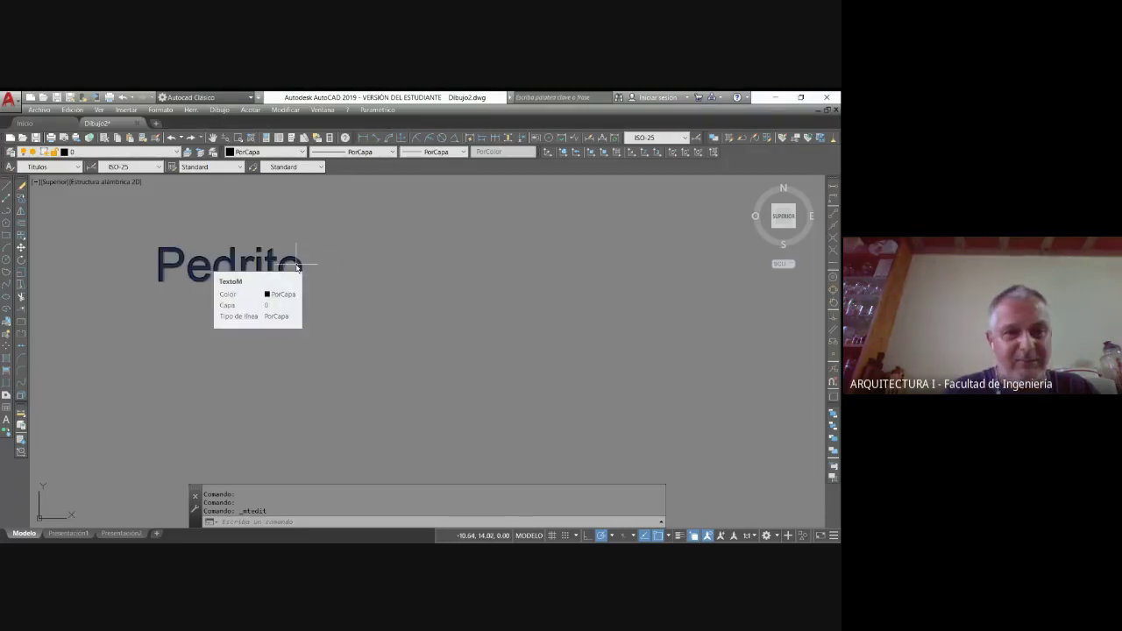
Step: Select the Pedrito text, zoom in on it, and bring up the format options
left_click(298, 265)
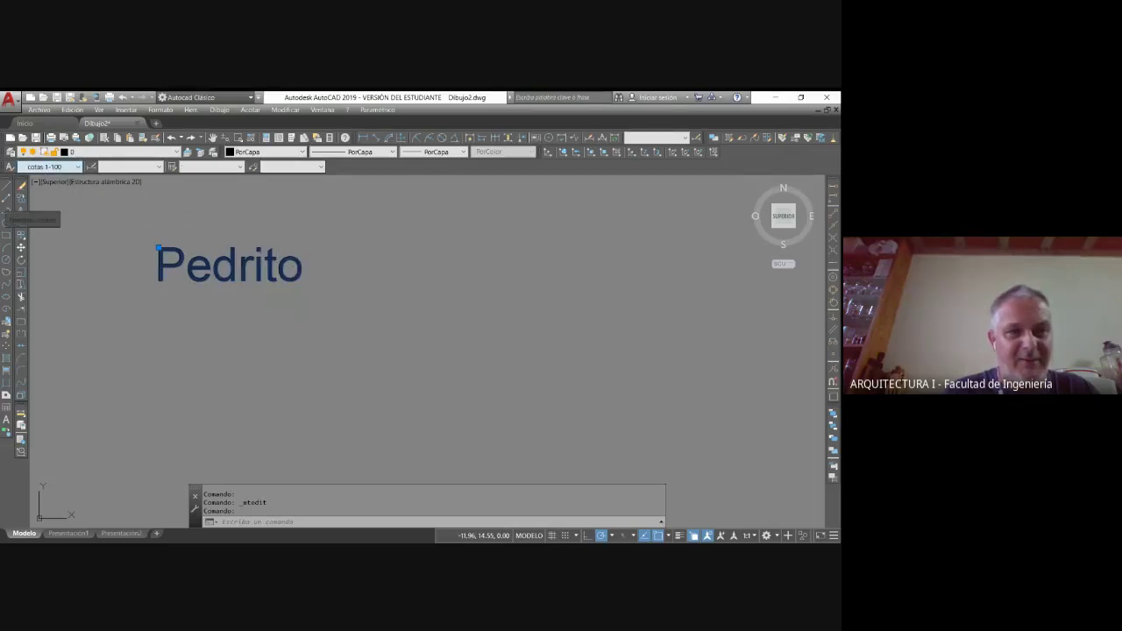
middle_click(53, 223)
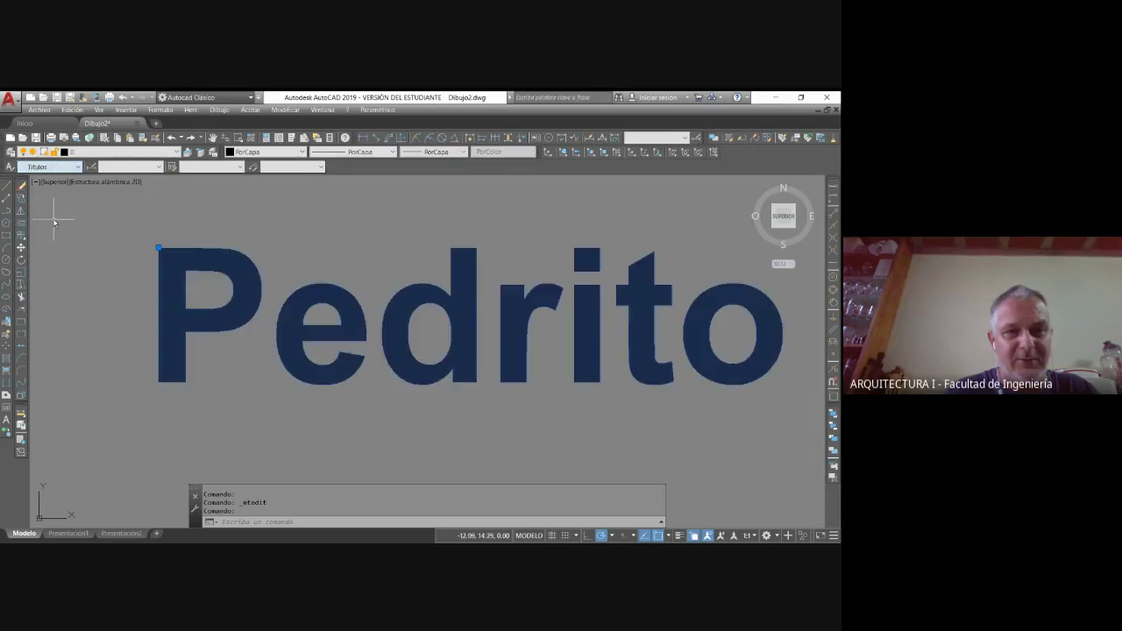
scroll(342, 307, "down", 4)
scroll(344, 313, "down", 4)
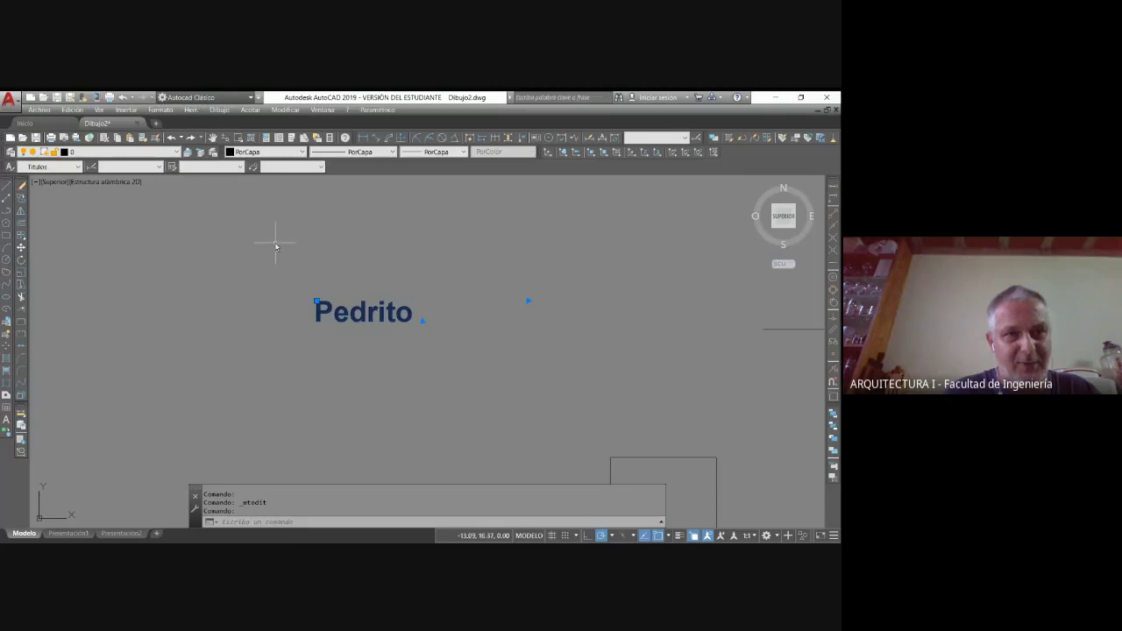
left_click(173, 112)
Step: Set the Títulos text style height to 1.00 and apply it
left_click(203, 219)
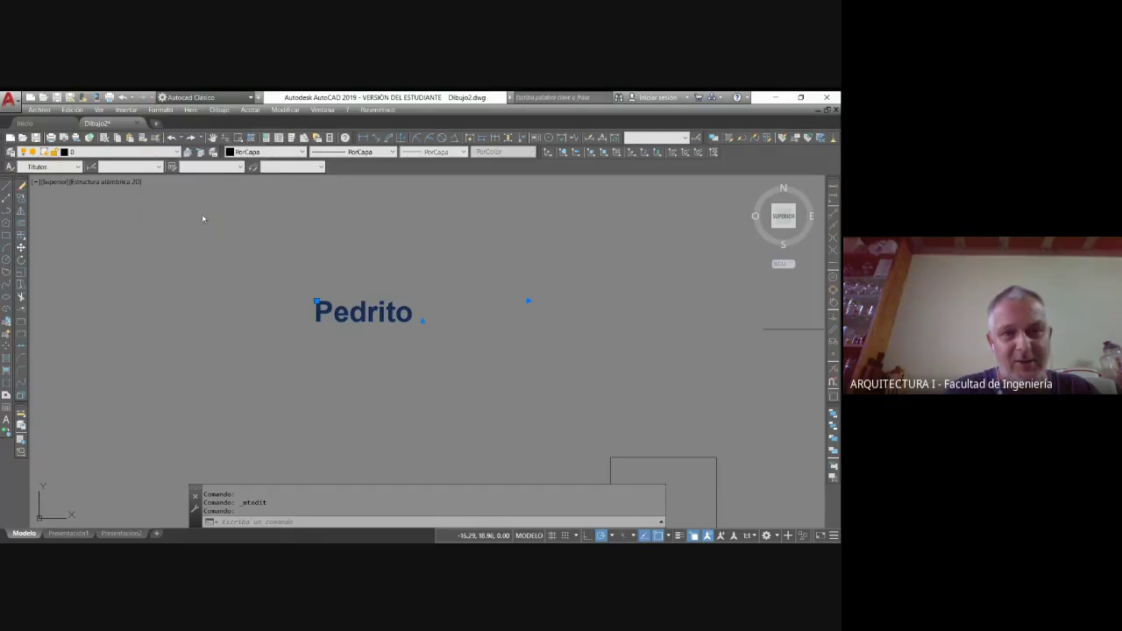
double_click(488, 320)
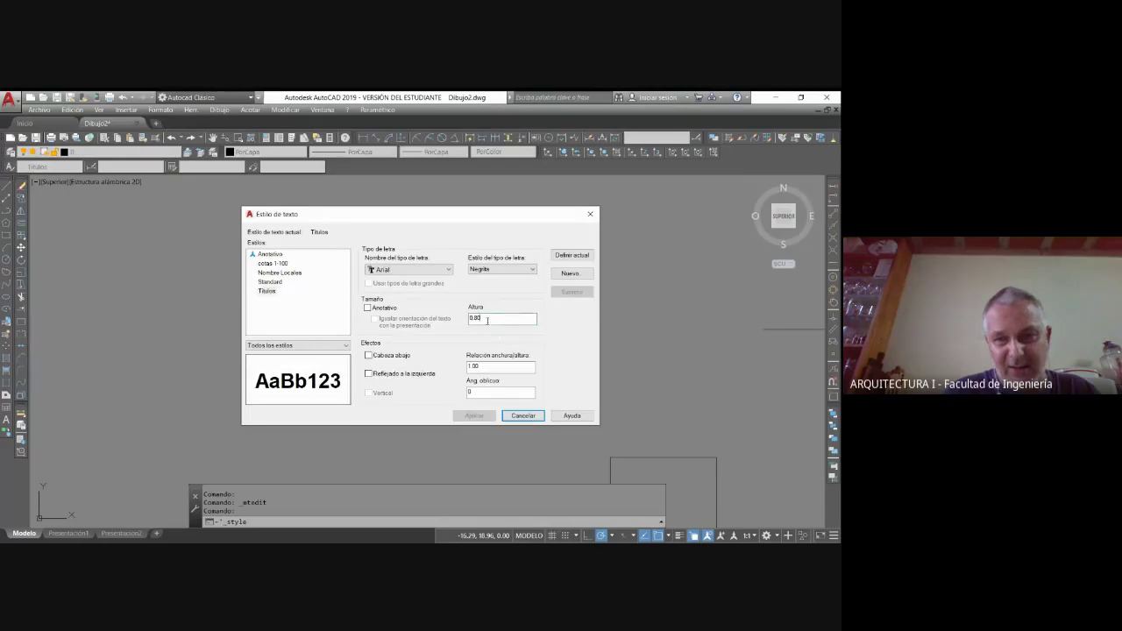
type("1")
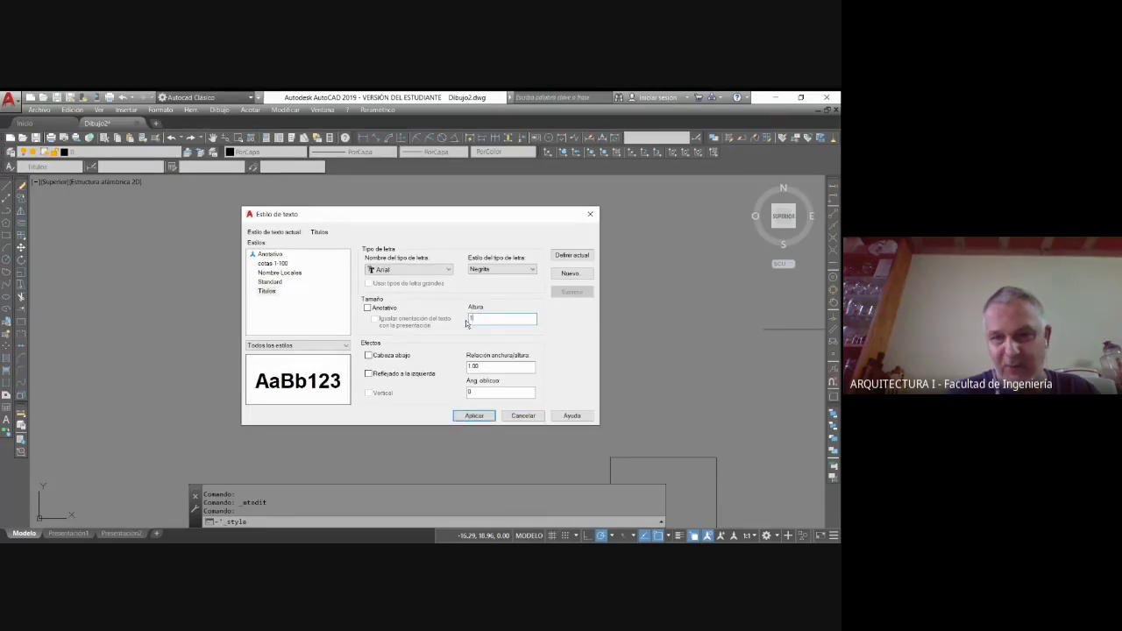
left_click(473, 415)
left_click(523, 415)
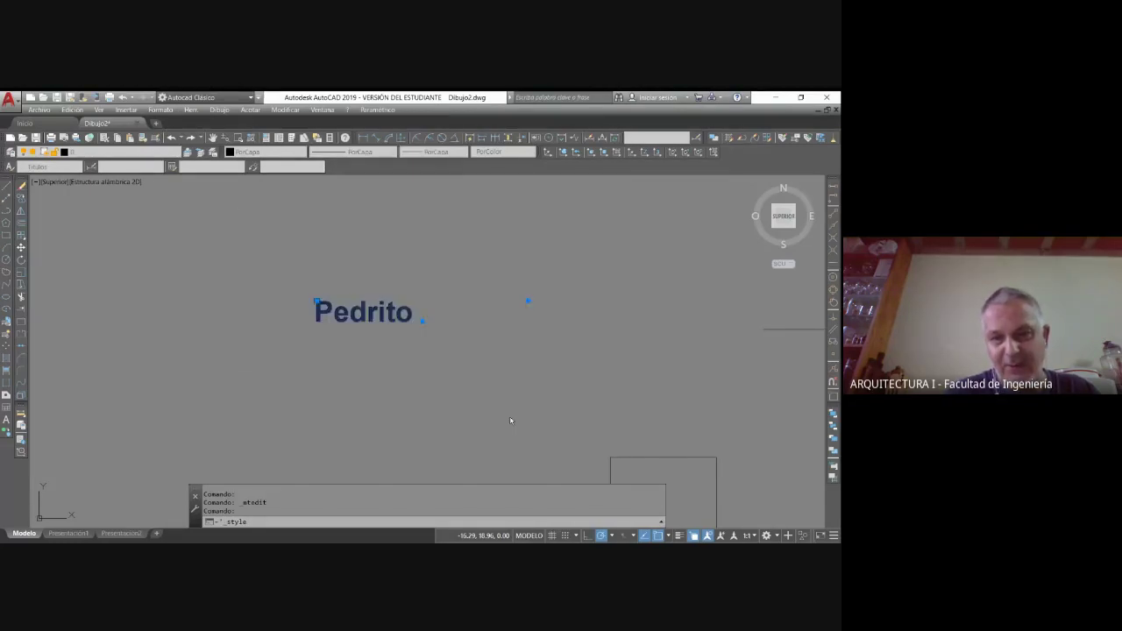
Step: Select the Pedrito text, recheck the Títulos style, then clear the selection
scroll(363, 320, "up", 6)
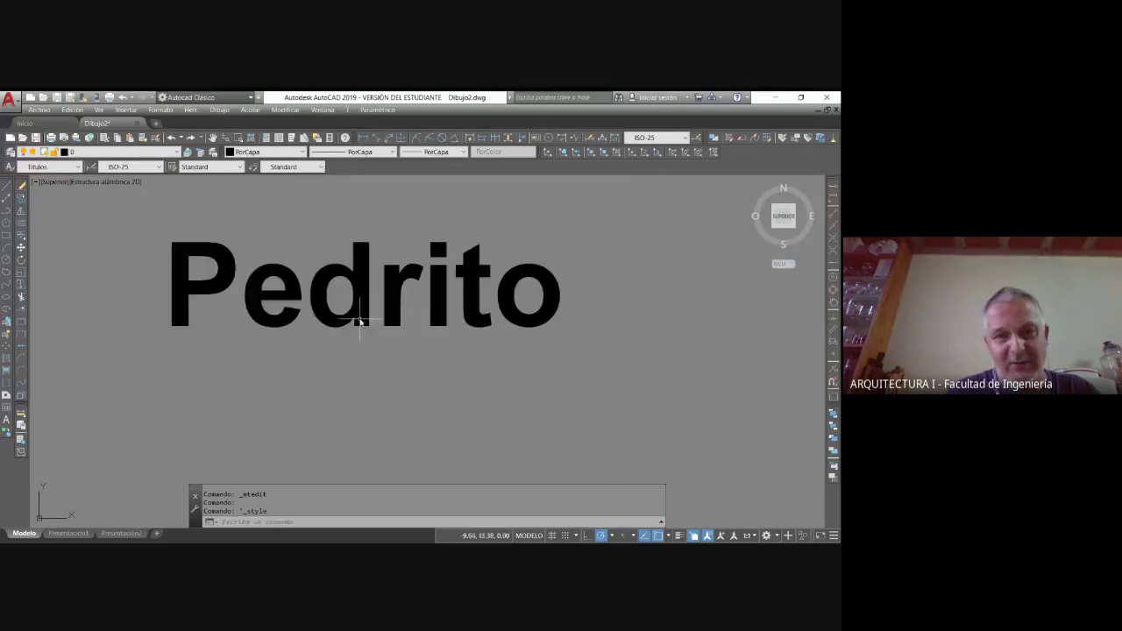
left_click(357, 330)
left_click(319, 301)
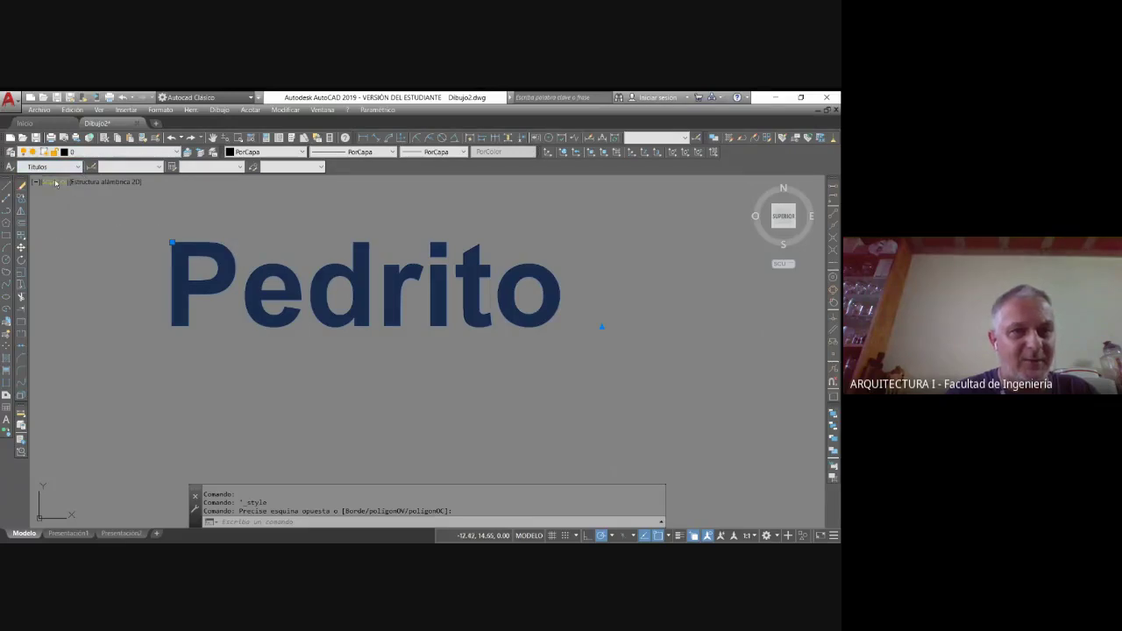
left_click(11, 168)
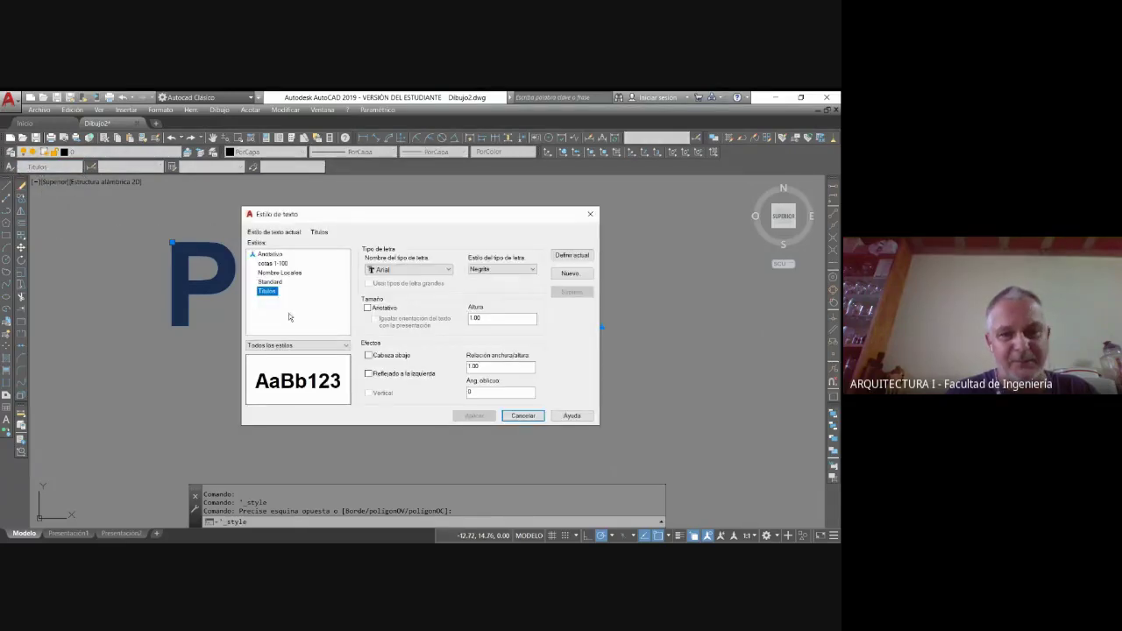
left_click(523, 416)
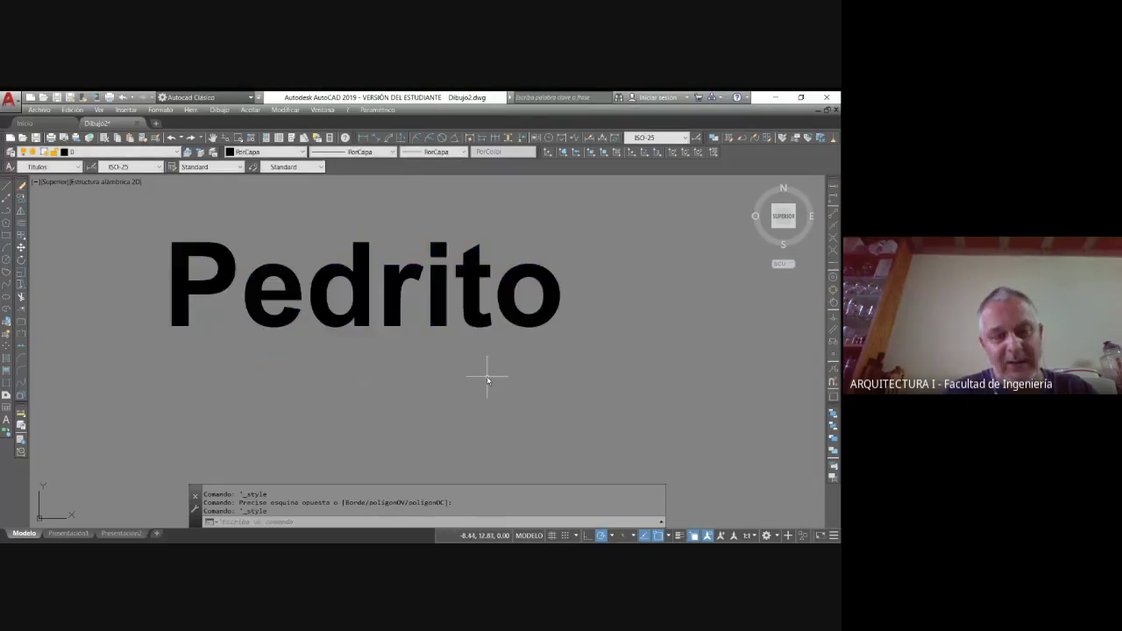
scroll(487, 380, "down", 5)
key("Escape")
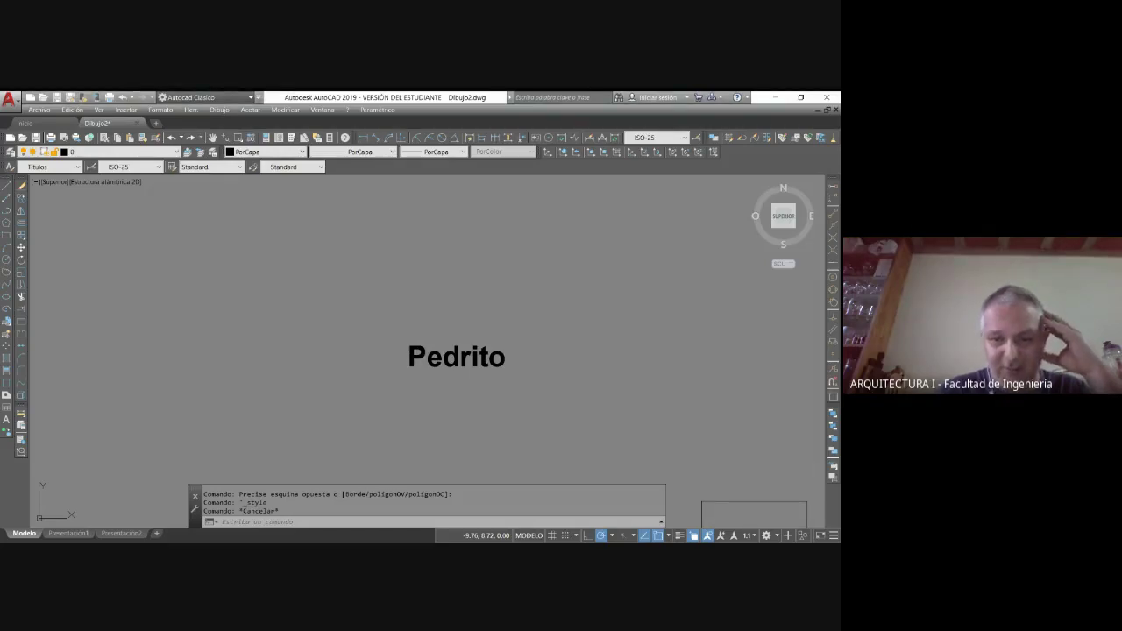
scroll(309, 369, "down", 4)
Step: Scroll to view the Local Eugenio floor plan on the Presentación1 layout
scroll(309, 369, "down", 4)
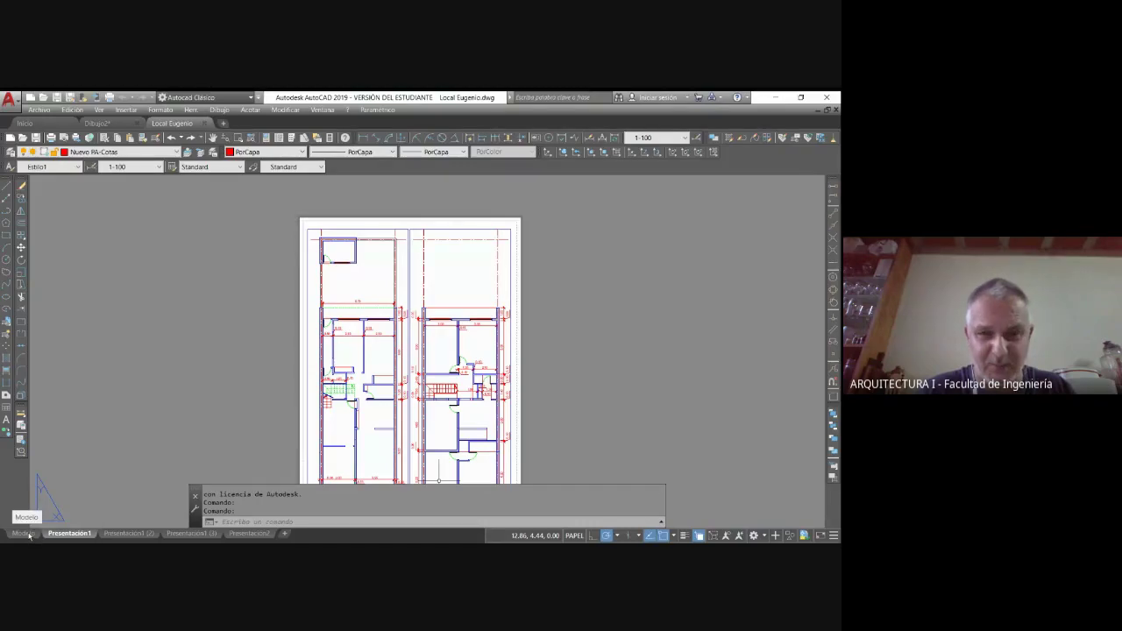
Step: Switch Local Eugenio to the Modelo tab, then zoom in and back out on the plan
left_click(26, 534)
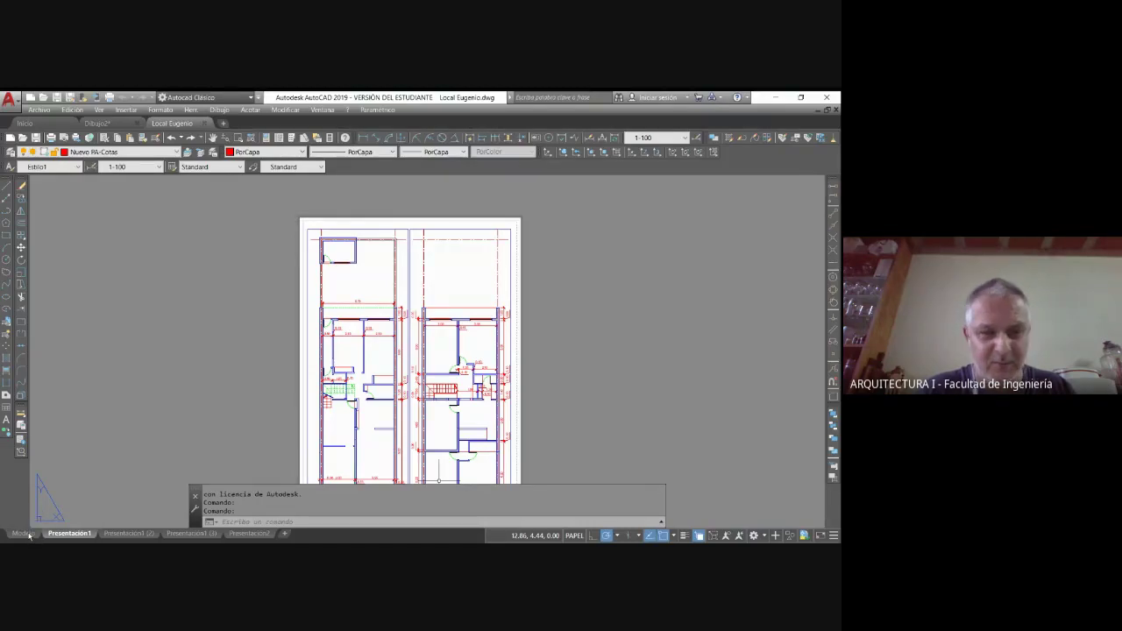
scroll(295, 390, "up", 2)
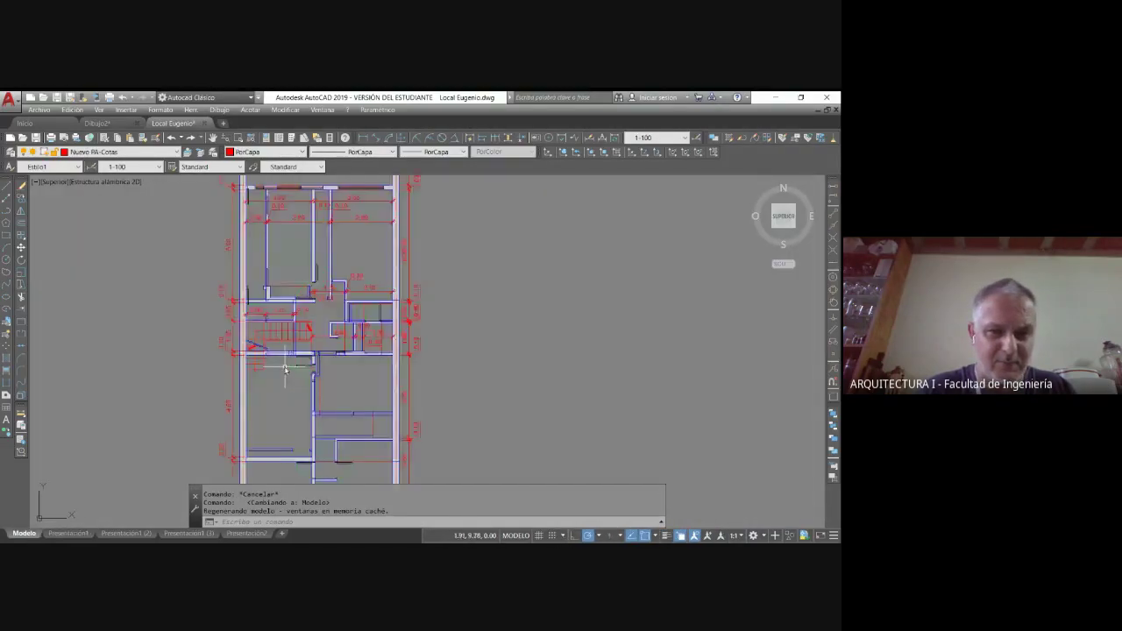
scroll(290, 382, "up", 2)
scroll(197, 328, "up", 2)
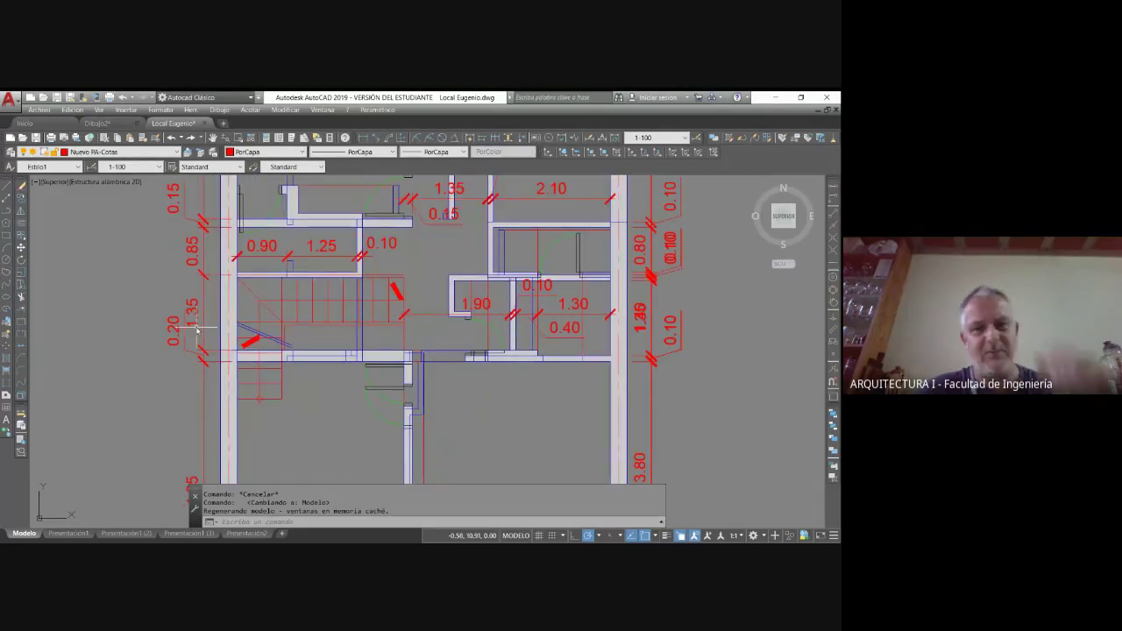
scroll(197, 328, "down", 4)
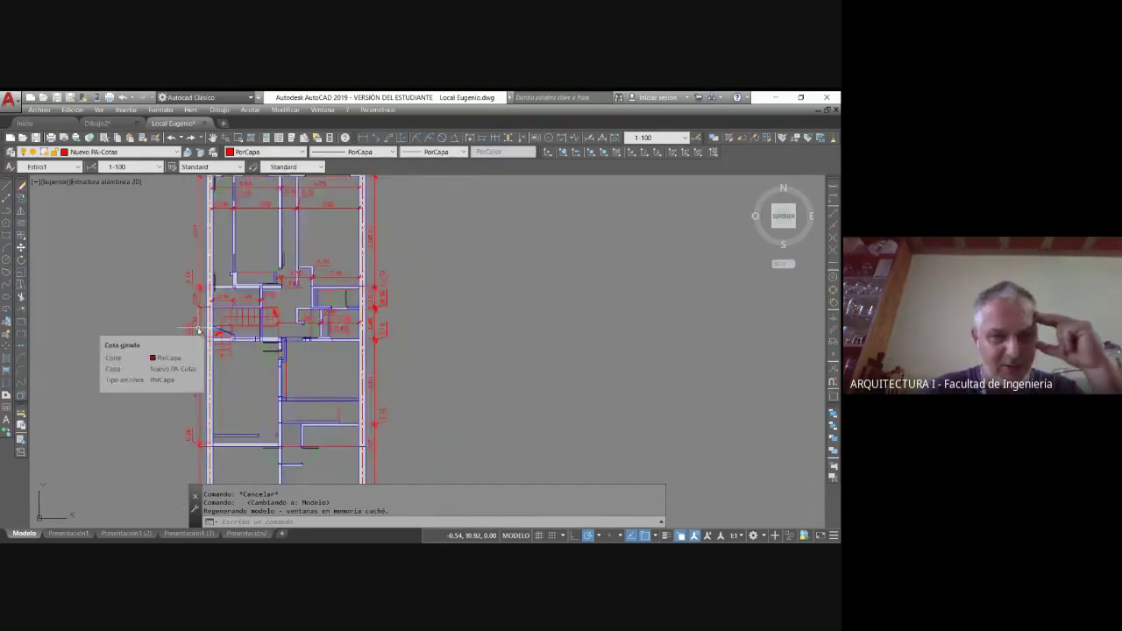
scroll(198, 330, "down", 5)
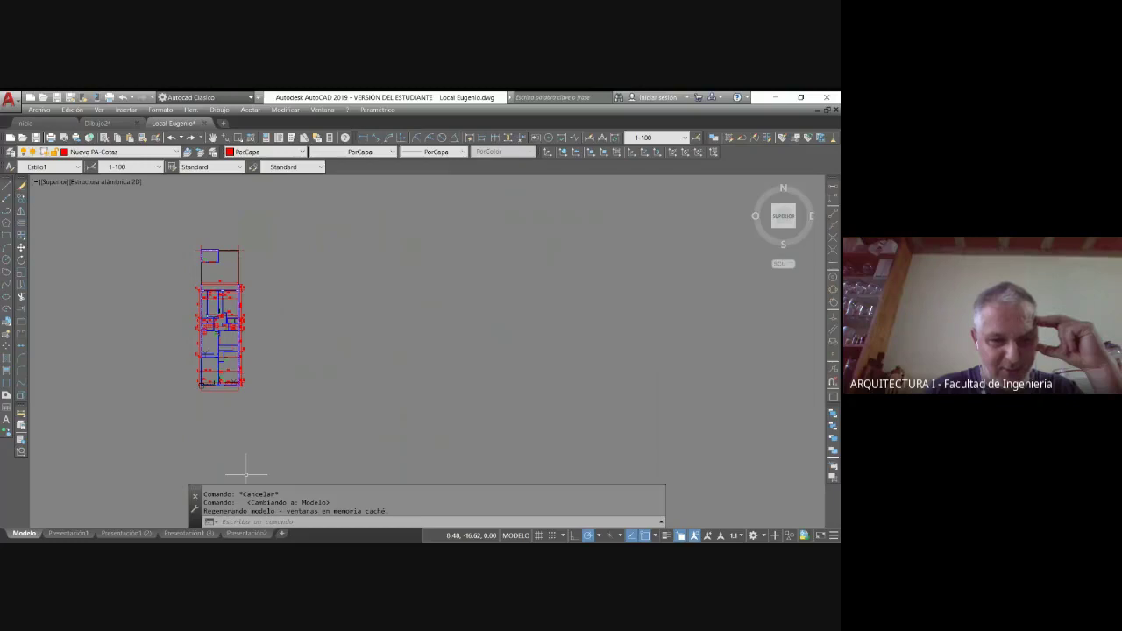
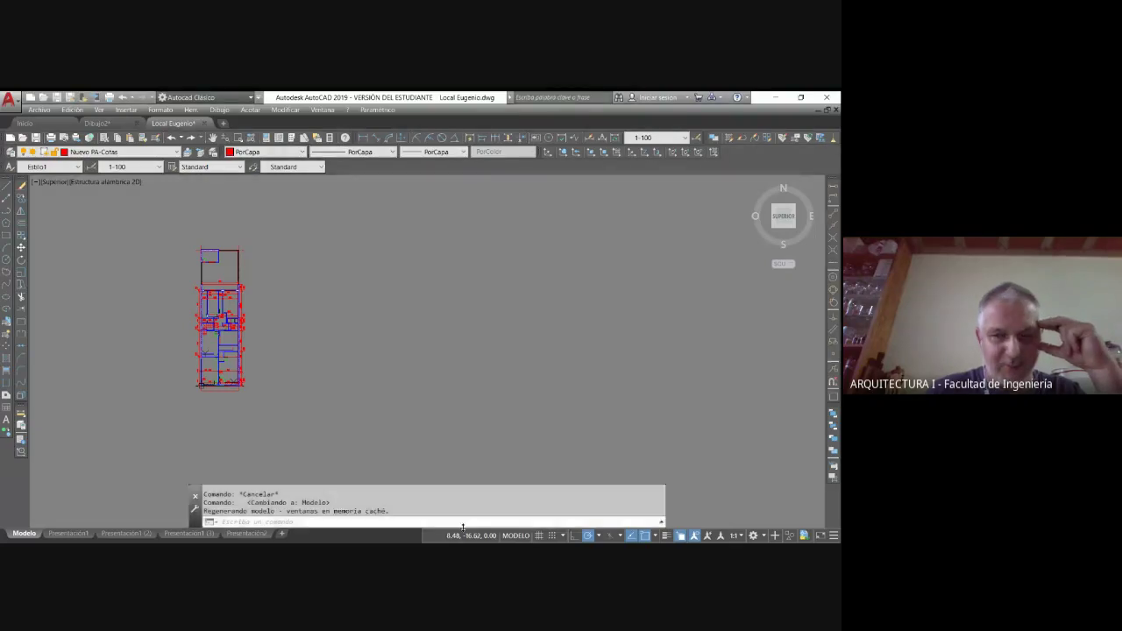
Step: Zoom in and back out around the Local Eugenio floor plan
scroll(179, 311, "up", 5)
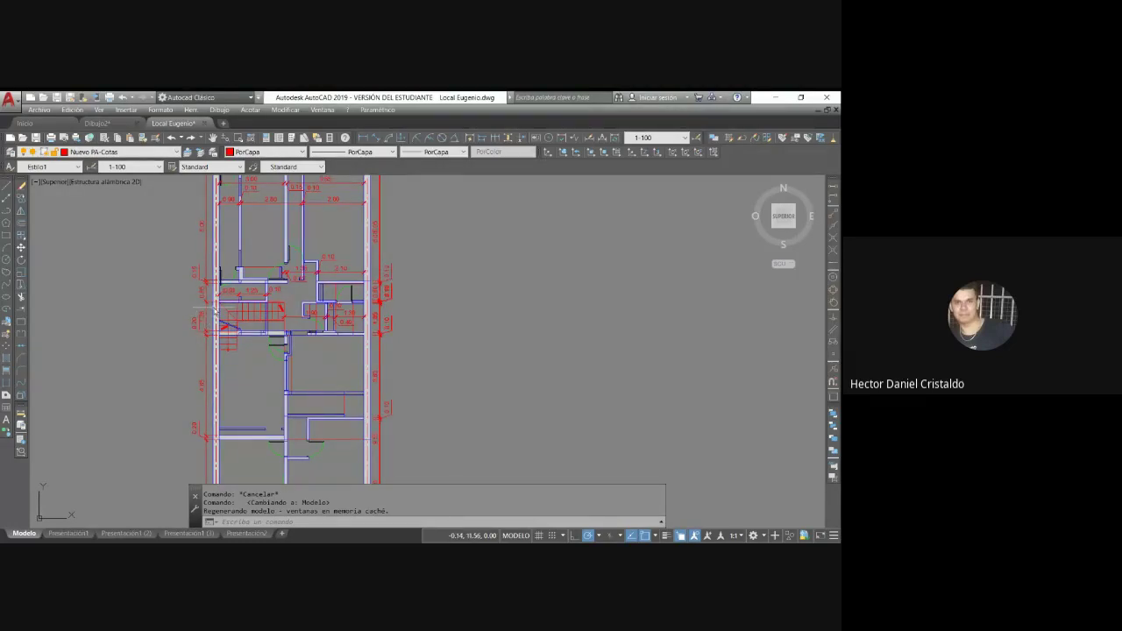
scroll(215, 309, "up", 5)
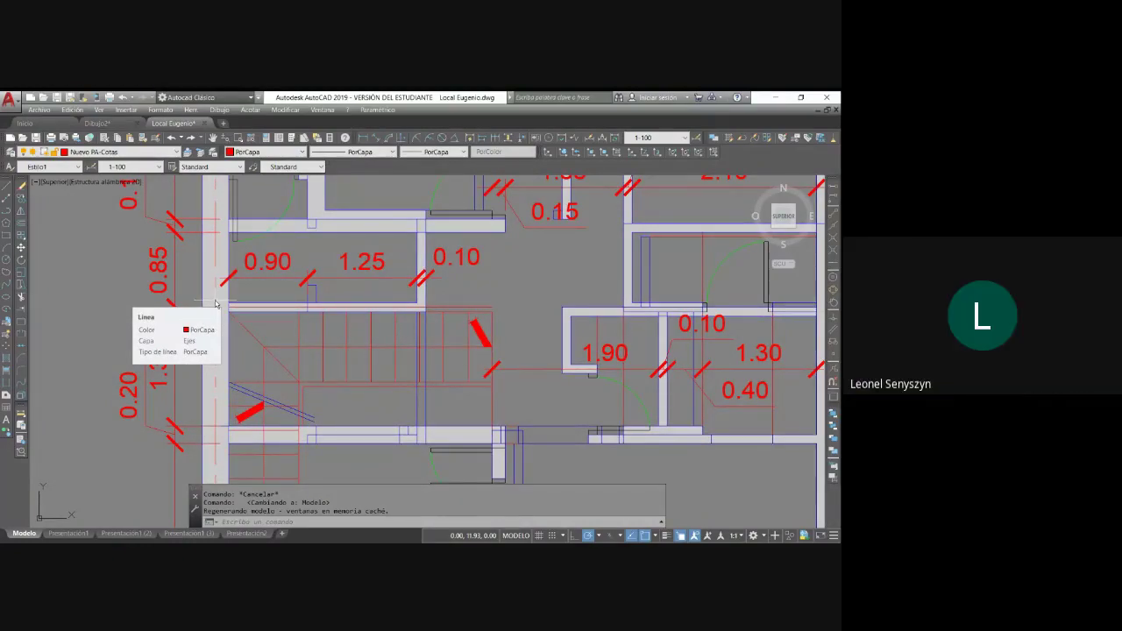
scroll(280, 304, "down", 4)
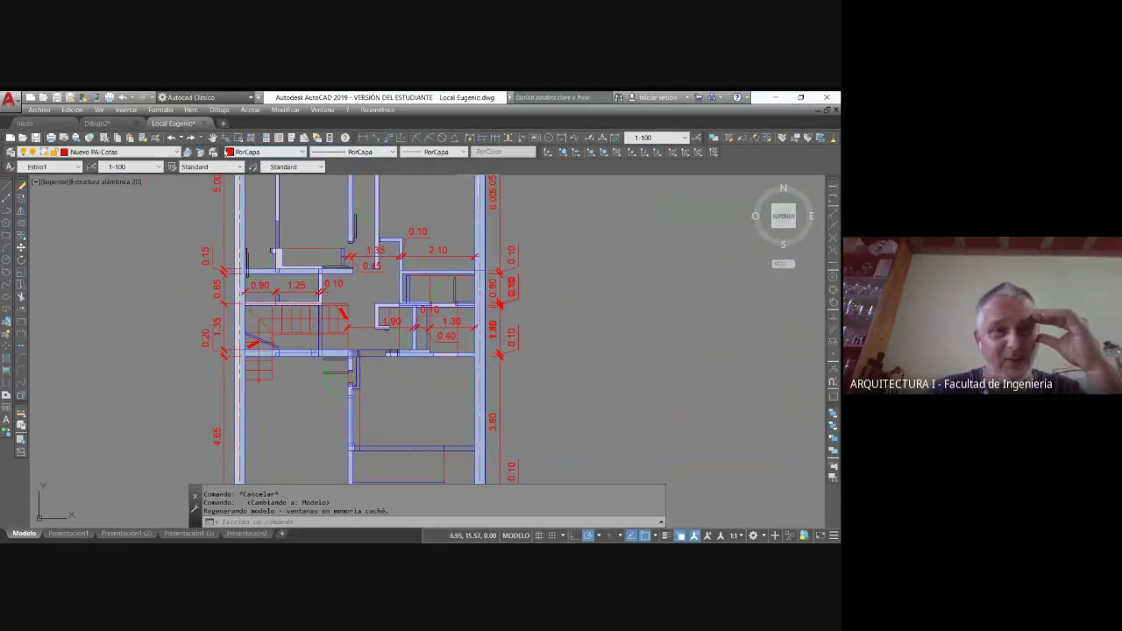
scroll(315, 282, "down", 3)
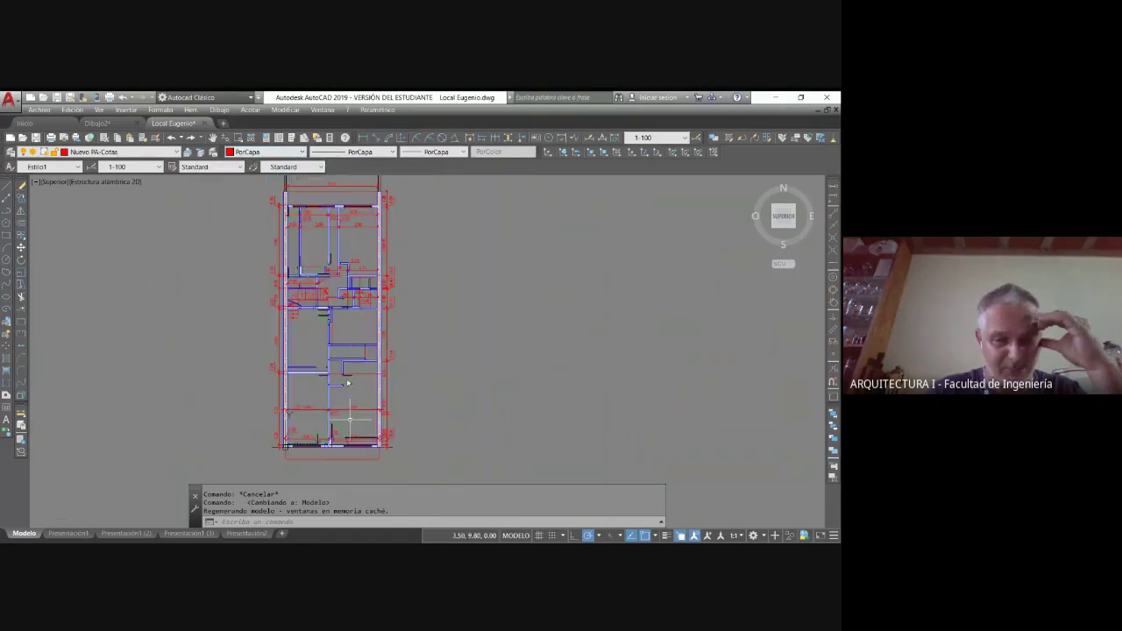
Step: Switch to Dibujo2, zoom in on the small rectangle and select its top edge
left_click(97, 122)
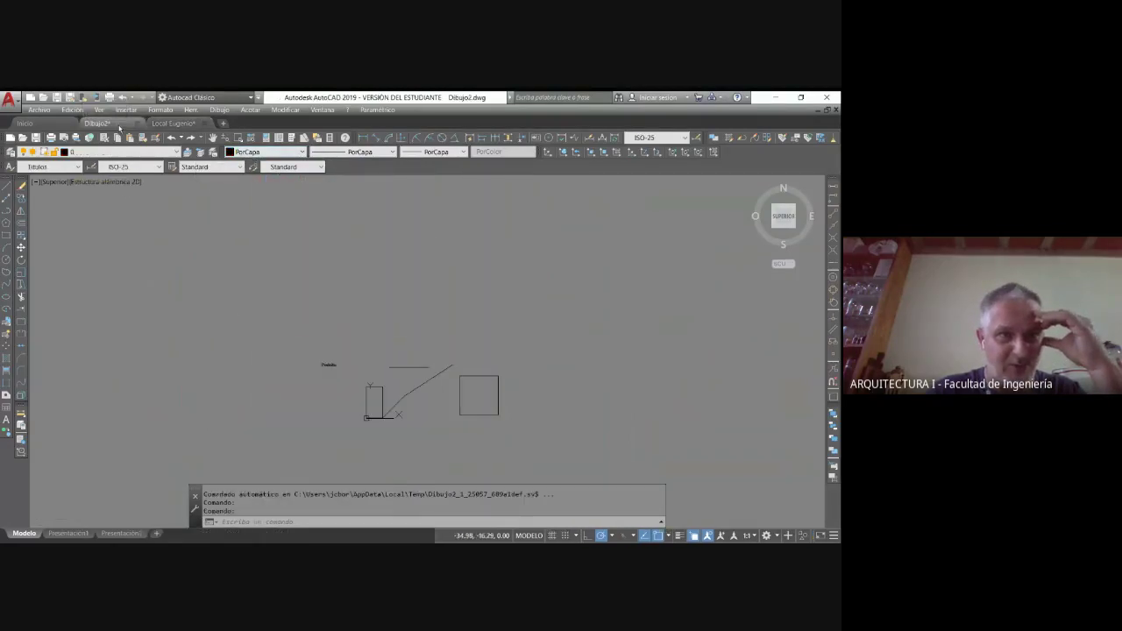
scroll(380, 388, "up", 3)
scroll(375, 389, "up", 2)
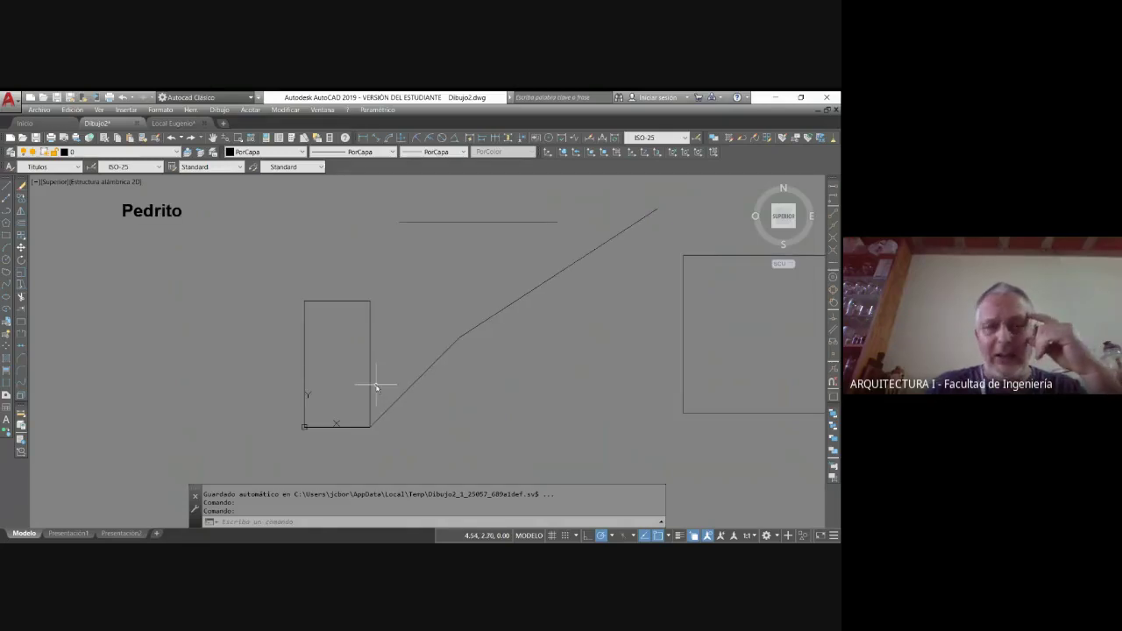
left_click(336, 300)
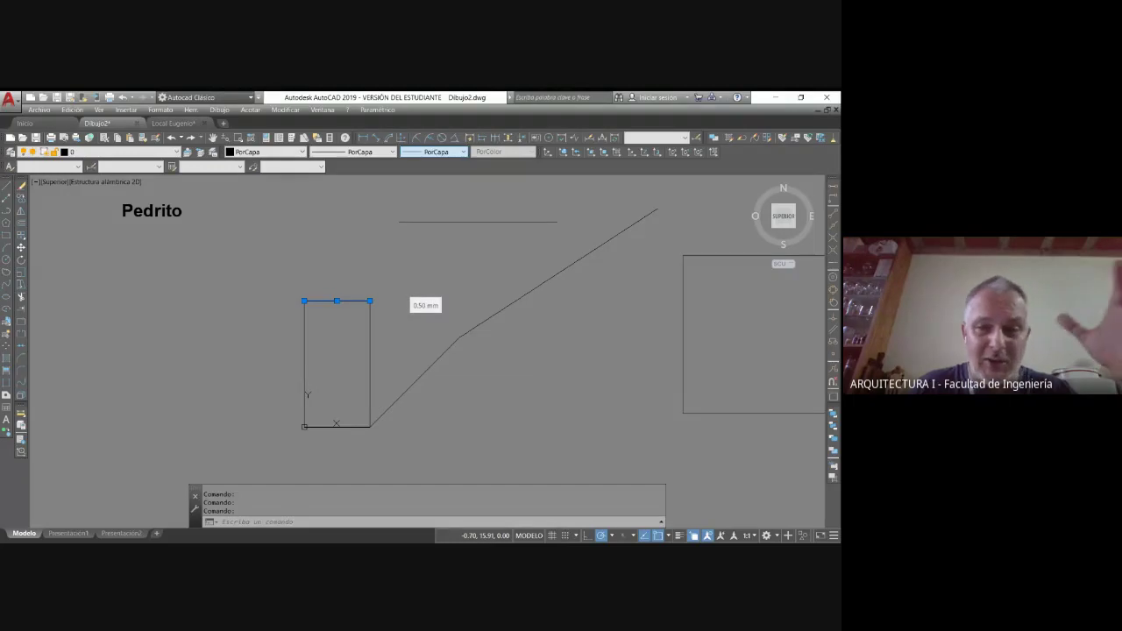
Step: Give the rectangle's top edge a 0.50 mm lineweight and check the heavier line
left_click(420, 306)
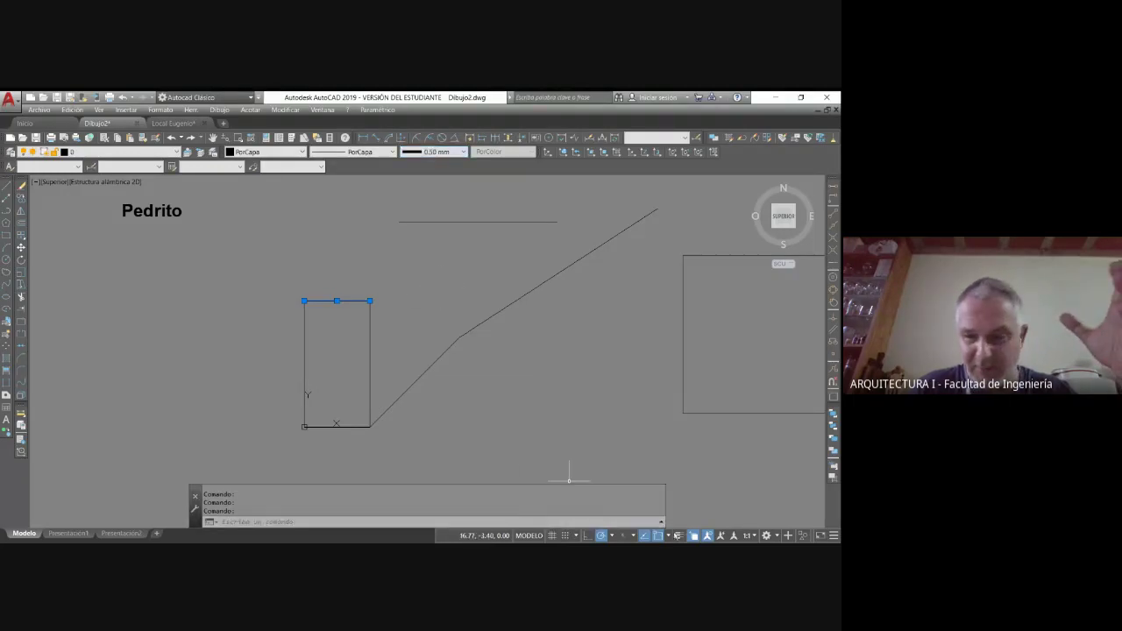
key("Escape")
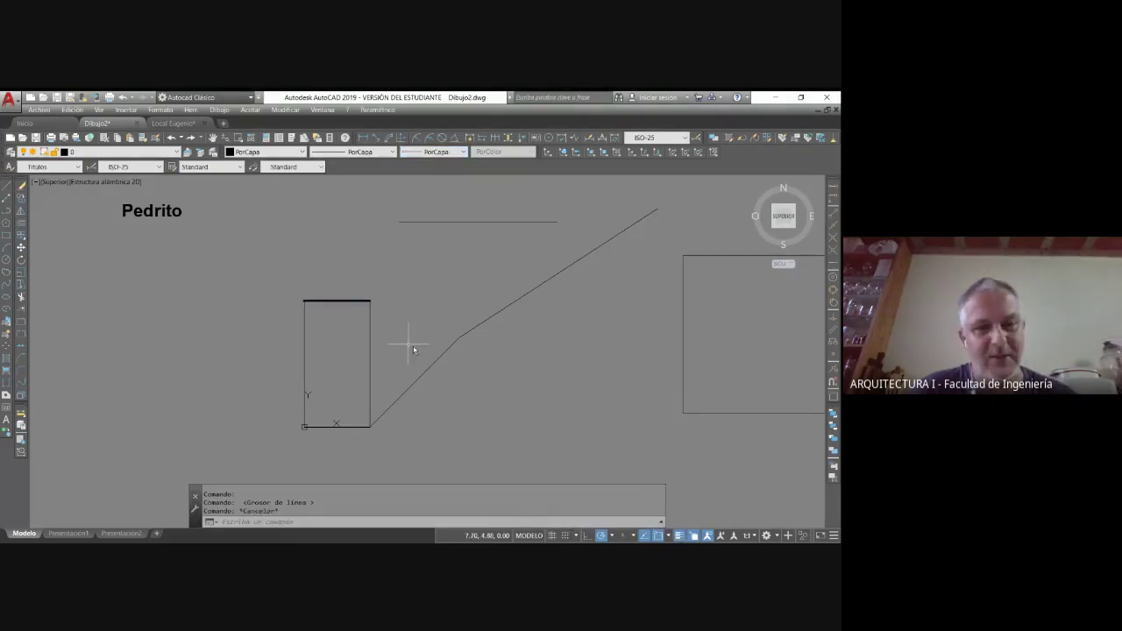
scroll(326, 298, "up", 3)
scroll(326, 298, "down", 1)
scroll(326, 298, "down", 2)
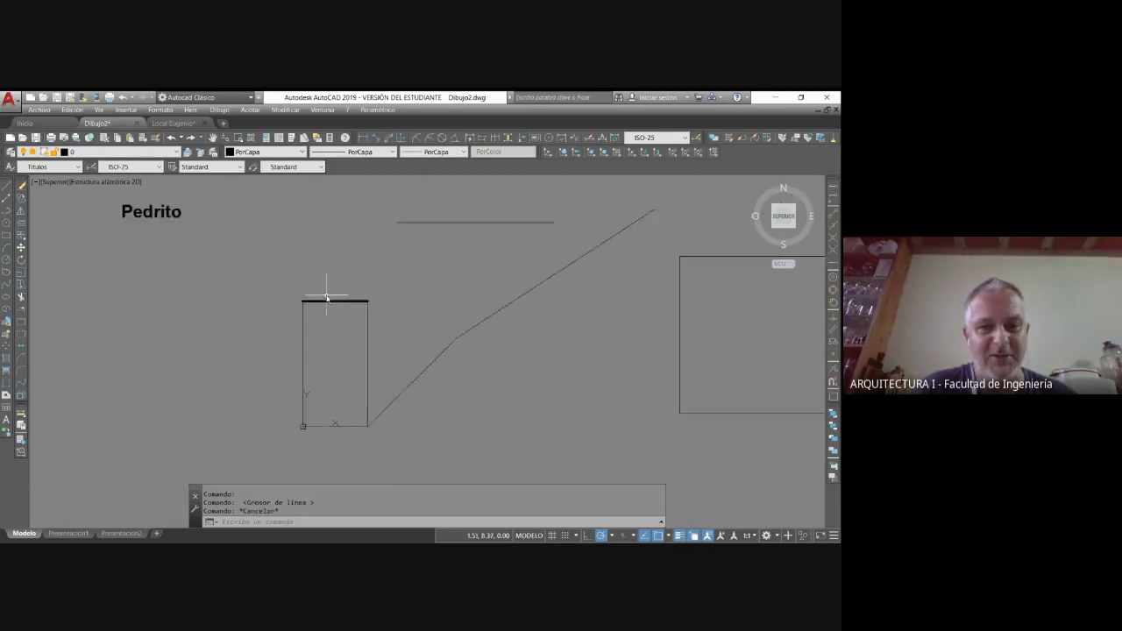
scroll(327, 298, "up", 4)
scroll(326, 298, "up", 4)
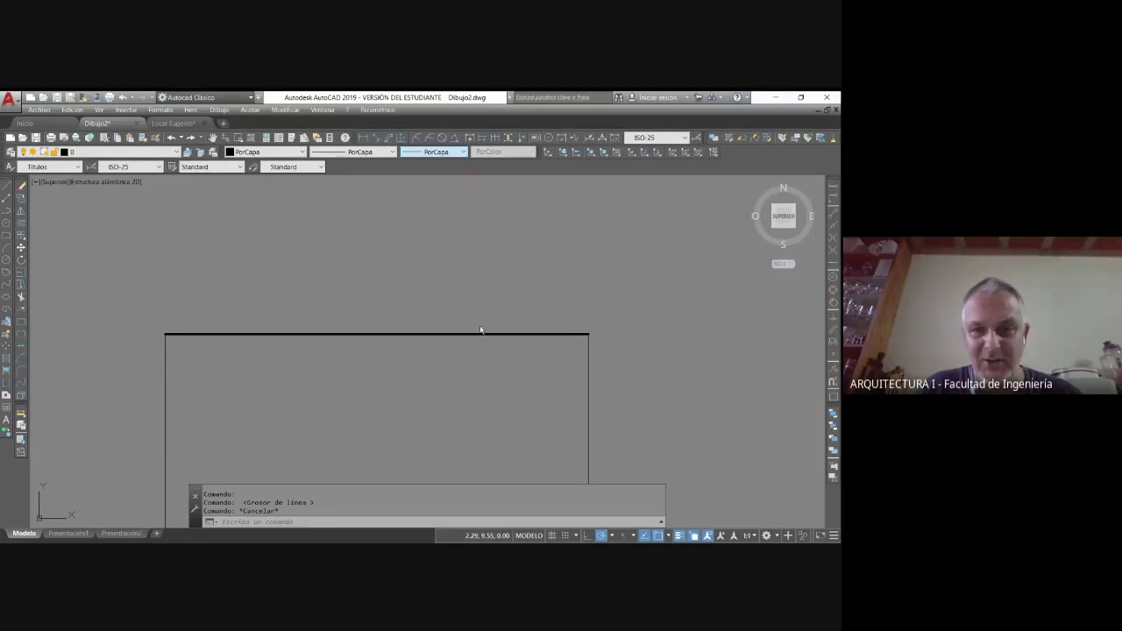
Step: Set the rectangle's right side to a 0.25 mm lineweight
left_click(608, 370)
left_click(556, 375)
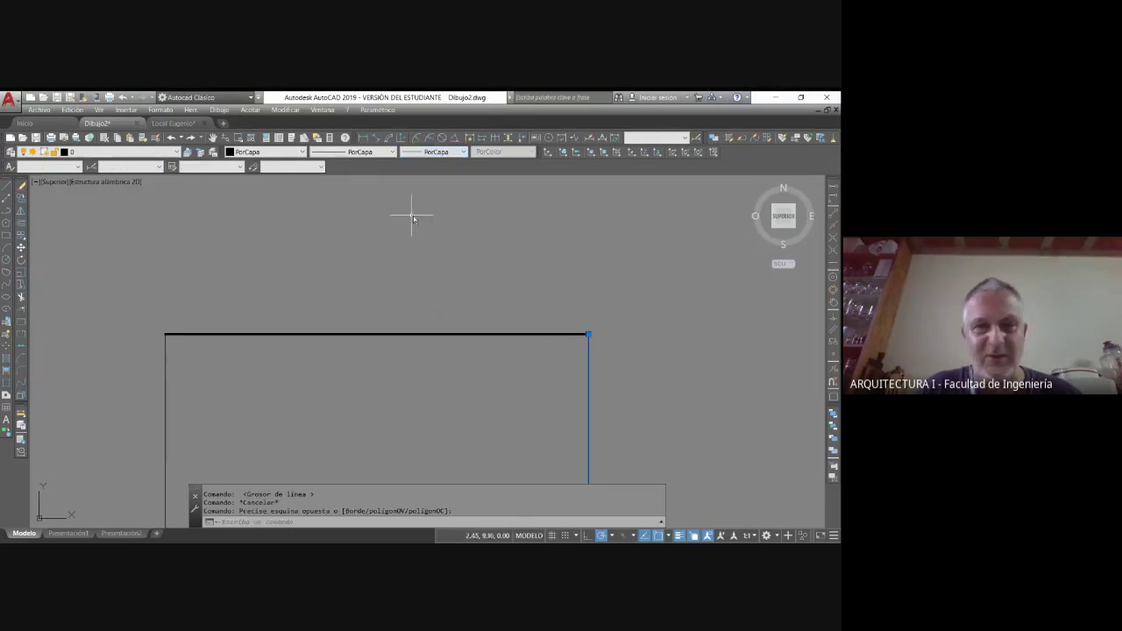
left_click(392, 156)
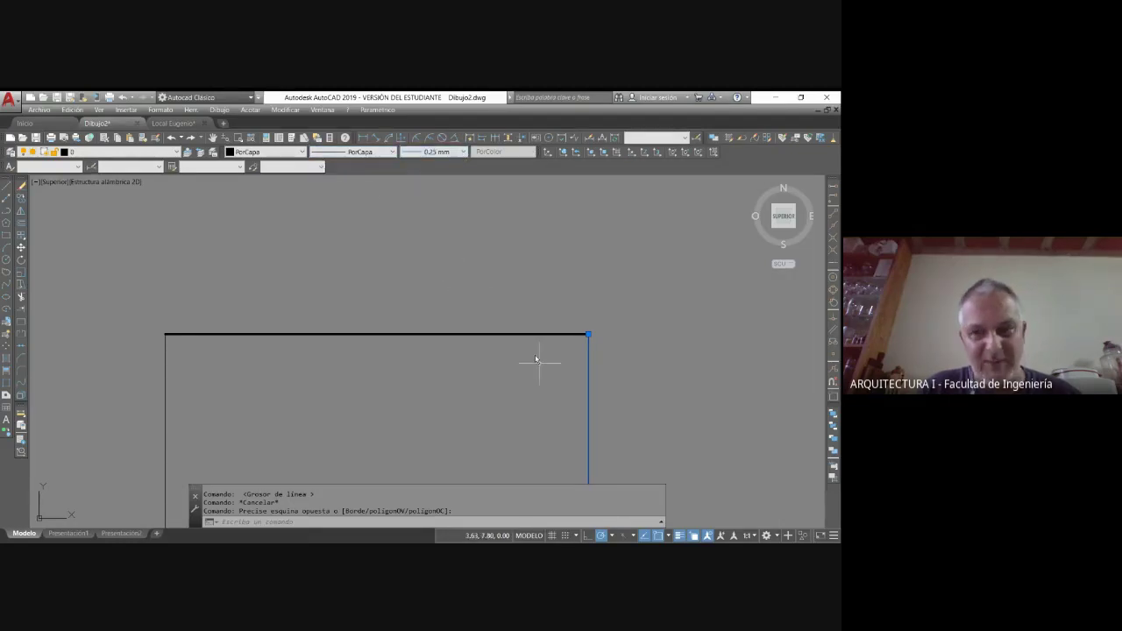
scroll(545, 331, "down", 2)
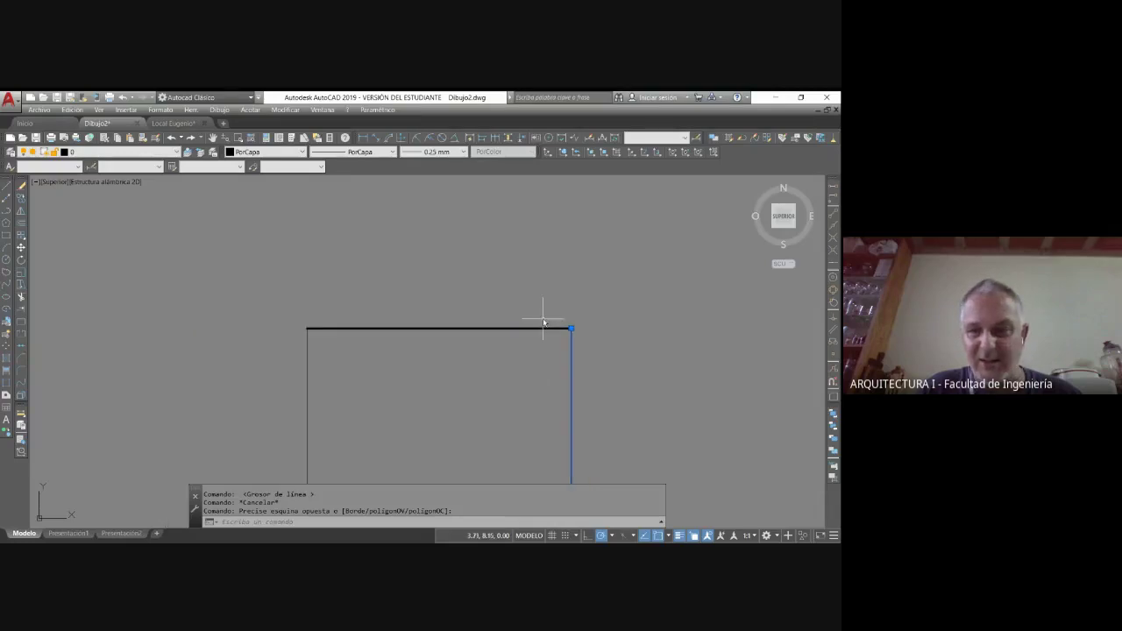
scroll(546, 329, "down", 2)
key("Escape")
Step: Reselect the rectangle outline to compare its edge lineweights
scroll(565, 332, "up", 3)
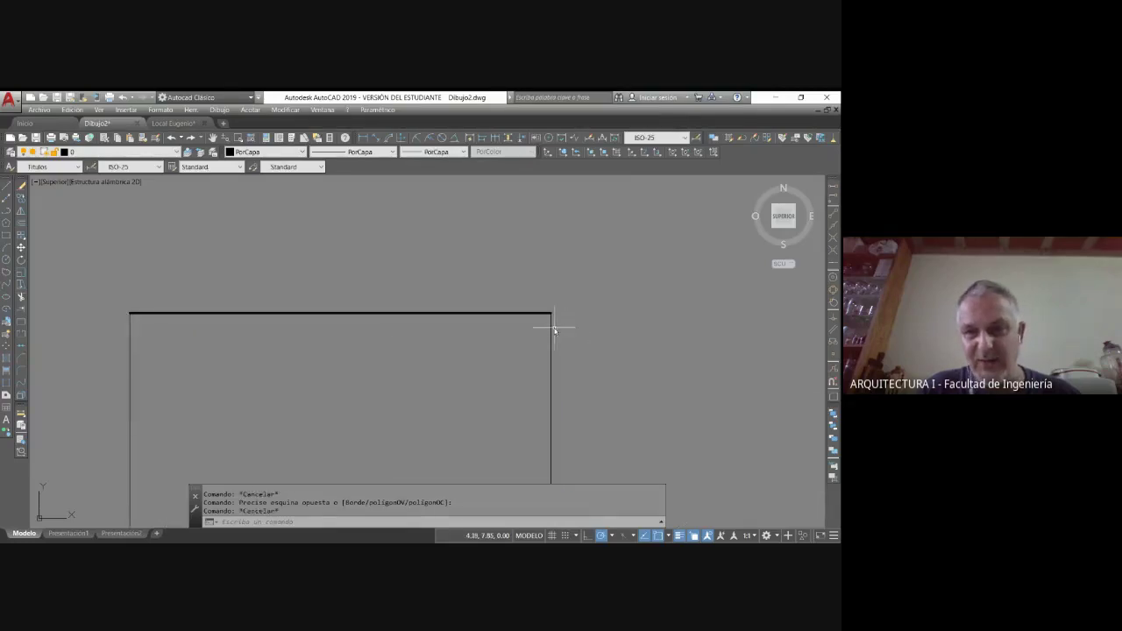
scroll(551, 326, "up", 3)
scroll(551, 318, "up", 2)
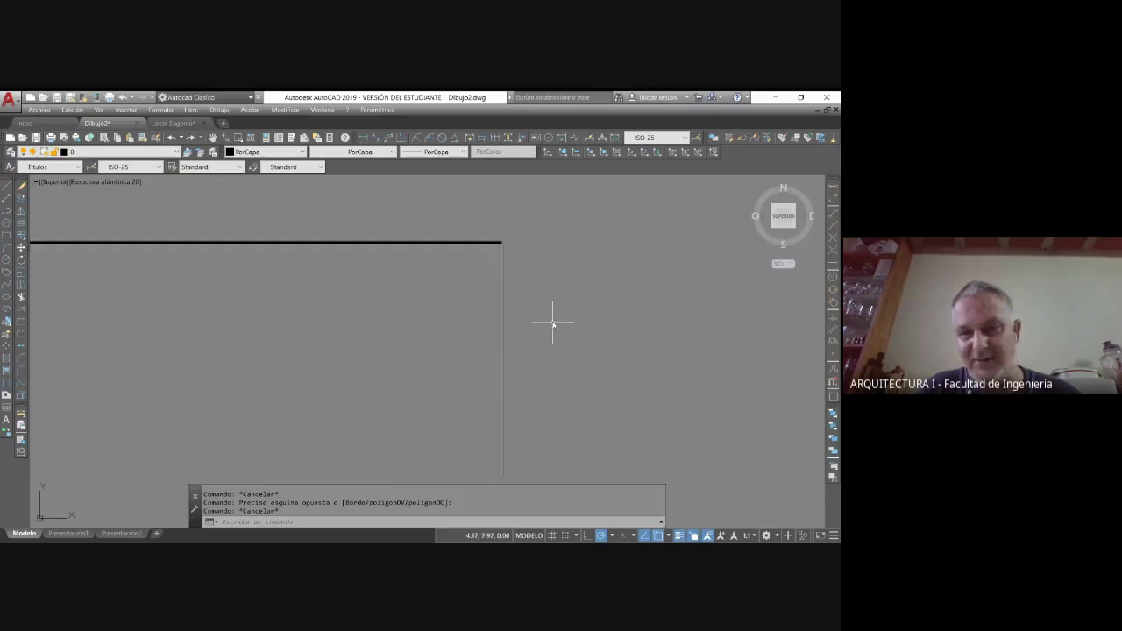
scroll(494, 289, "up", 2)
scroll(485, 277, "down", 3)
left_click(485, 277)
left_click(426, 268)
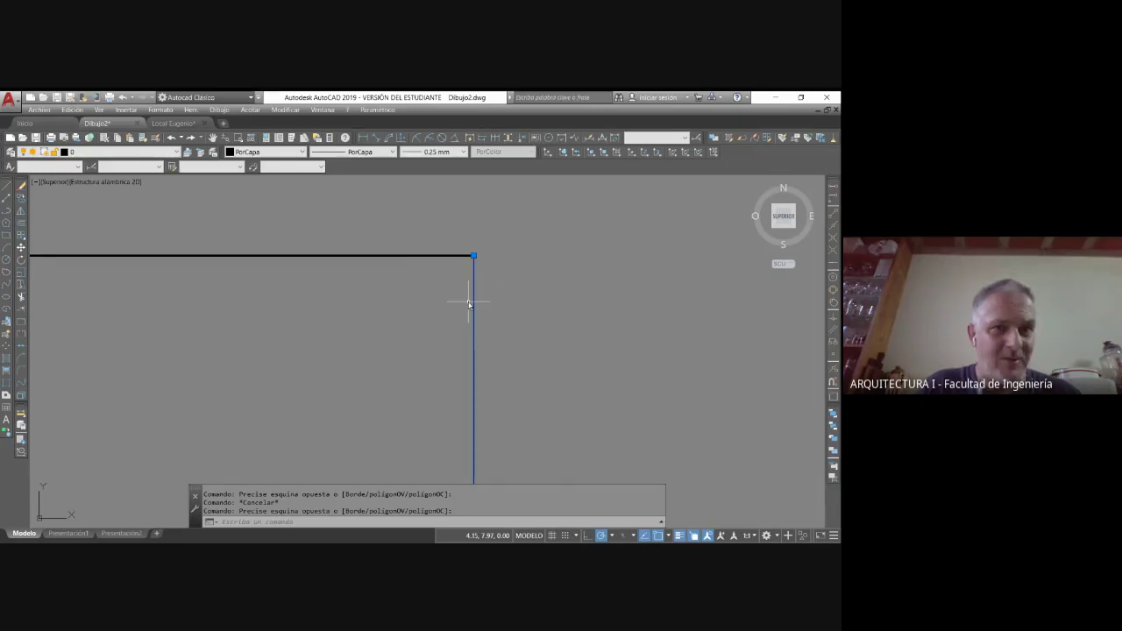
scroll(469, 304, "down", 5)
scroll(469, 304, "down", 1)
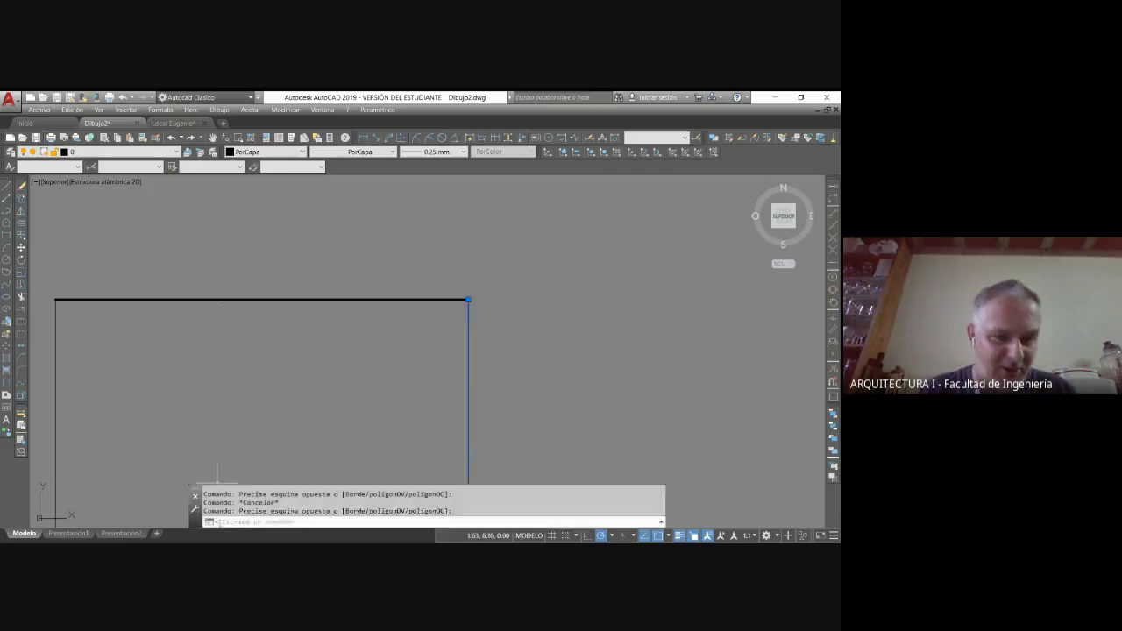
left_click(172, 124)
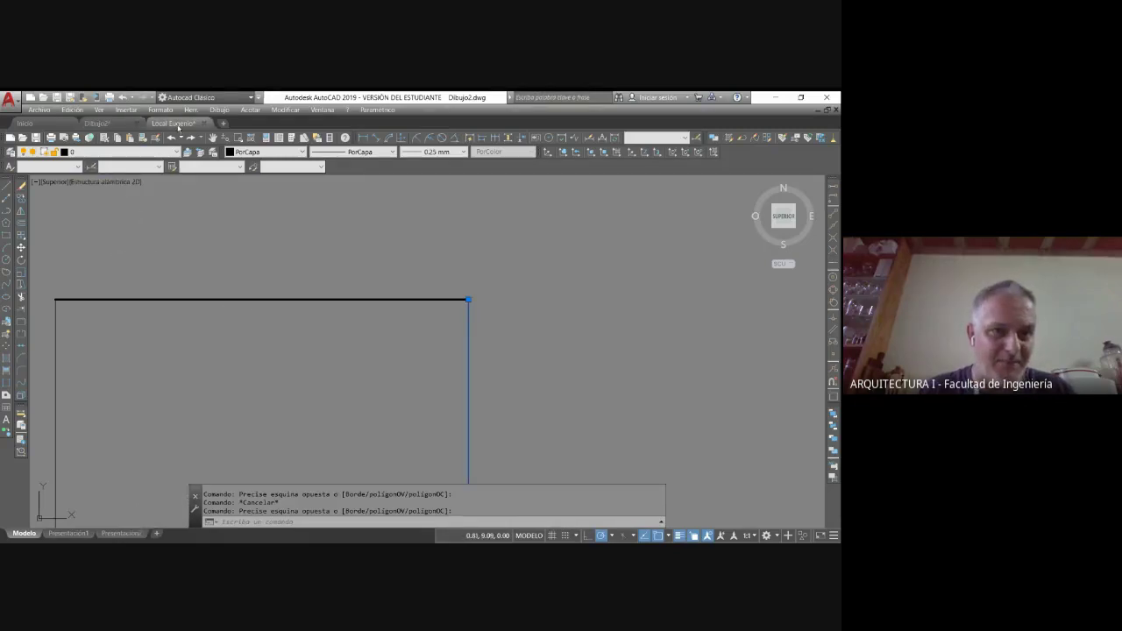
scroll(292, 303, "up", 4)
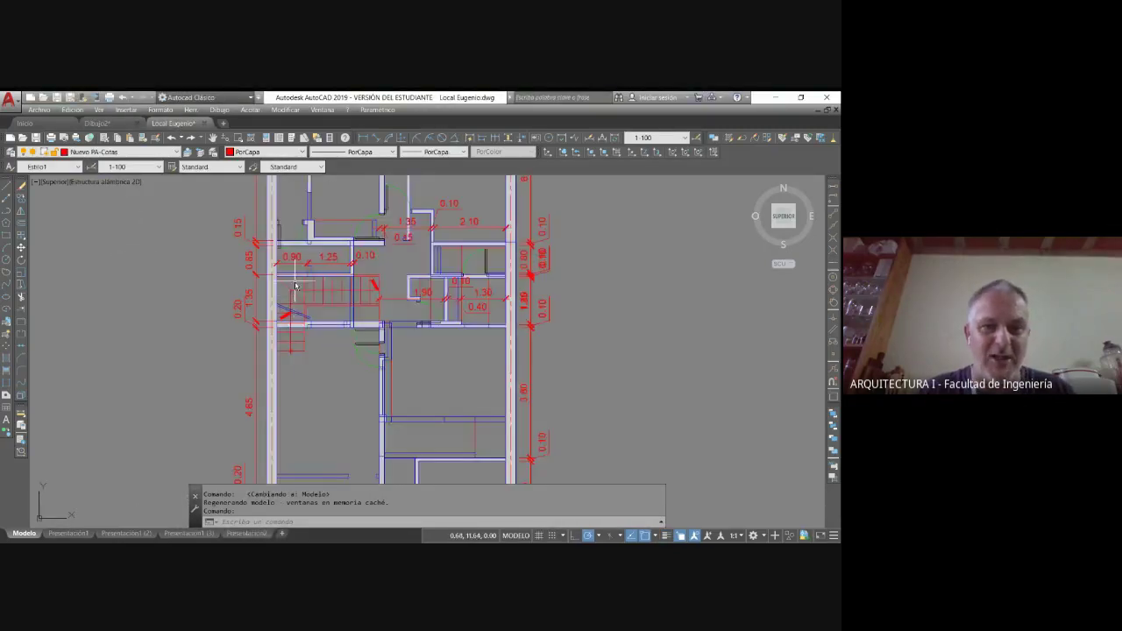
scroll(293, 290, "up", 3)
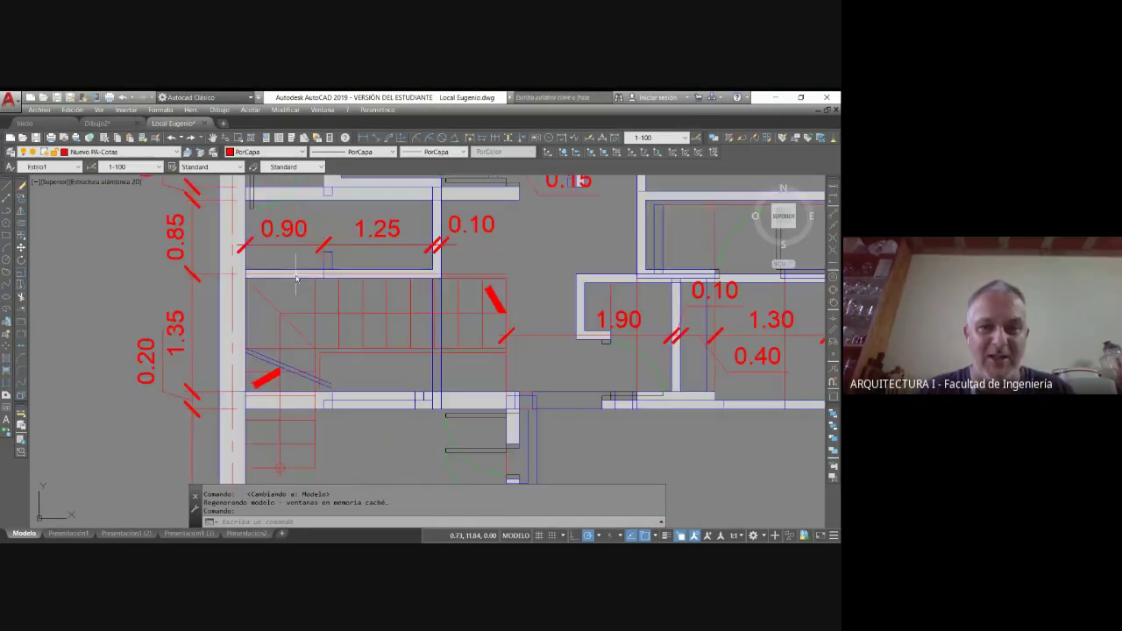
left_click(242, 330)
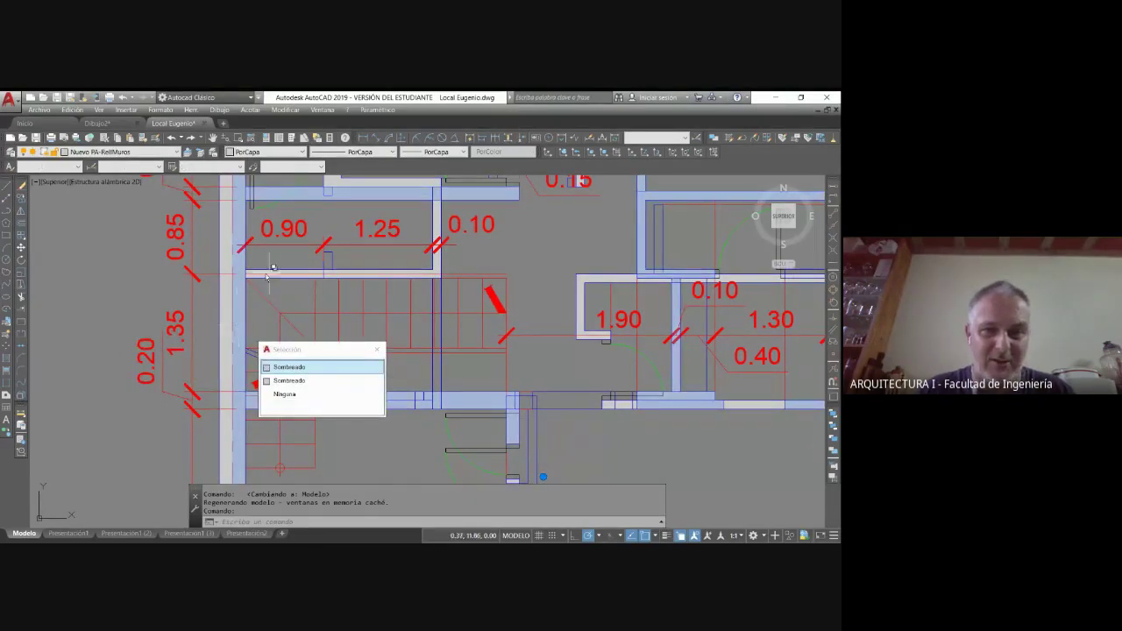
key("Escape")
scroll(383, 353, "down", 5)
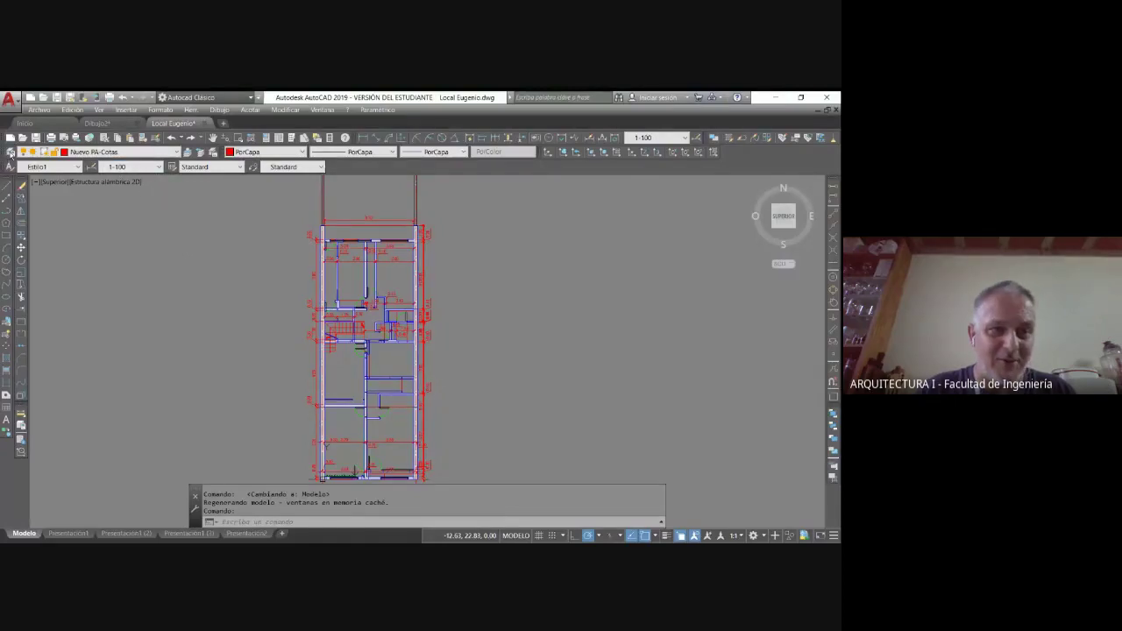
Step: Browse the Exist layers in Layer Properties and make Exist PB-Proyecciones current
left_click(11, 152)
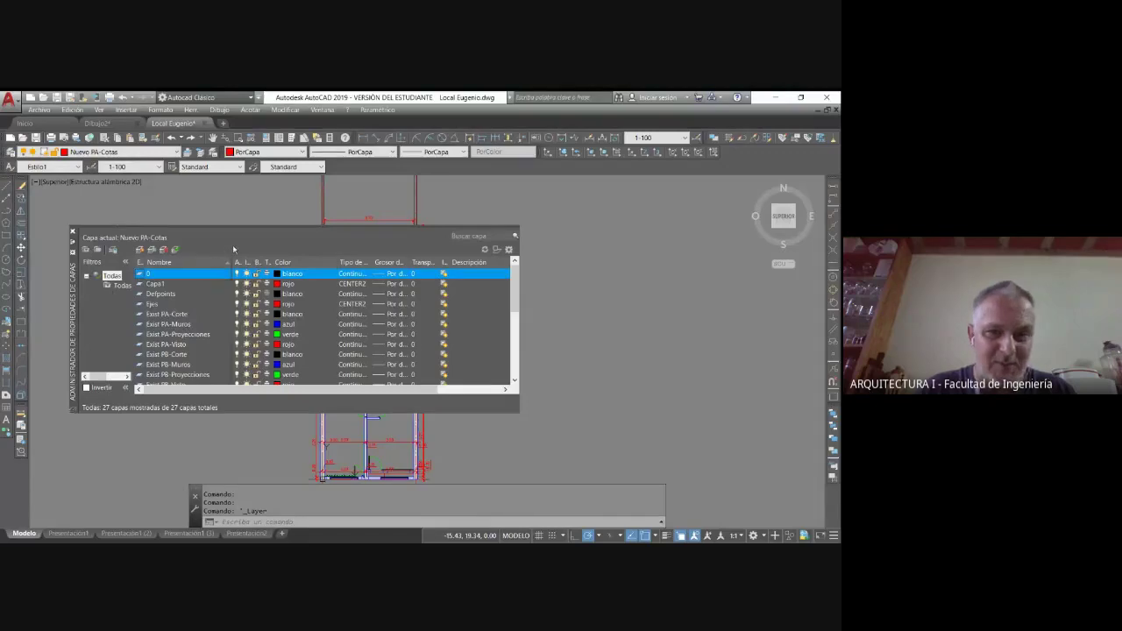
left_click(163, 316)
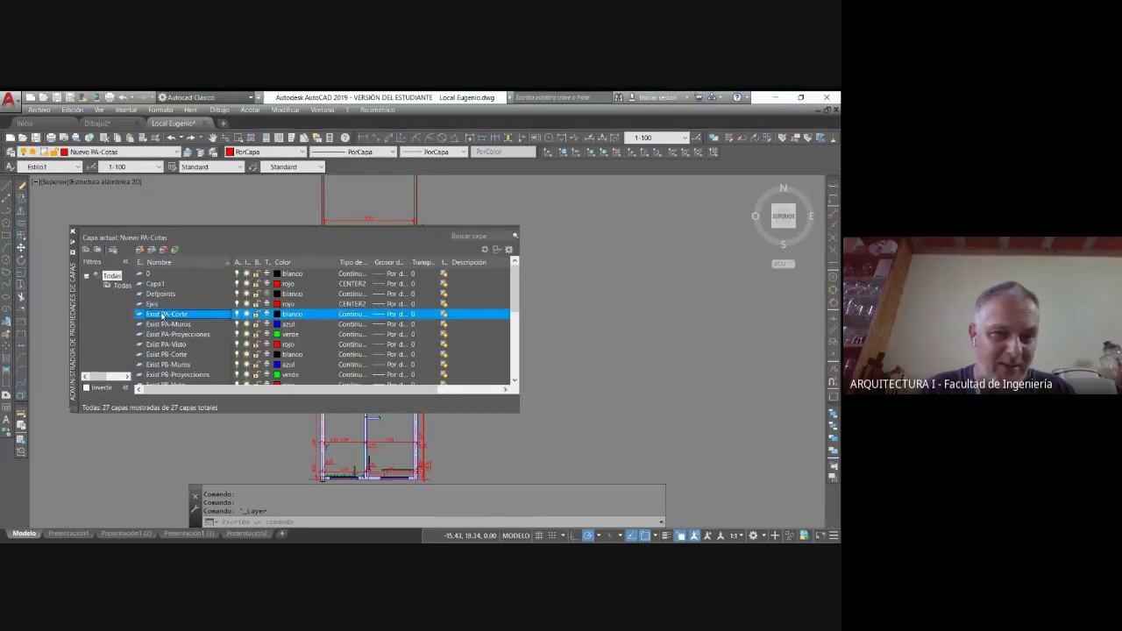
left_click(163, 326)
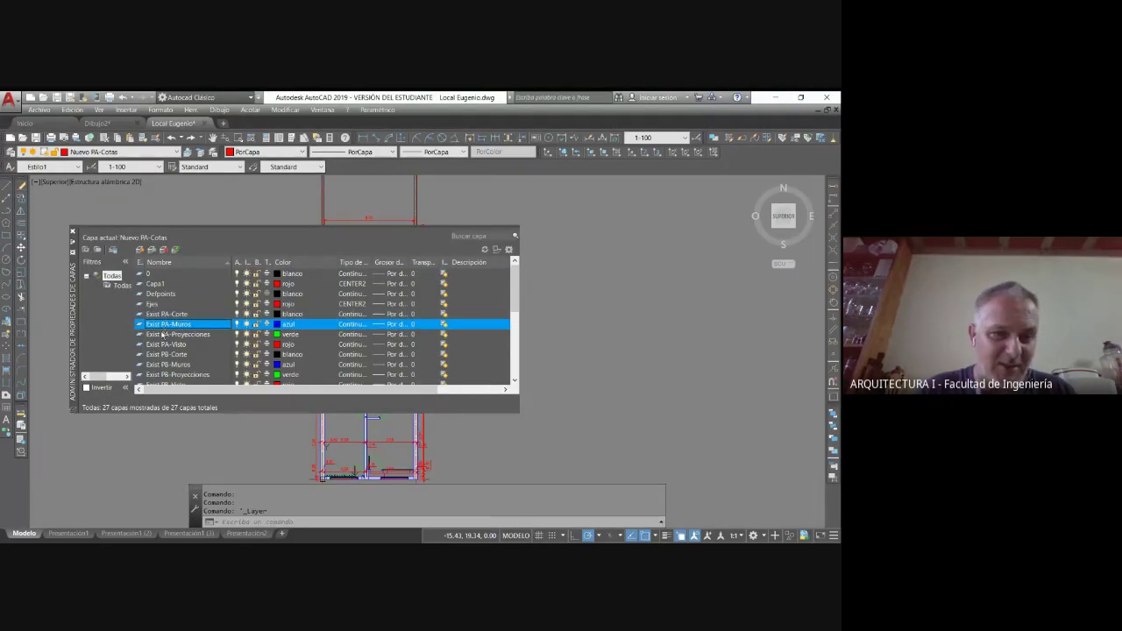
left_click(163, 336)
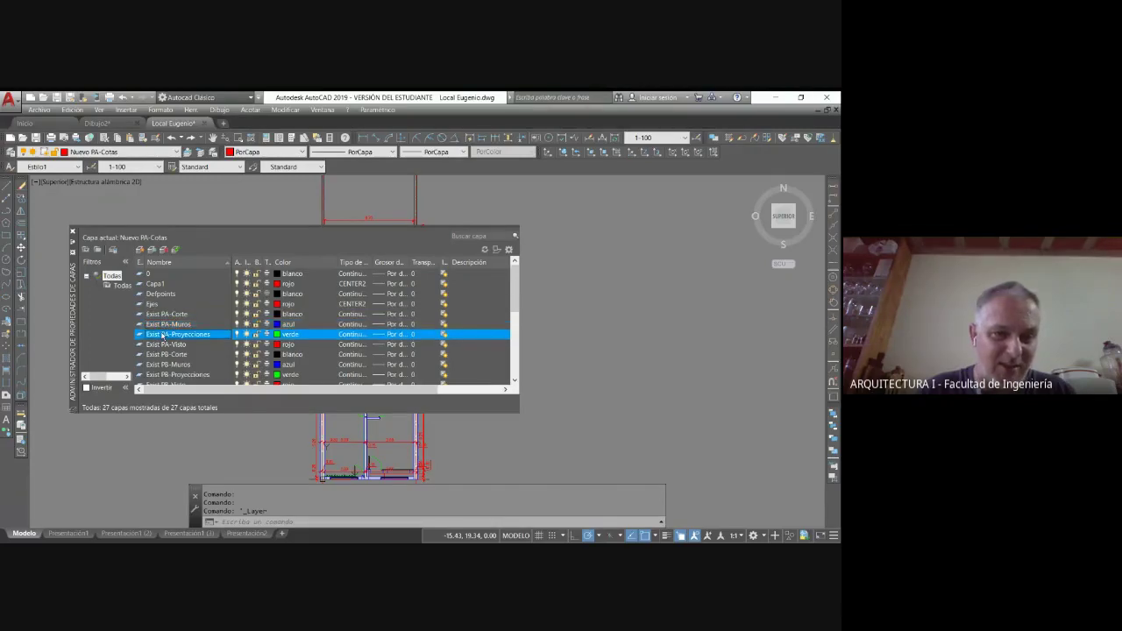
left_click(163, 345)
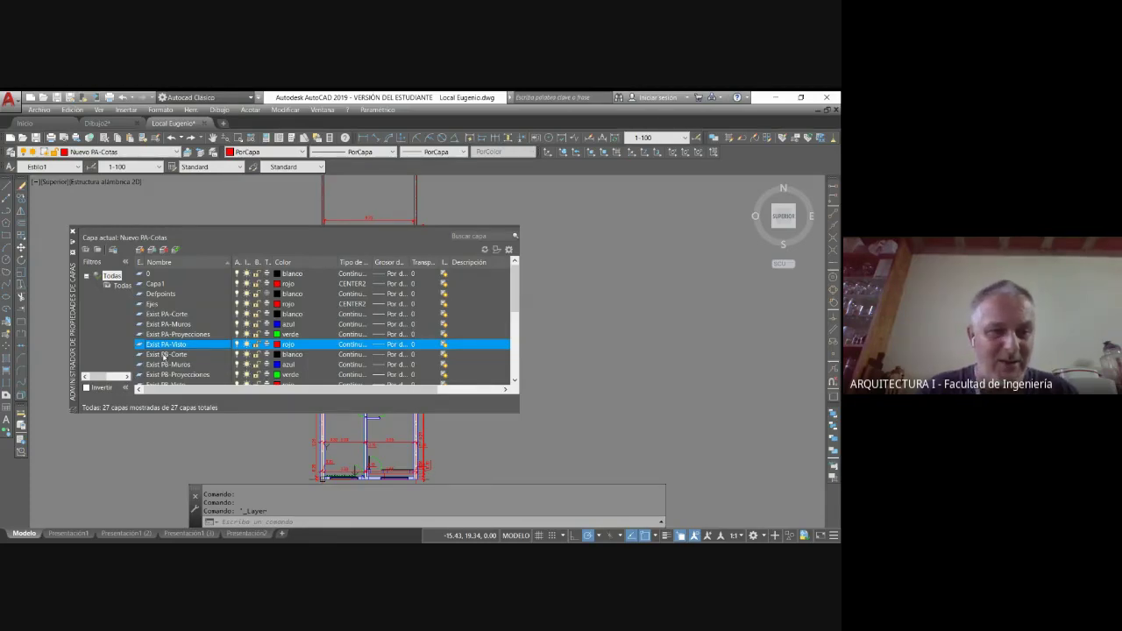
left_click(164, 355)
left_click(163, 364)
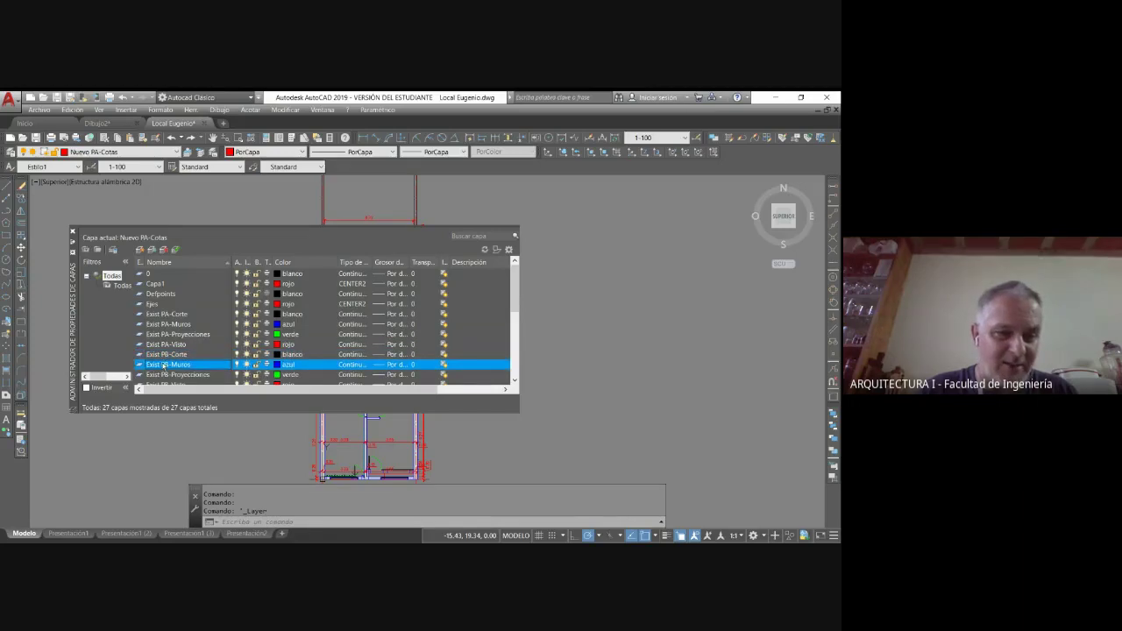
double_click(165, 374)
Step: Scroll through the rest of the 27 layers, picking Nuevo PA-RellMuros
scroll(300, 356, "down", 1)
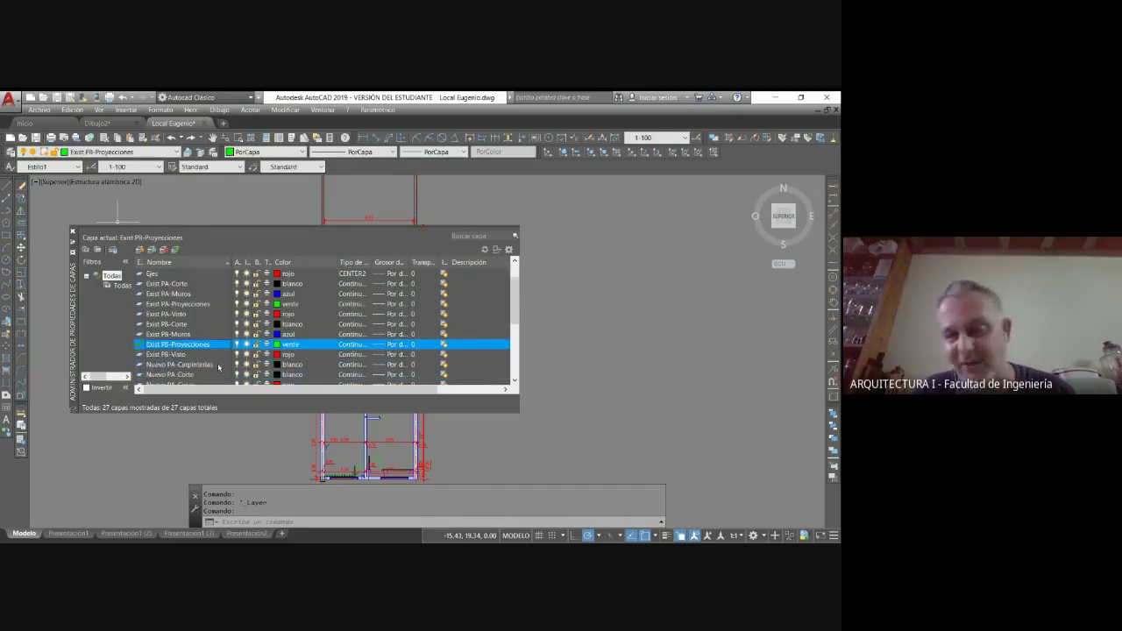
scroll(218, 367, "down", 1)
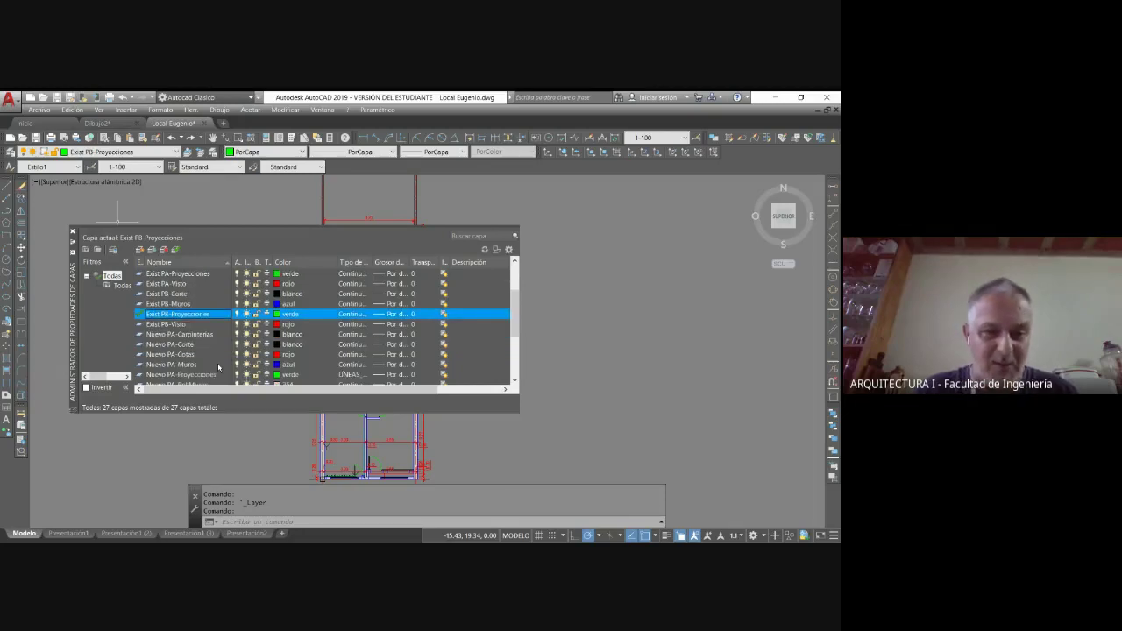
scroll(218, 368, "down", 1)
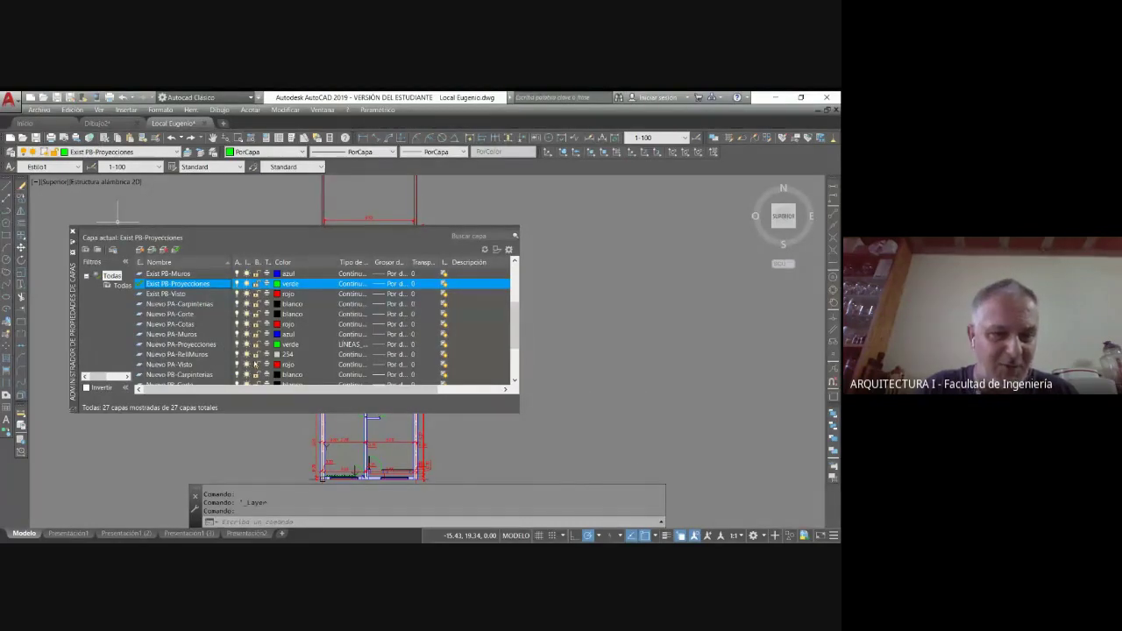
left_click(247, 355)
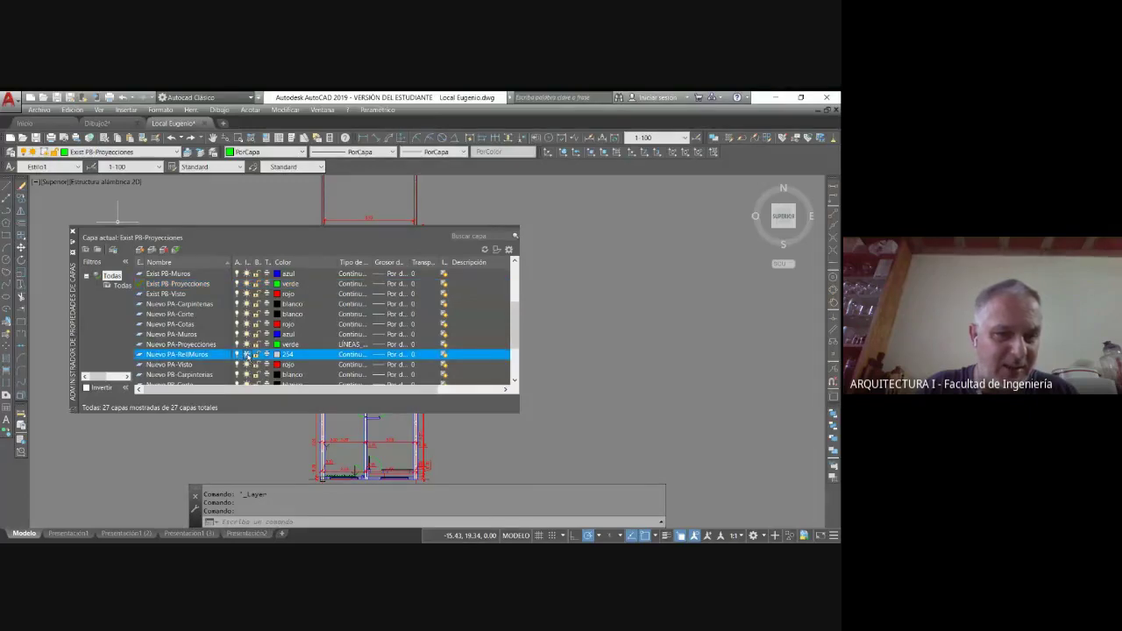
scroll(235, 373, "down", 1)
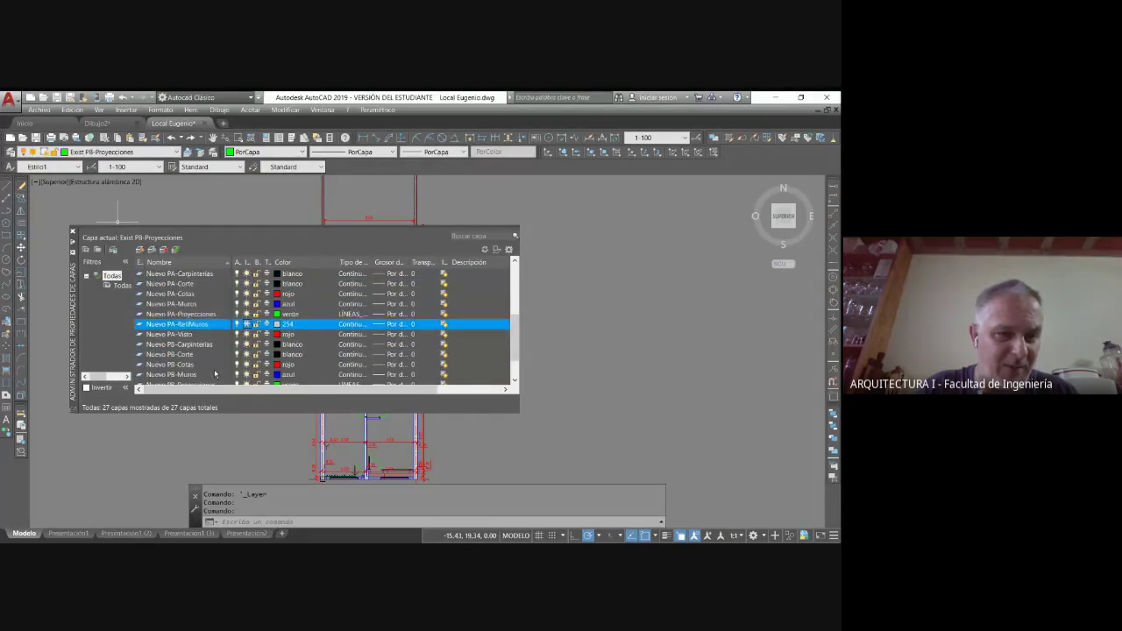
scroll(215, 374, "down", 1)
scroll(215, 375, "down", 1)
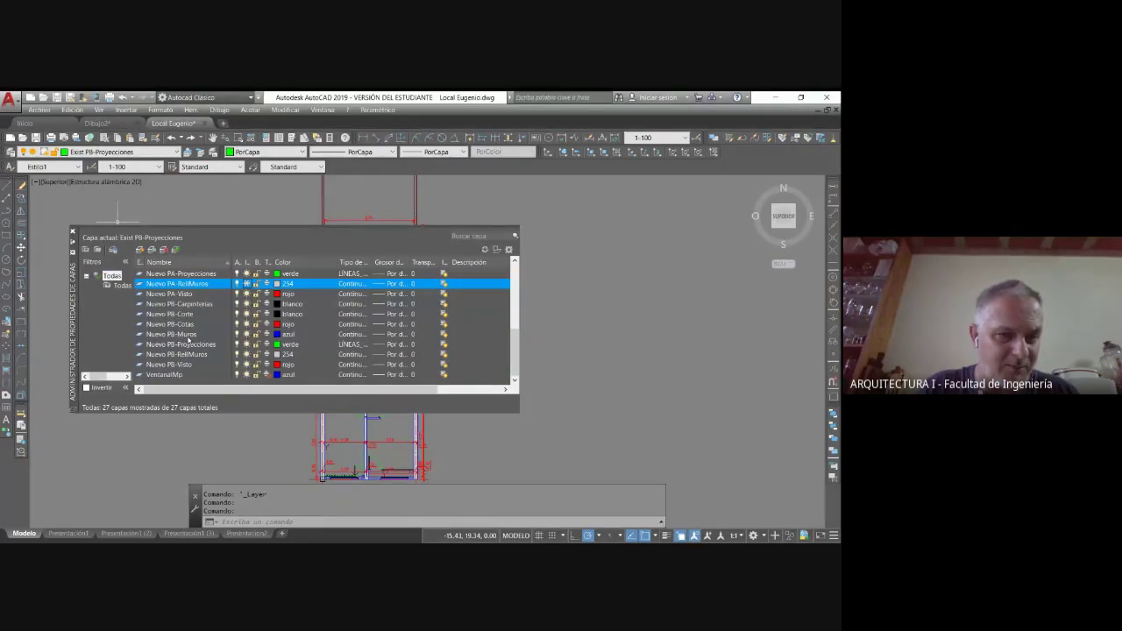
scroll(210, 351, "up", 2)
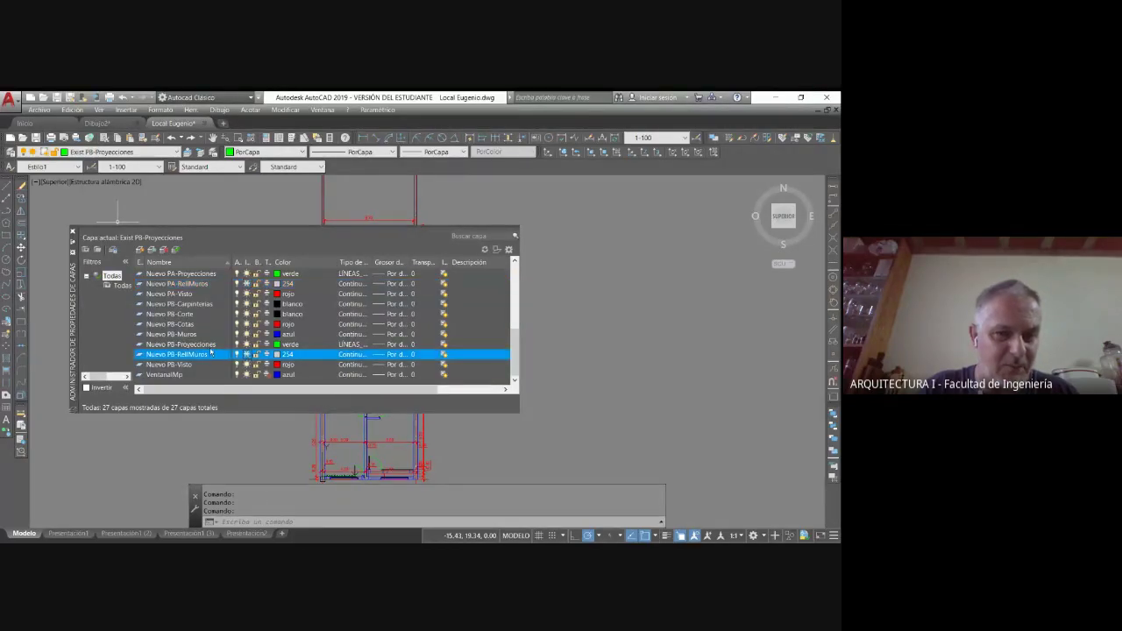
scroll(211, 350, "up", 1)
scroll(211, 350, "up", 2)
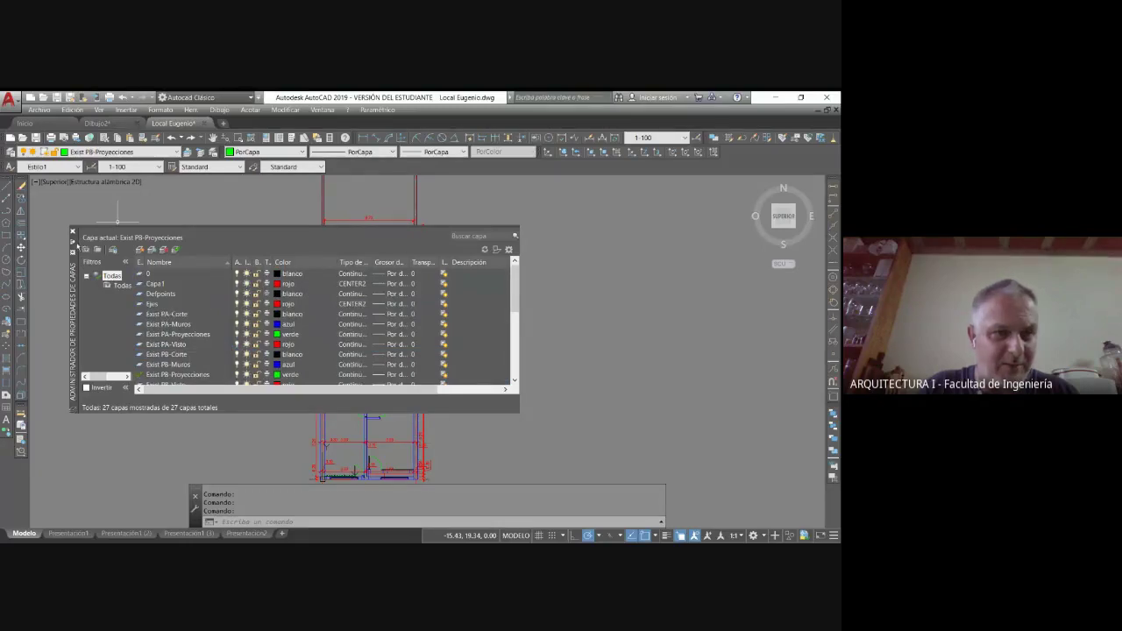
Step: Scroll the layer list and pick the Exist PA-Muros layer
scroll(344, 312, "up", 2)
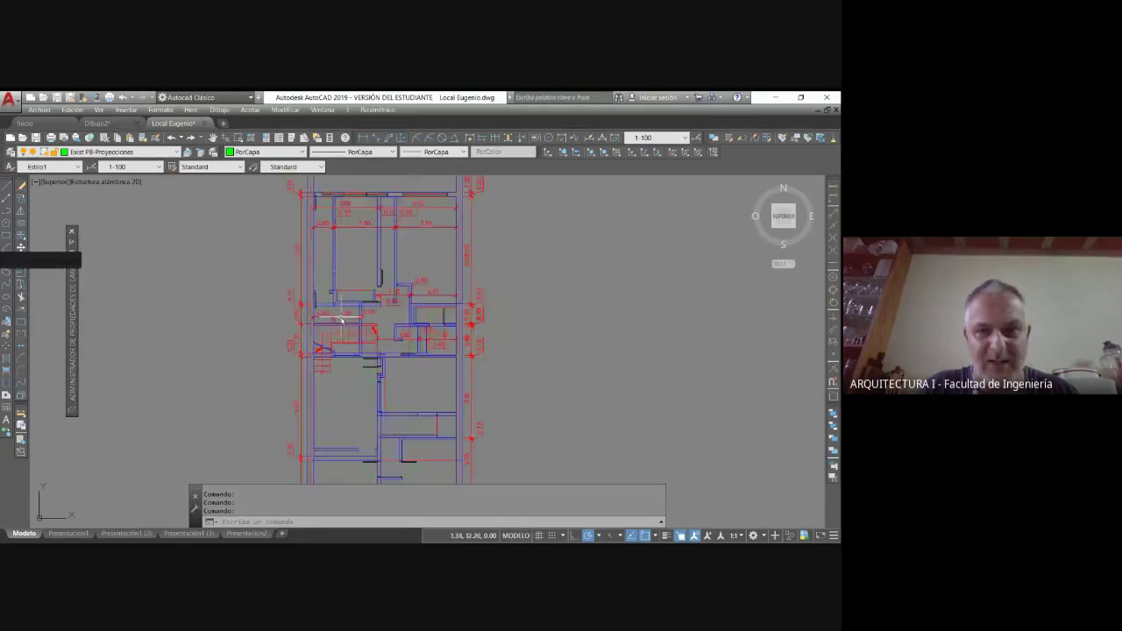
scroll(347, 310, "up", 2)
scroll(347, 310, "down", 4)
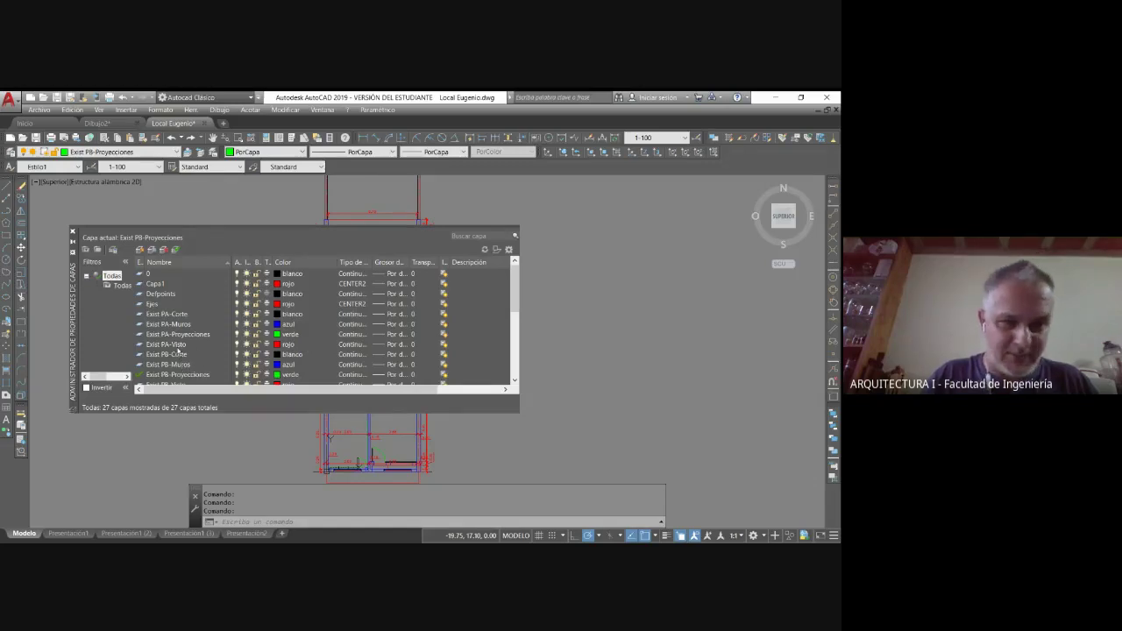
scroll(178, 350, "down", 2)
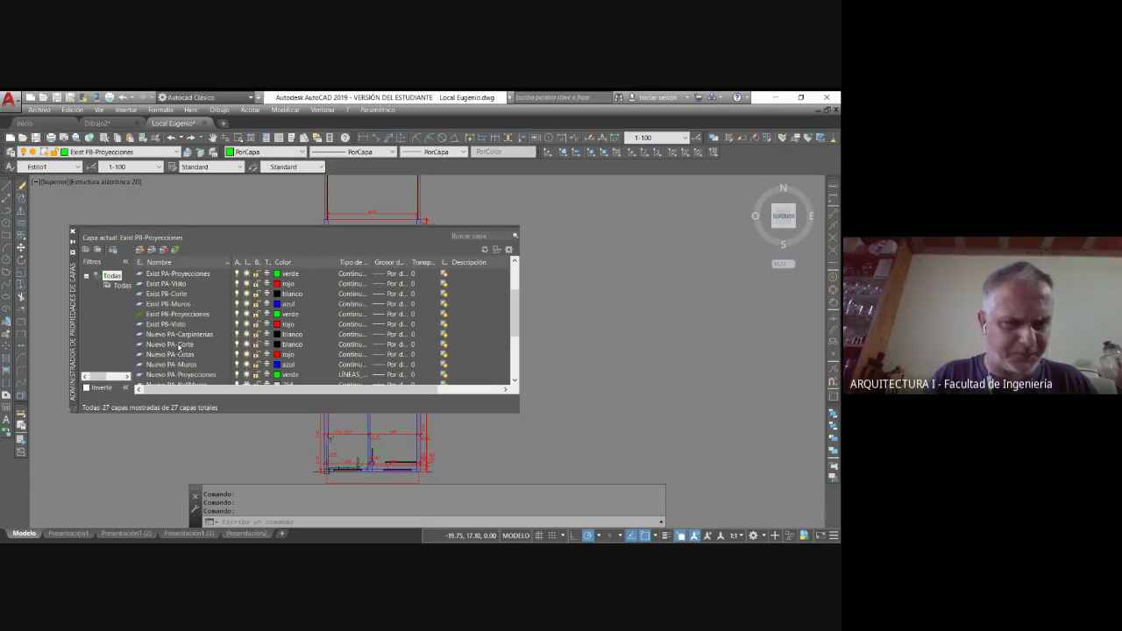
scroll(178, 349, "up", 2)
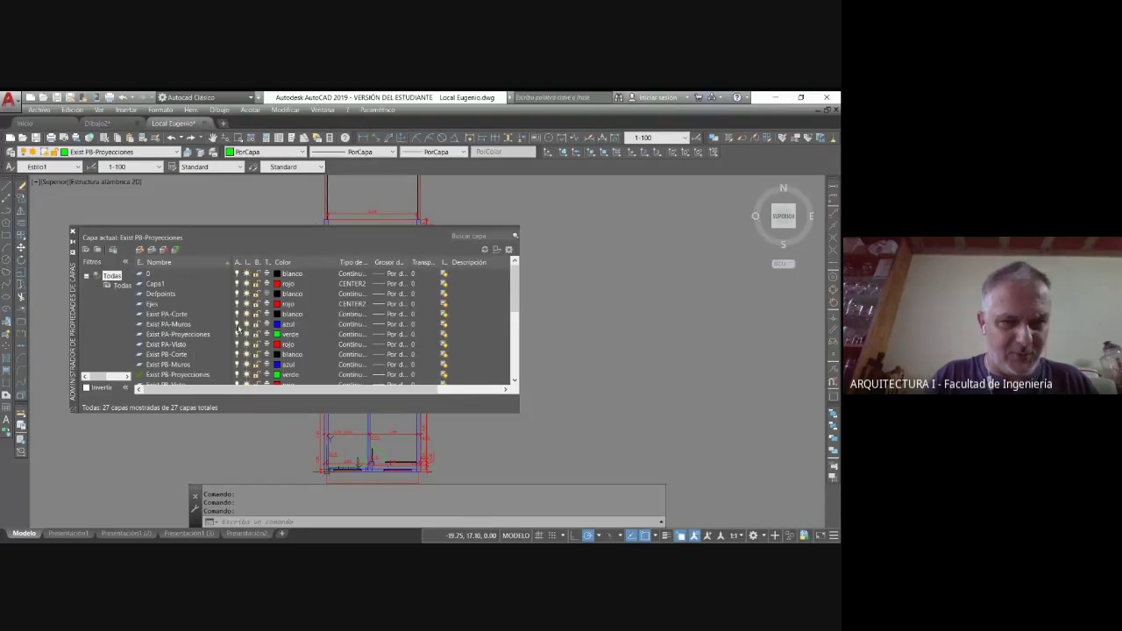
left_click(244, 326)
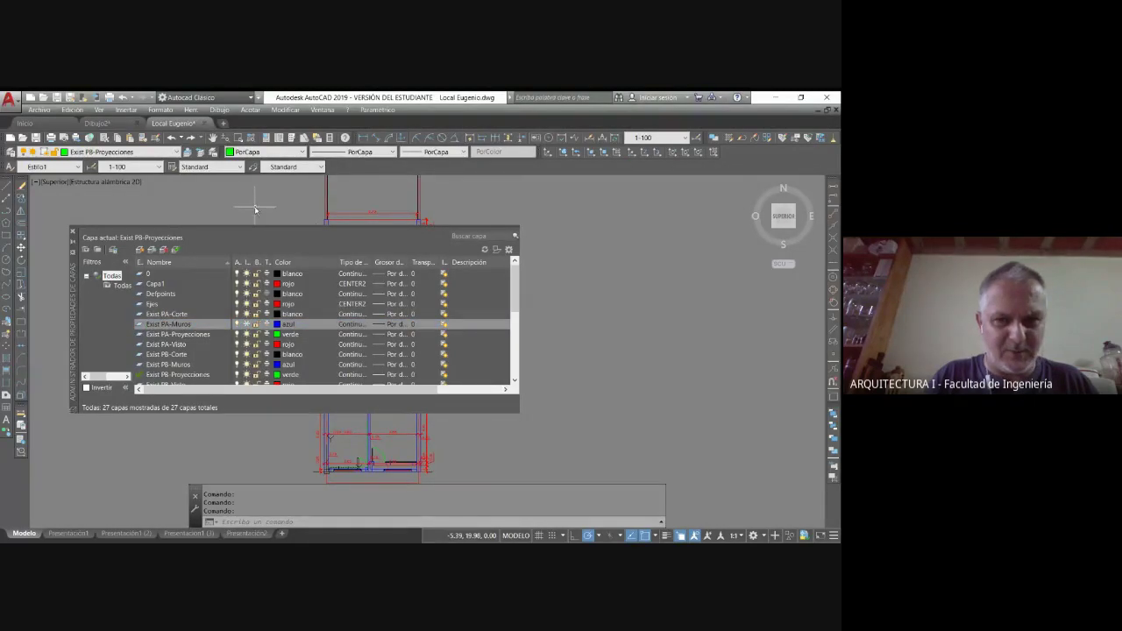
Step: Select plan objects and a wall line to check which layer they sit on
left_click(255, 208)
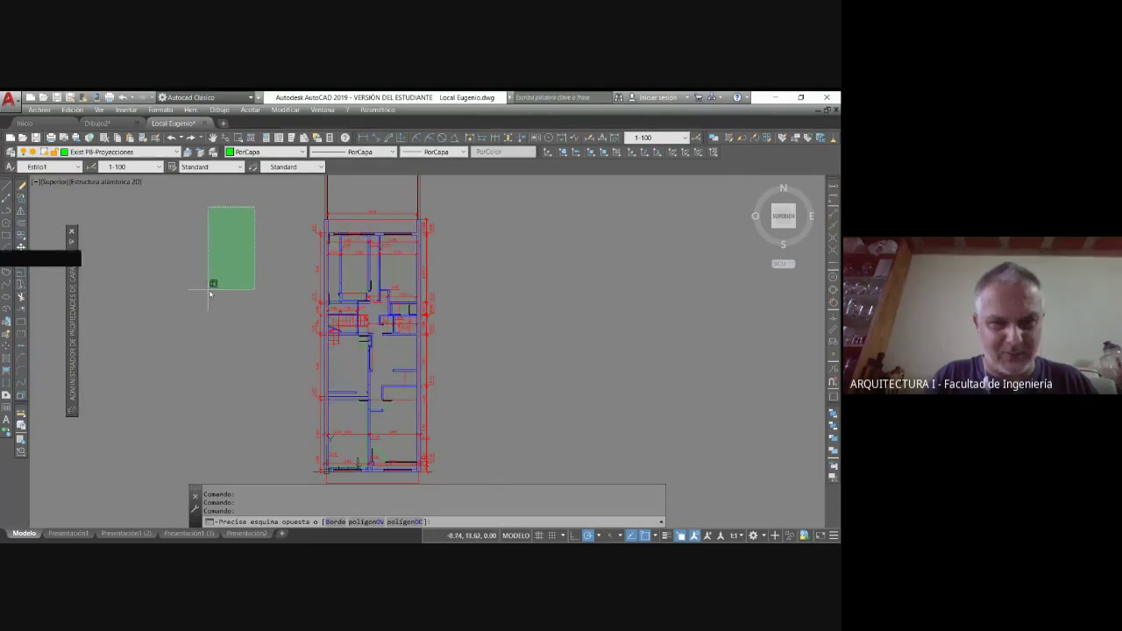
left_click(212, 283)
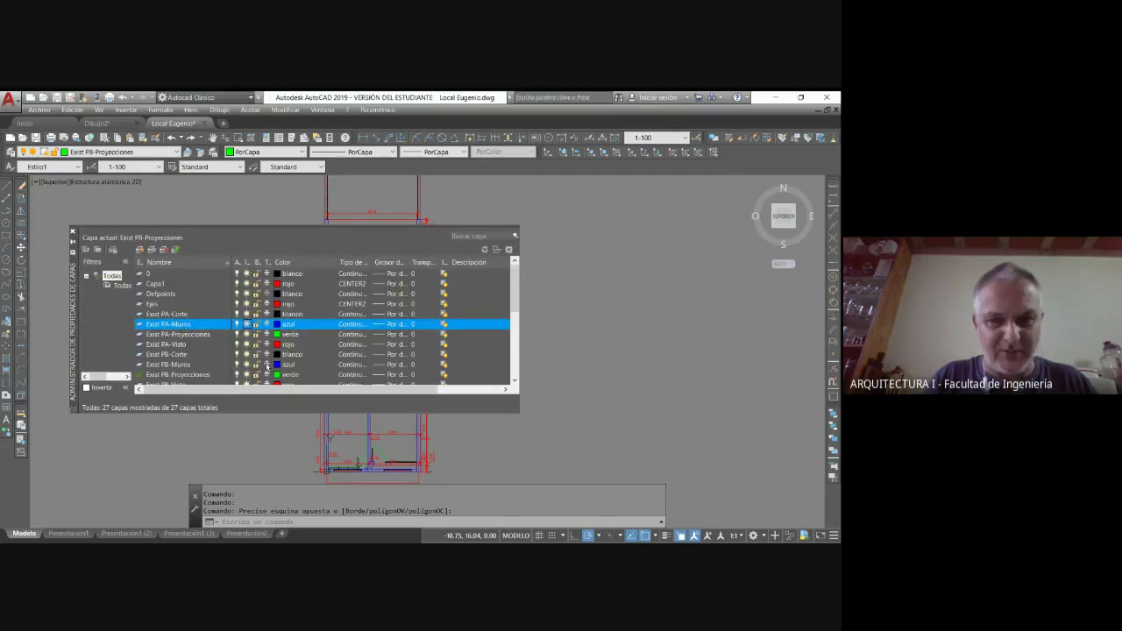
left_click(377, 452)
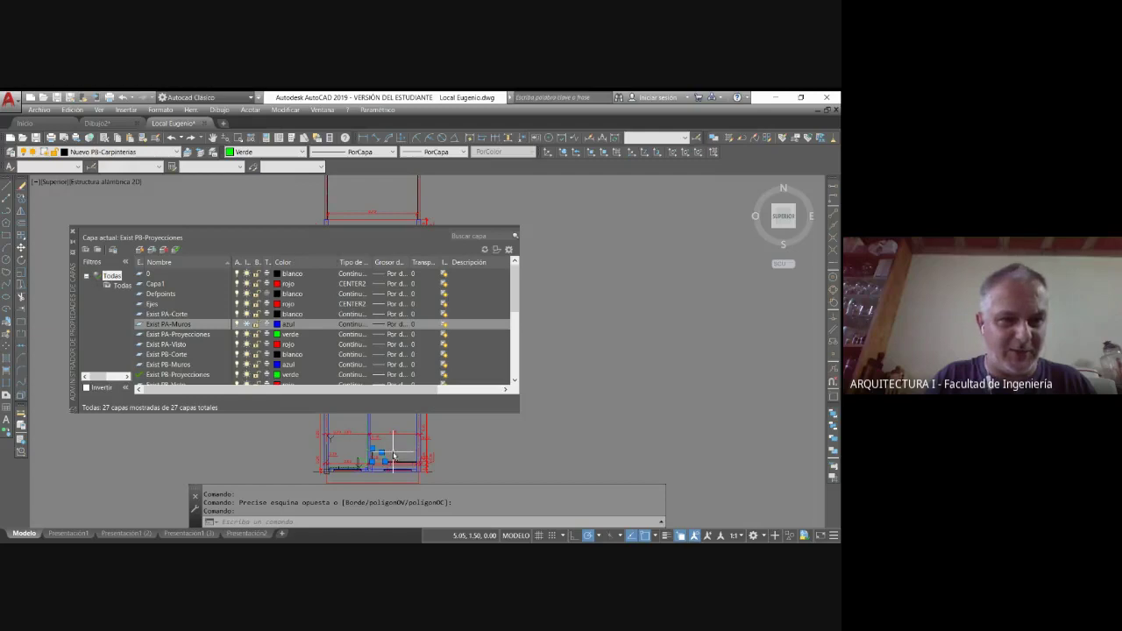
key("Escape")
key("Escape")
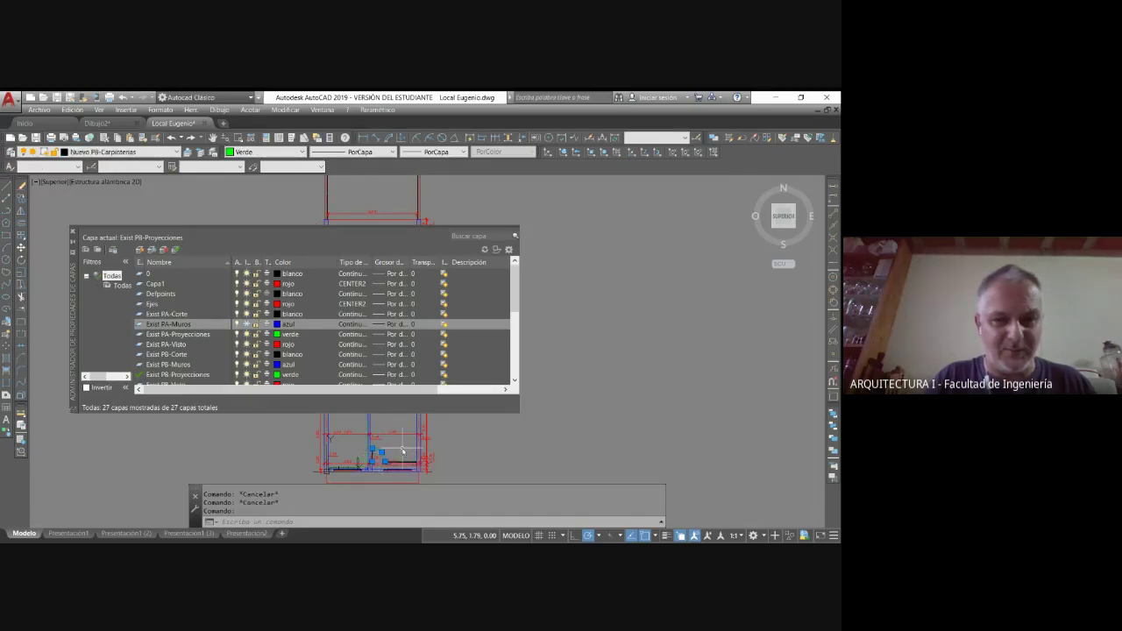
key("Escape")
scroll(392, 458, "up", 5)
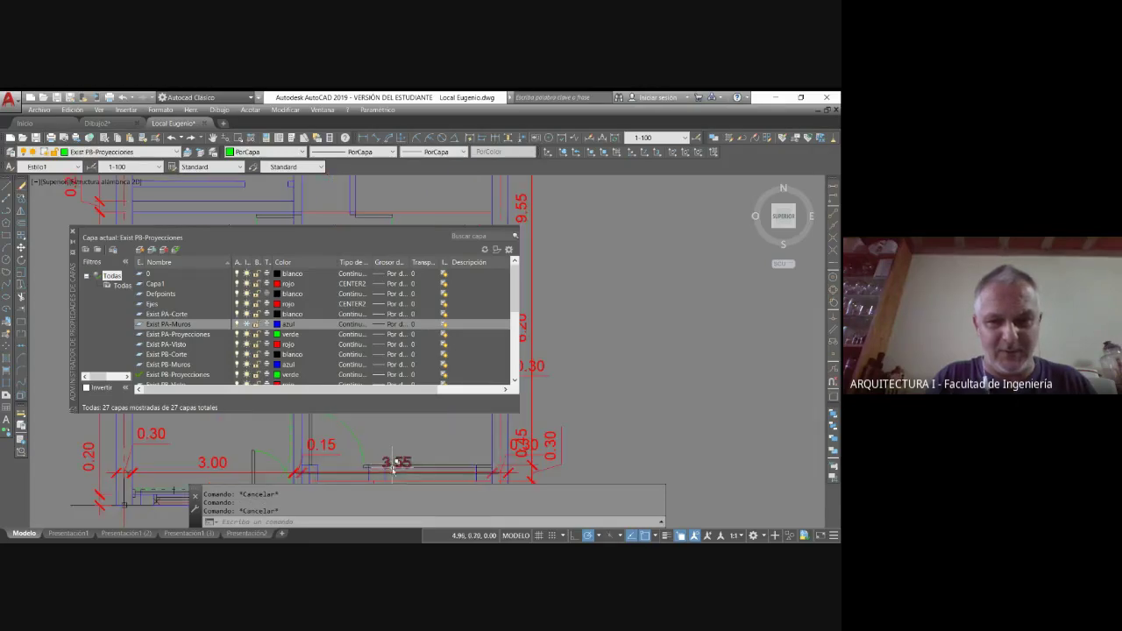
left_click(494, 455)
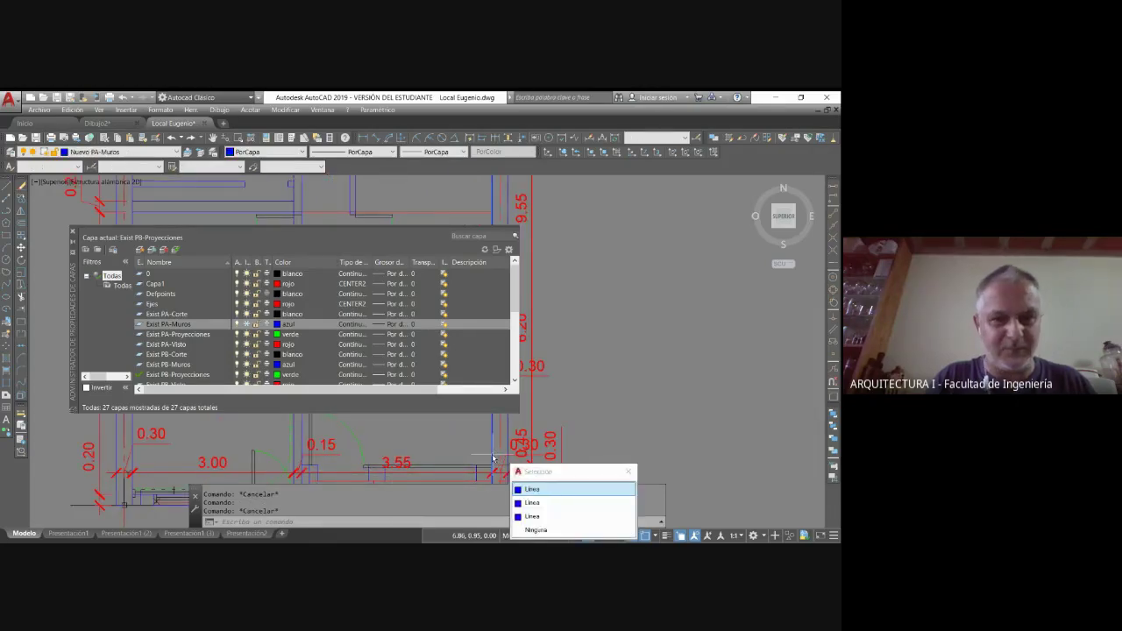
mouse_move(494, 456)
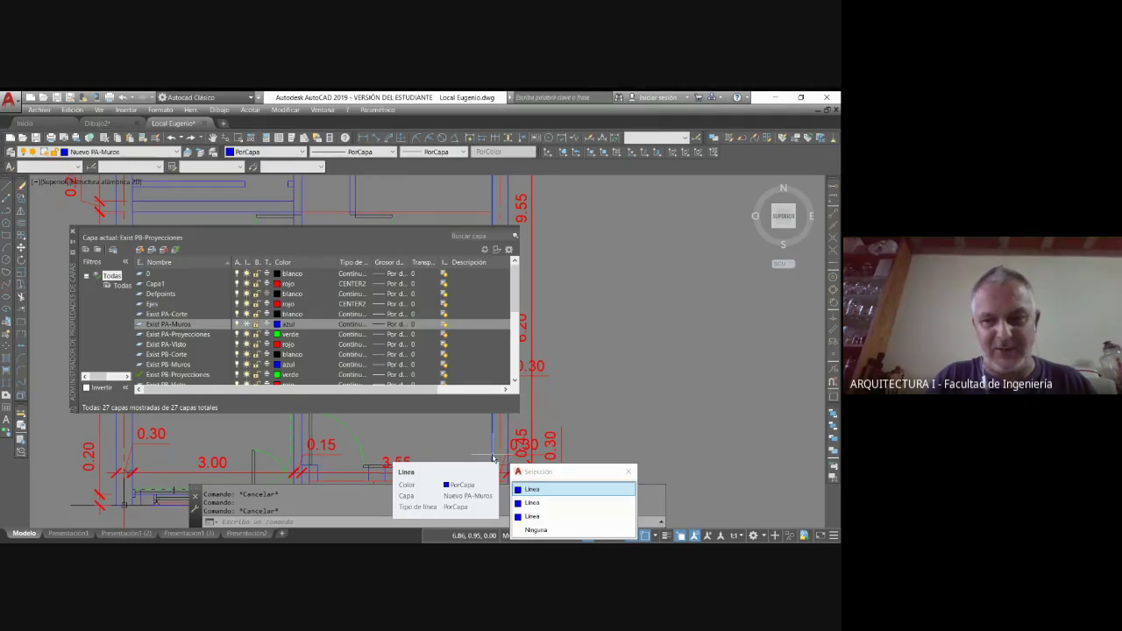
scroll(491, 451, "down", 5)
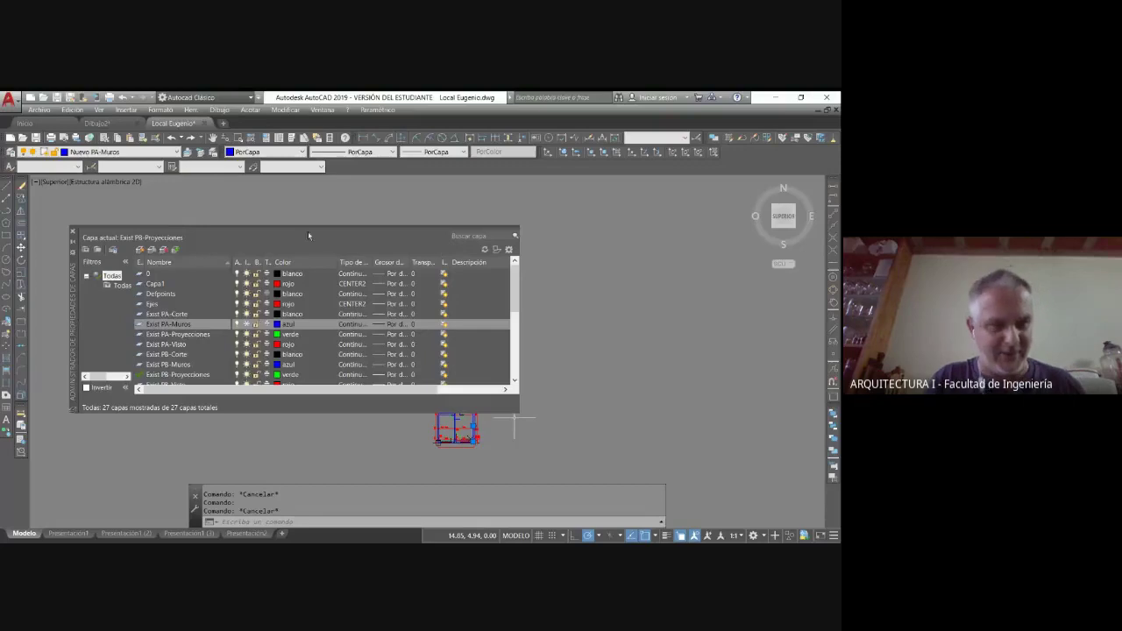
Step: Move the layer manager off the plan, zoom into the stairs and select a stair line
left_click_drag(77, 277, 37, 217)
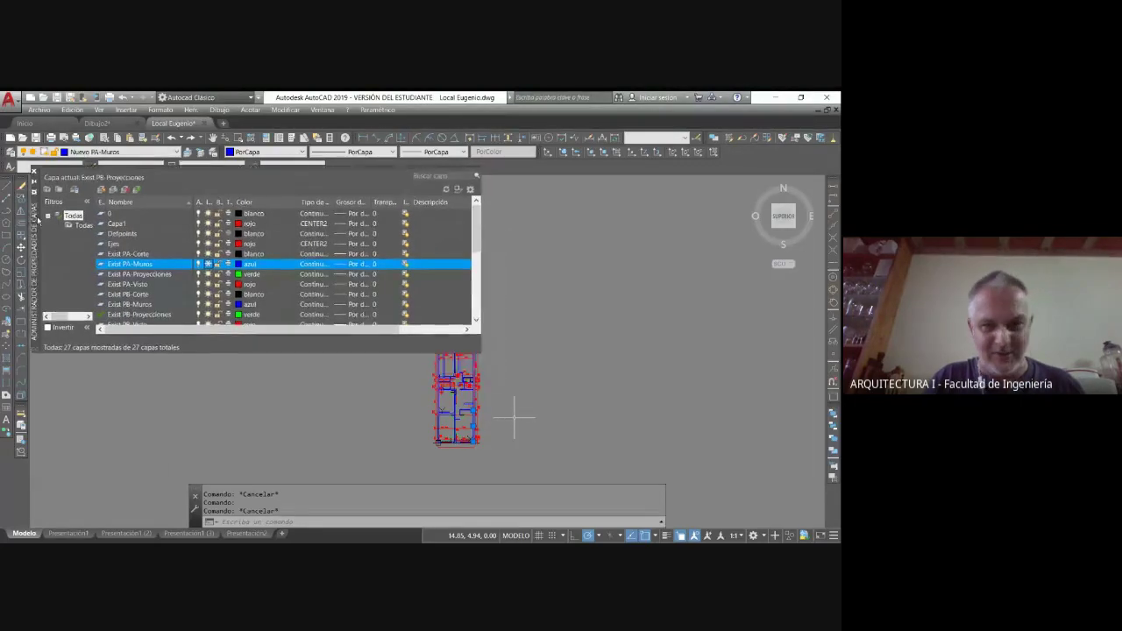
scroll(452, 391, "up", 5)
scroll(450, 389, "down", 2)
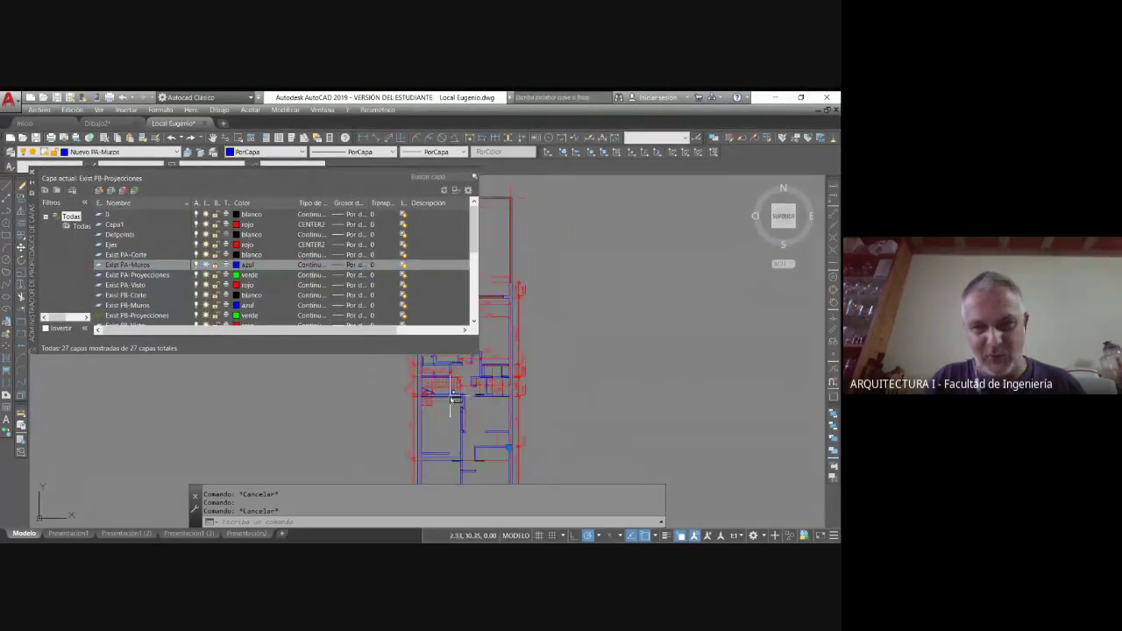
scroll(442, 386, "up", 3)
scroll(440, 383, "up", 2)
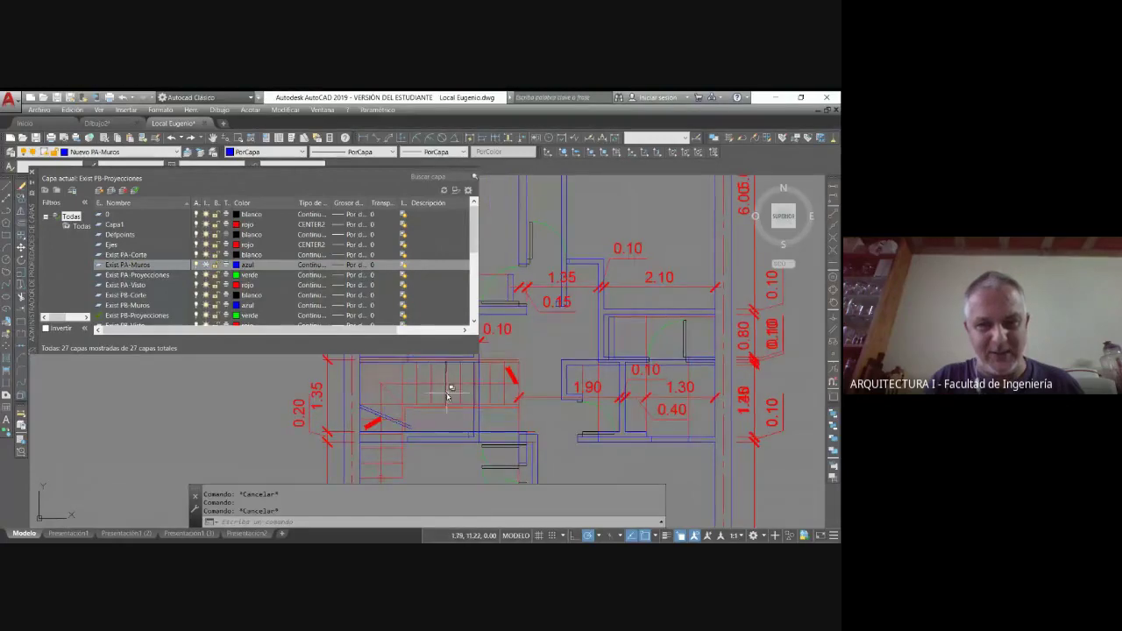
left_click(447, 394)
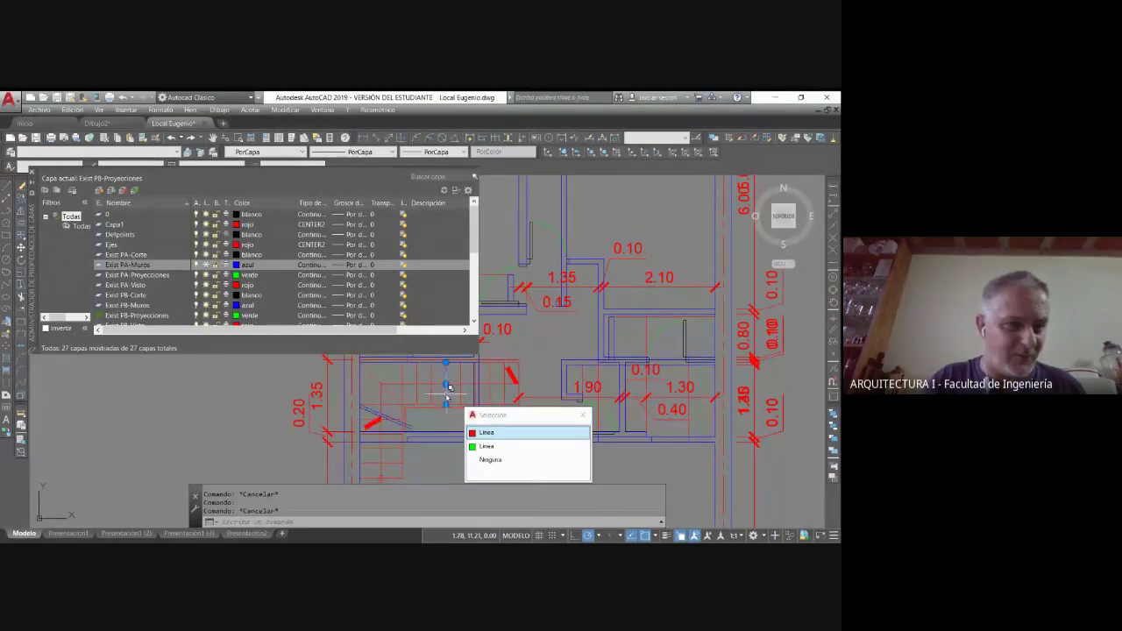
scroll(145, 286, "down", 1)
scroll(145, 286, "down", 2)
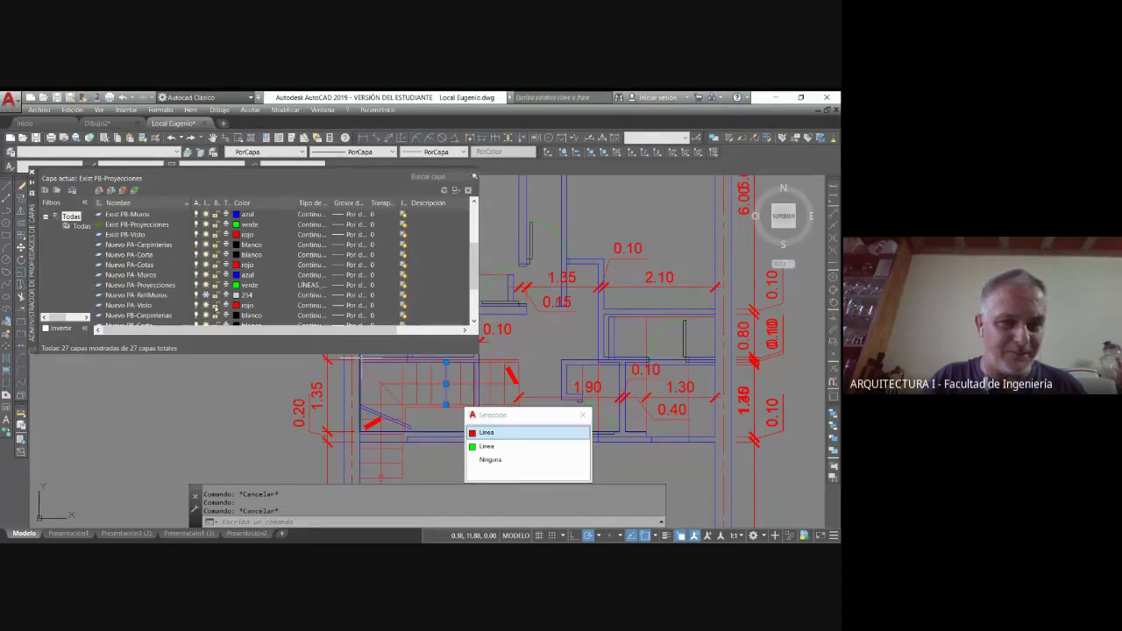
Step: Window-select the stair lines, pick Nuevo PA-Visto, and close the layer manager
left_click(216, 306)
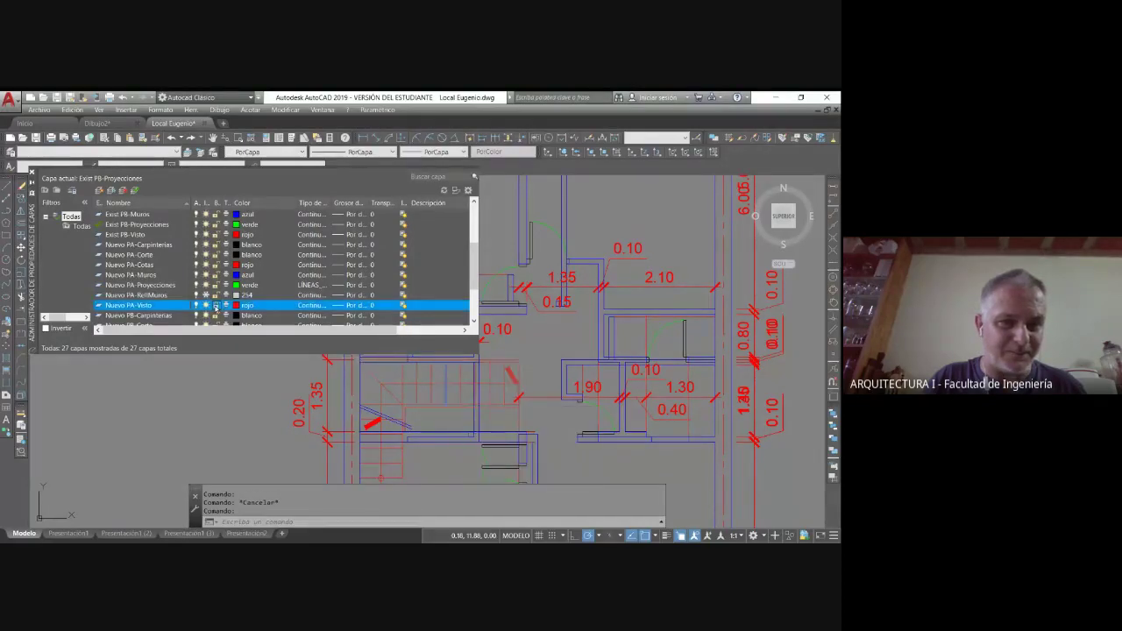
left_click(432, 395)
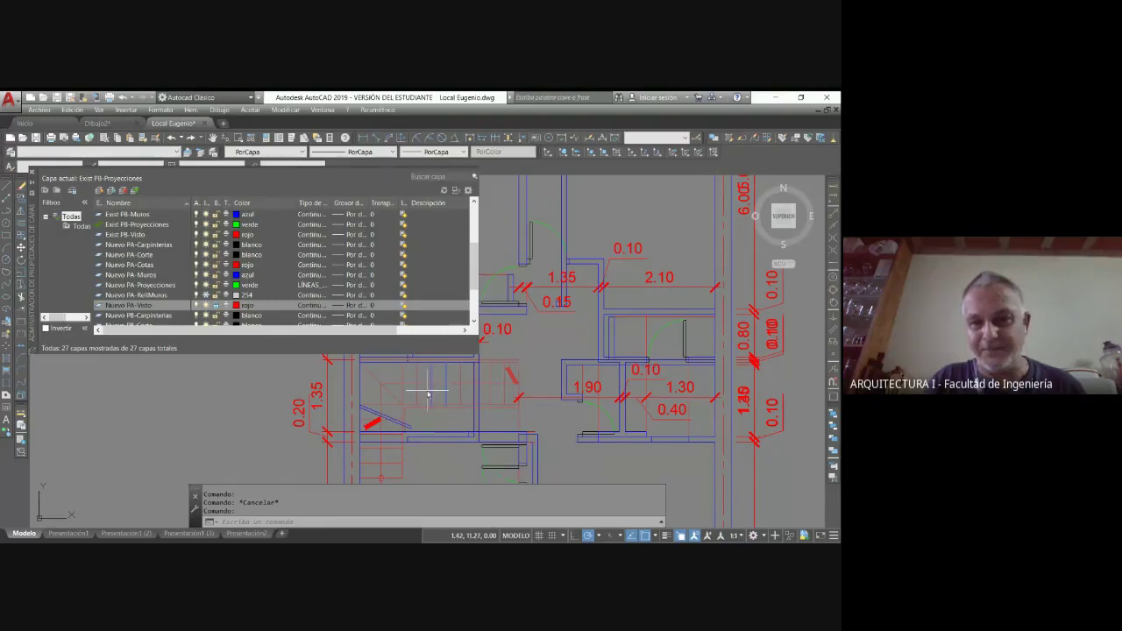
left_click(426, 391)
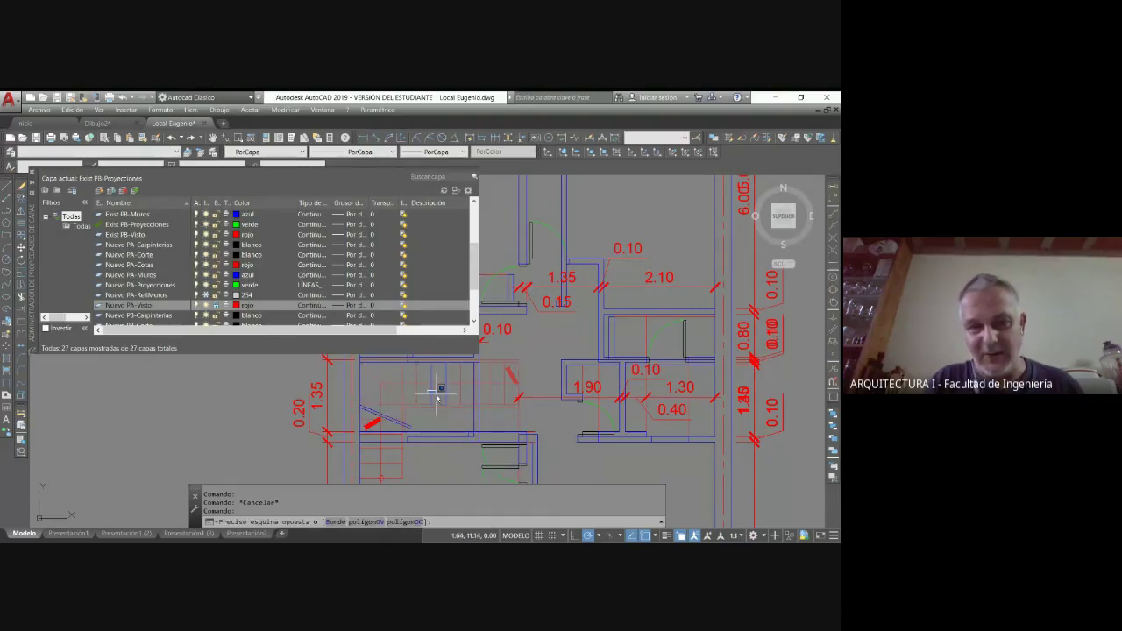
left_click(430, 393)
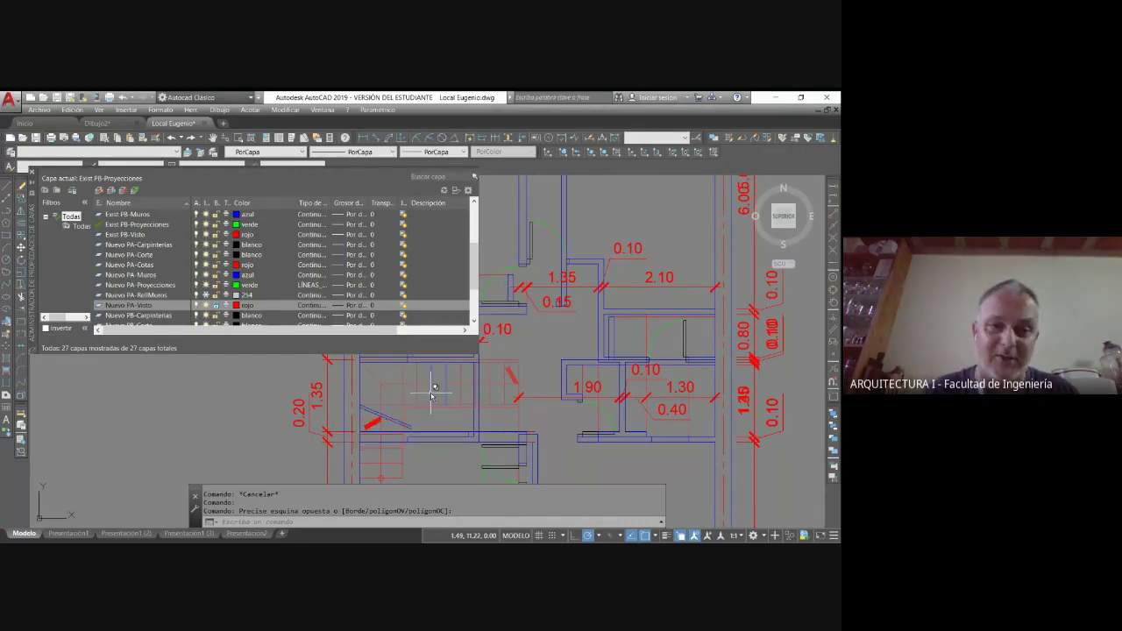
left_click(216, 309)
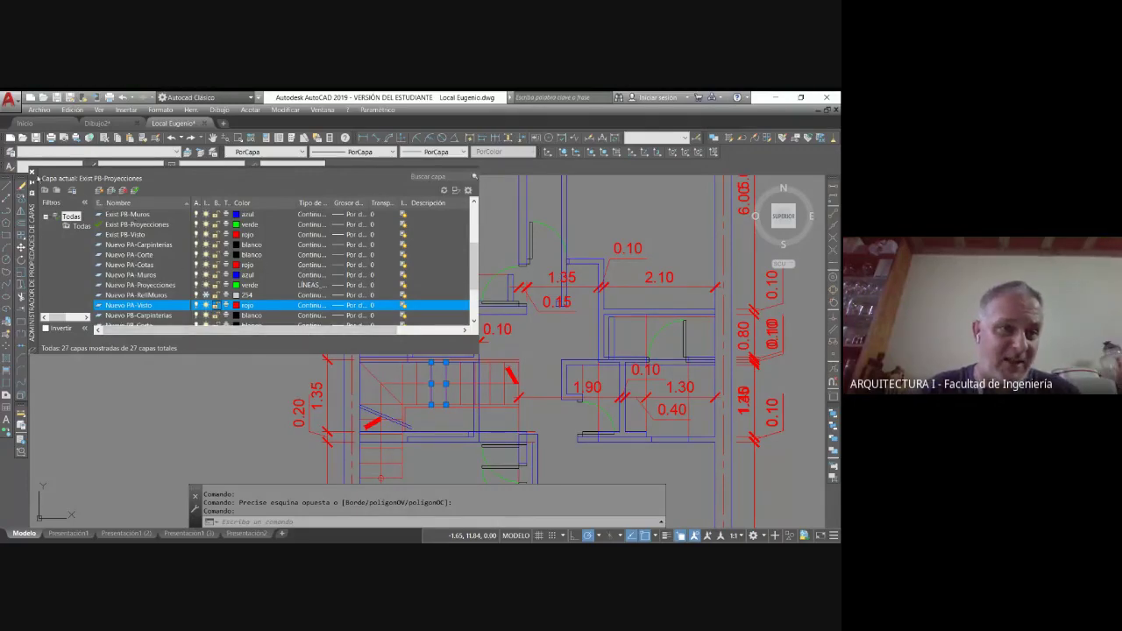
left_click(32, 172)
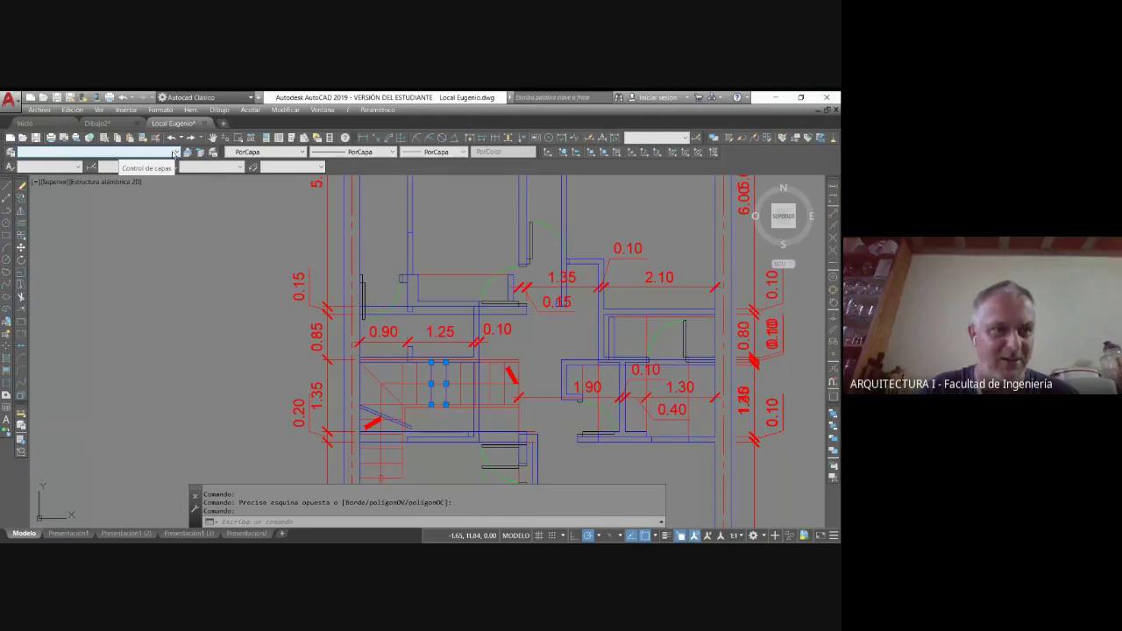
Step: Reopen the layer manager and widen the Linetype column to read Nuevo PA-Proyecciones' LINEAS_OCULTAS2
left_click(11, 153)
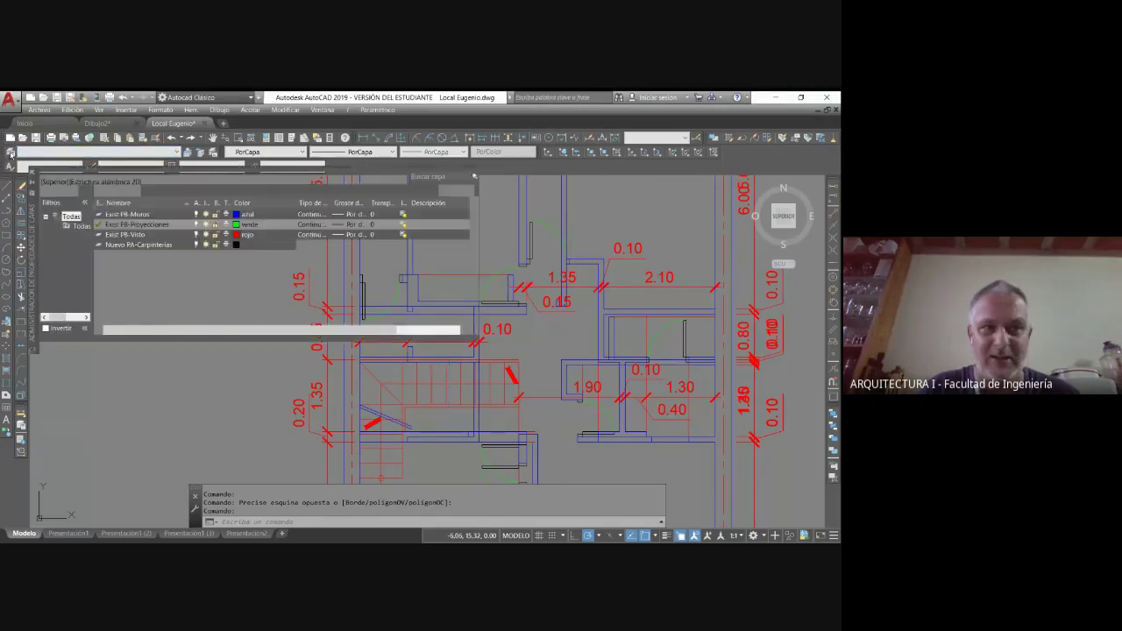
double_click(32, 265)
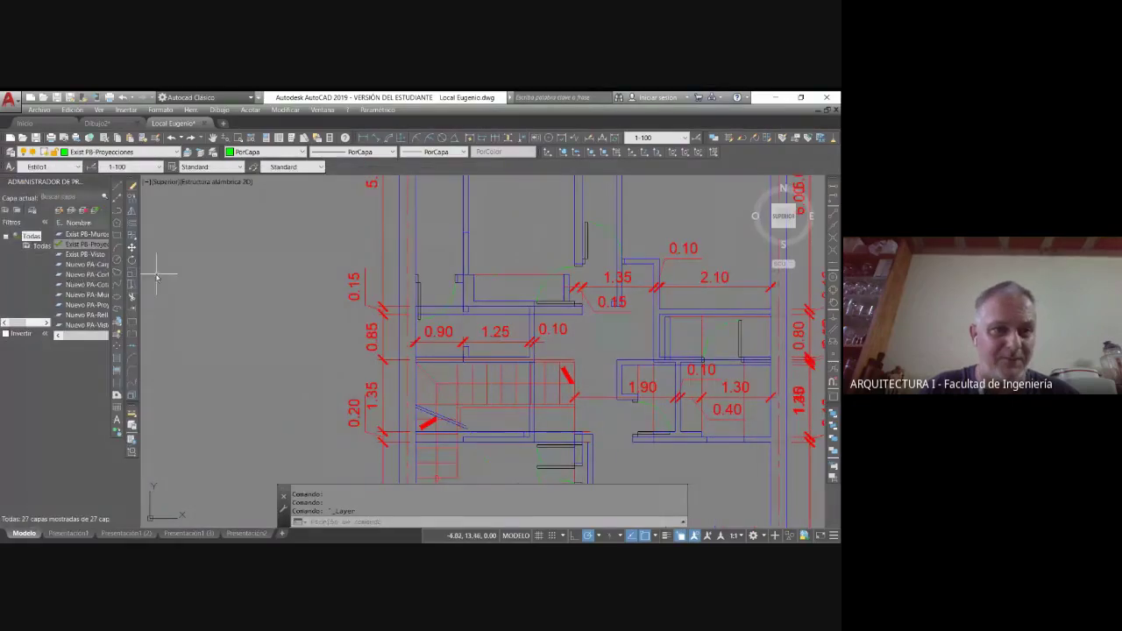
double_click(44, 181)
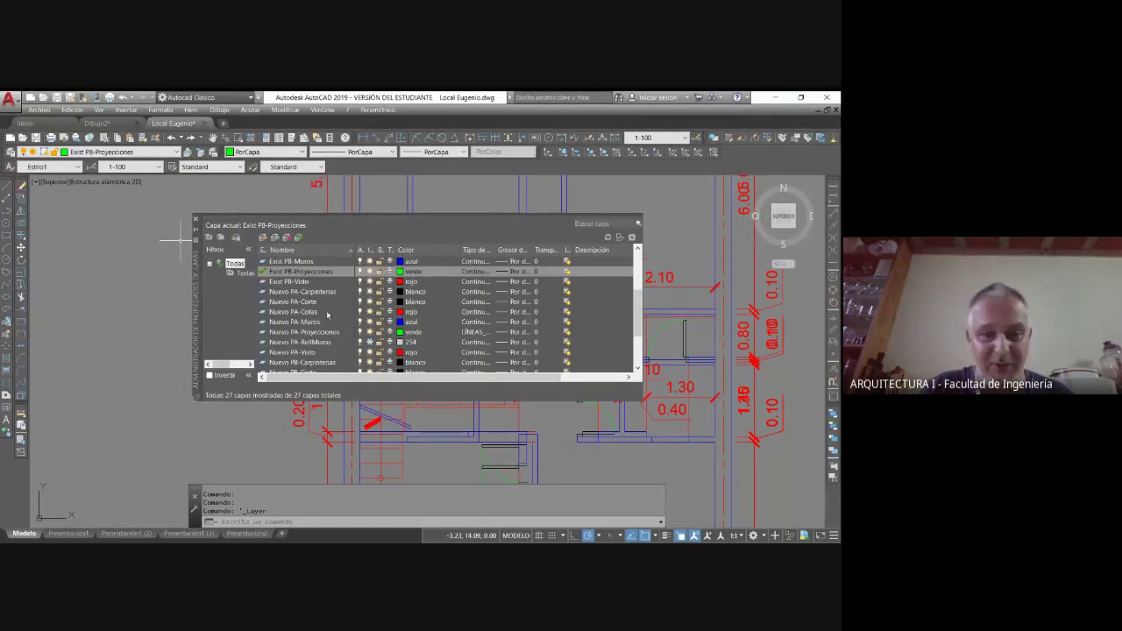
scroll(317, 319, "down", 1)
left_click(322, 303)
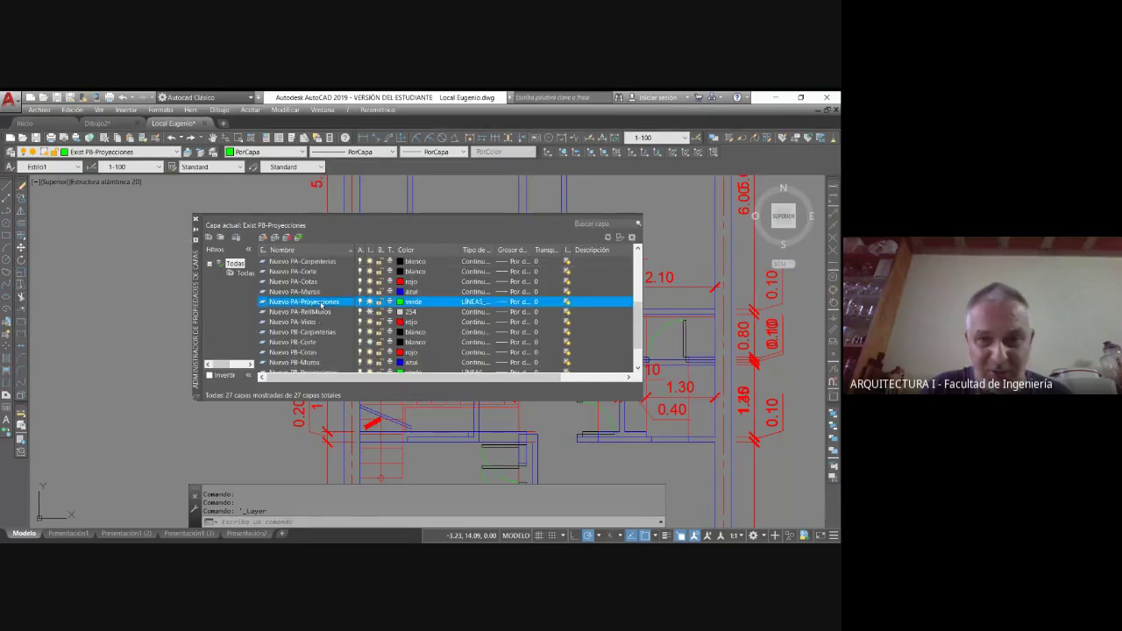
double_click(496, 250)
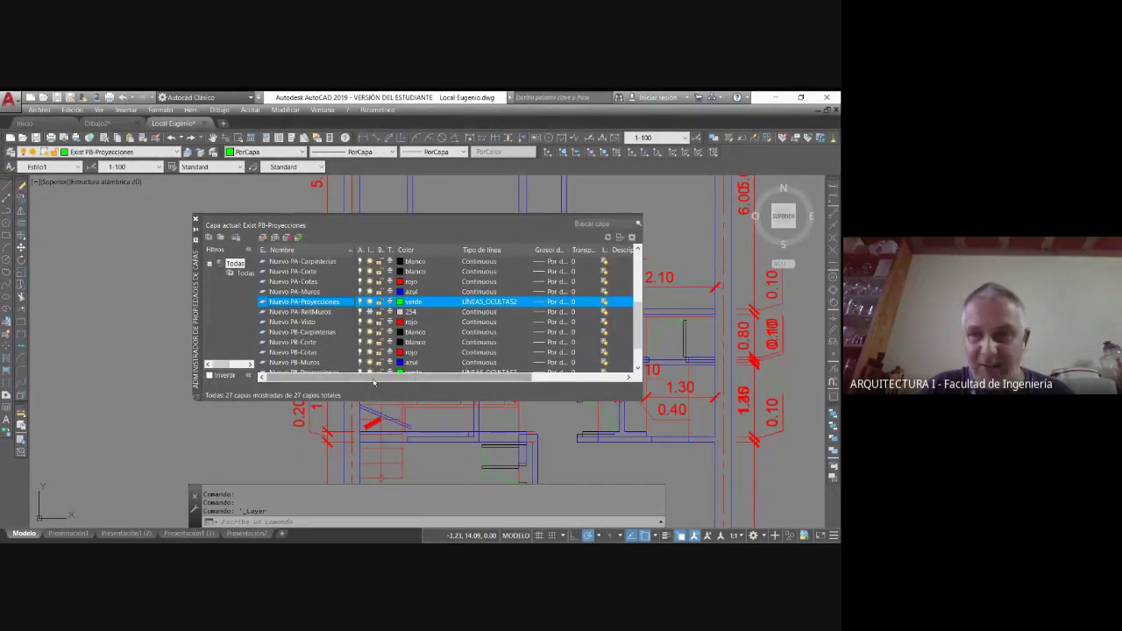
left_click_drag(375, 382, 518, 389)
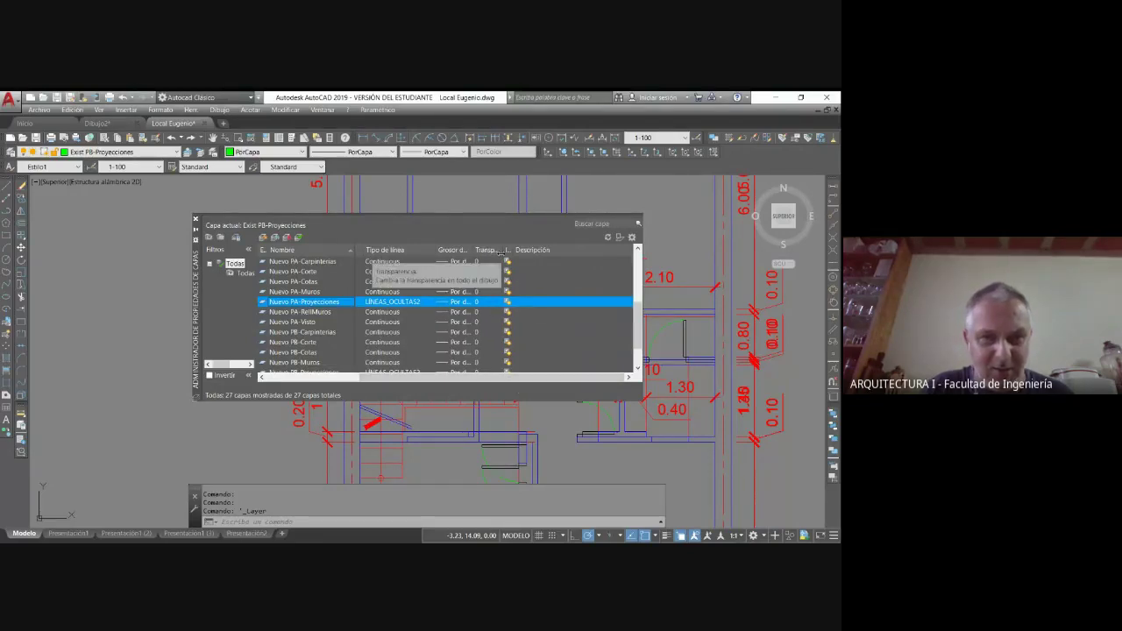
left_click_drag(439, 379, 347, 378)
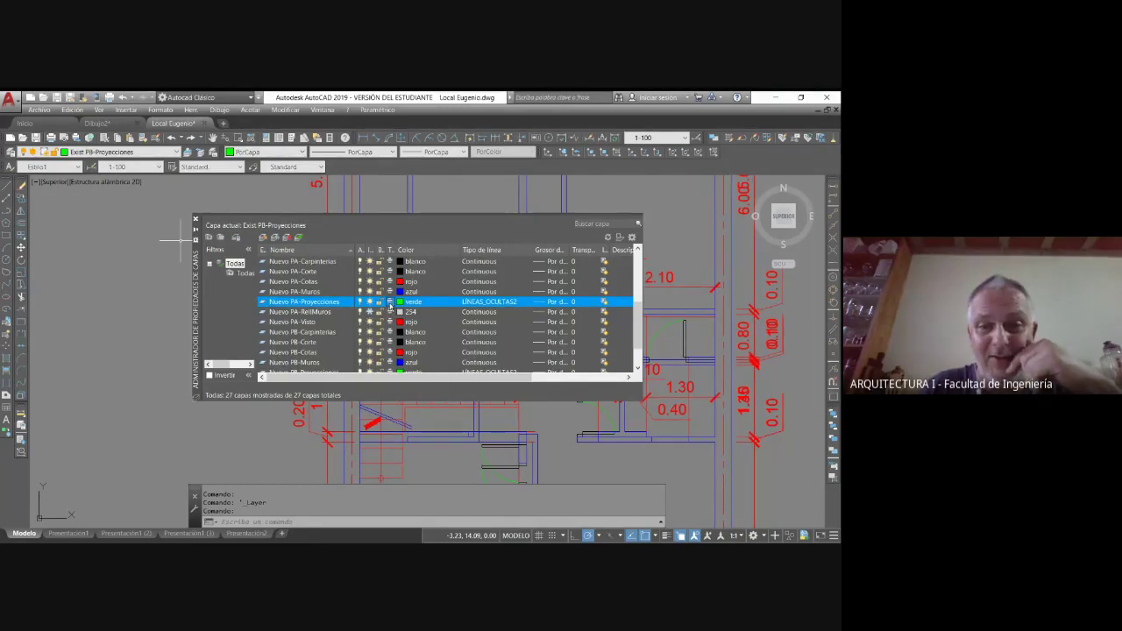
left_click(390, 302)
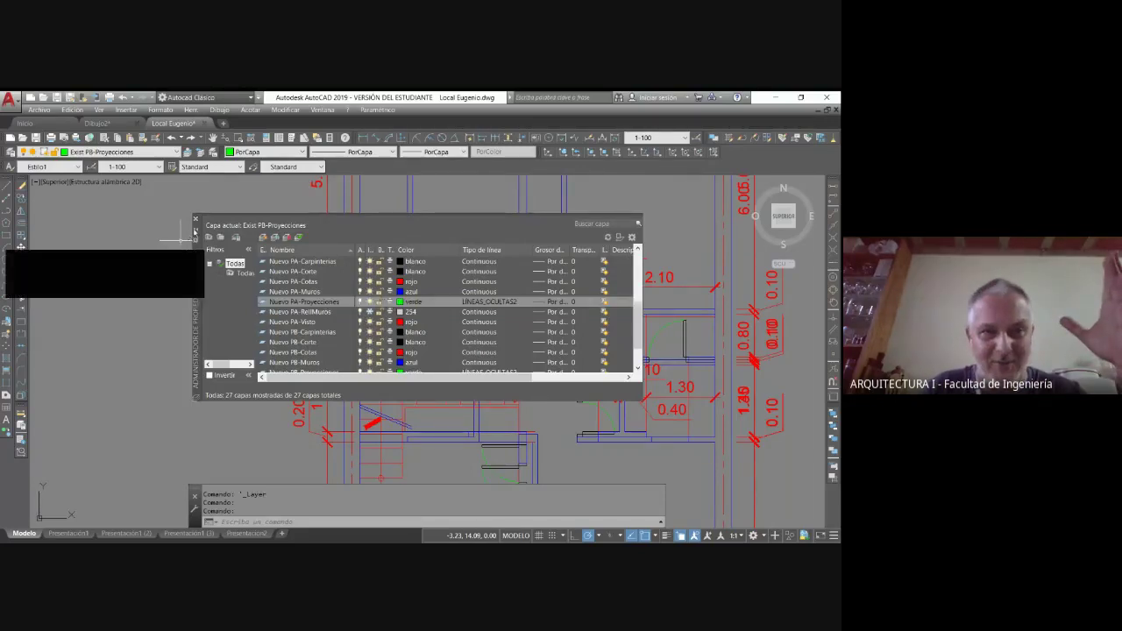
Step: Zoom out to show the whole Local Eugenio floor plan
scroll(322, 304, "down", 2)
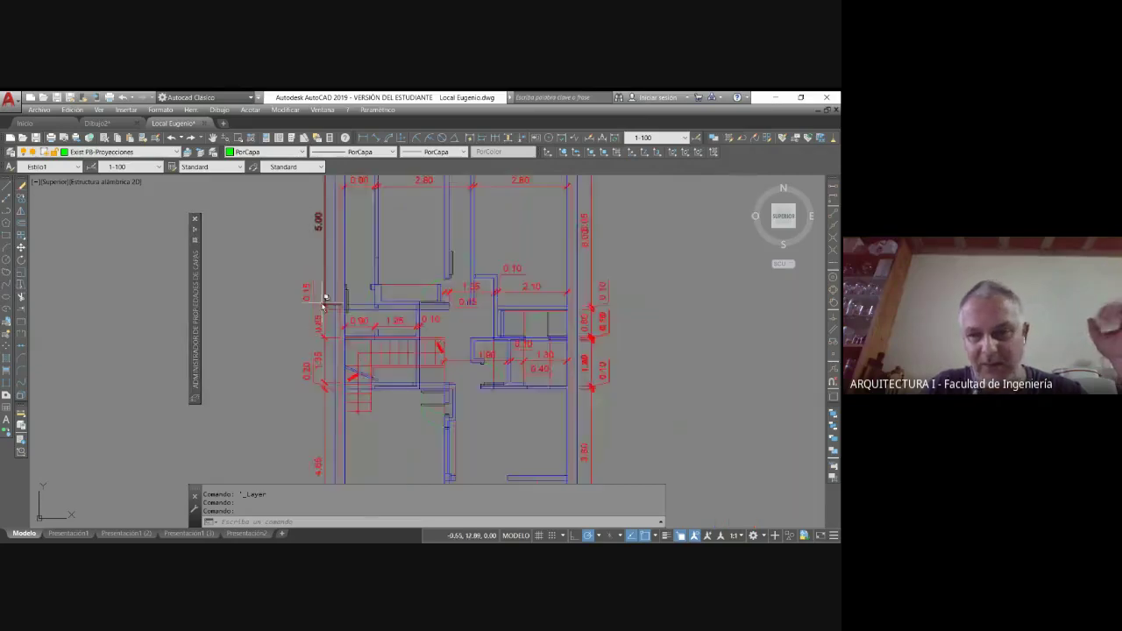
scroll(322, 304, "down", 3)
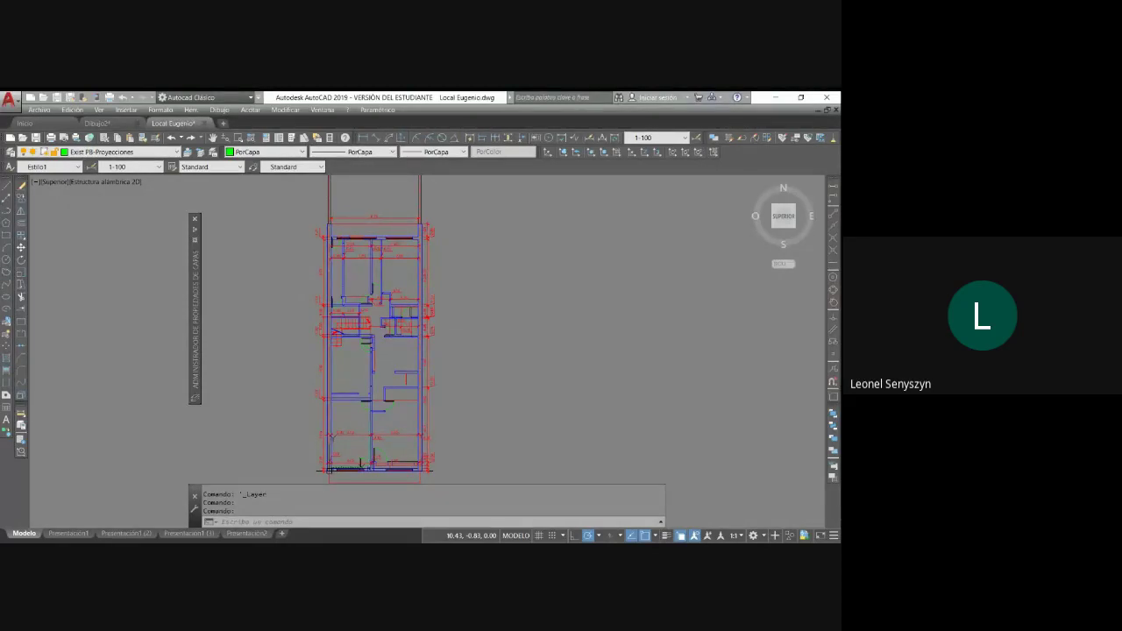
key("alt+Tab")
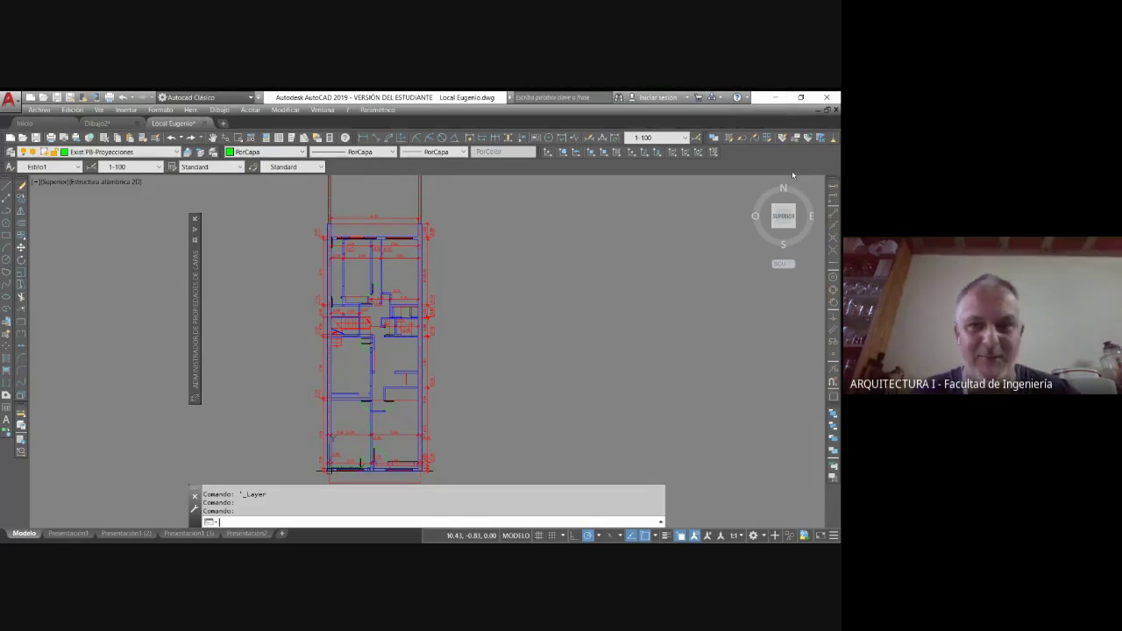
Step: Draw a short horizontal line to the right of the plan and select it
left_click(7, 187)
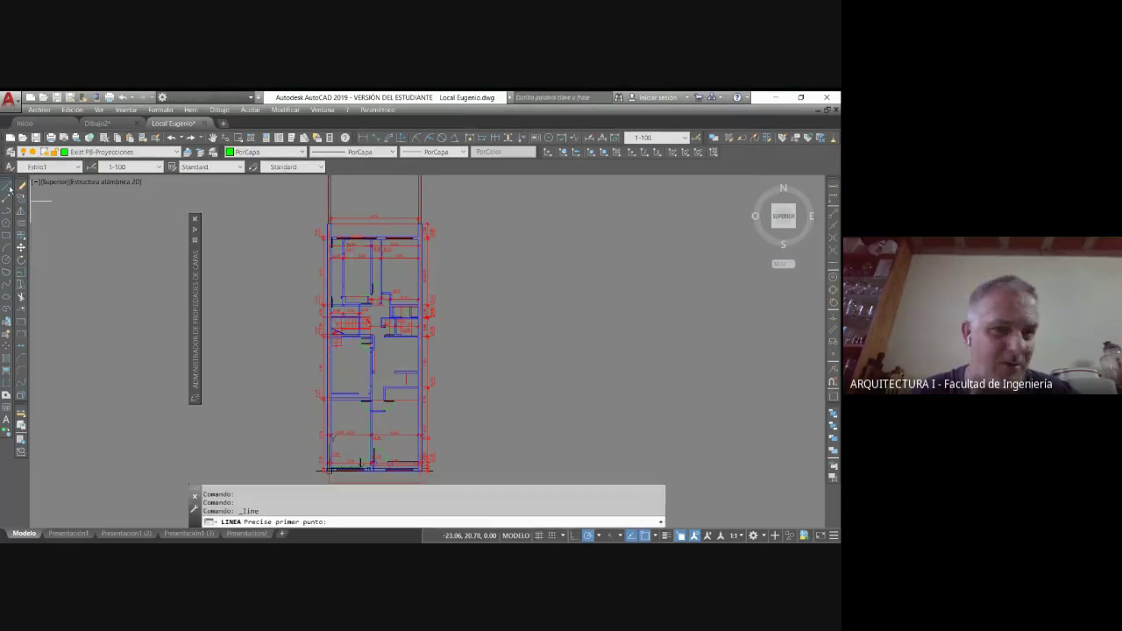
left_click(537, 323)
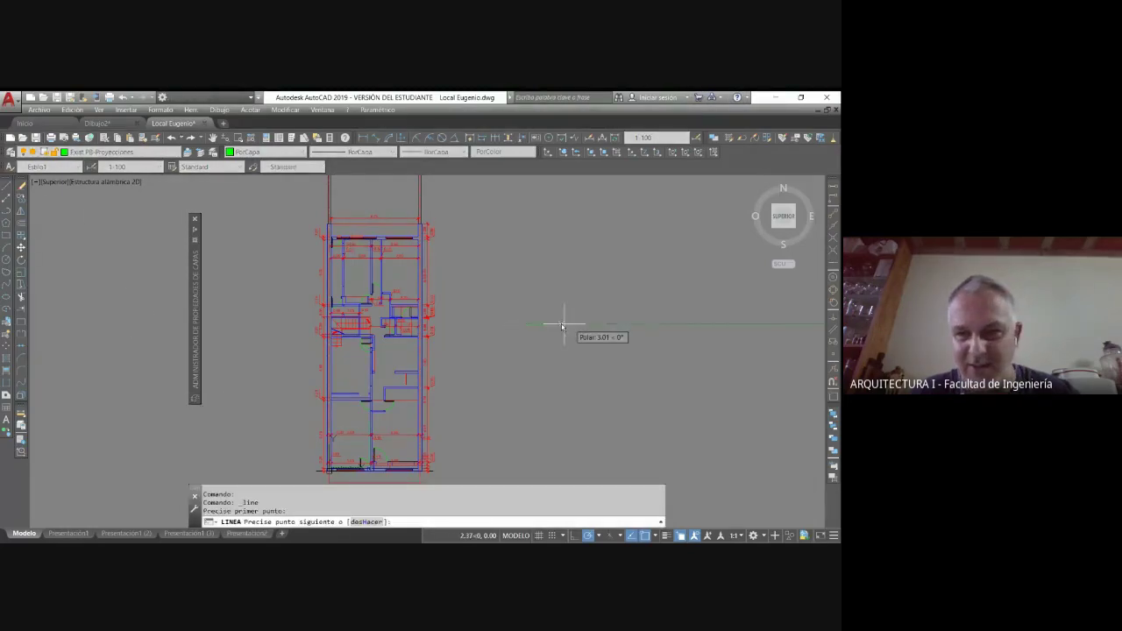
left_click(626, 325)
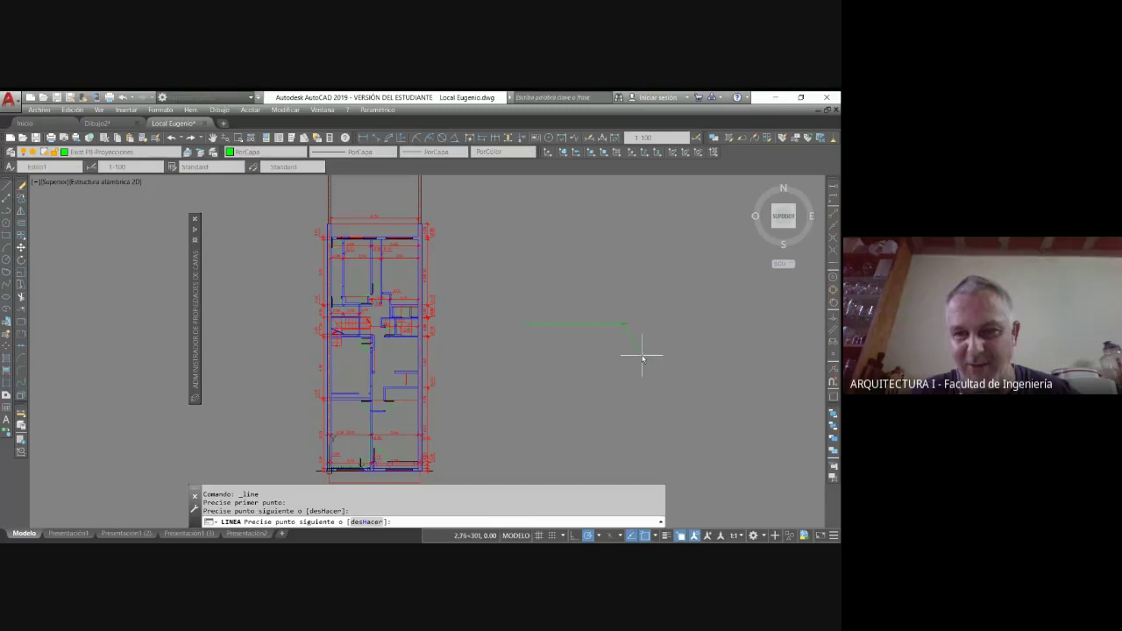
key("Return")
left_click(565, 362)
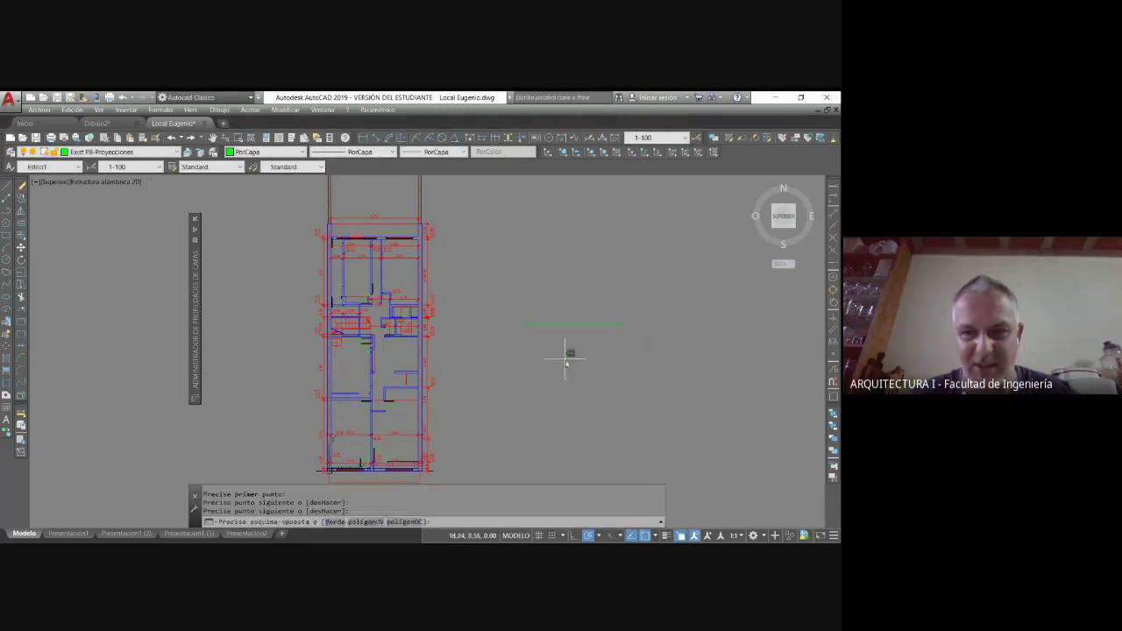
left_click(546, 326)
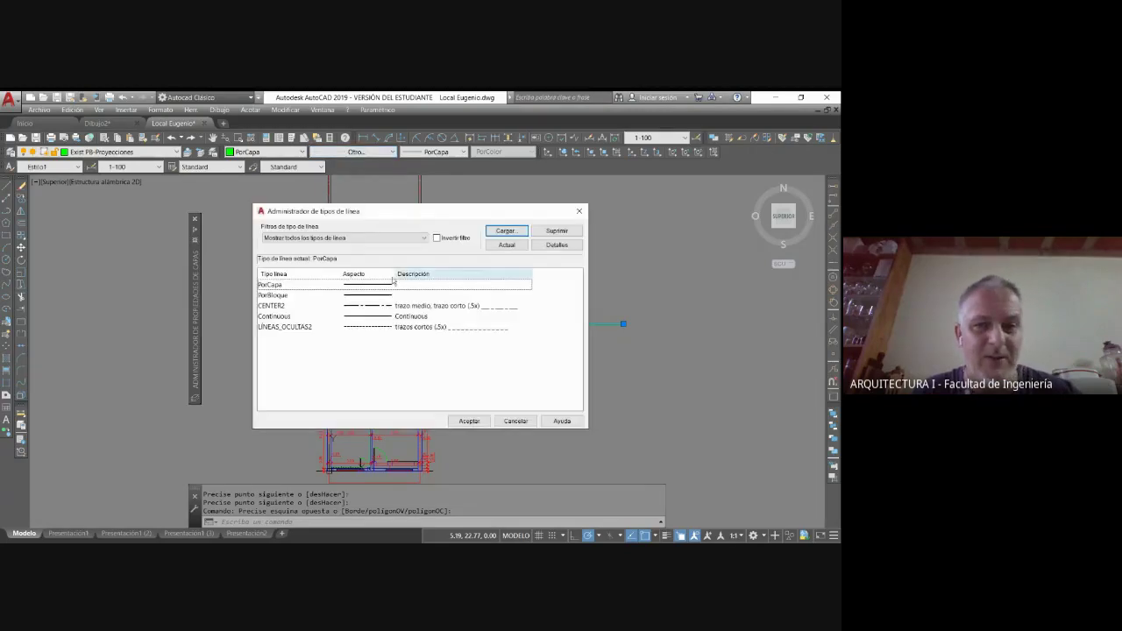
Step: Load the LINEAS_OCULTAS linetype into the drawing
left_click(508, 231)
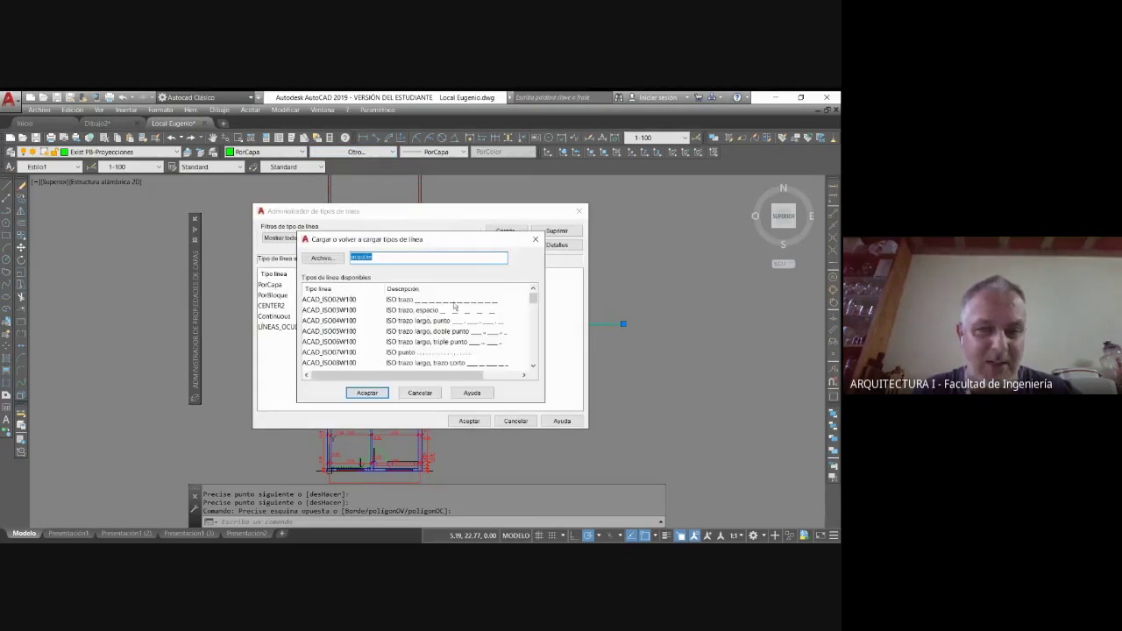
scroll(454, 306, "down", 5)
scroll(454, 310, "down", 3)
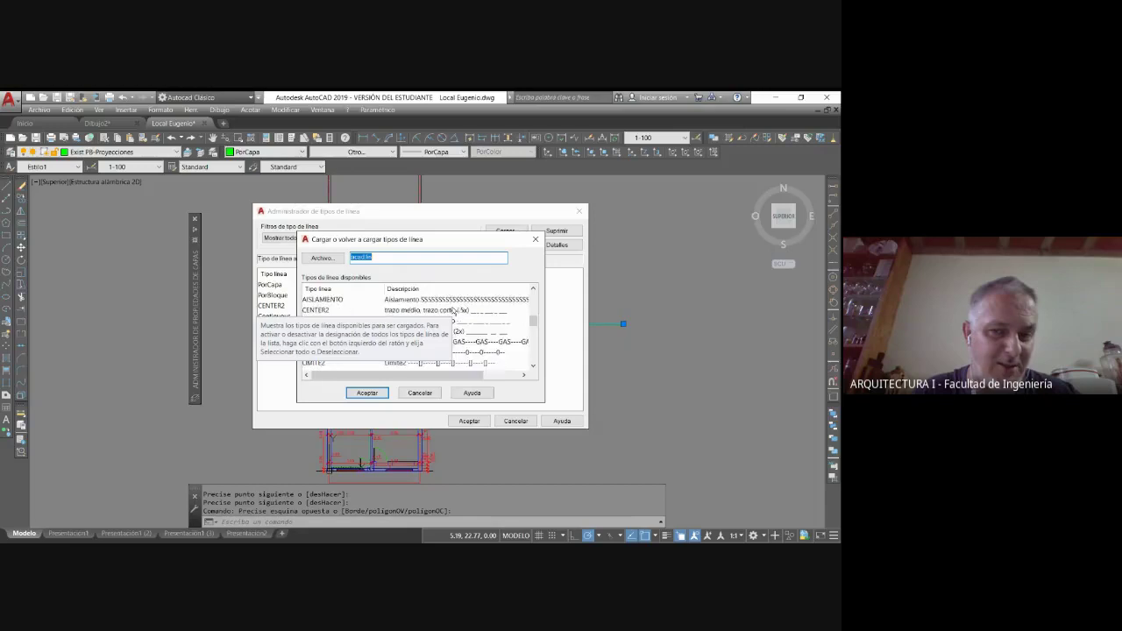
scroll(454, 312, "down", 1)
scroll(457, 317, "down", 1)
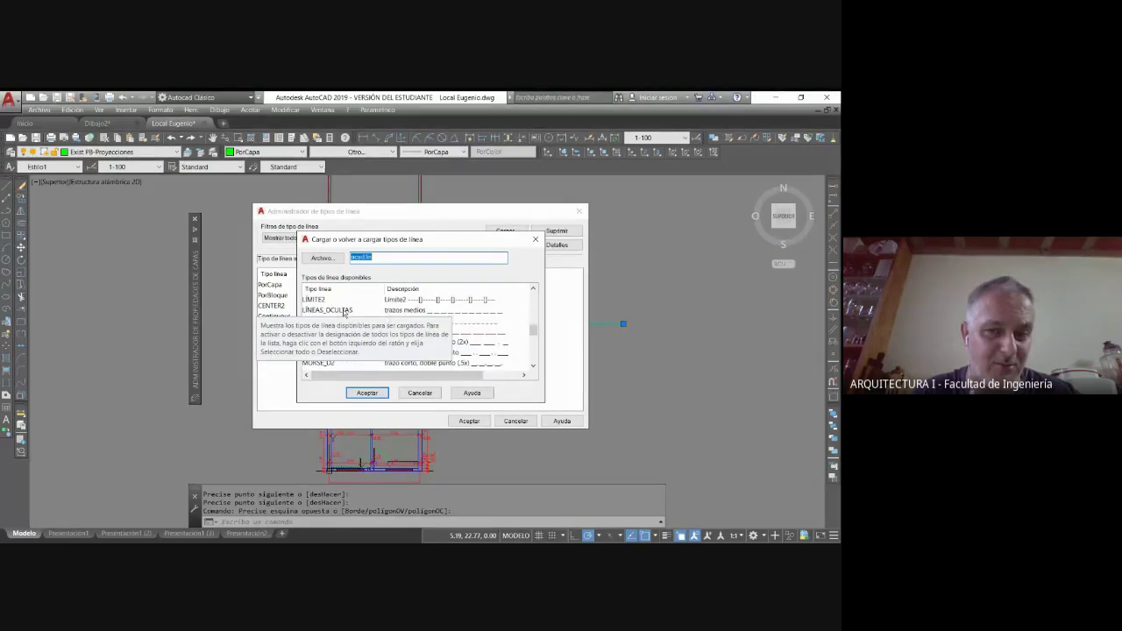
left_click(344, 312)
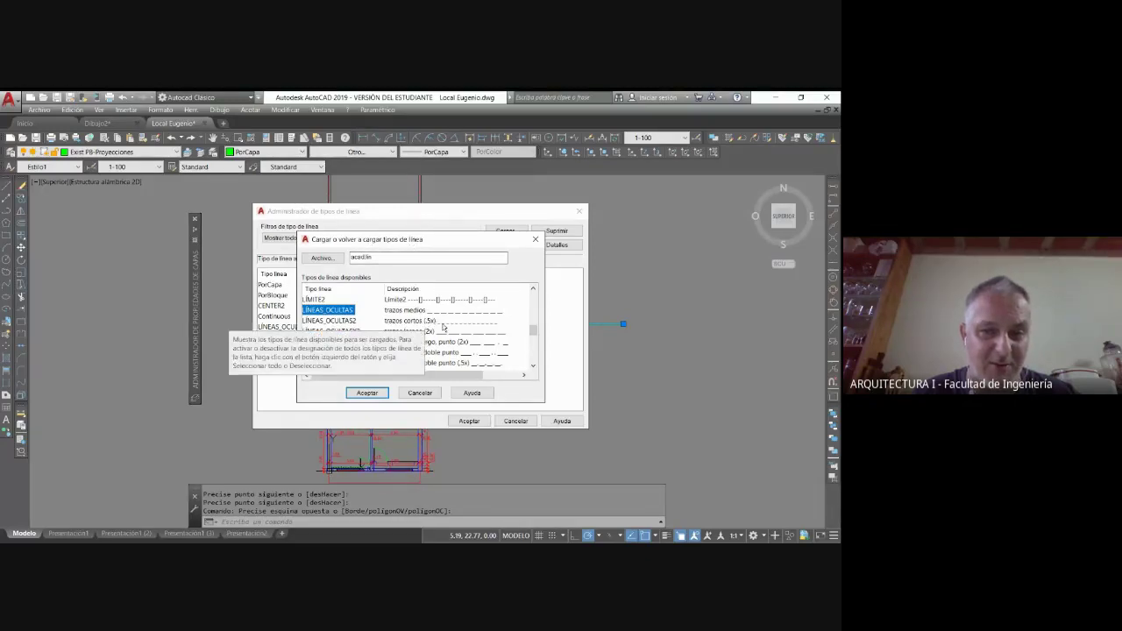
left_click(355, 320)
left_click(367, 393)
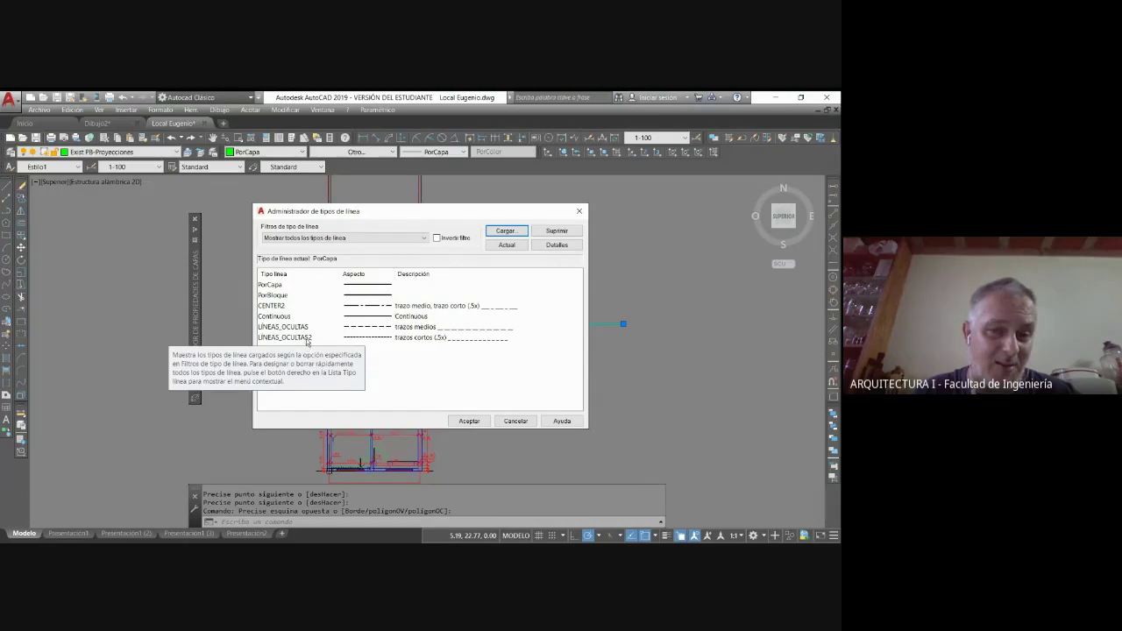
Step: Close the Linetype Manager and select the green horizontal line
left_click(306, 339)
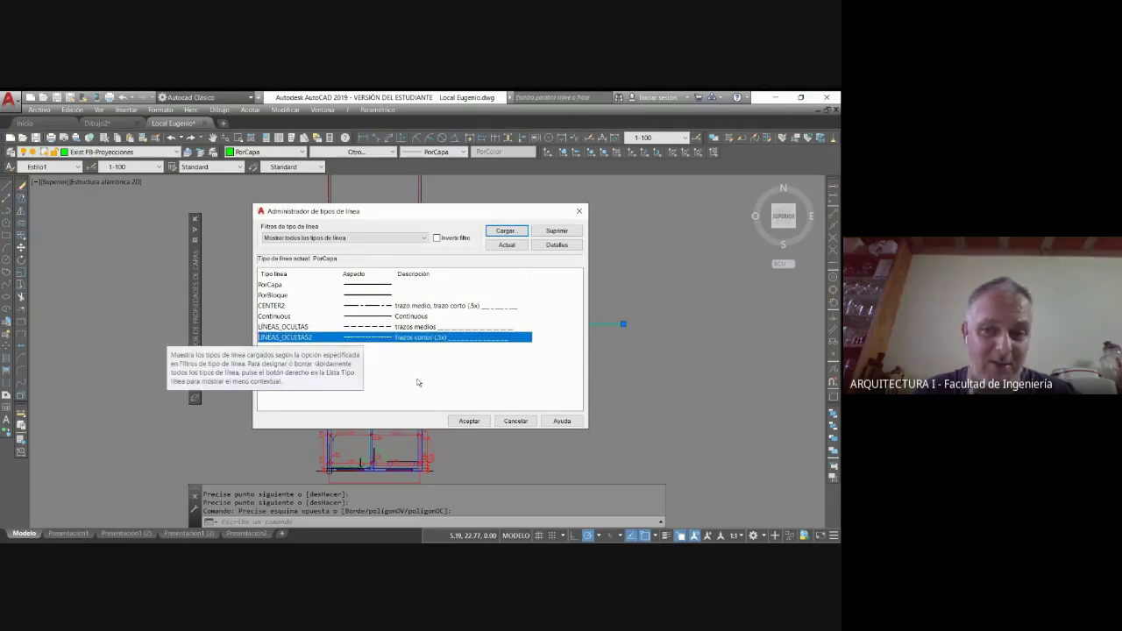
left_click(470, 422)
left_click(540, 352)
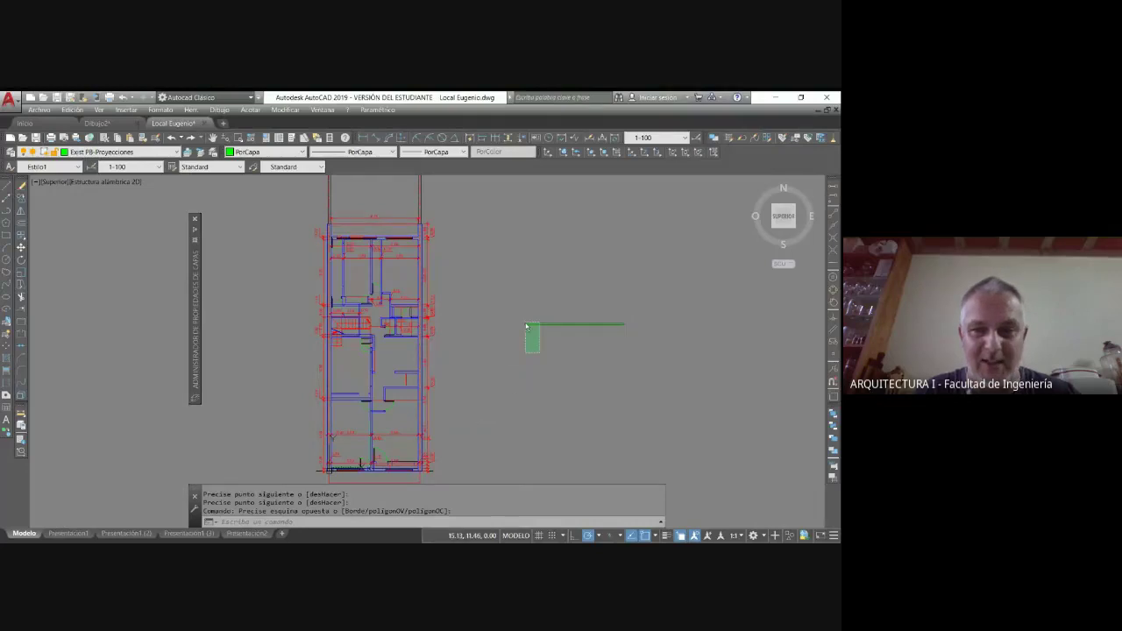
left_click(526, 326)
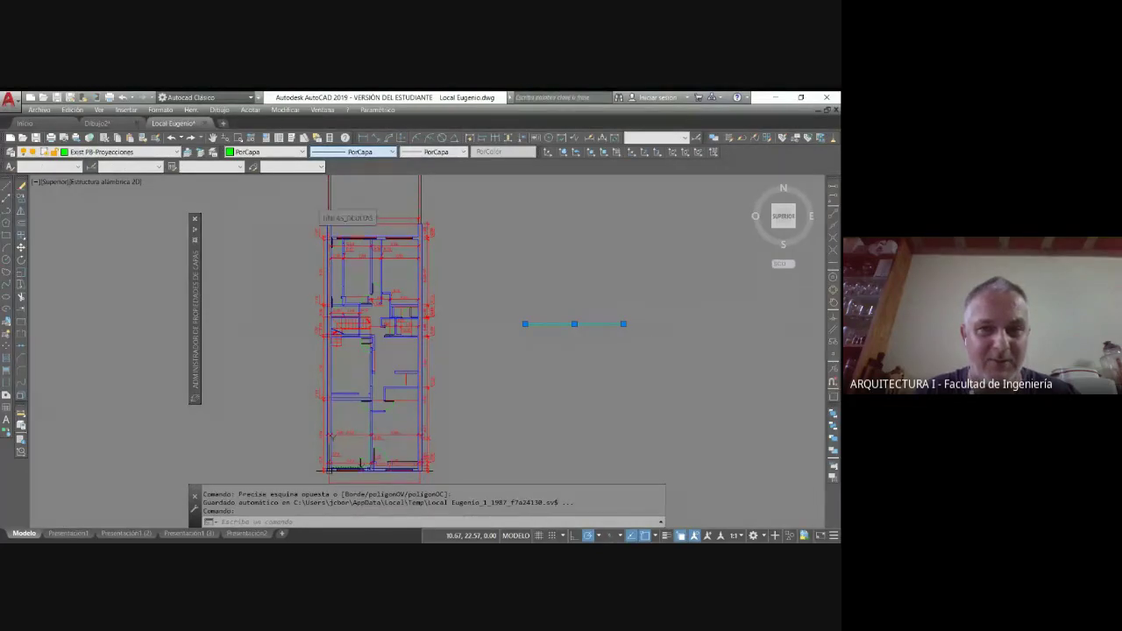
Step: Give the new horizontal line the LINEAS_OCULTAS linetype and zoom in to check its dashes
left_click(377, 206)
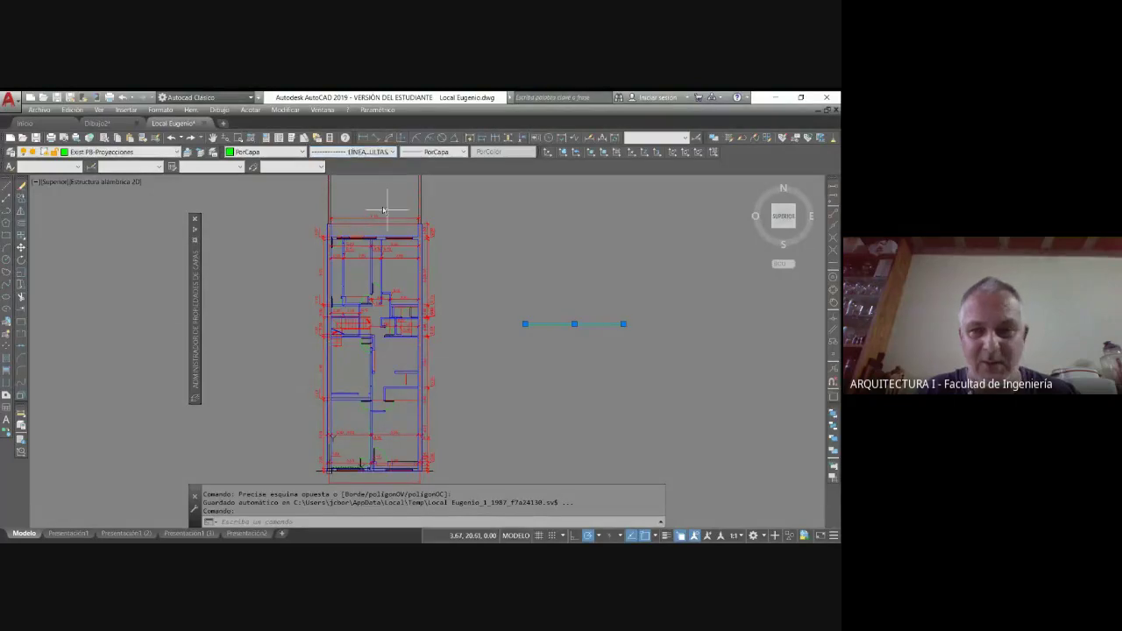
scroll(552, 338, "up", 1)
scroll(546, 324, "up", 2)
scroll(542, 316, "up", 2)
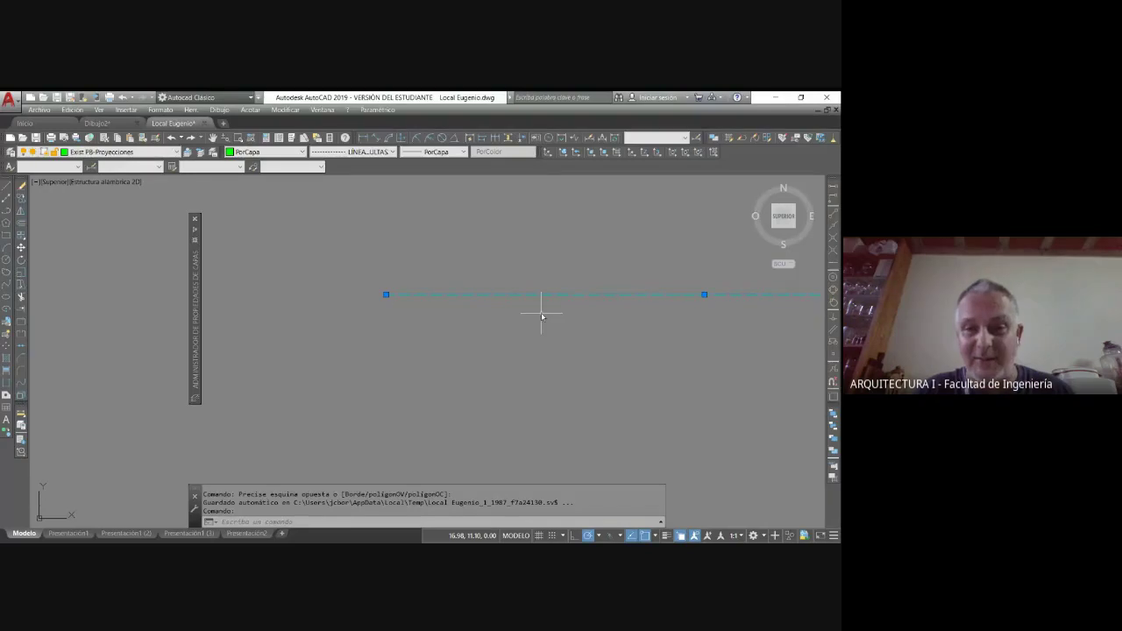
scroll(512, 302, "up", 2)
key("Escape")
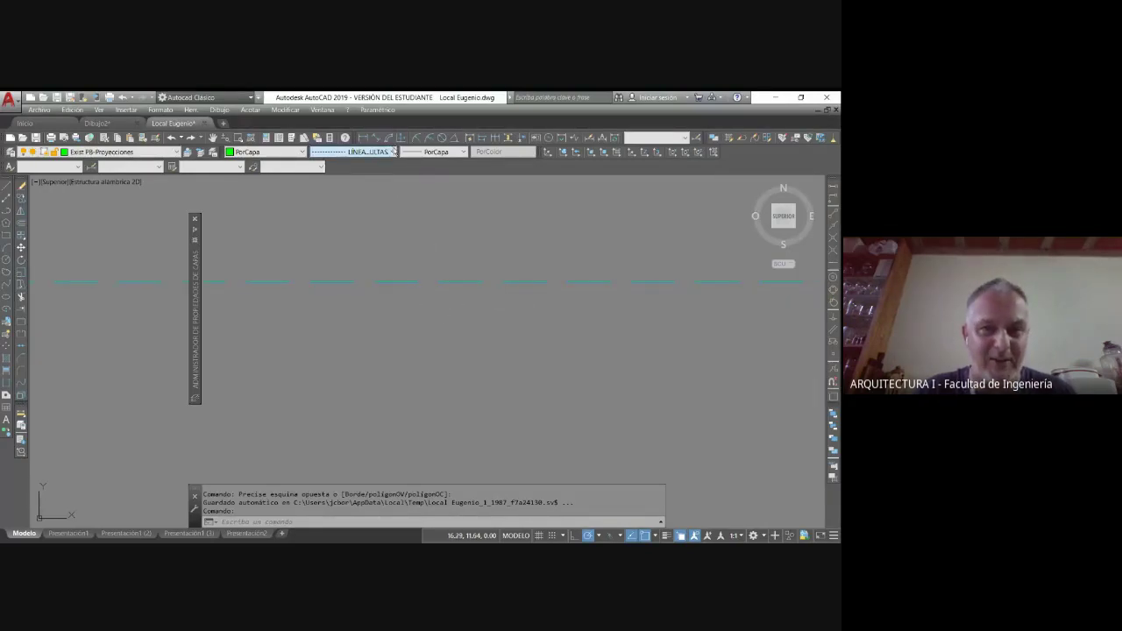
scroll(476, 346, "down", 5)
left_click(476, 330)
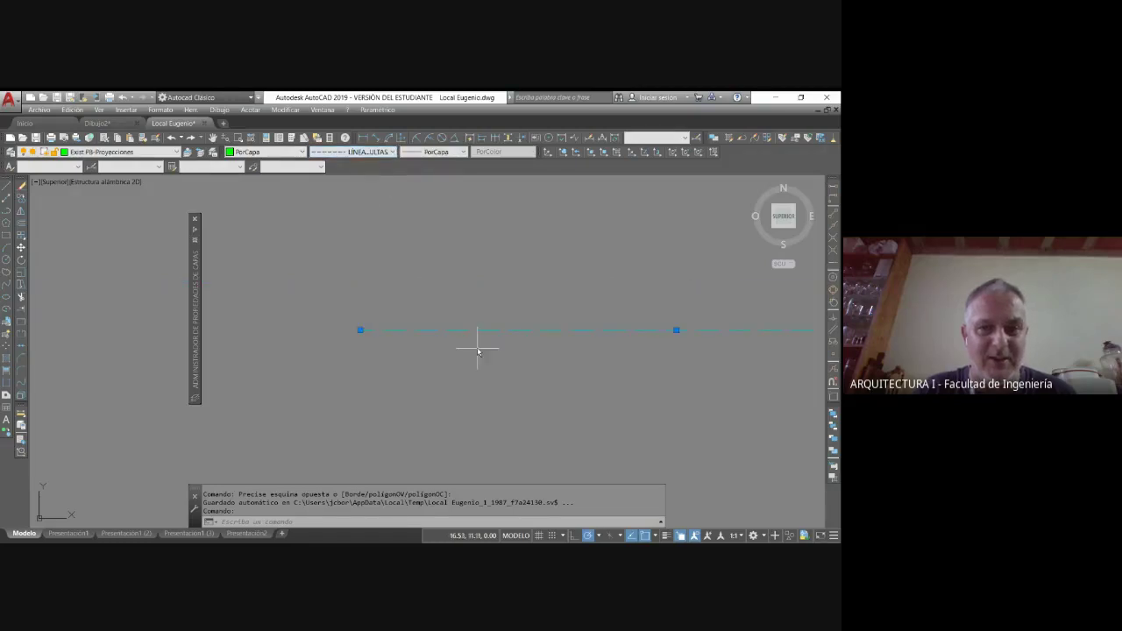
scroll(476, 350, "down", 2)
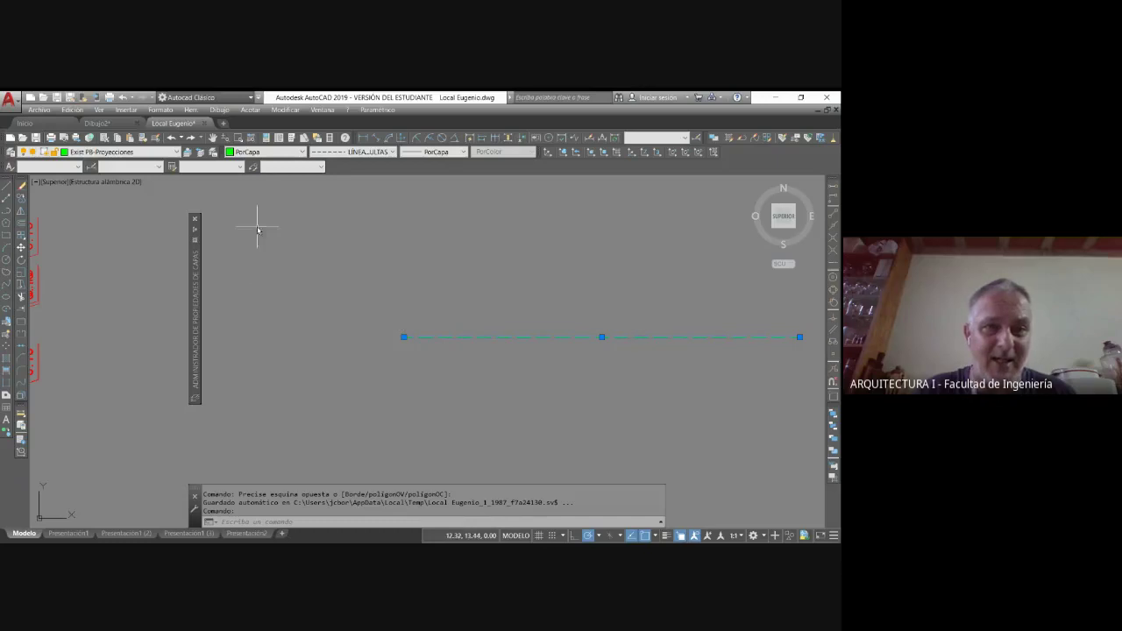
Step: In the Properties palette, change the dashed line's linetype scale to 0.5
left_click(266, 139)
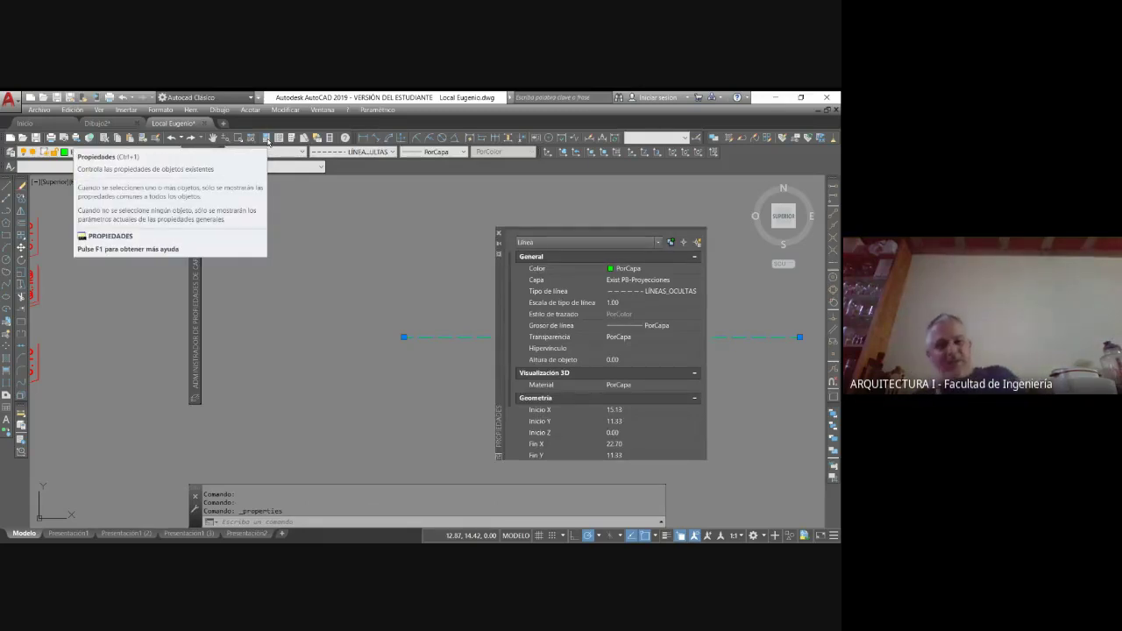
left_click(622, 303)
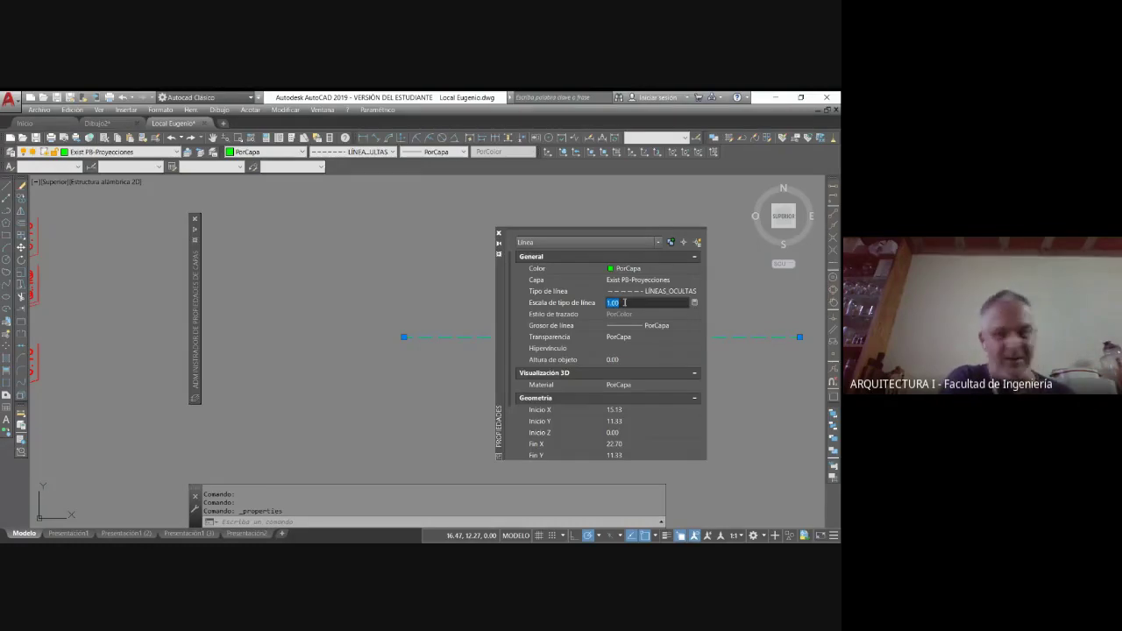
type(".5")
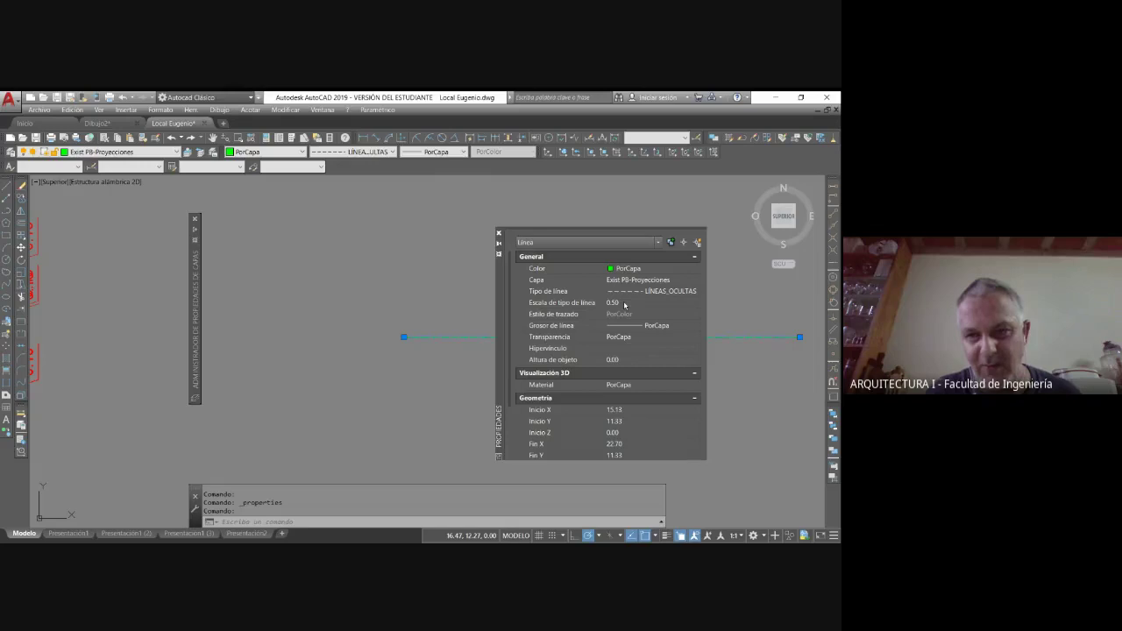
left_click(498, 246)
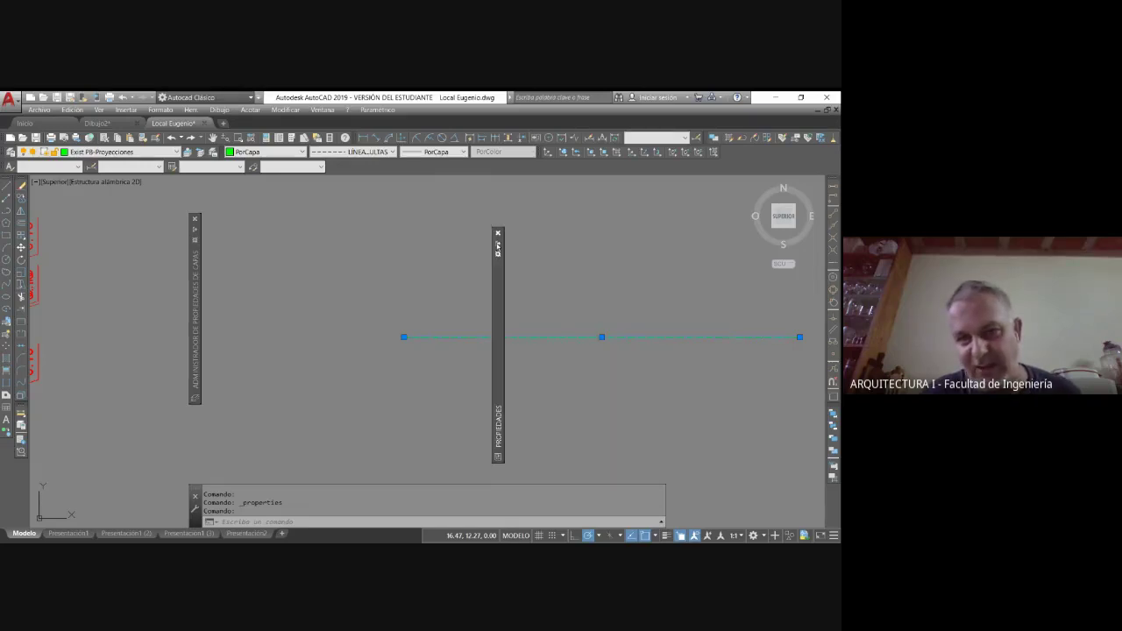
scroll(556, 340, "up", 4)
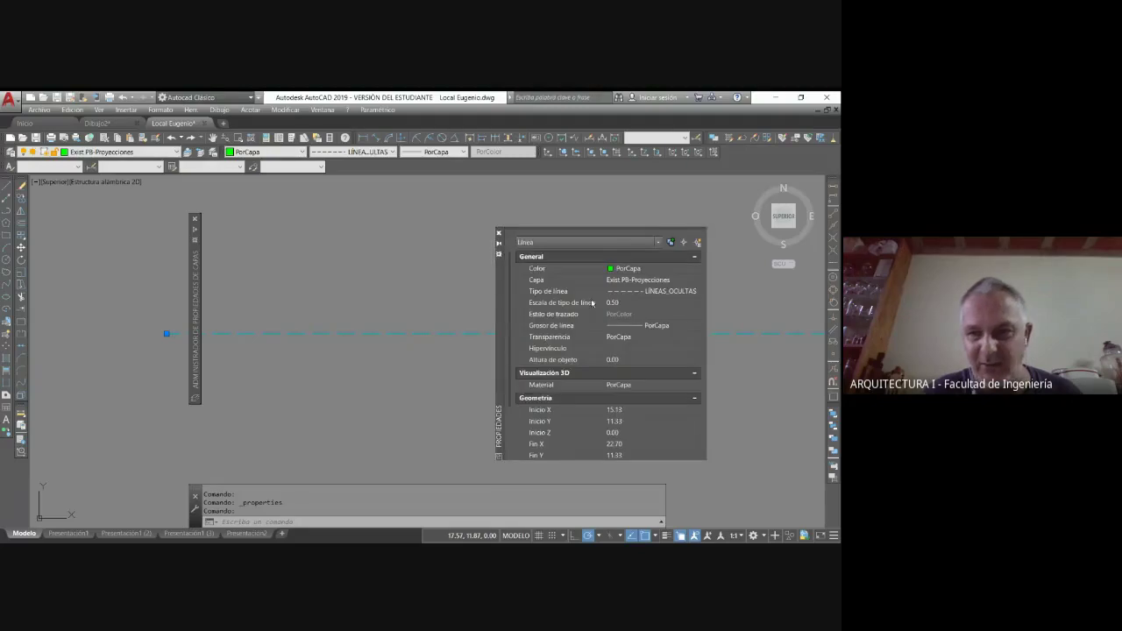
left_click(615, 303)
type("0.250")
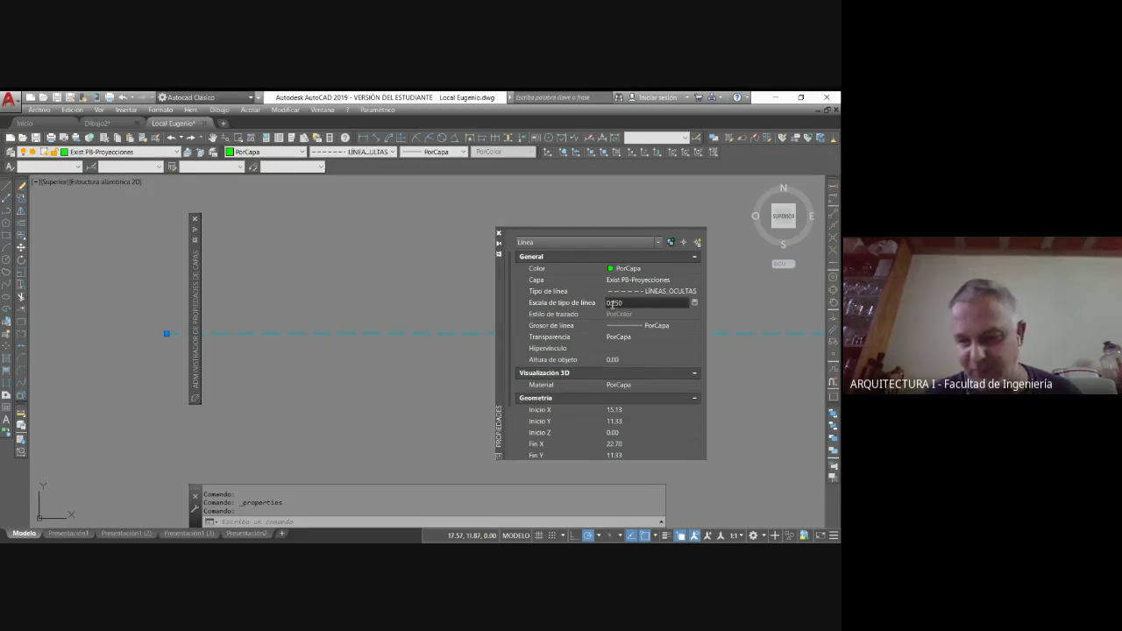
key("Return")
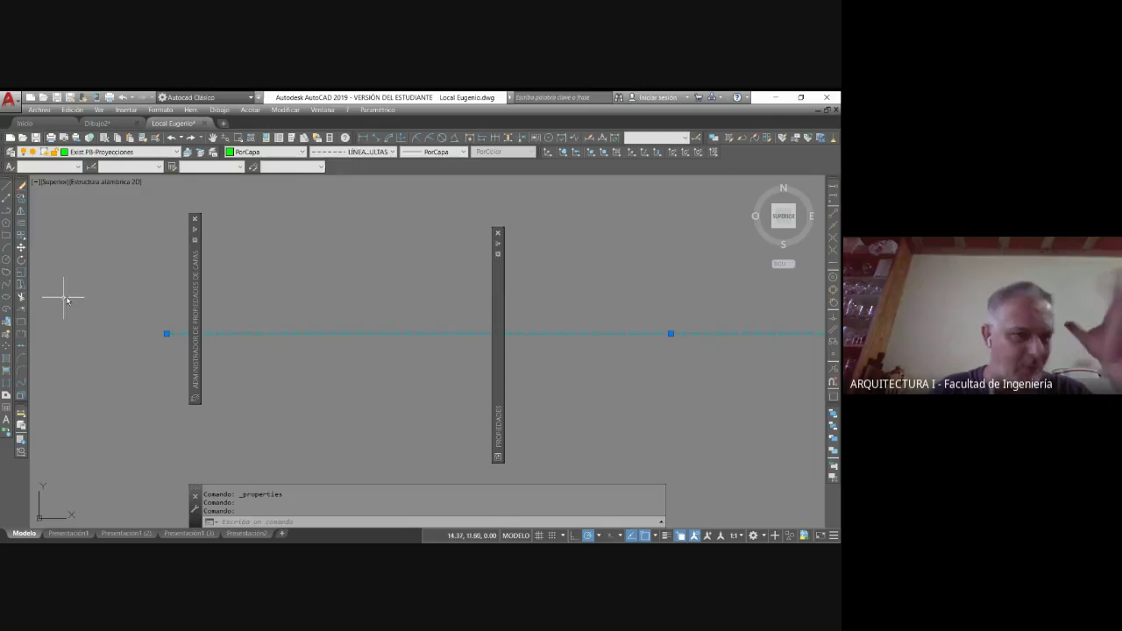
Step: Start a block insertion and browse the sanitary fixture drawings for the bidet file
left_click(6, 337)
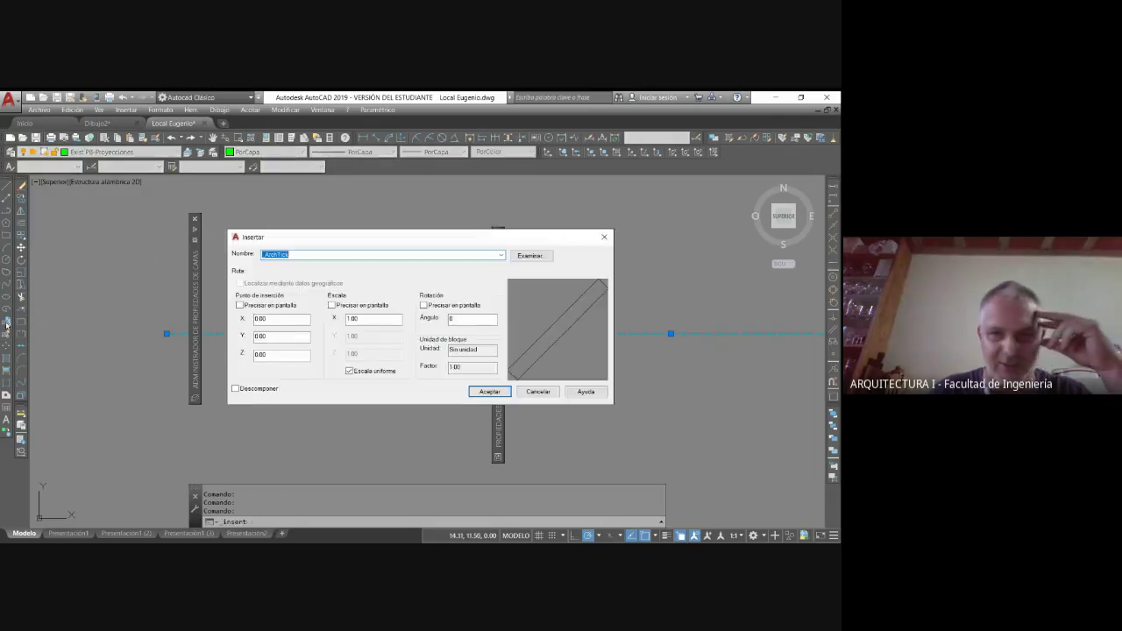
left_click(525, 255)
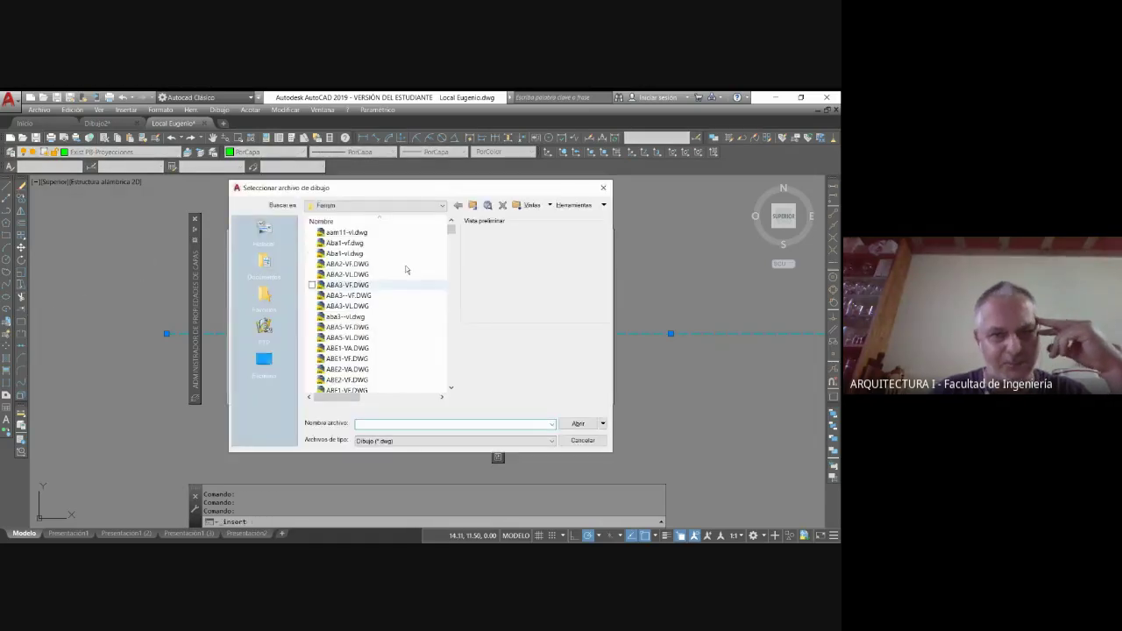
left_click(367, 306)
left_click(346, 337)
scroll(343, 337, "down", 3)
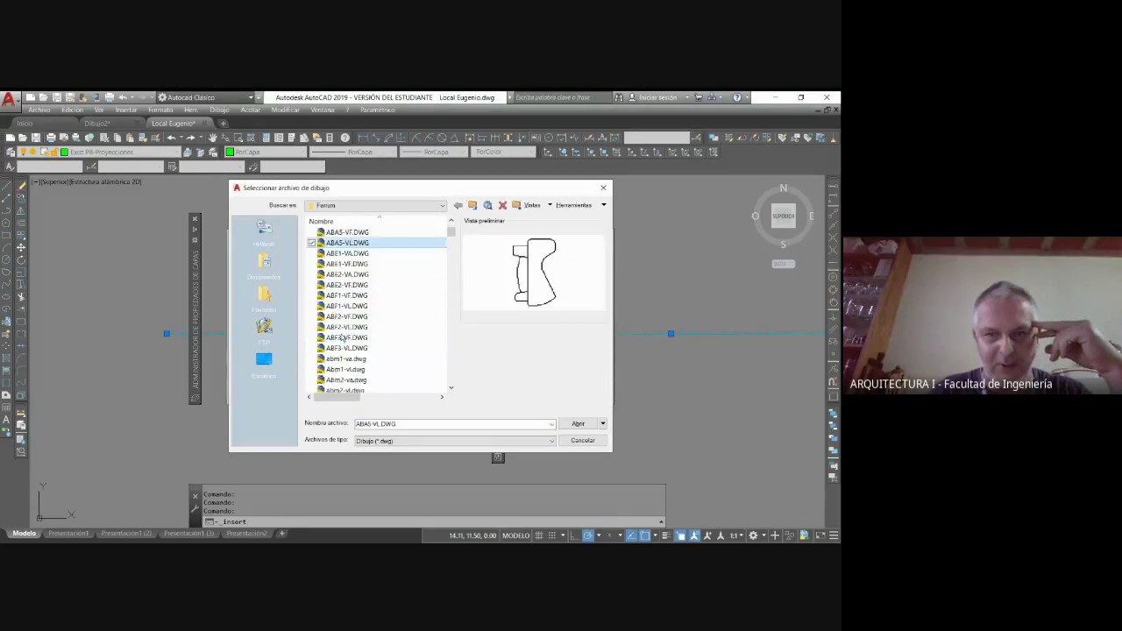
left_click(343, 338)
scroll(343, 337, "down", 3)
Step: Choose ADRBIDVS.DWG and insert it at 0,0,0 with scale 1
left_click(343, 338)
scroll(344, 338, "down", 3)
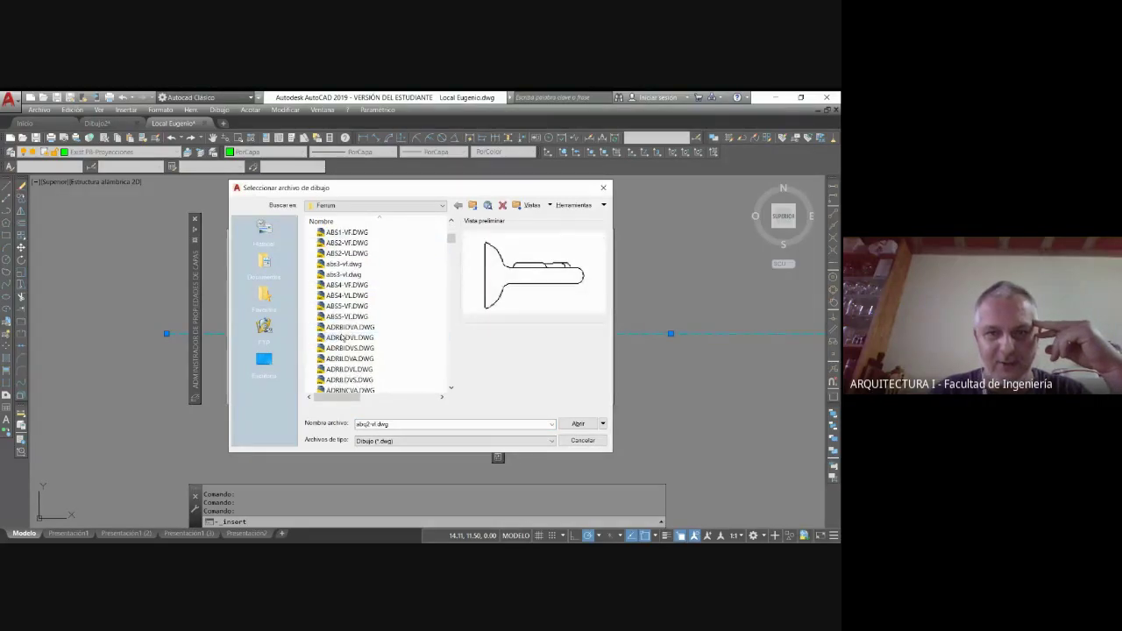
left_click(344, 337)
left_click(347, 348)
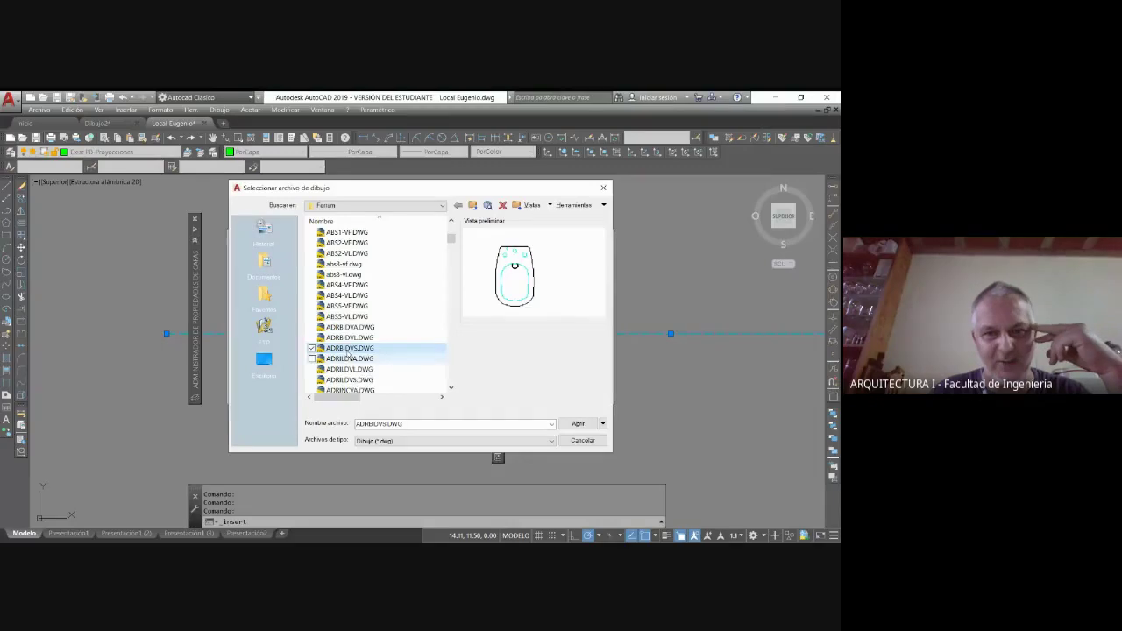
left_click(346, 359)
left_click(344, 348)
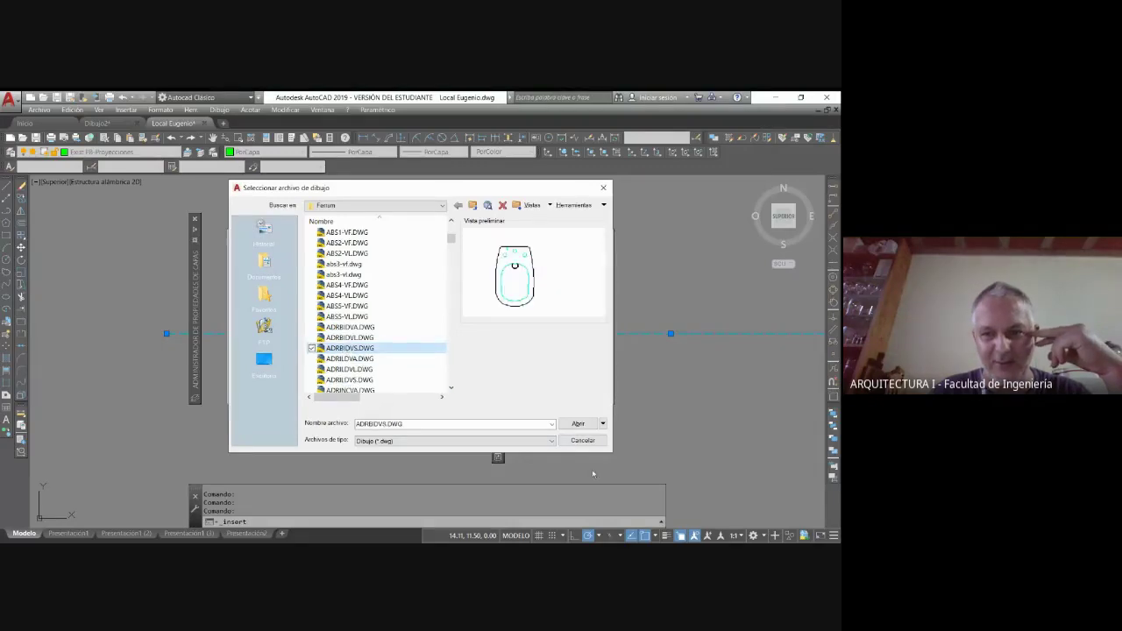
left_click(579, 425)
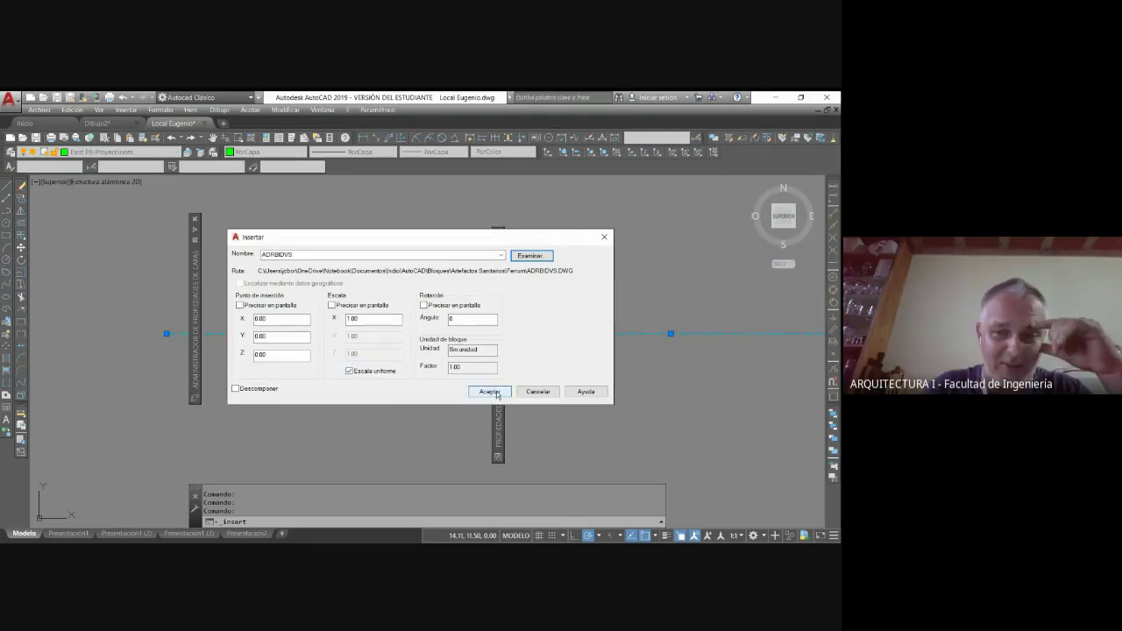
left_click(488, 392)
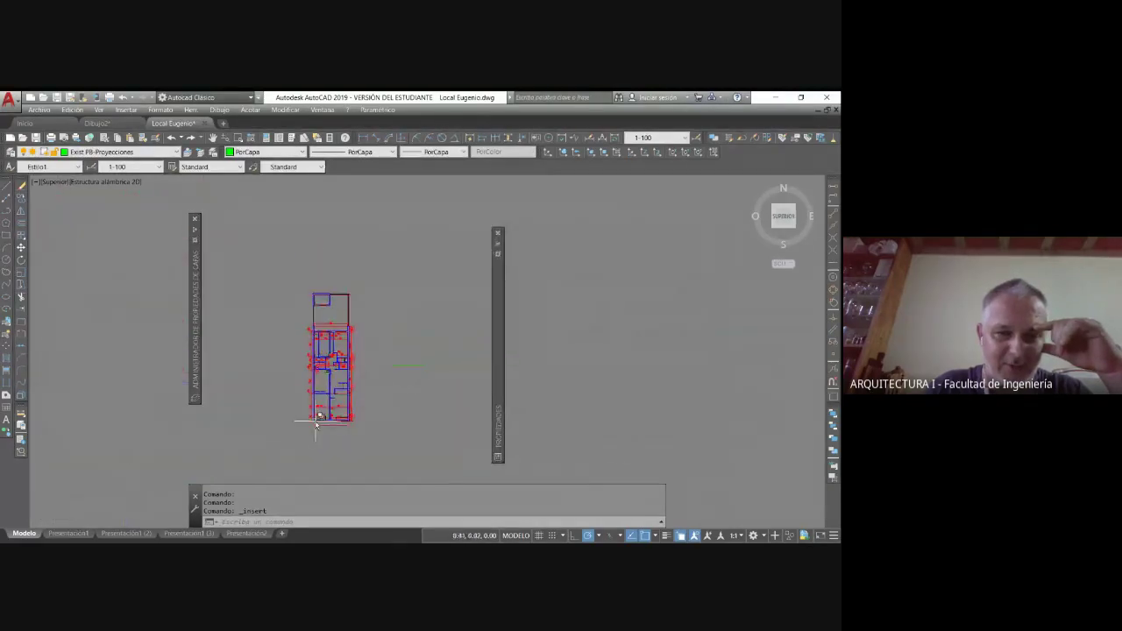
Step: Zoom to the origin and window-select the inserted bidet block
scroll(316, 425, "up", 4)
scroll(307, 421, "up", 3)
scroll(301, 390, "up", 2)
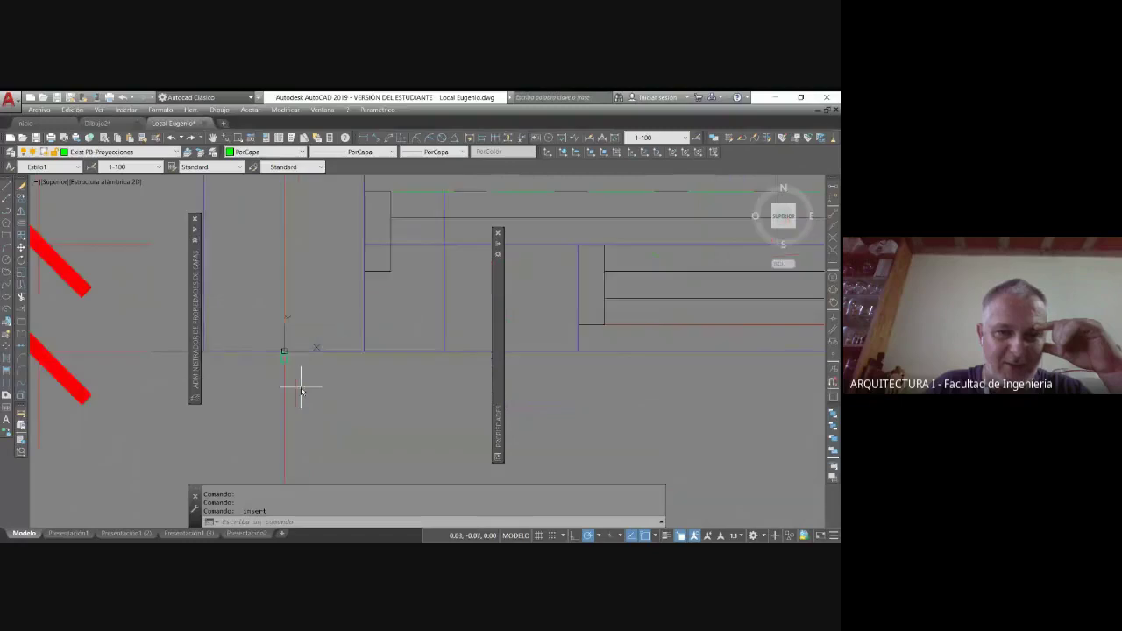
scroll(289, 368, "up", 2)
scroll(275, 343, "up", 2)
left_click(281, 347)
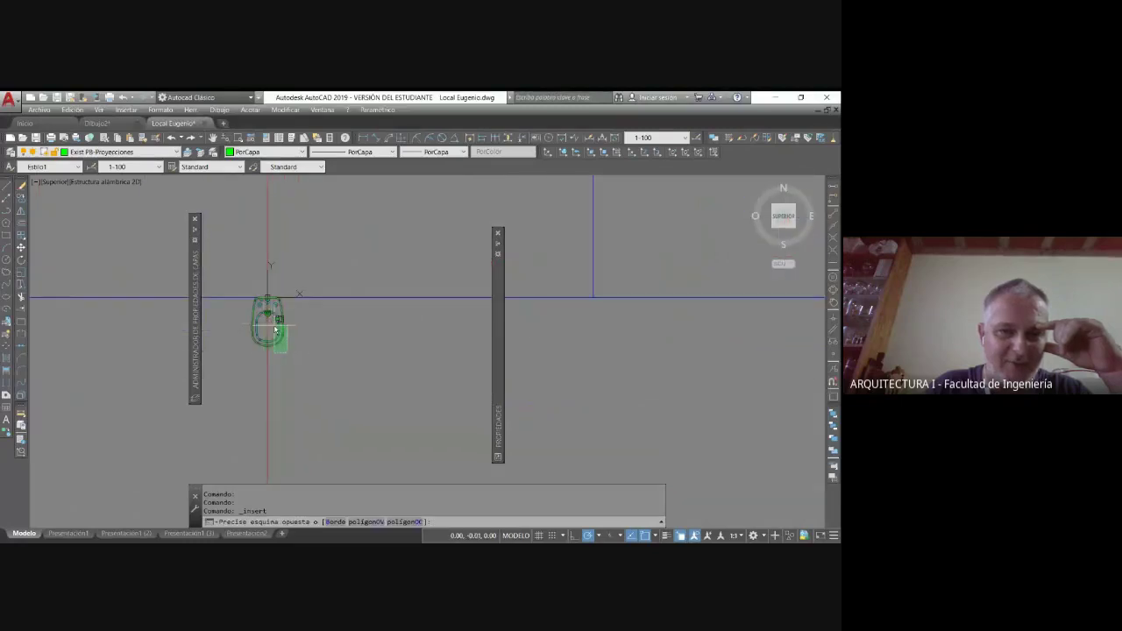
left_click(275, 329)
Step: Move the bidet from the origin to a spot inside the floor plan
left_click(21, 248)
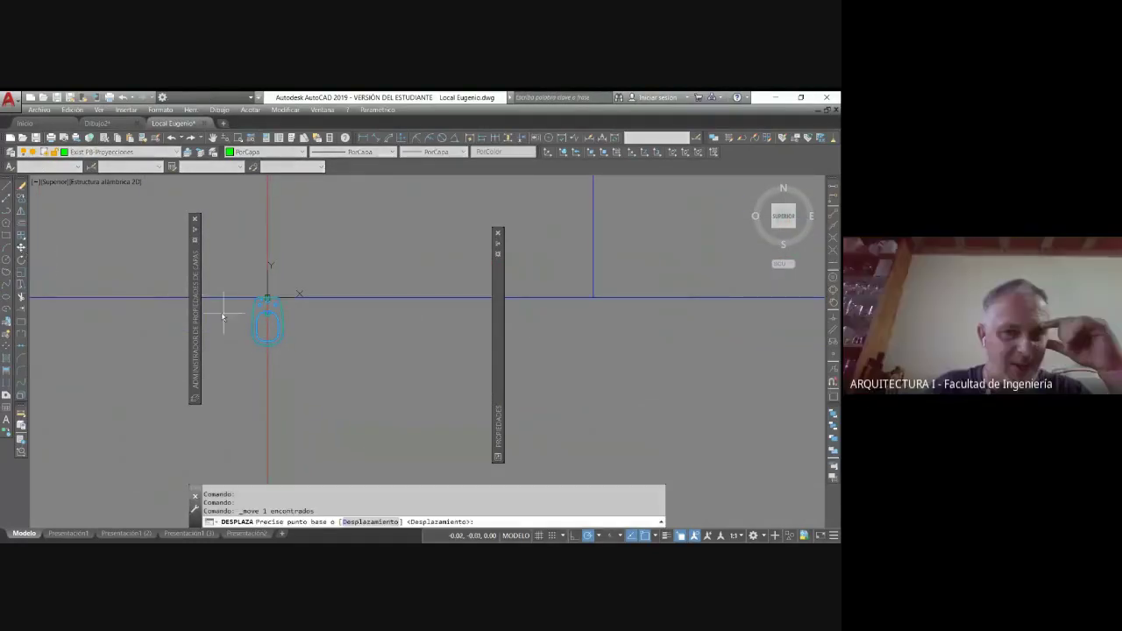
left_click(246, 319)
scroll(237, 324, "down", 3)
scroll(231, 336, "down", 2)
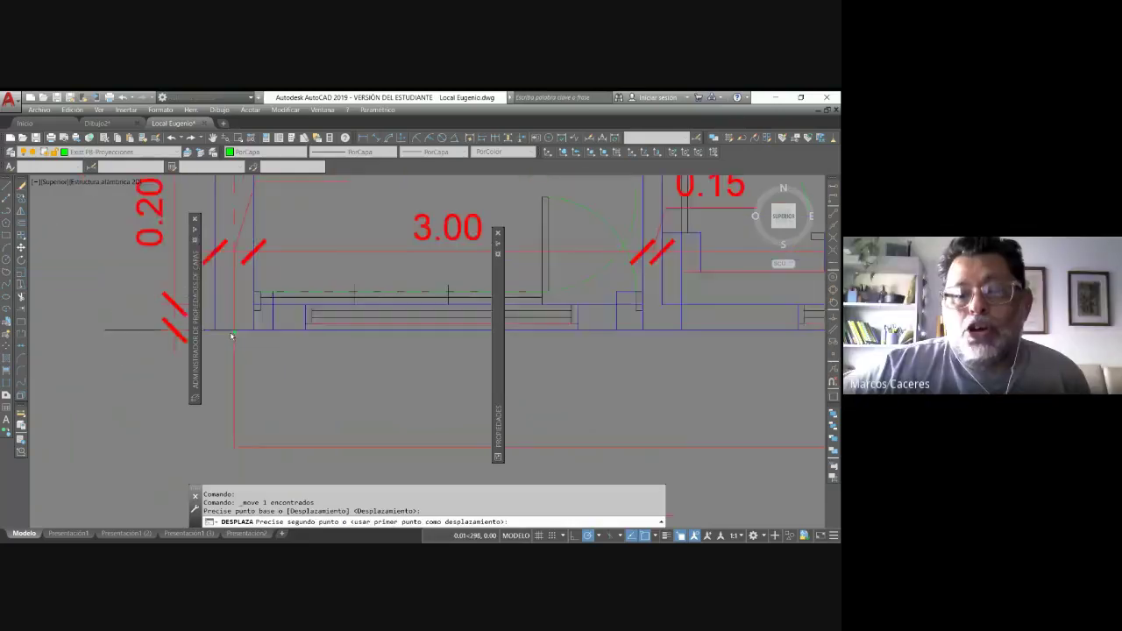
scroll(232, 336, "down", 5)
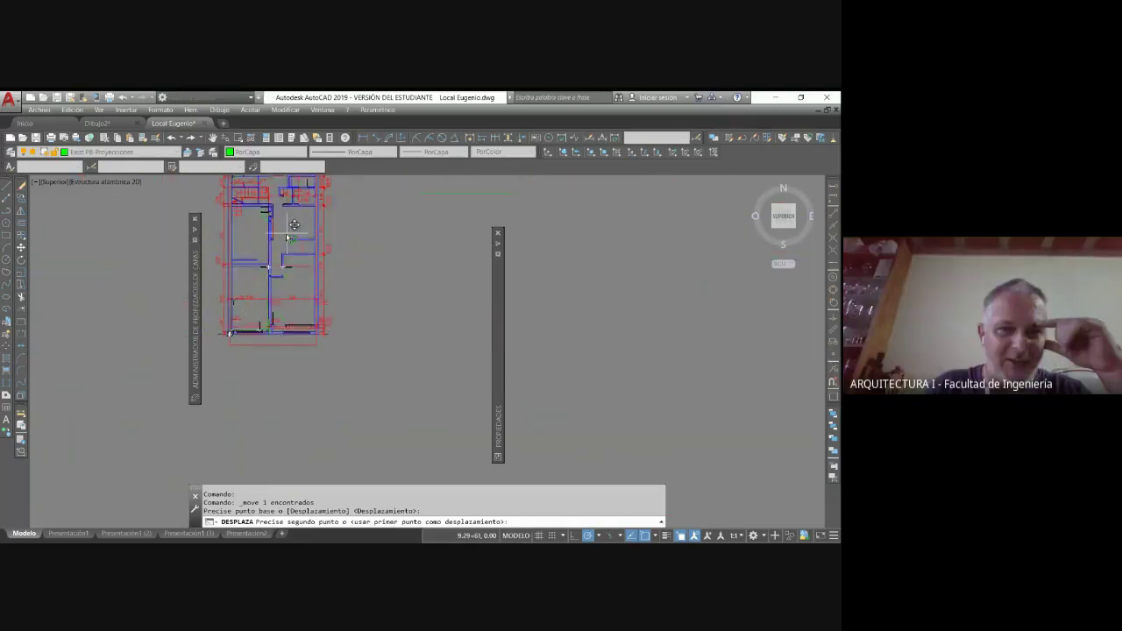
scroll(289, 235, "up", 5)
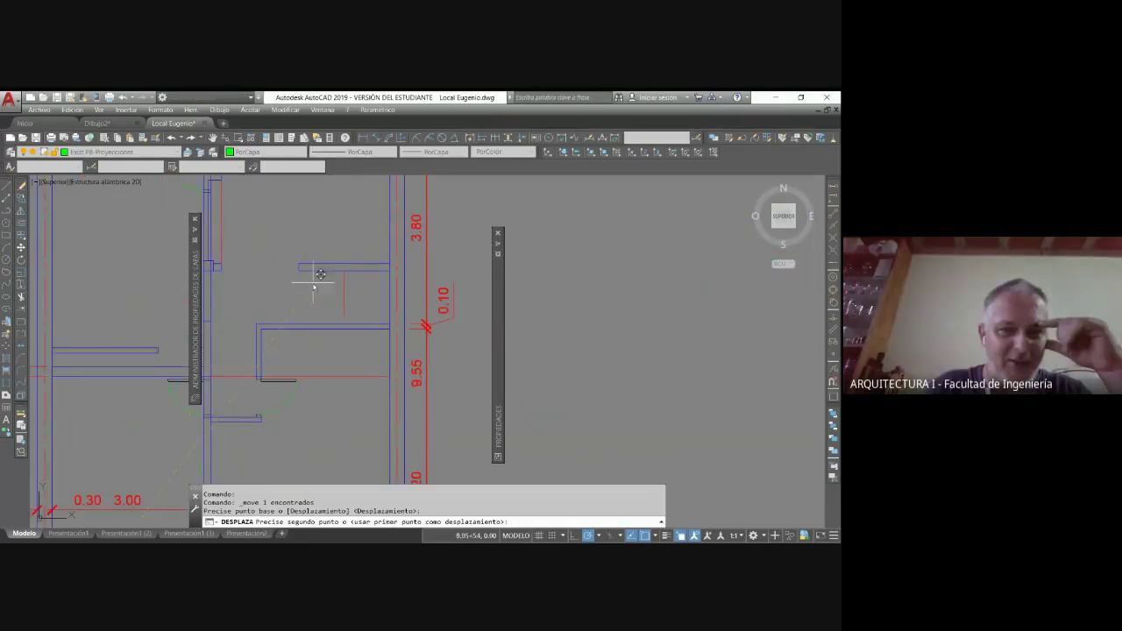
left_click(314, 284)
scroll(319, 287, "up", 4)
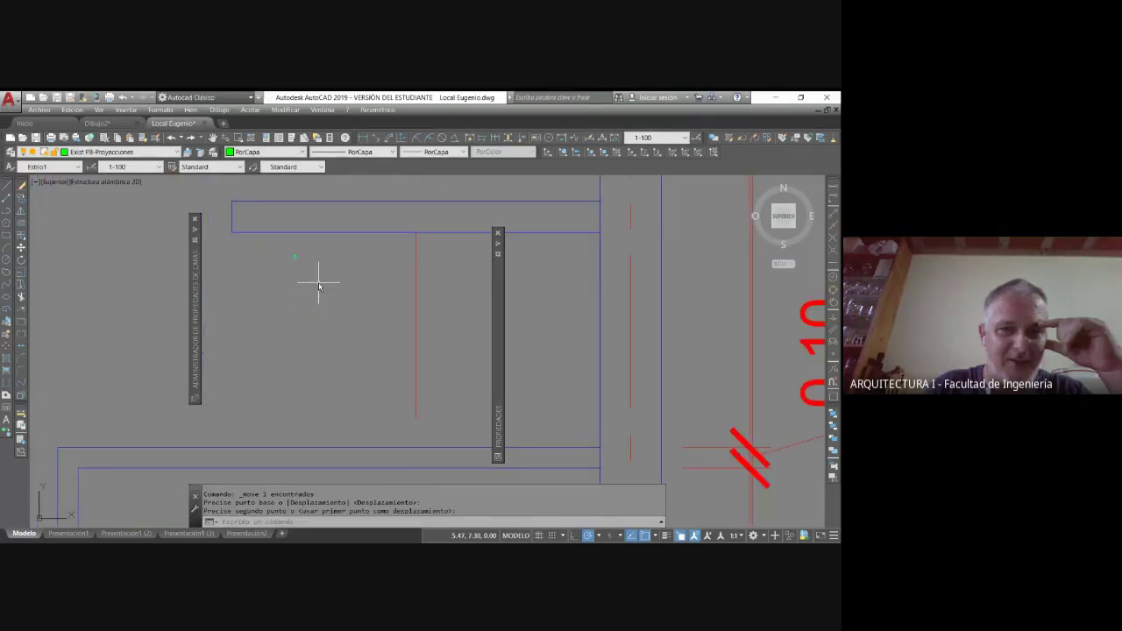
scroll(290, 257, "up", 4)
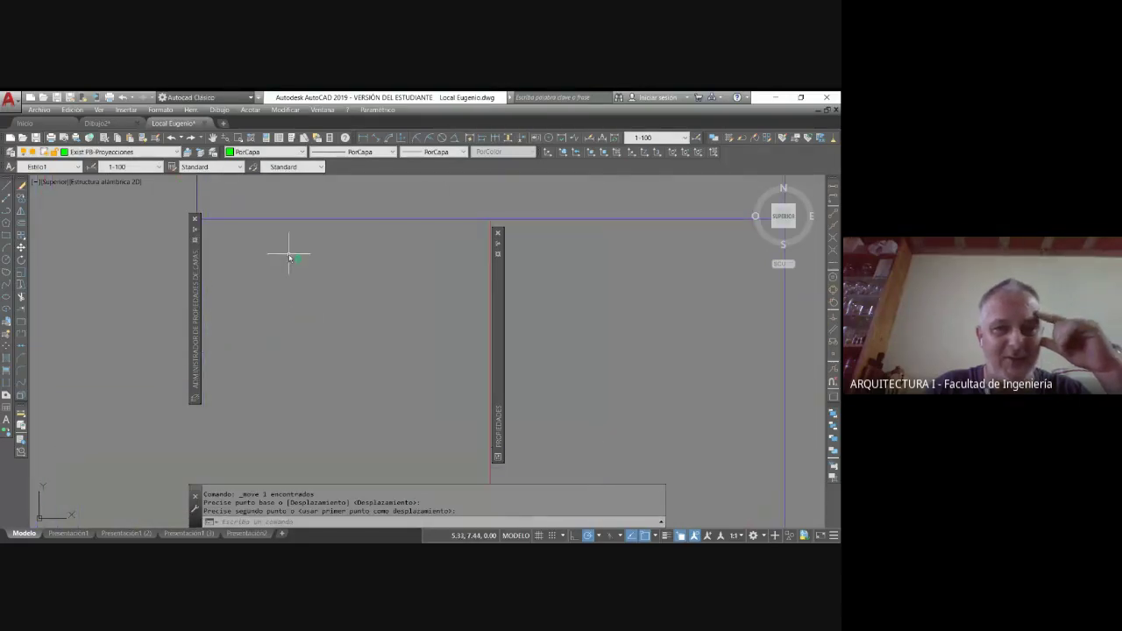
scroll(289, 256, "up", 3)
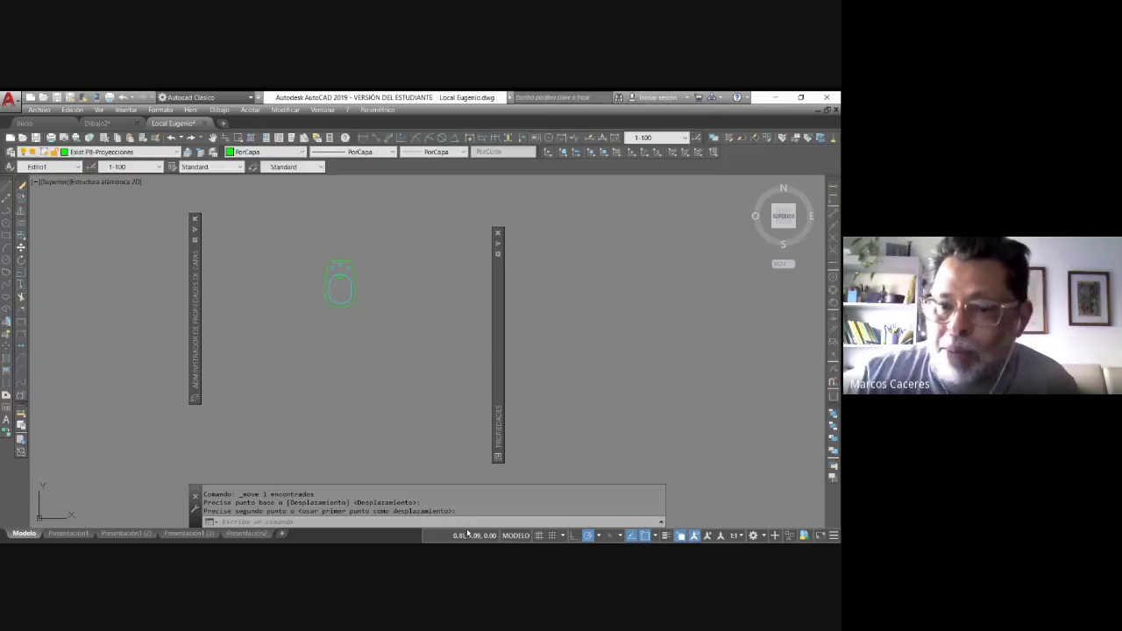
Step: Select the relocated bidet block and assign it to the Nuevo PA-Cotas layer
left_click(381, 368)
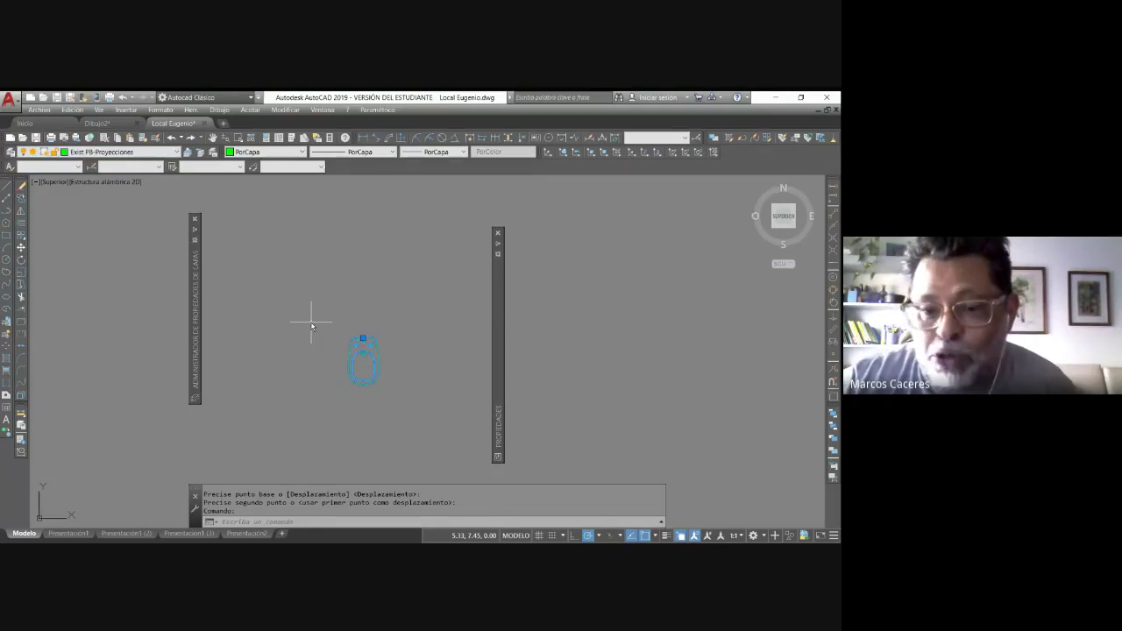
key("Escape")
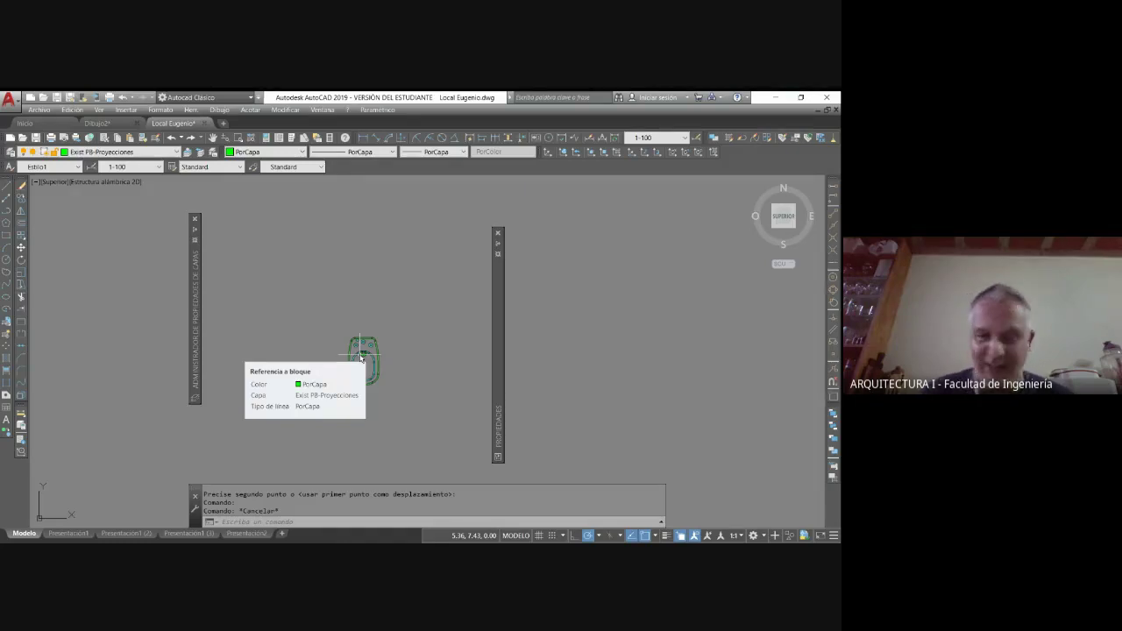
scroll(356, 359, "up", 3)
scroll(368, 339, "up", 2)
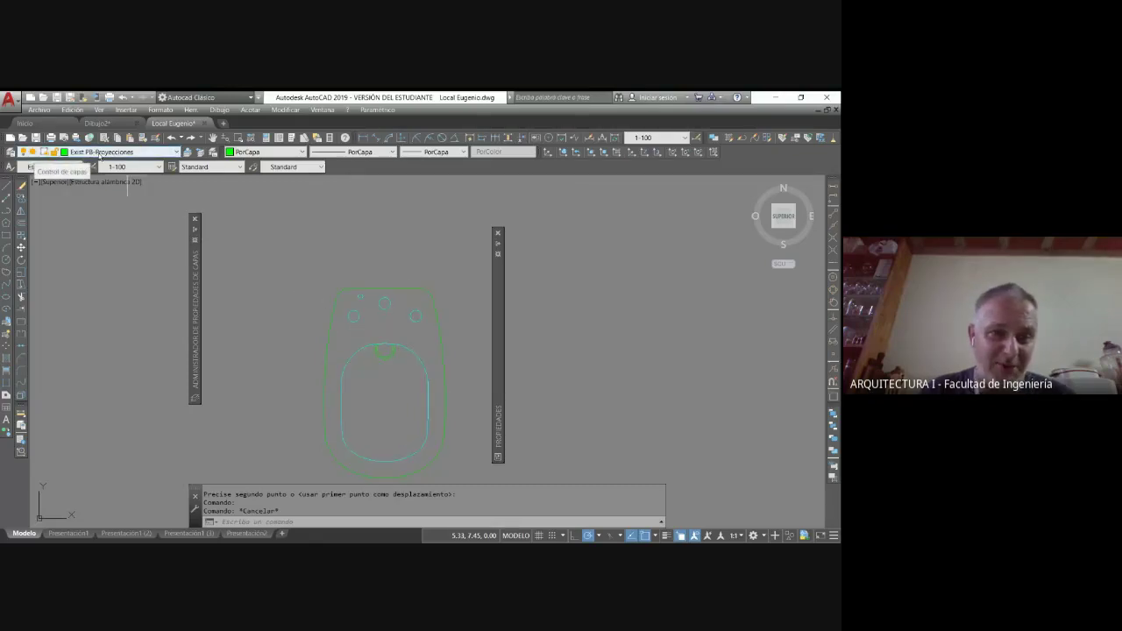
left_click(330, 340)
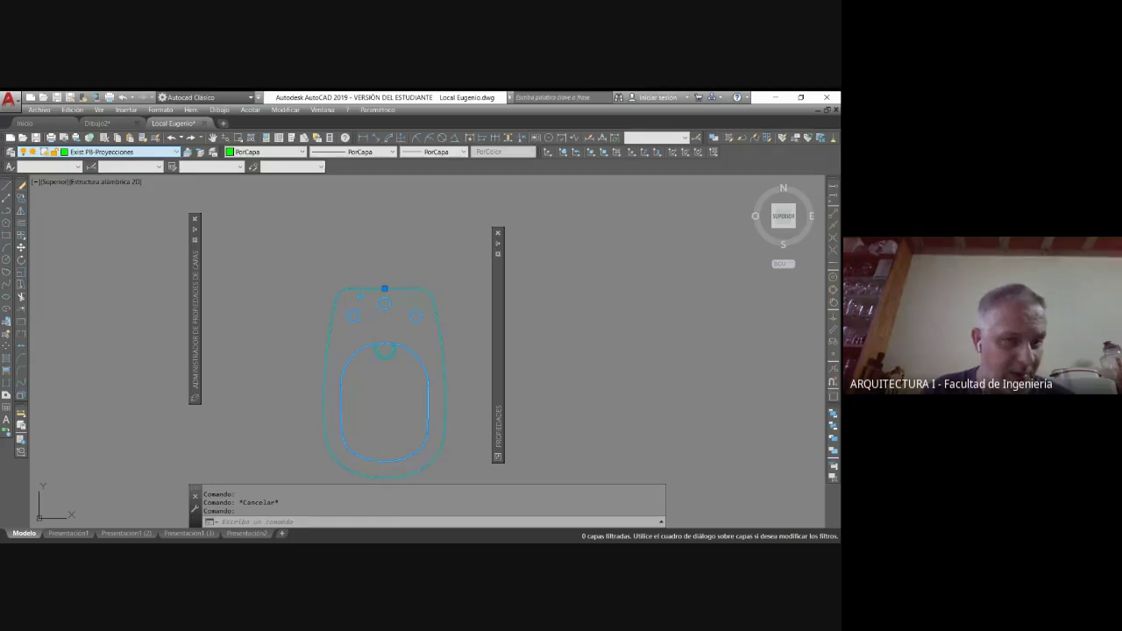
left_click(111, 295)
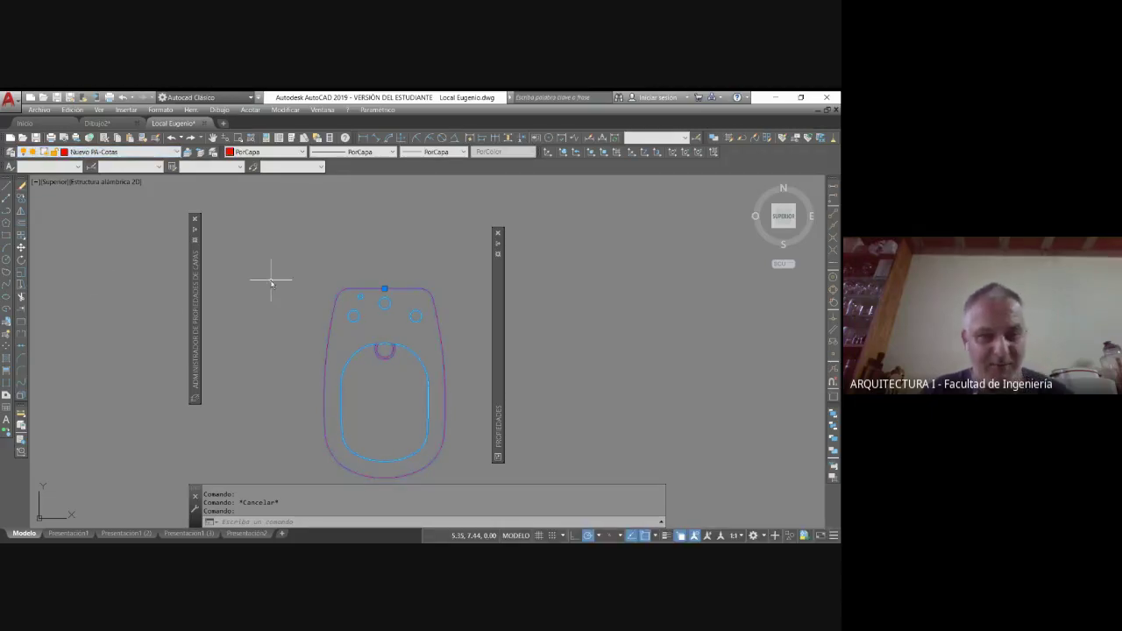
key("Escape")
key("Escape")
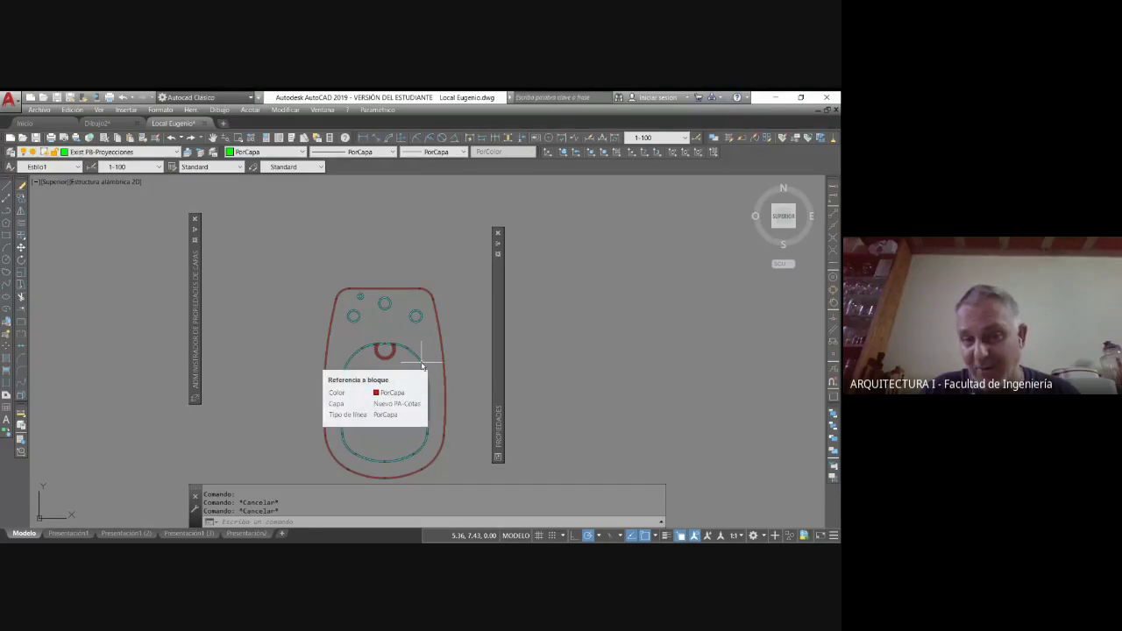
double_click(422, 365)
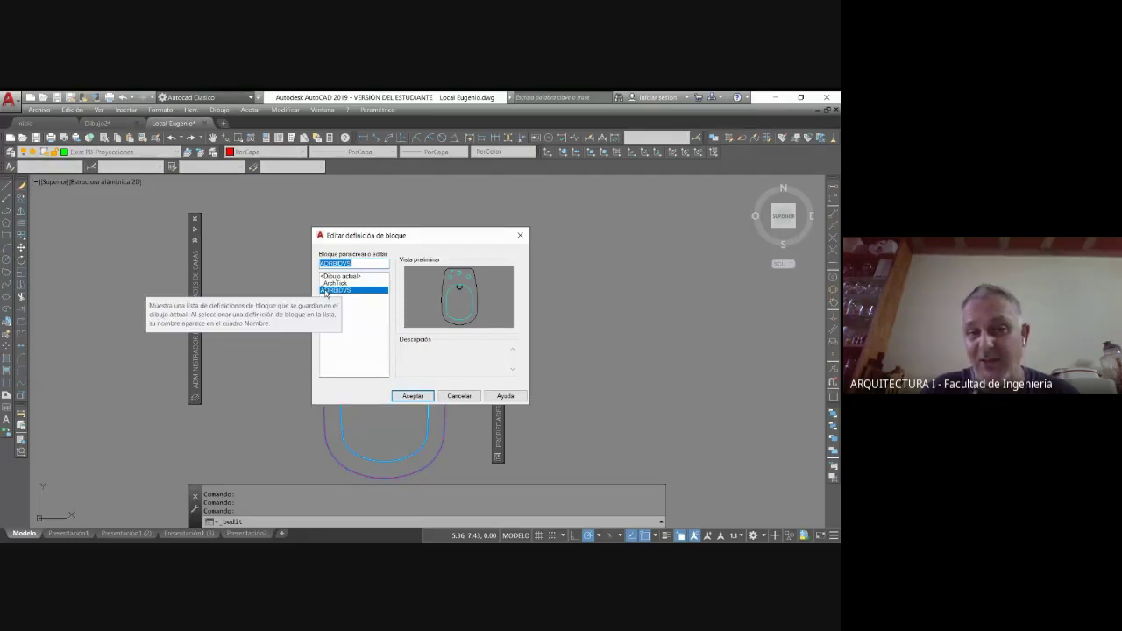
left_click(413, 396)
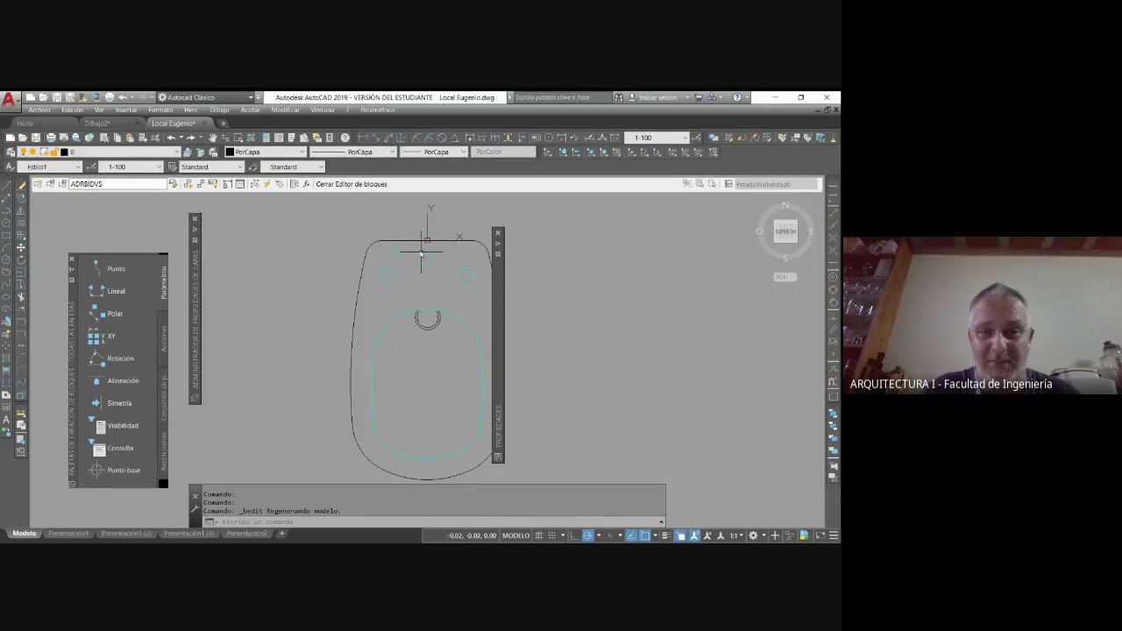
scroll(382, 268, "down", 2)
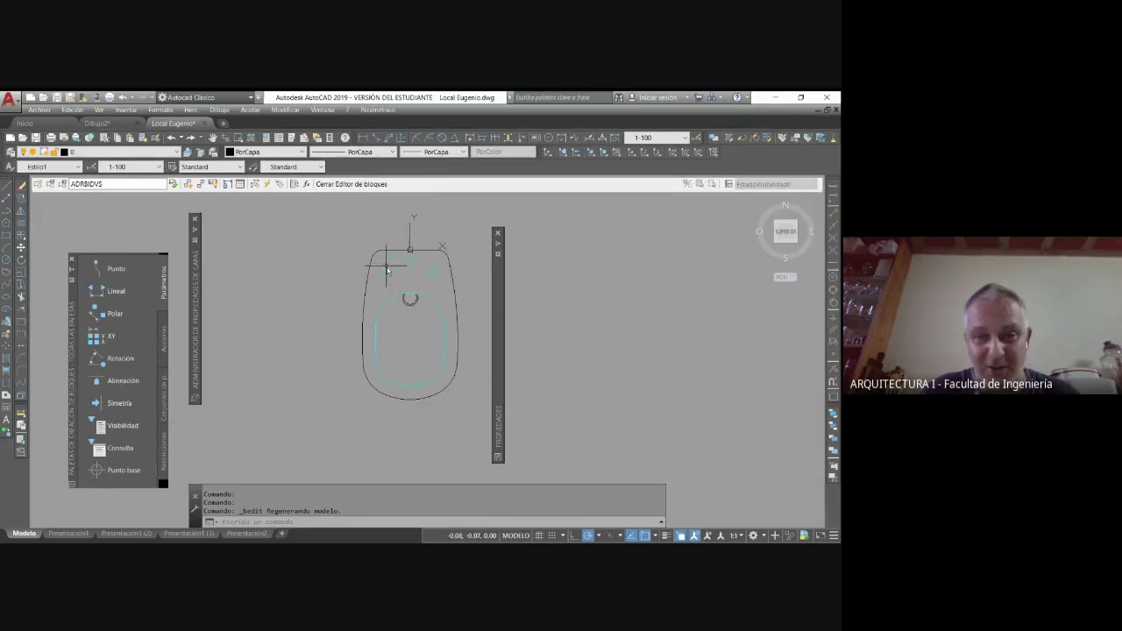
left_click(391, 250)
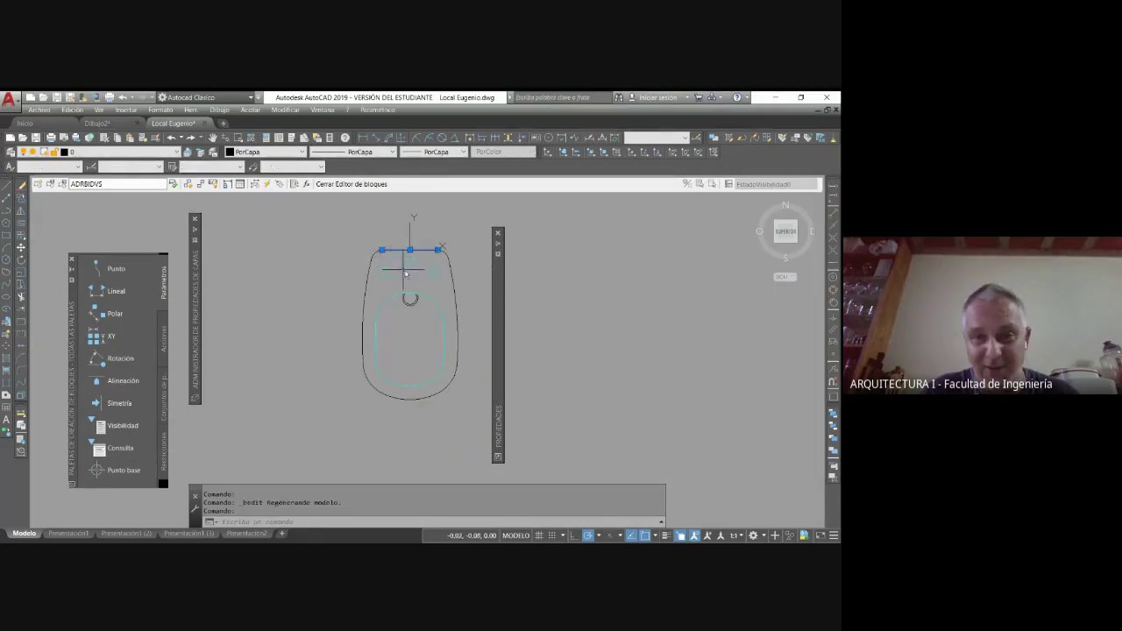
key("Escape")
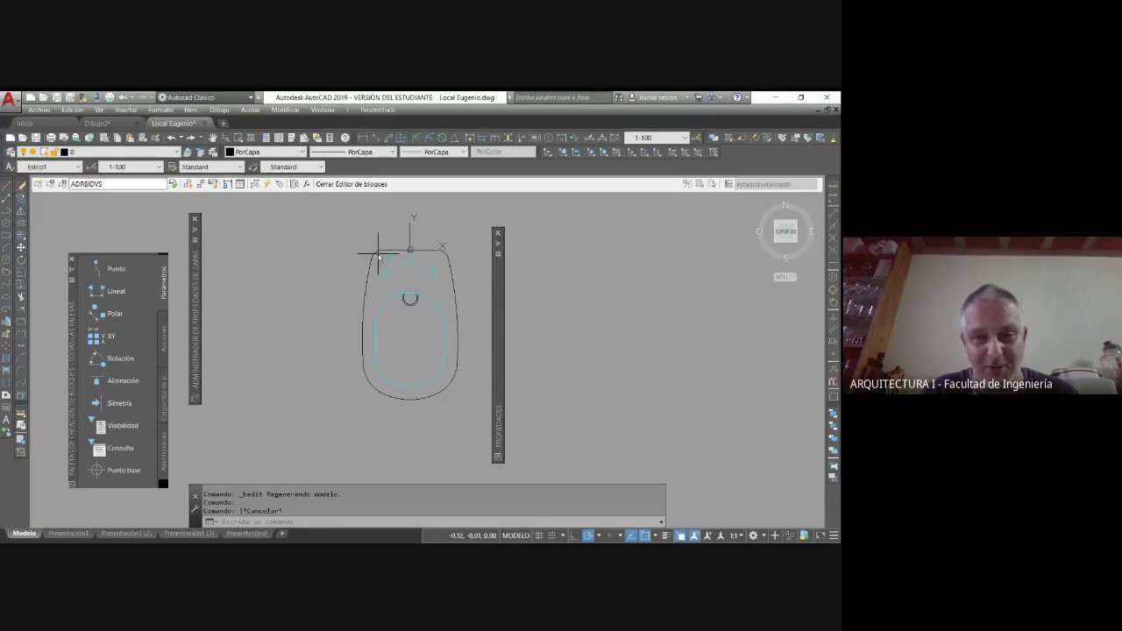
scroll(377, 254, "up", 3)
left_click(375, 254)
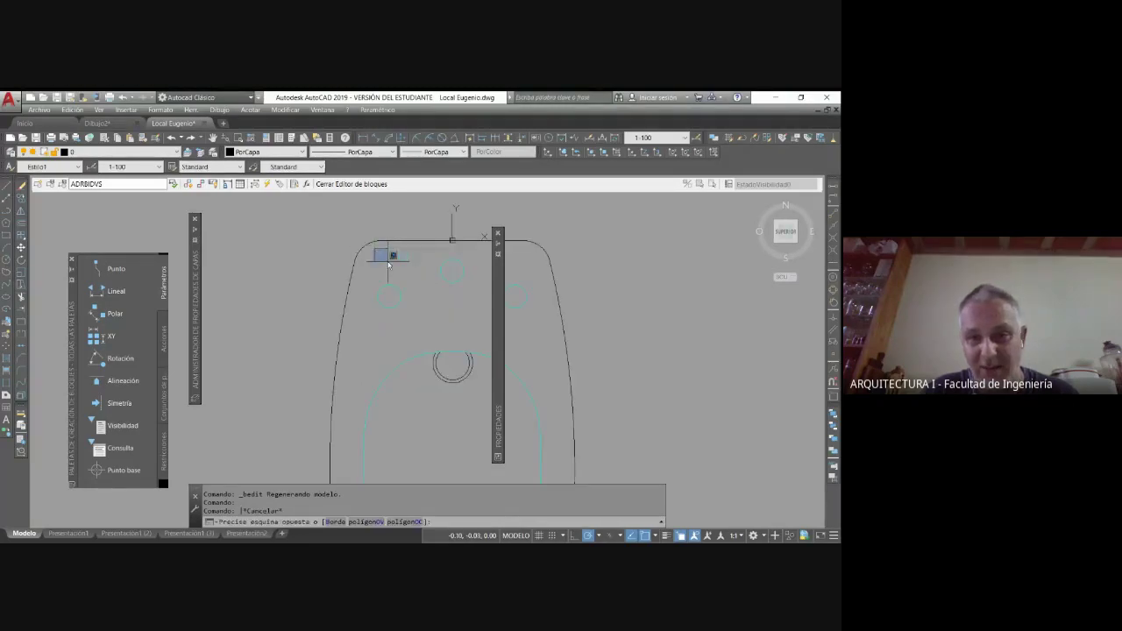
left_click(533, 329)
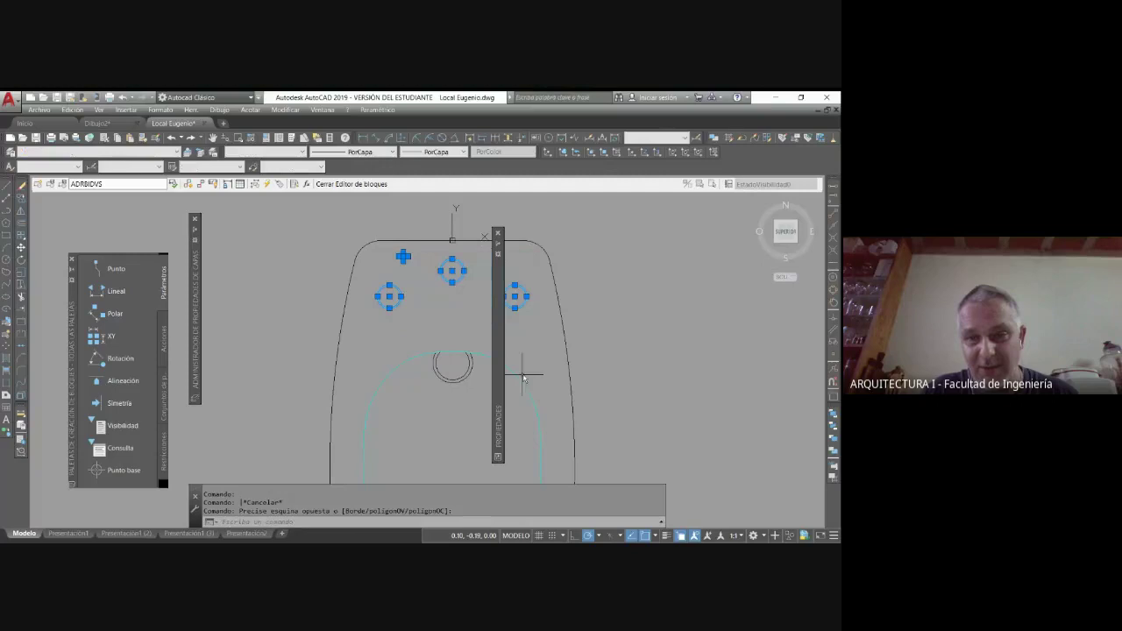
left_click(524, 379)
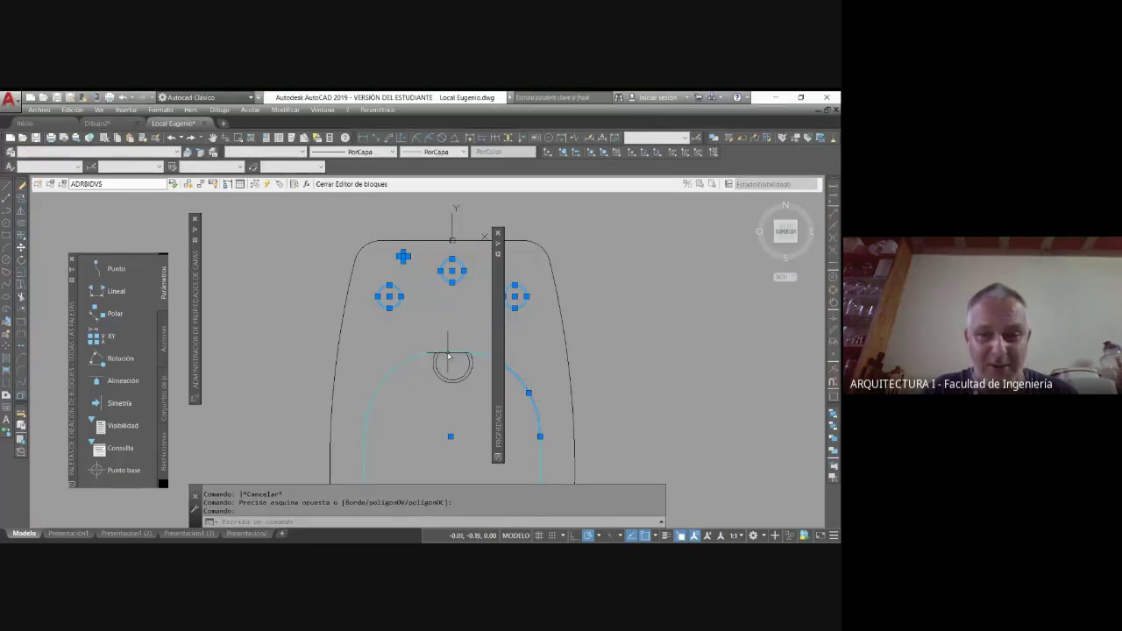
scroll(427, 342, "down", 3)
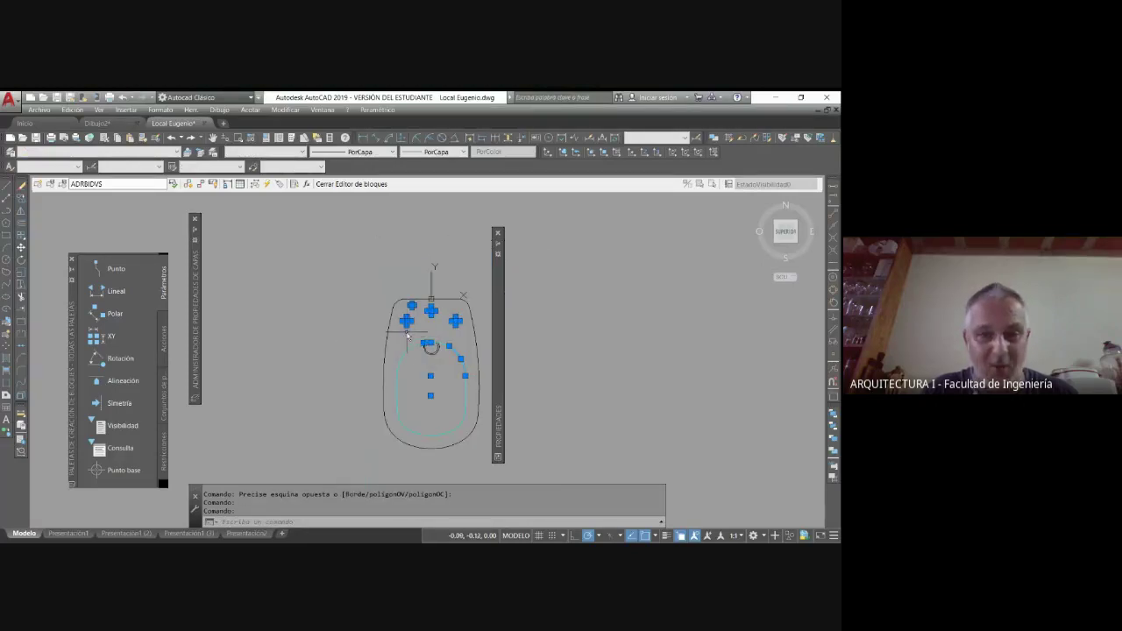
key("Escape")
left_click(355, 281)
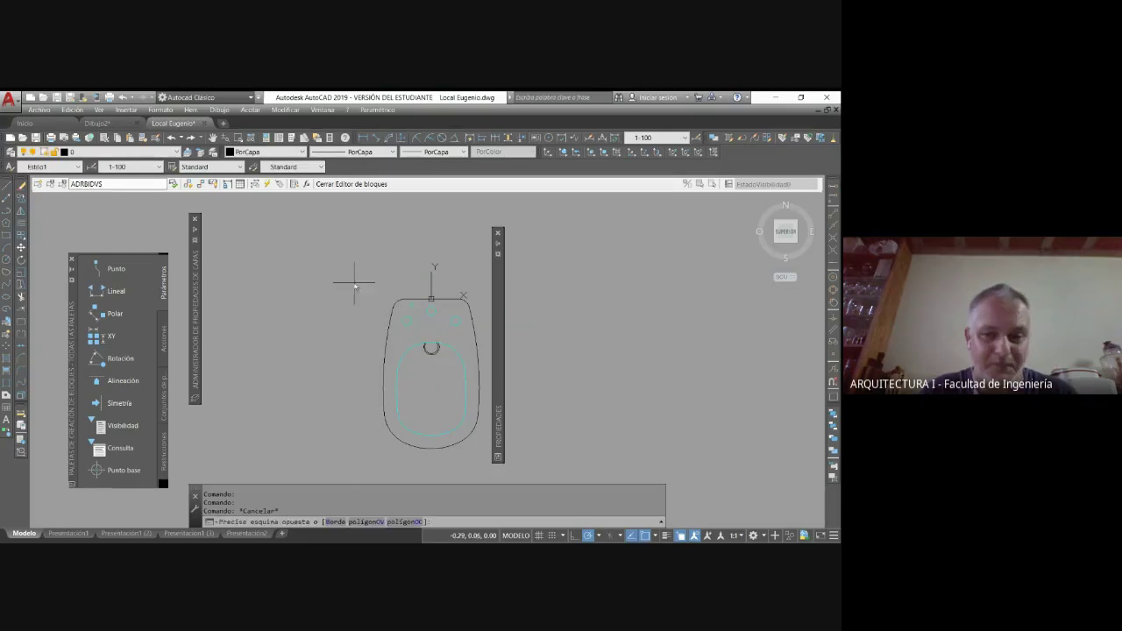
left_click(569, 474)
left_click(476, 305)
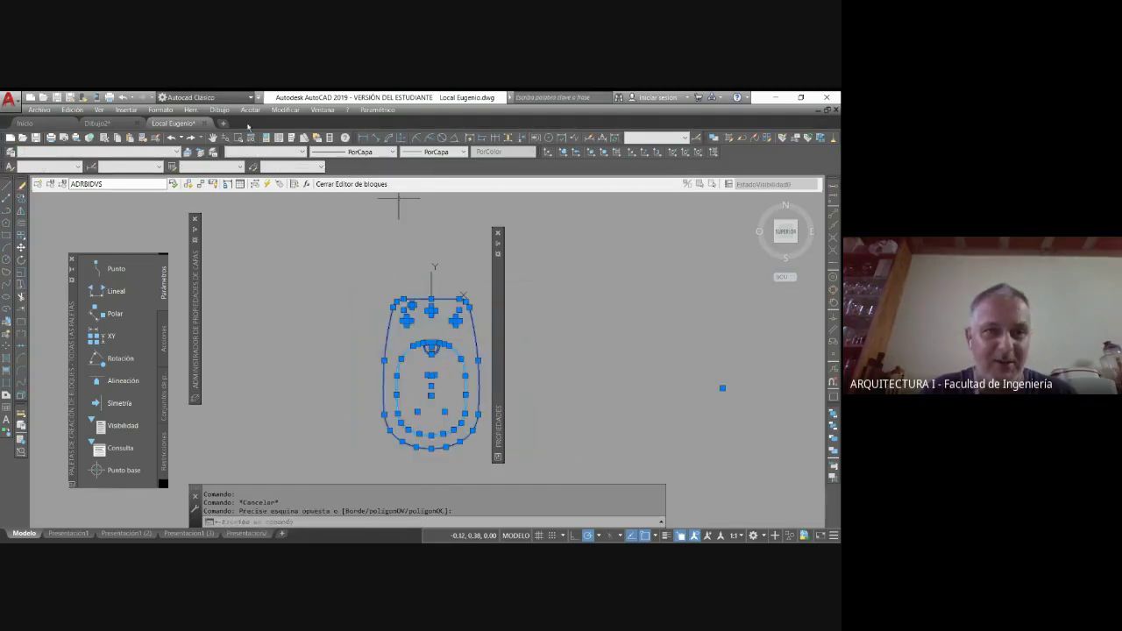
left_click(189, 110)
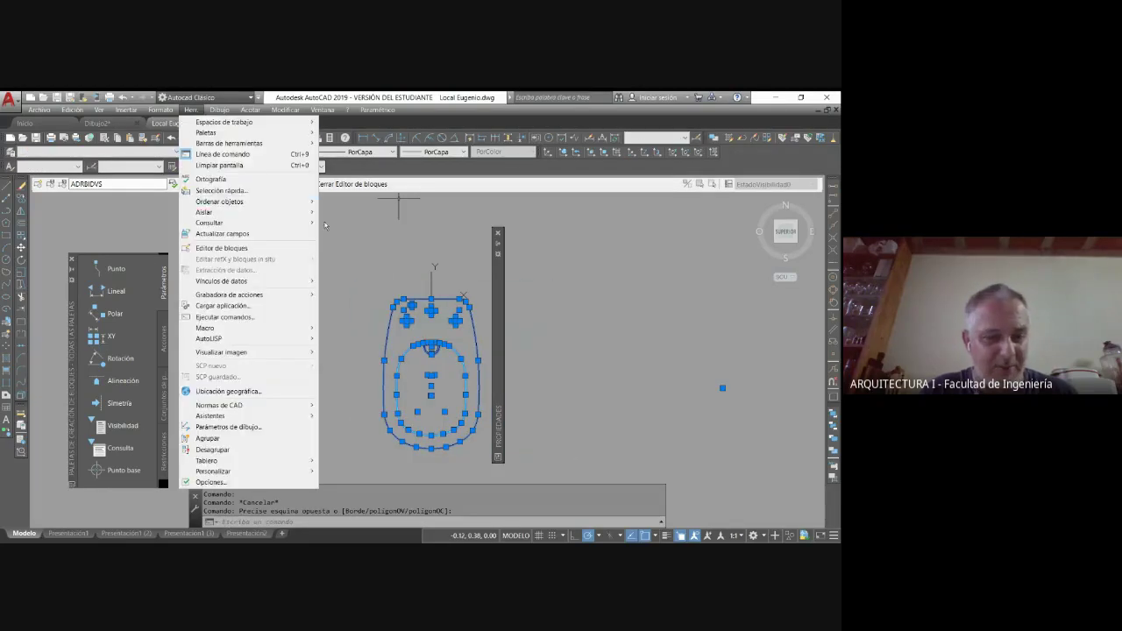
key("Escape")
key("Escape")
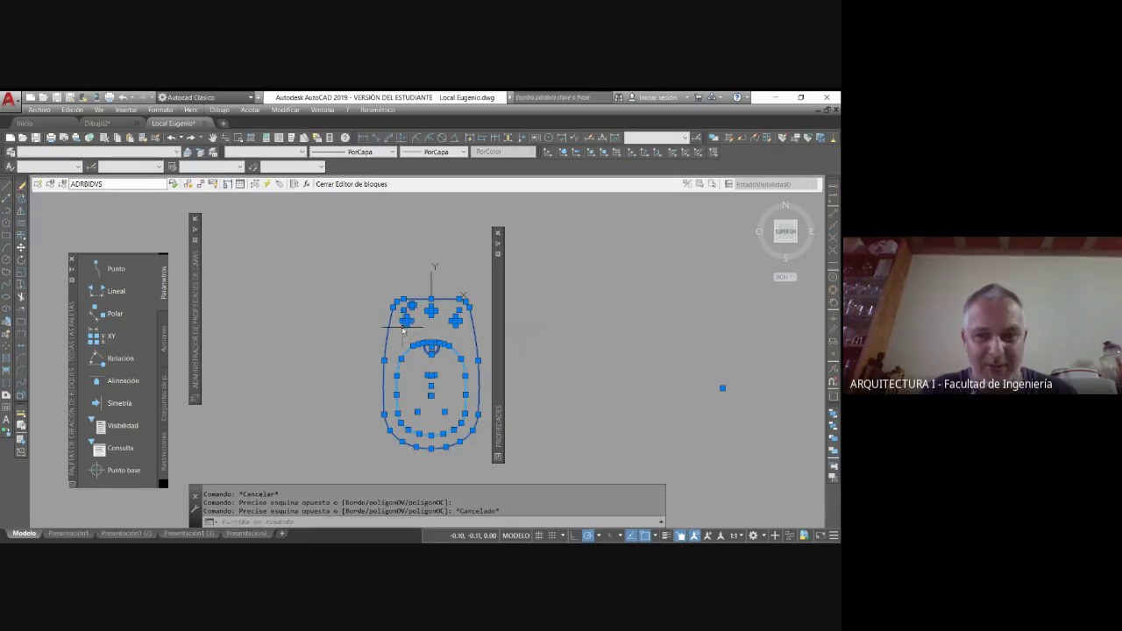
key("Escape")
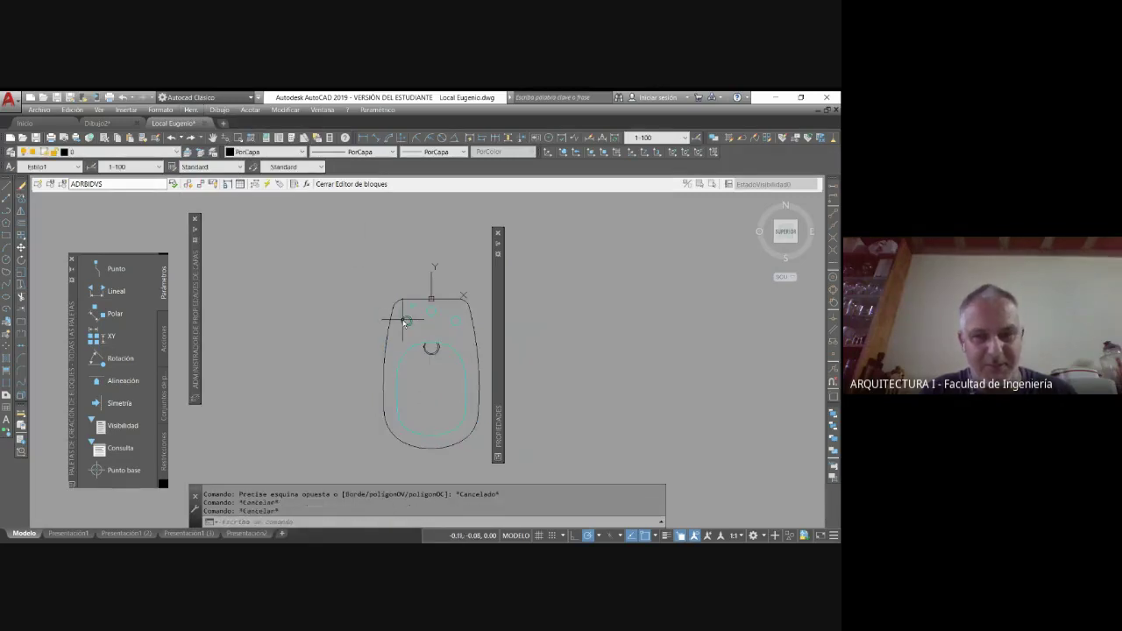
left_click(405, 321)
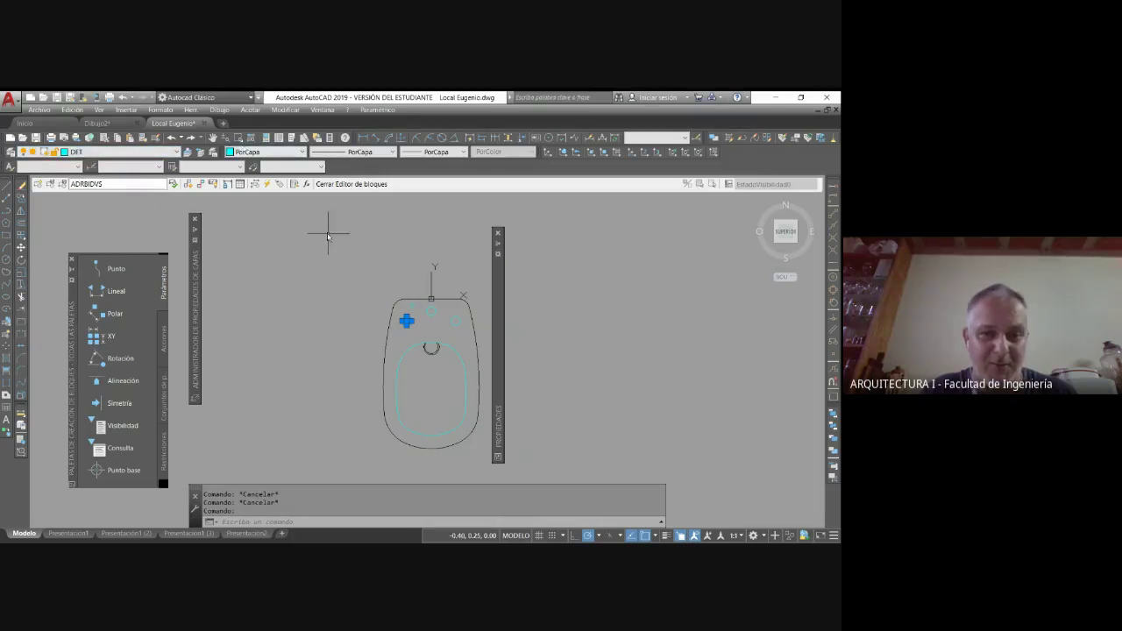
key("Escape")
left_click(374, 280)
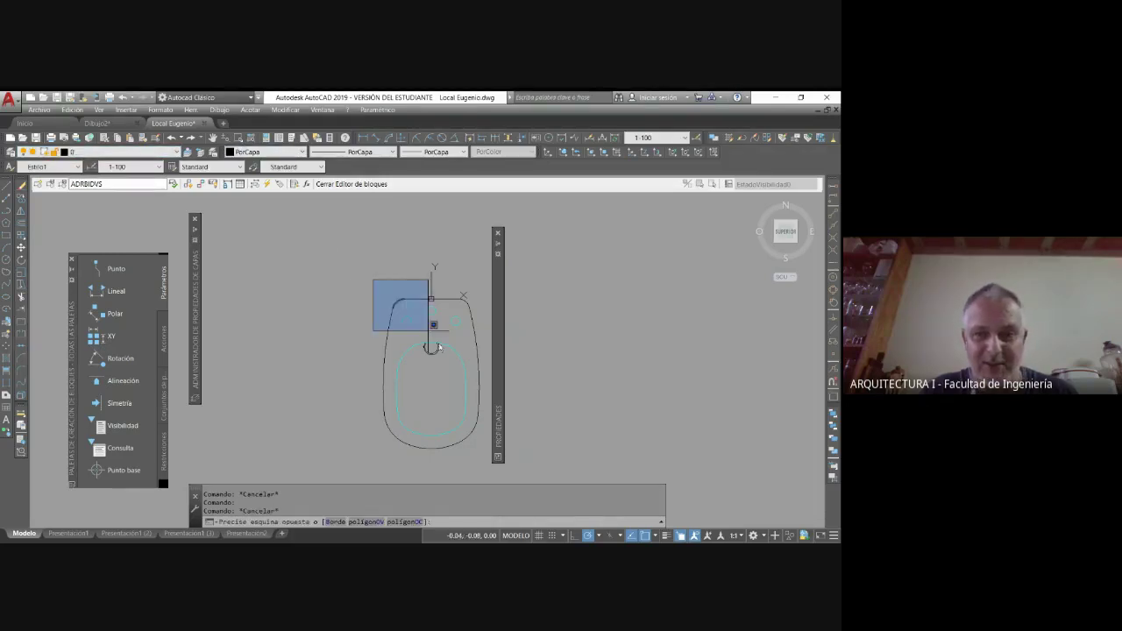
left_click(533, 480)
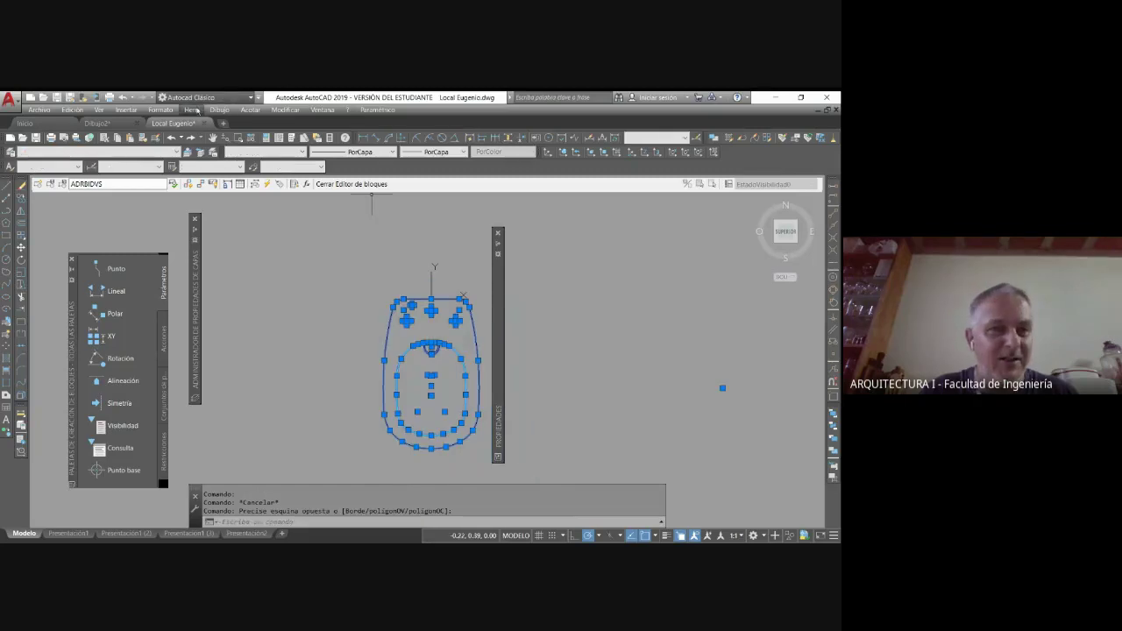
Step: Use Quick Select filtered by Layer to select the bidet's 15 matching objects
left_click(189, 110)
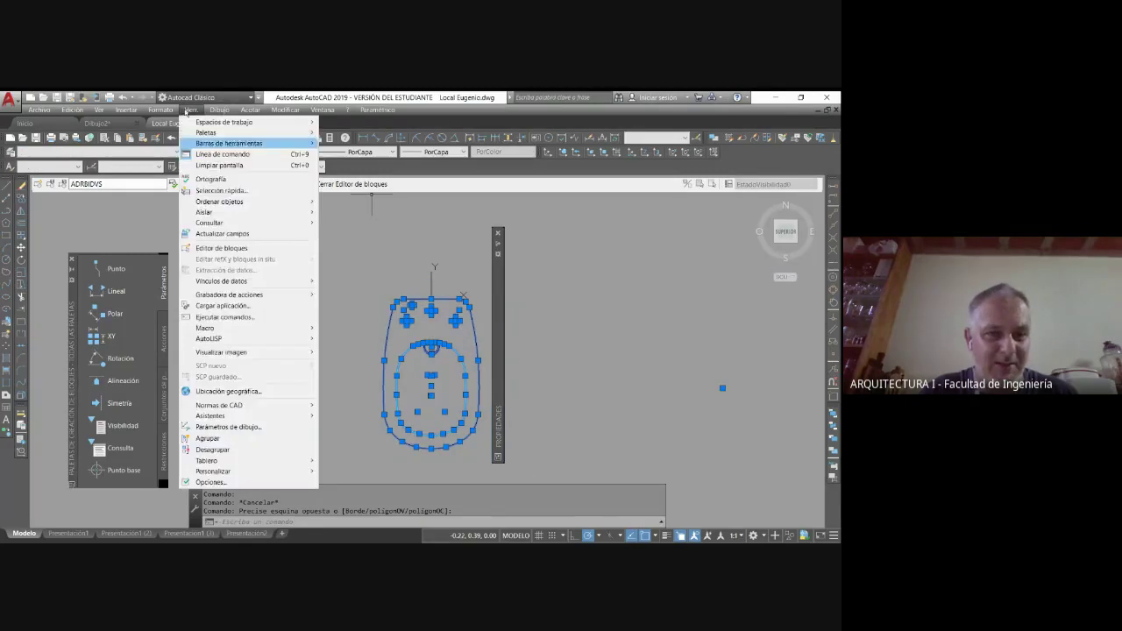
left_click(244, 192)
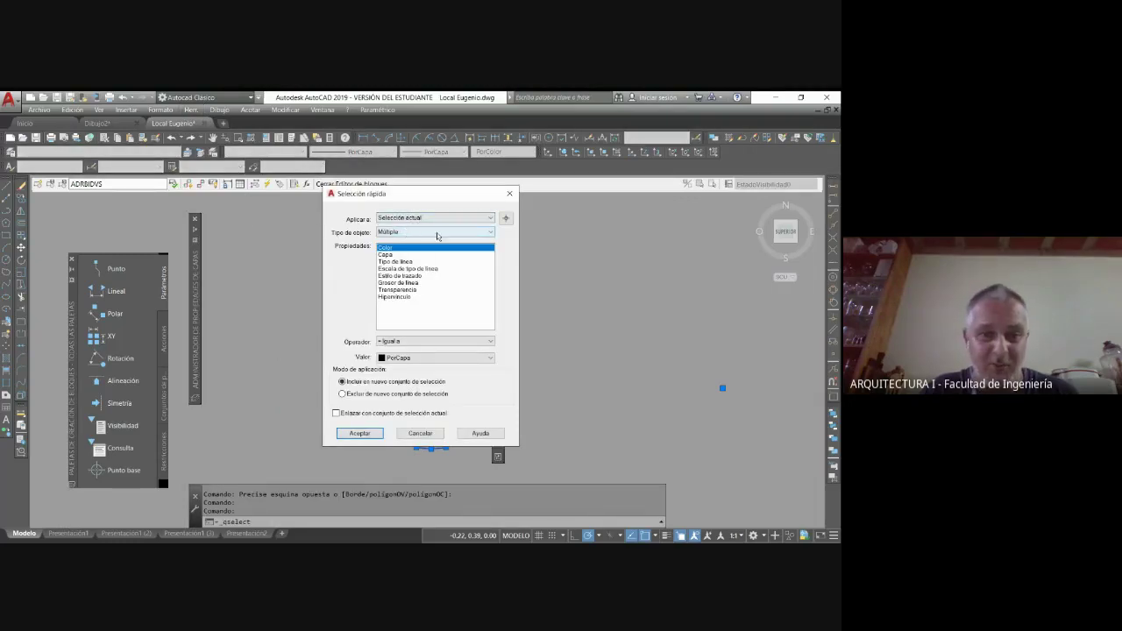
left_click(392, 255)
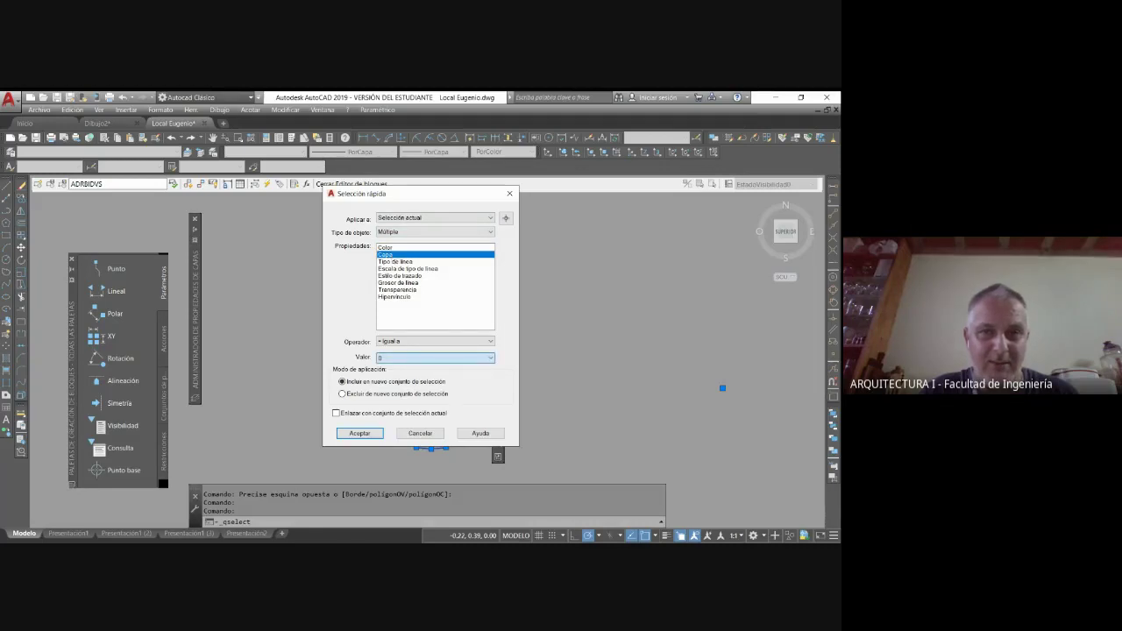
left_click(367, 434)
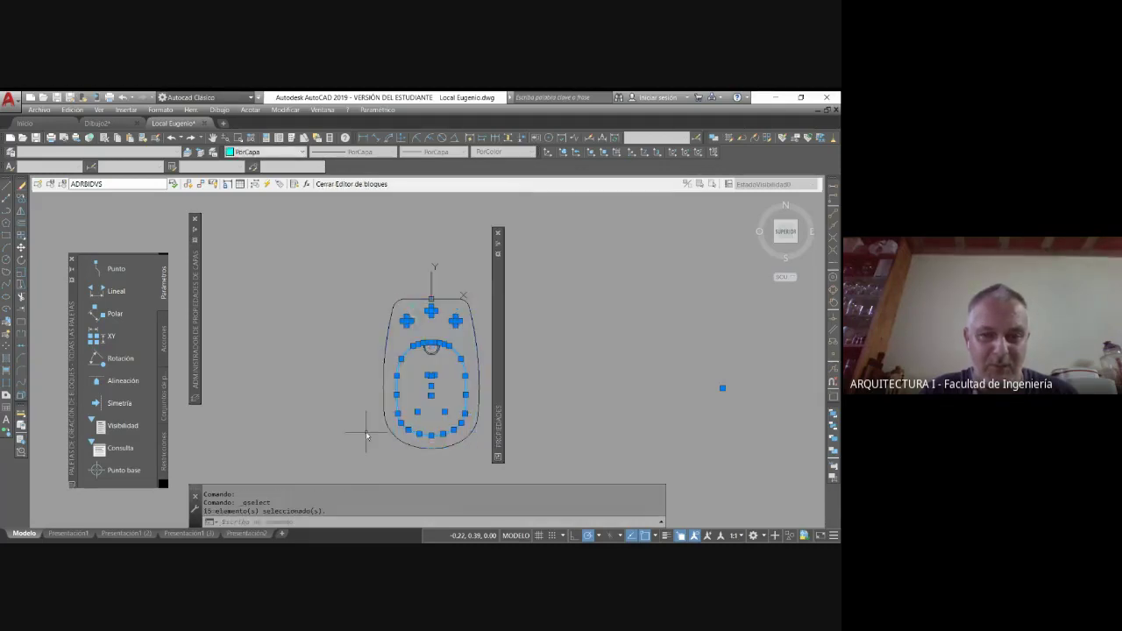
Step: Put the selected bidet seat outline and holes on layer 0, then verify an element's layer
scroll(415, 332, "up", 5)
left_click(428, 325)
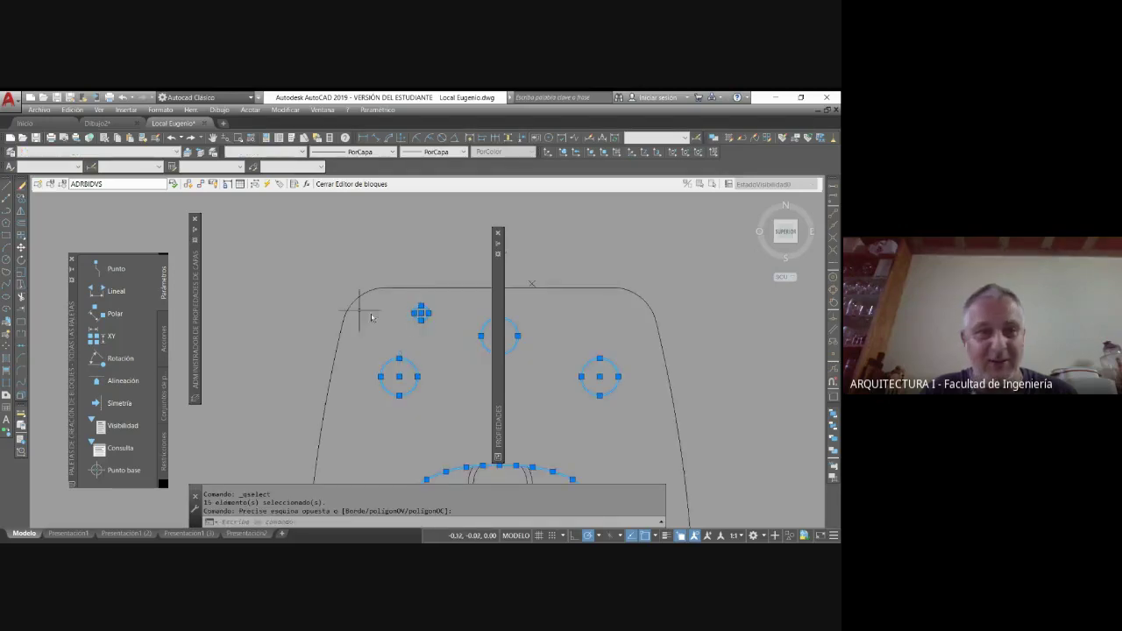
scroll(257, 246, "down", 4)
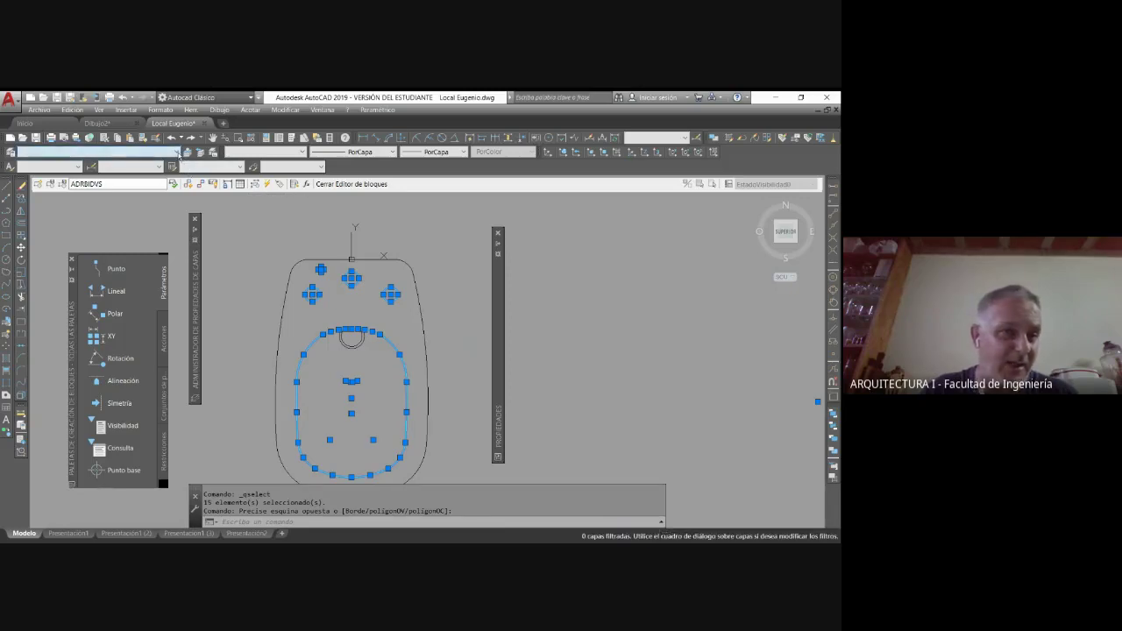
key("Escape")
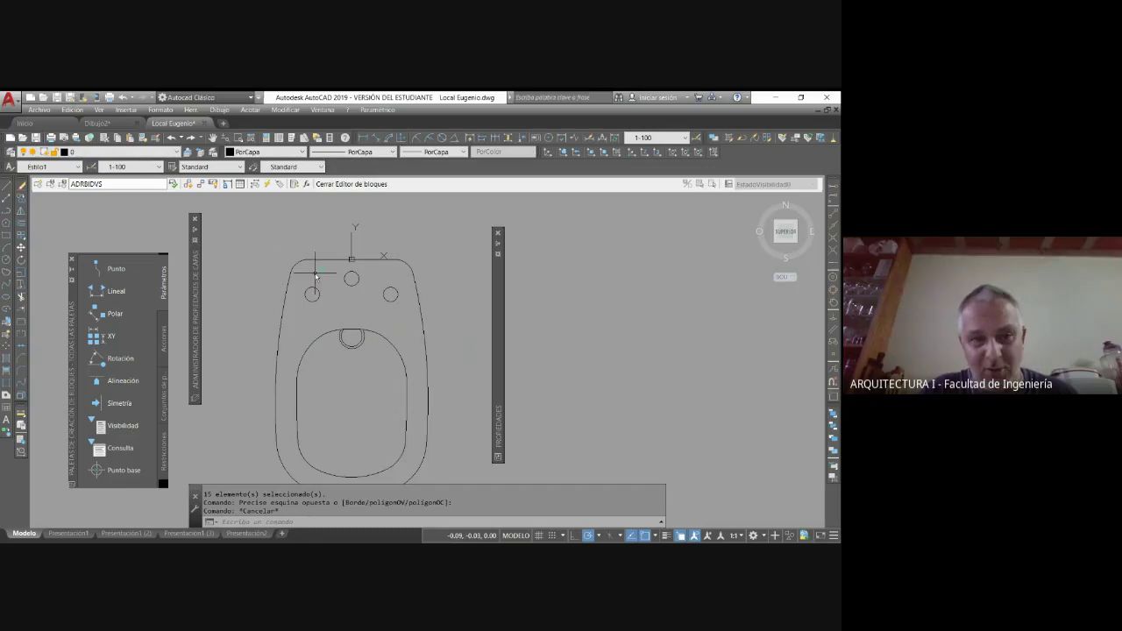
left_click(321, 269)
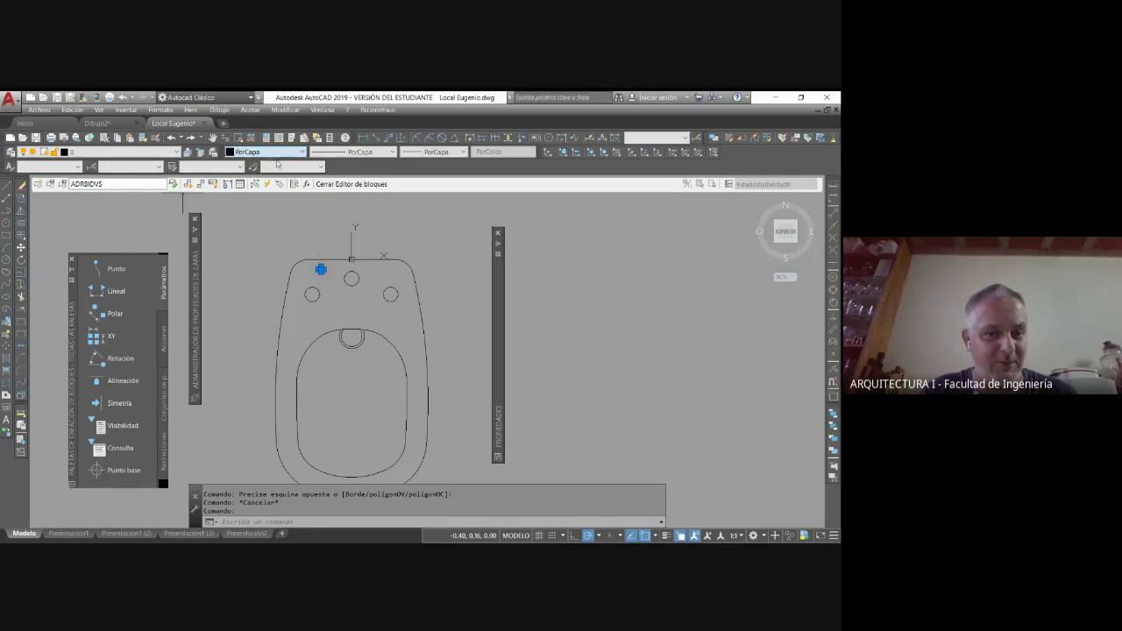
key("Escape")
scroll(294, 221, "down", 2)
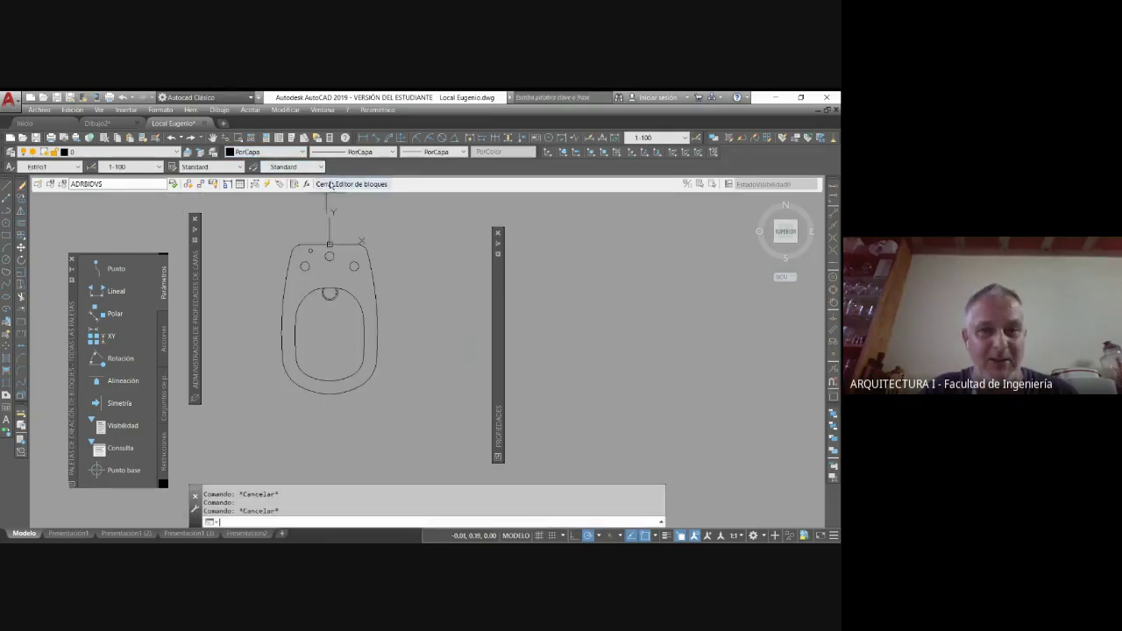
Step: Close the Block Editor, saving the changes made to ADRBIDVS
left_click(332, 184)
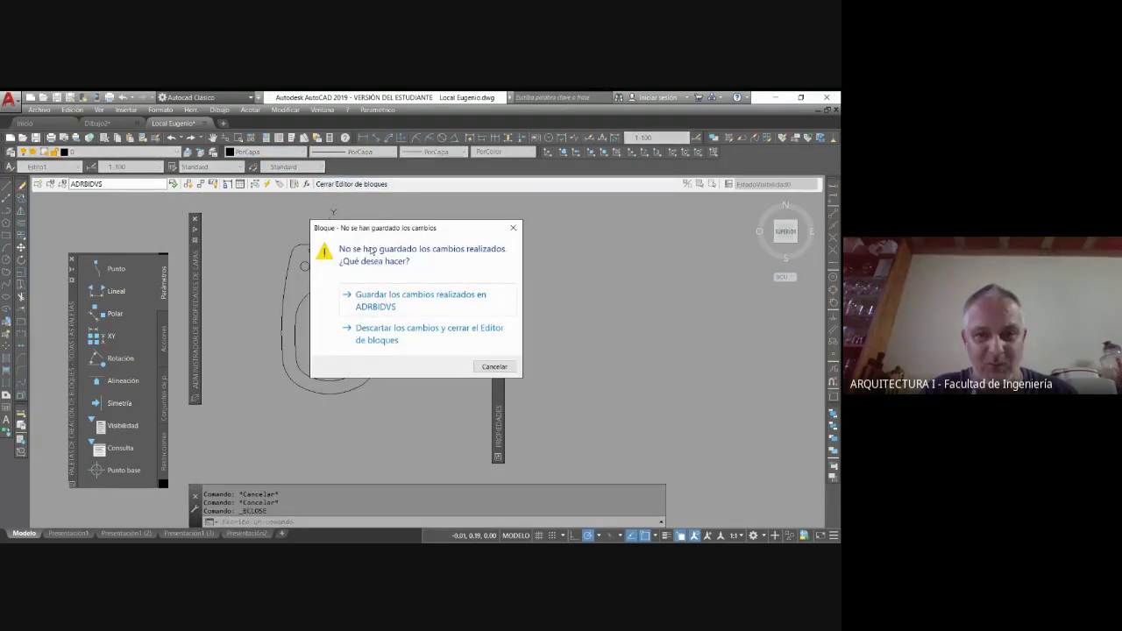
left_click(379, 308)
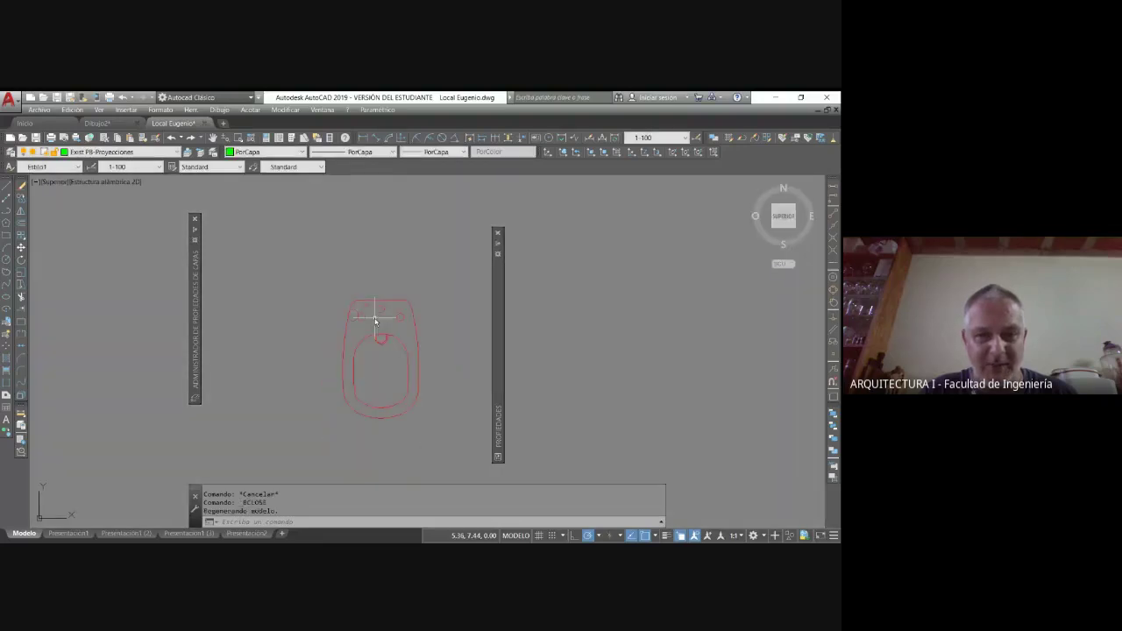
scroll(391, 356, "up", 2)
scroll(389, 355, "down", 2)
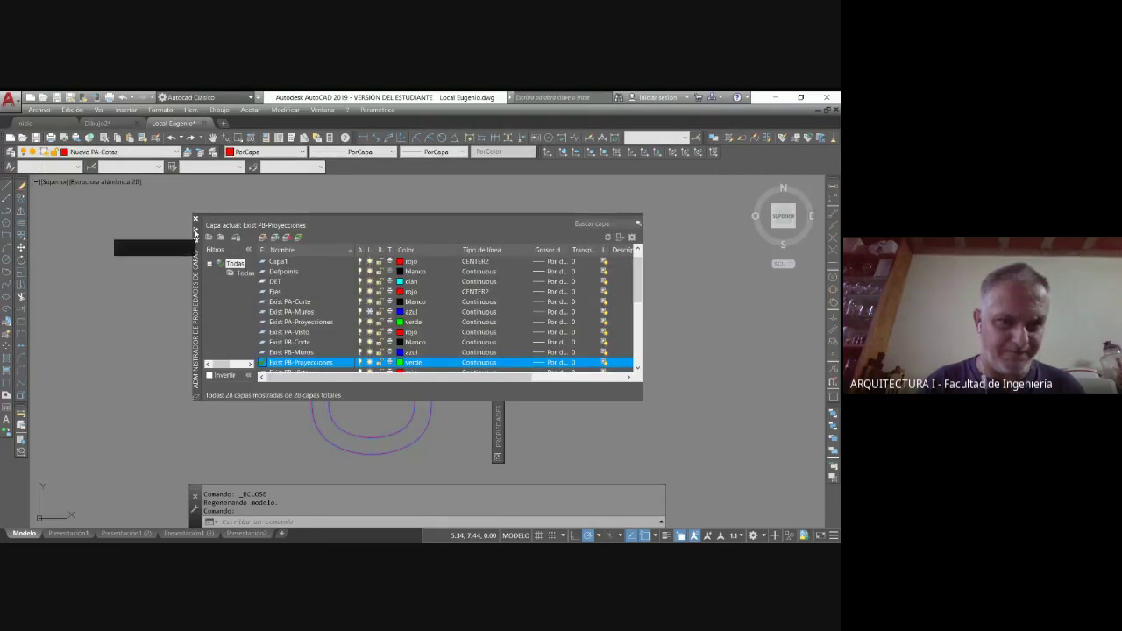
mouse_move(195, 307)
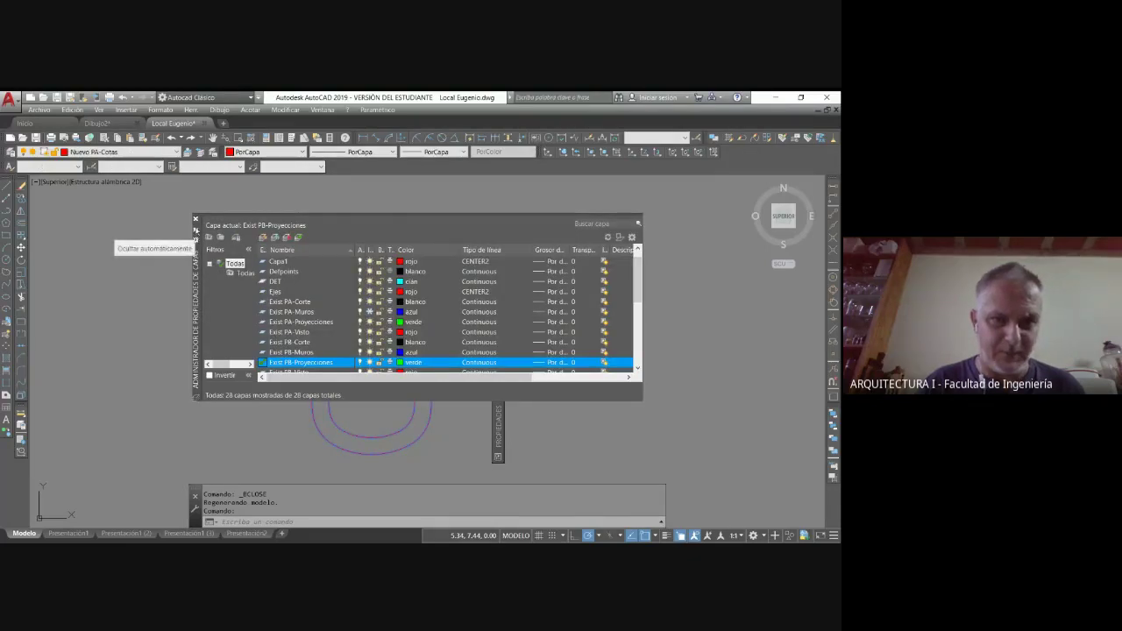
Step: Close the Layer Properties palette to clear the view of the plan
left_click(195, 219)
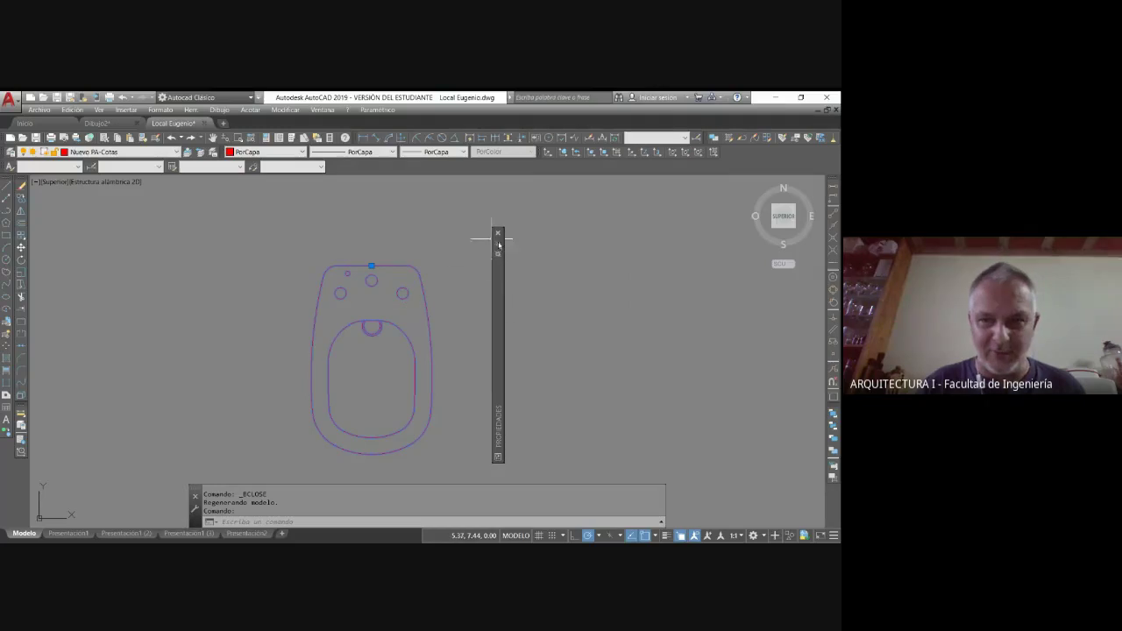
mouse_move(498, 429)
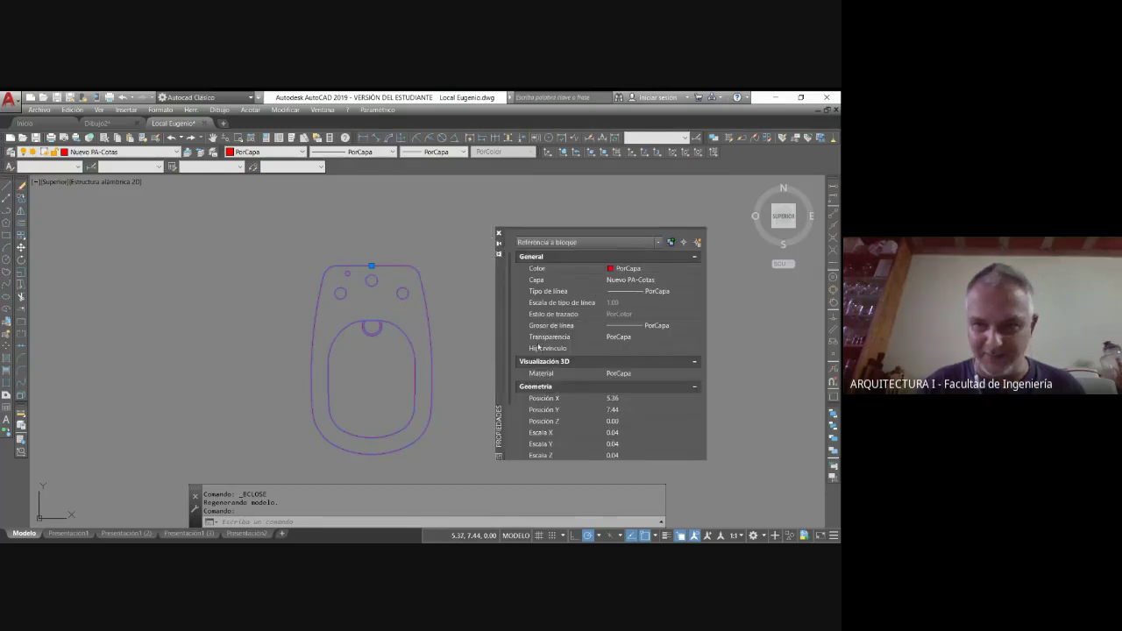
scroll(569, 380, "down", 3)
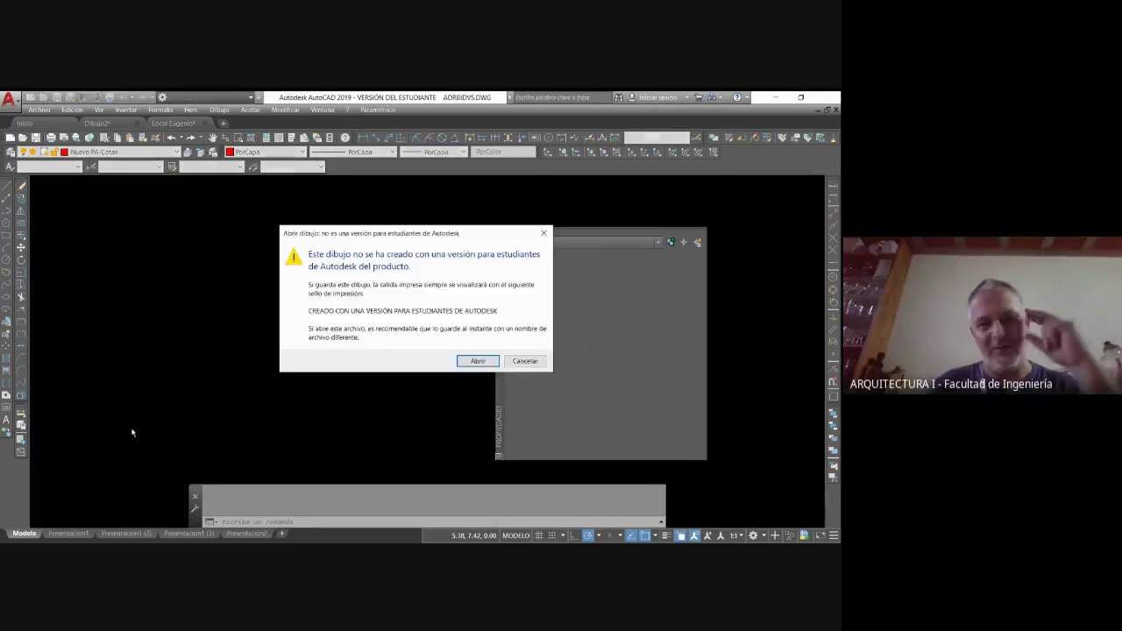
Step: Open ADRBIDVS.DWG past the student-version warning and cancel a stray line
left_click(464, 361)
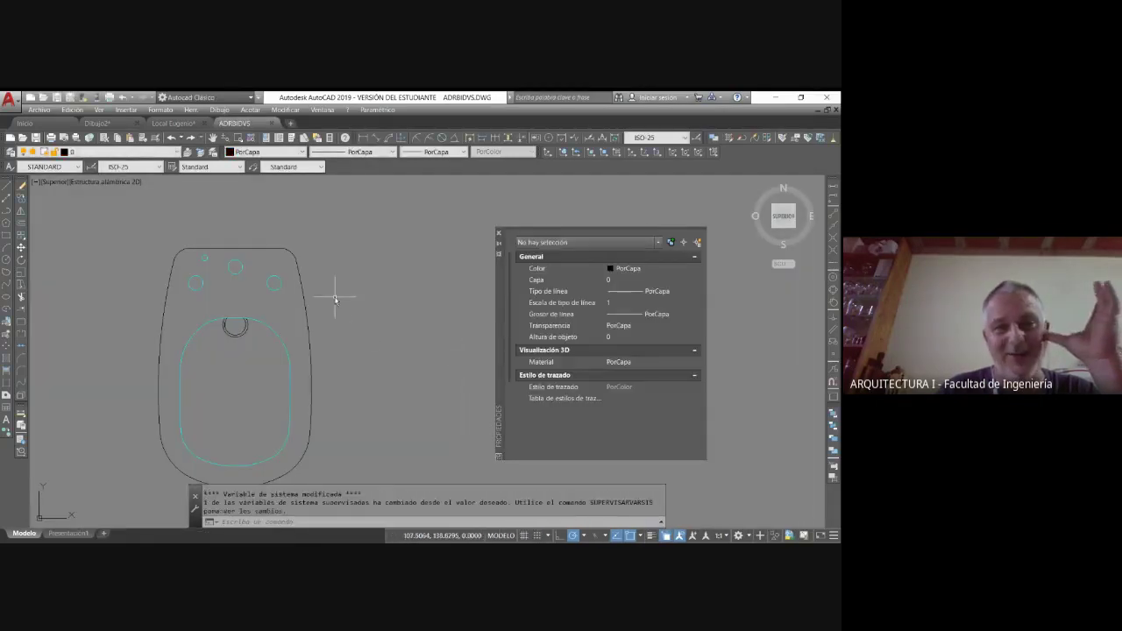
scroll(241, 258, "down", 2)
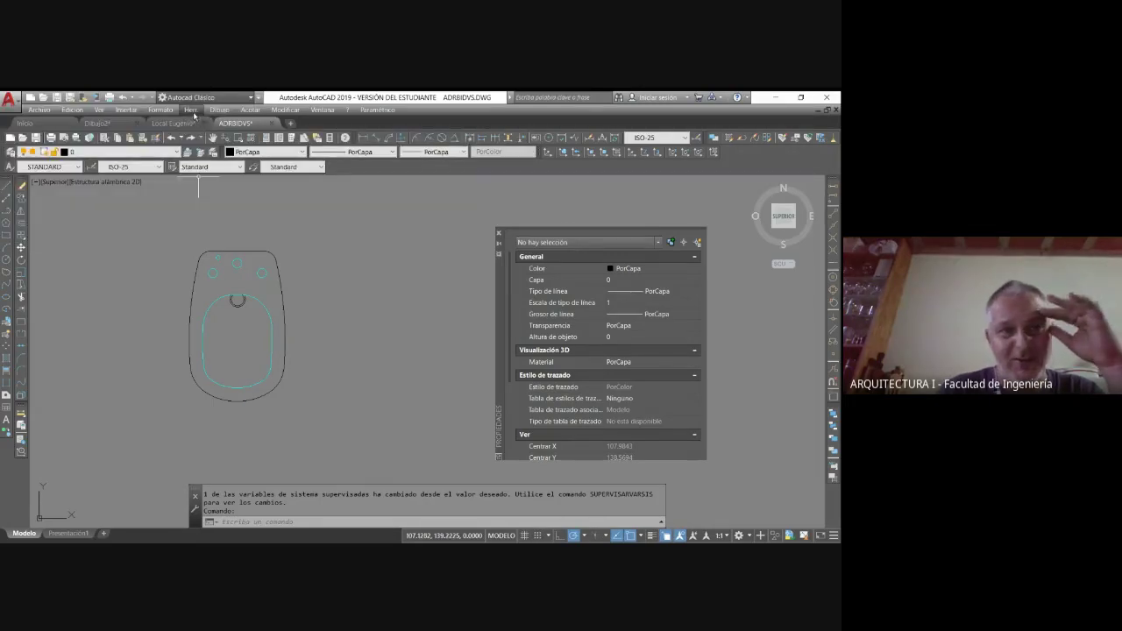
left_click(160, 110)
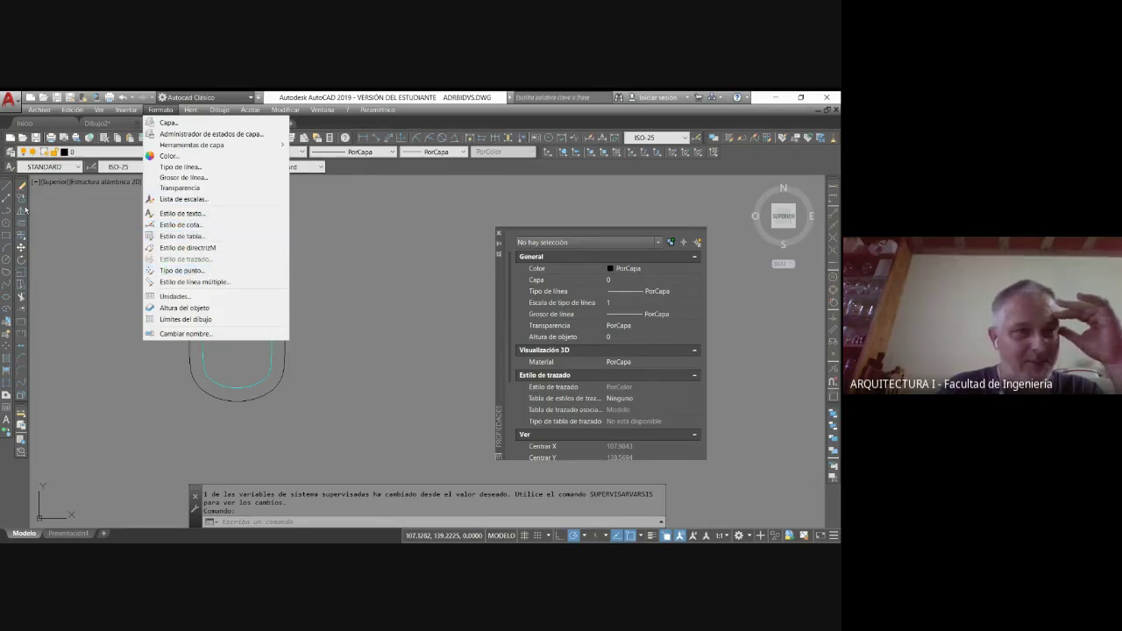
left_click(7, 185)
left_click(7, 186)
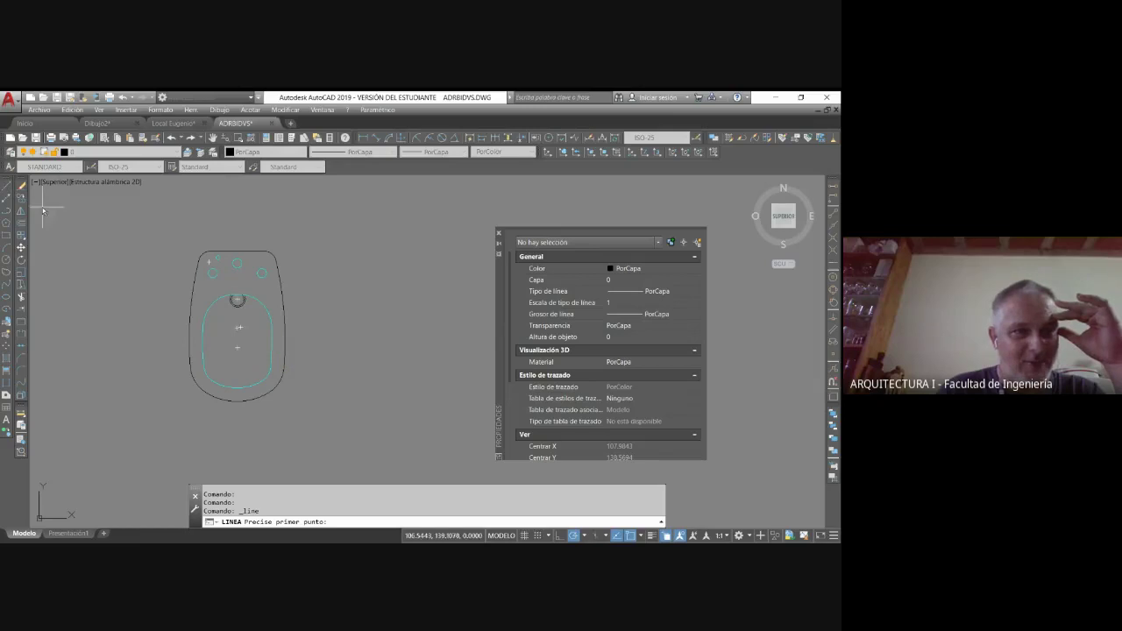
left_click(321, 389)
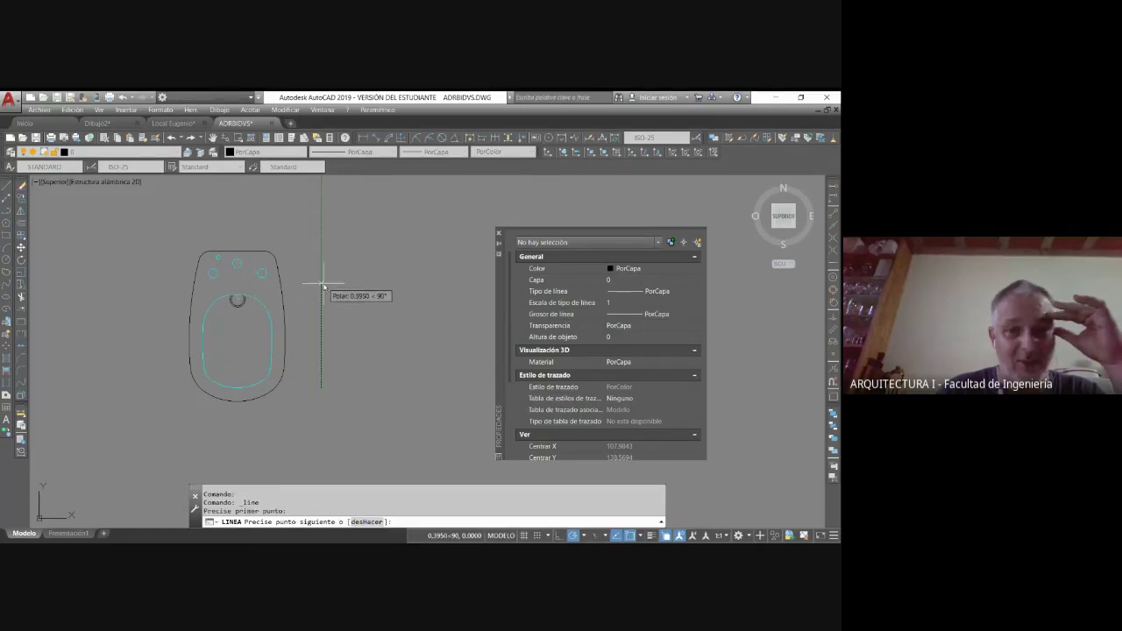
key("Escape")
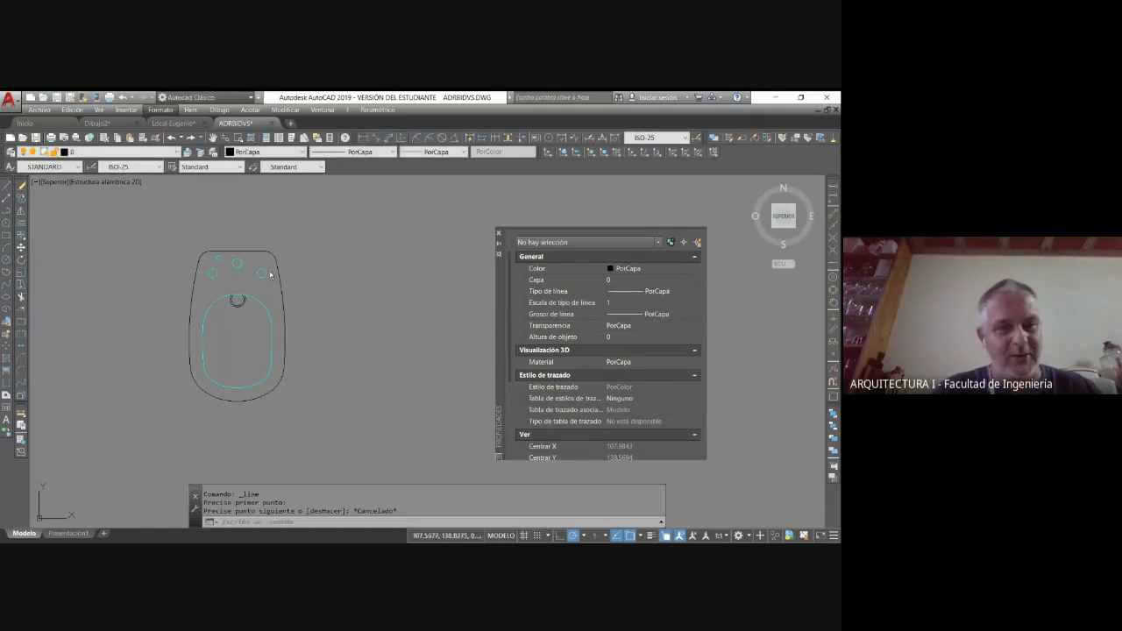
Step: Review the ADRBIDVS drawing units, including the insertion scale units, and apply them
left_click(168, 109)
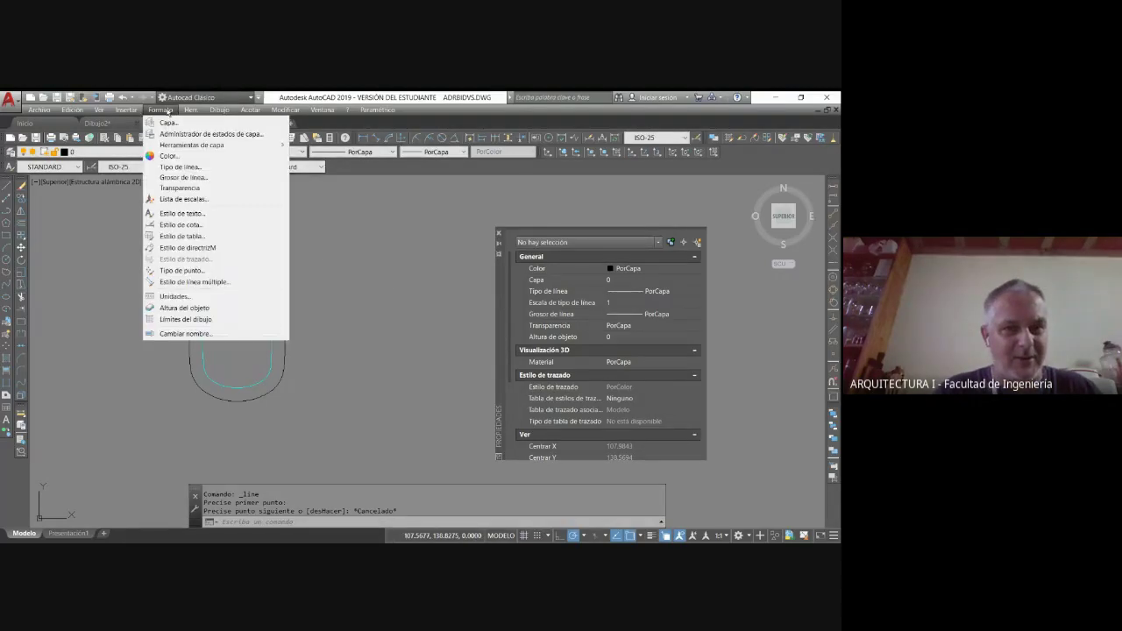
left_click(175, 297)
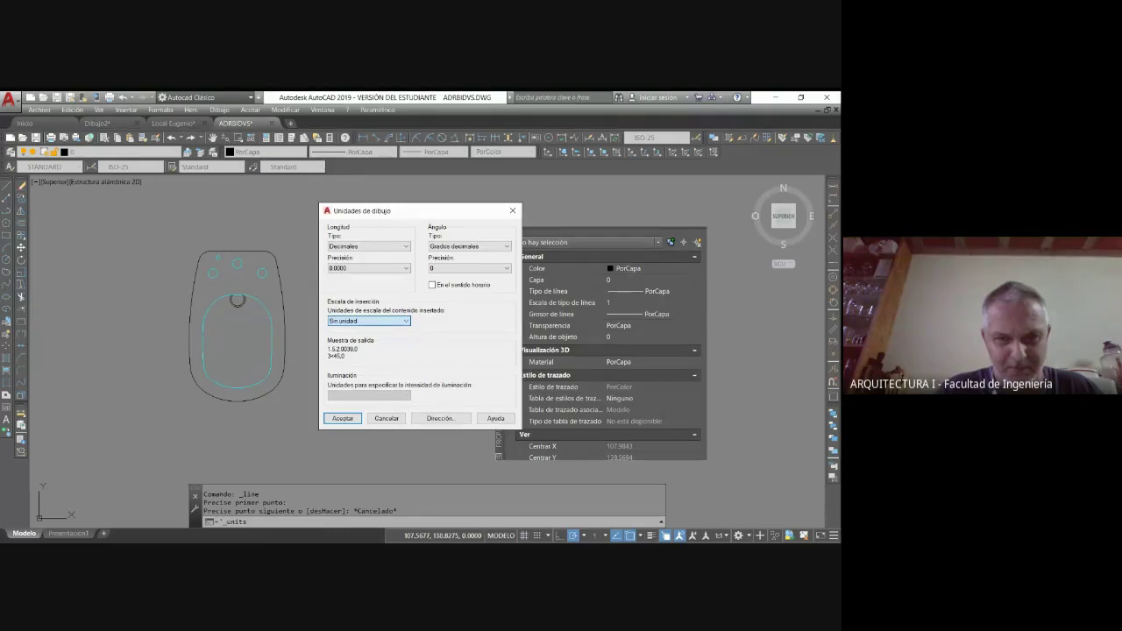
left_click(346, 419)
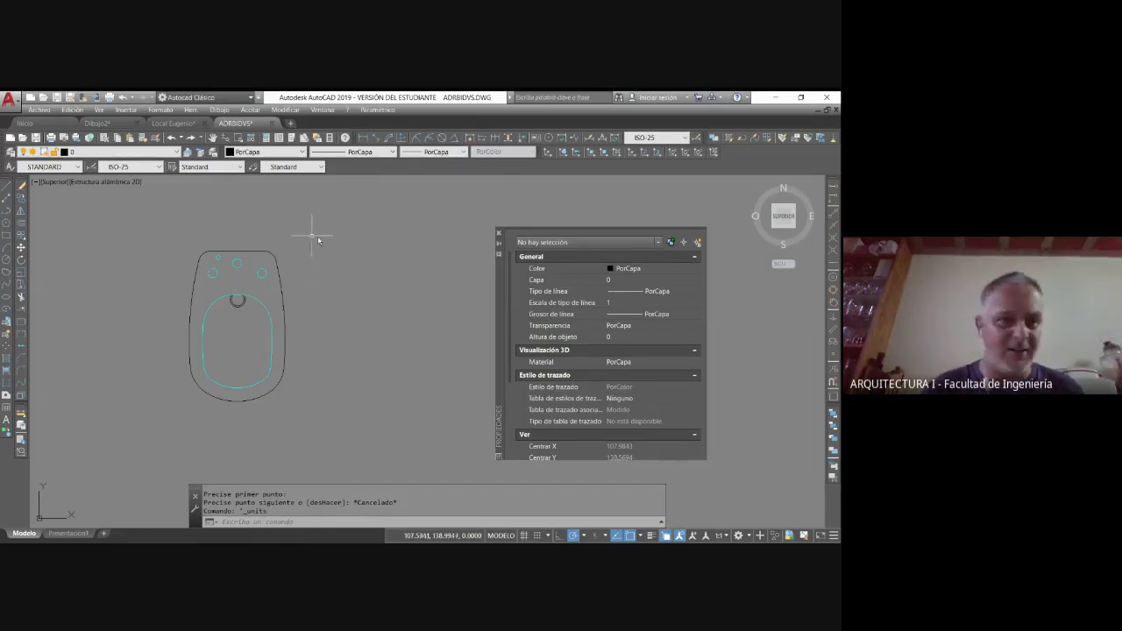
Step: Close ADRBIDVS saving its changes, then check the small bidet block in Local Eugenio's plan
left_click(275, 124)
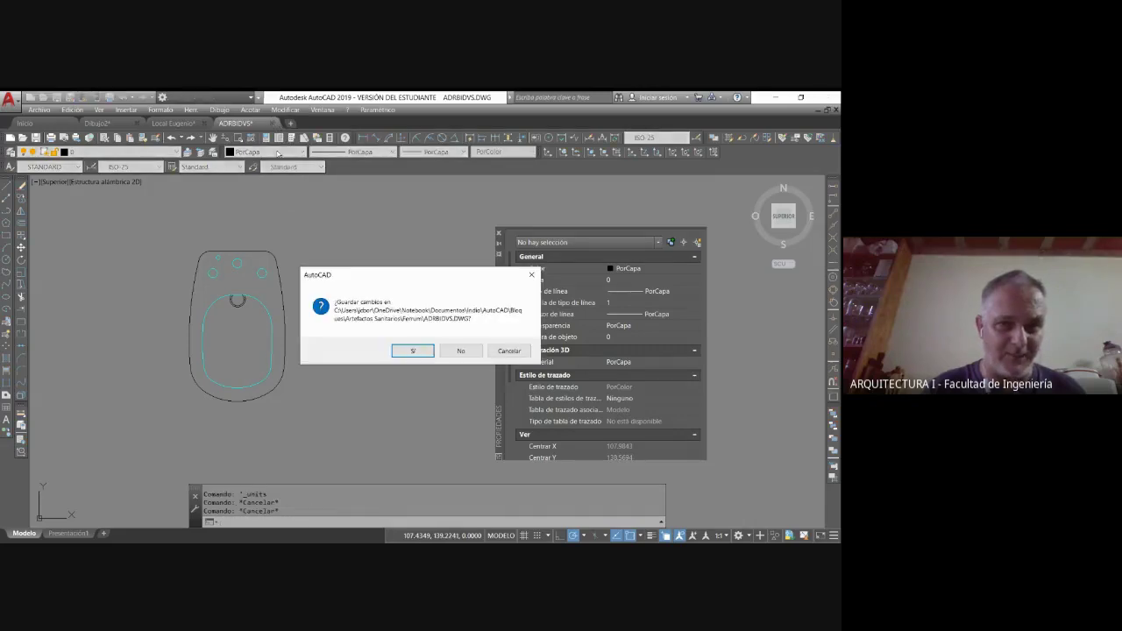
left_click(422, 350)
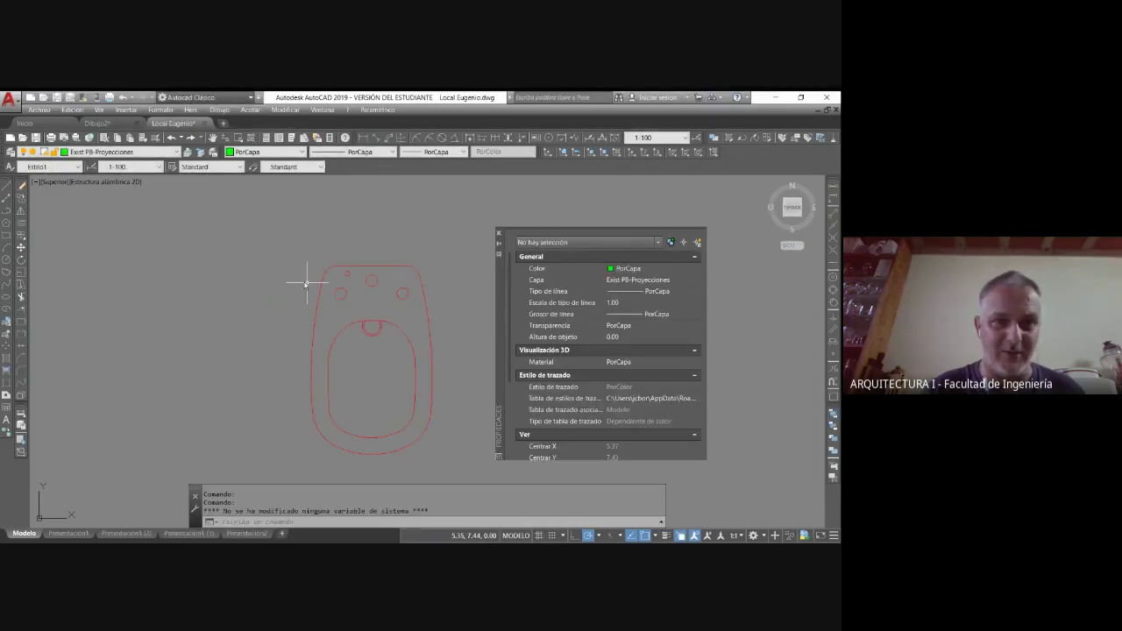
scroll(256, 253, "down", 2)
scroll(262, 268, "down", 3)
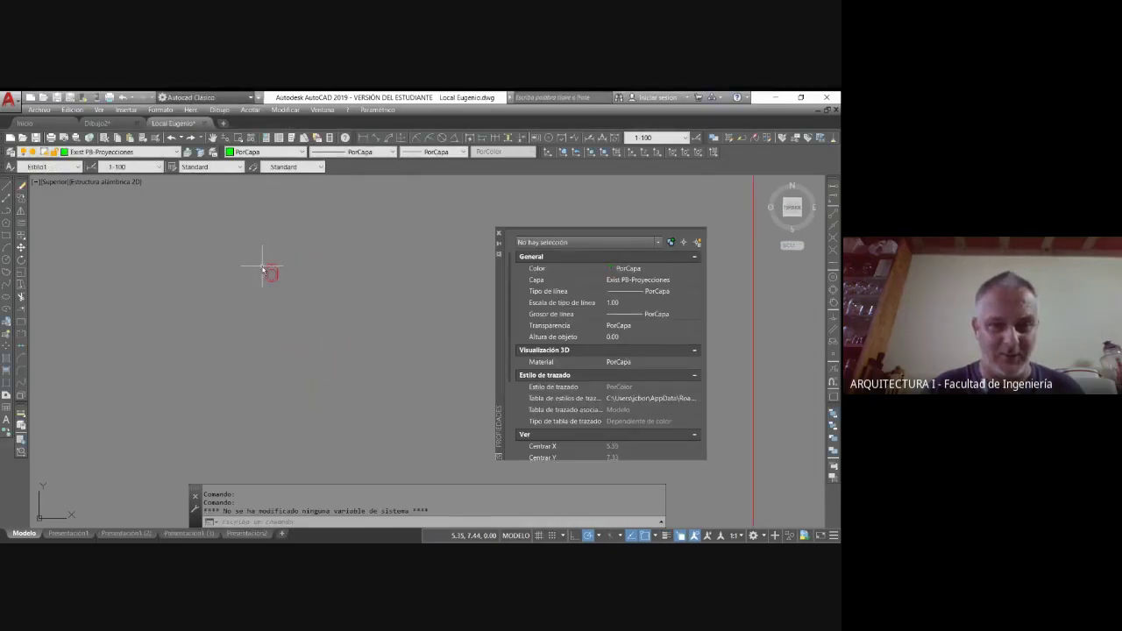
left_click(267, 273)
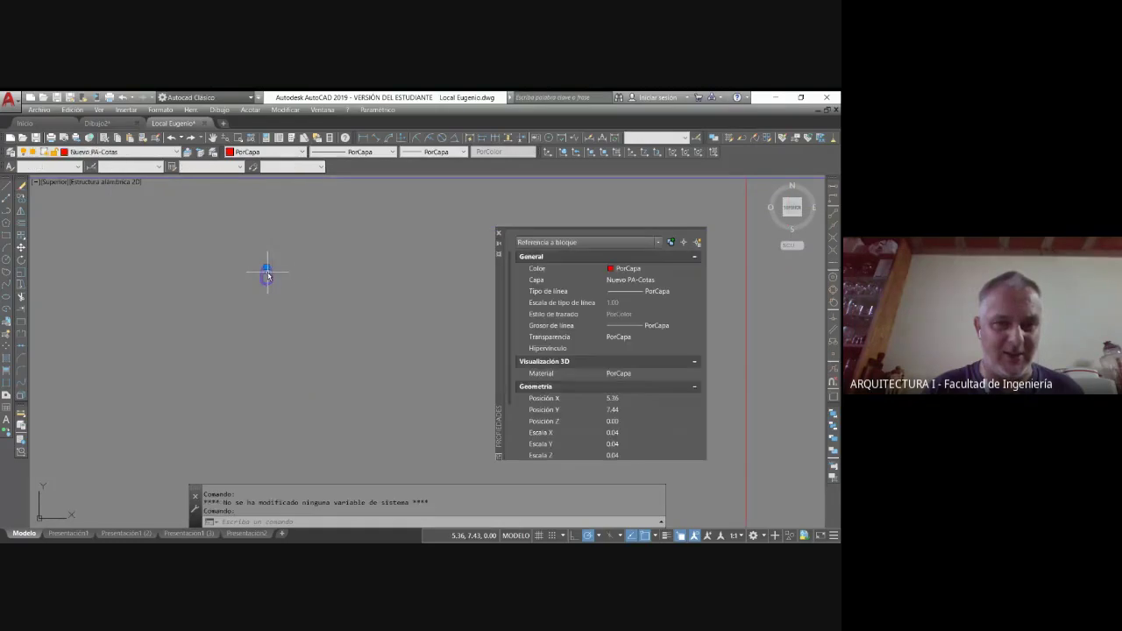
scroll(282, 275, "down", 3)
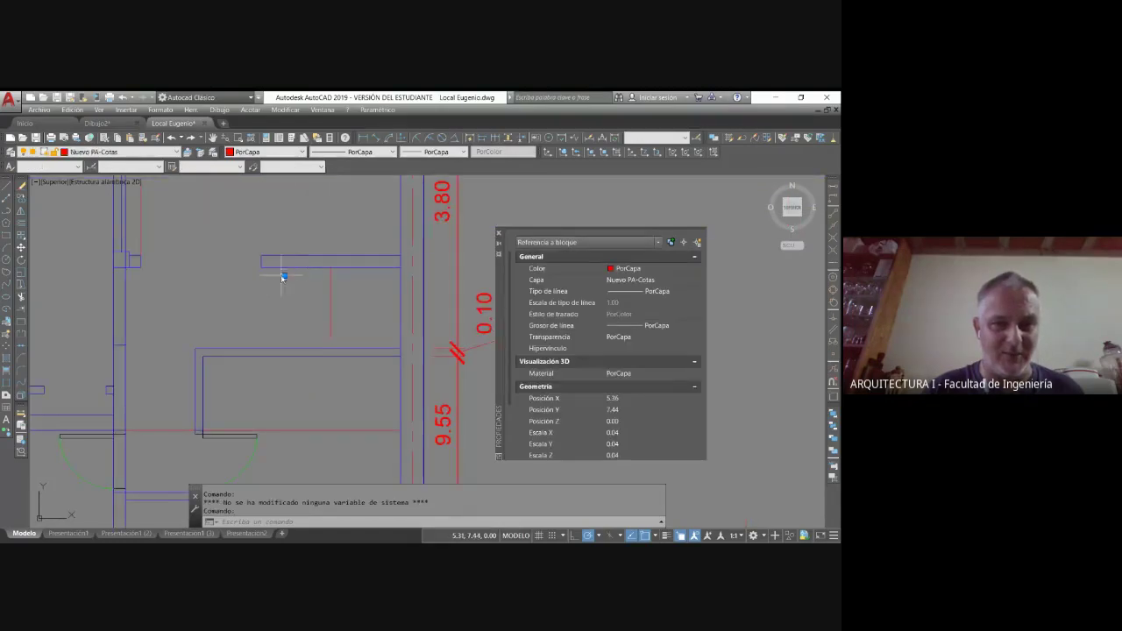
scroll(287, 276, "up", 2)
scroll(282, 254, "up", 2)
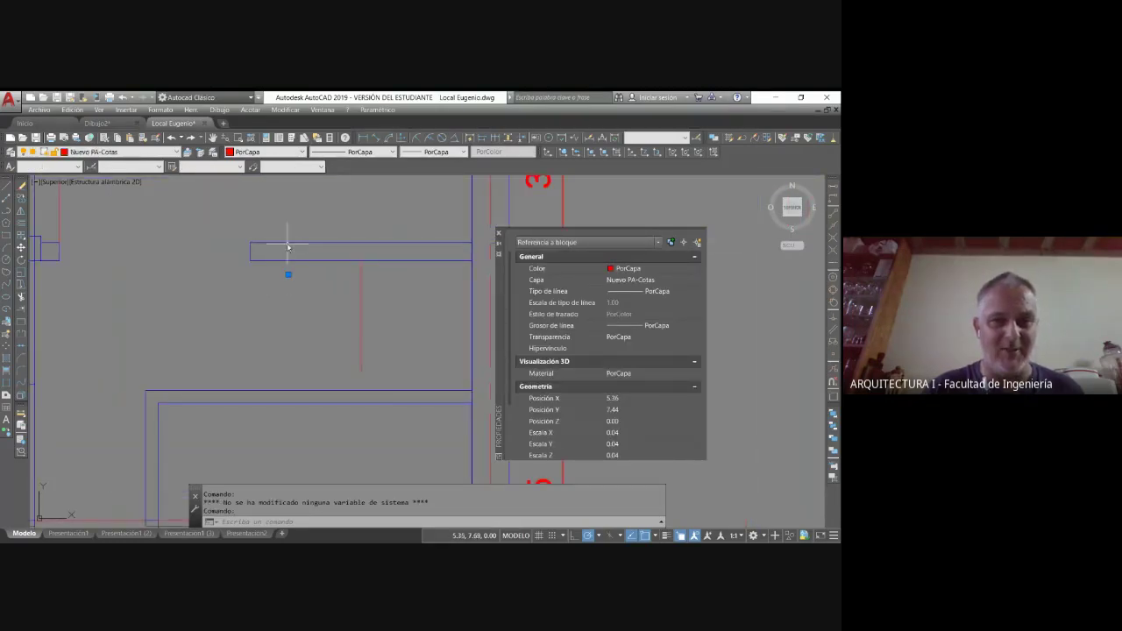
scroll(288, 244, "up", 3)
key("Escape")
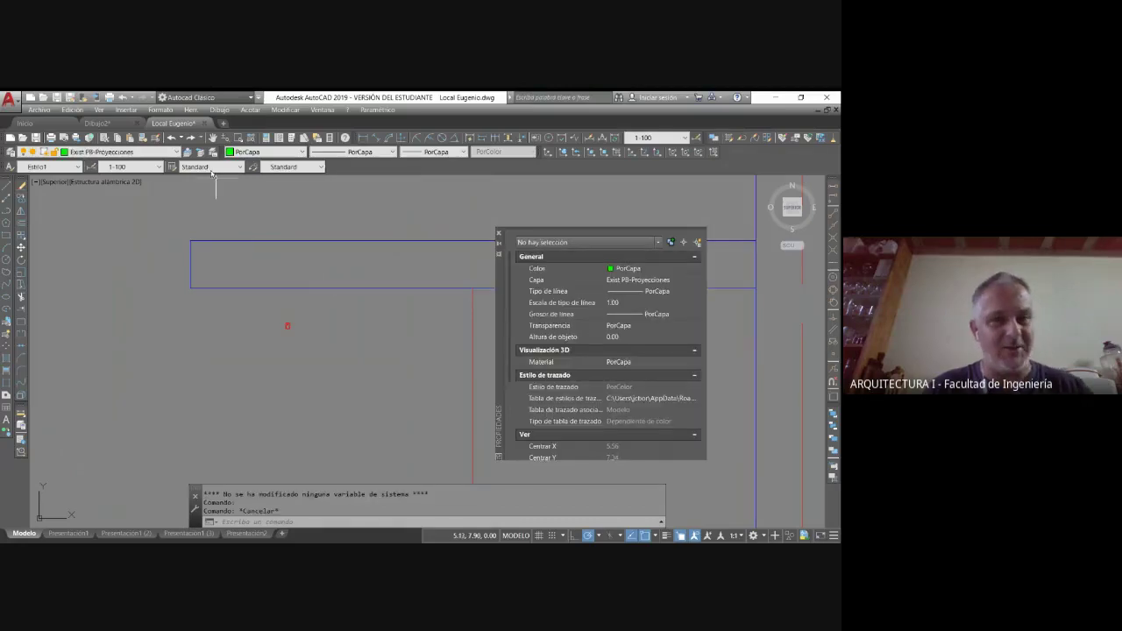
Step: Insert ADRBIDVS.DWG into Local Eugenio with the insertion point specified on screen
left_click(7, 323)
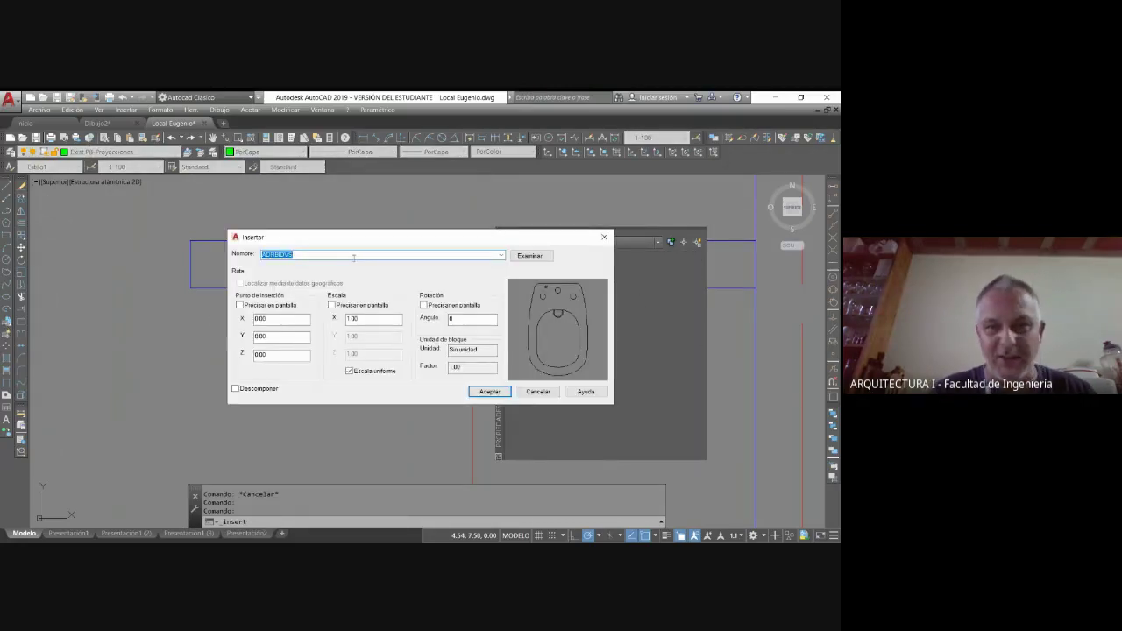
left_click(530, 256)
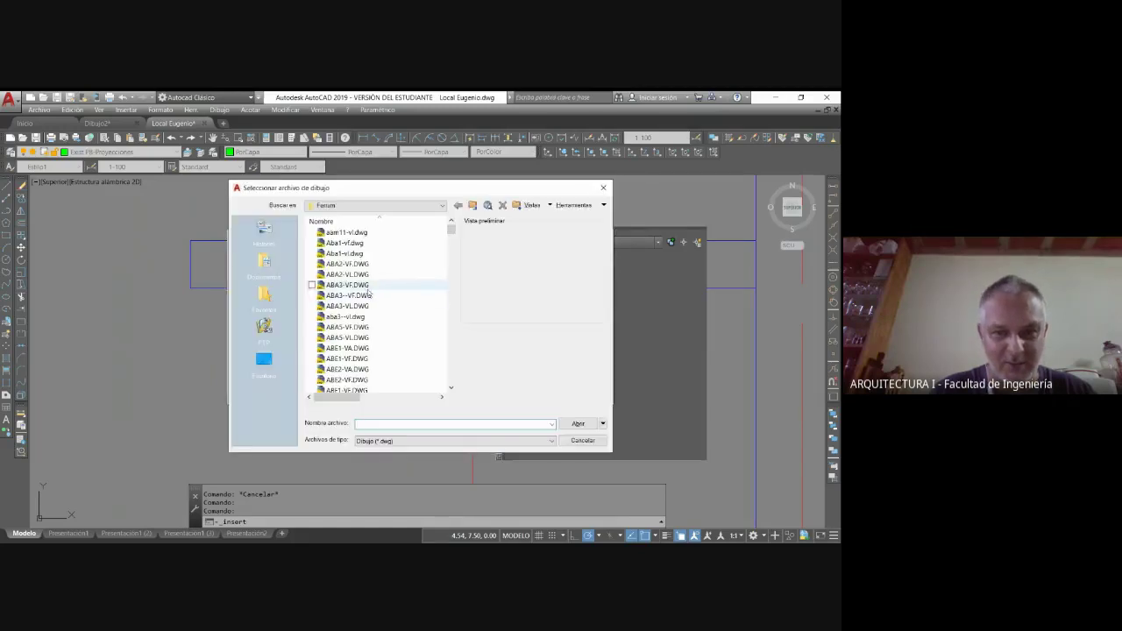
scroll(368, 298, "down", 3)
scroll(351, 316, "down", 3)
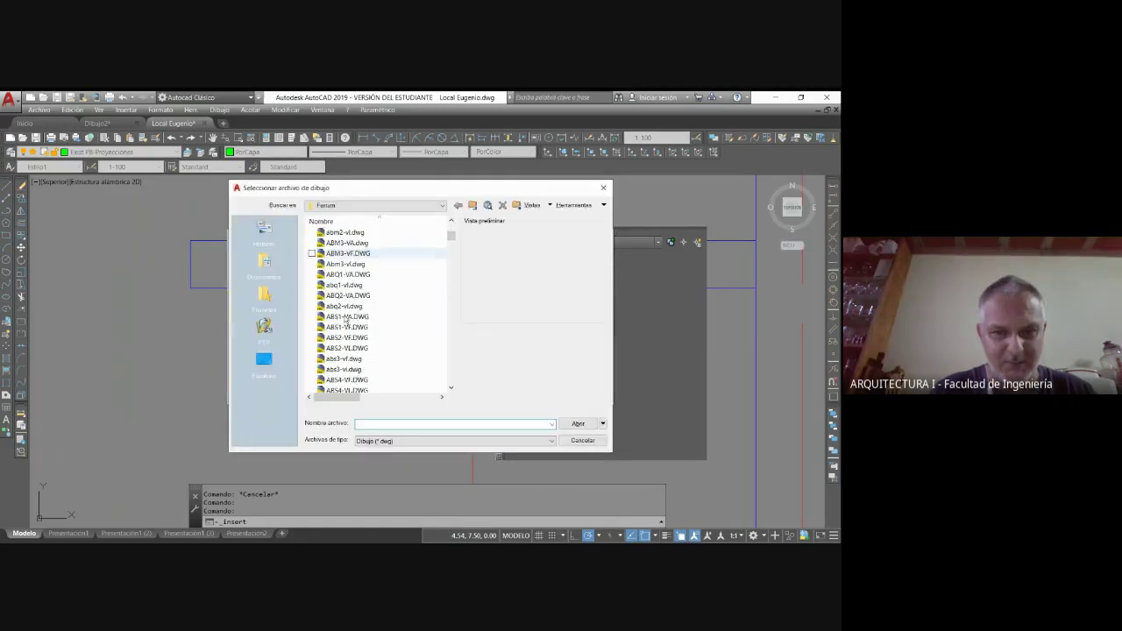
scroll(346, 321, "down", 4)
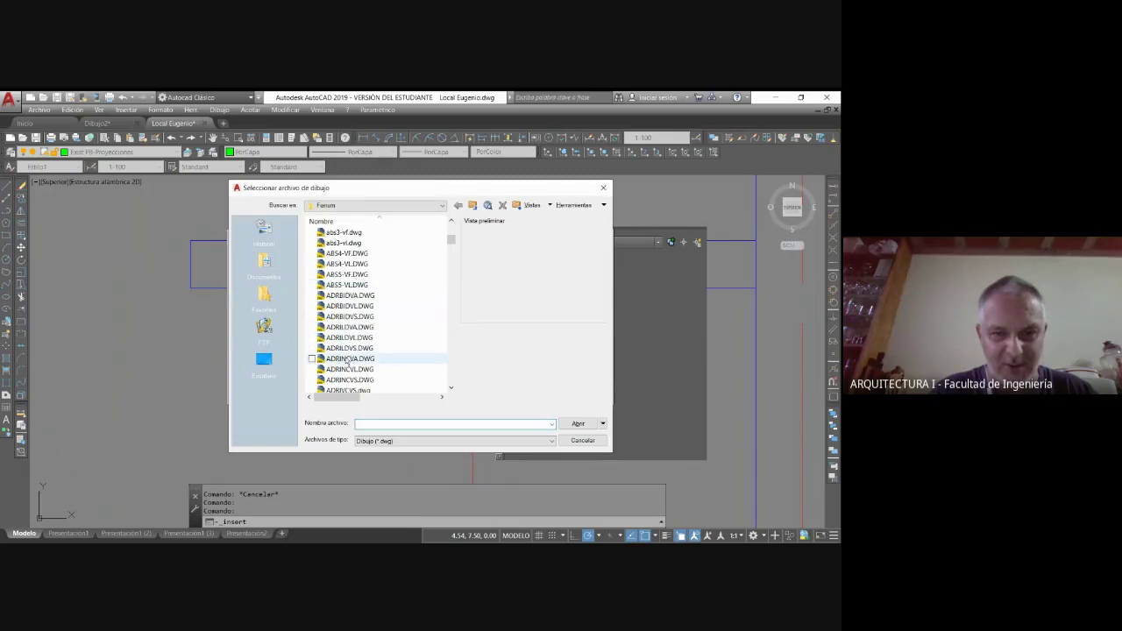
left_click(347, 321)
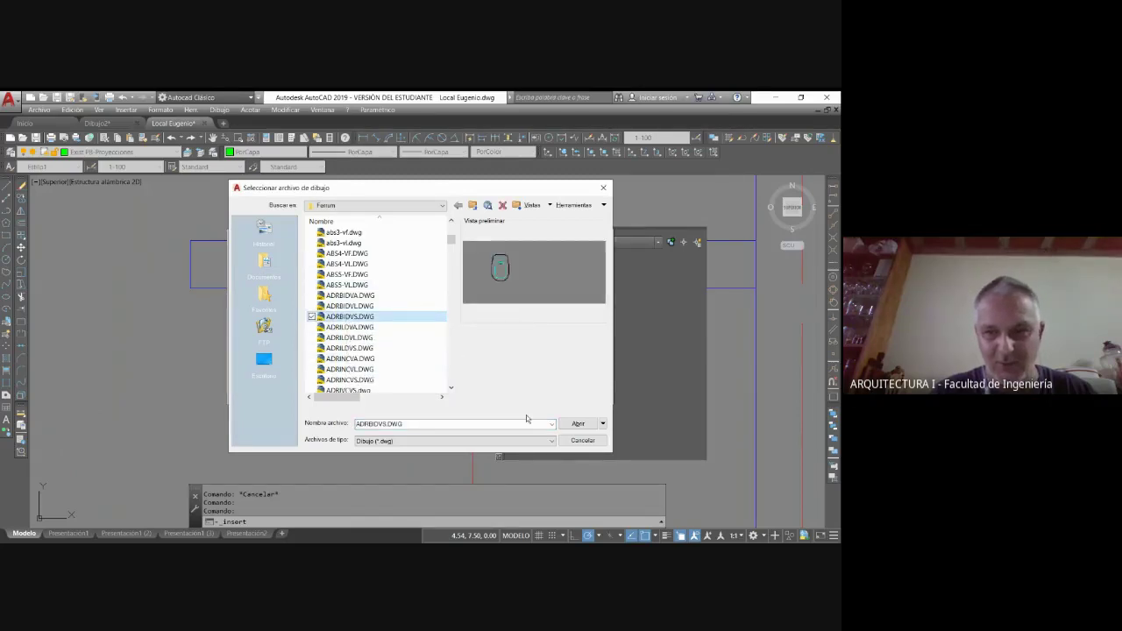
left_click(578, 424)
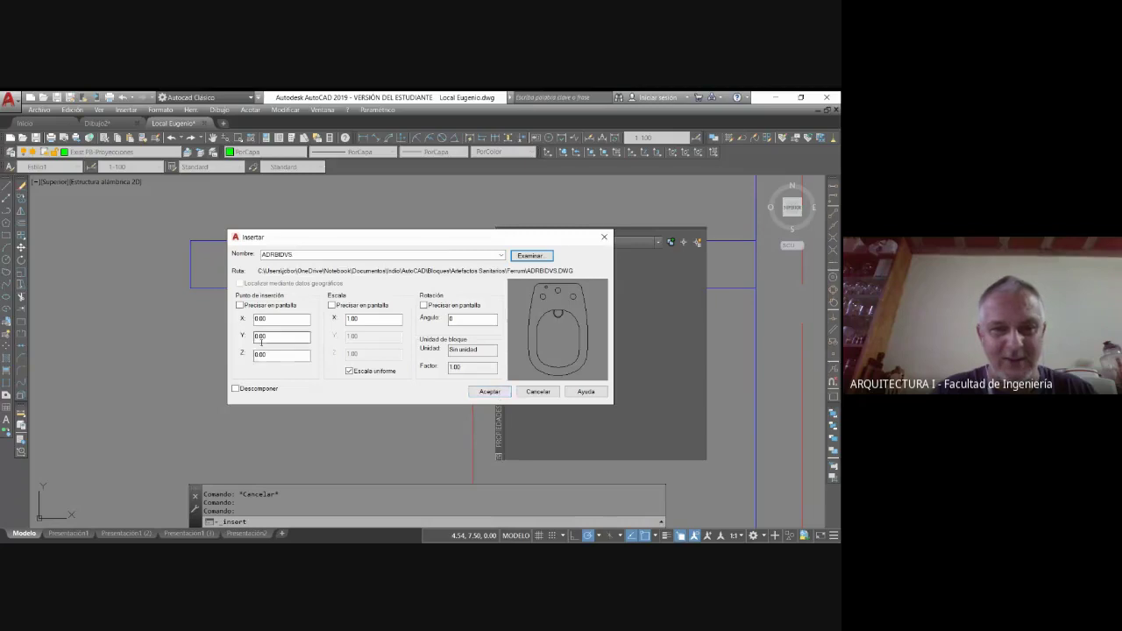
left_click(240, 305)
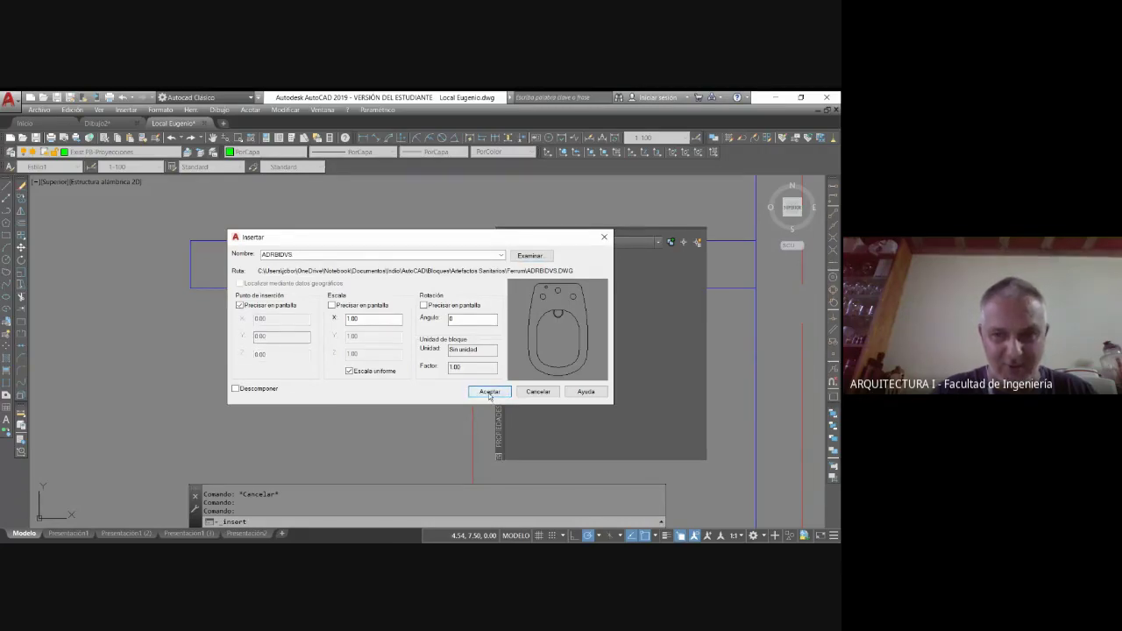
left_click(490, 393)
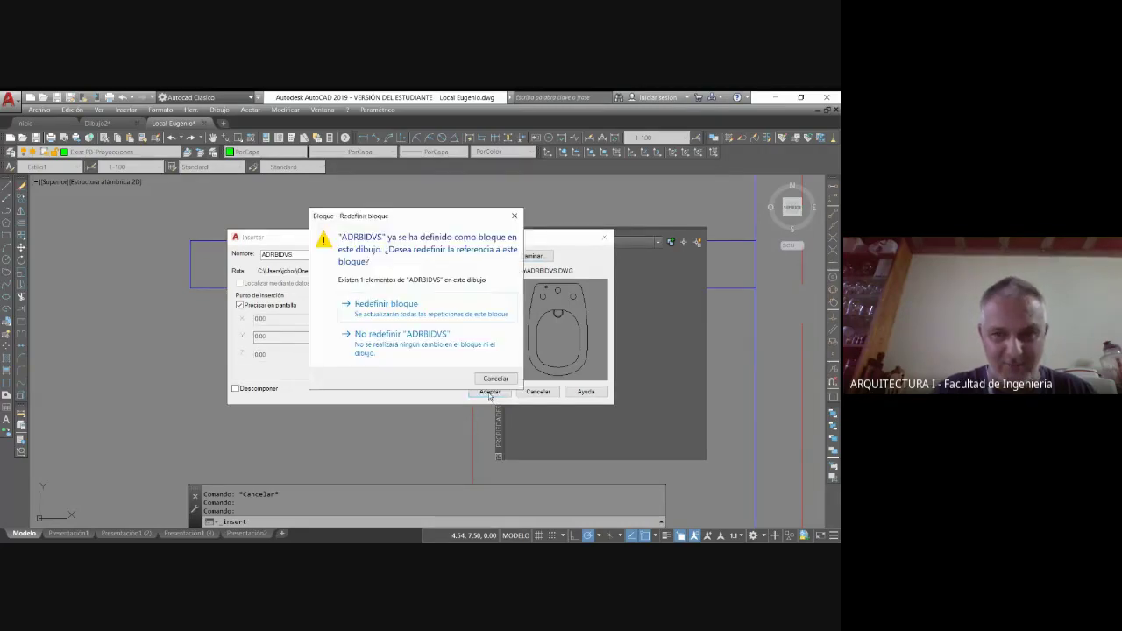
Step: Redefine the ADRBIDVS block from the file and place the bidet beside the floor plan
left_click(387, 305)
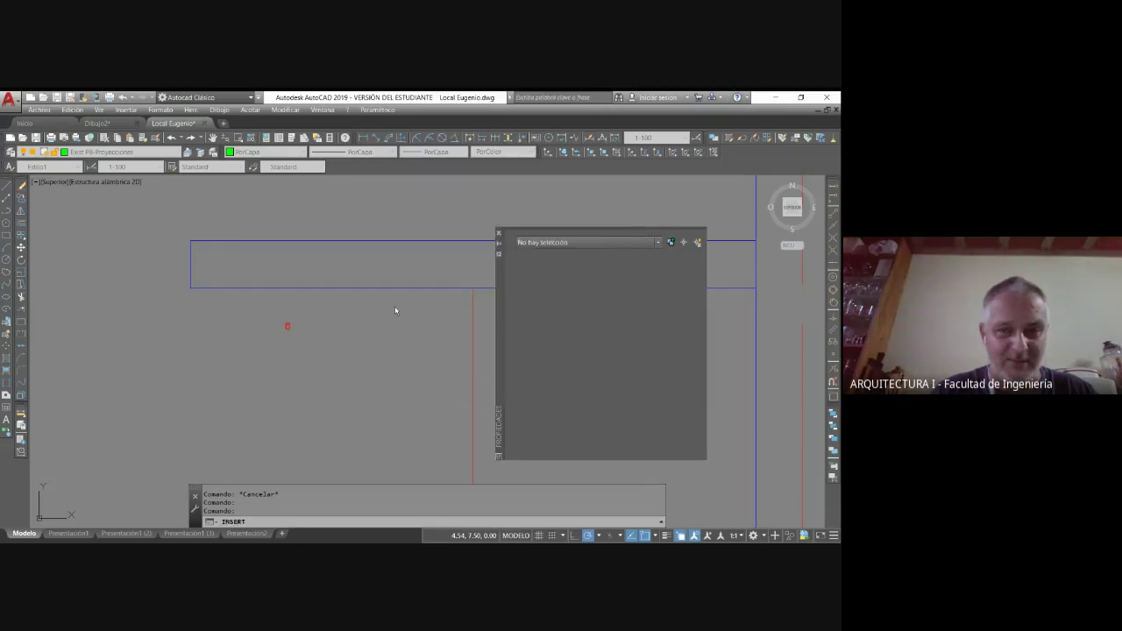
scroll(320, 337, "down", 3)
scroll(312, 316, "down", 2)
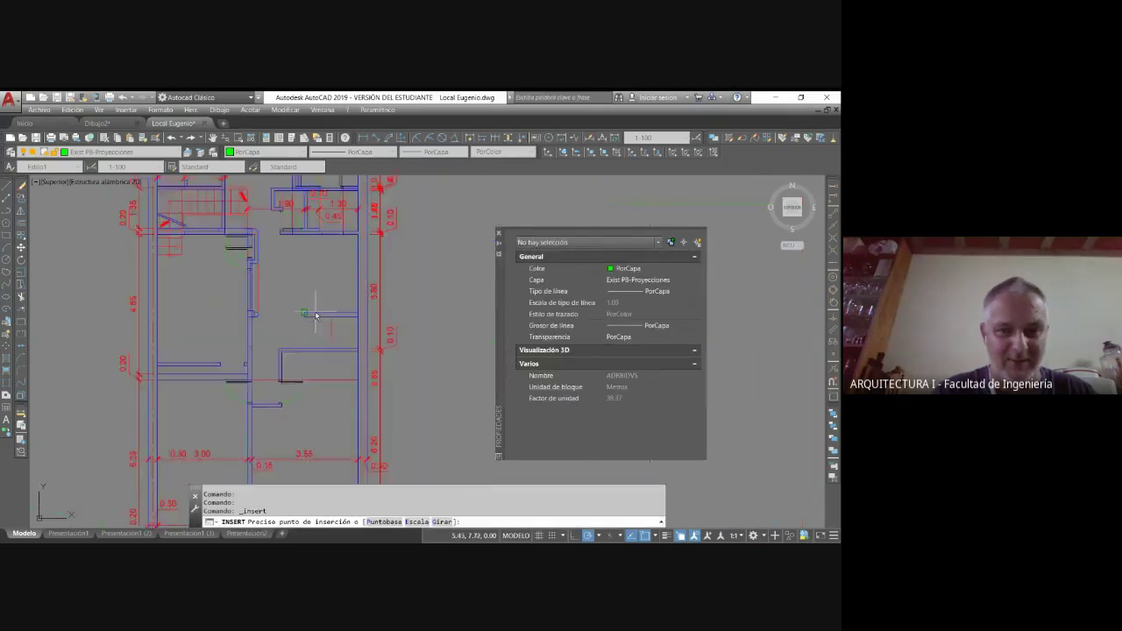
scroll(311, 313, "down", 1)
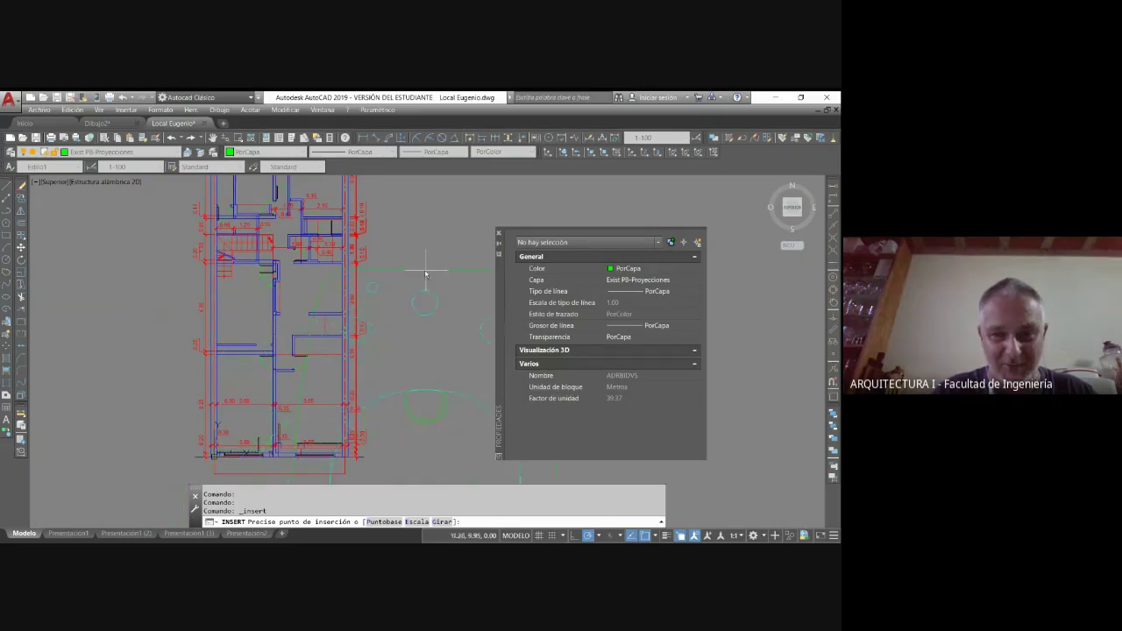
left_click(452, 252)
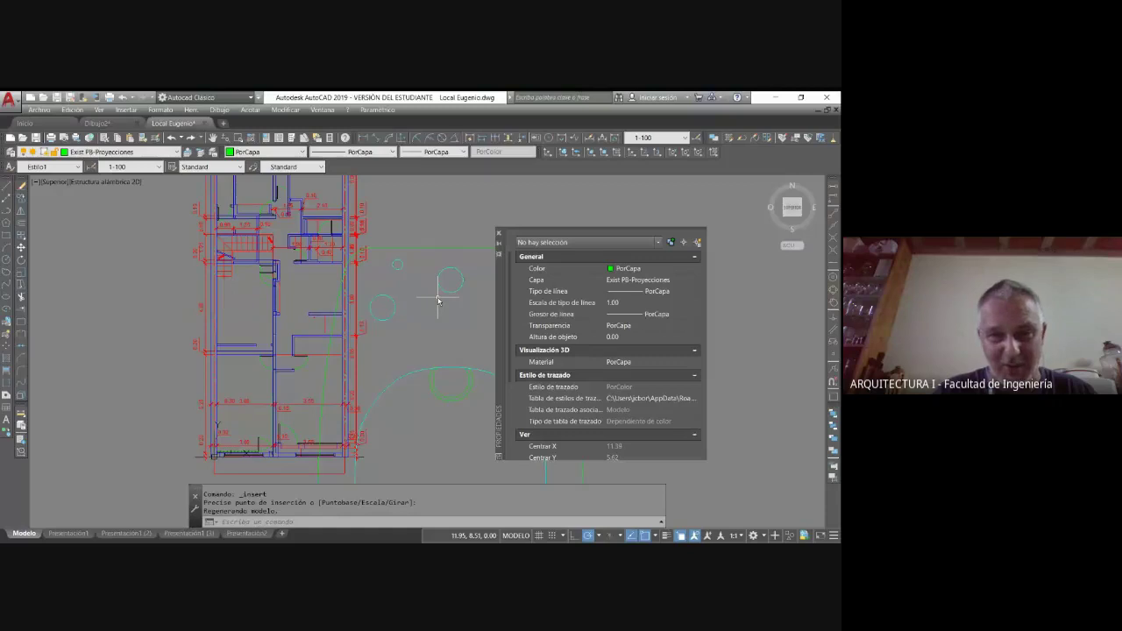
Step: Select the new oversized bidet and the other bidet block, and erase both
left_click(441, 291)
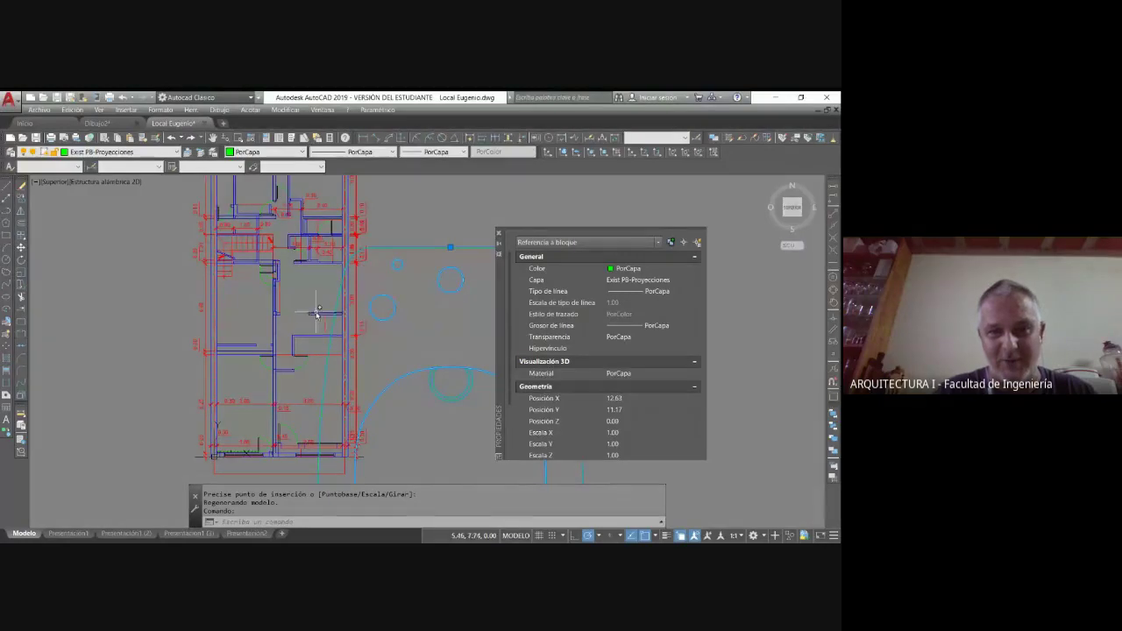
scroll(310, 320, "up", 3)
scroll(307, 337, "up", 2)
left_click(302, 333)
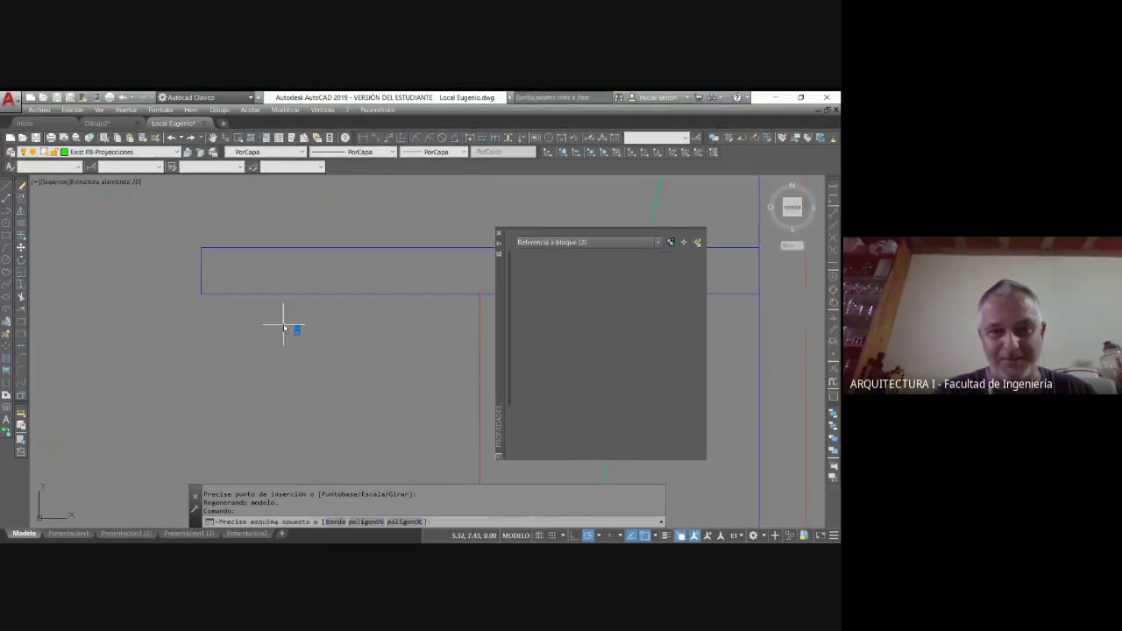
scroll(290, 326, "down", 2)
scroll(285, 329, "down", 3)
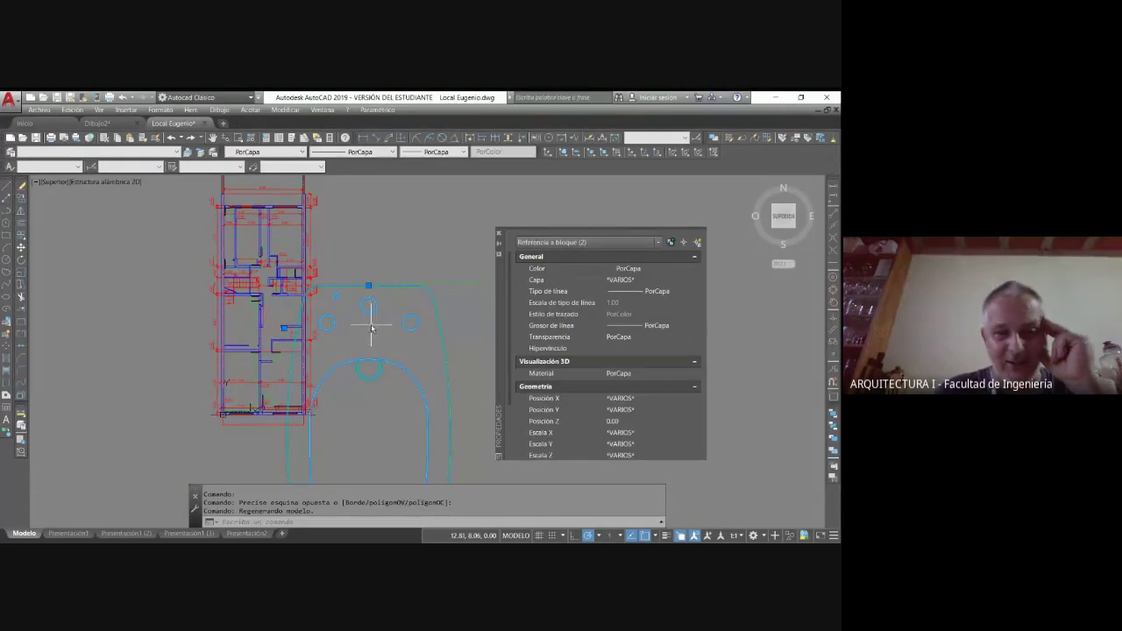
scroll(374, 337, "down", 5)
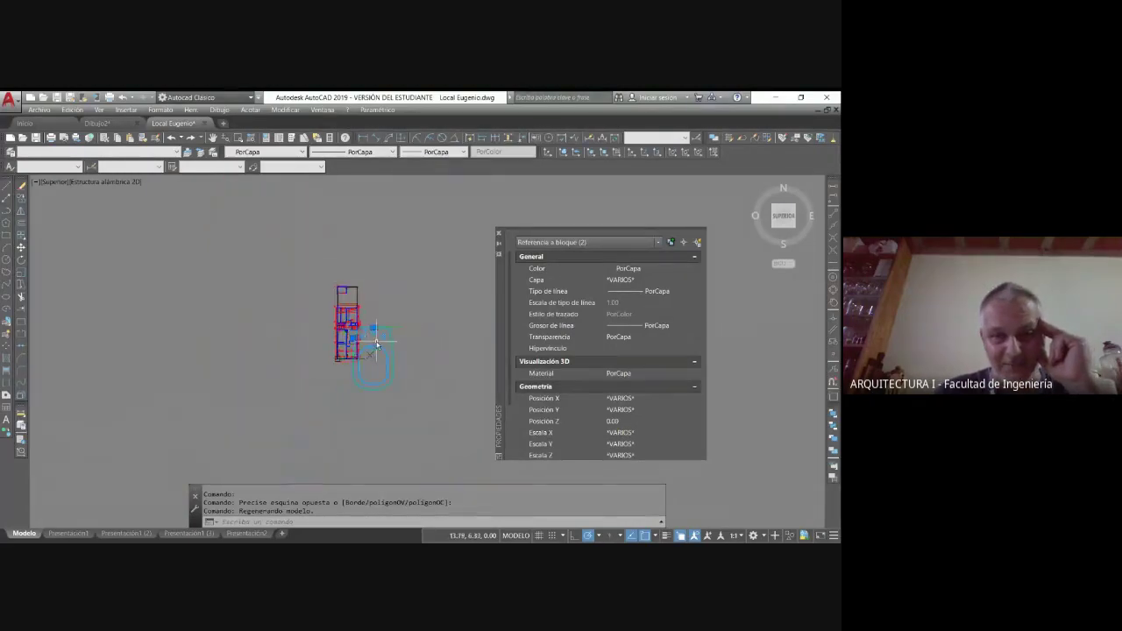
scroll(377, 344, "up", 4)
key("Delete")
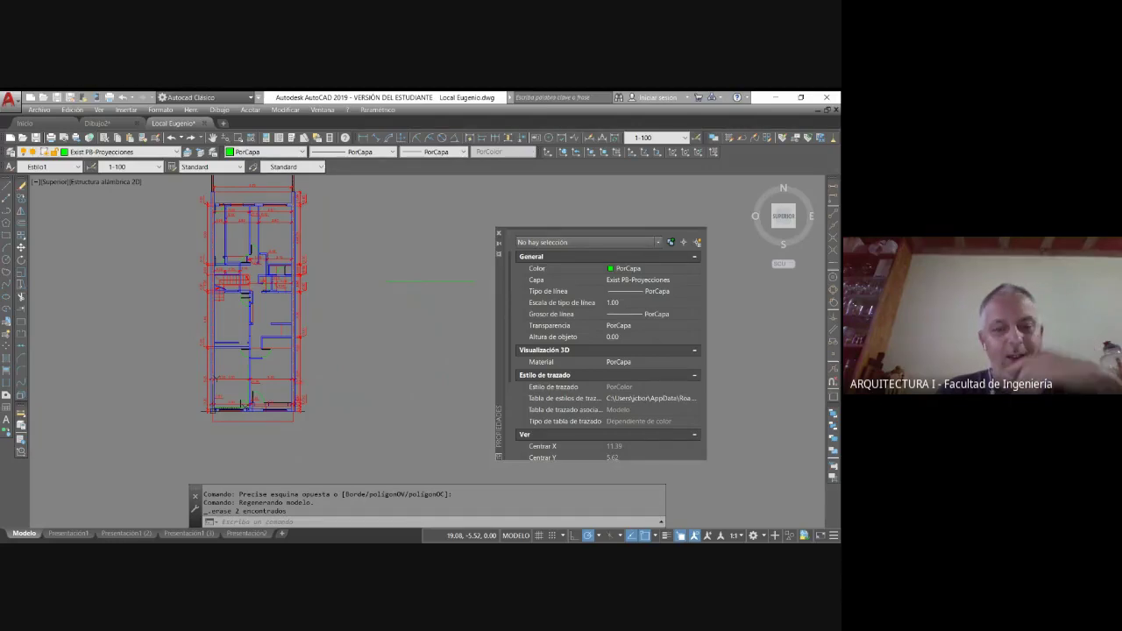
Step: Close Local Eugenio without saving and reopen it from the recent documents
left_click(209, 124)
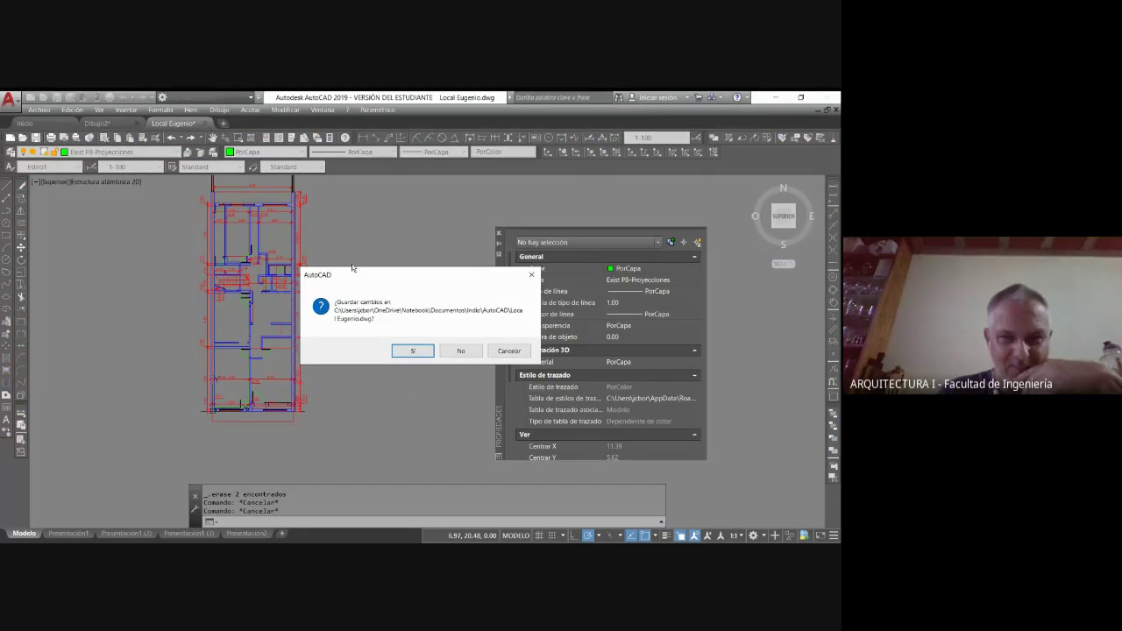
left_click(456, 351)
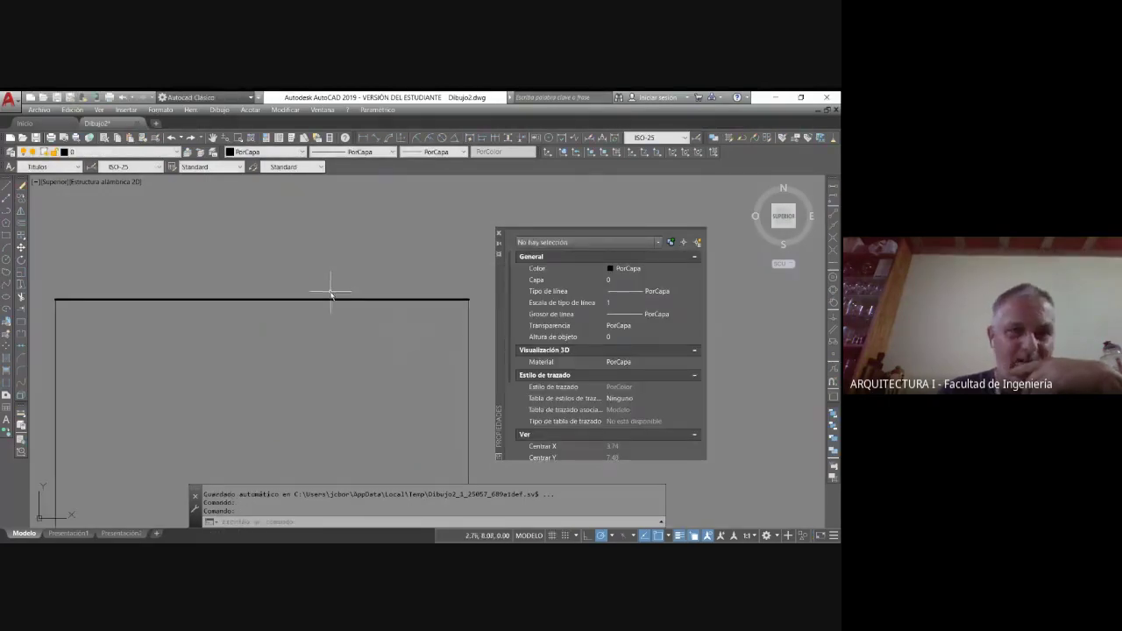
left_click(77, 123)
left_click(367, 254)
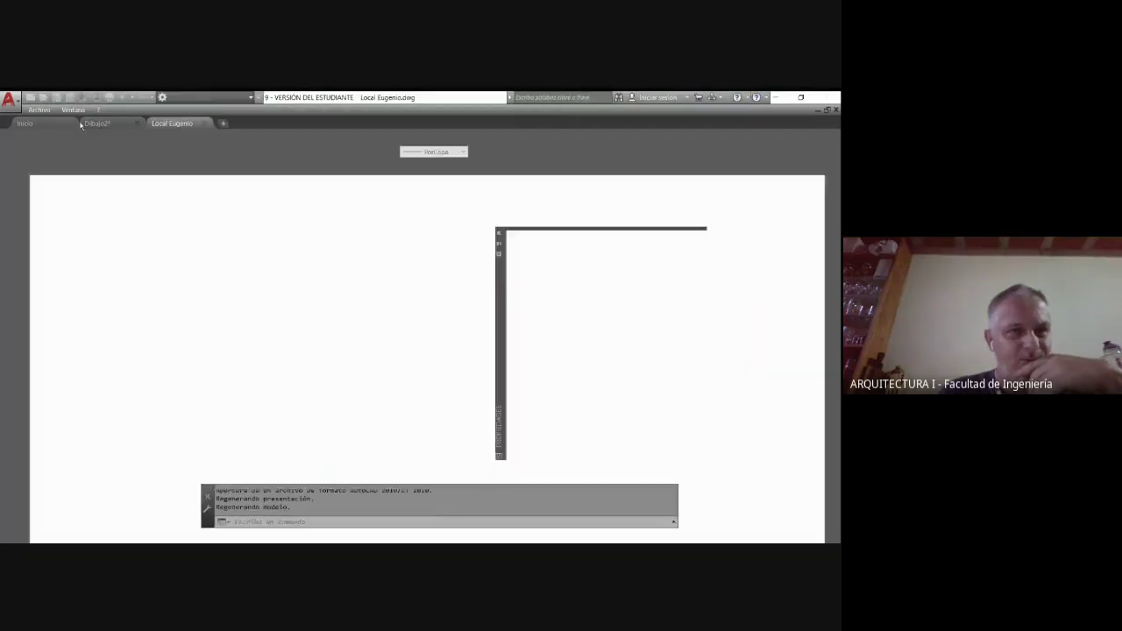
Step: Switch to the Dibujo2 drawing and bring its rectangles and lines into view
left_click(95, 124)
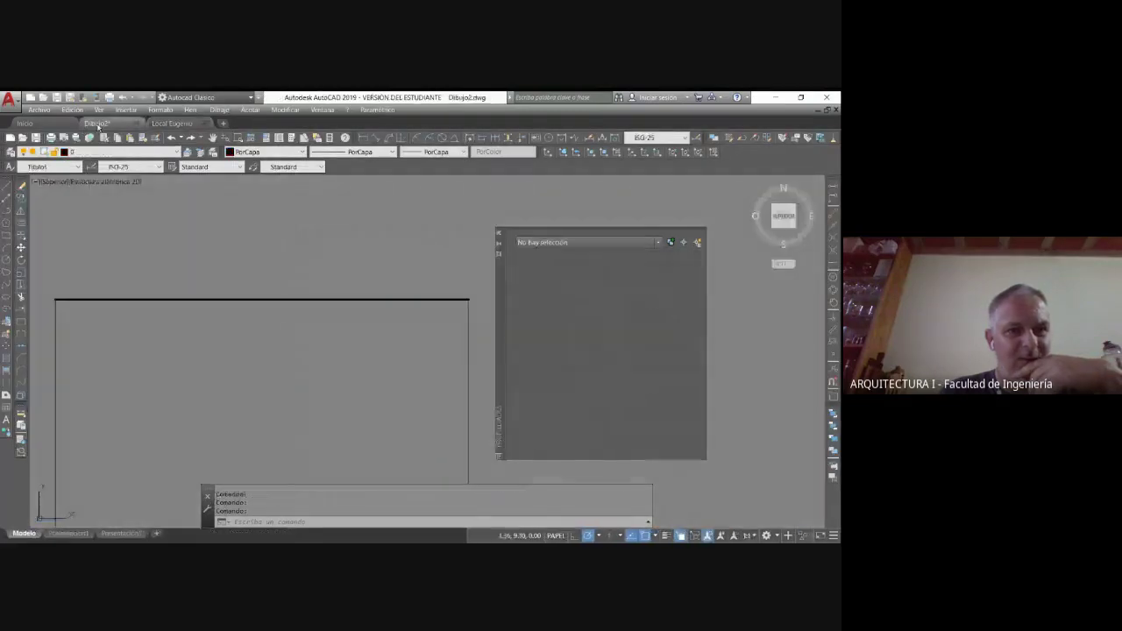
scroll(246, 264, "down", 5)
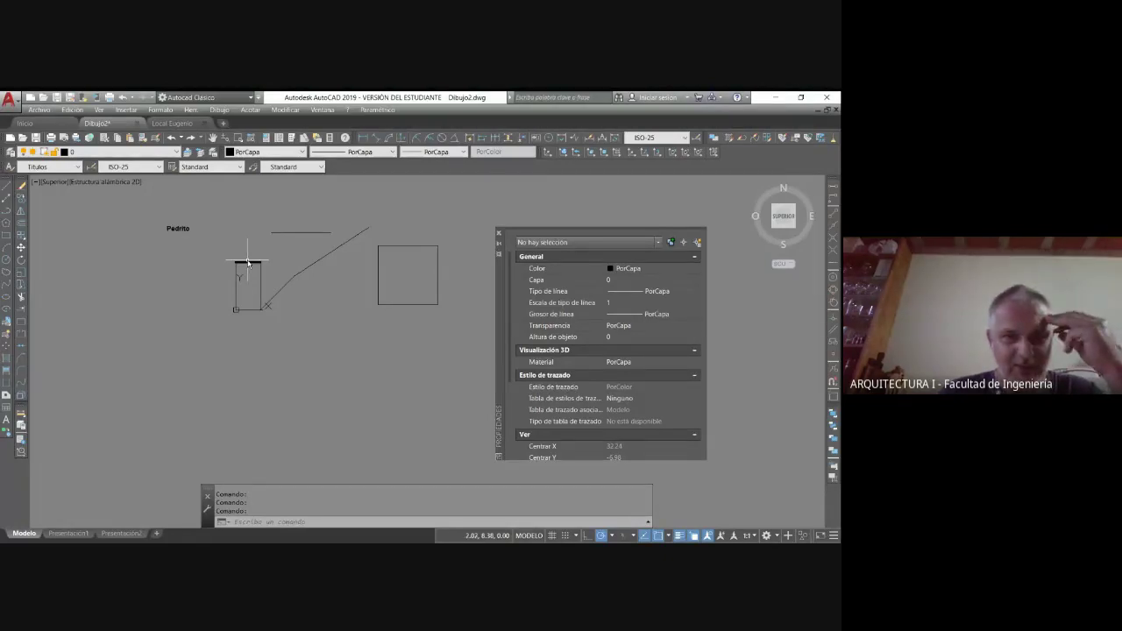
scroll(254, 261, "down", 2)
scroll(289, 256, "down", 2)
scroll(303, 257, "up", 6)
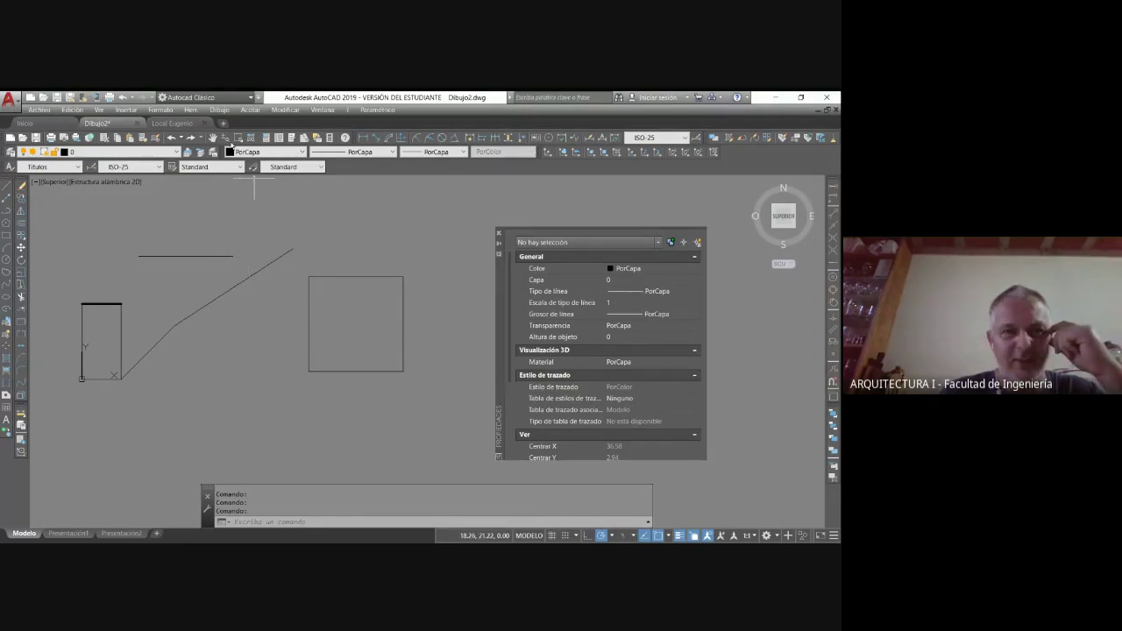
Step: Through DesignCenter, add Local Eugenio.dwg's 1-100 dimension style to Dibujo2
left_click(279, 139)
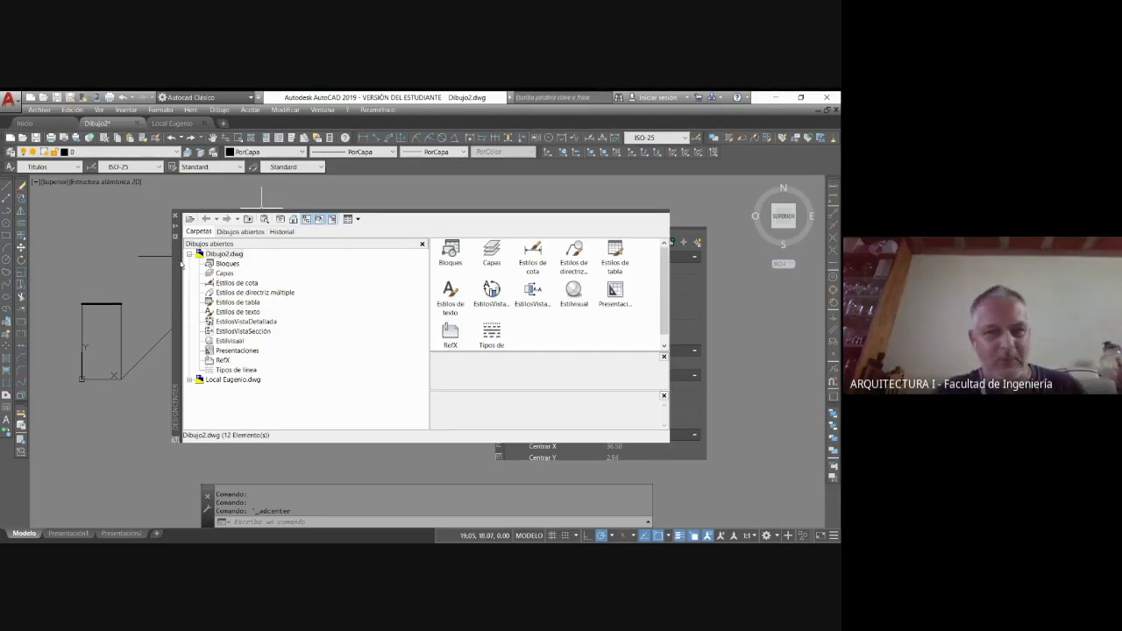
left_click_drag(176, 273, 113, 287)
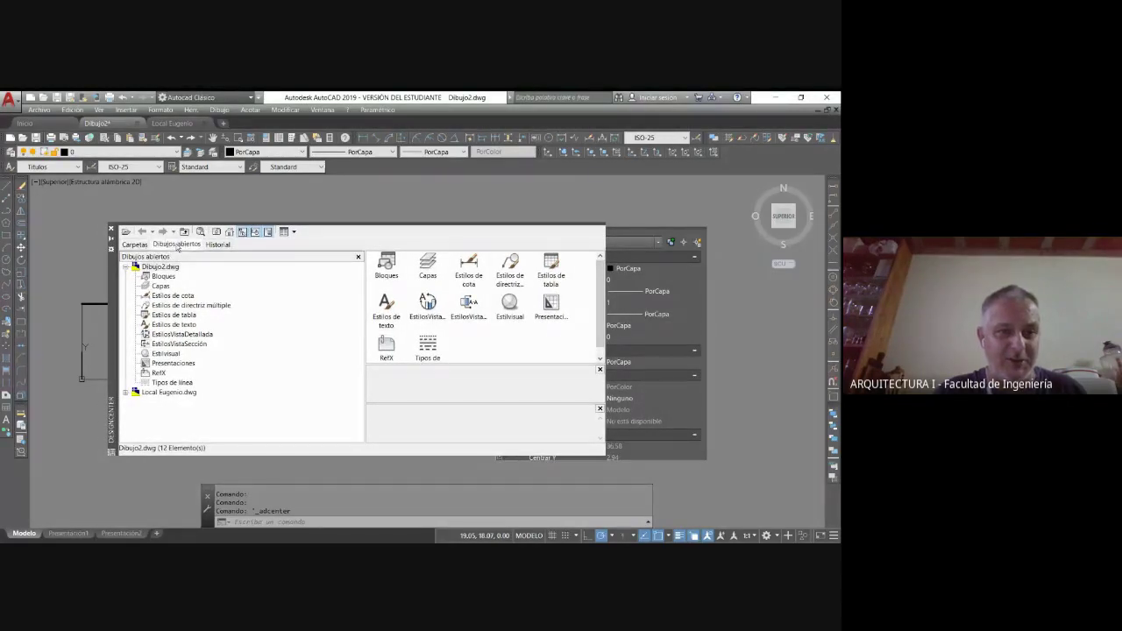
left_click(153, 393)
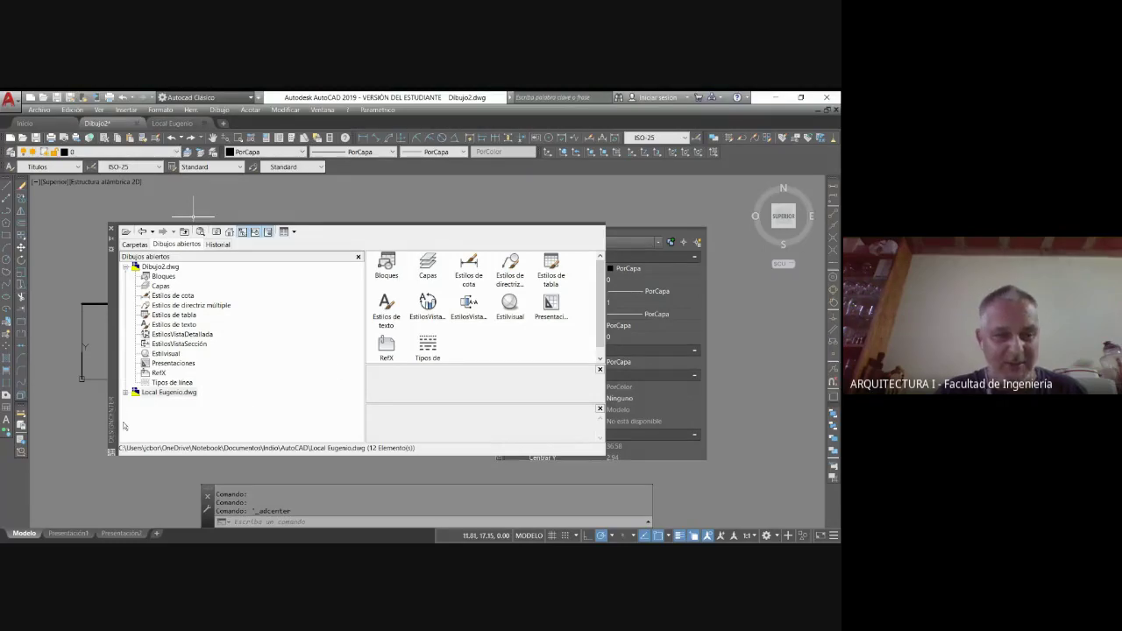
left_click(126, 394)
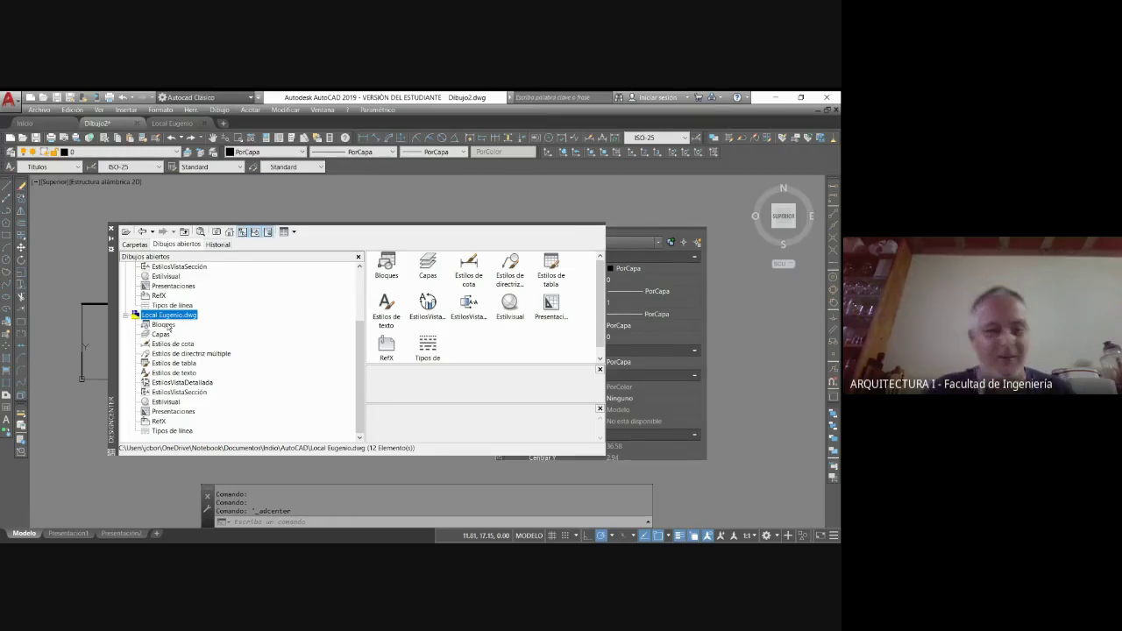
left_click(164, 344)
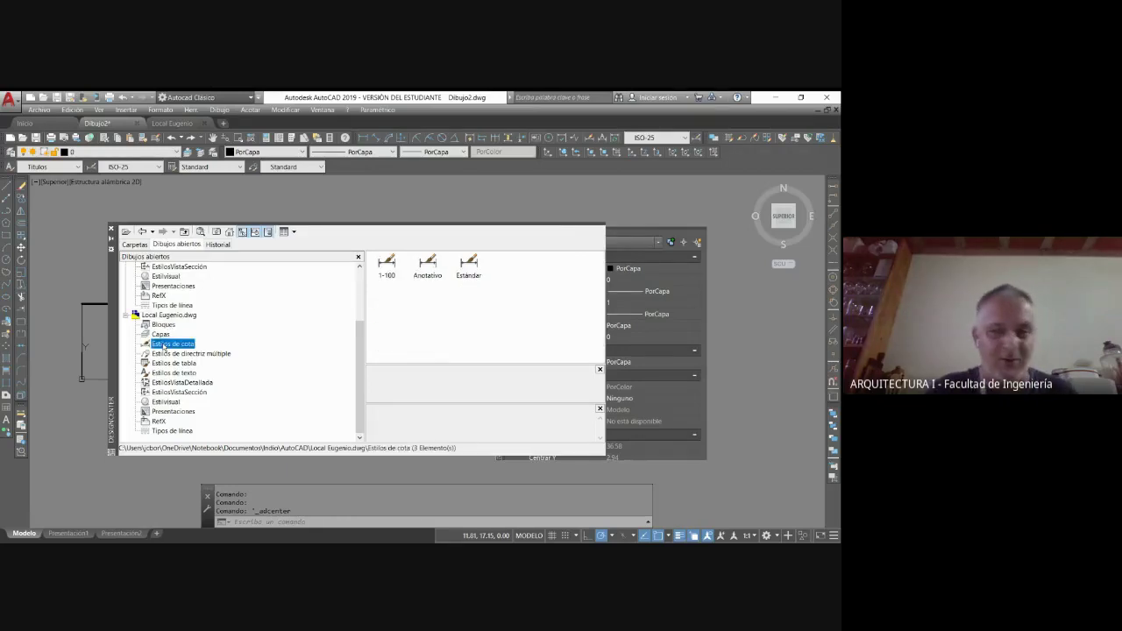
left_click(389, 275)
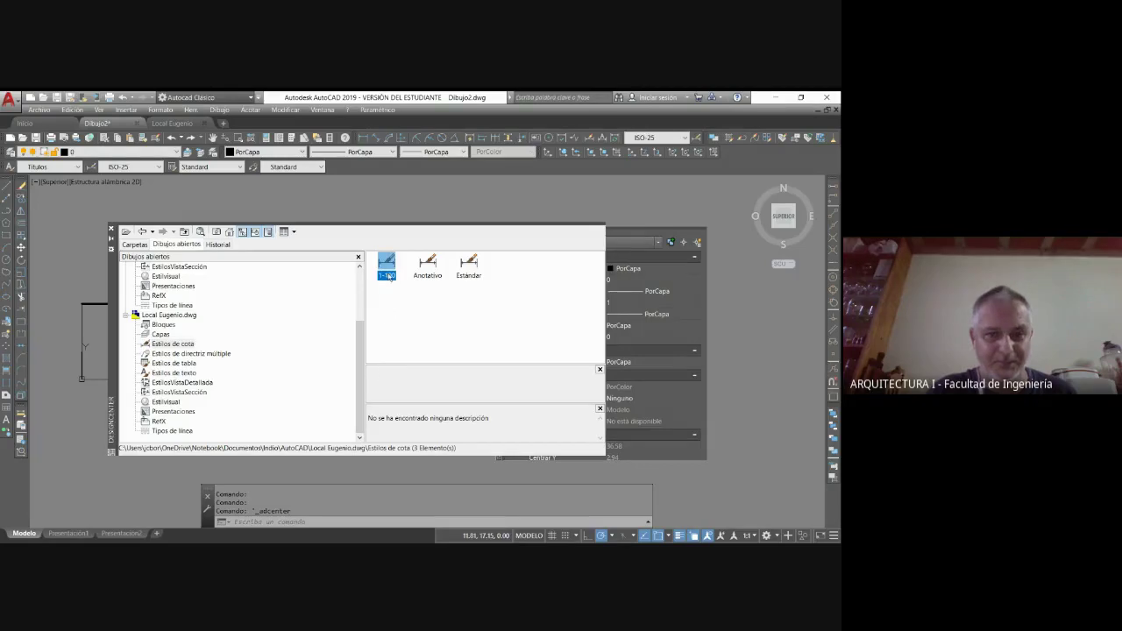
double_click(386, 268)
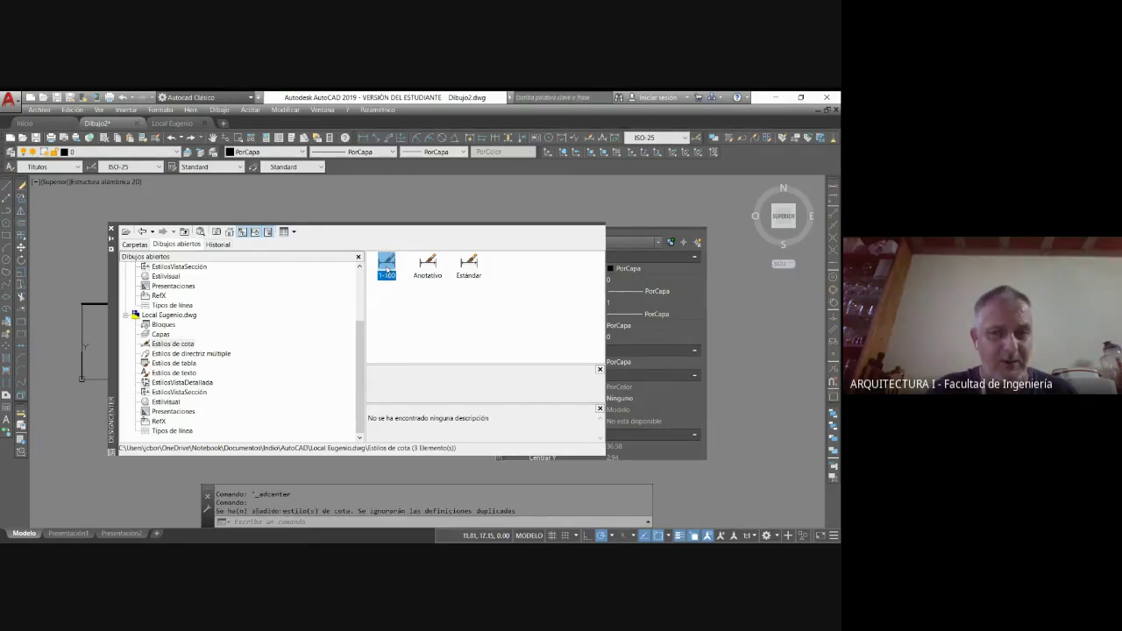
right_click(386, 268)
left_click(398, 274)
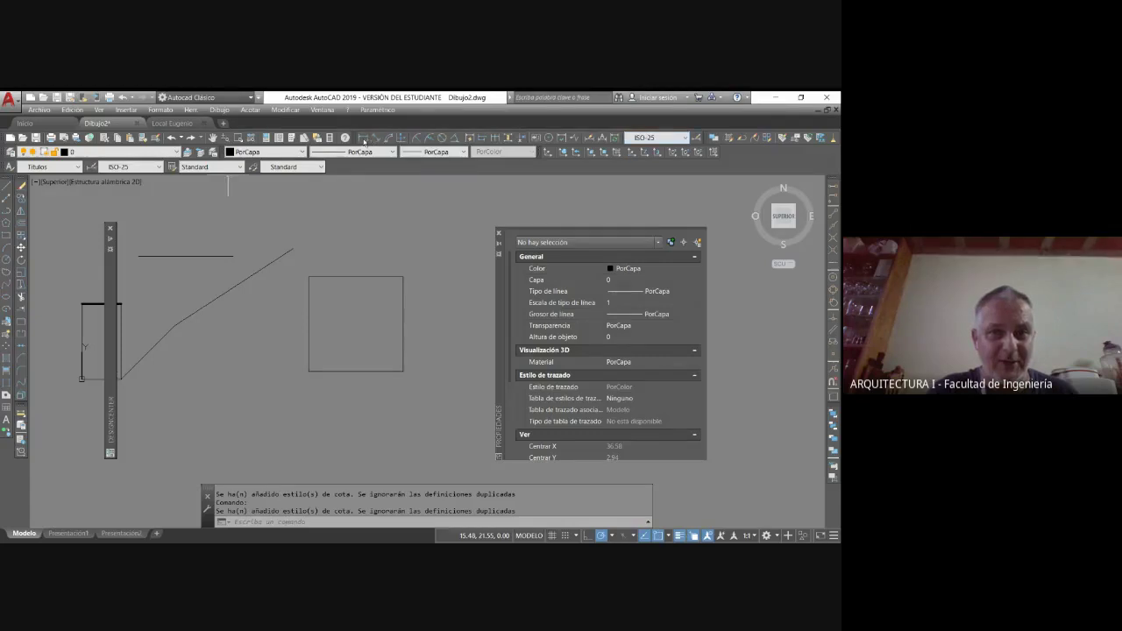
Step: Add a 10.00 linear dimension across the larger rectangle's top edge
left_click(363, 138)
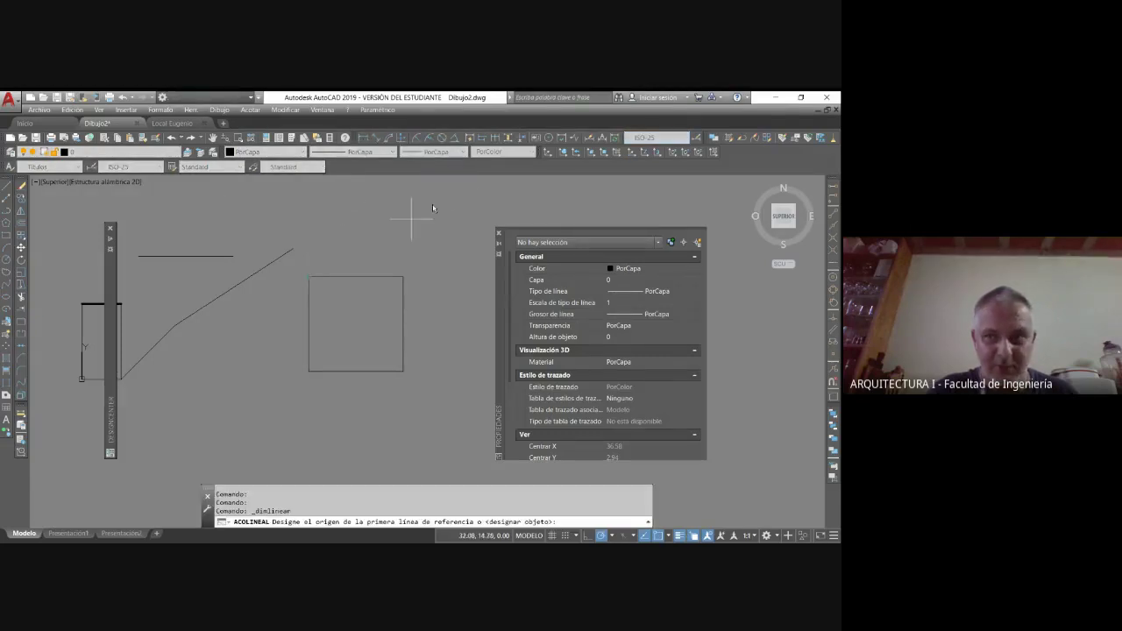
left_click(316, 278)
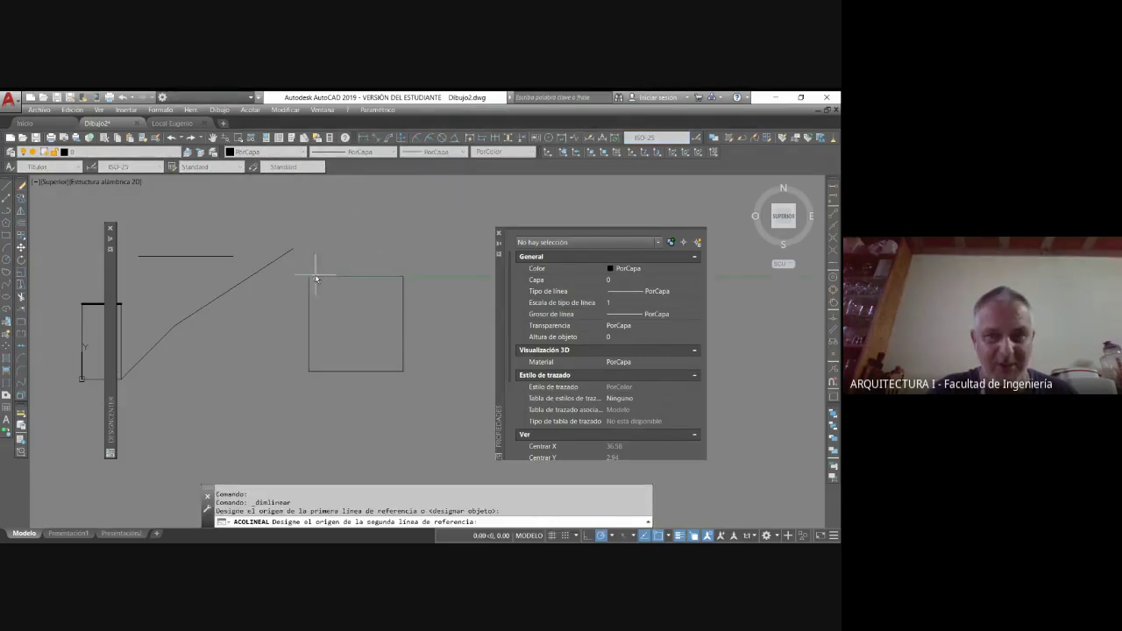
left_click(403, 277)
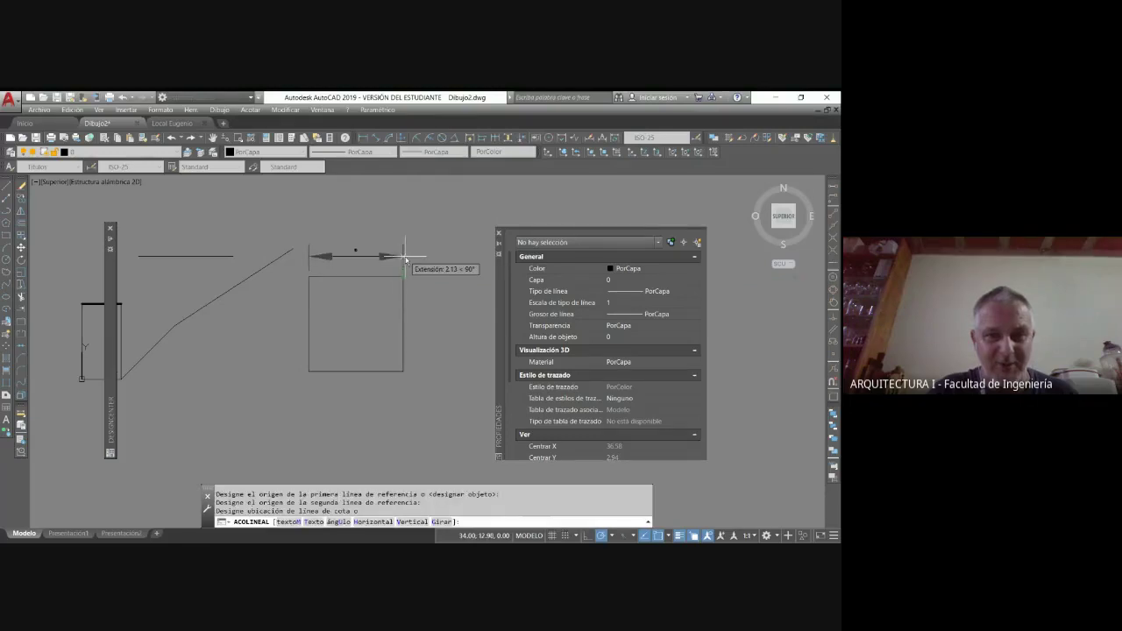
left_click(406, 258)
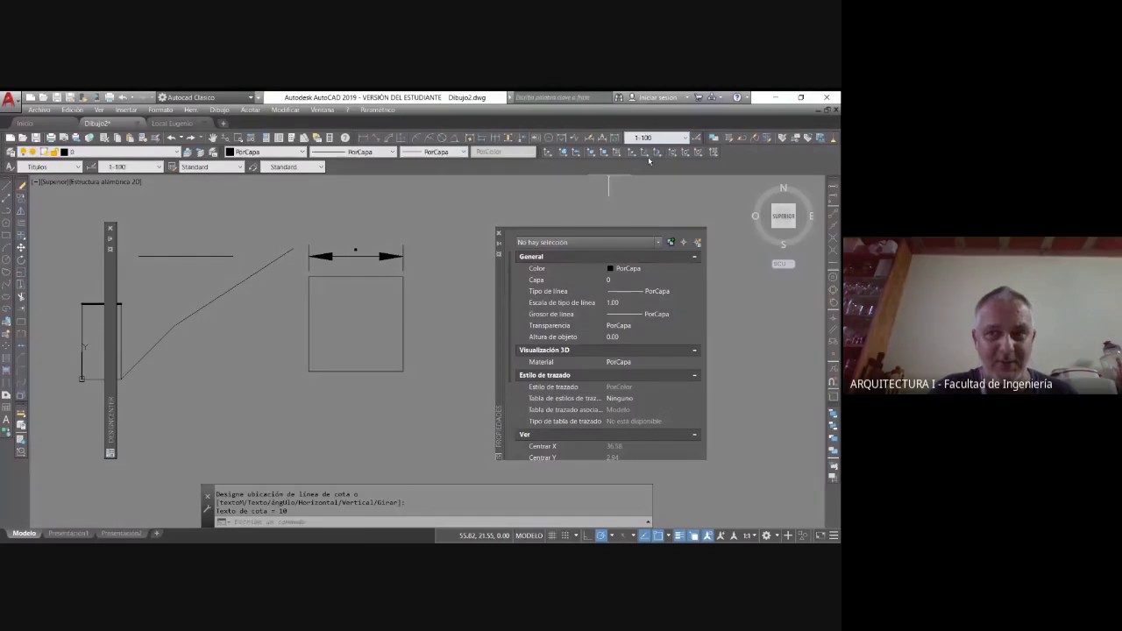
Step: Give the 10.00 dimension the 1-100 style and close the Properties palette
left_click(392, 253)
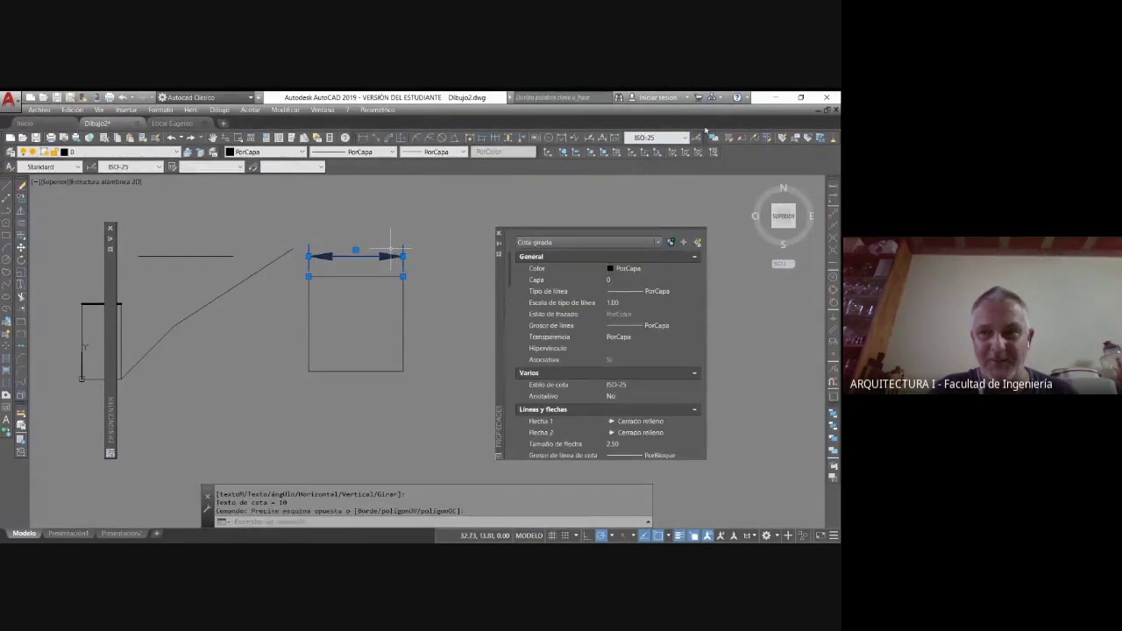
left_click(664, 154)
scroll(358, 246, "up", 6)
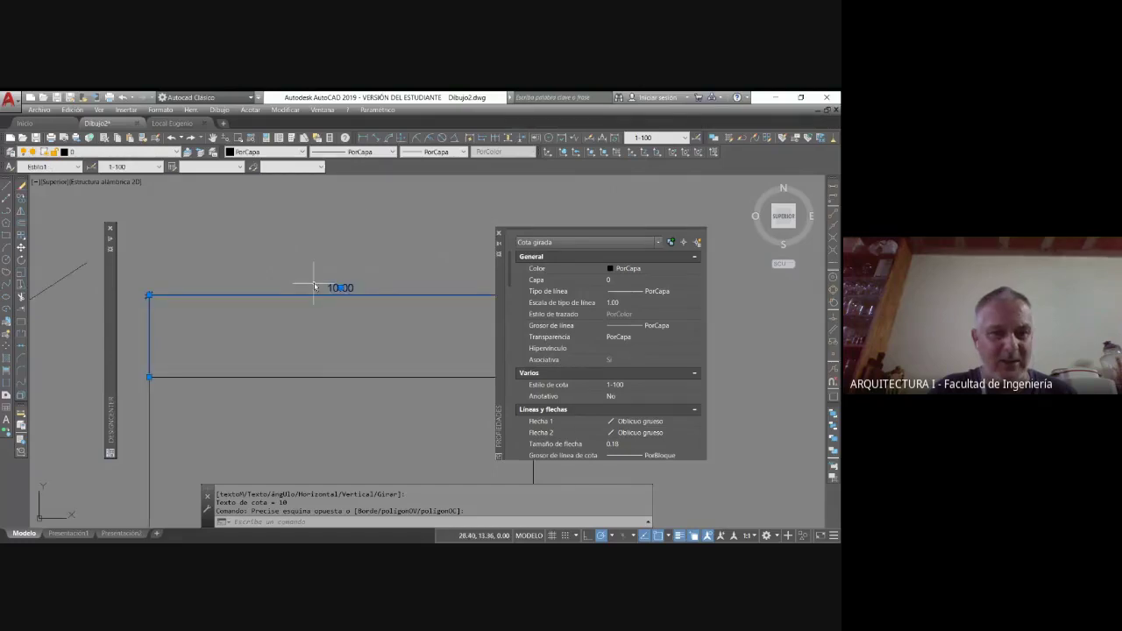
key("Escape")
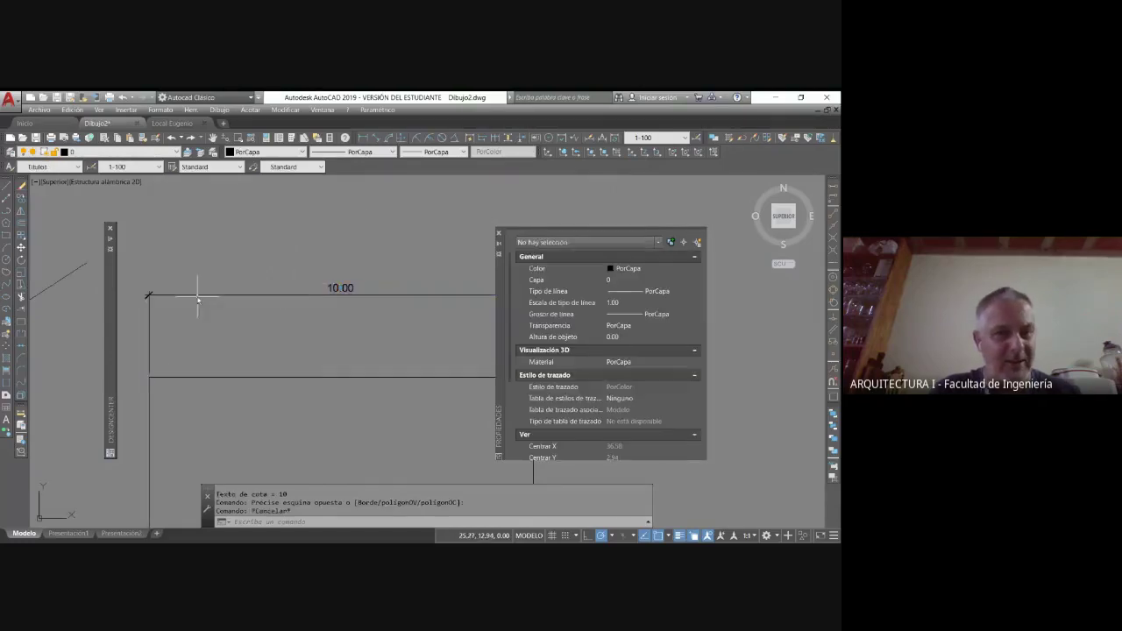
scroll(196, 299, "up", 2)
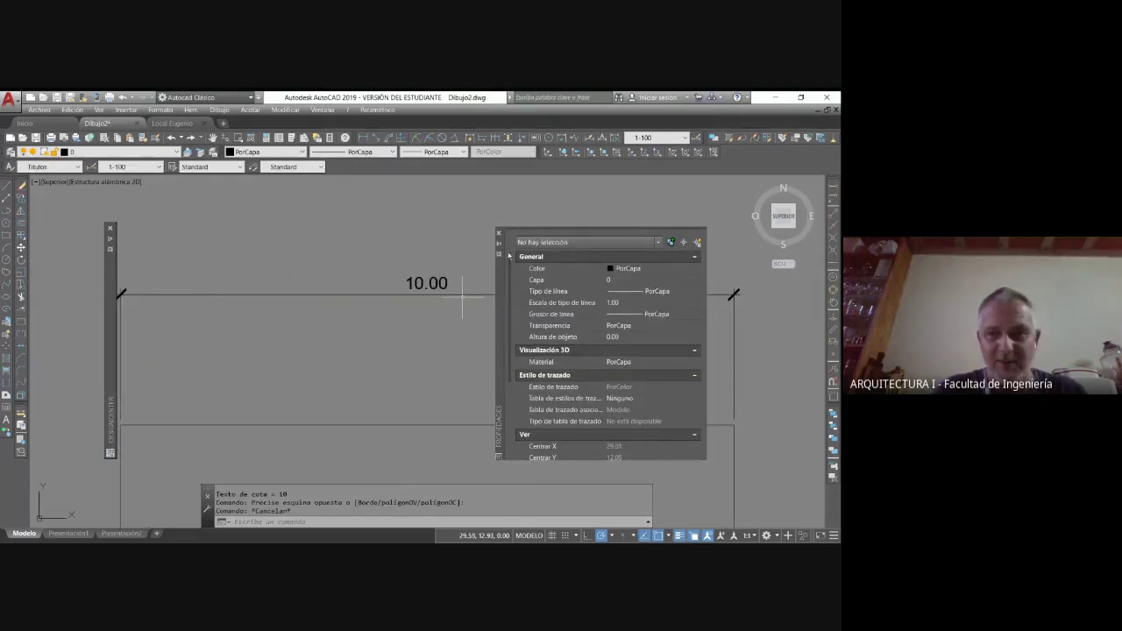
left_click(498, 232)
scroll(504, 263, "down", 2)
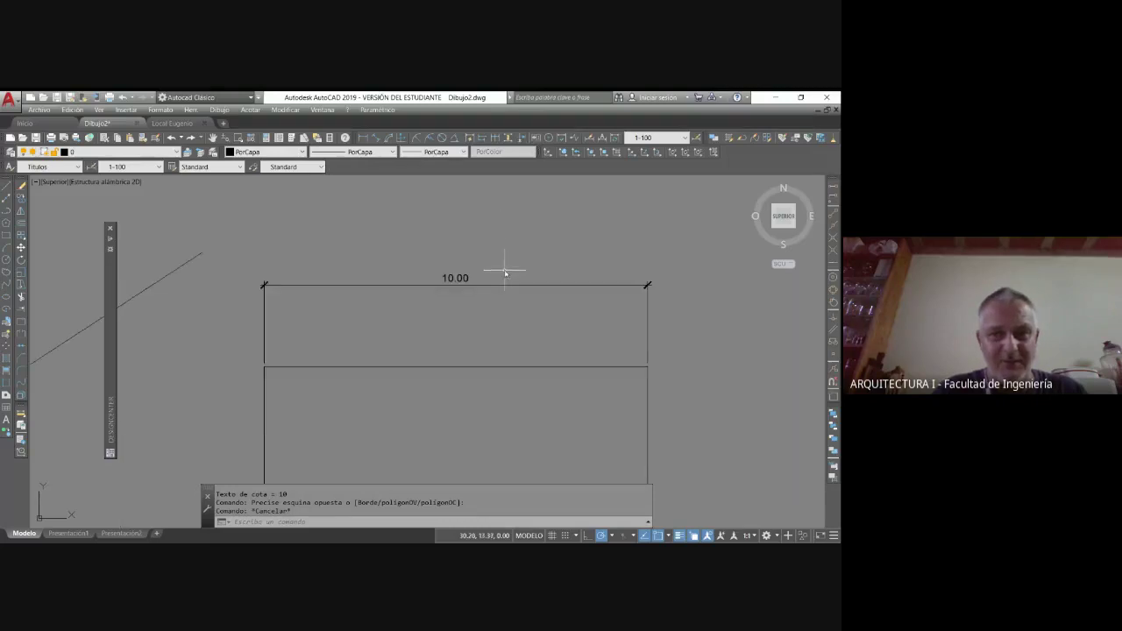
scroll(442, 275, "up", 2)
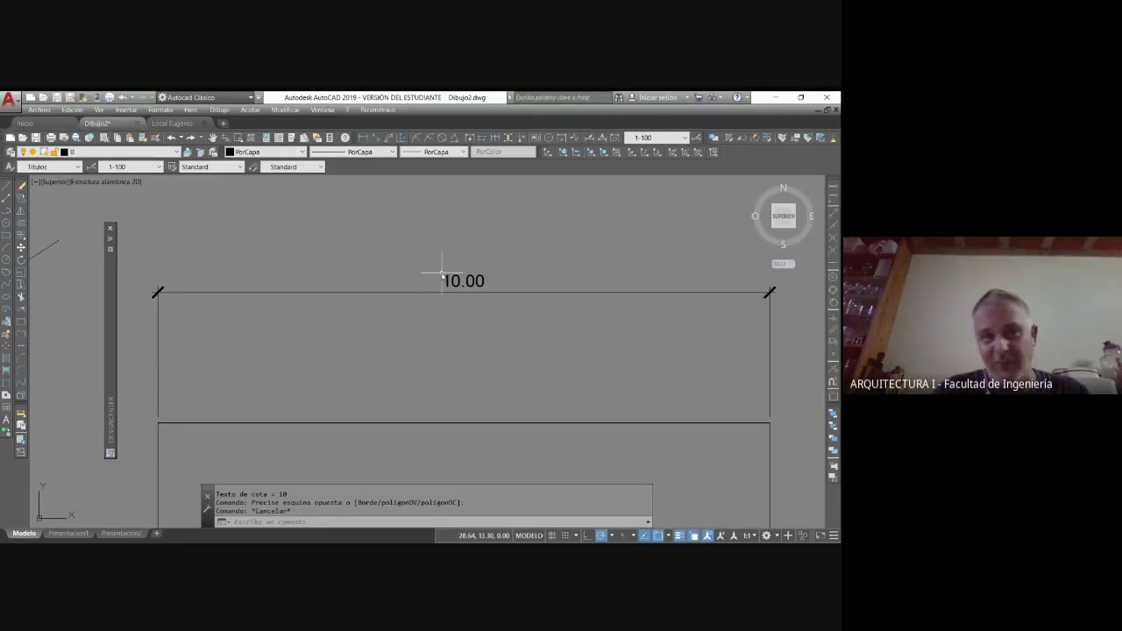
scroll(442, 275, "down", 3)
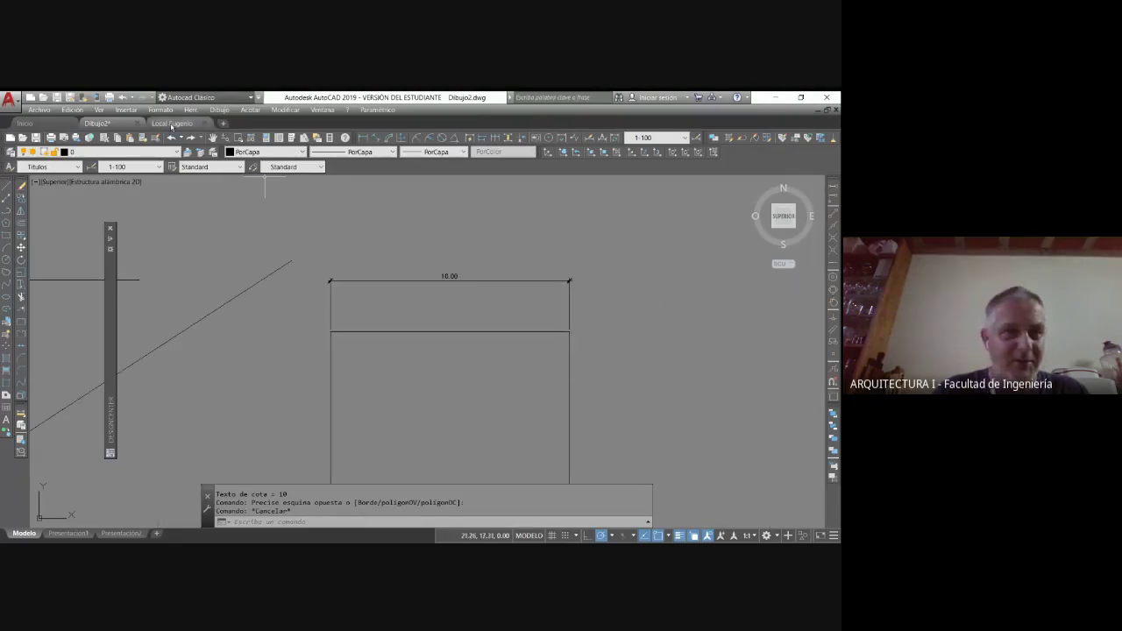
left_click(172, 125)
left_click(96, 123)
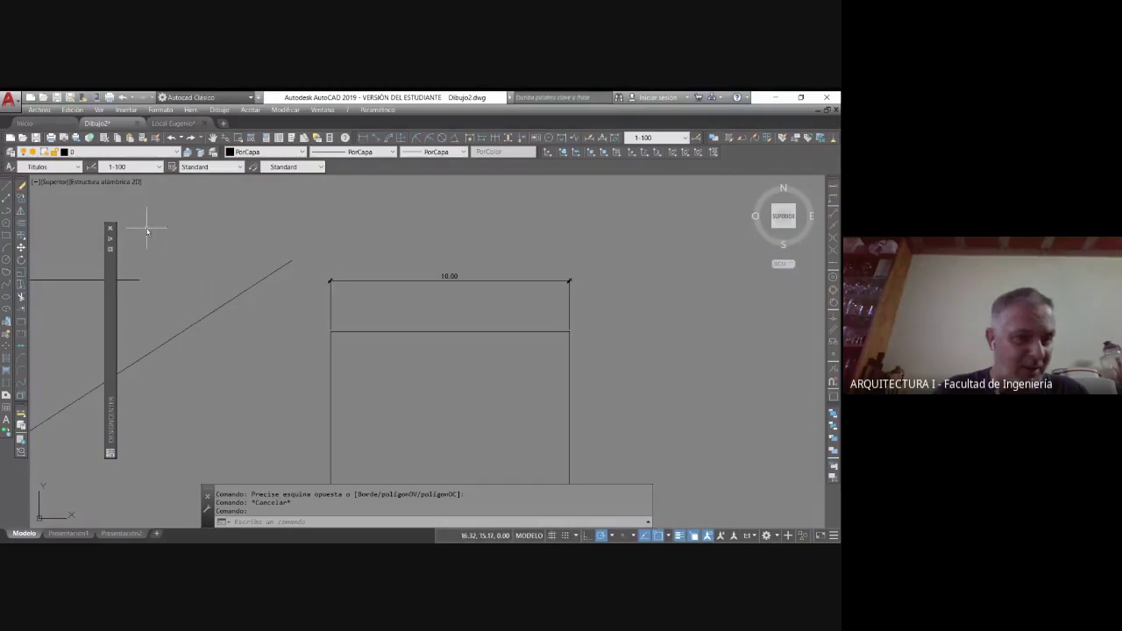
Step: Start a block insertion and browse to the Forum sanitary-fixtures folder
left_click(6, 321)
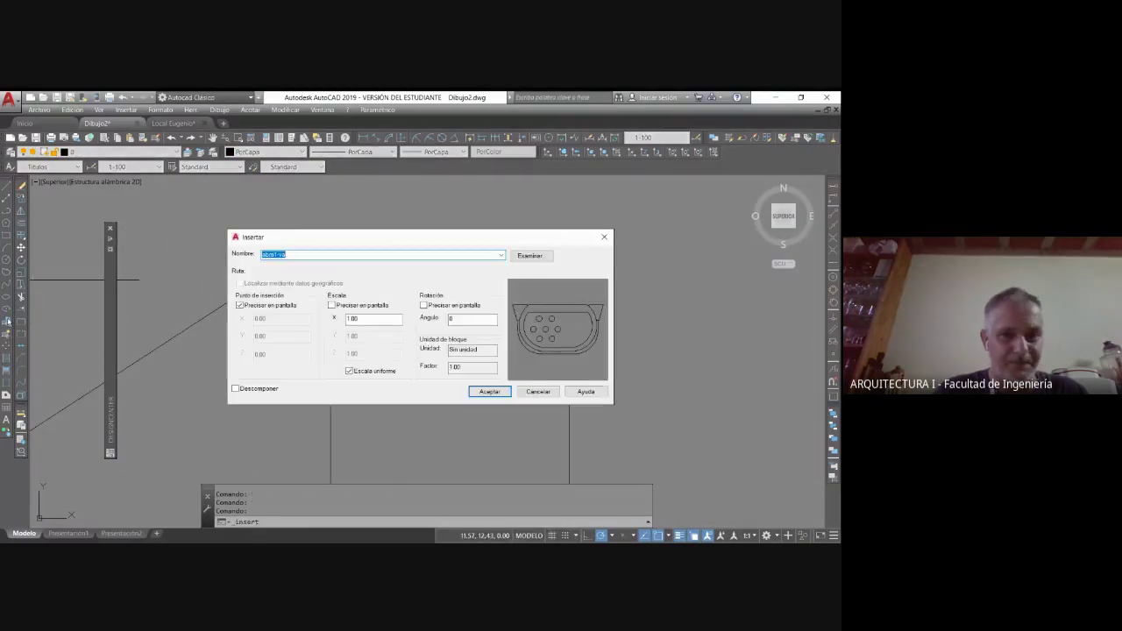
left_click(528, 255)
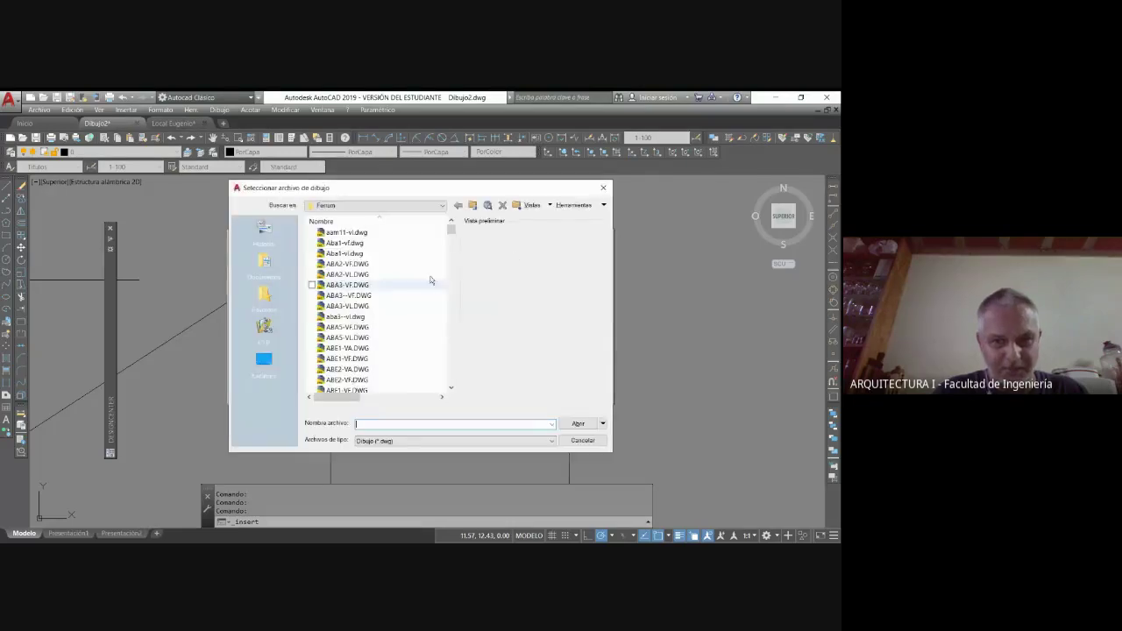
scroll(363, 307, "down", 5)
scroll(363, 311, "down", 4)
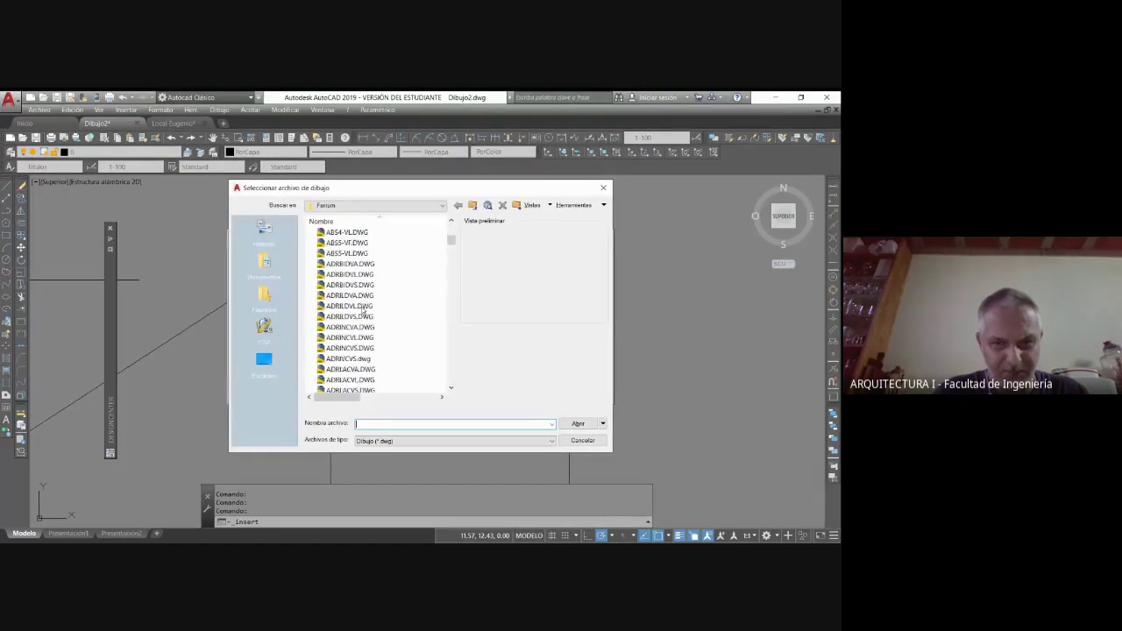
scroll(363, 311, "down", 2)
scroll(363, 311, "down", 1)
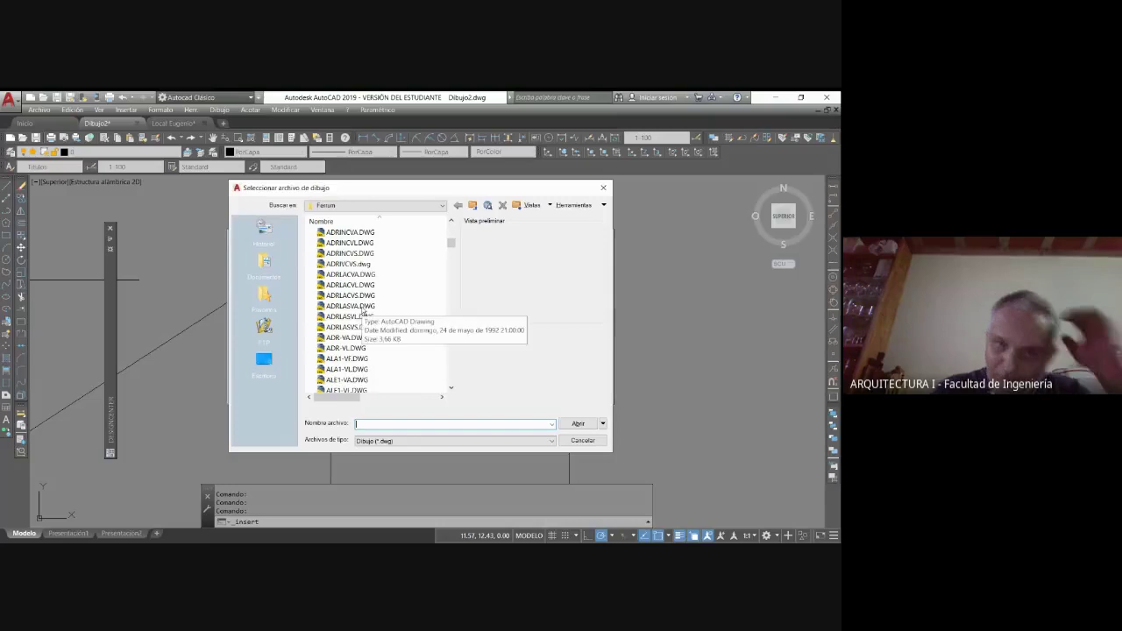
scroll(362, 313, "up", 1)
scroll(362, 313, "up", 1)
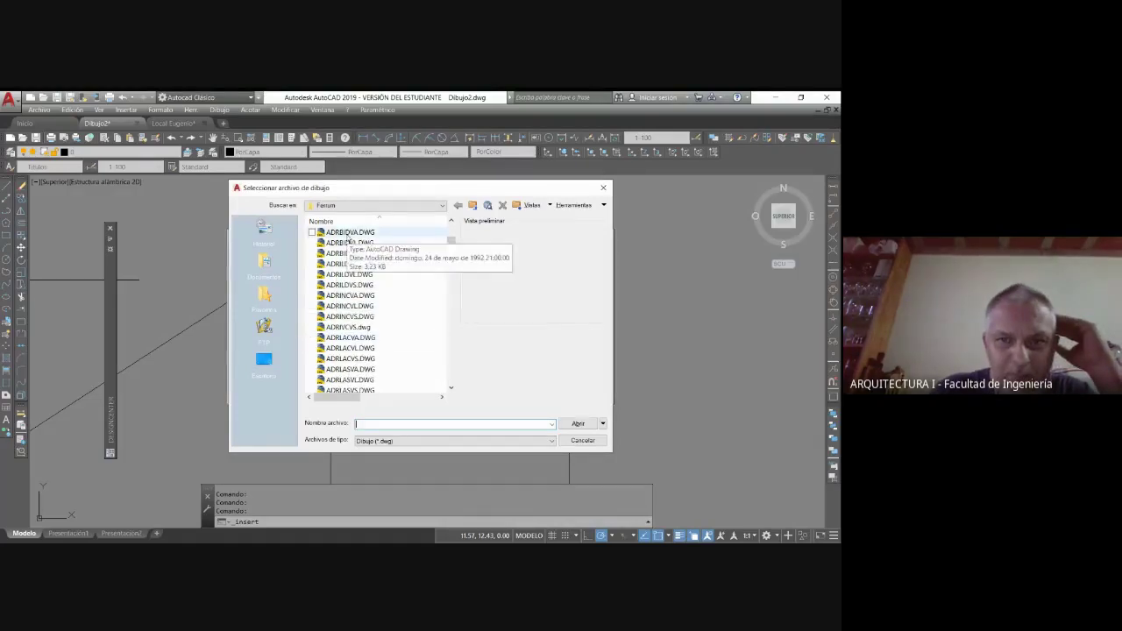
Step: Choose ADRBIDVS.DWG instead of ADRBIDVA.DWG and load it as the block to insert
left_click(349, 233)
scroll(349, 241, "up", 2)
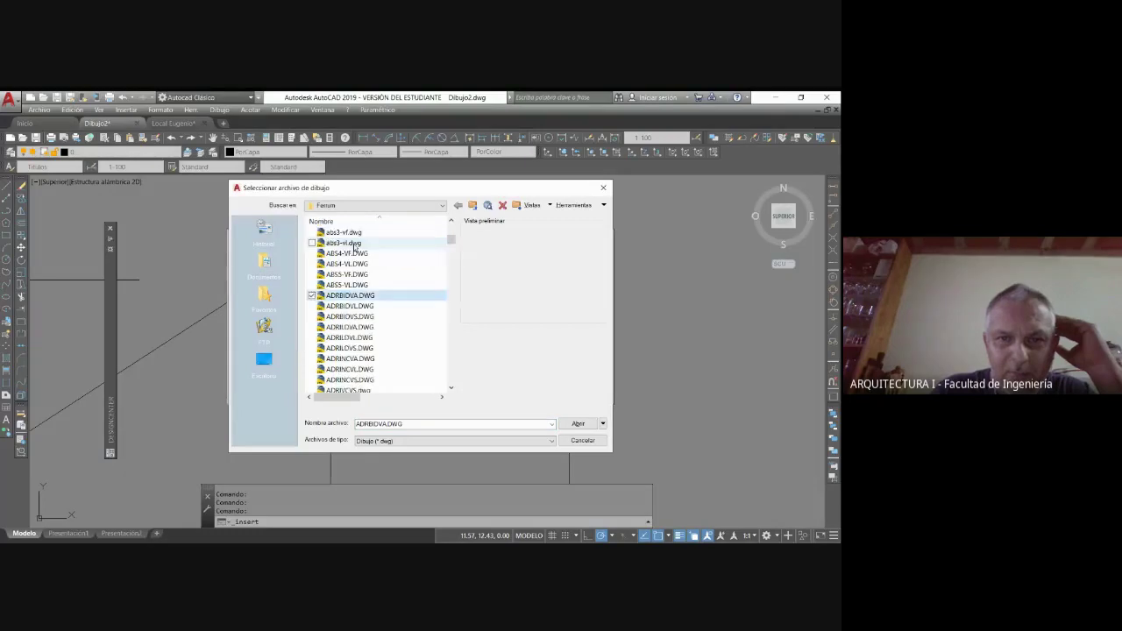
left_click(352, 298)
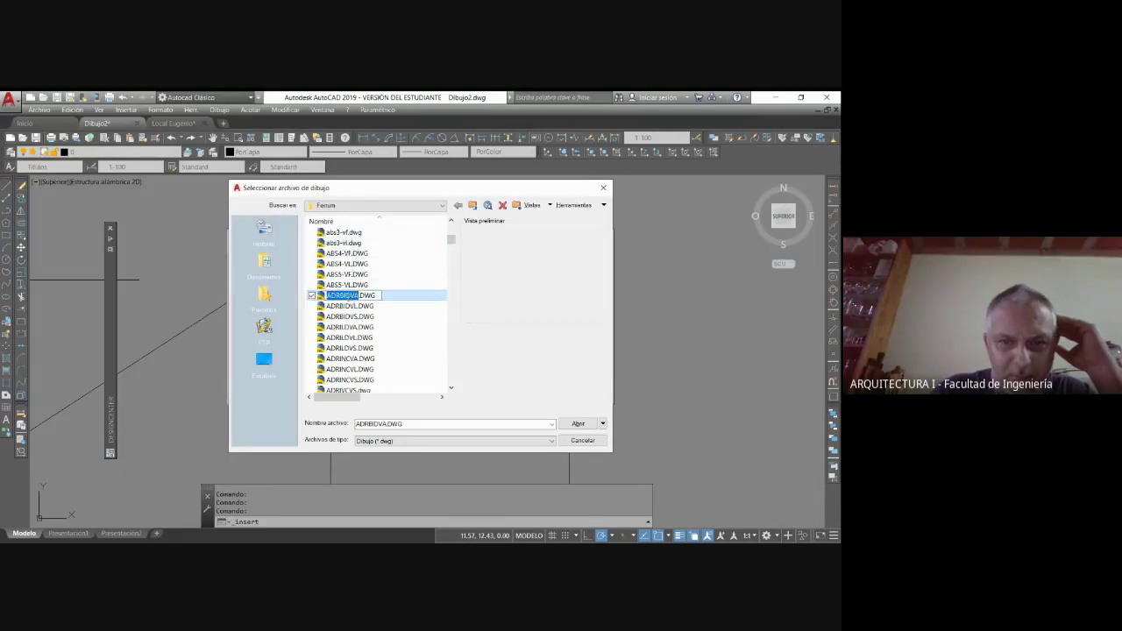
left_click(320, 300)
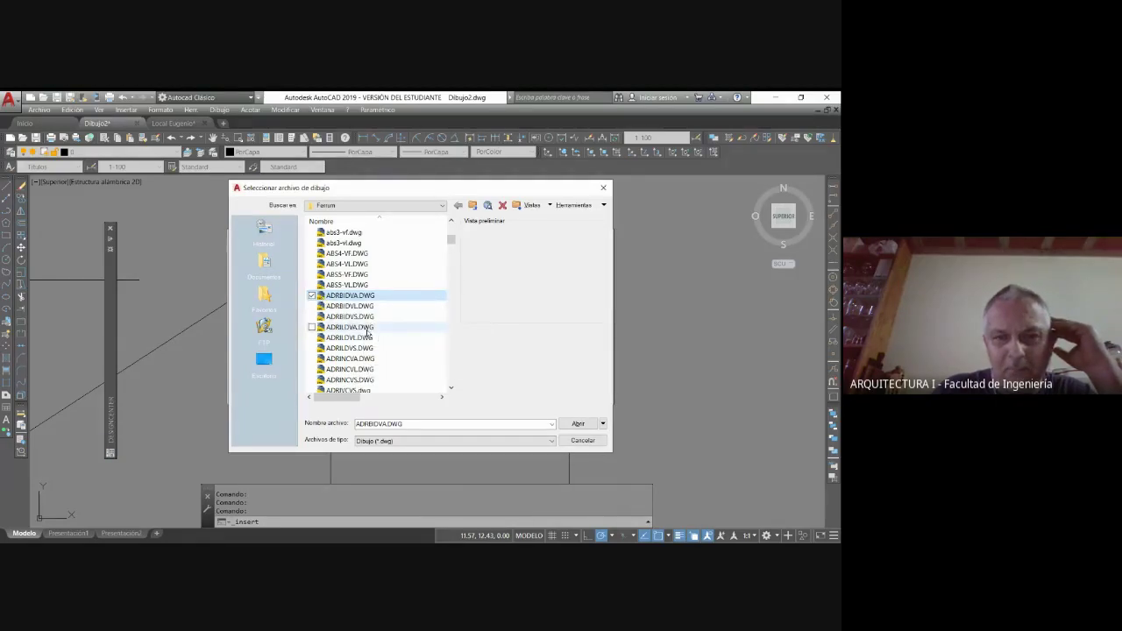
left_click(349, 318)
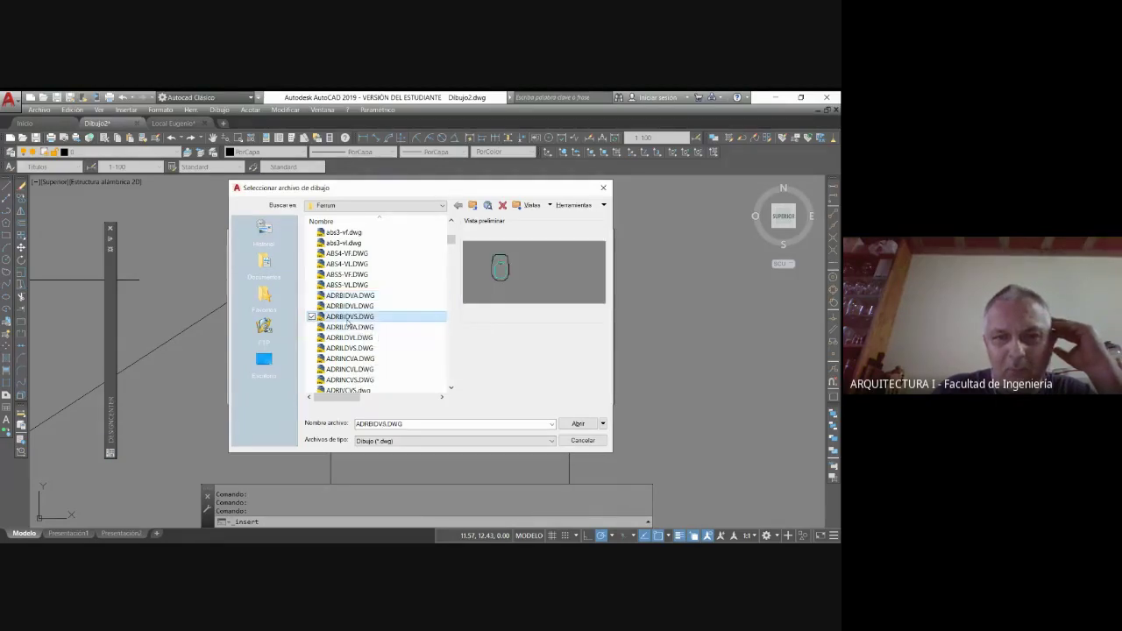
left_click(575, 425)
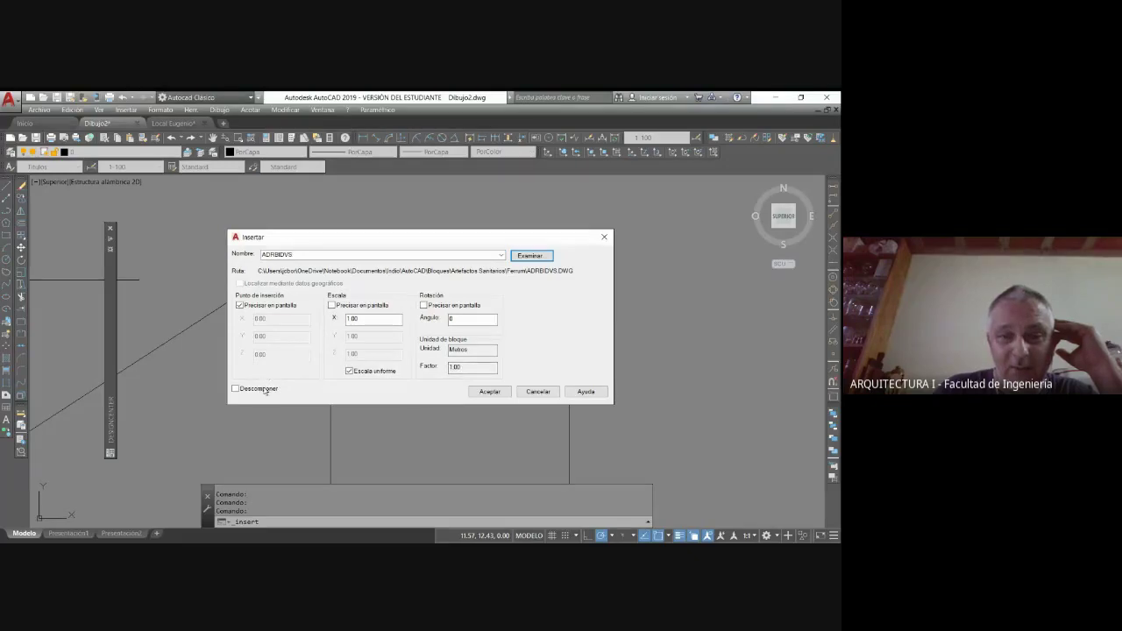
Step: Place the ADRBIDVS bidet on the larger rectangle's inner line, then switch to Local Eugenio
left_click(490, 392)
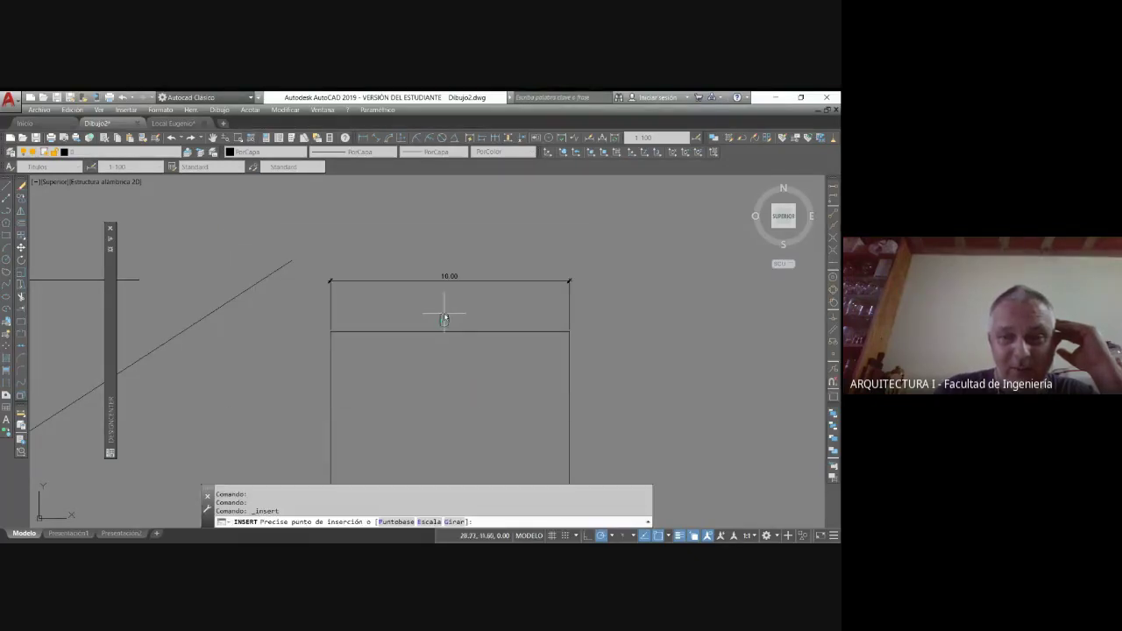
scroll(418, 331, "up", 4)
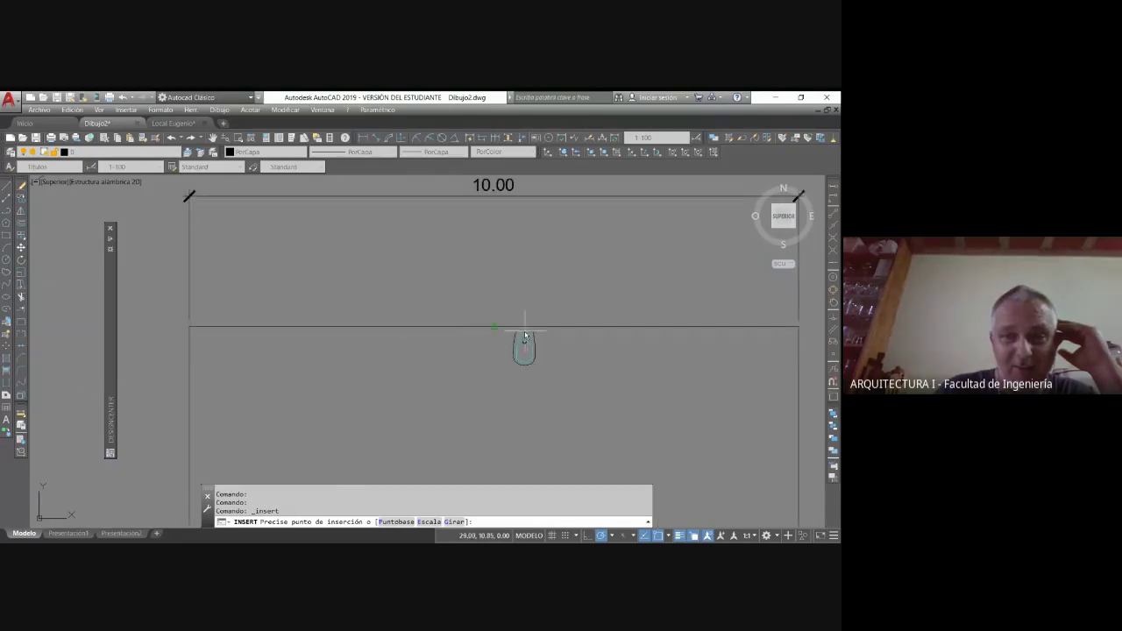
scroll(507, 334, "down", 4)
scroll(508, 334, "down", 2)
scroll(502, 332, "down", 2)
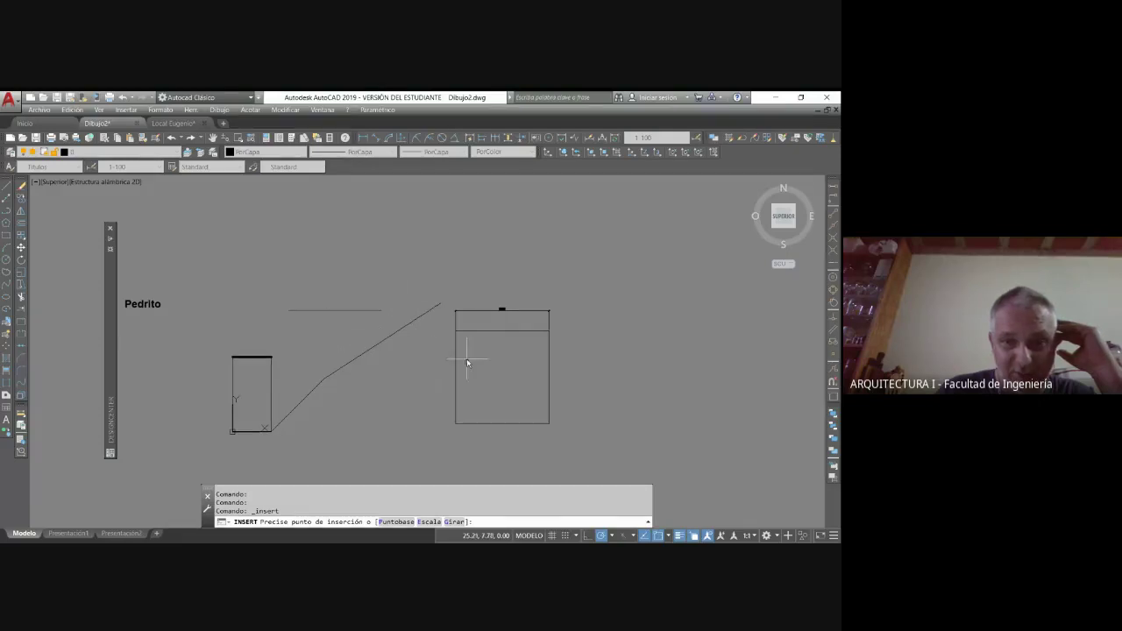
scroll(492, 344, "up", 2)
scroll(492, 343, "up", 4)
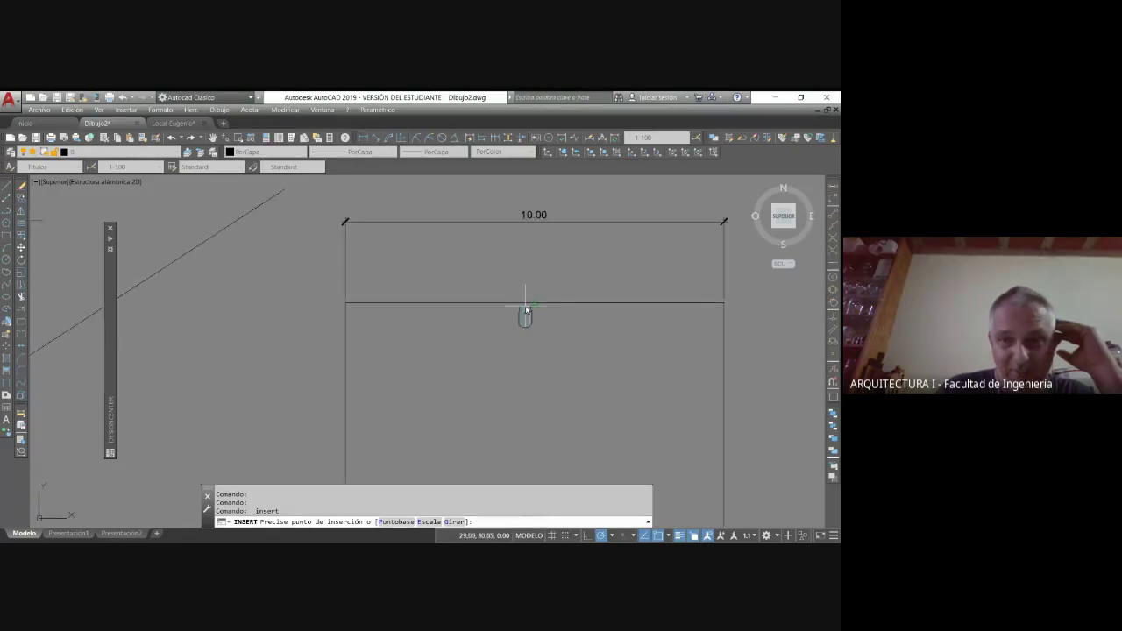
left_click(535, 305)
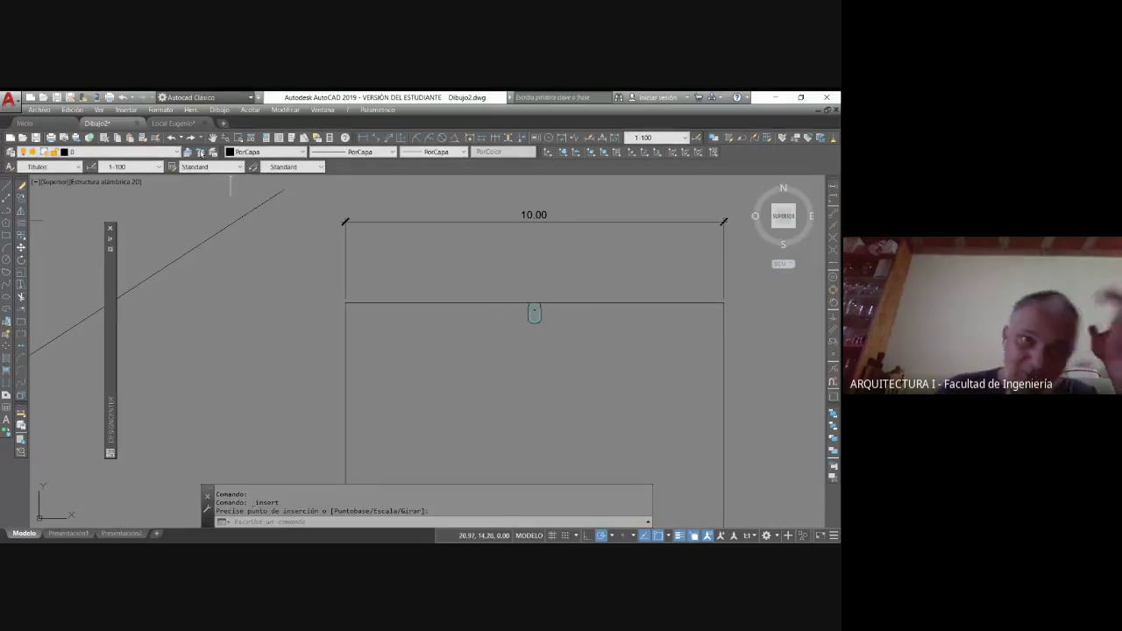
left_click(173, 123)
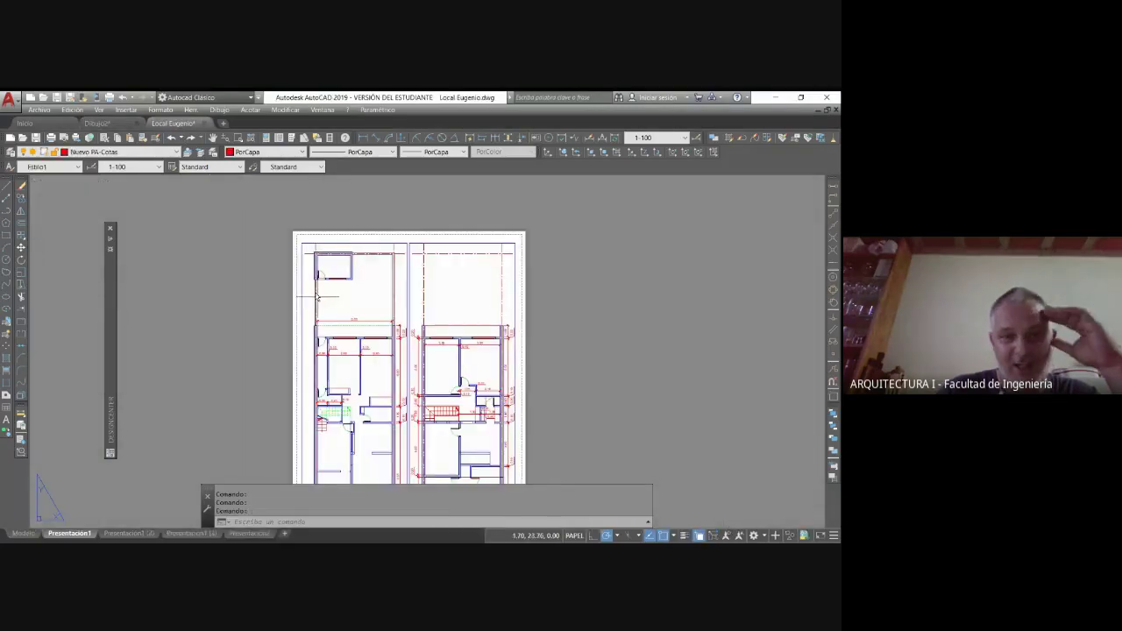
Step: Switch Local Eugenio from the Presentación1 layout to model space
left_click(24, 534)
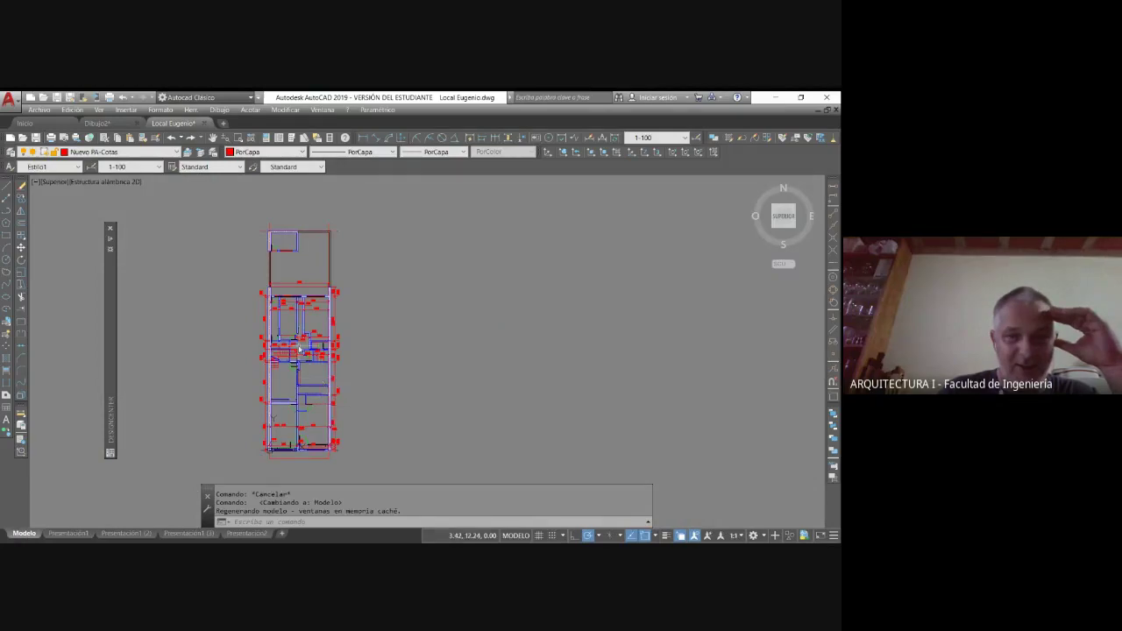
scroll(299, 349, "up", 5)
scroll(299, 349, "down", 3)
scroll(299, 348, "down", 2)
scroll(291, 350, "up", 4)
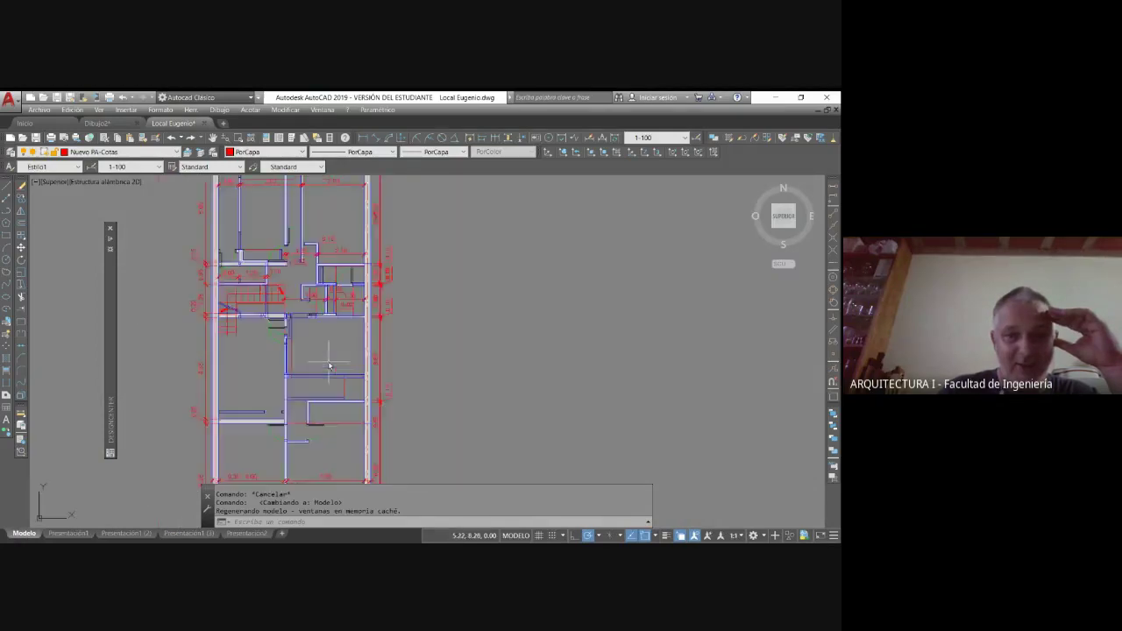
scroll(290, 351, "up", 1)
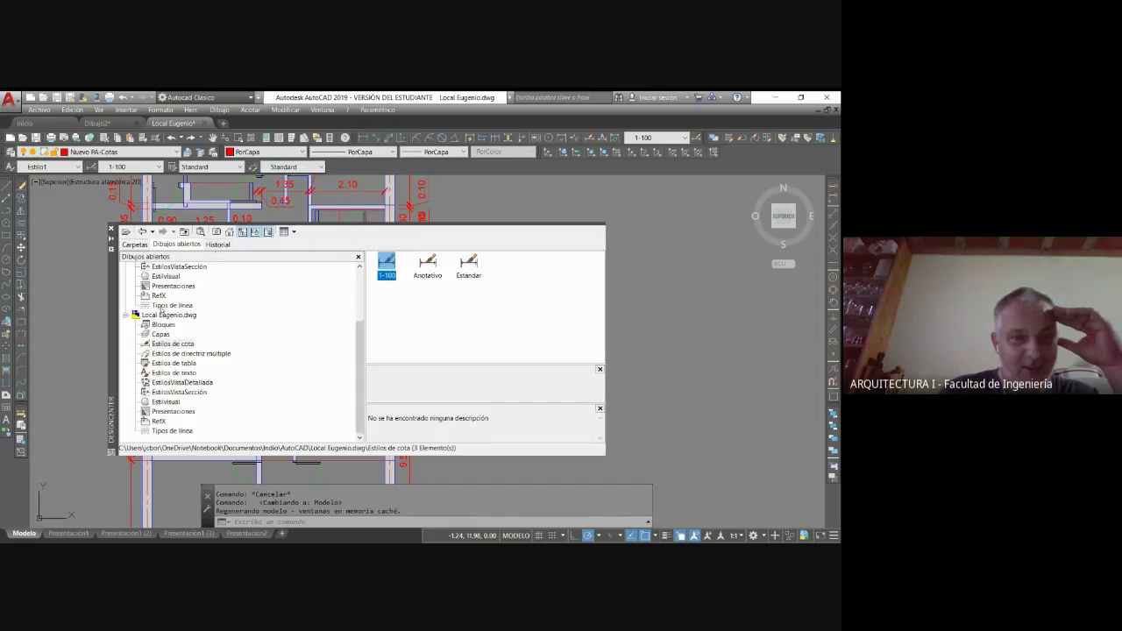
scroll(161, 309, "up", 3)
Step: Insert Dibujo2's ADRBIDVS block via DesignCenter and place it beside the floor plan
left_click(163, 276)
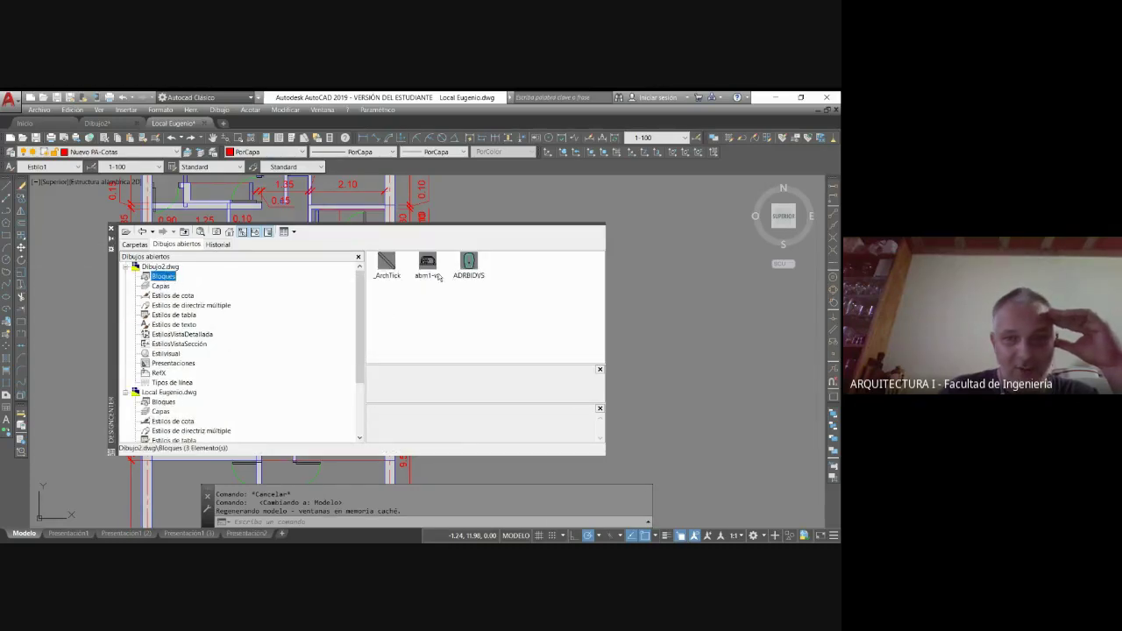
left_click(469, 266)
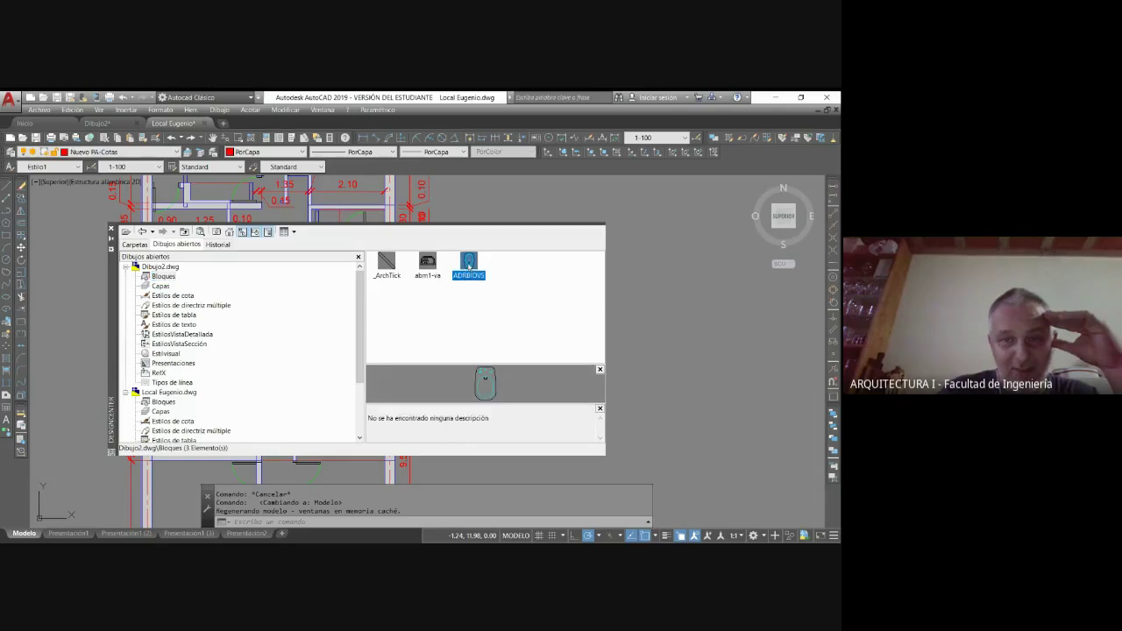
right_click(471, 266)
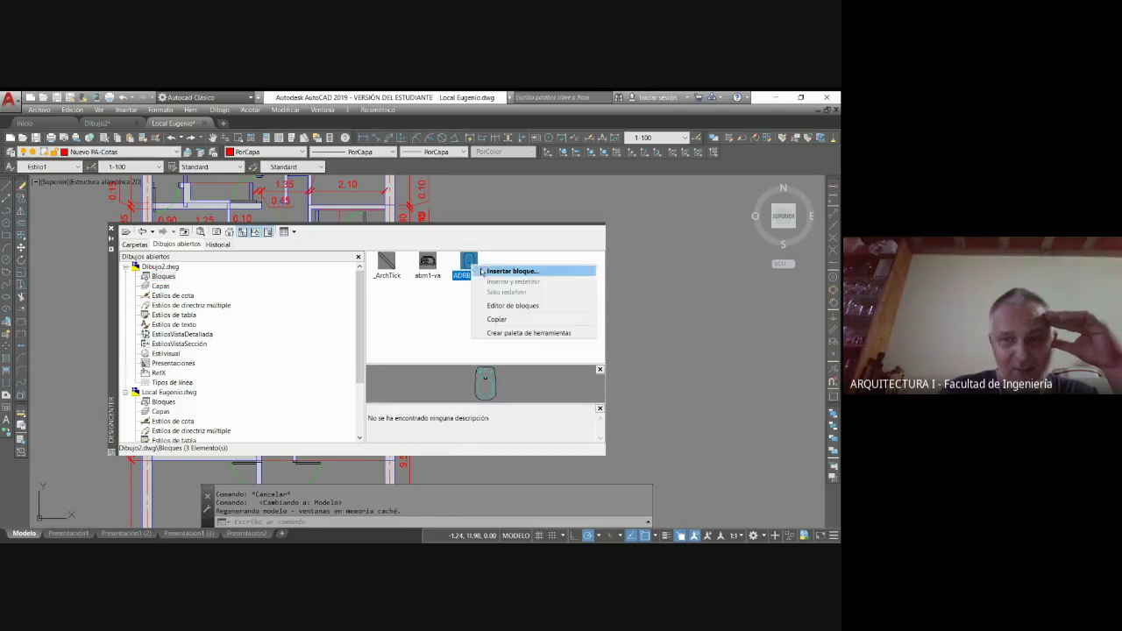
left_click(484, 273)
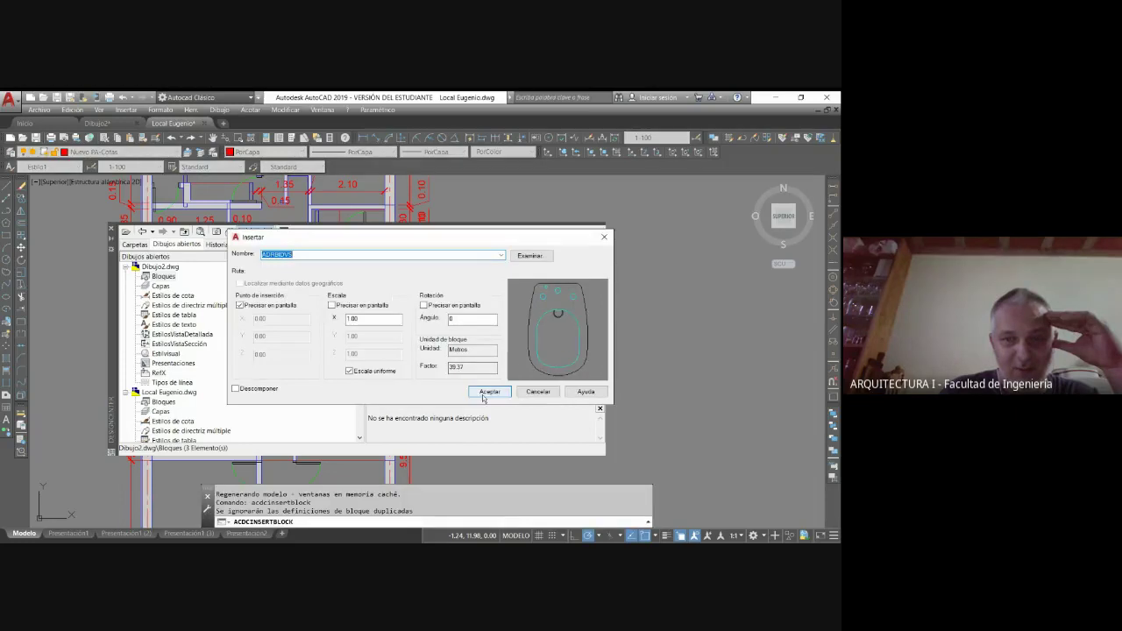
left_click(489, 391)
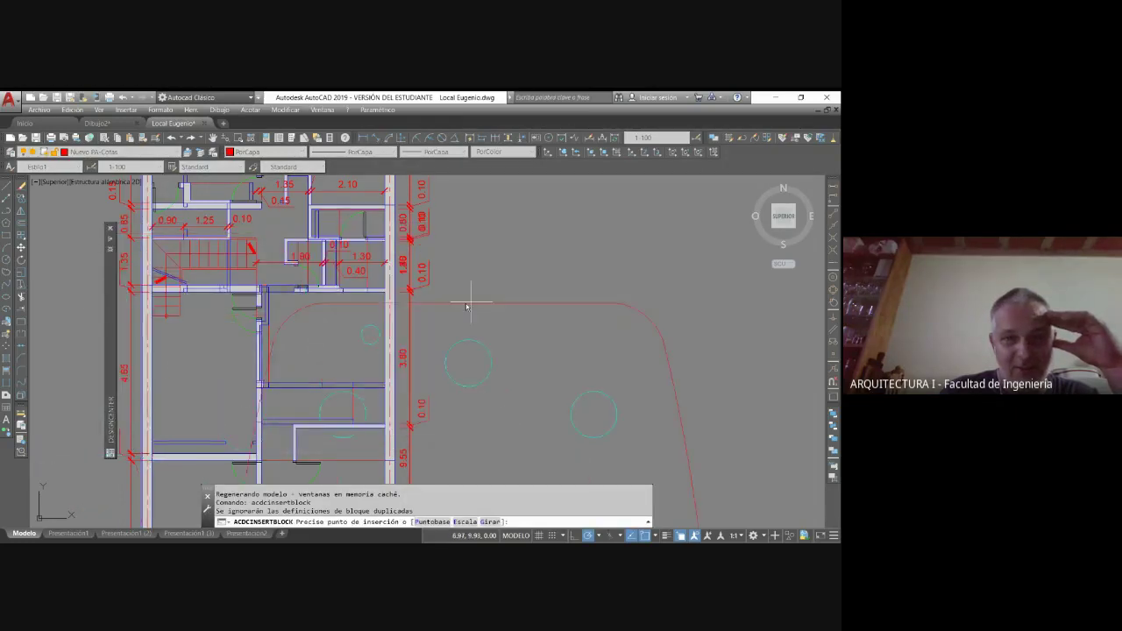
scroll(478, 294, "down", 4)
scroll(472, 283, "down", 2)
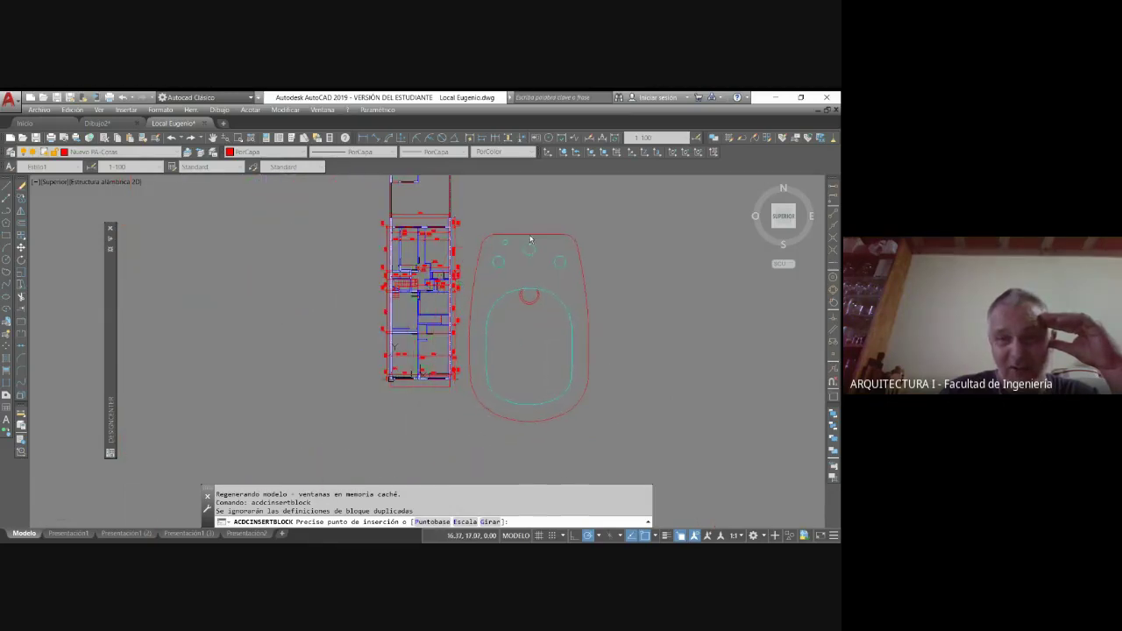
left_click(528, 236)
left_click(190, 111)
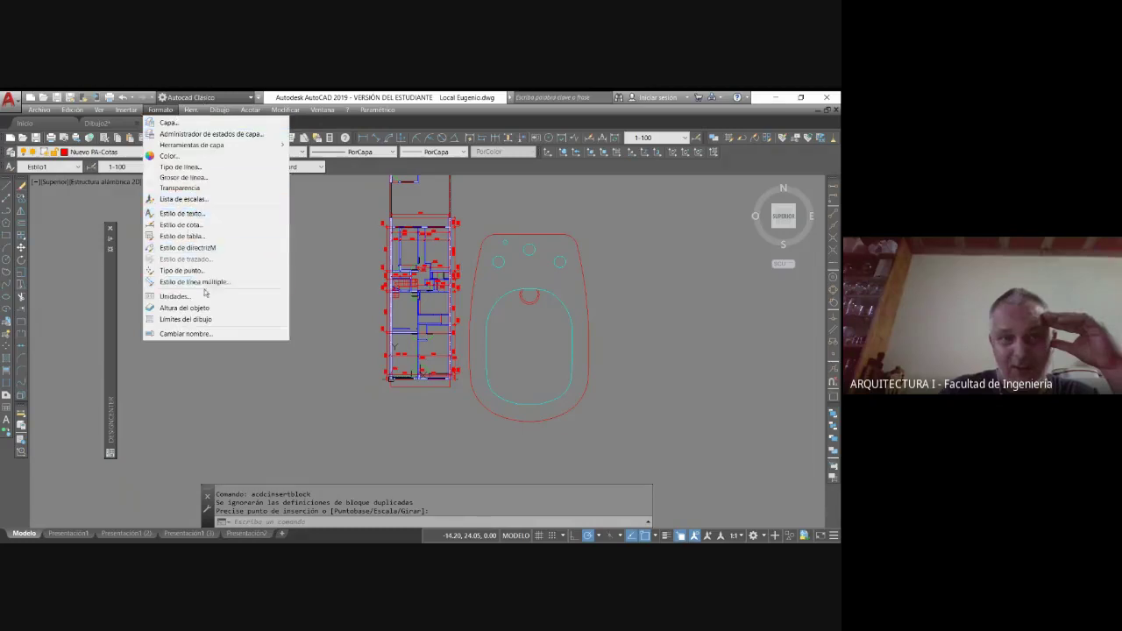
Step: Set Local Eugenio's insertion scale units to Metros and erase the oversized bidet
left_click(206, 295)
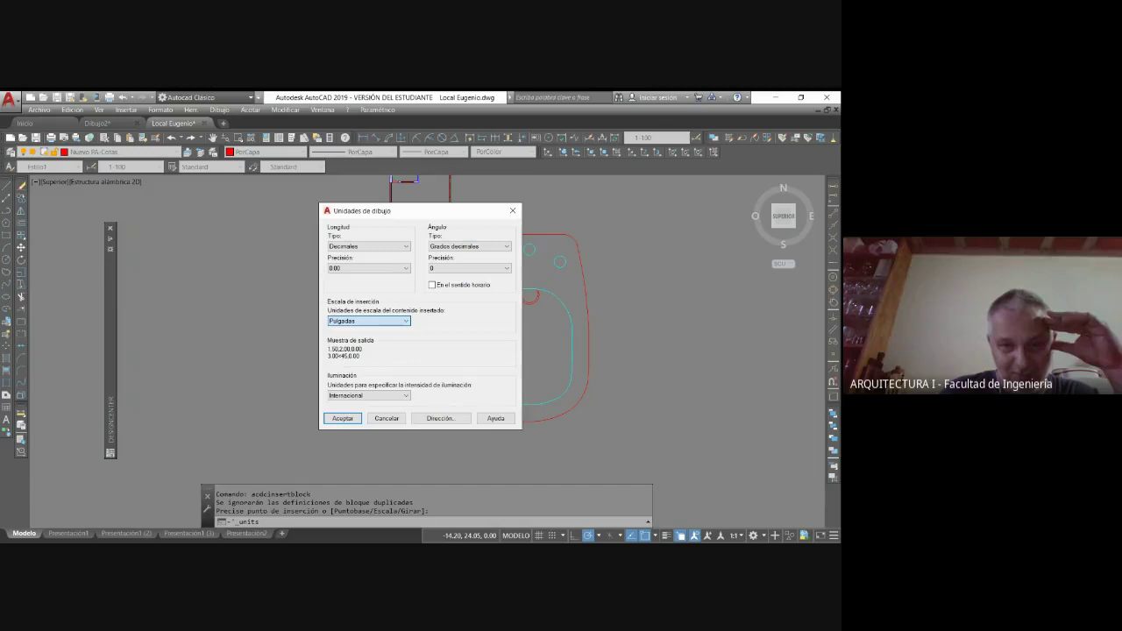
left_click(343, 418)
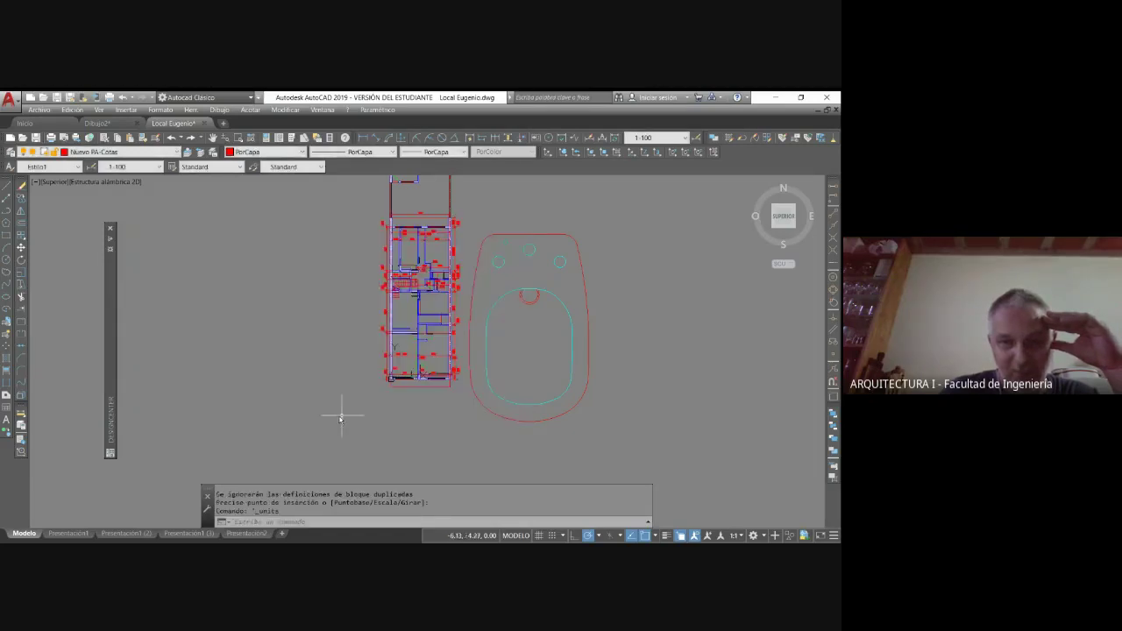
left_click(552, 236)
key("Delete")
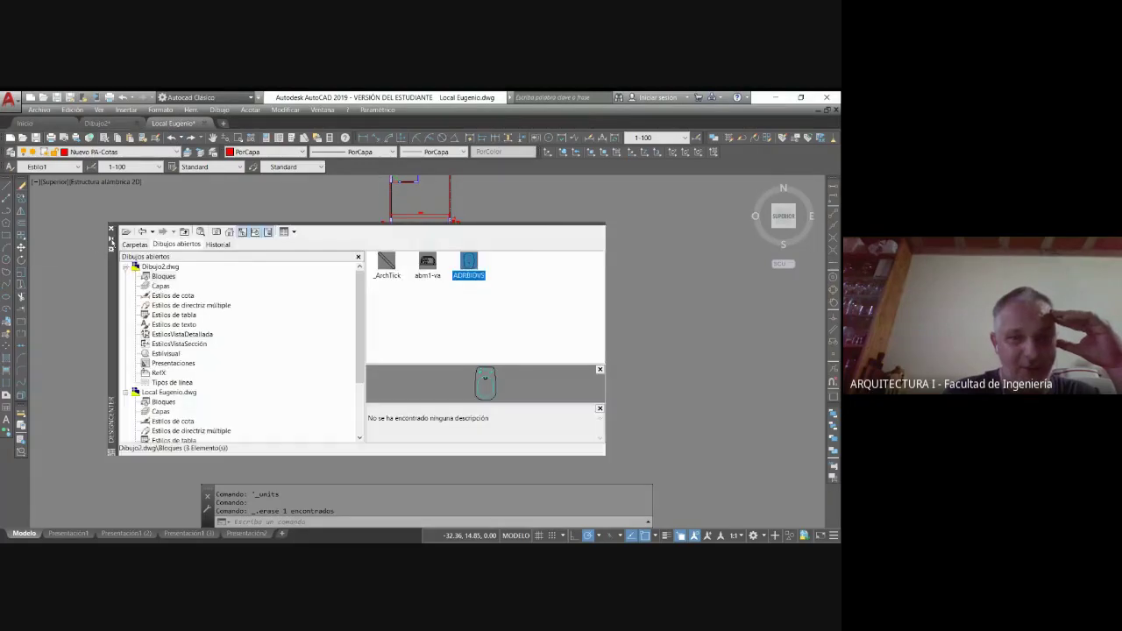
Step: Reinsert the ADRBIDVS bidet from DesignCenter at scale factor 1.00, placing it beside the plan walls
right_click(465, 265)
left_click(474, 273)
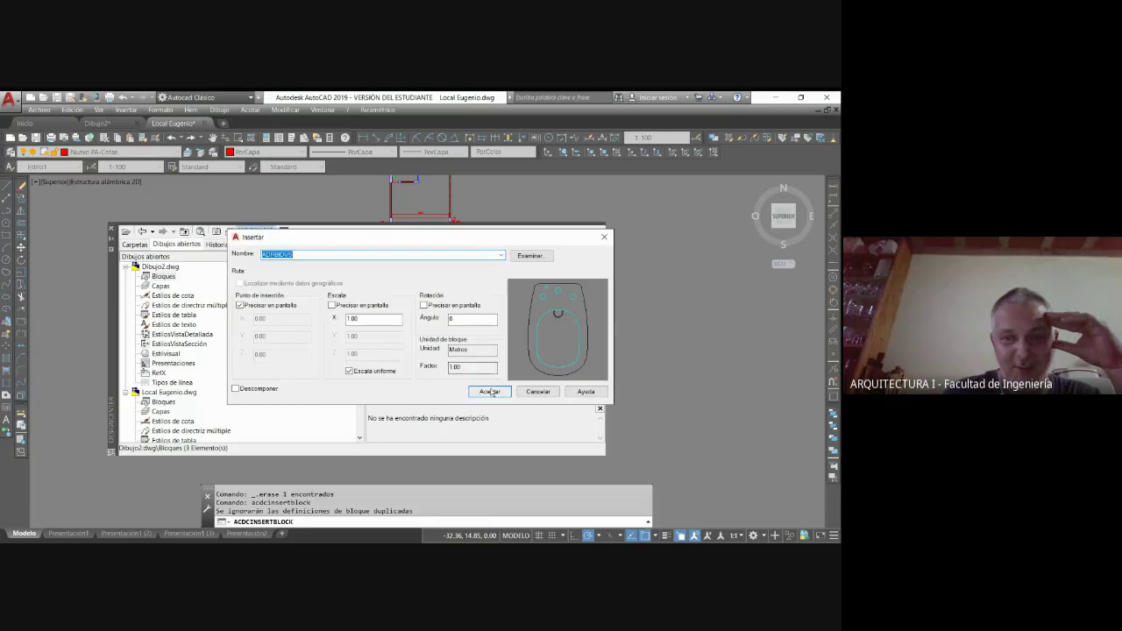
left_click(491, 392)
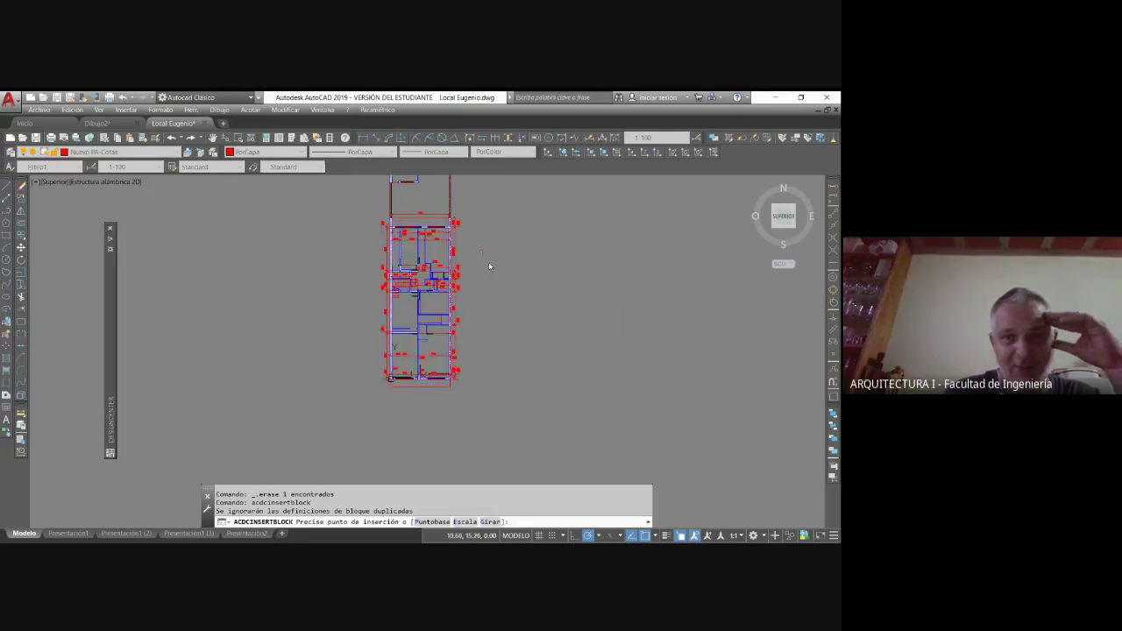
scroll(482, 252, "up", 5)
scroll(471, 254, "up", 5)
scroll(456, 266, "up", 2)
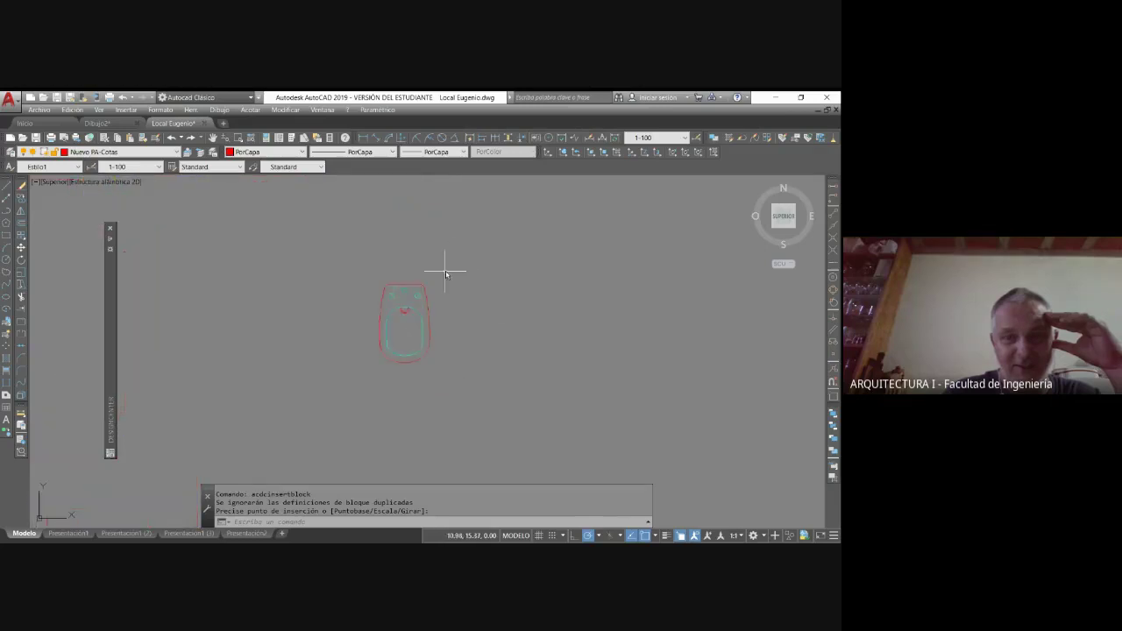
scroll(440, 283, "up", 2)
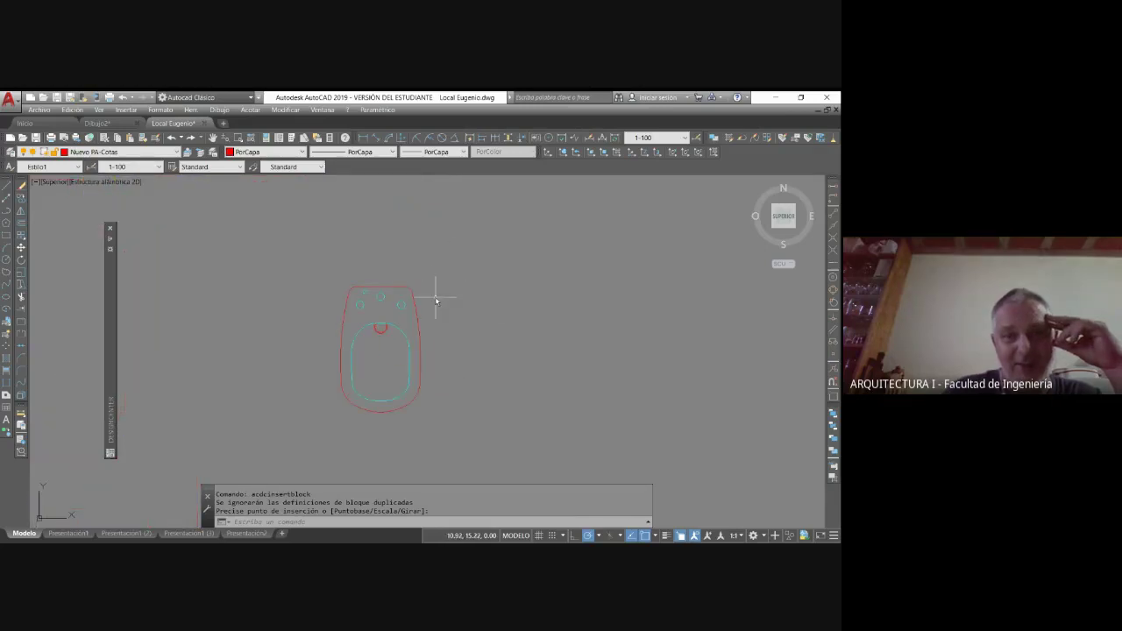
scroll(435, 301, "down", 4)
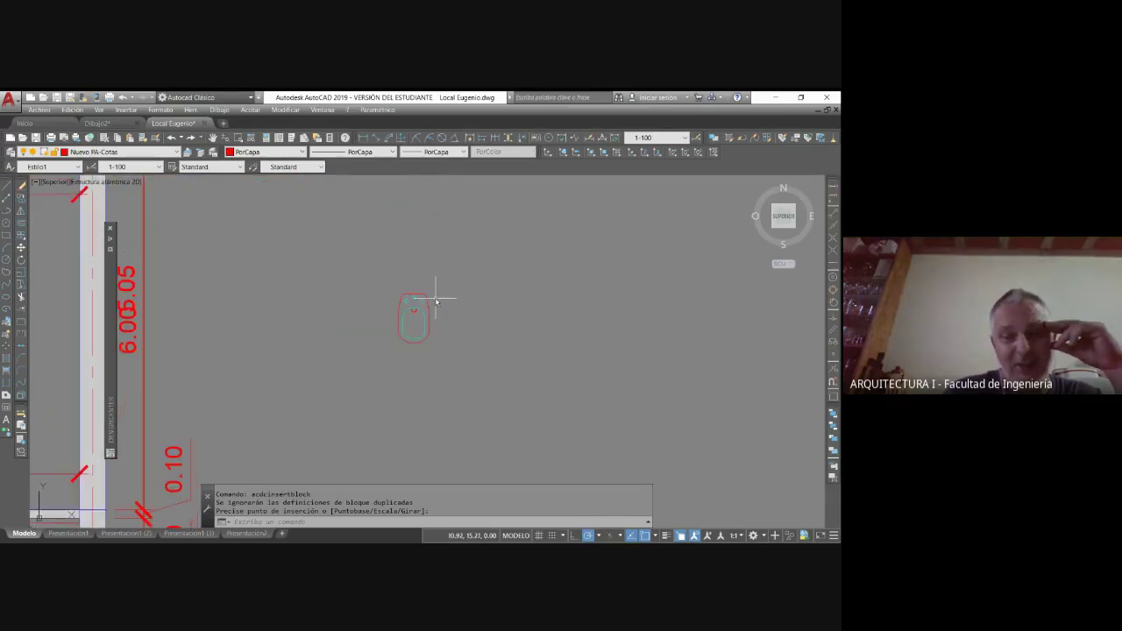
left_click(436, 301)
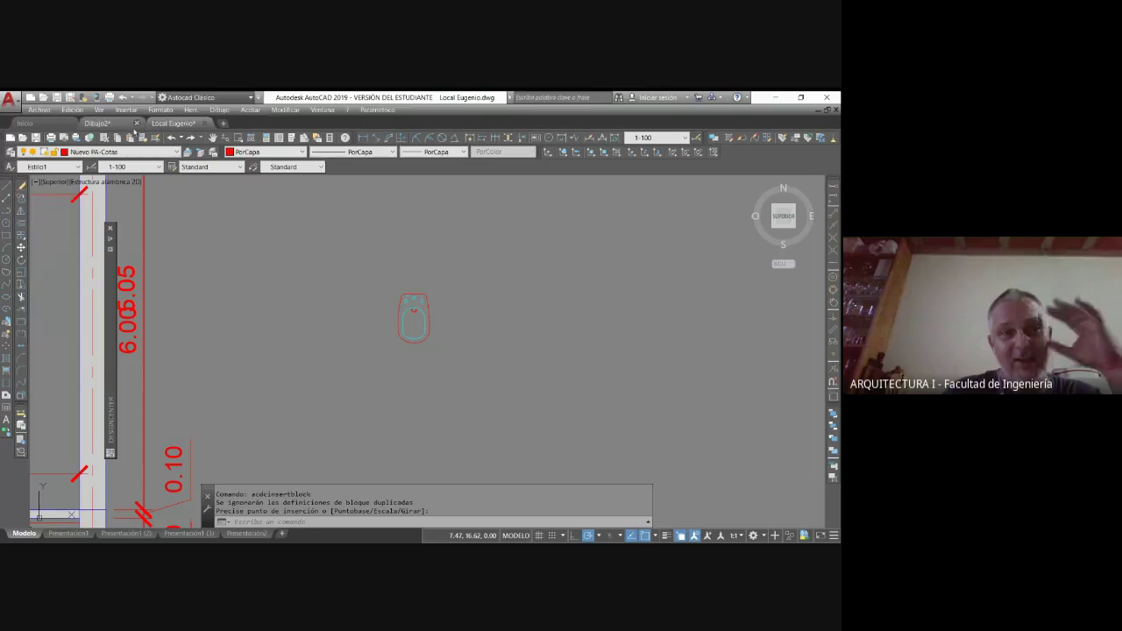
left_click(52, 162)
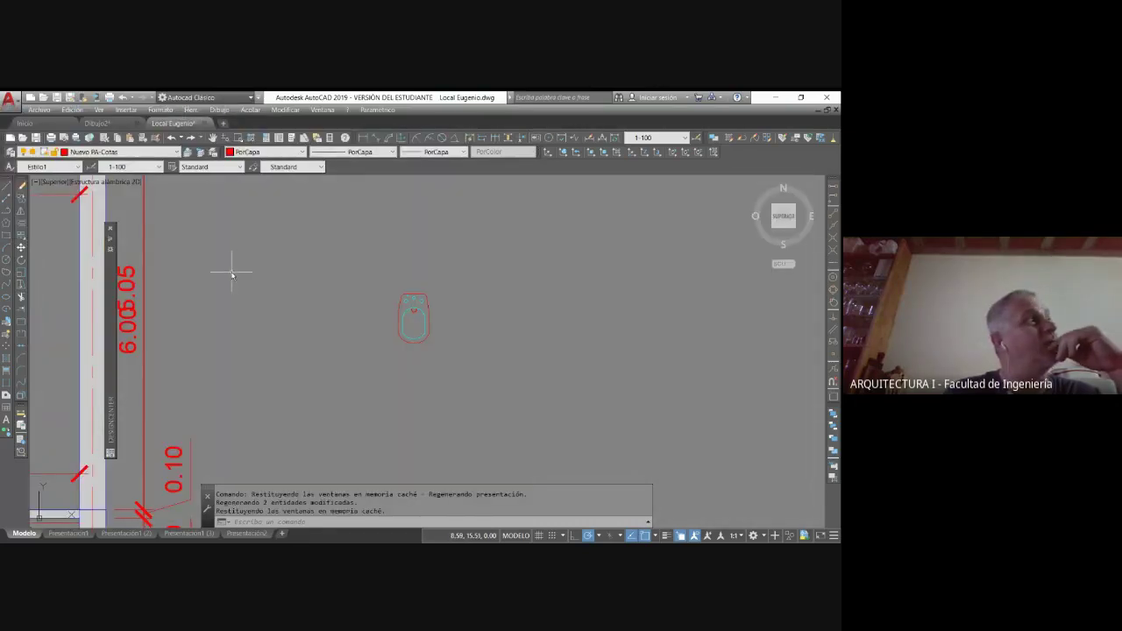
scroll(275, 285, "down", 4)
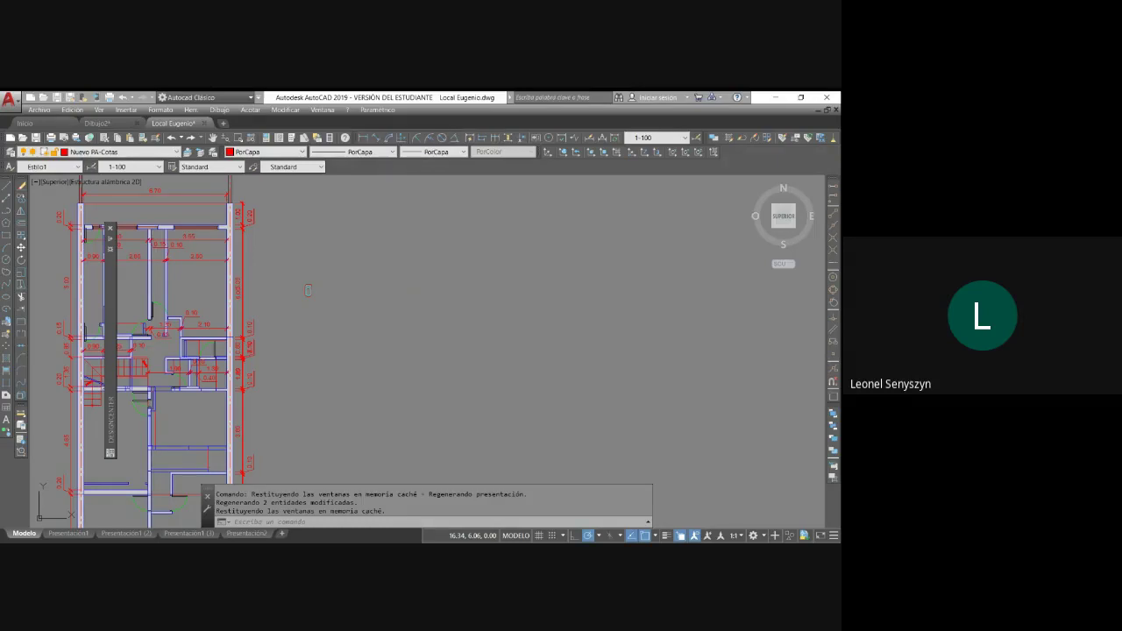
key("ctrl+Tab")
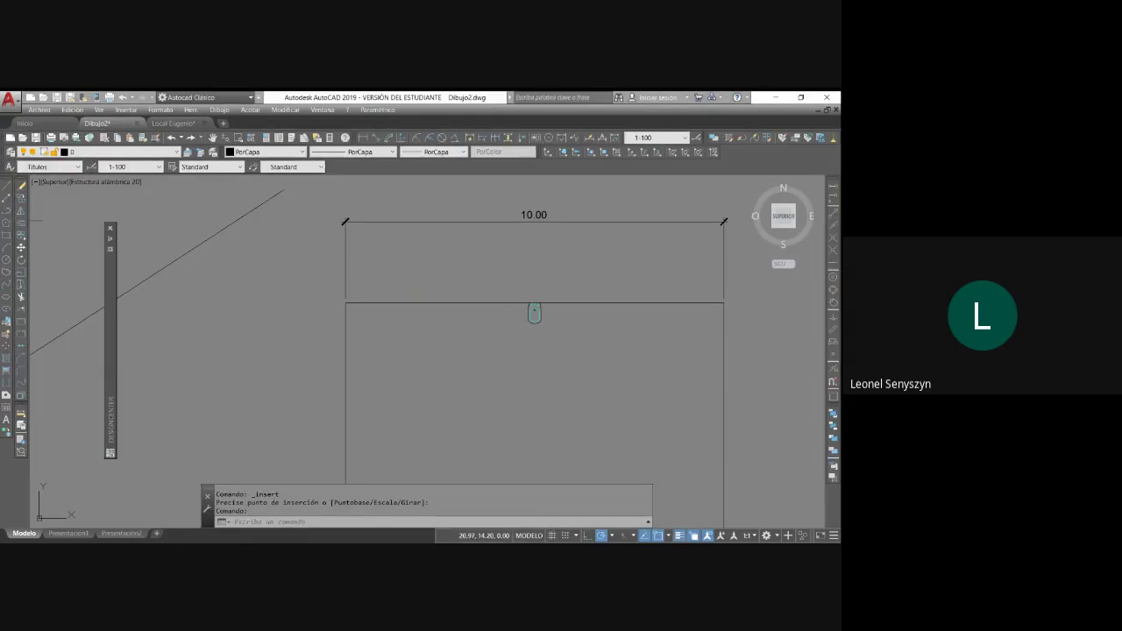
key("ctrl+Tab")
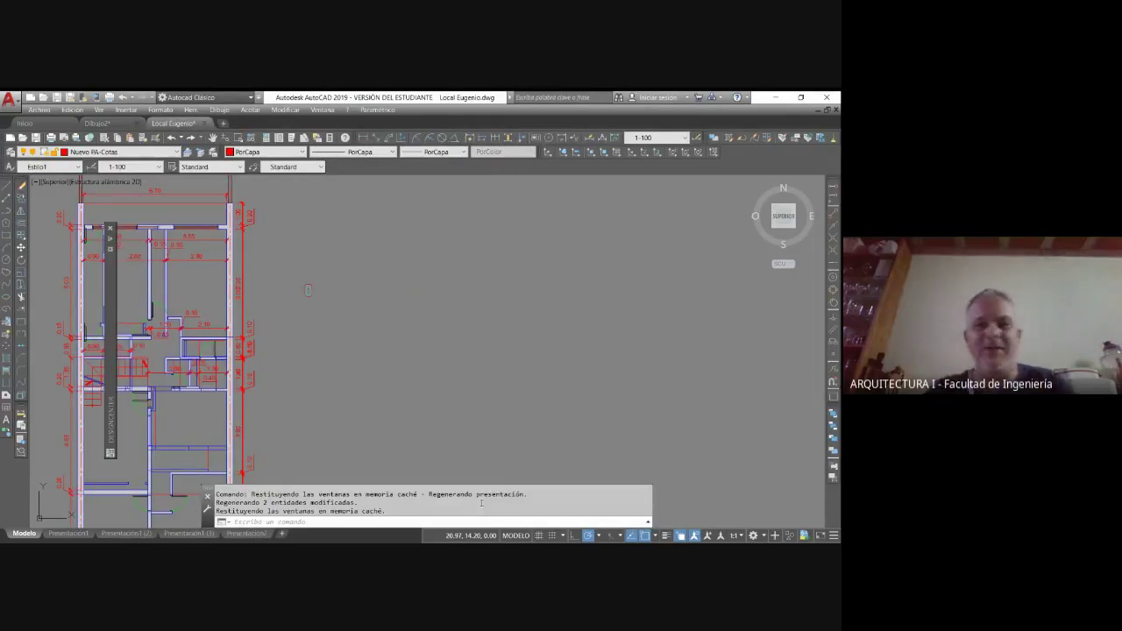
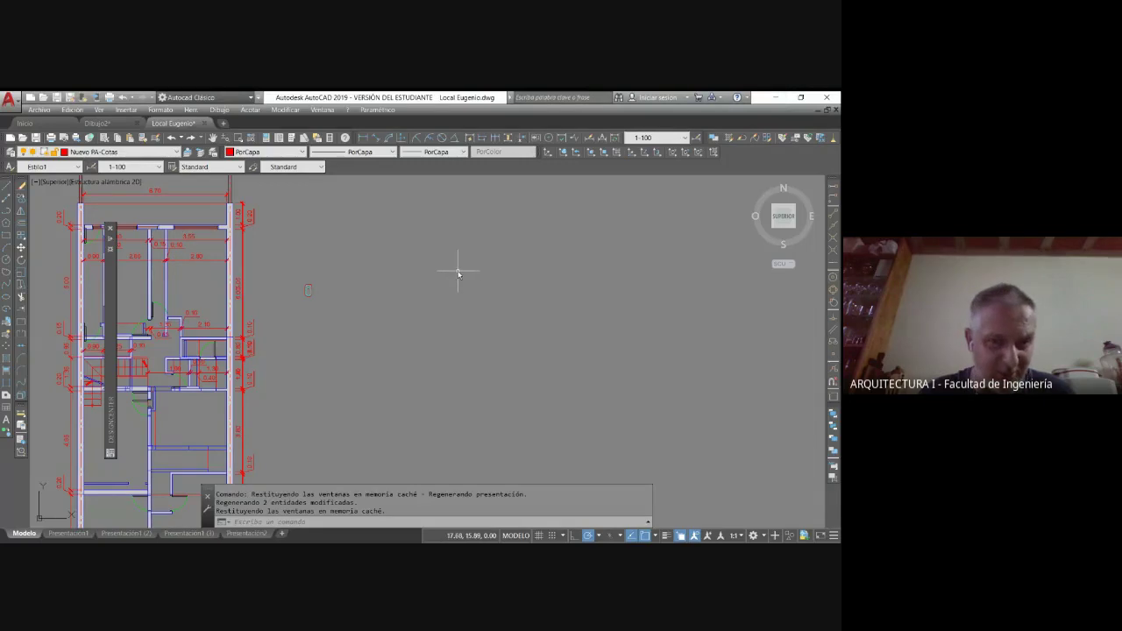
Step: Switch to the Dibujo2 drawing and start the Circle tool there
scroll(457, 274, "down", 3)
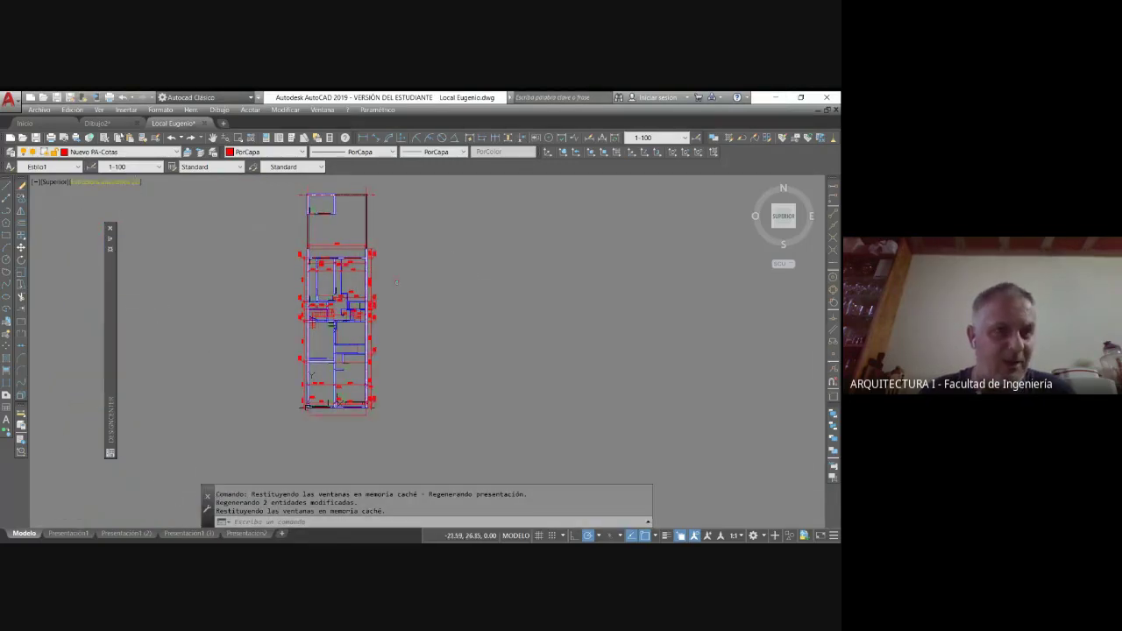
left_click(114, 124)
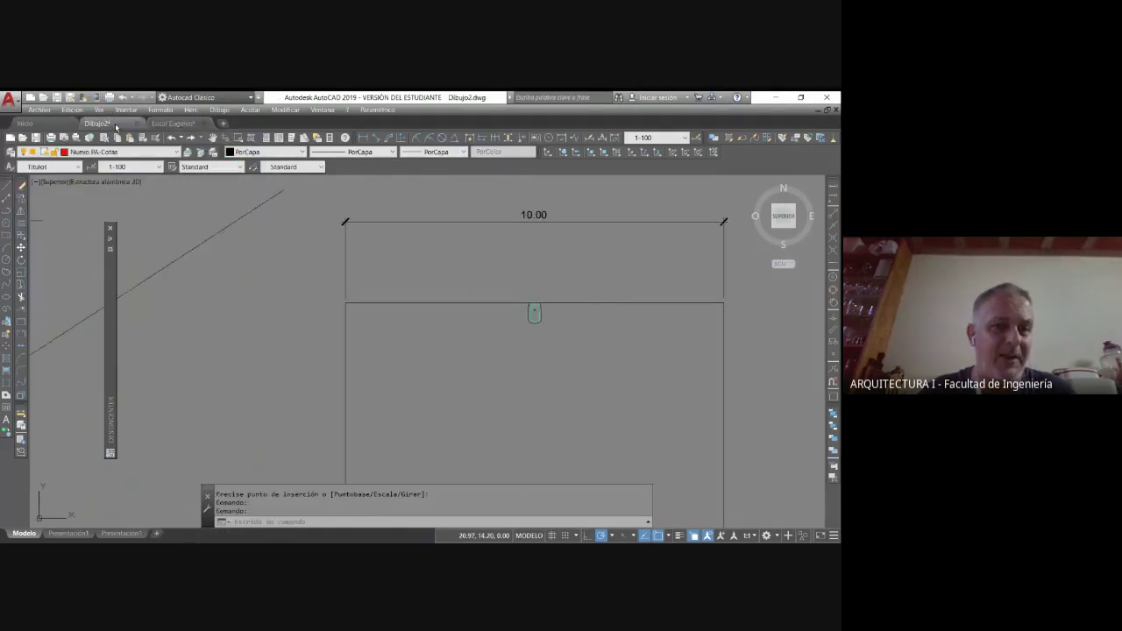
scroll(300, 259, "down", 2)
scroll(307, 252, "down", 2)
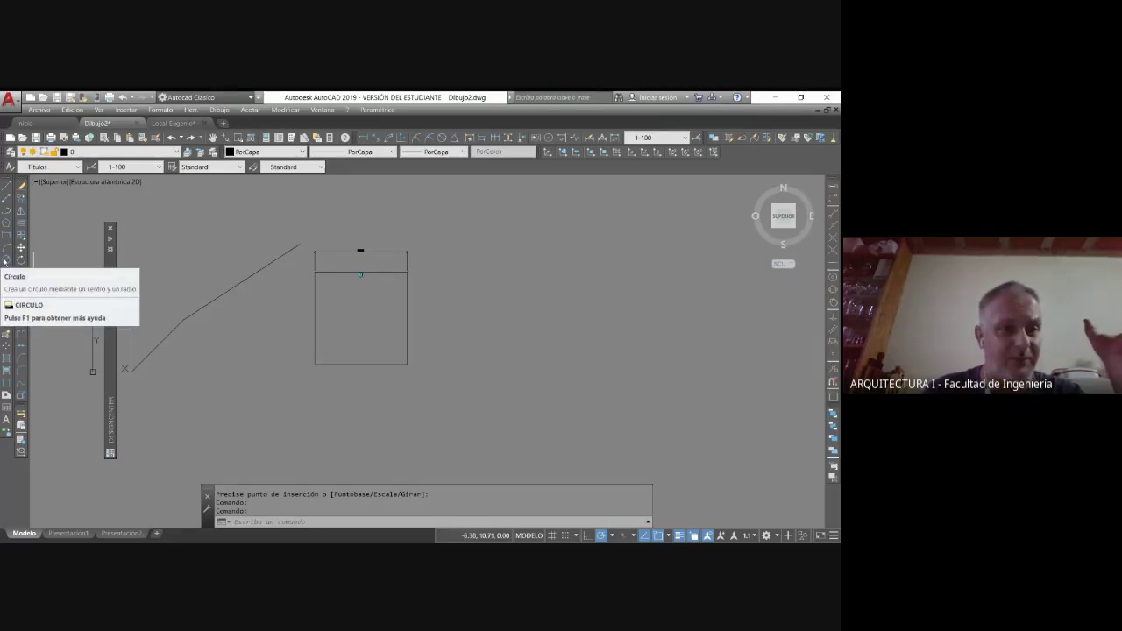
left_click(5, 262)
scroll(377, 263, "up", 5)
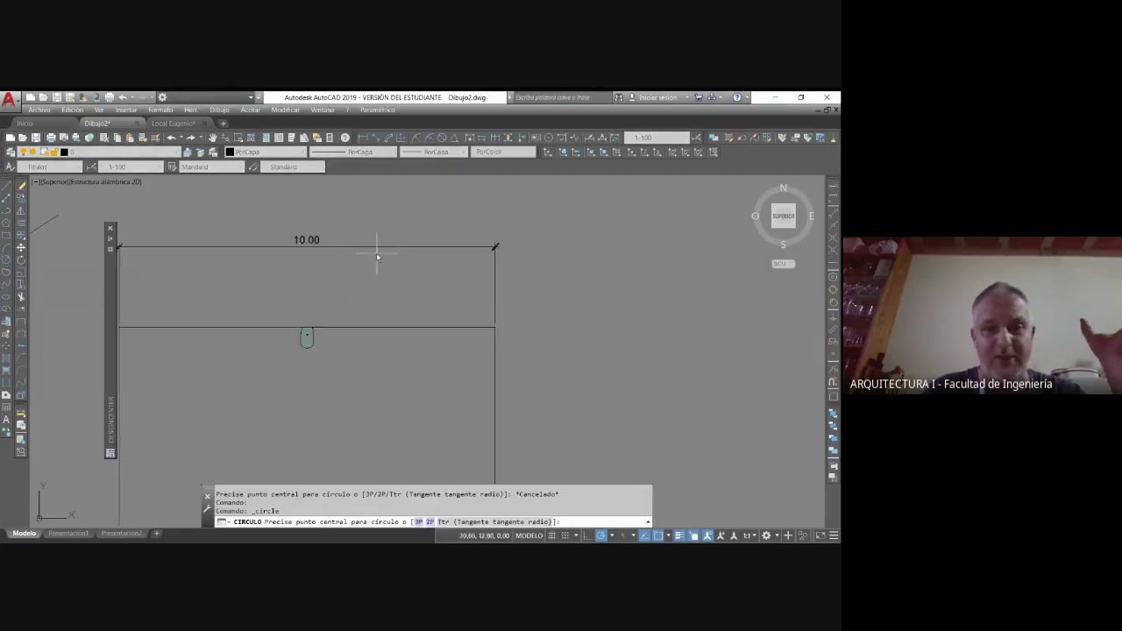
scroll(379, 251, "down", 2)
scroll(362, 290, "up", 4)
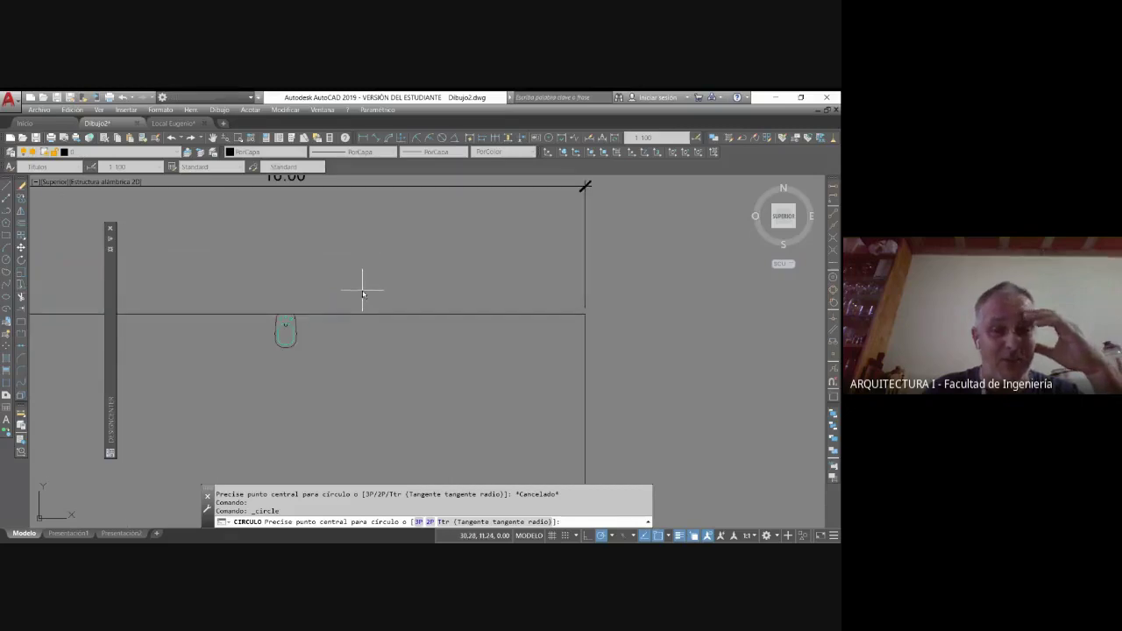
scroll(409, 291, "down", 3)
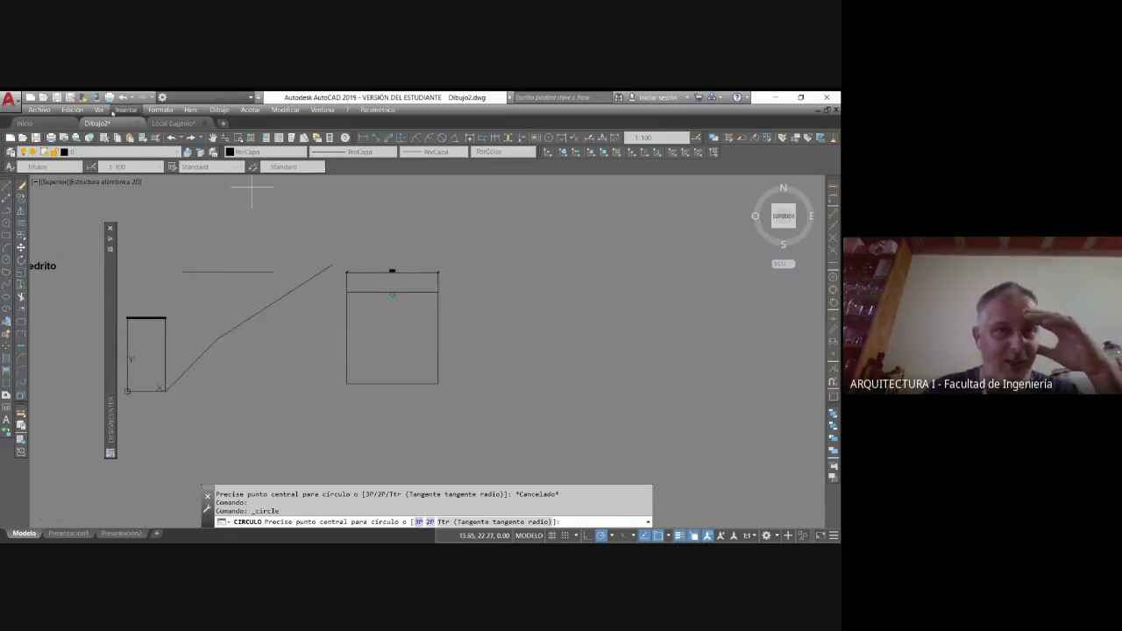
Step: Return to the Local Eugenio plan, zoom in and start a new circle
left_click(175, 123)
scroll(344, 277, "up", 5)
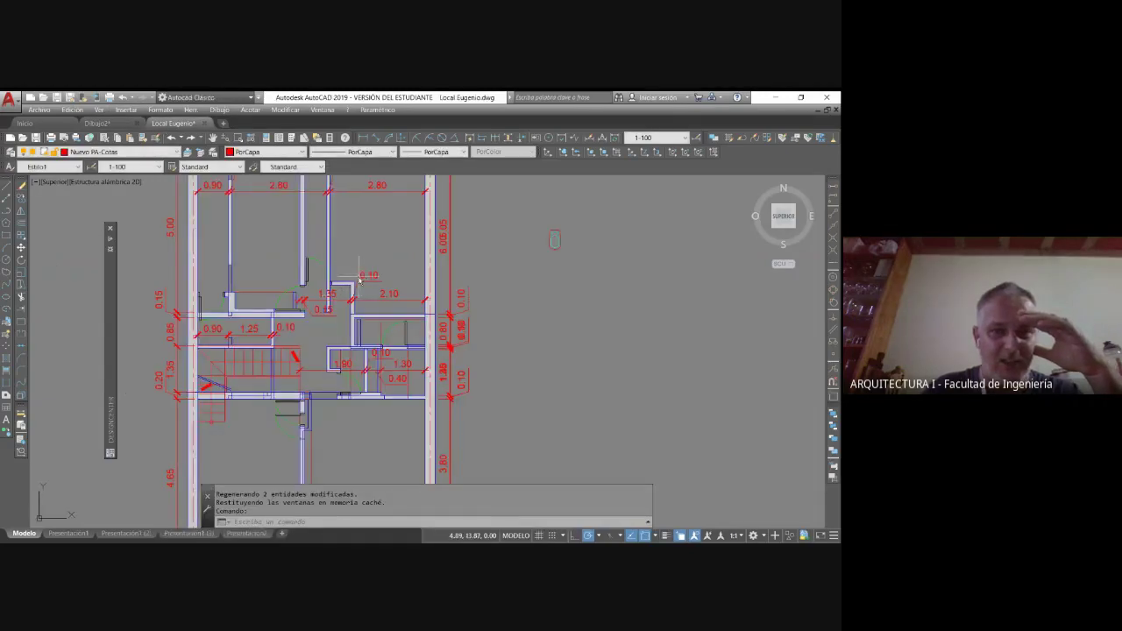
scroll(388, 255, "down", 4)
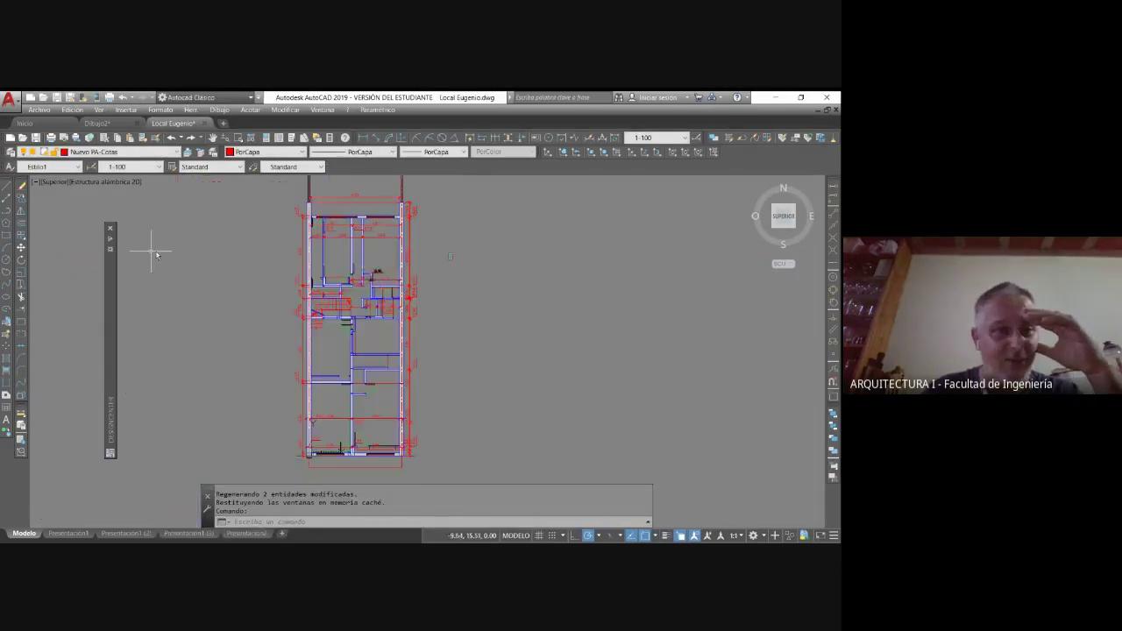
left_click(5, 262)
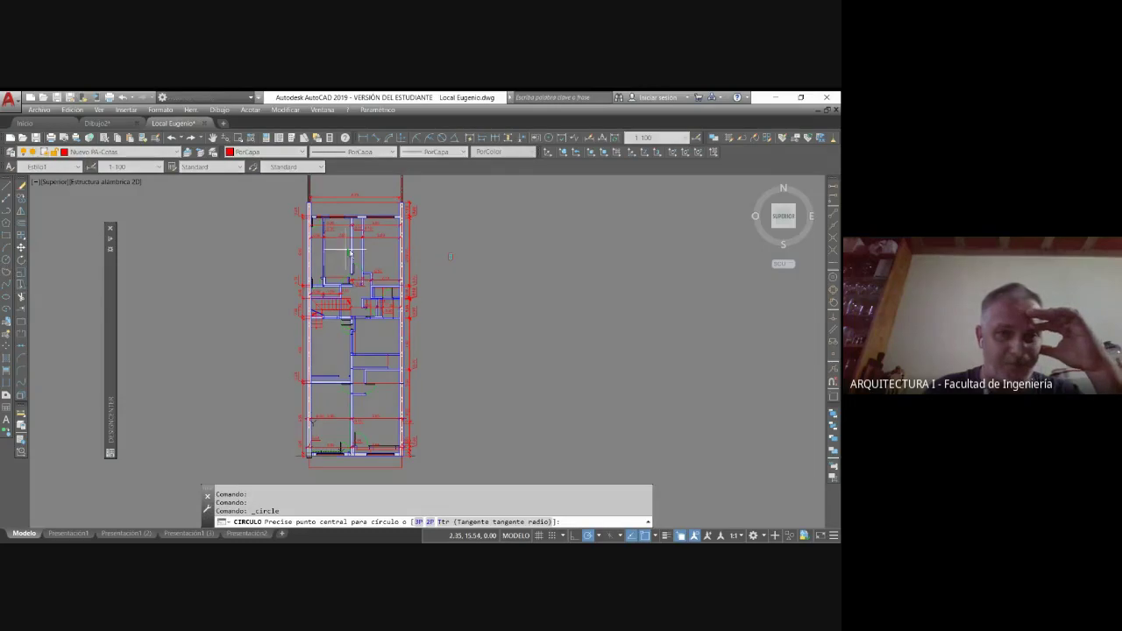
scroll(378, 268, "up", 3)
scroll(378, 268, "up", 3)
Step: Draw a 0.25-radius circle in the upper room and a 0.5 line from its centre
left_click(379, 270)
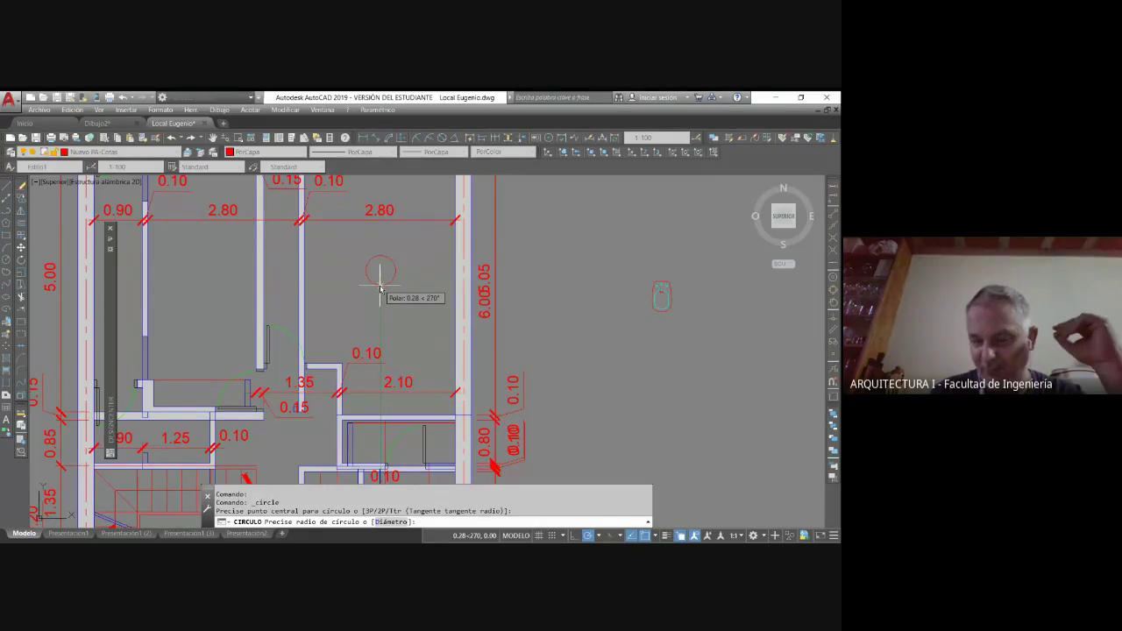
type(".25")
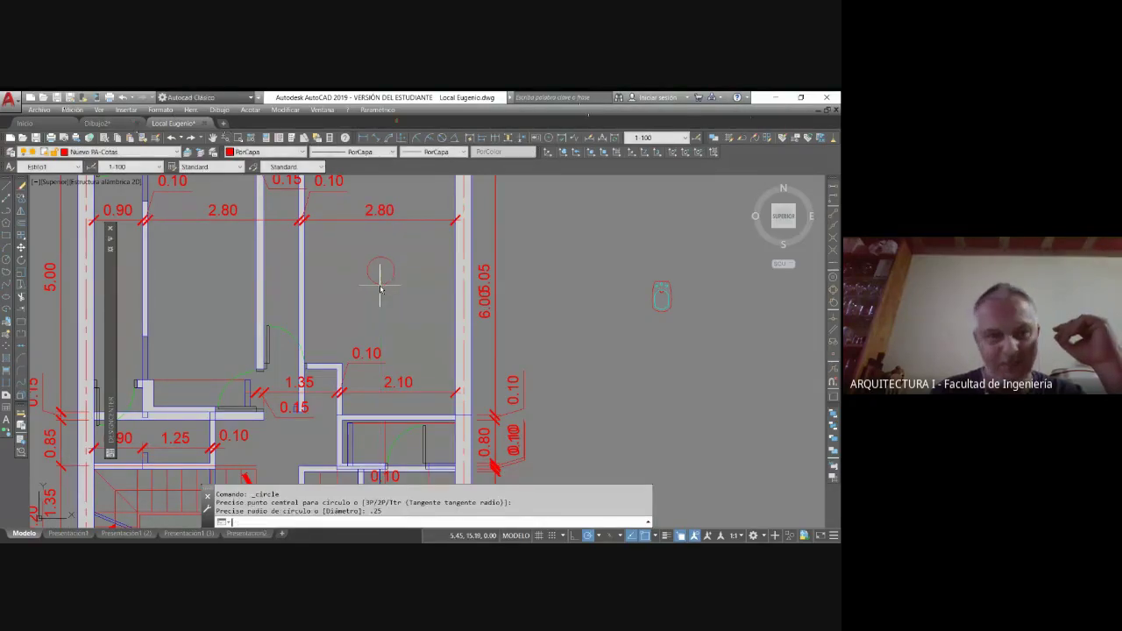
key("Return")
left_click(6, 186)
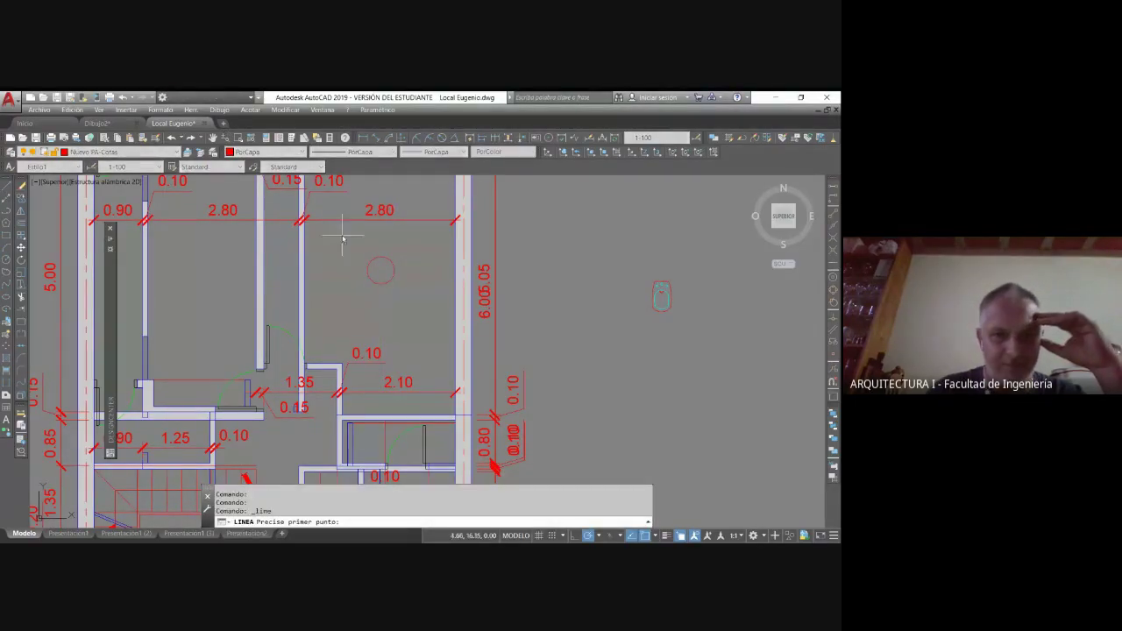
left_click(381, 272)
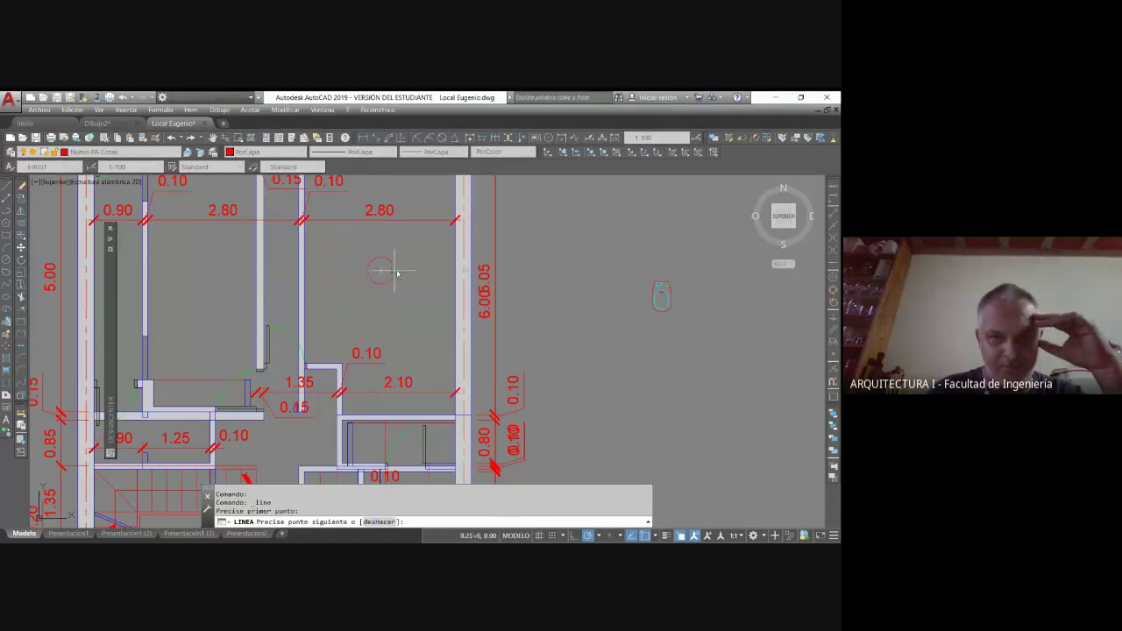
type(".5")
key("Return")
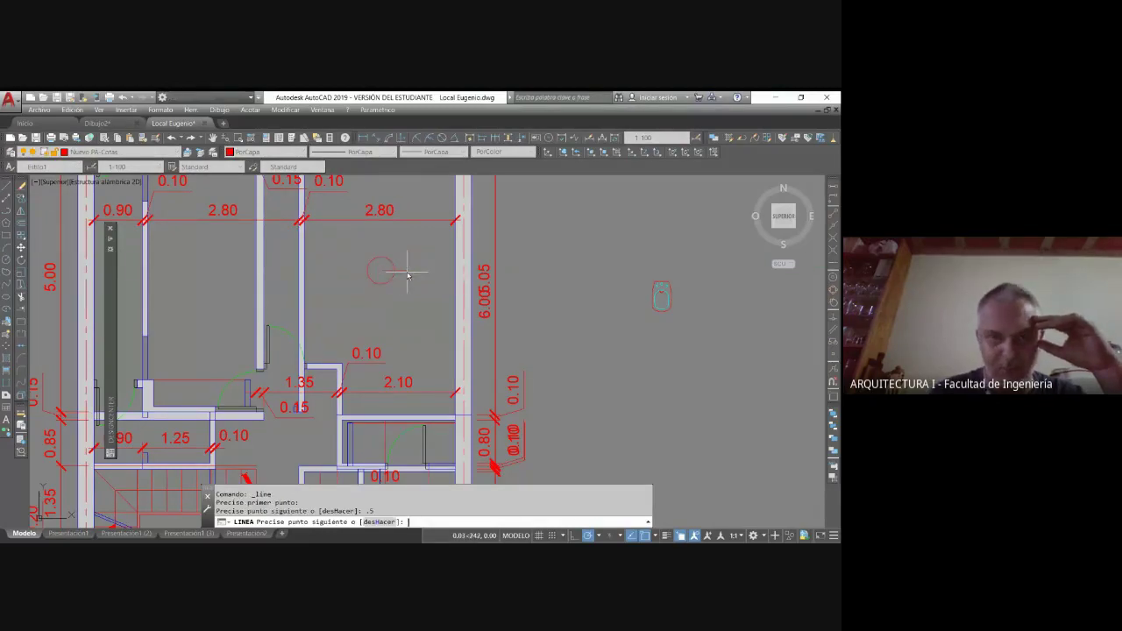
key("Return")
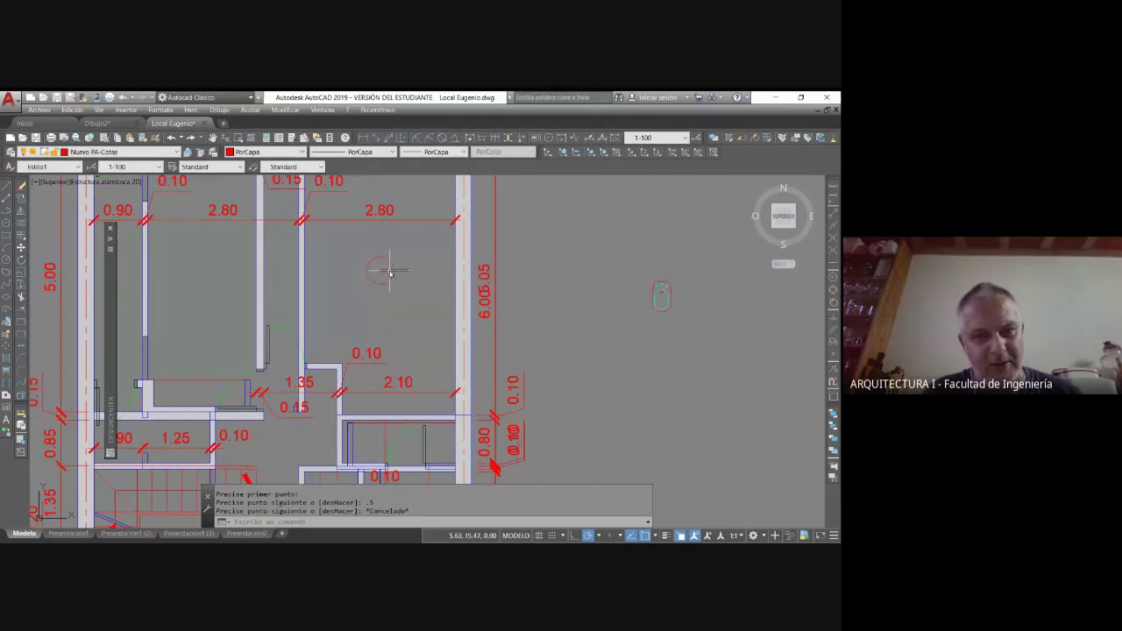
Step: Stretch the line's start point 0.5 left so it crosses the whole circle
left_click(390, 270)
left_click(382, 271)
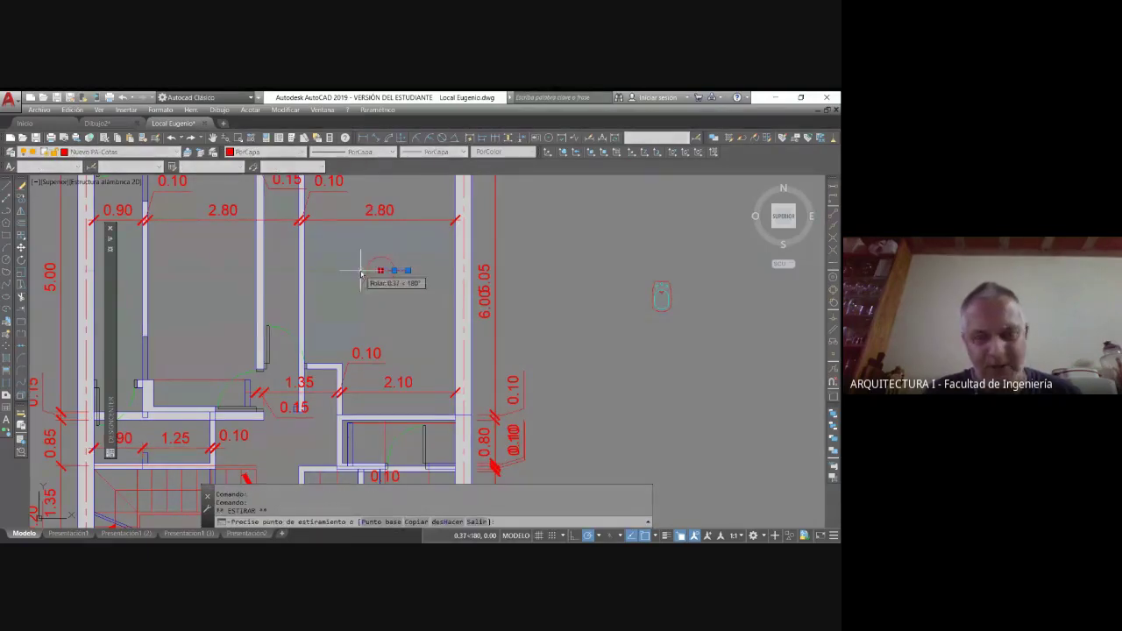
type(".5")
key("Return")
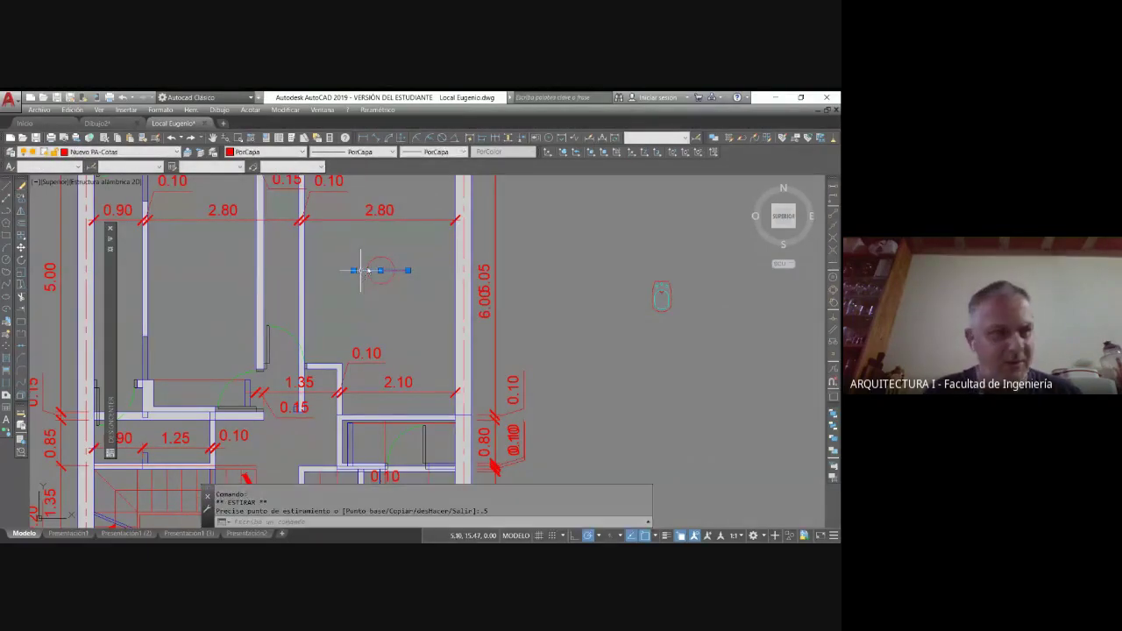
Step: Begin mirroring the line, then abandon it for the hatch settings
left_click(21, 211)
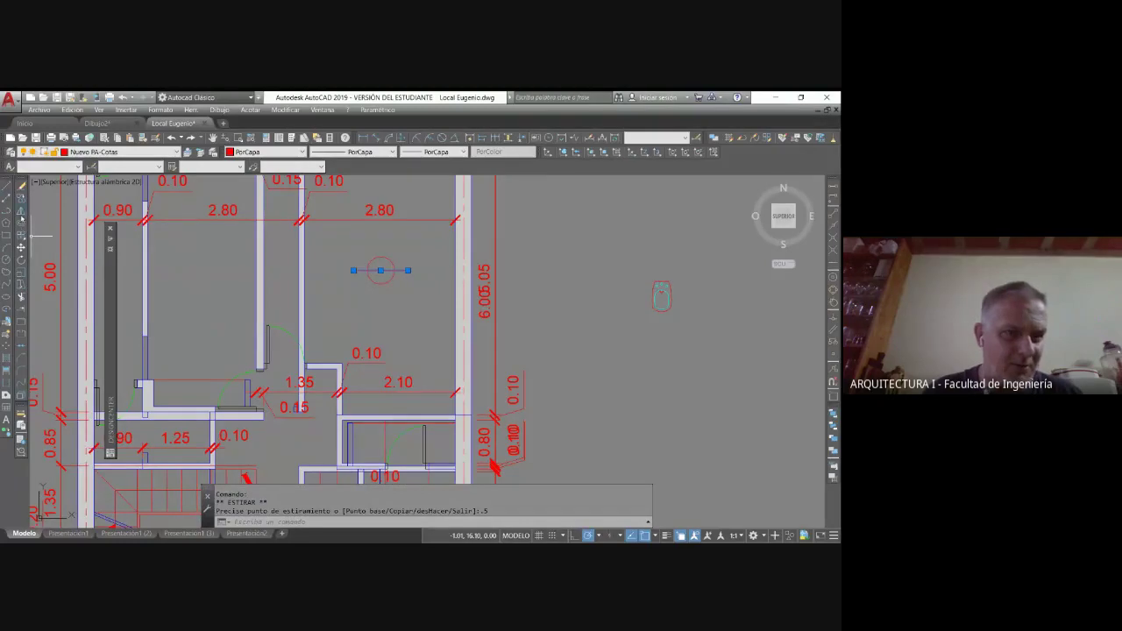
left_click(380, 271)
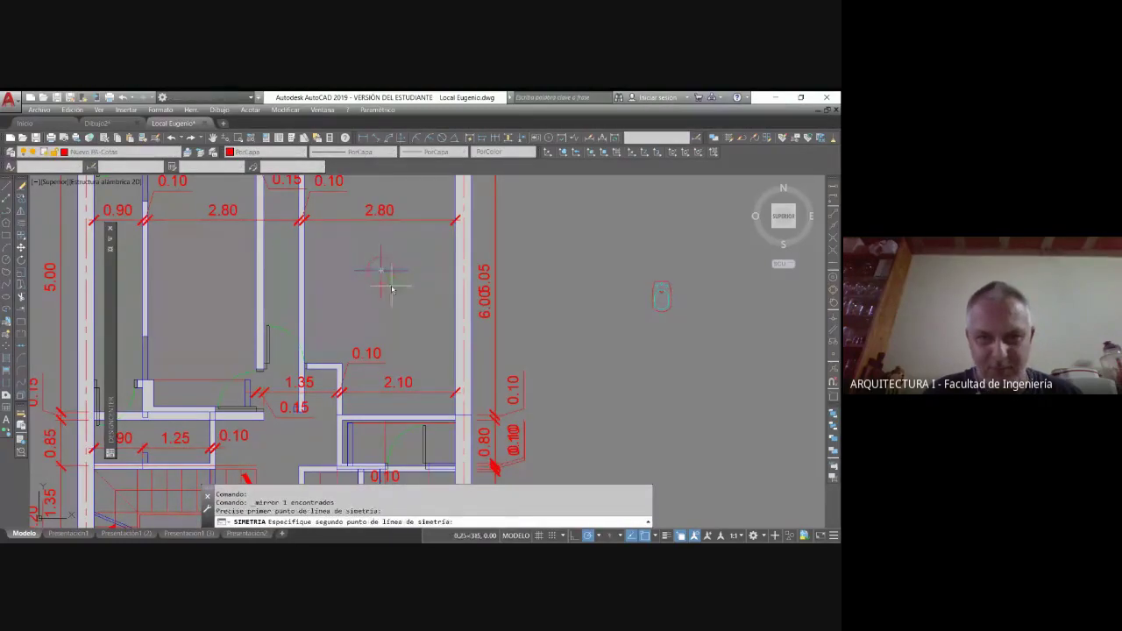
left_click(403, 295)
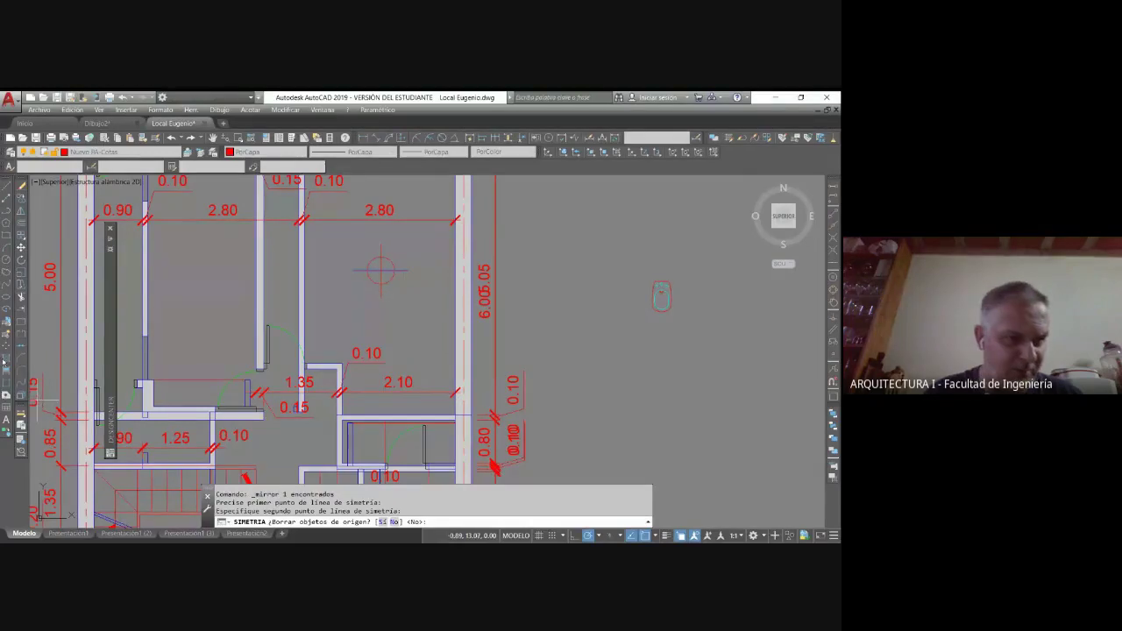
left_click(7, 369)
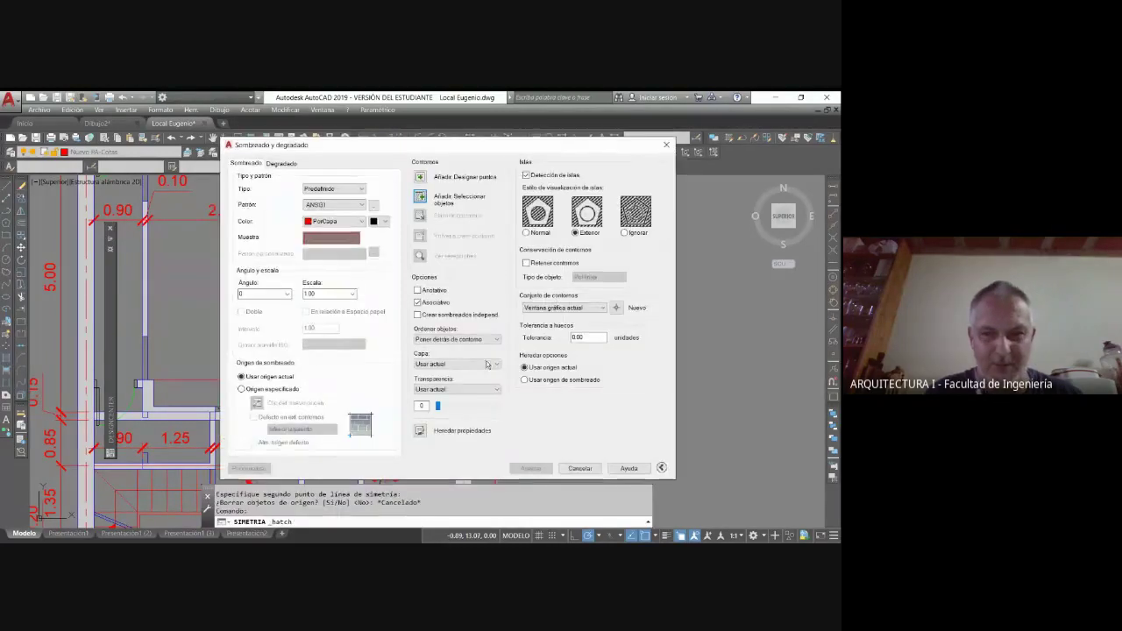
Step: Mirror the line about a diagonal axis through the circle centre, keeping the original
left_click(586, 469)
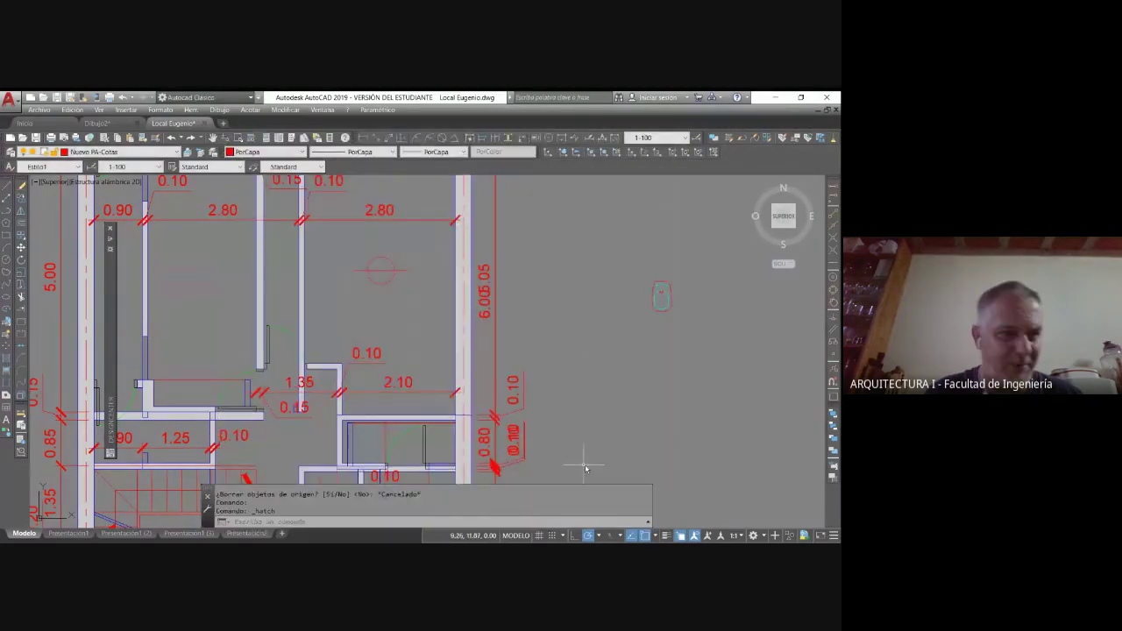
left_click(21, 210)
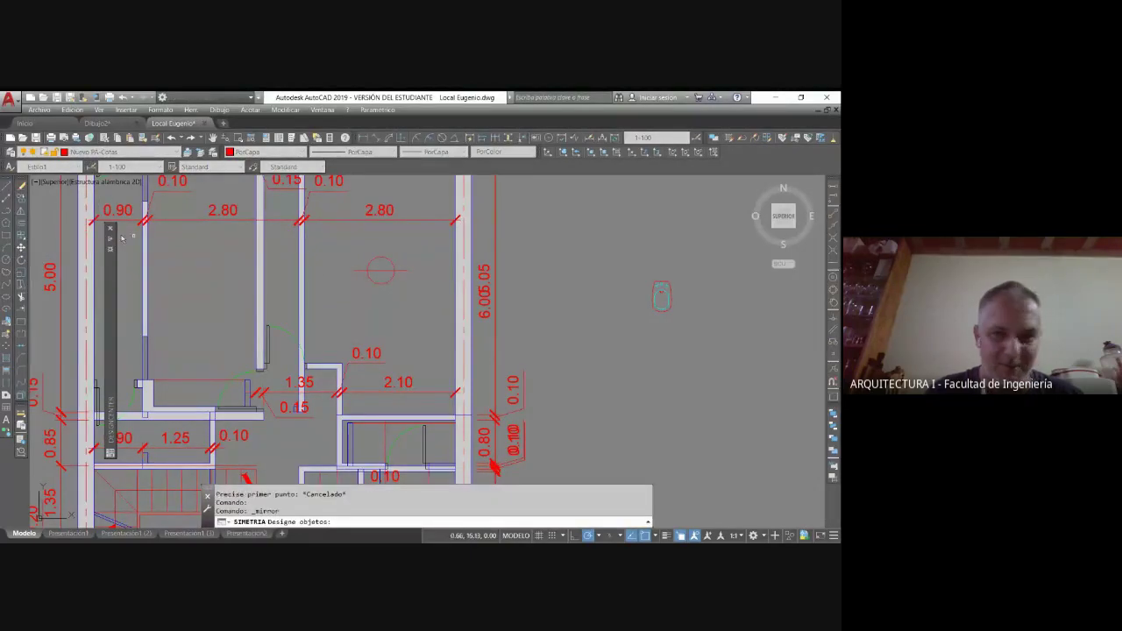
left_click(380, 273)
key("Return")
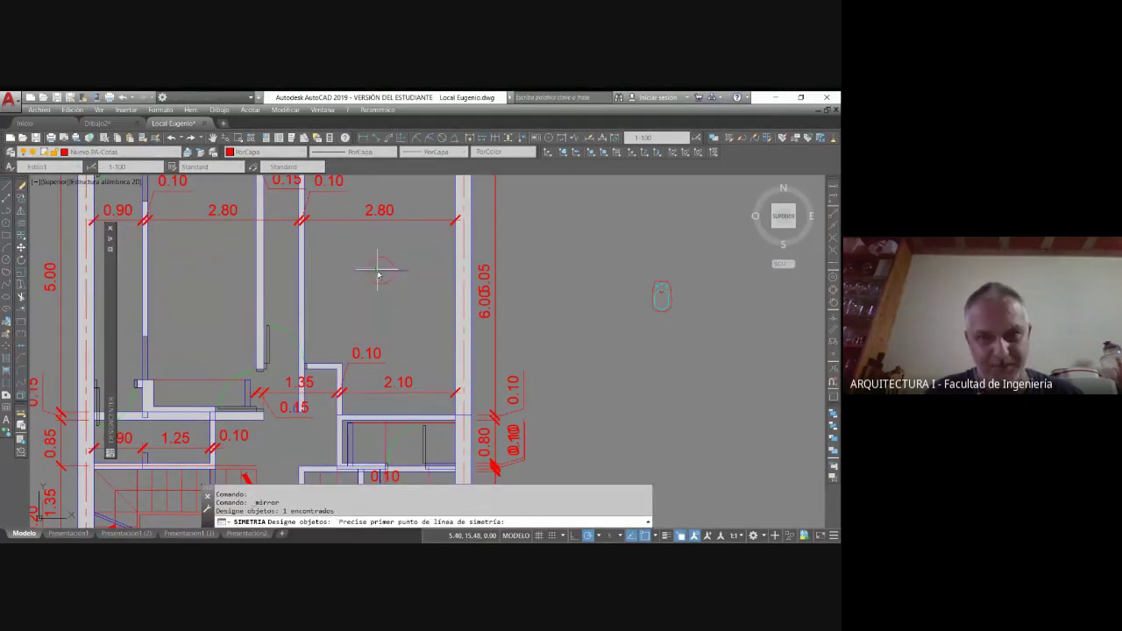
left_click(381, 272)
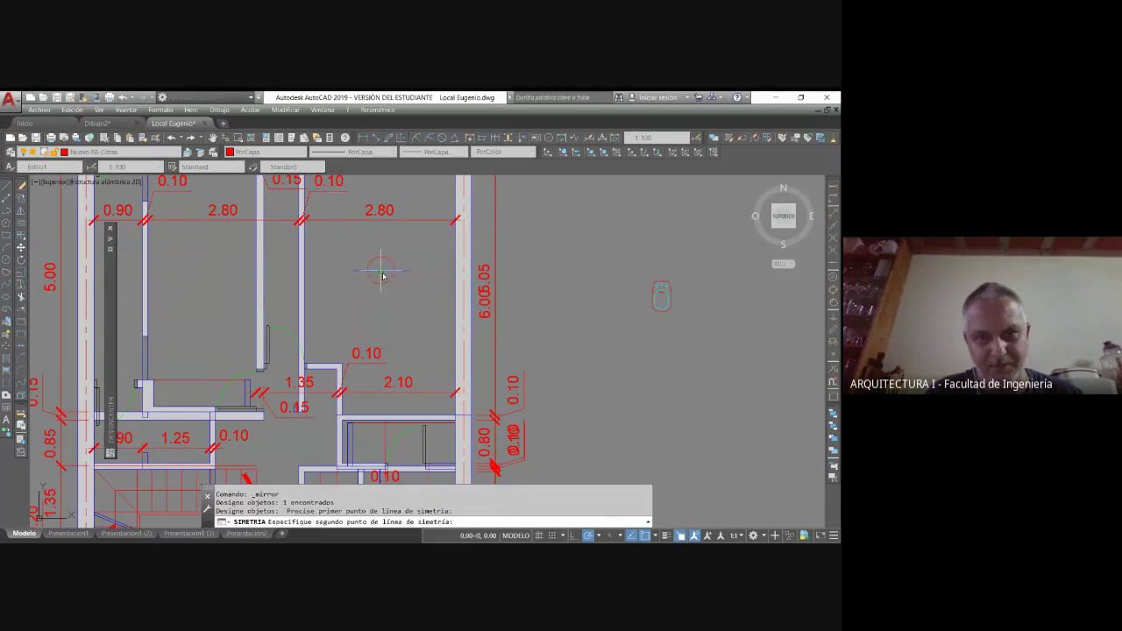
left_click(409, 298)
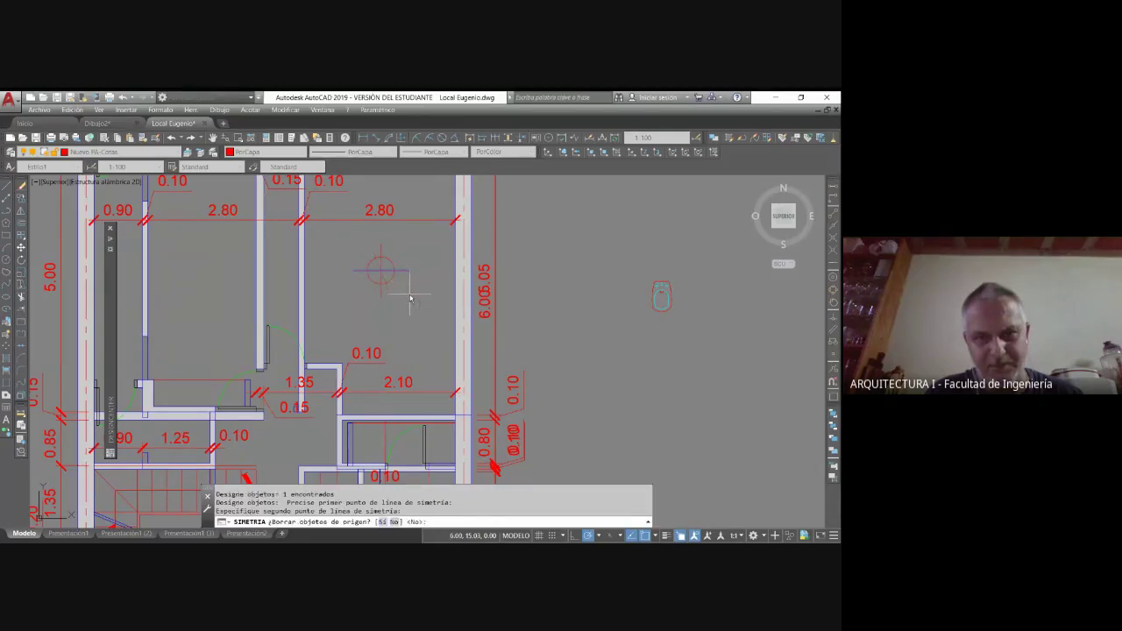
key("Return")
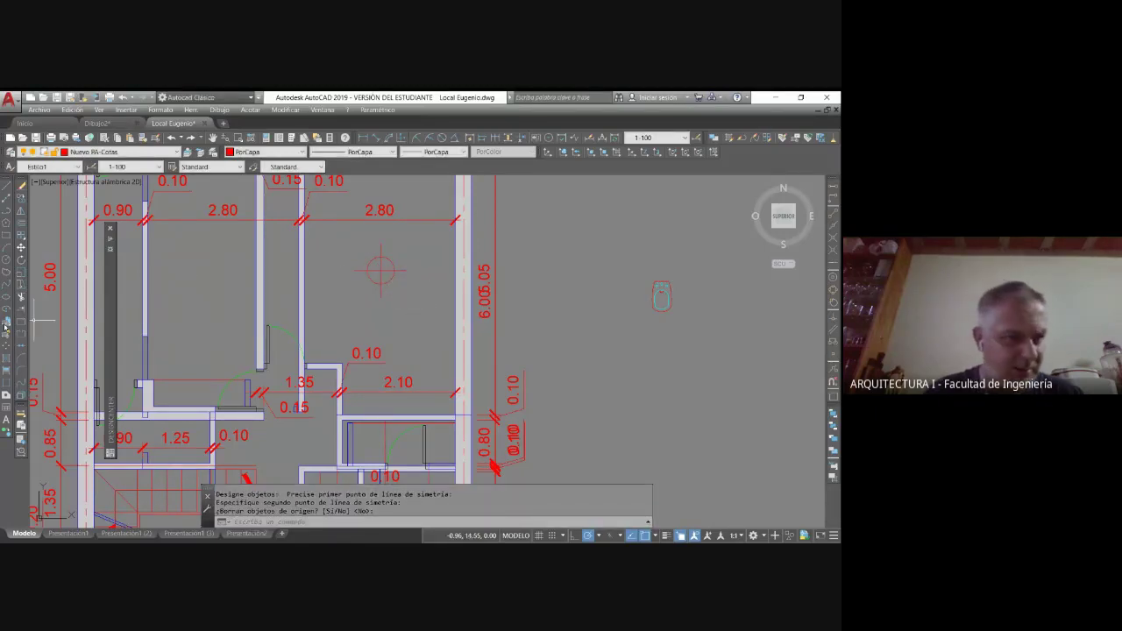
Step: Fill two opposite quadrants of the circle with solid red hatch
left_click(7, 368)
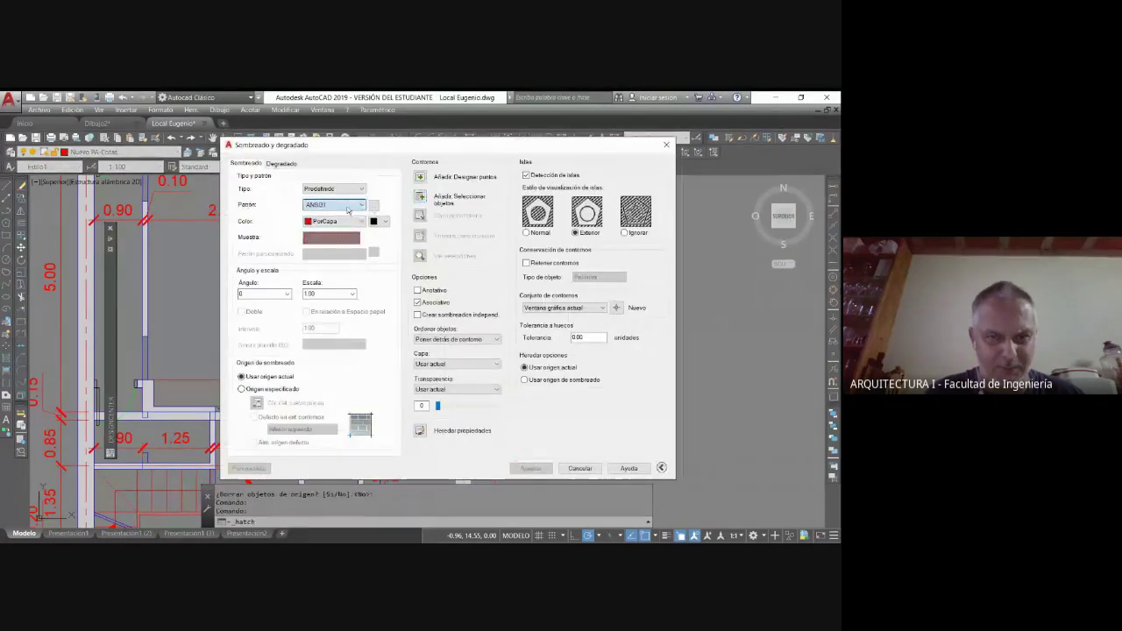
scroll(364, 208, "up", 2)
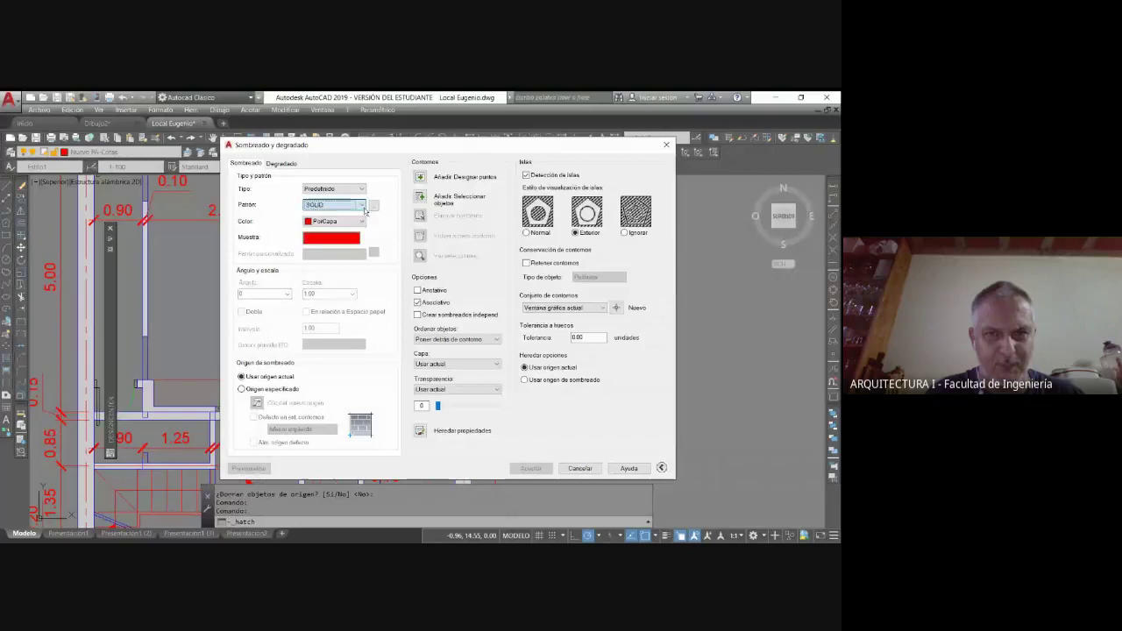
left_click(420, 177)
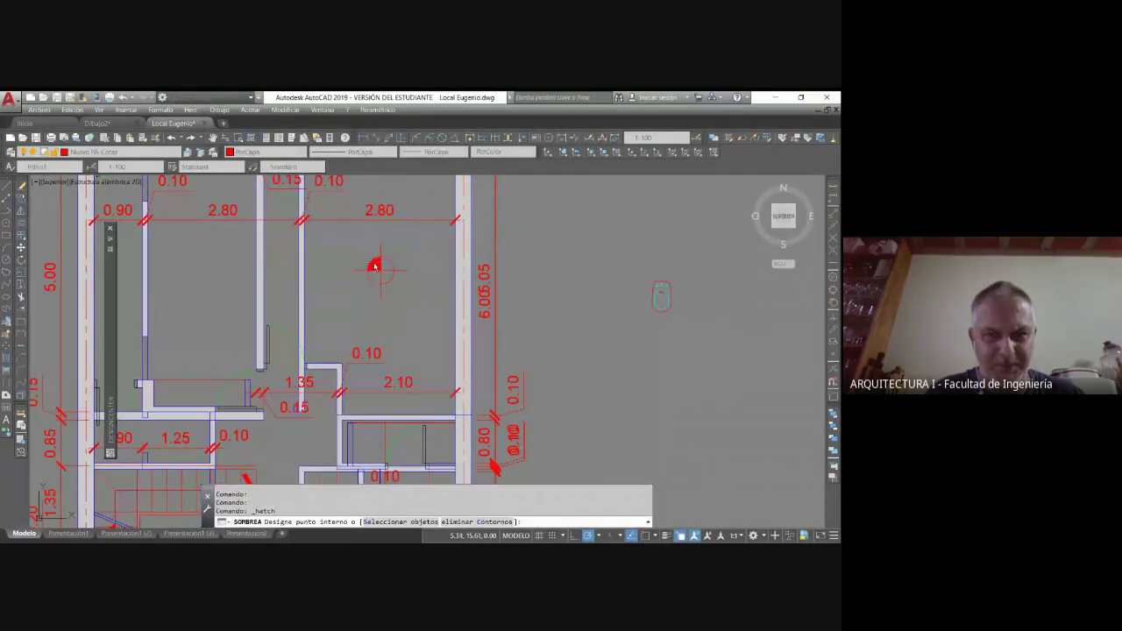
left_click(376, 268)
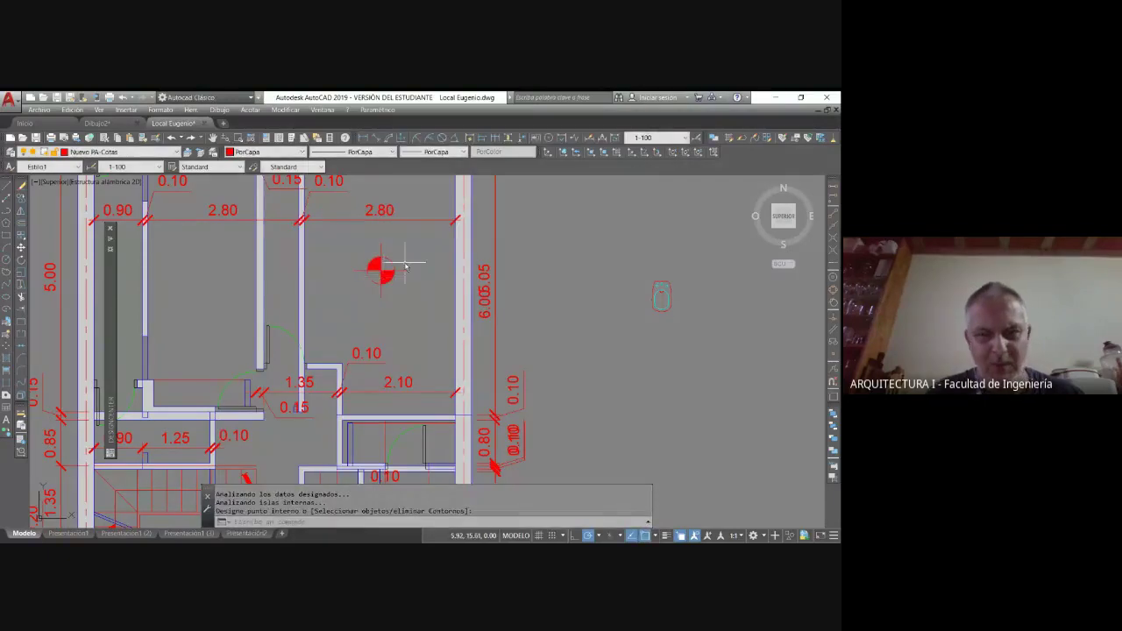
scroll(406, 263, "up", 5)
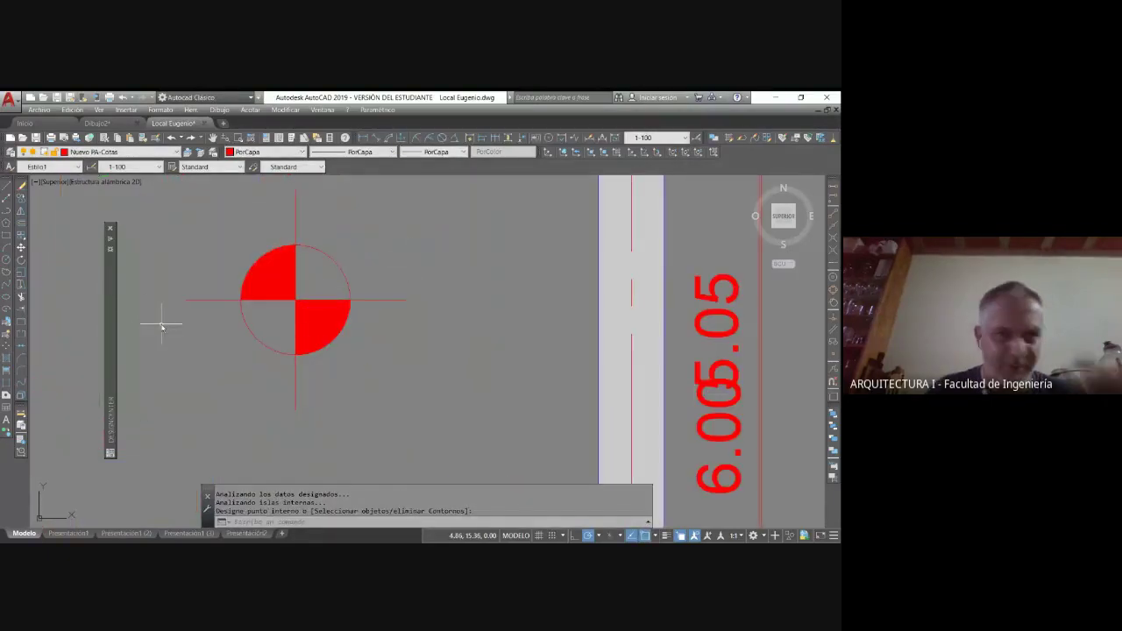
scroll(146, 320, "down", 4)
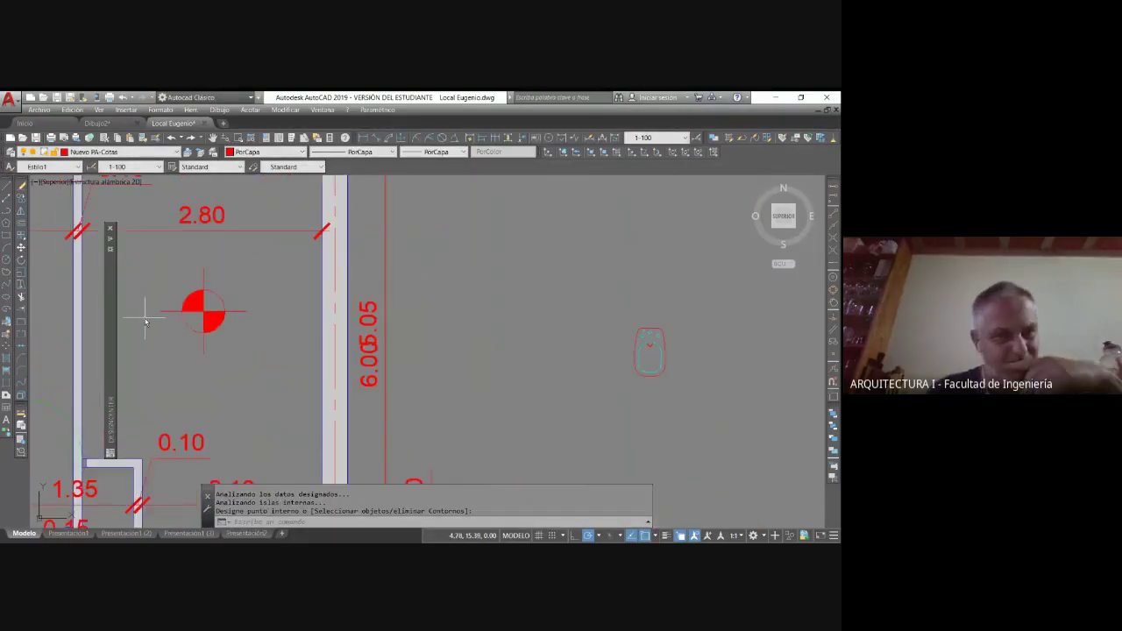
key("Return")
Step: Move the hatched level symbol into empty space right of the floor plan
left_click_drag(242, 352, 173, 279)
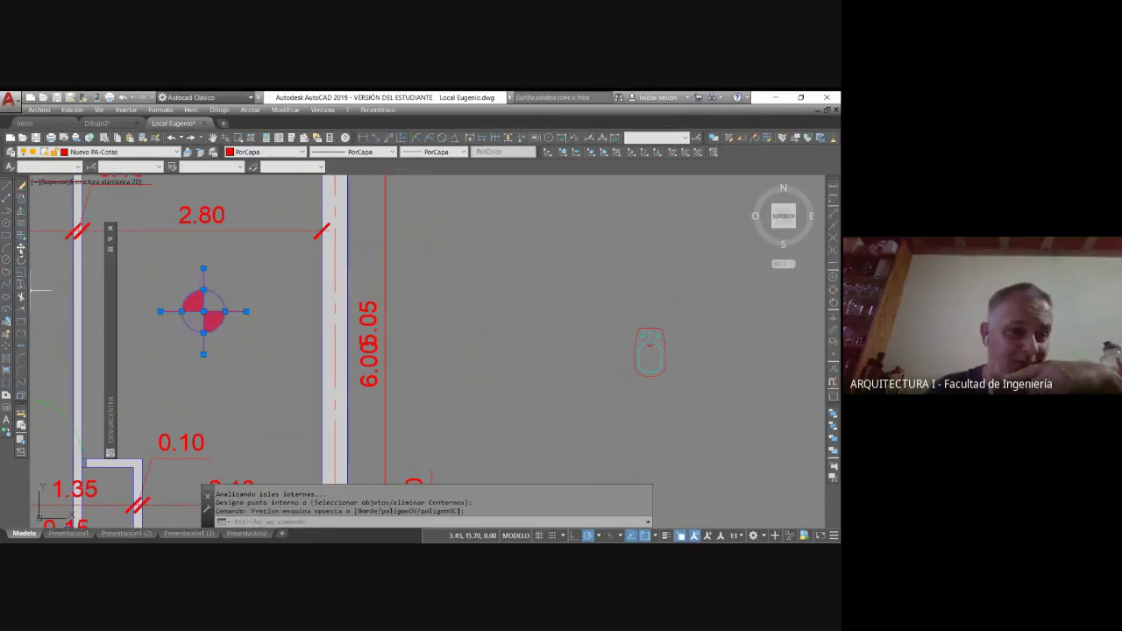
left_click(21, 249)
left_click(203, 311)
scroll(277, 285, "down", 5)
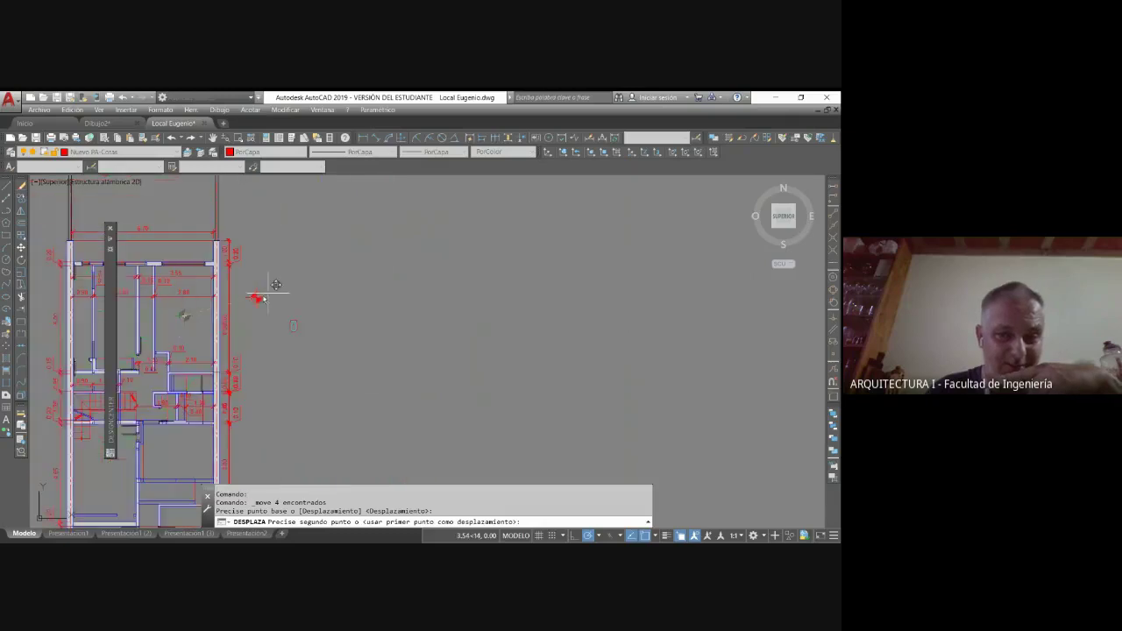
left_click(305, 277)
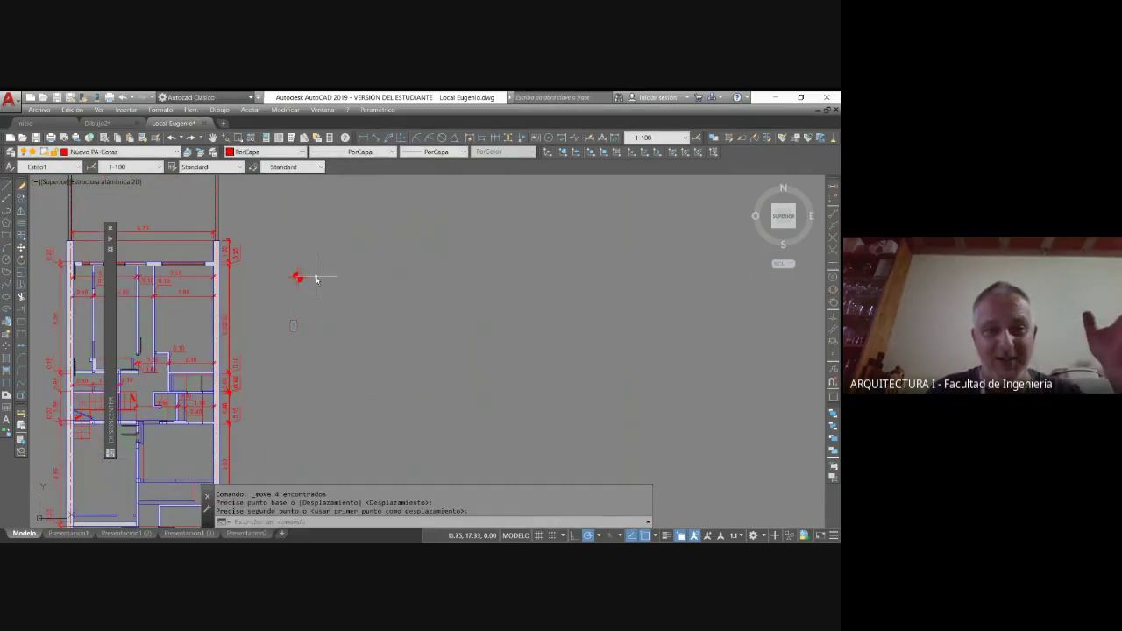
scroll(317, 279, "up", 3)
scroll(307, 273, "up", 3)
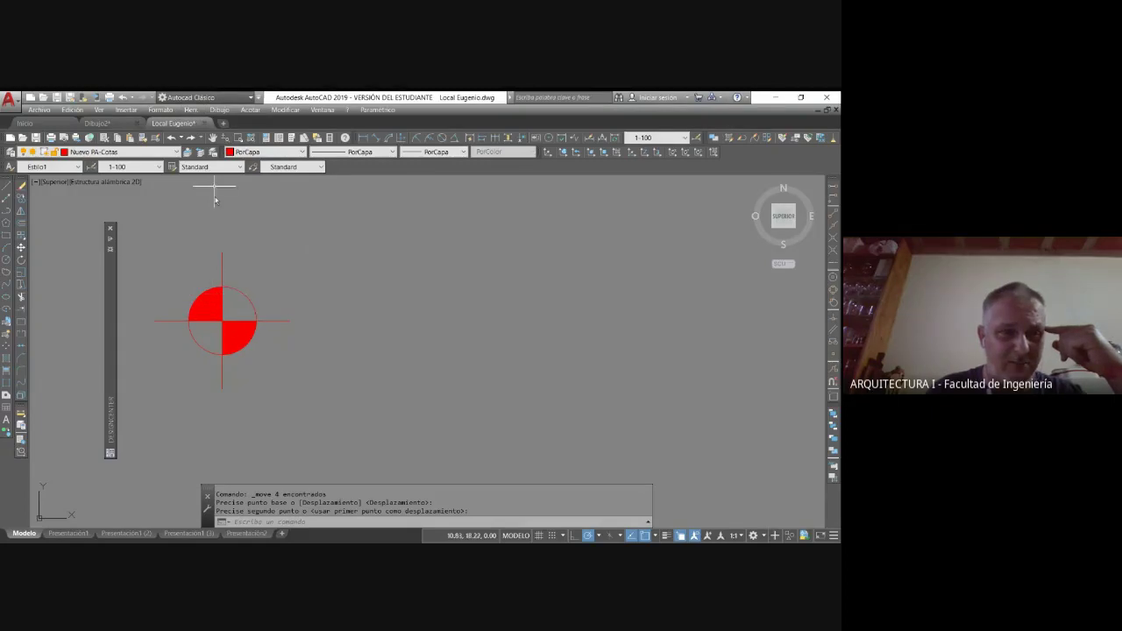
left_click(191, 110)
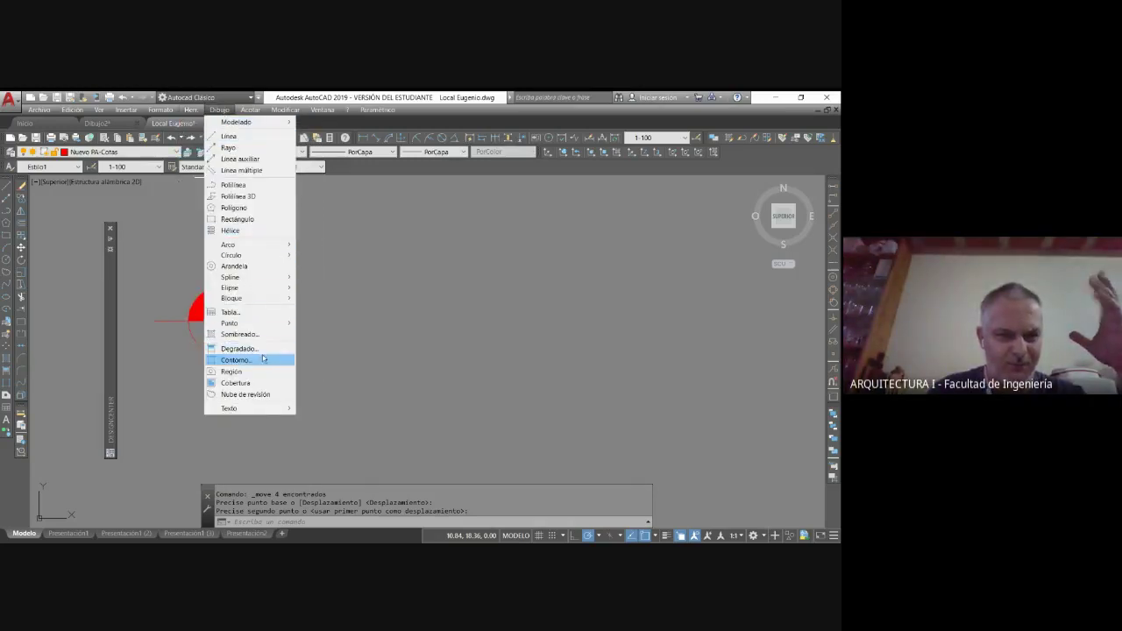
mouse_move(232, 298)
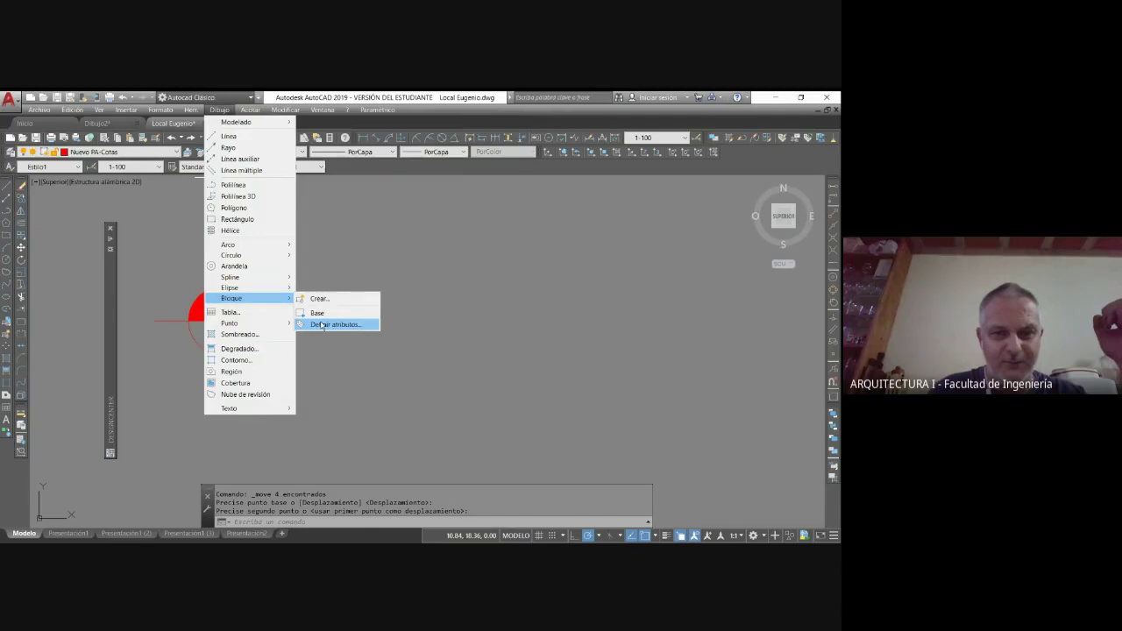
Step: Define attribute tag Nivel, prompt 'Ingrese una altura', default 0.00, with Verificar ticked
left_click(322, 326)
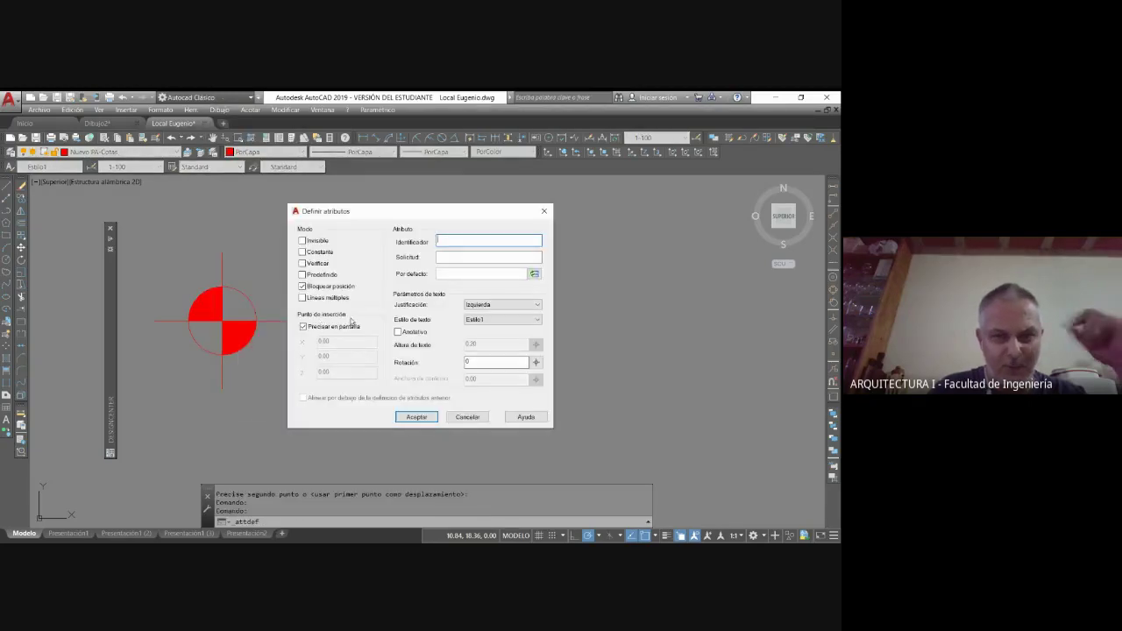
left_click(446, 259)
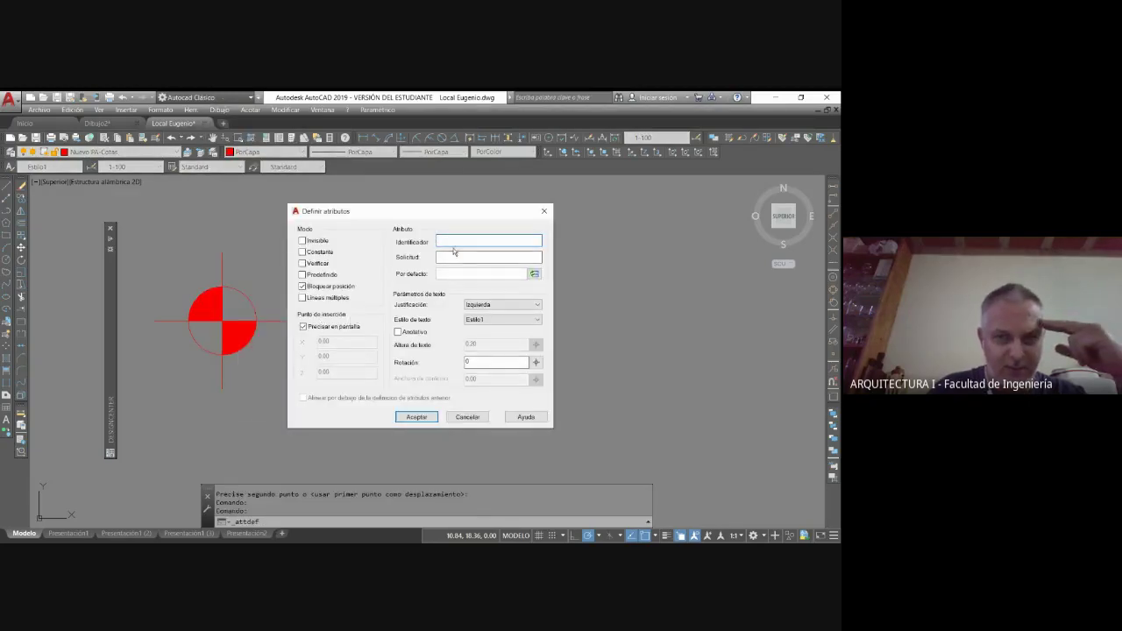
type("Nivel")
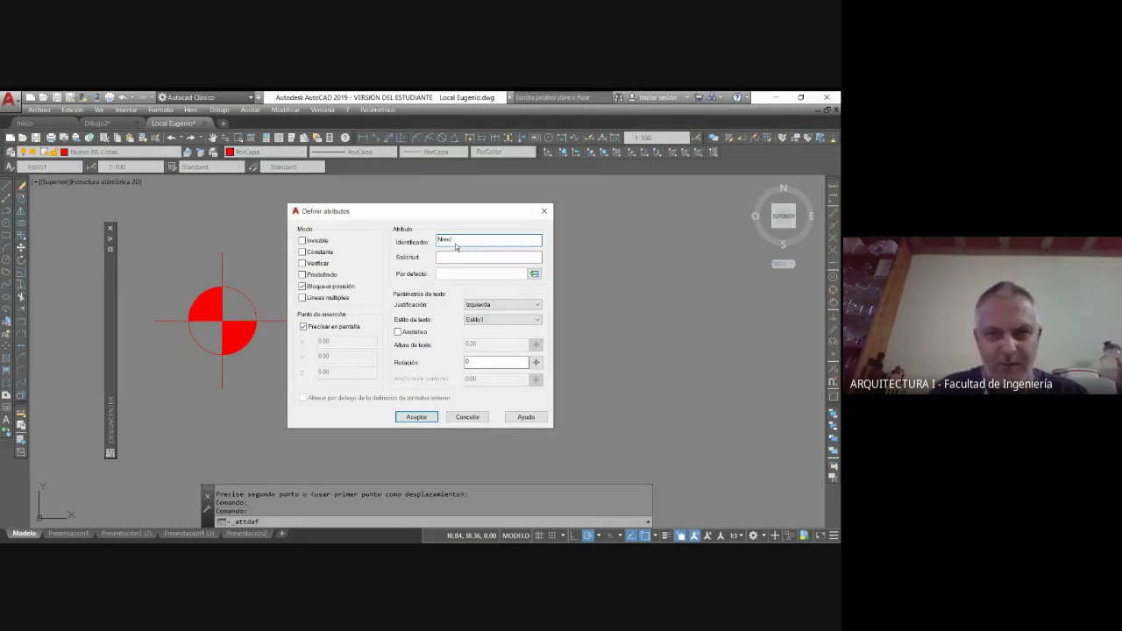
left_click(449, 256)
type("Ingrese una altura")
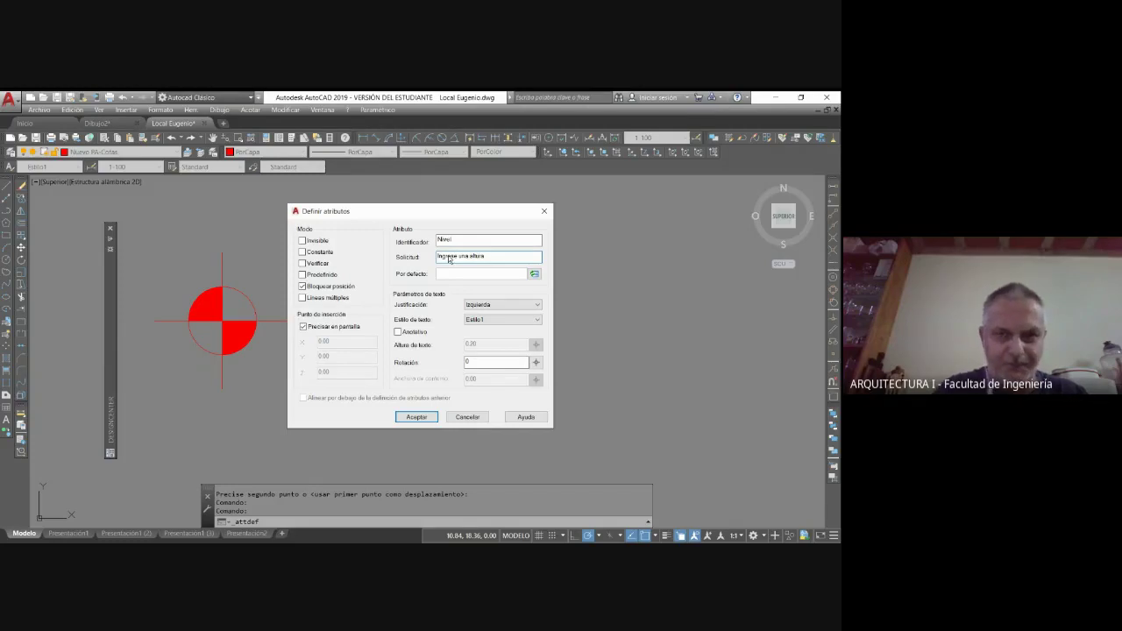
left_click(472, 273)
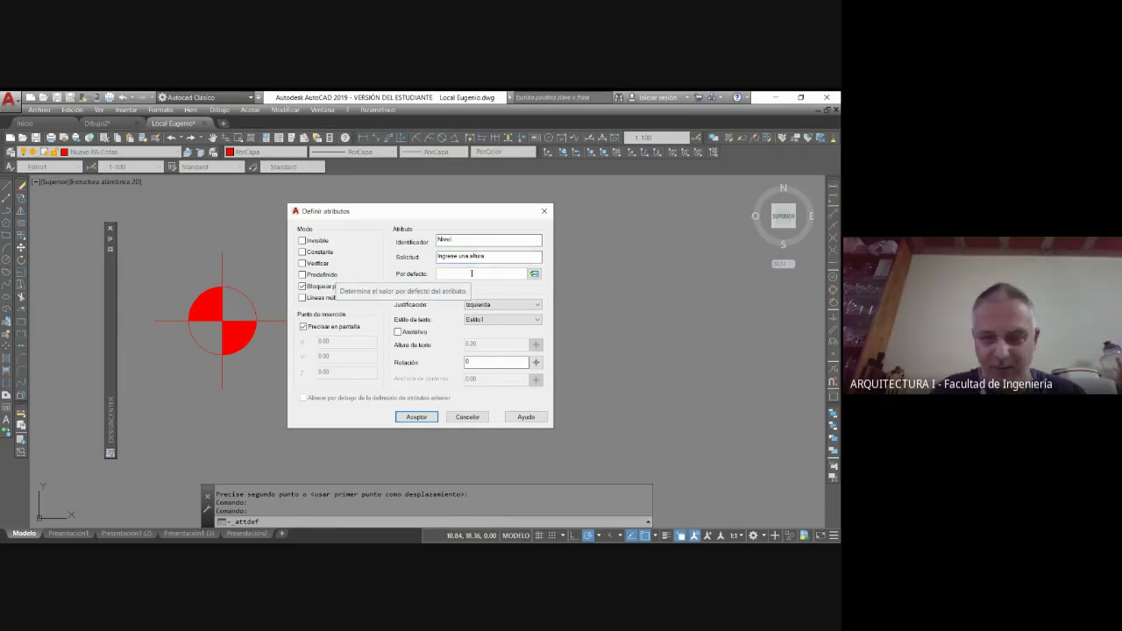
type("0")
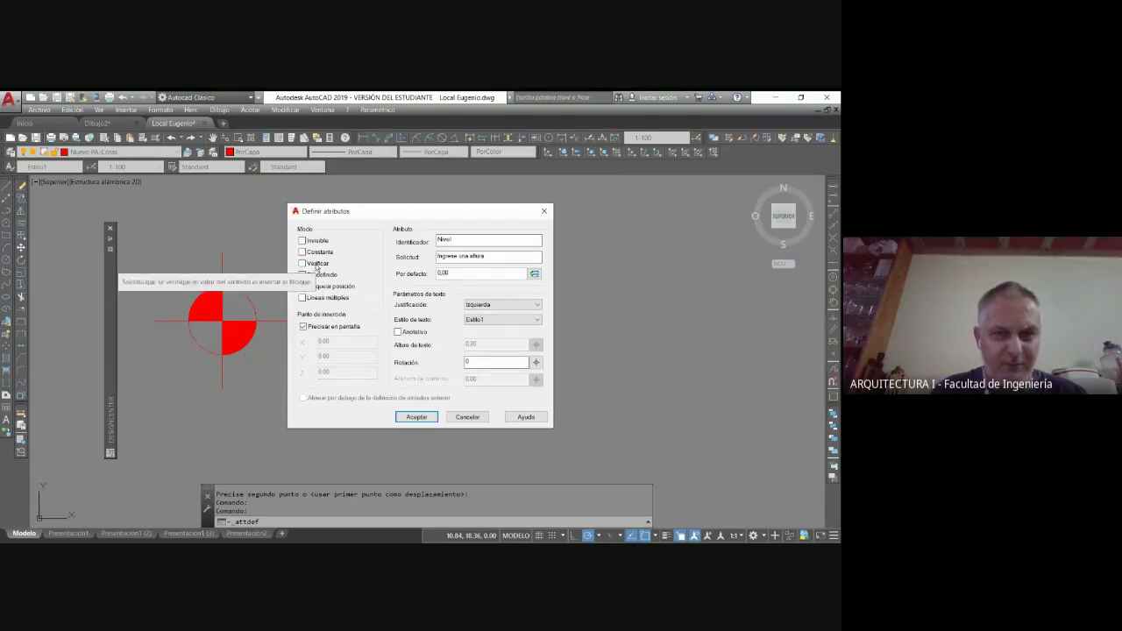
left_click(317, 266)
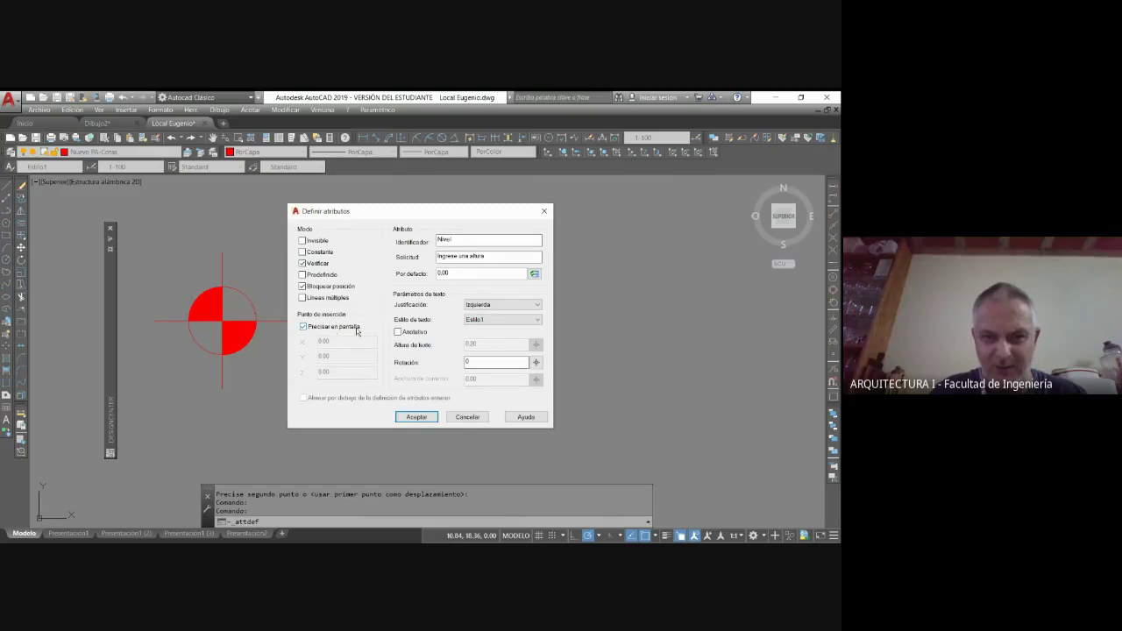
left_click(482, 320)
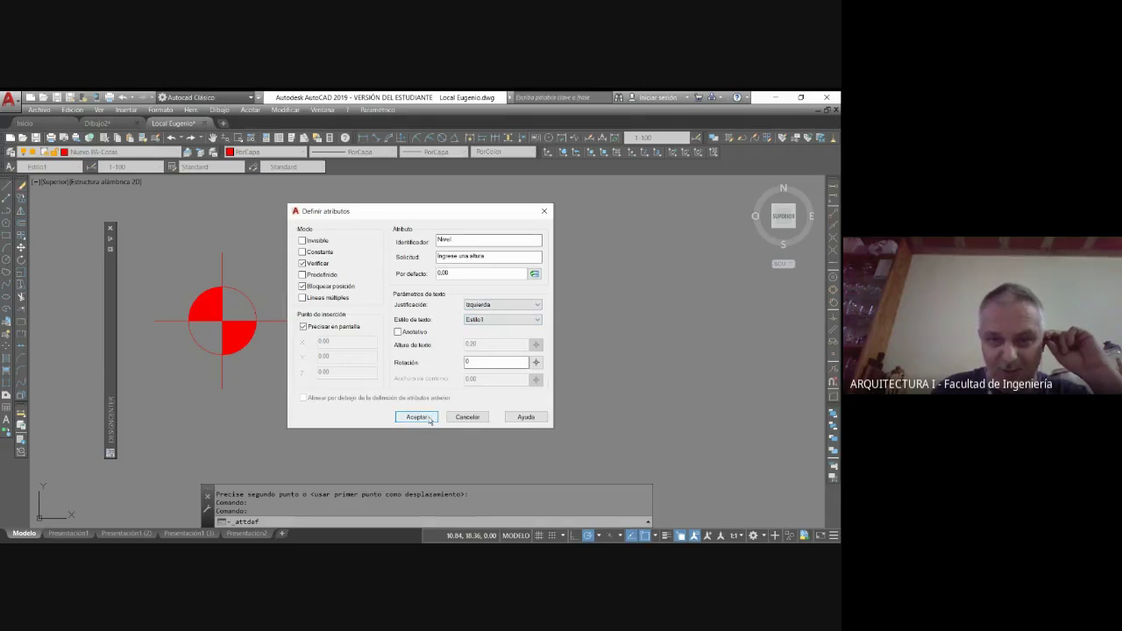
Step: Place the NIVEL attribute beside the symbol and nudge it slightly left
left_click(417, 417)
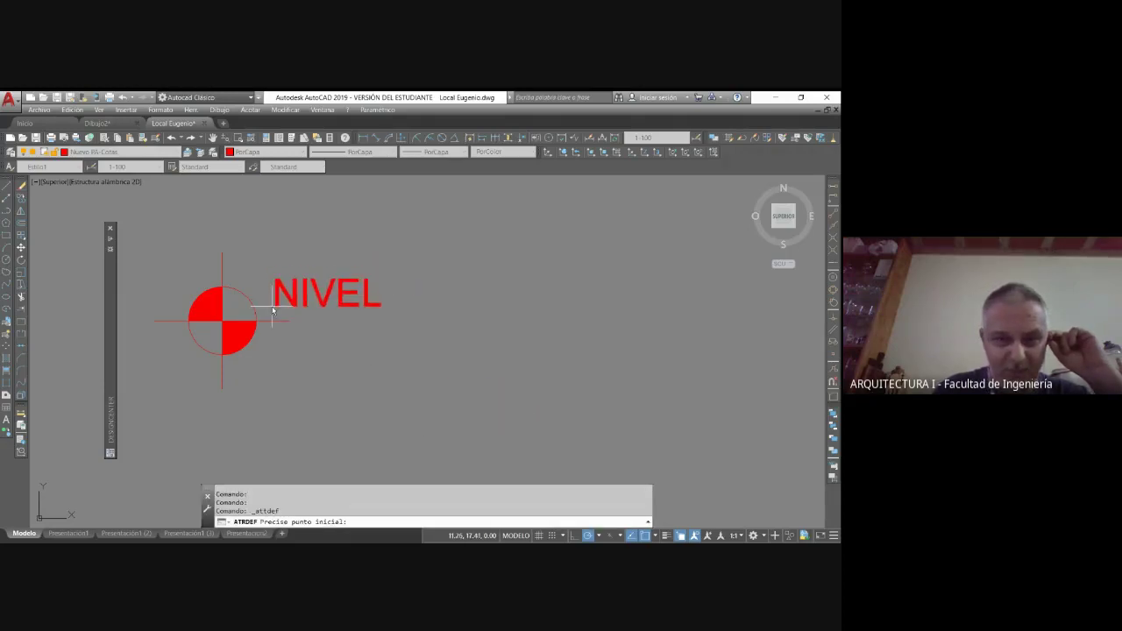
left_click(271, 311)
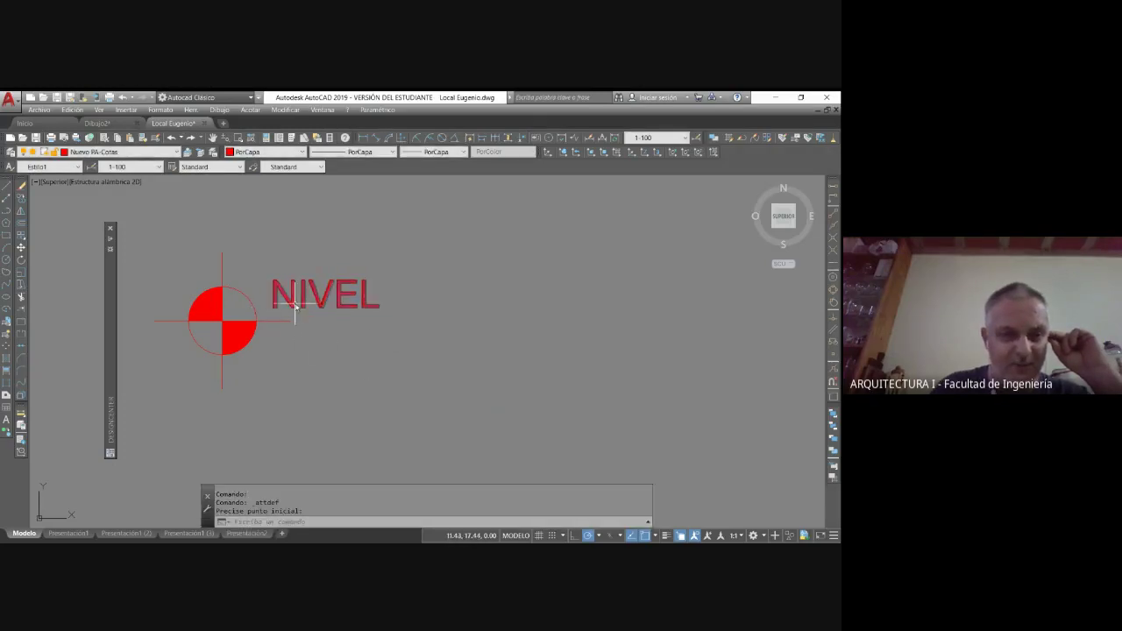
left_click(272, 308)
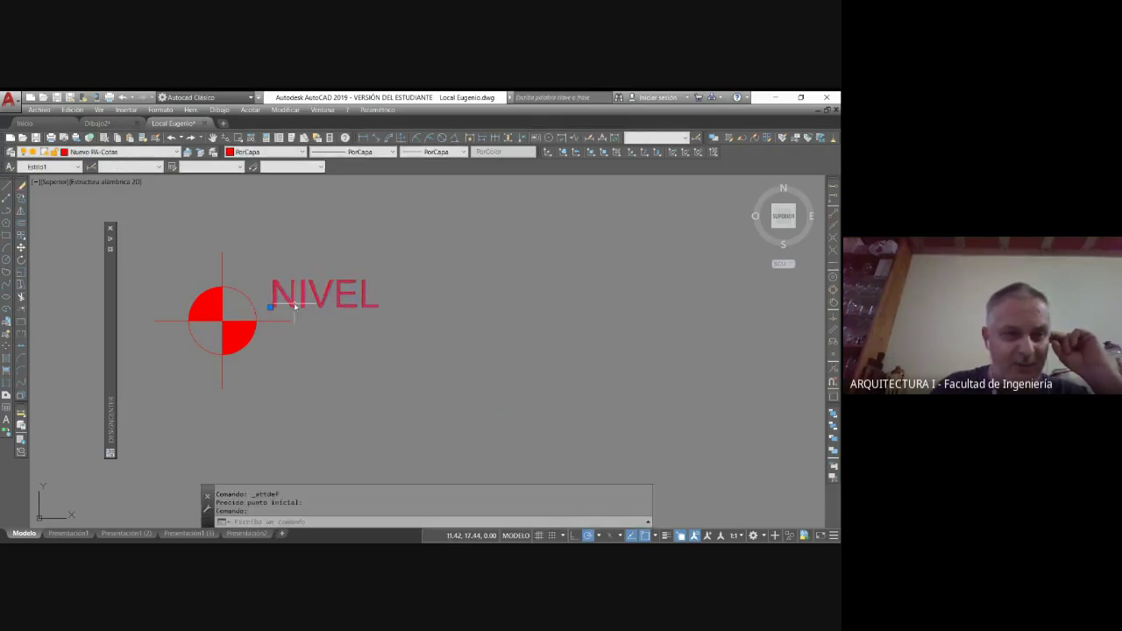
left_click(21, 248)
left_click(328, 339)
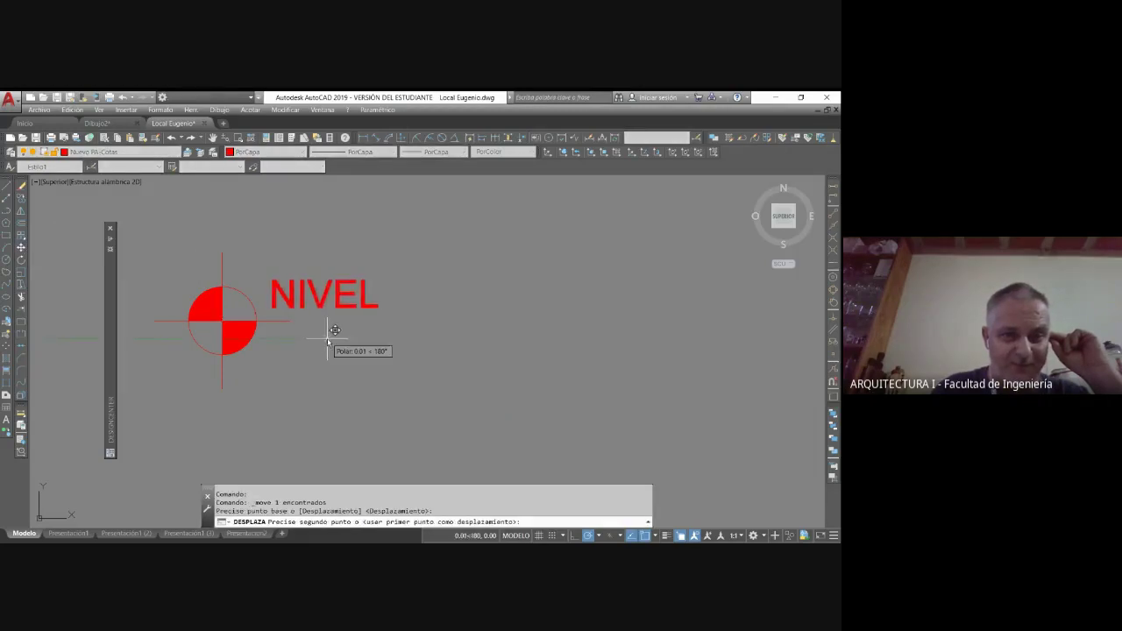
left_click(322, 337)
Step: Select the symbol, then open and cancel the Insert and Block Definition dialogs
left_click(372, 360)
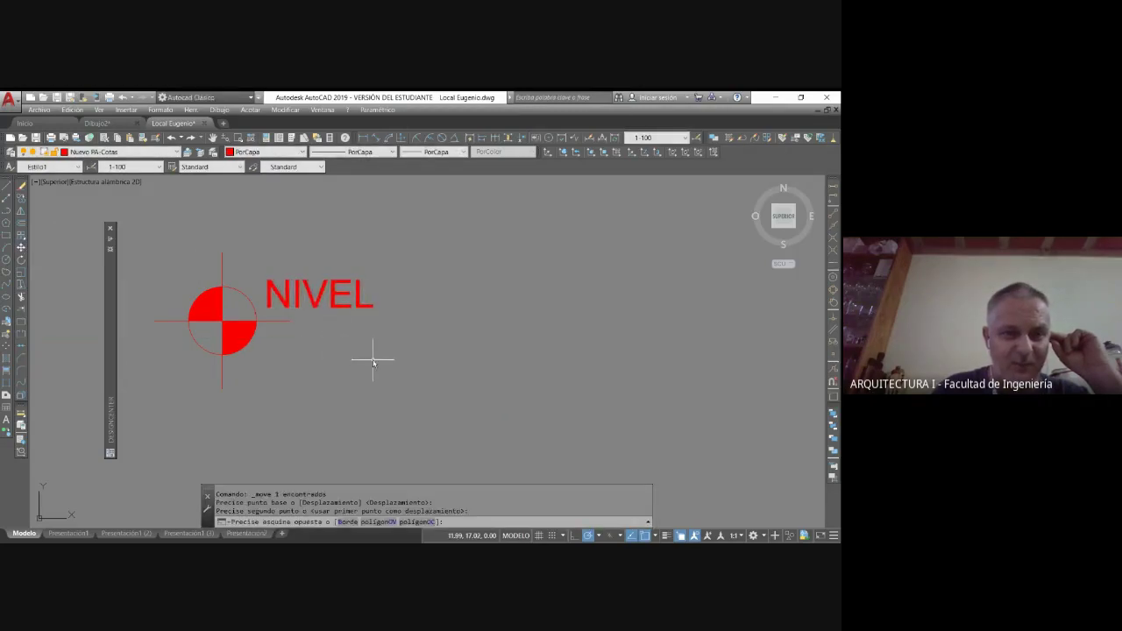
left_click(249, 303)
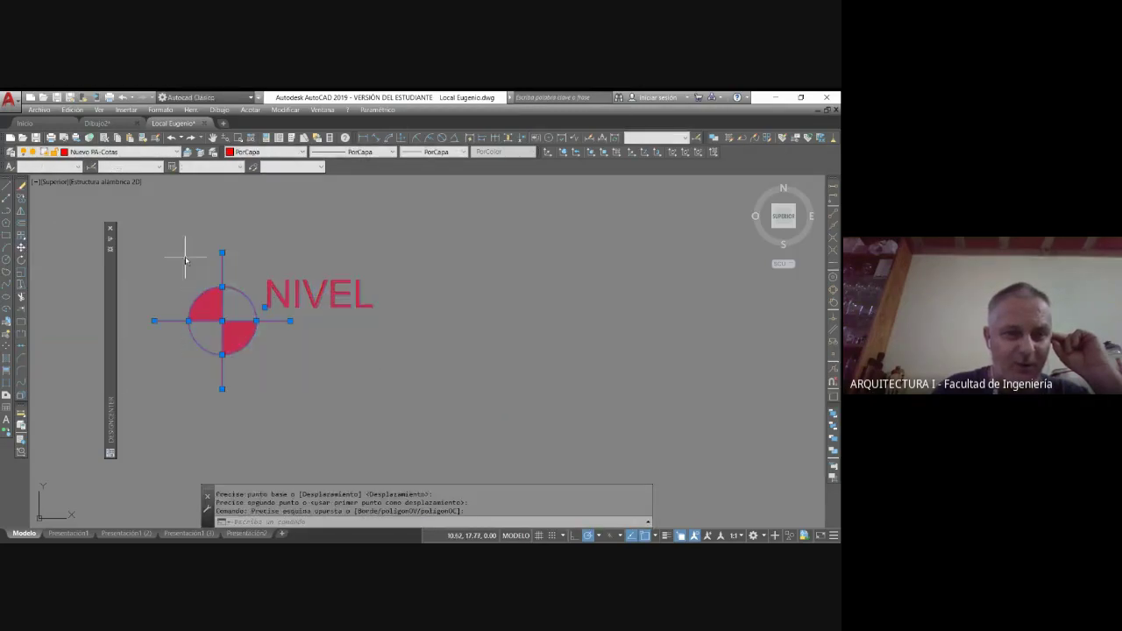
left_click(6, 324)
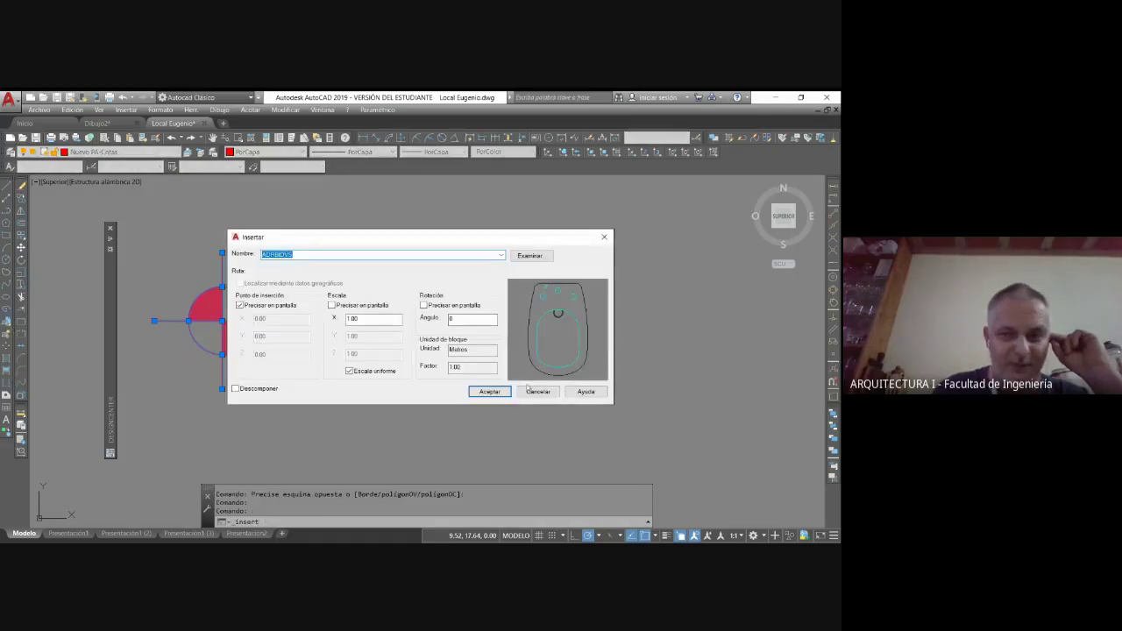
left_click(529, 389)
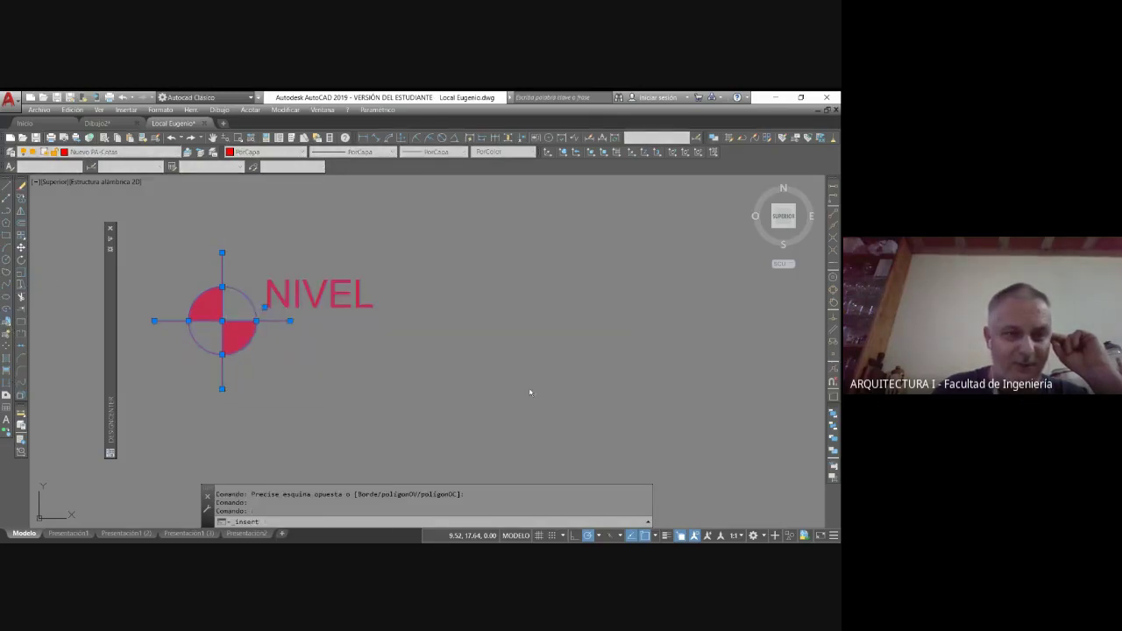
left_click(6, 335)
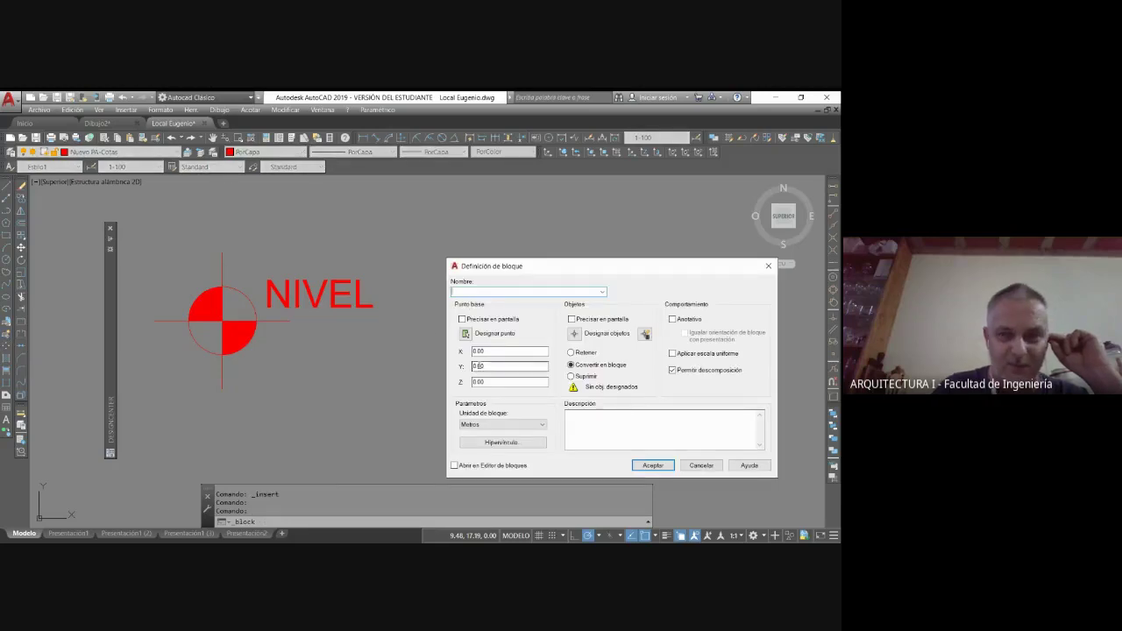
left_click(702, 465)
Step: Put the symbol and its NIVEL attribute on layer 0
left_click(395, 400)
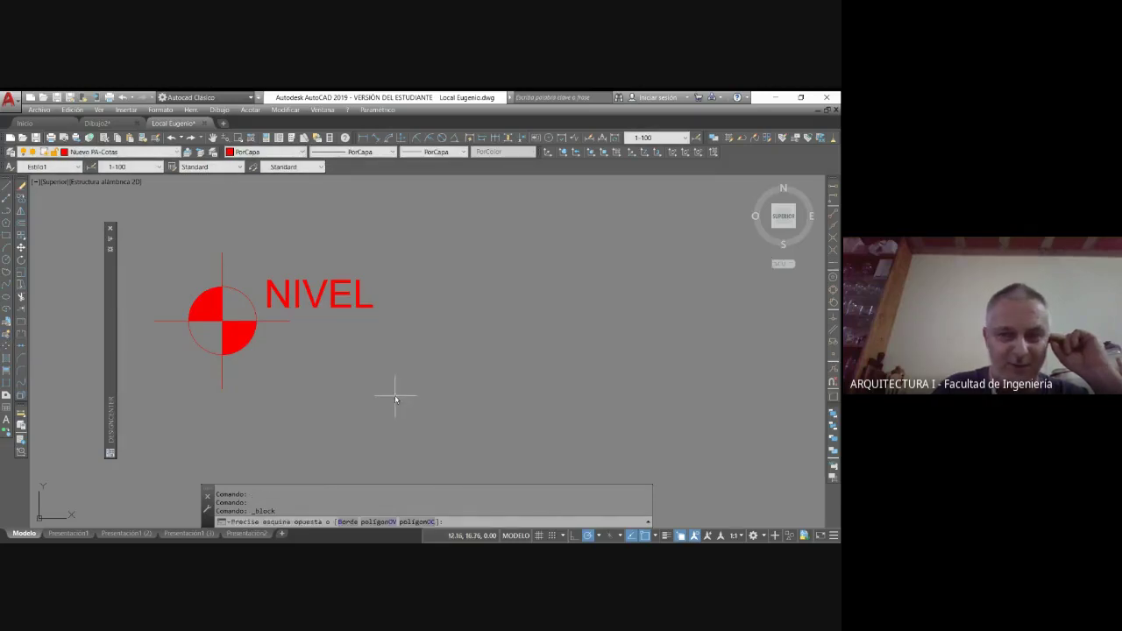
left_click(156, 238)
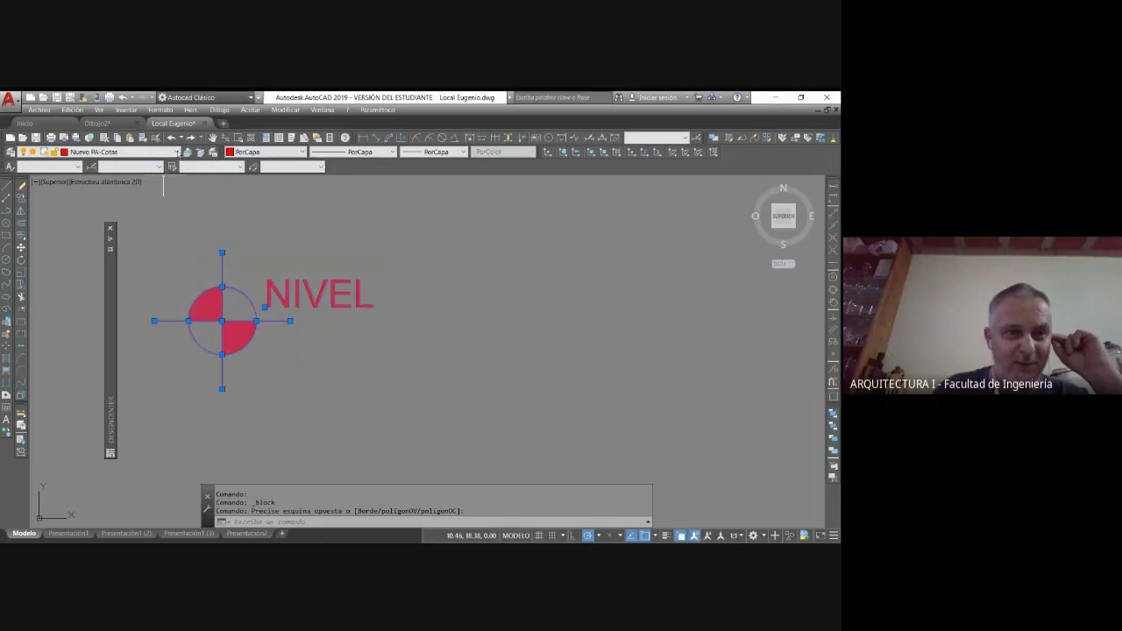
left_click(158, 162)
left_click(149, 171)
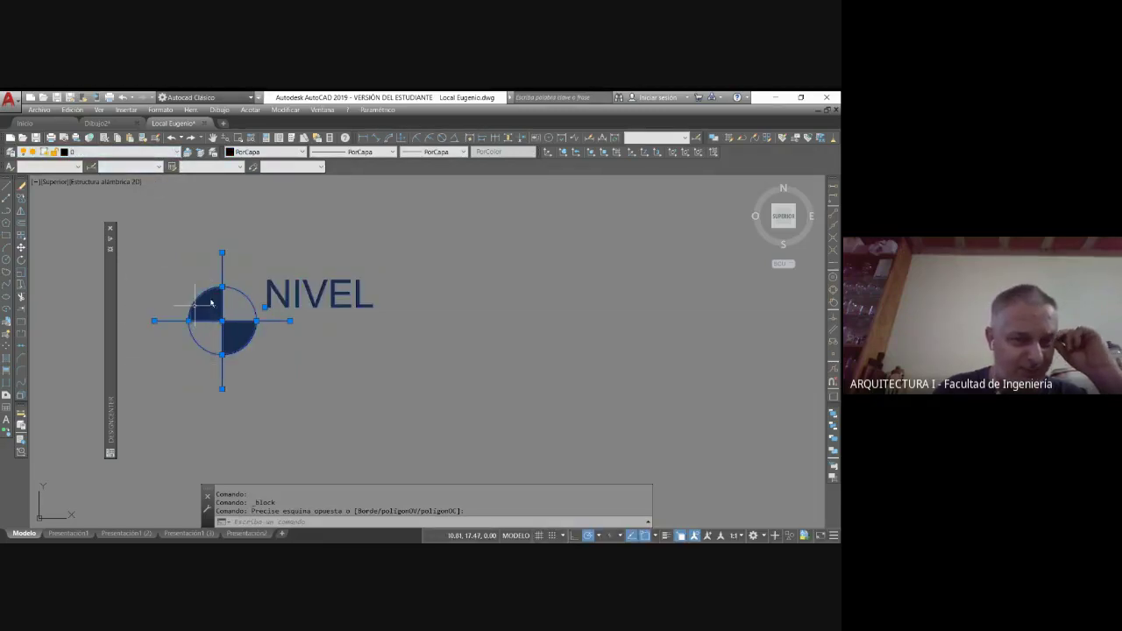
Step: Create block 'Cota de Nivel' based at the circle centre, accepting the default 0,00
left_click(7, 334)
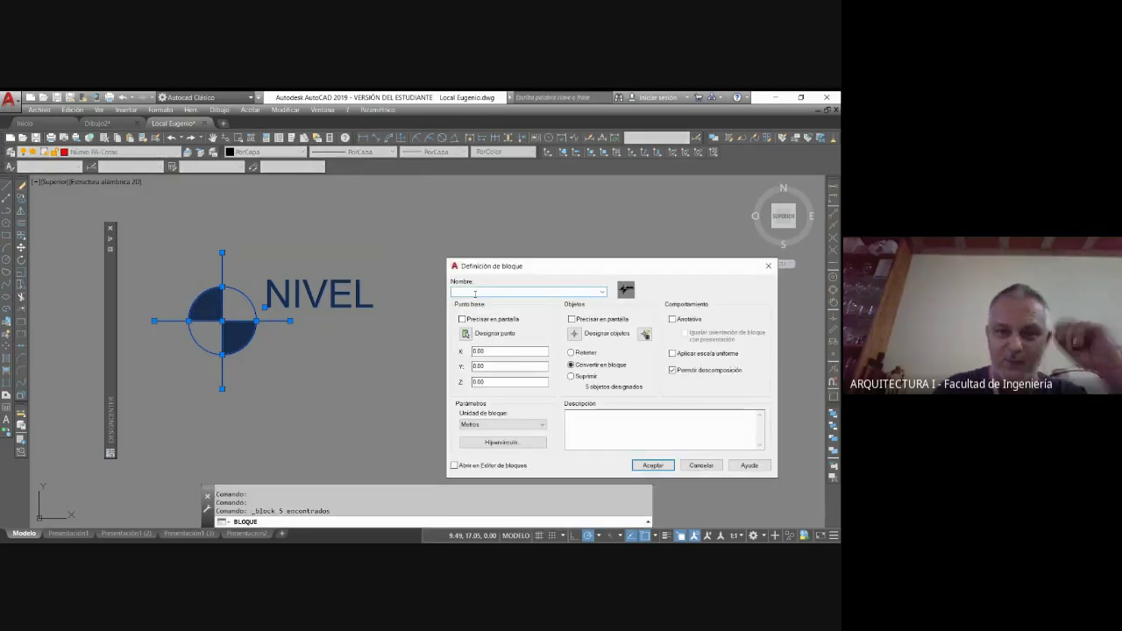
type("Cota")
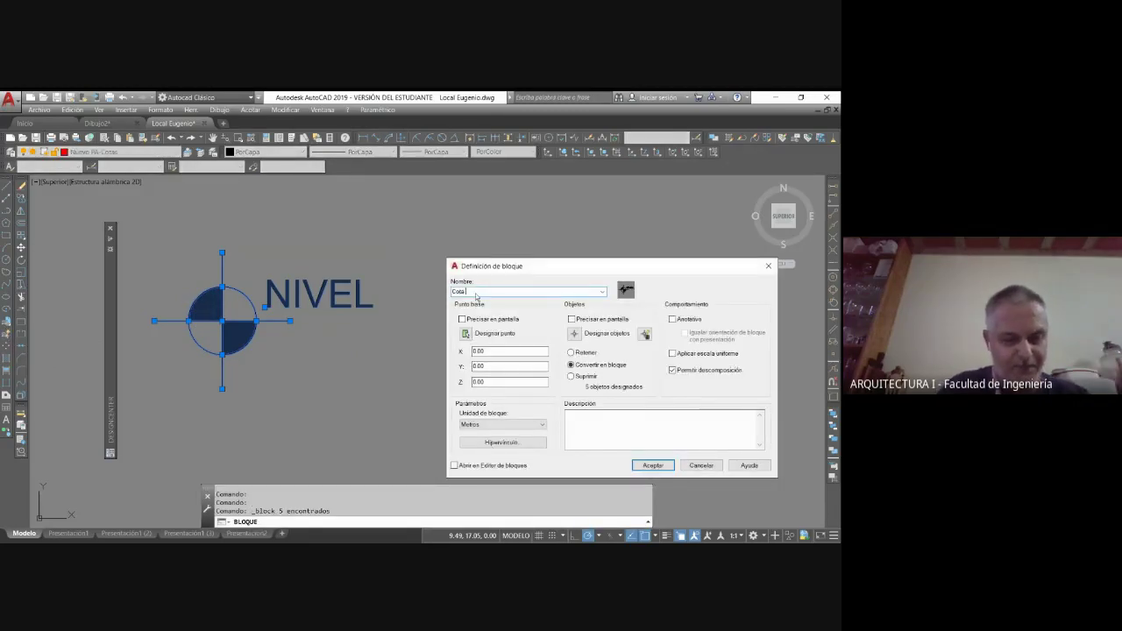
type(" de Nivel")
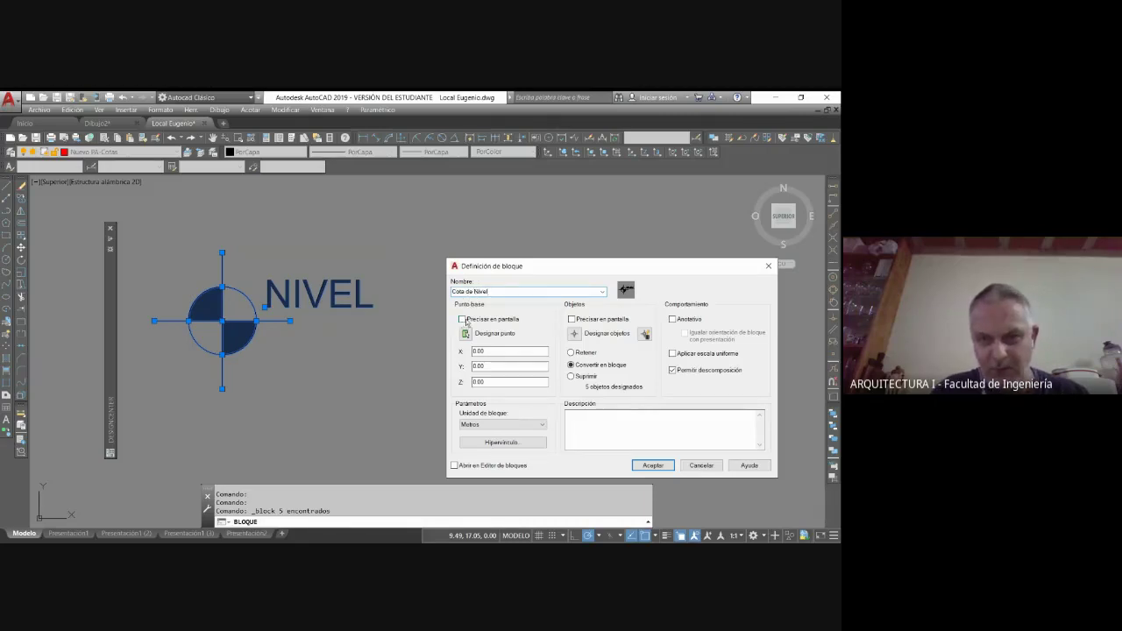
left_click(463, 319)
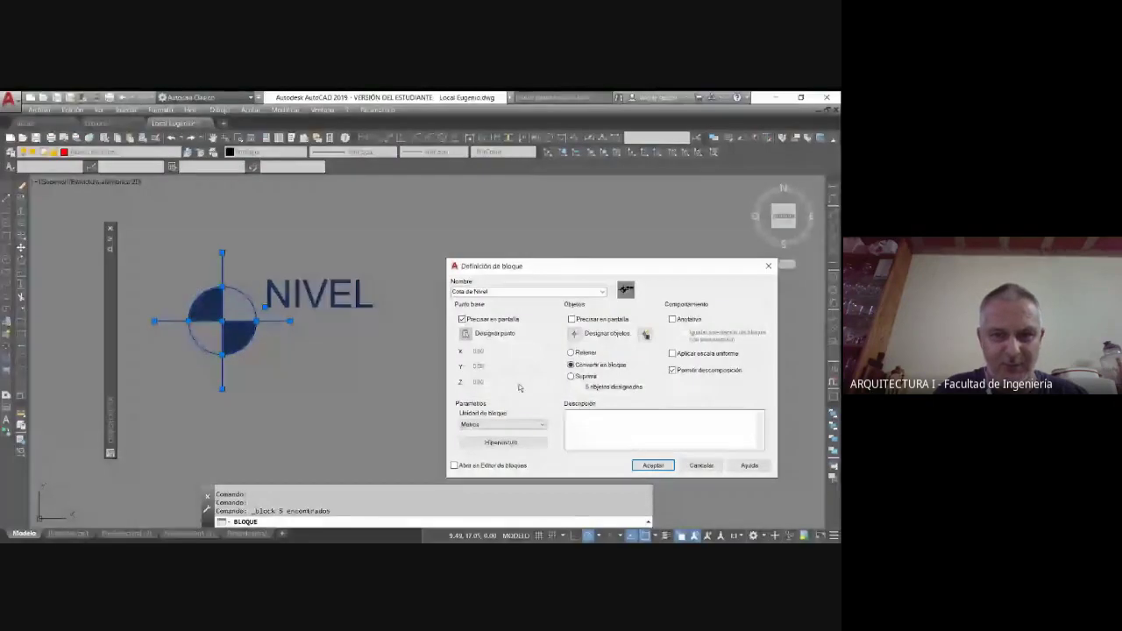
left_click(466, 333)
left_click(222, 324)
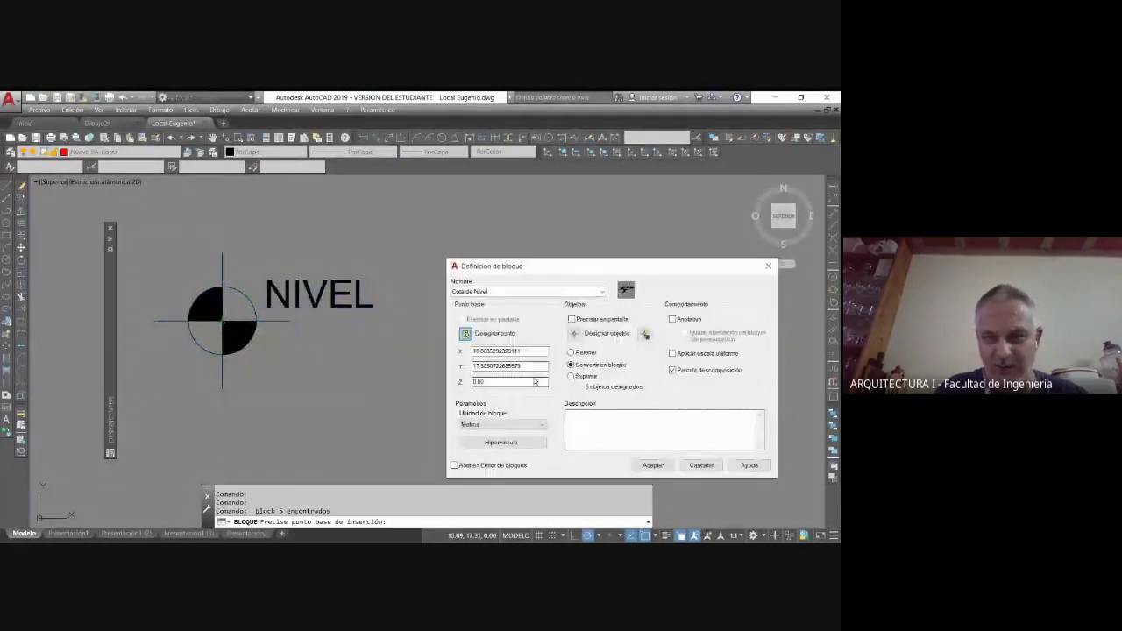
left_click(652, 465)
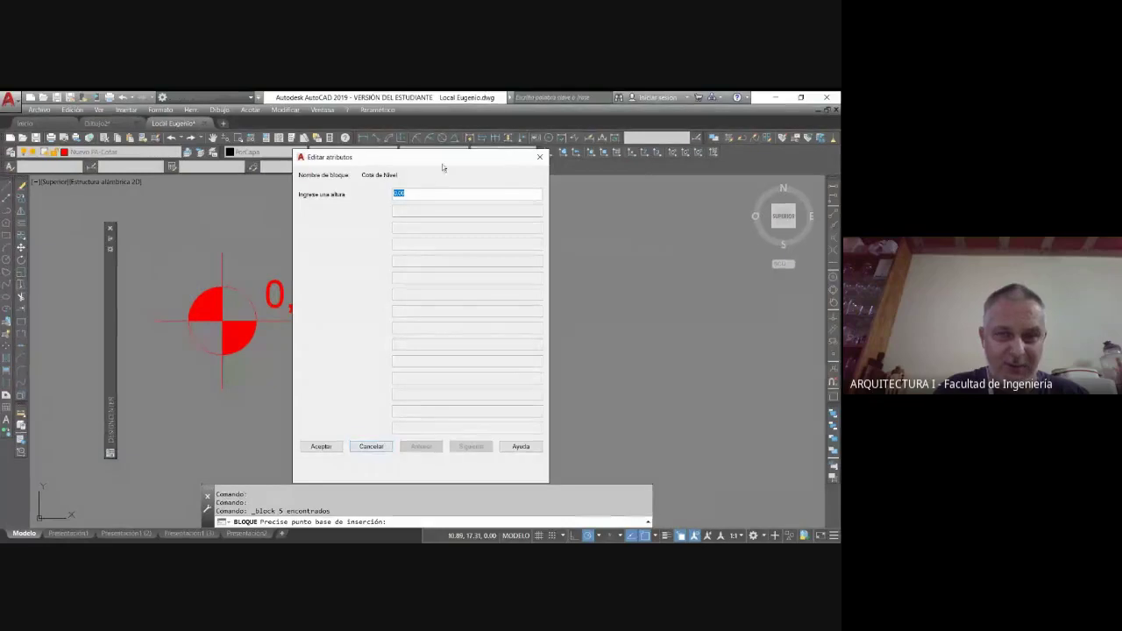
left_click(386, 445)
left_click(349, 383)
Step: Erase the red level block and make layer 0 current
left_click(181, 278)
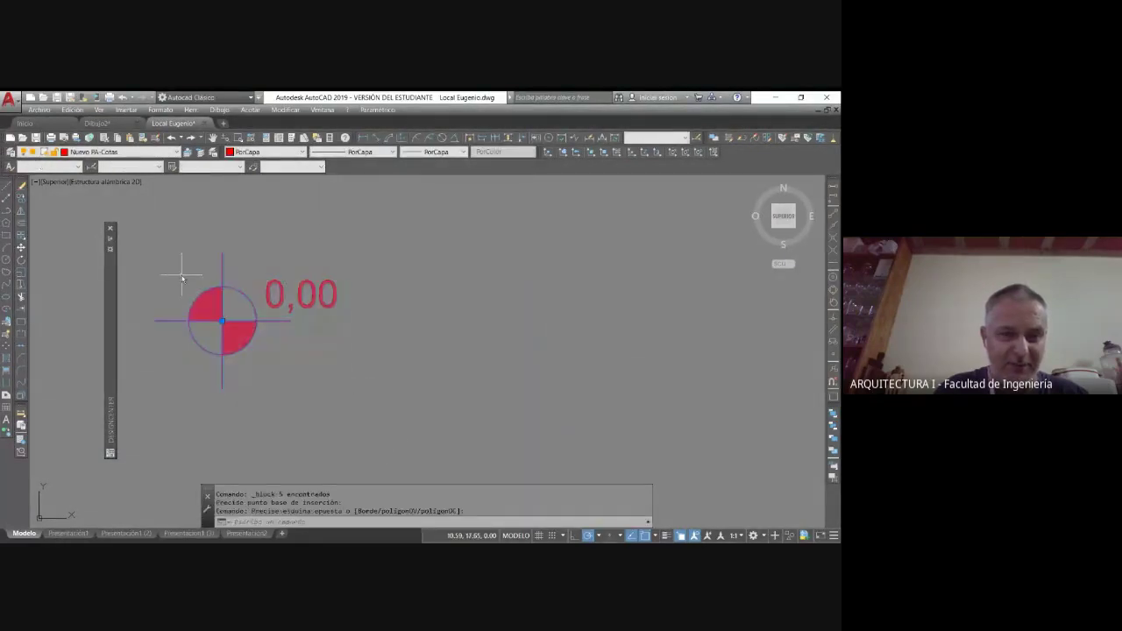
key("Delete")
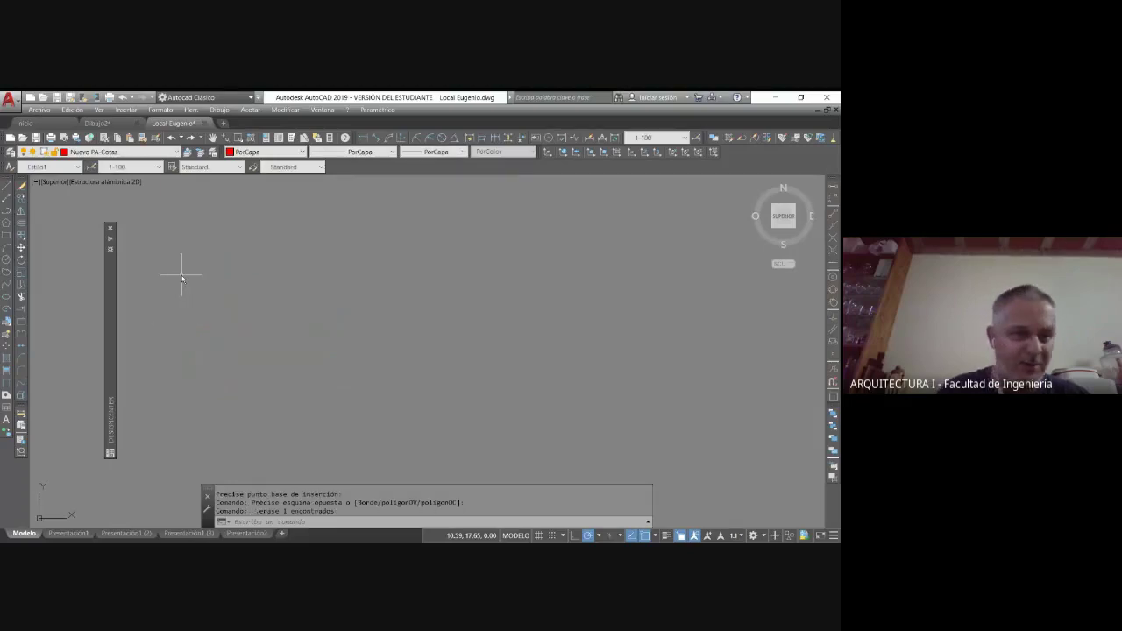
left_click(5, 325)
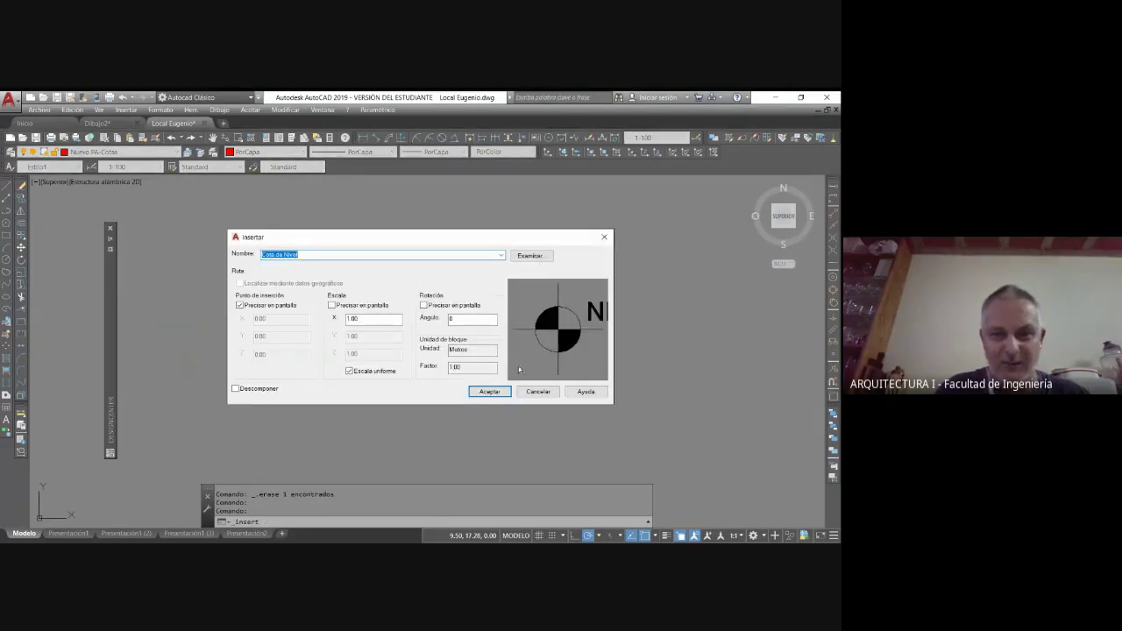
left_click(506, 391)
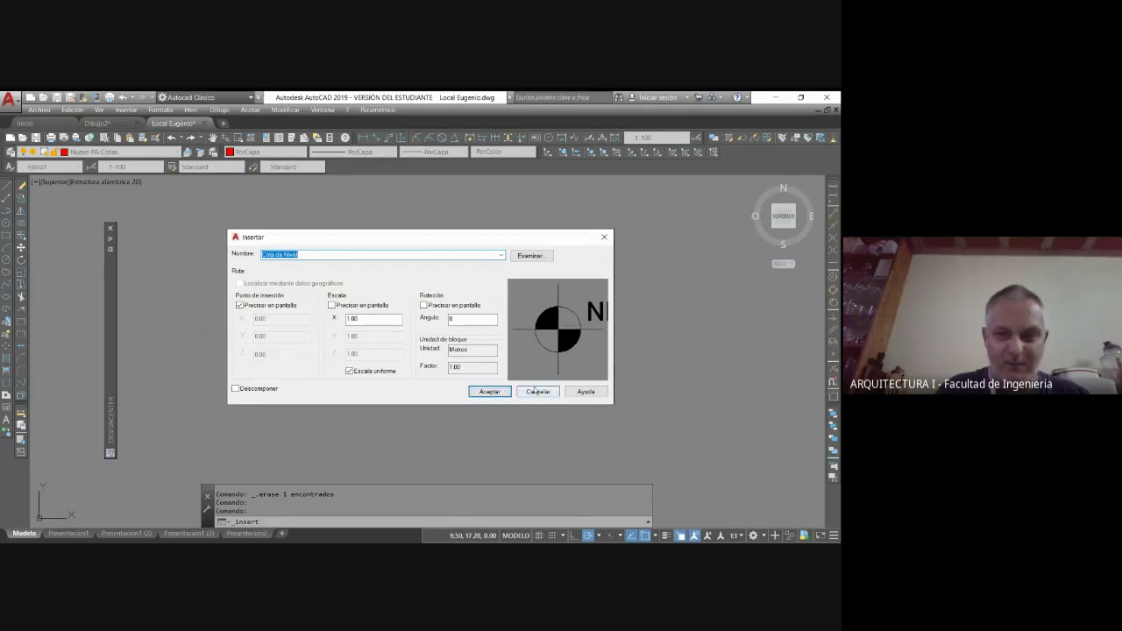
left_click(176, 152)
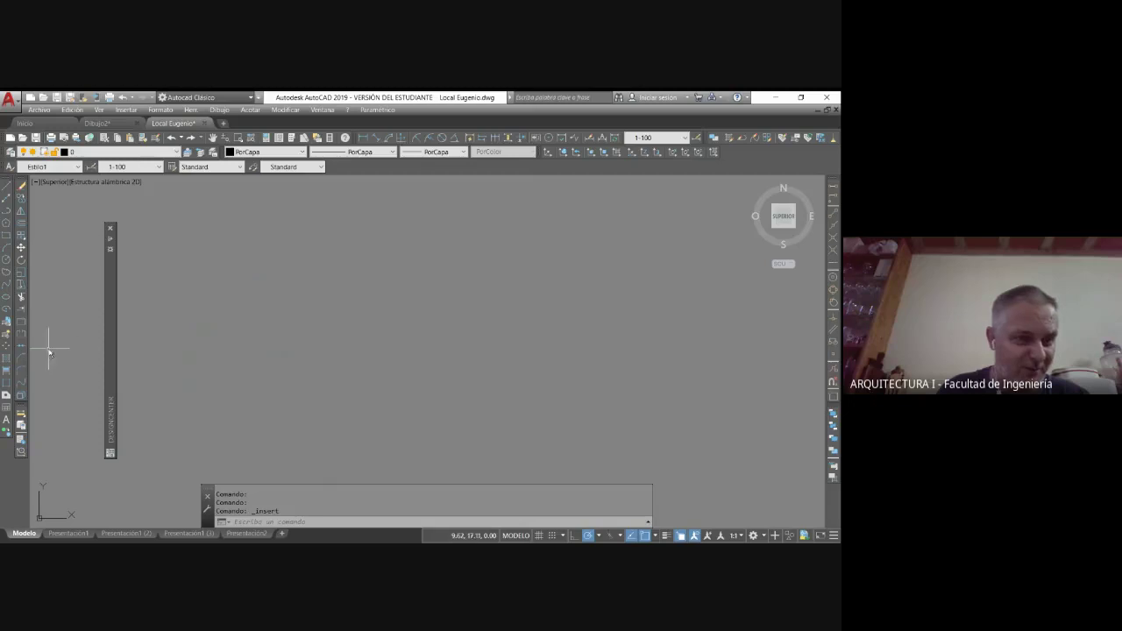
Step: Insert the Cota de Nivel block and give it the level value +0.15
left_click(8, 322)
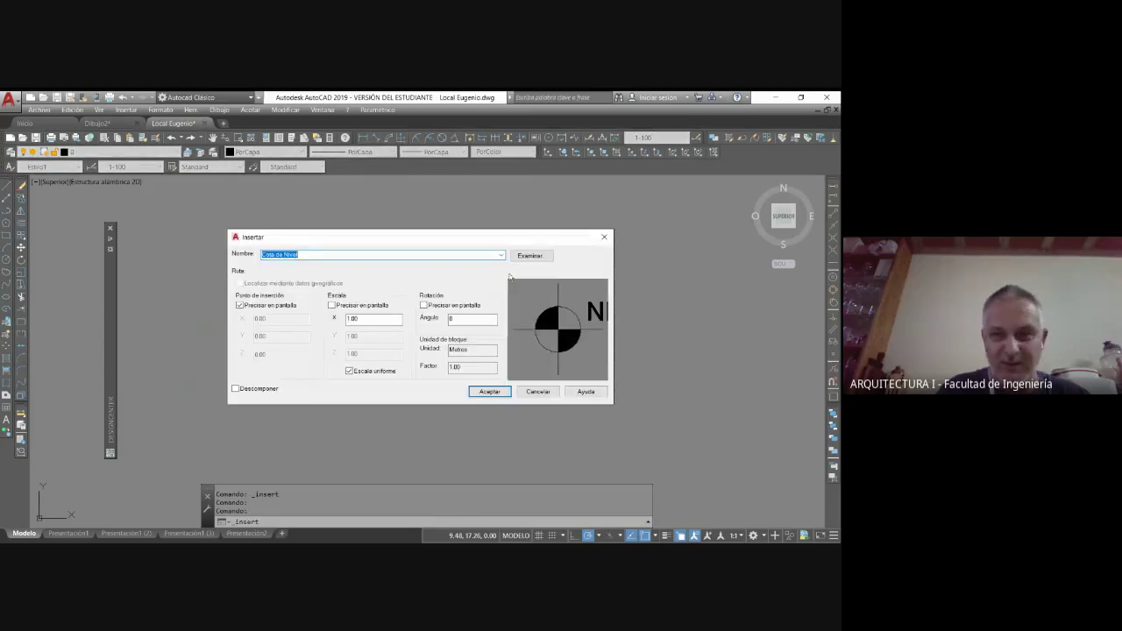
left_click(490, 391)
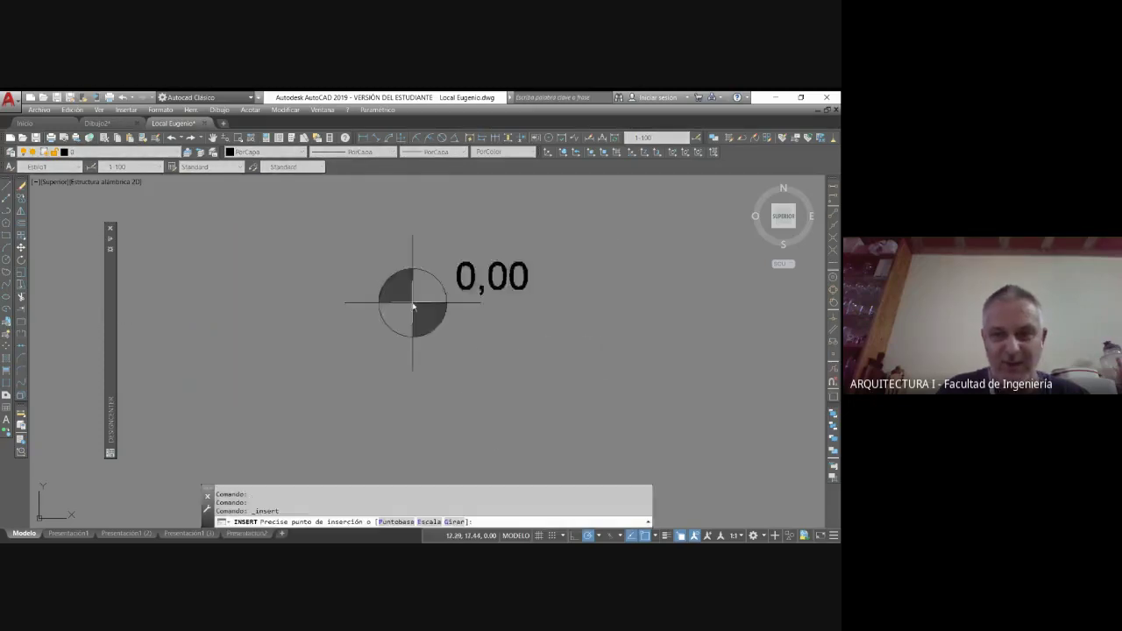
left_click(413, 305)
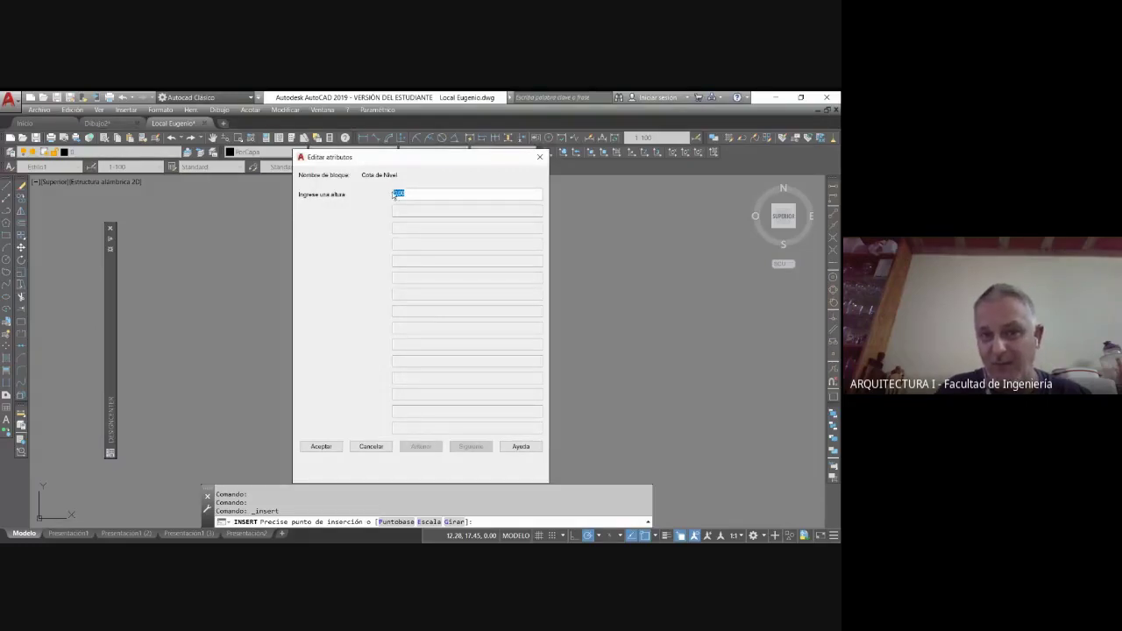
key("BackSpace")
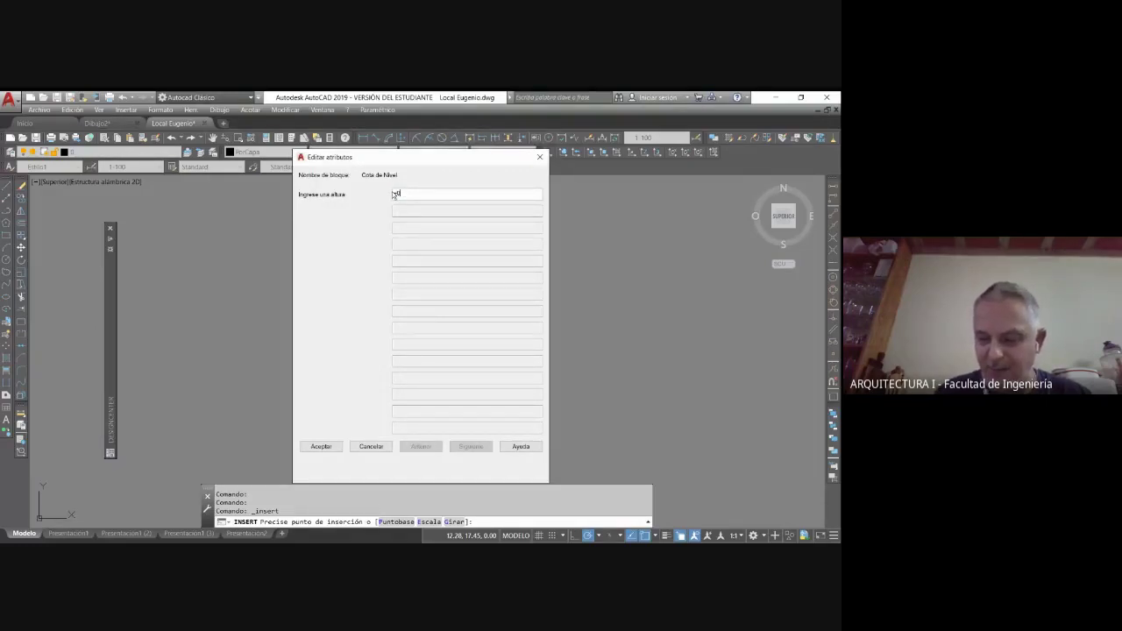
left_click(338, 447)
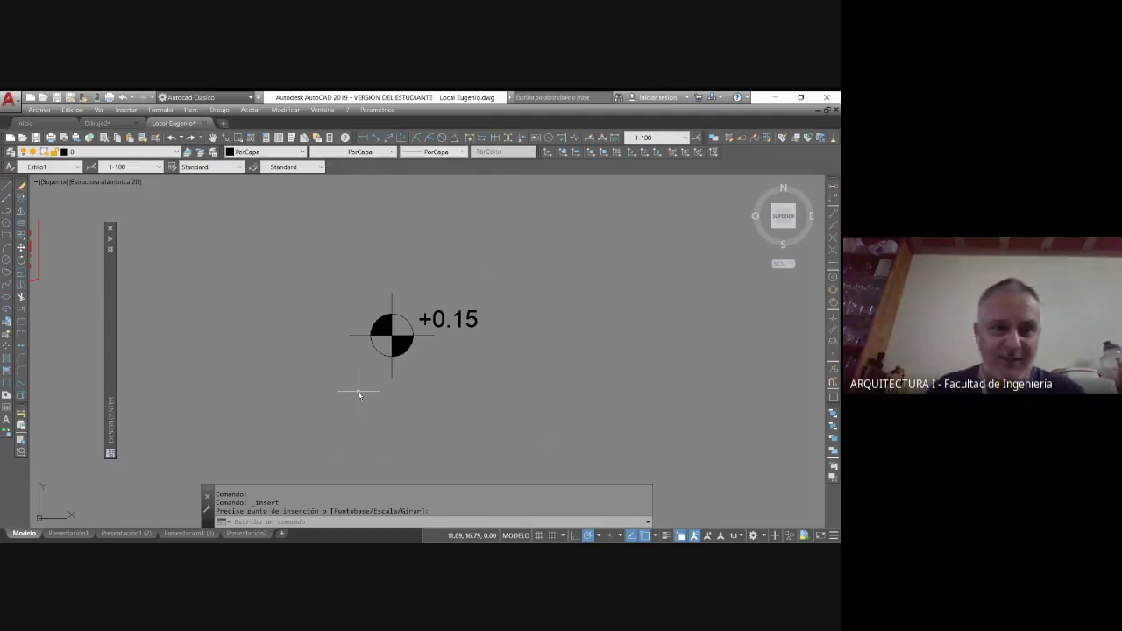
Step: Check in Properties that the +0.15 block carries its NIVEL attribute
left_click(392, 334)
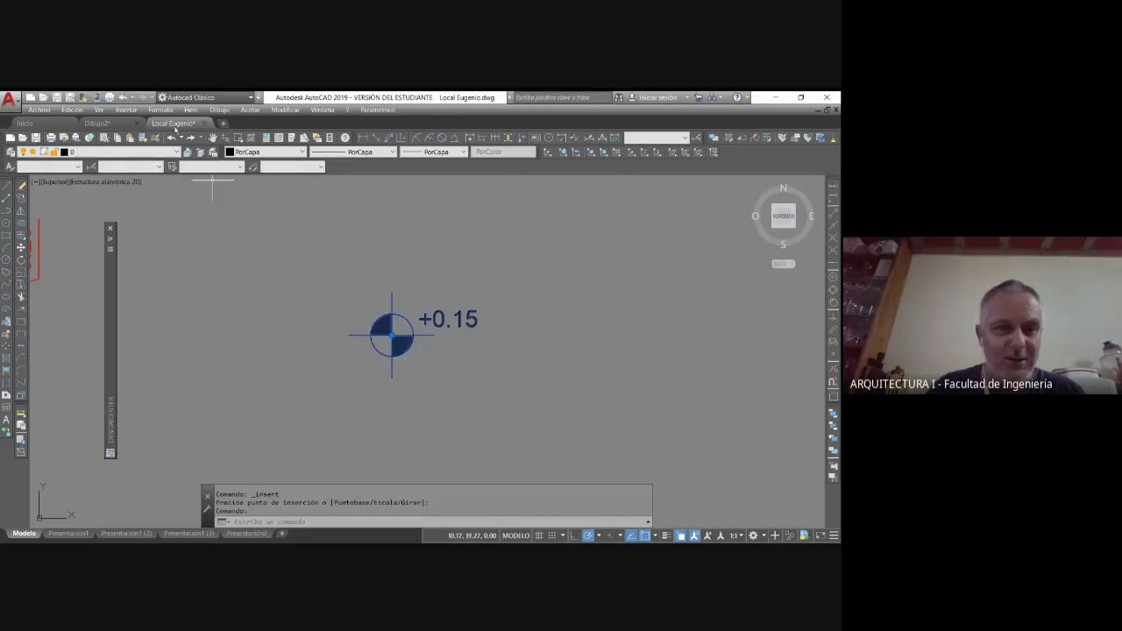
left_click(268, 139)
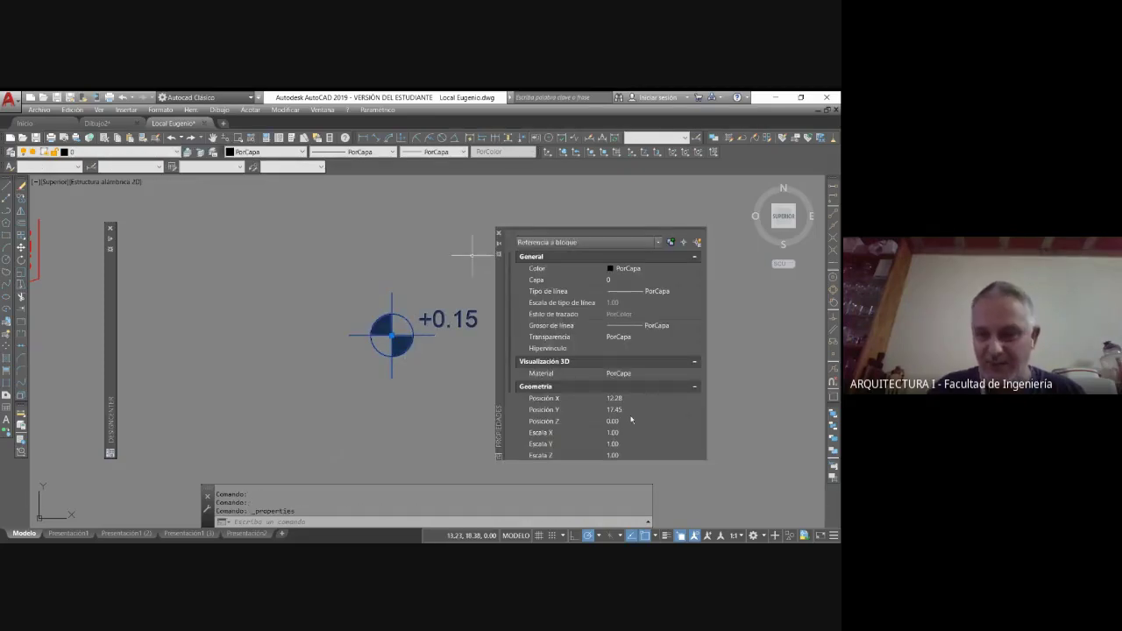
scroll(619, 396, "down", 3)
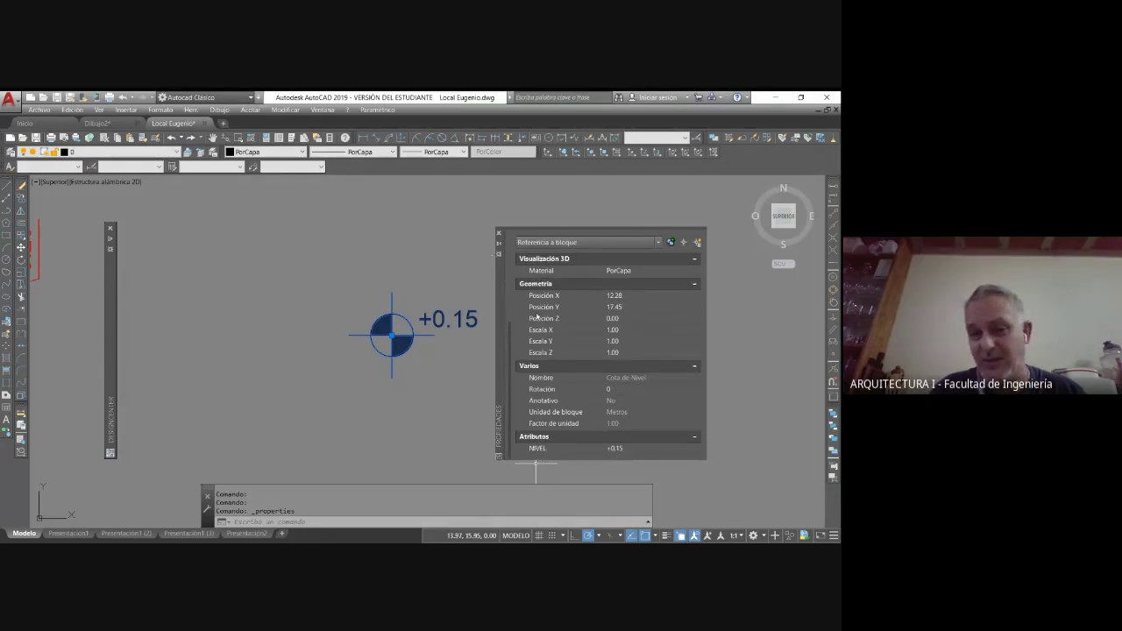
left_click(499, 235)
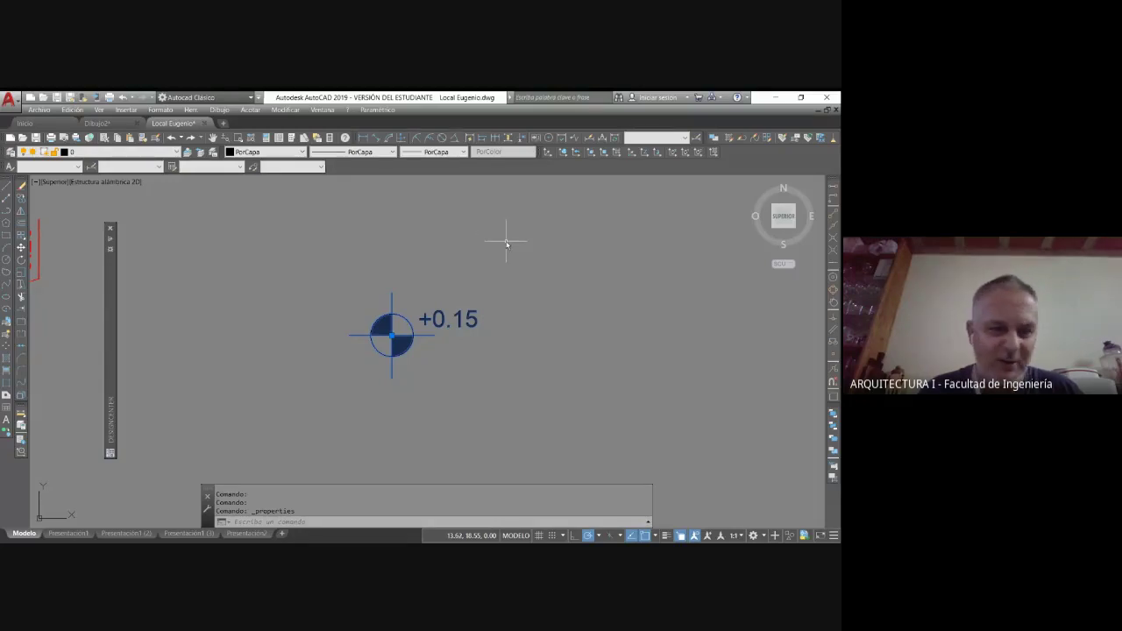
Step: Deselect the block, zoom out and switch to the Dibujo2 drawing
key("Escape")
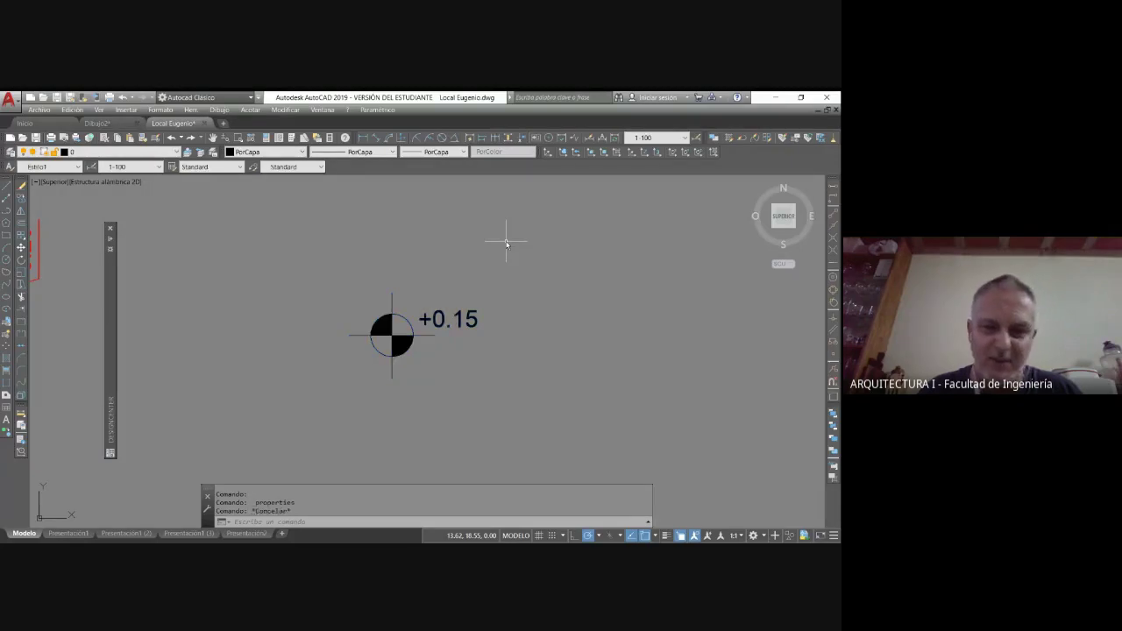
scroll(333, 369, "down", 5)
scroll(331, 360, "down", 2)
scroll(331, 358, "down", 2)
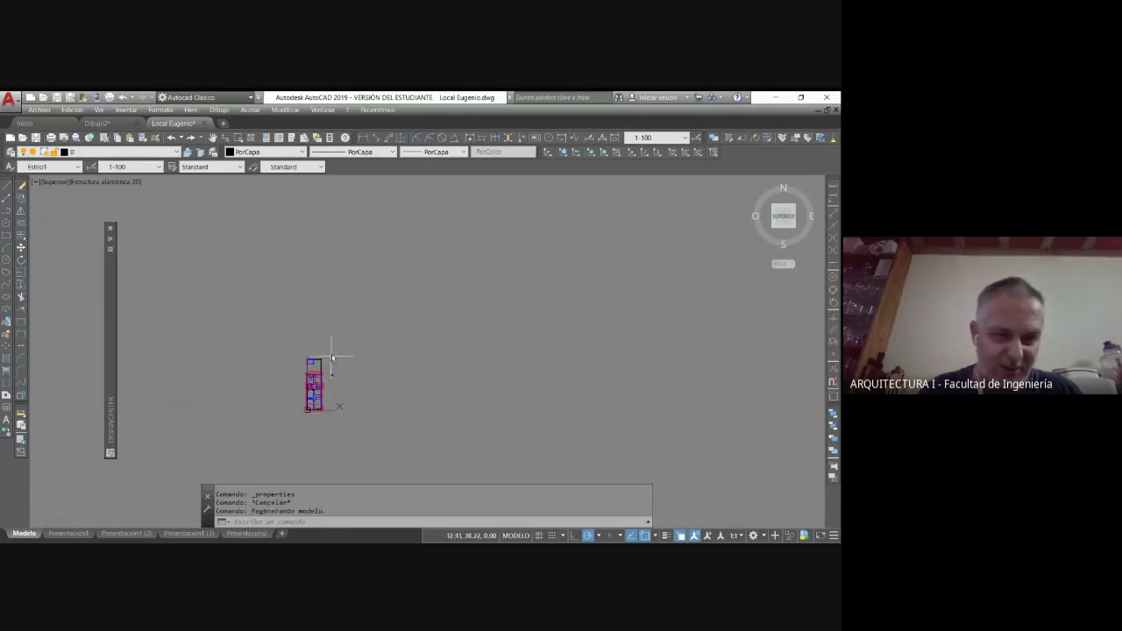
scroll(331, 358, "up", 5)
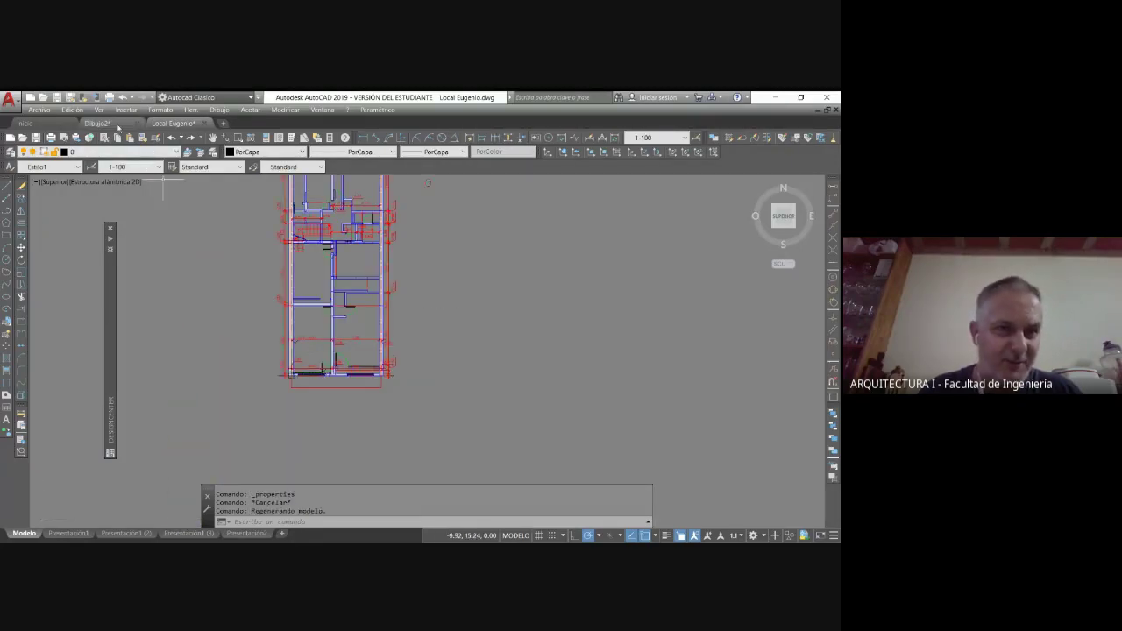
left_click(96, 123)
scroll(266, 307, "down", 4)
scroll(266, 318, "up", 4)
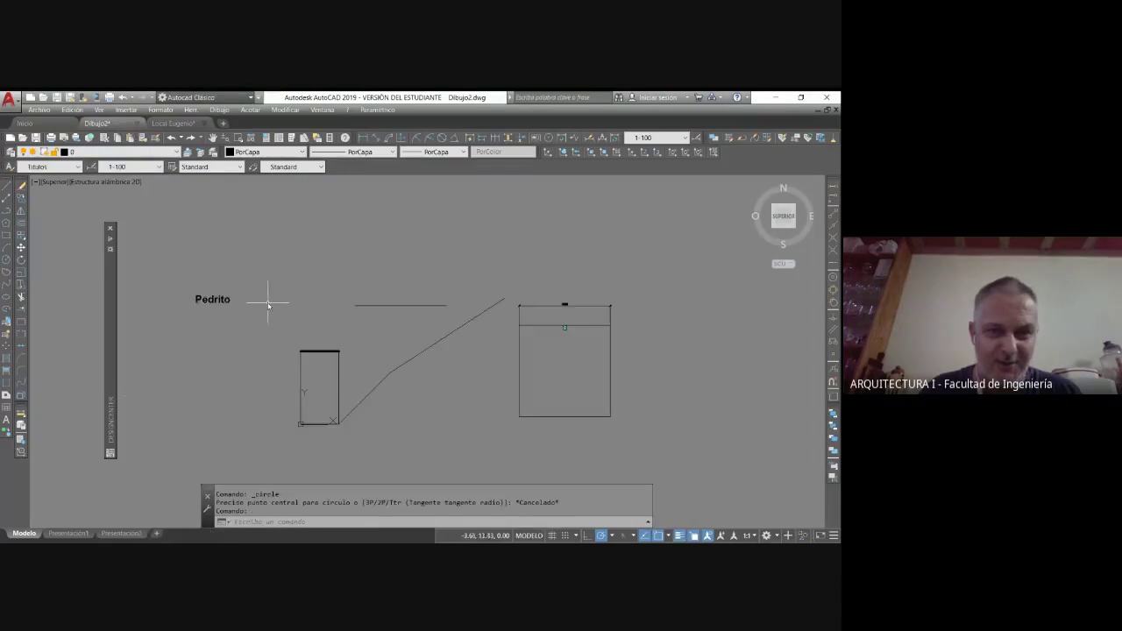
left_click(288, 446)
left_click(628, 250)
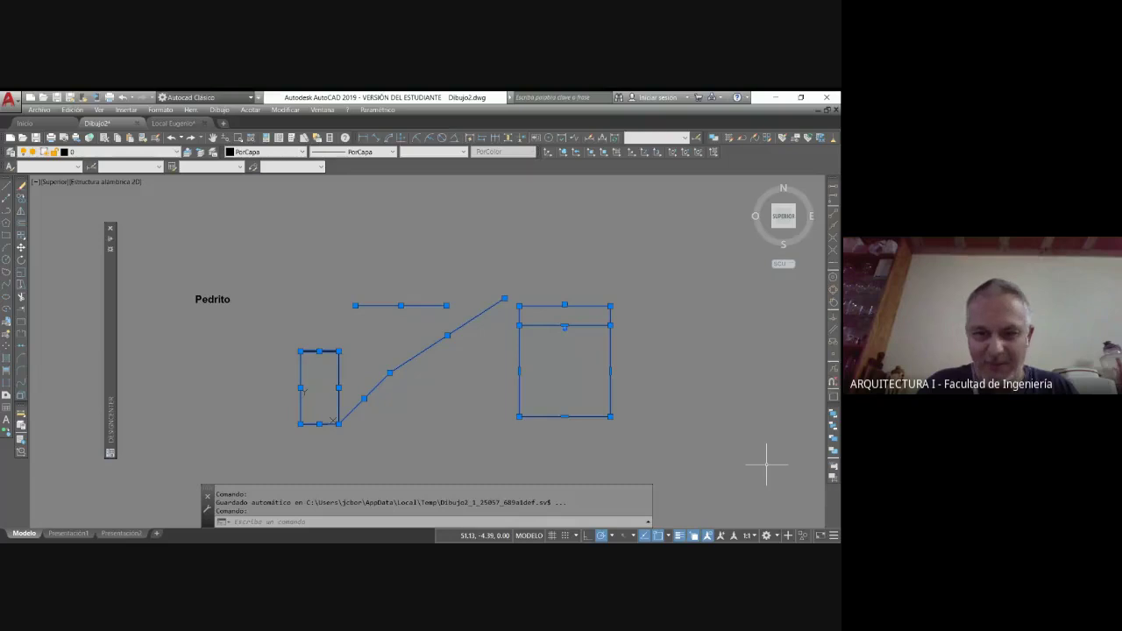
key("Escape")
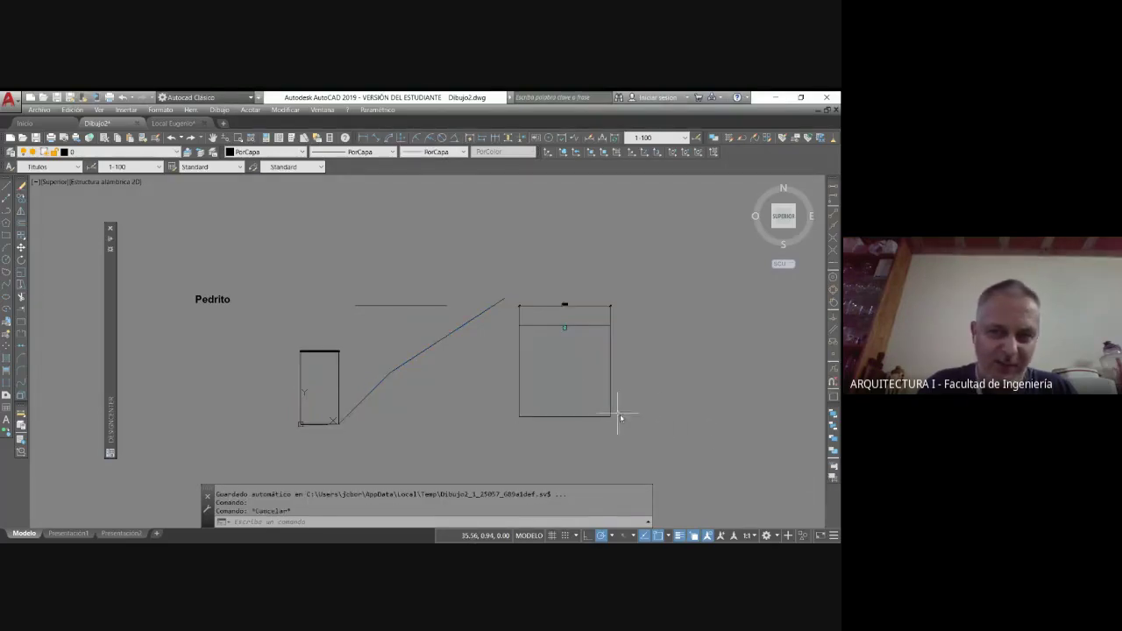
scroll(577, 326, "up", 5)
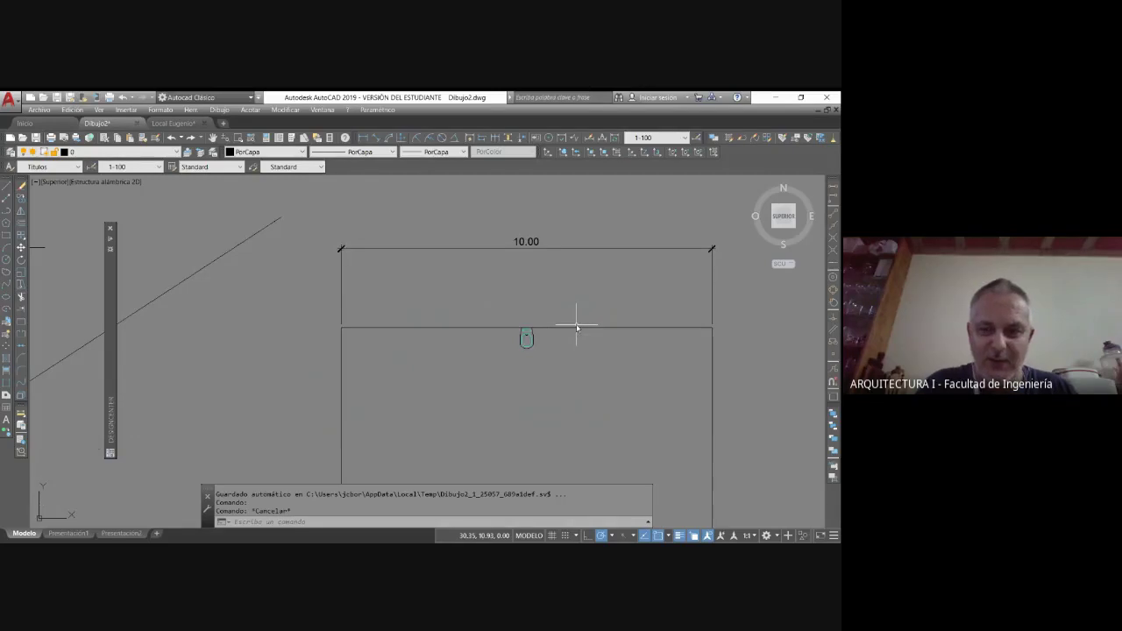
scroll(576, 327, "down", 4)
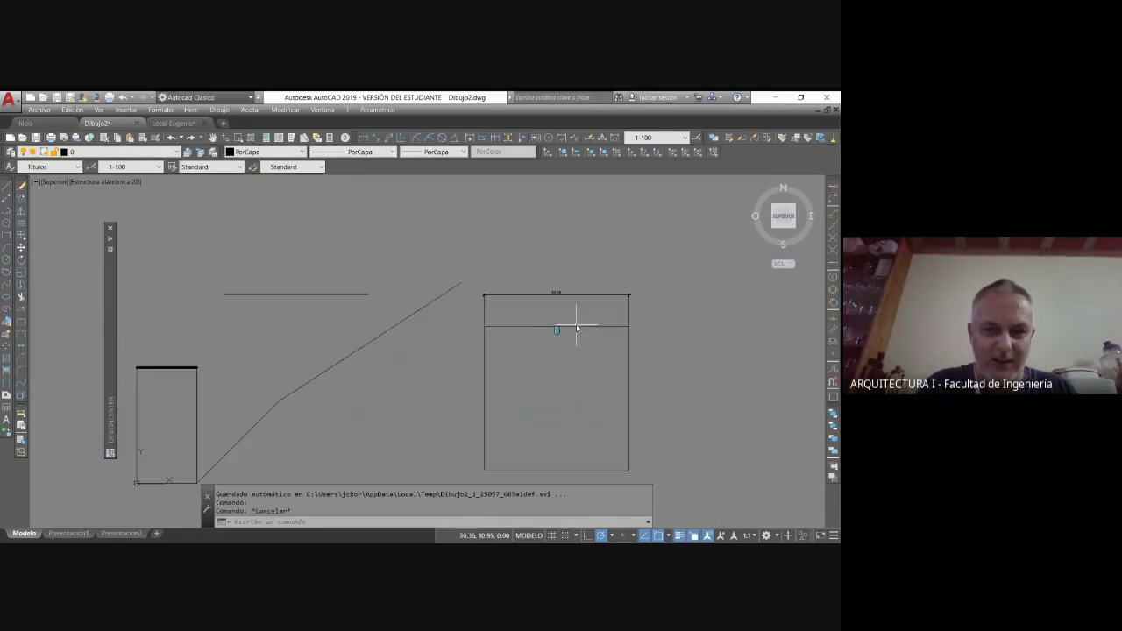
Step: Move the short horizontal line from its left end into the square
left_click(501, 325)
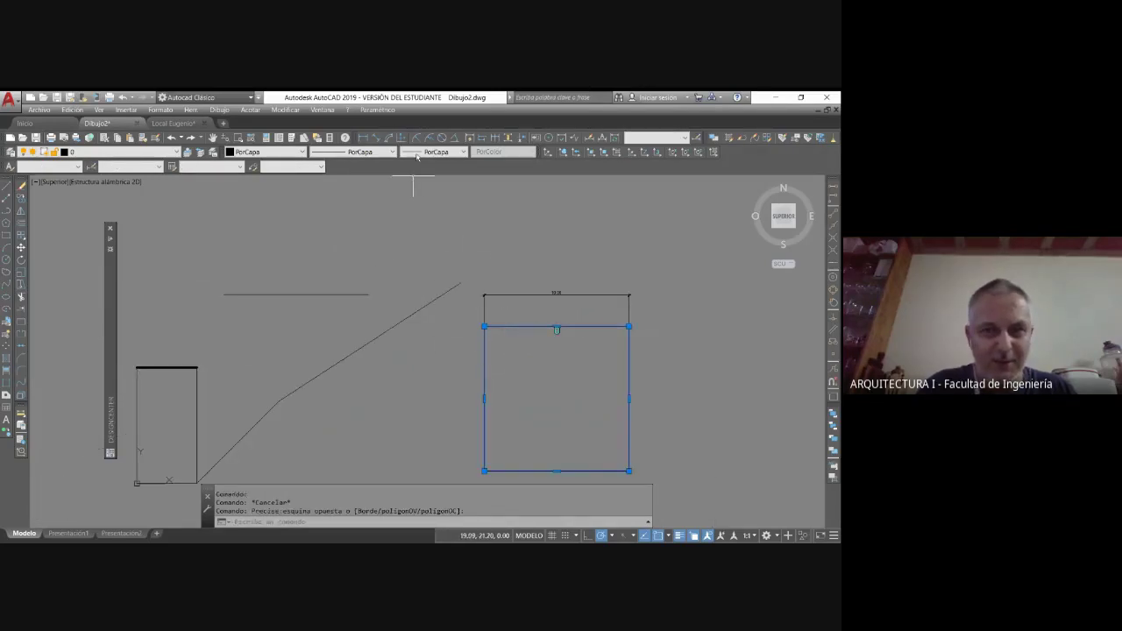
right_click(438, 295)
left_click(385, 320)
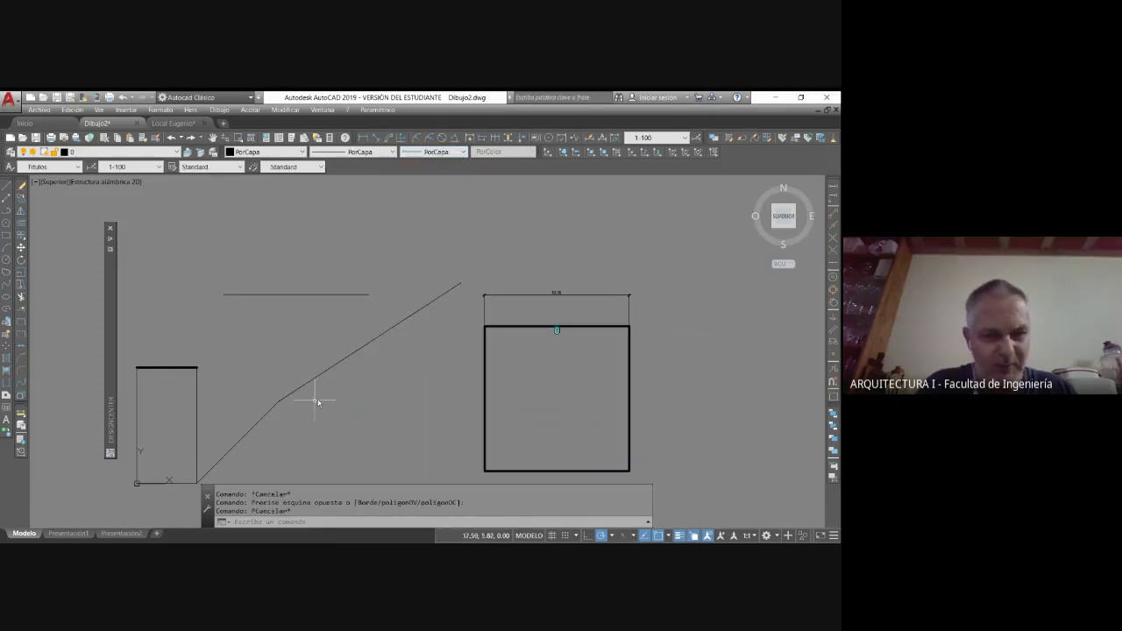
left_click(269, 294)
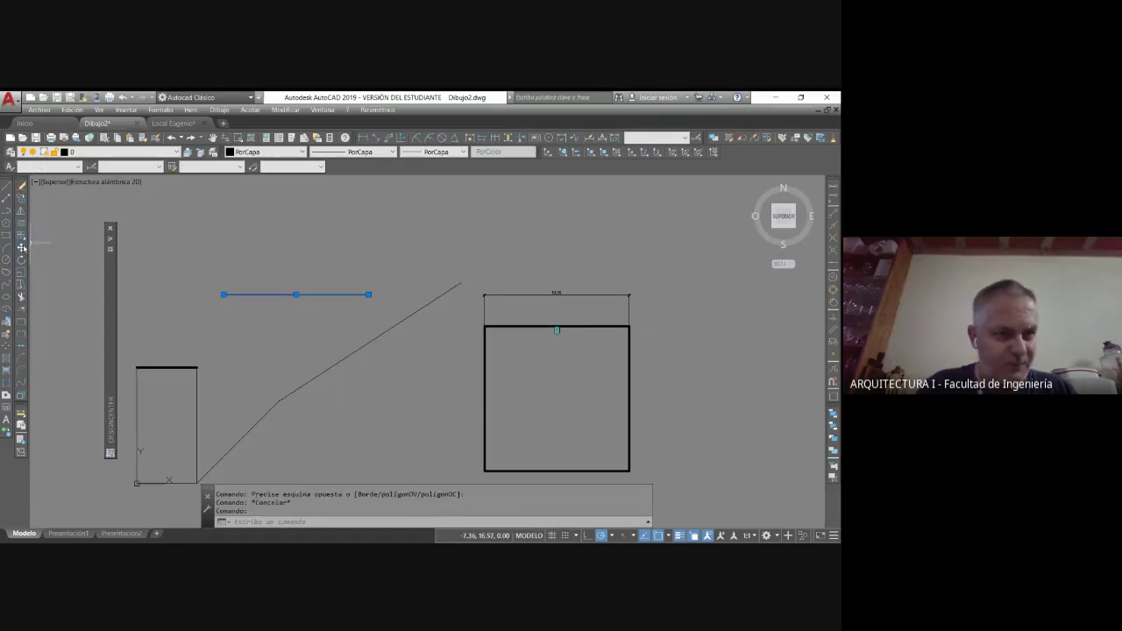
left_click(21, 248)
left_click(221, 294)
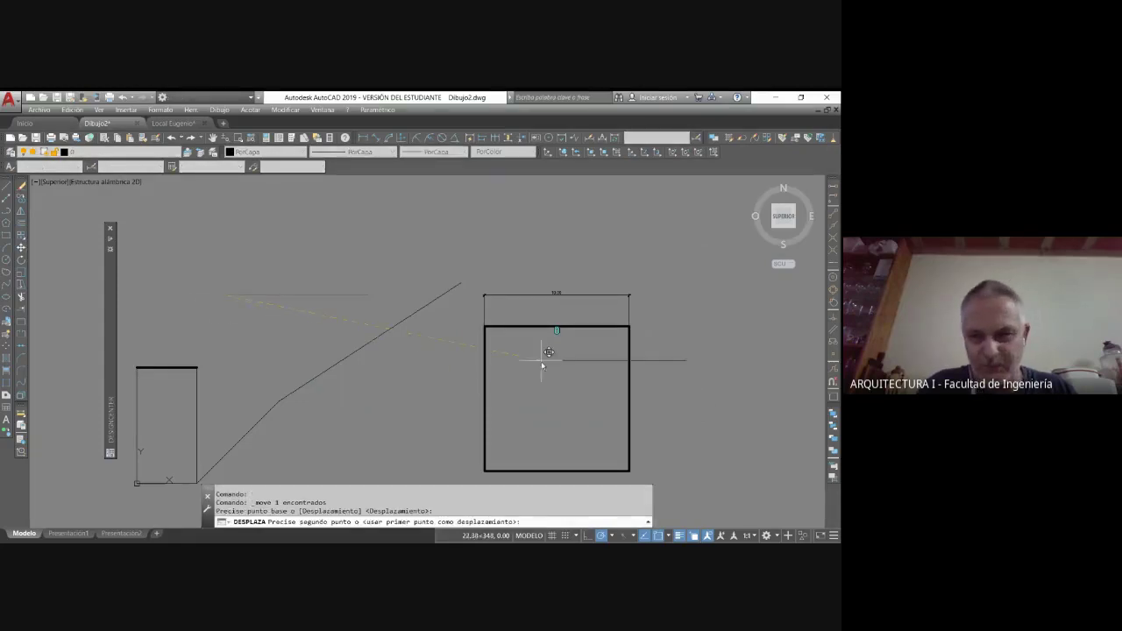
left_click(537, 347)
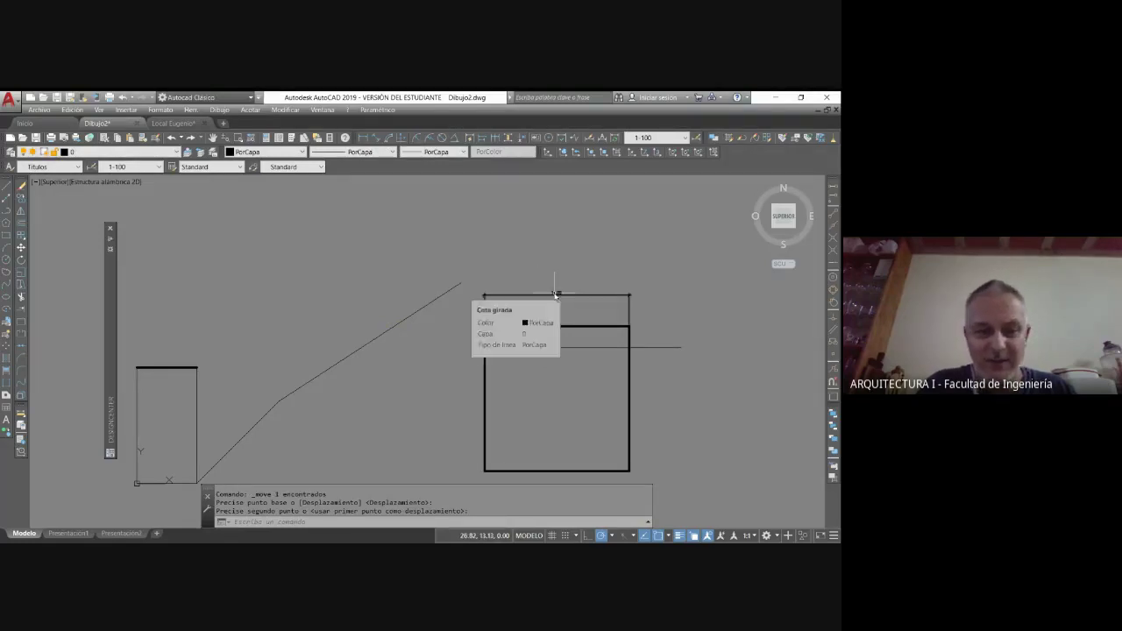
Step: On Presentación1, stretch the viewport's top-left and bottom-right corners outward, then return to Modelo
left_click(68, 534)
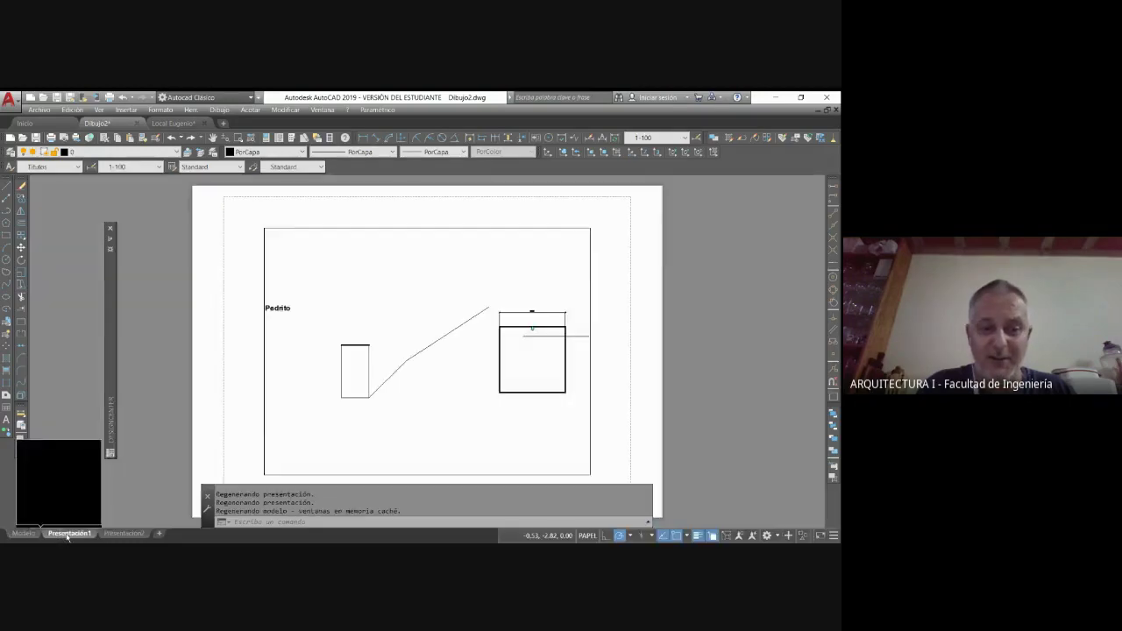
scroll(227, 351, "down", 4)
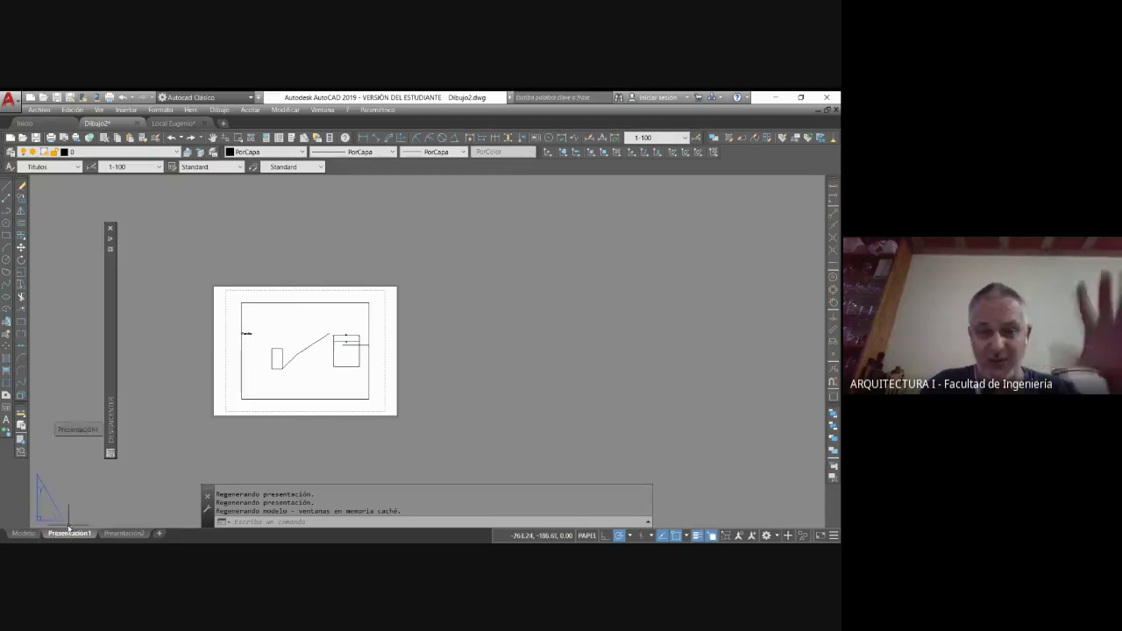
scroll(201, 366, "up", 2)
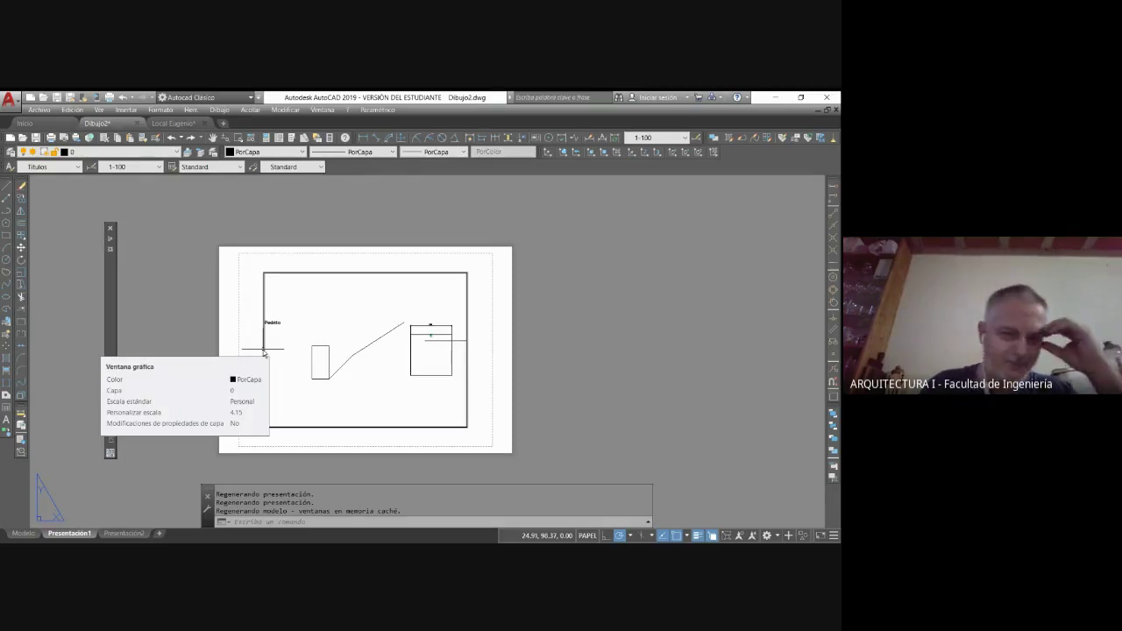
left_click(263, 352)
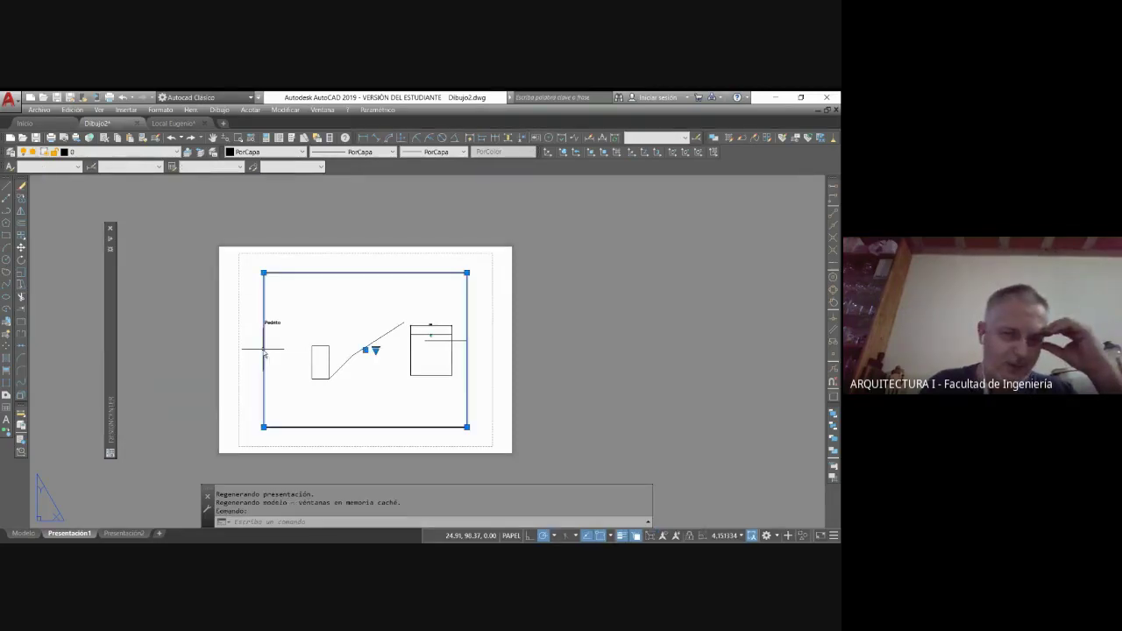
left_click(263, 272)
left_click(252, 260)
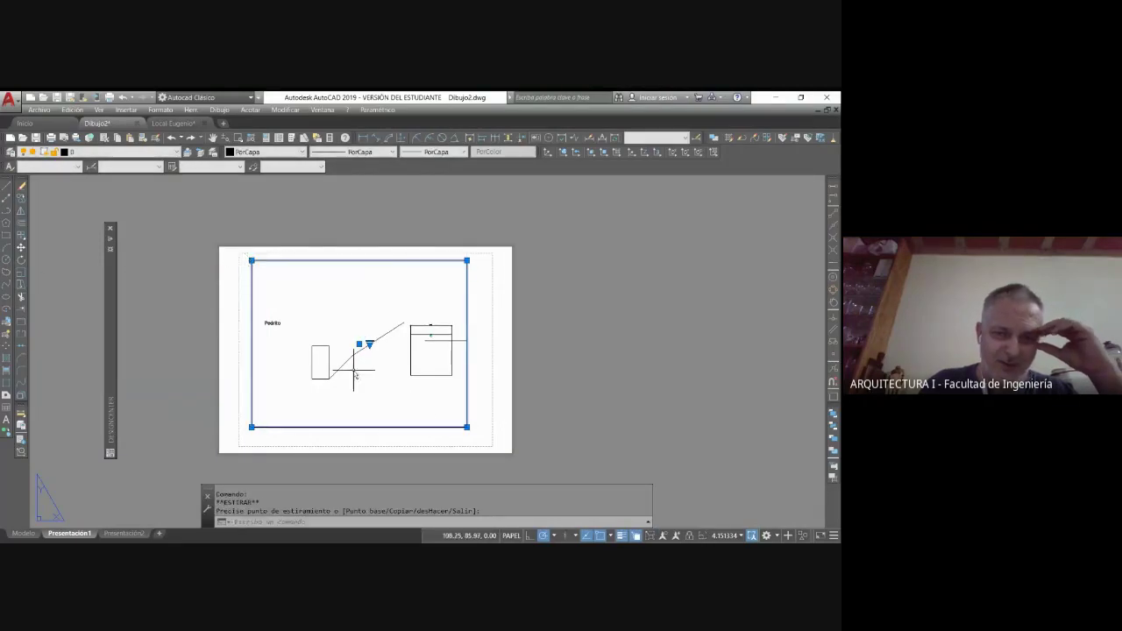
left_click(475, 435)
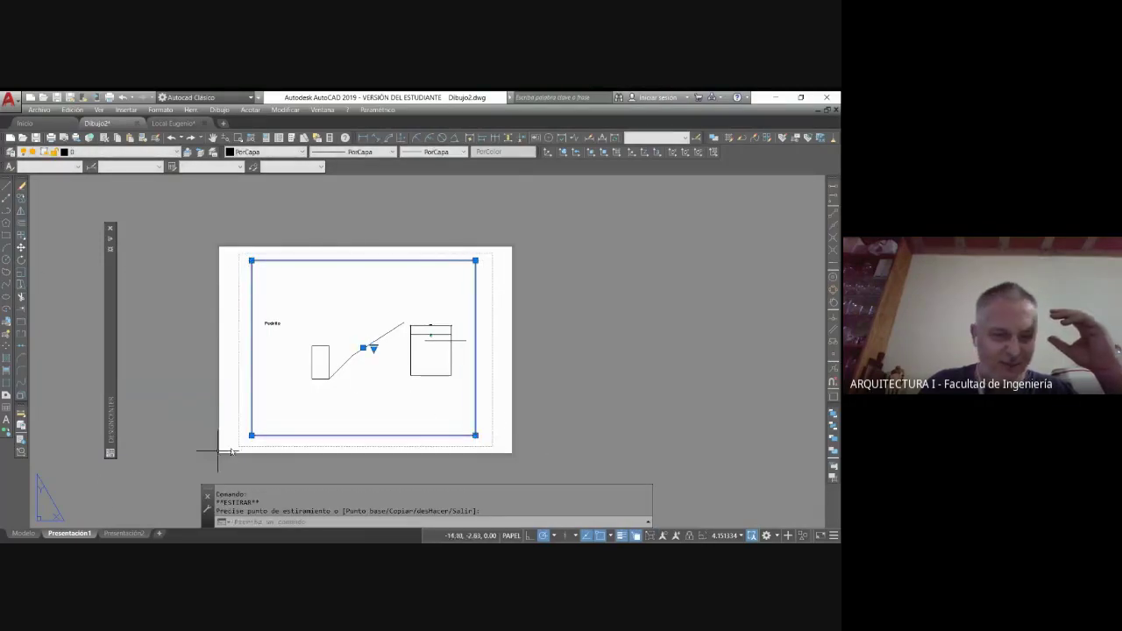
left_click(22, 534)
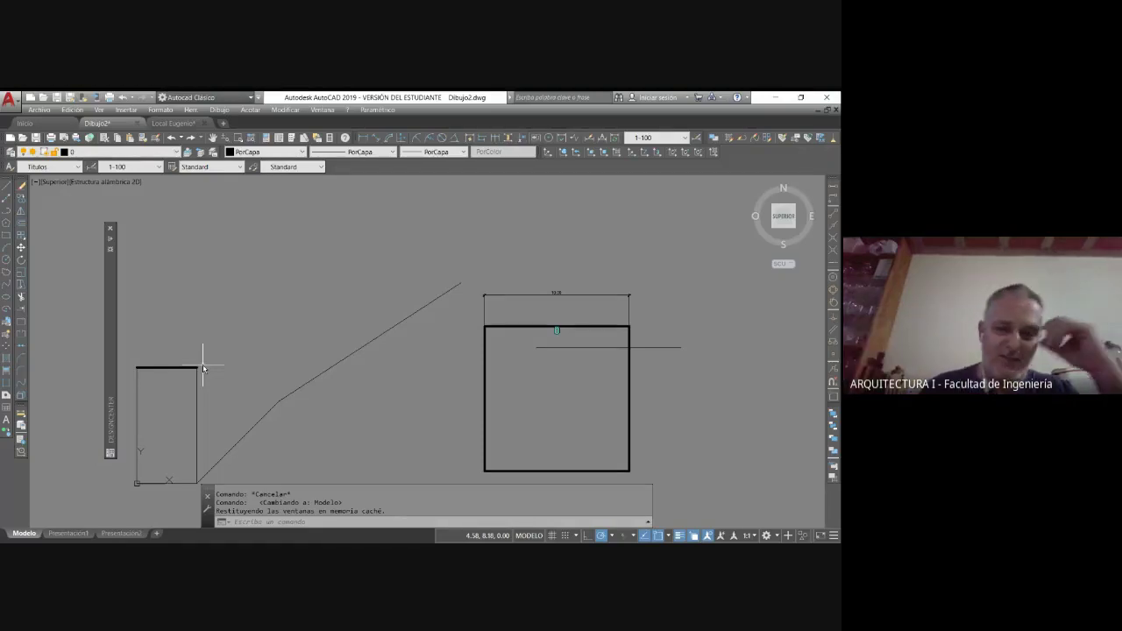
Step: Window-select the square and lines in model space
scroll(331, 298, "down", 2)
left_click(528, 413)
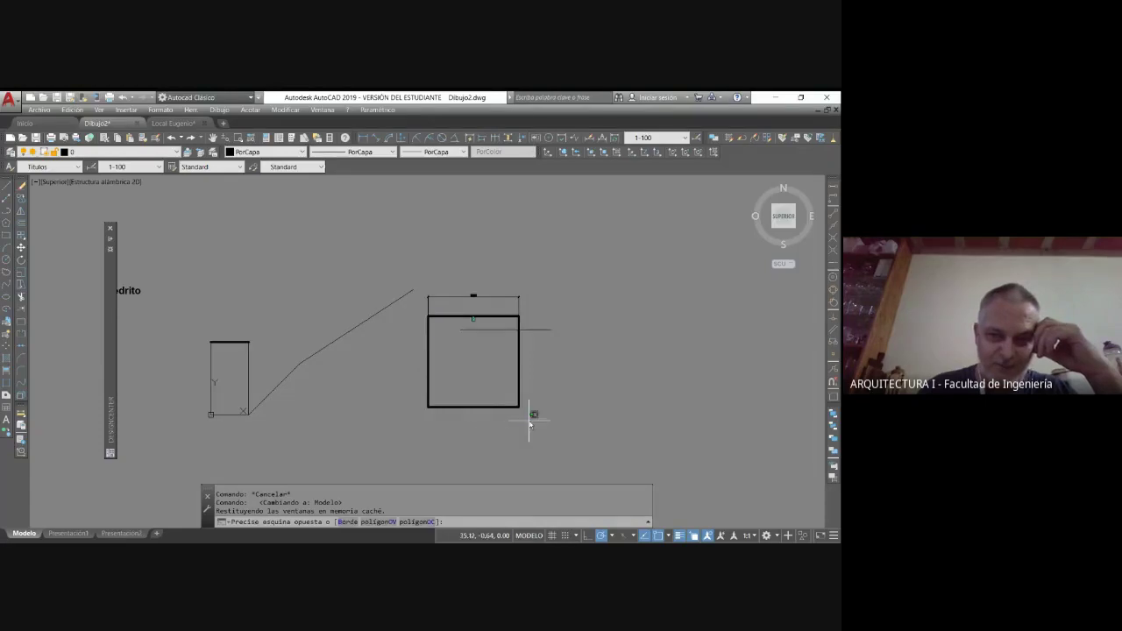
left_click(413, 267)
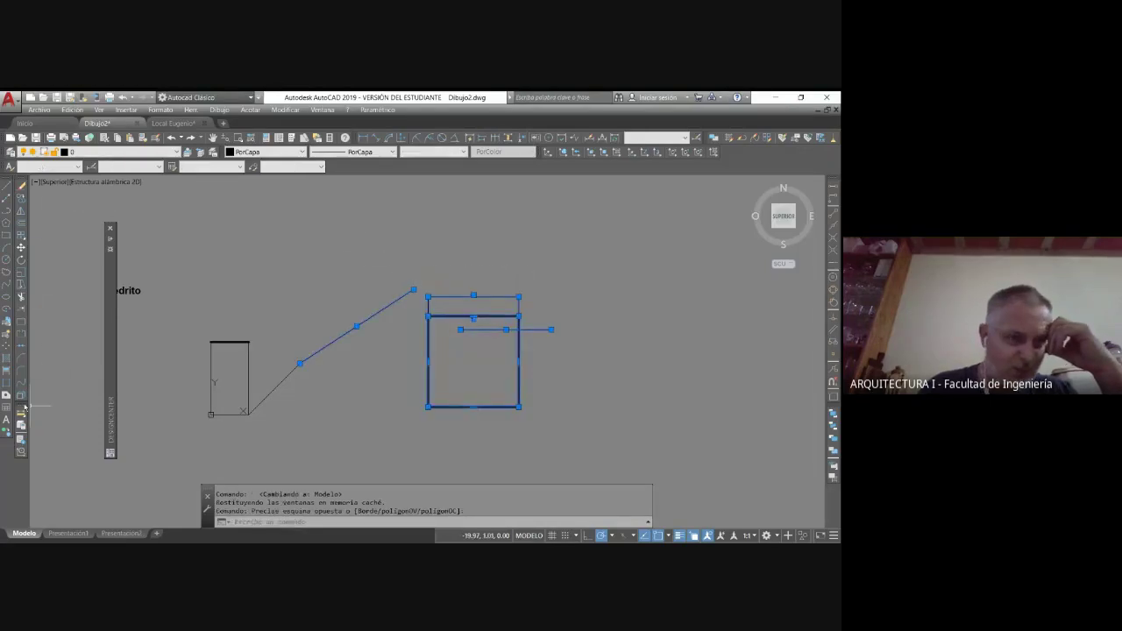
Step: In the plot settings, turn off Escala hasta ajustar and set 10 mm = 1 unit
left_click(39, 110)
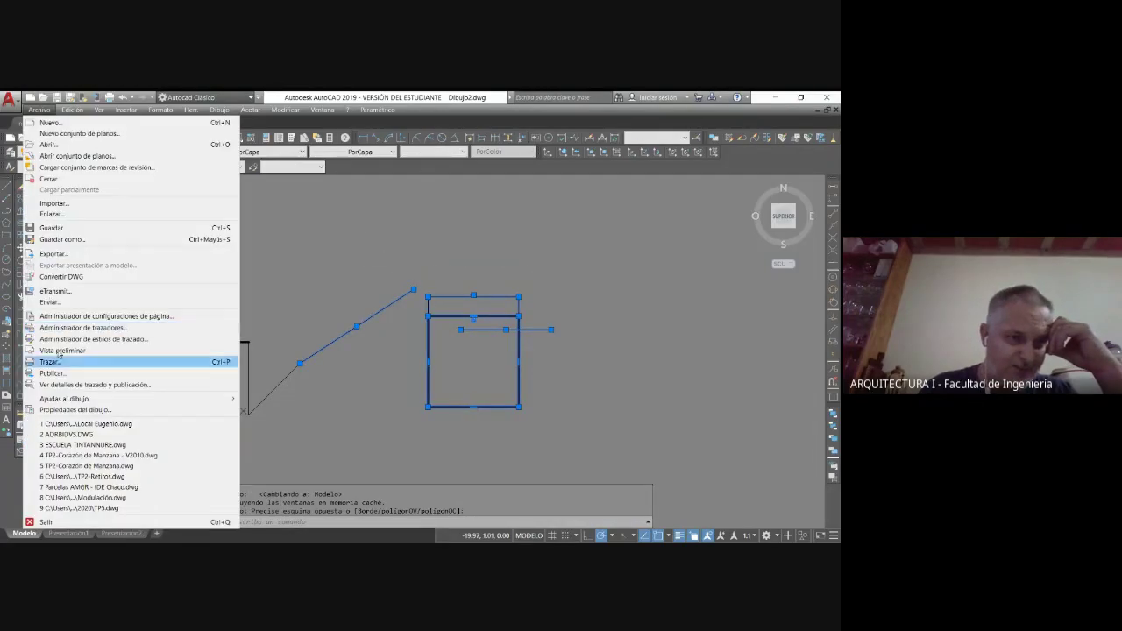
left_click(58, 367)
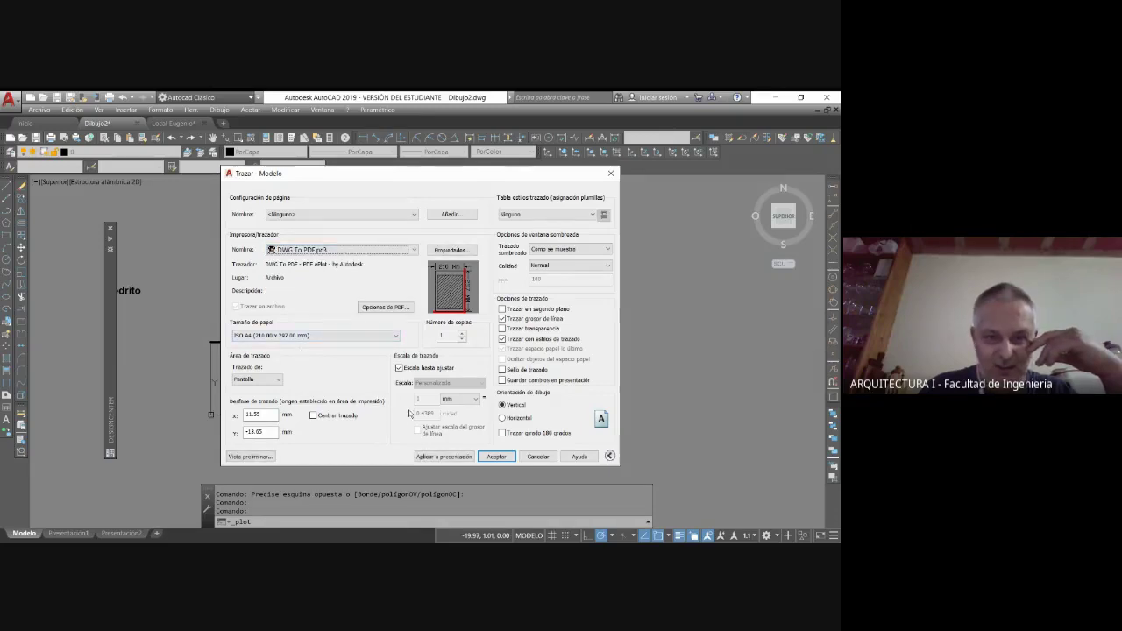
left_click(410, 366)
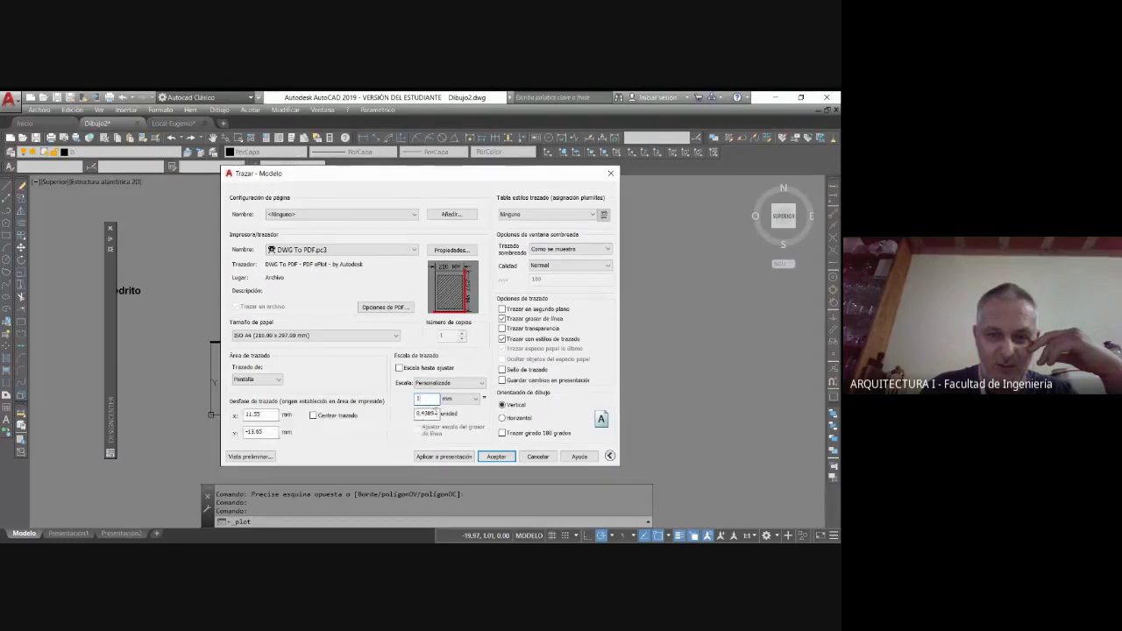
key("Tab")
type("1")
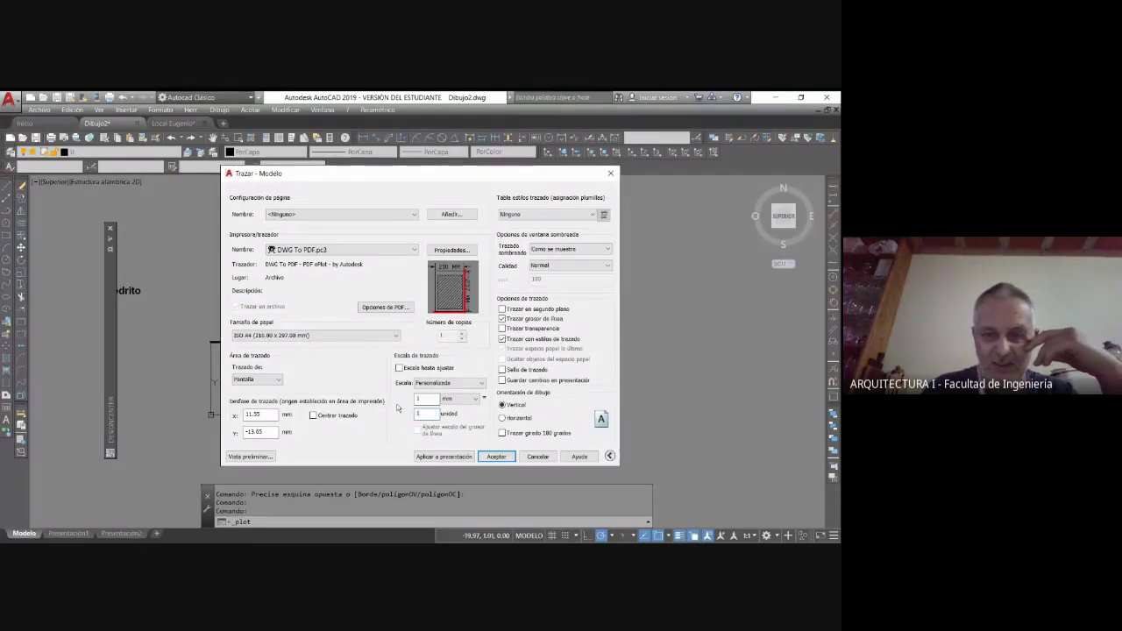
left_click(421, 398)
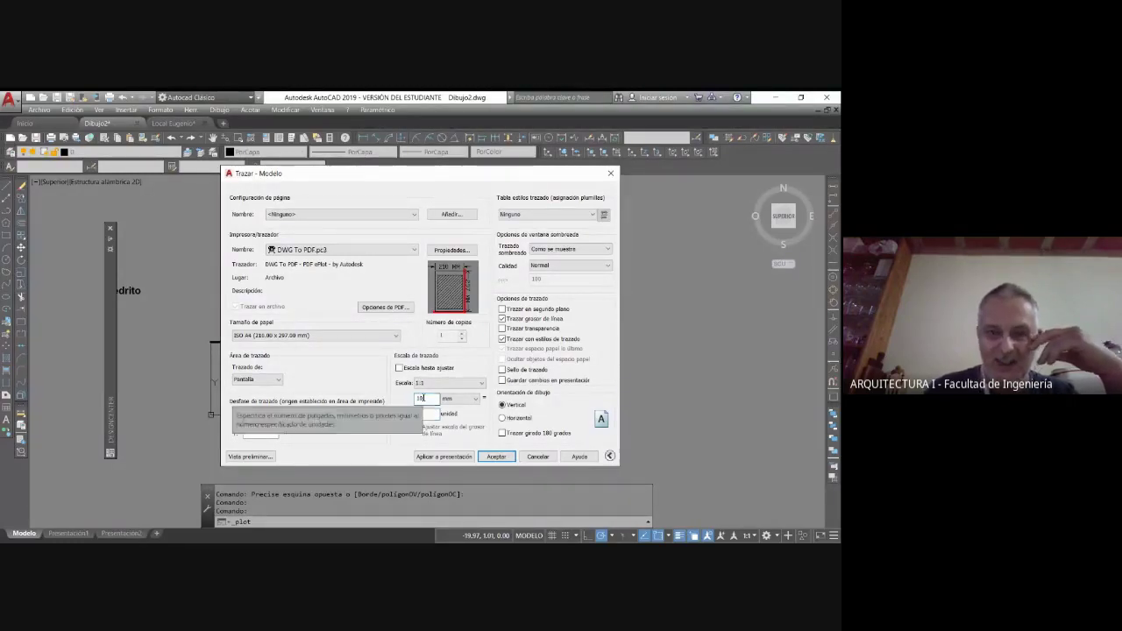
type("0")
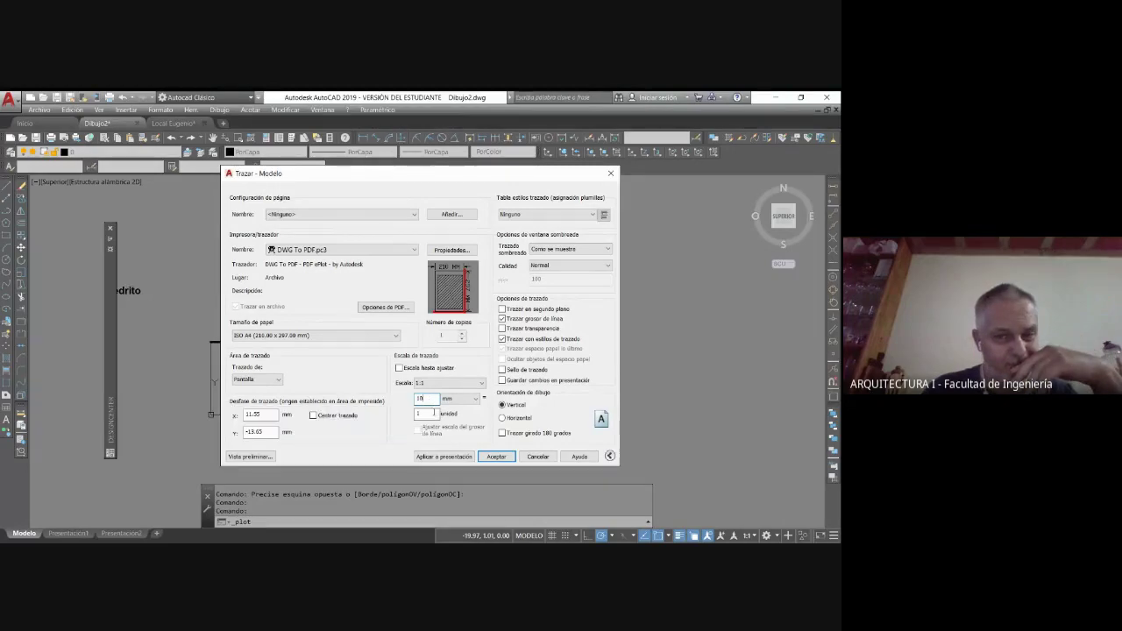
left_click(433, 413)
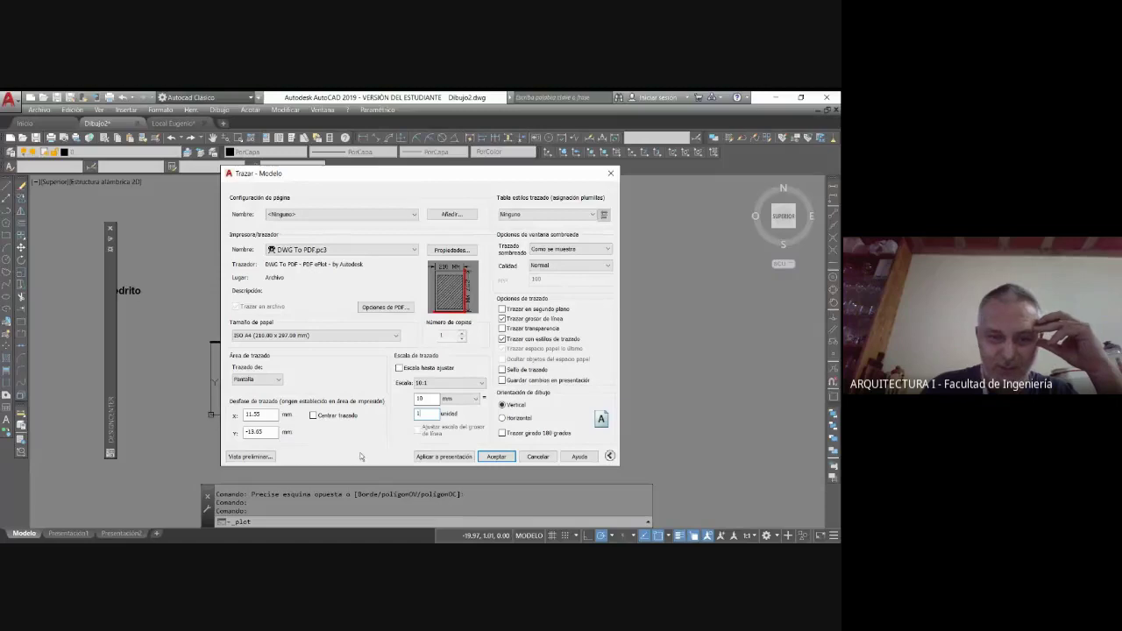
Step: Preview the 10:1 plot past the annotation scale warning, then exit back to plot settings
left_click(263, 458)
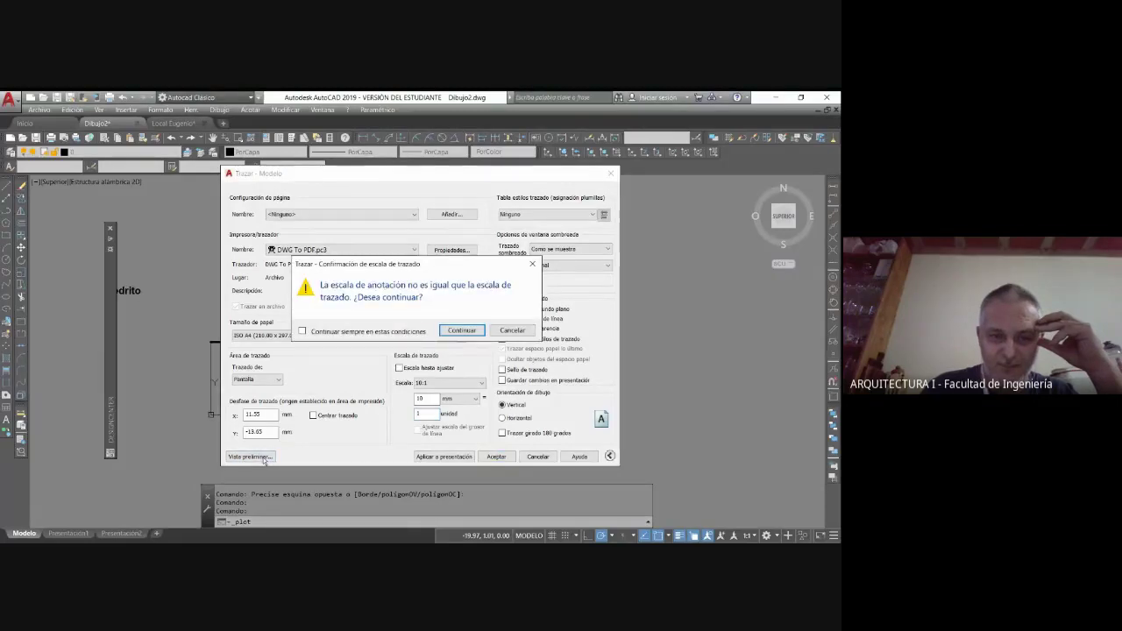
left_click(454, 332)
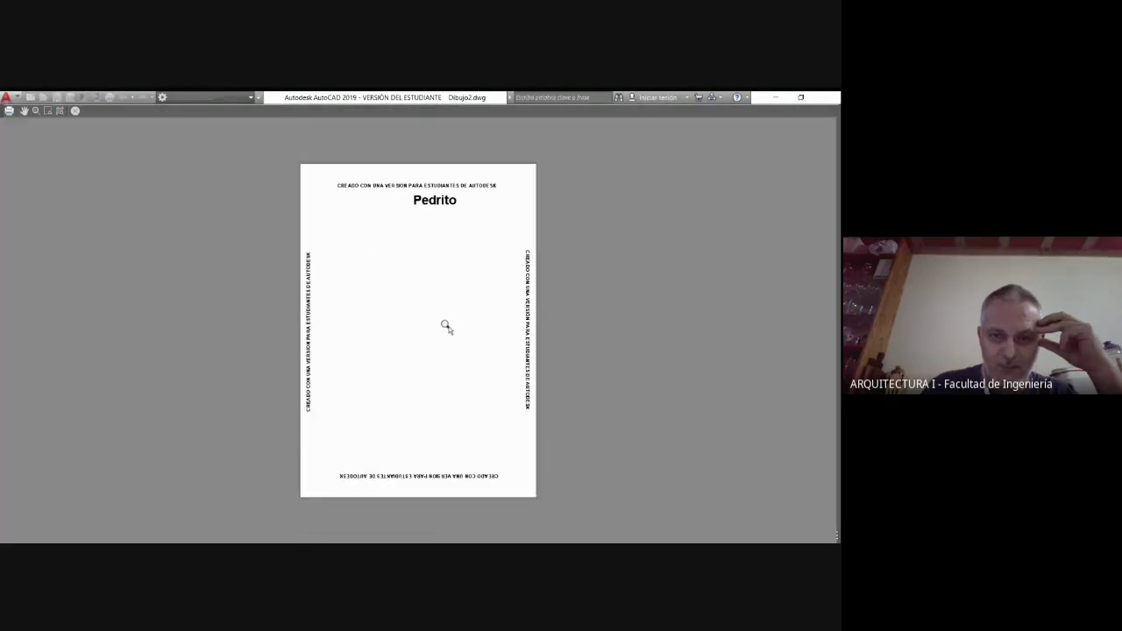
right_click(406, 224)
left_click(421, 232)
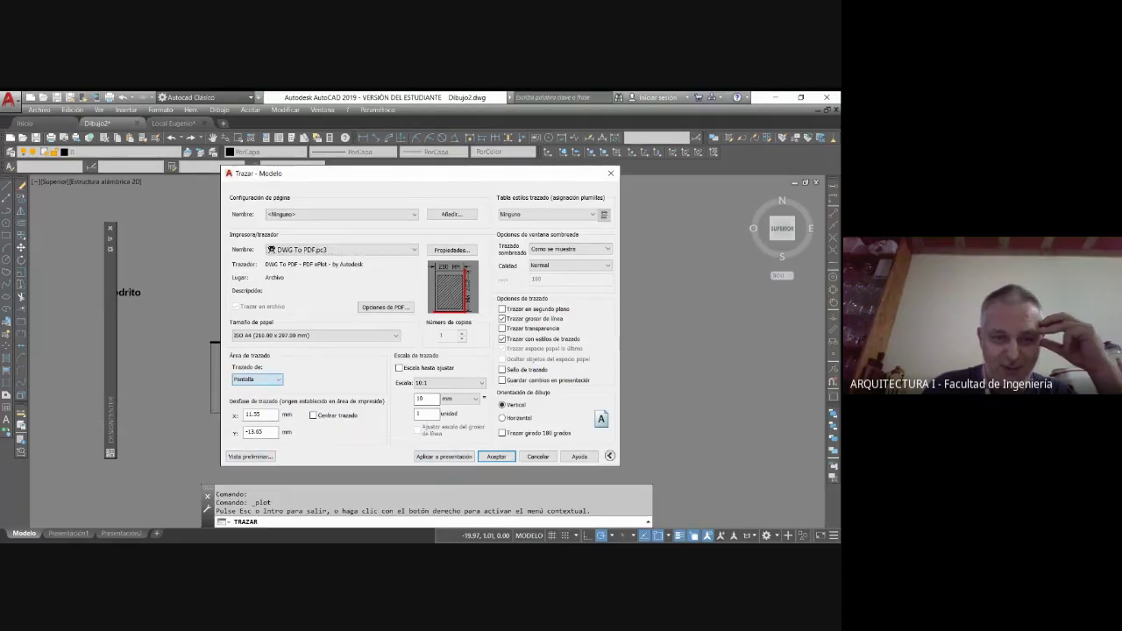
Step: Set the plot area to a Ventana picked around the drawing and preview it at 10:1
key("Down")
key("Escape")
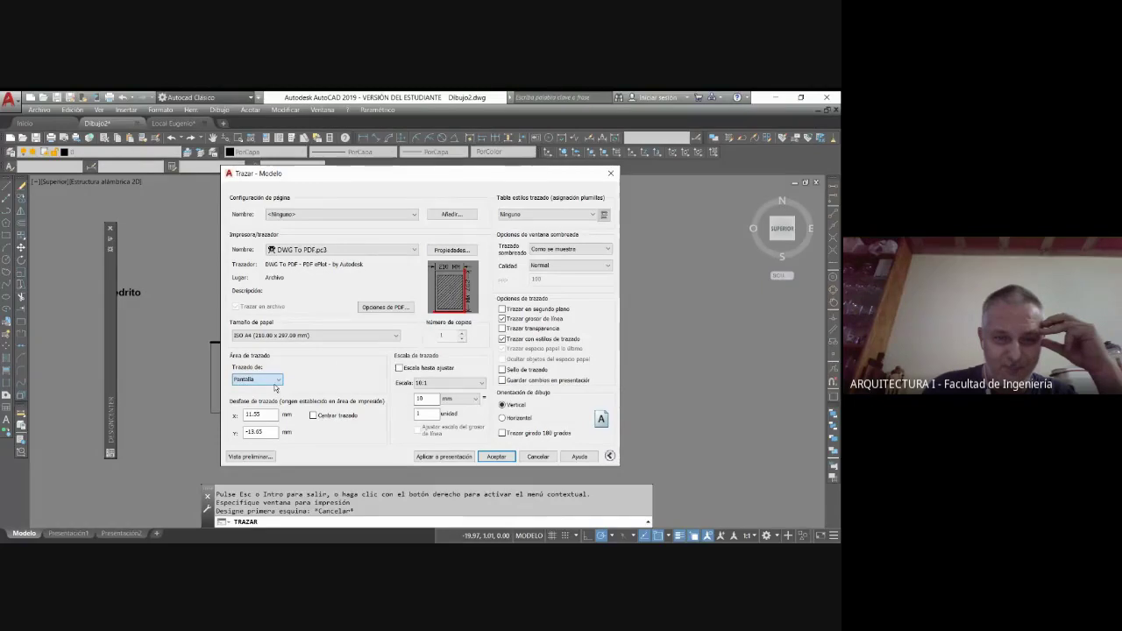
key("Down")
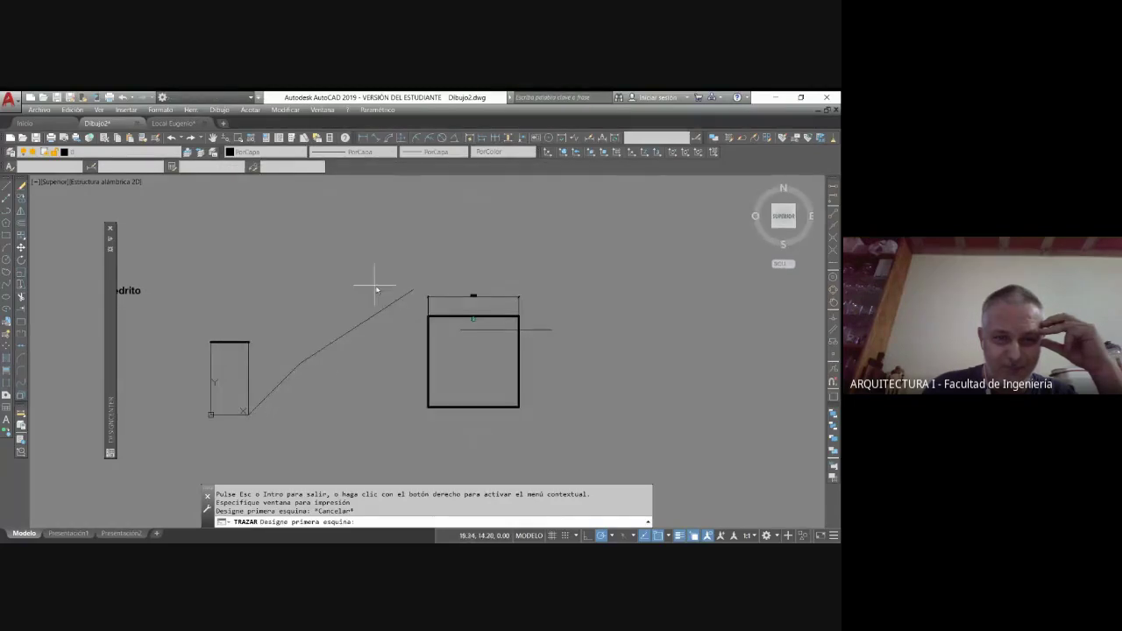
left_click(356, 275)
left_click(580, 412)
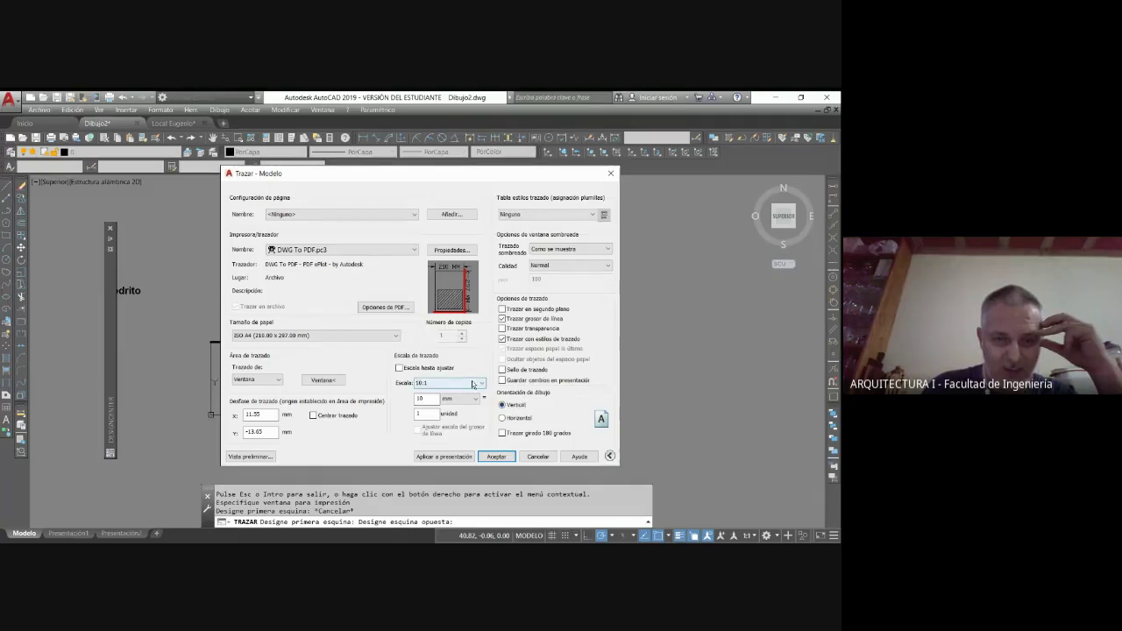
left_click(263, 457)
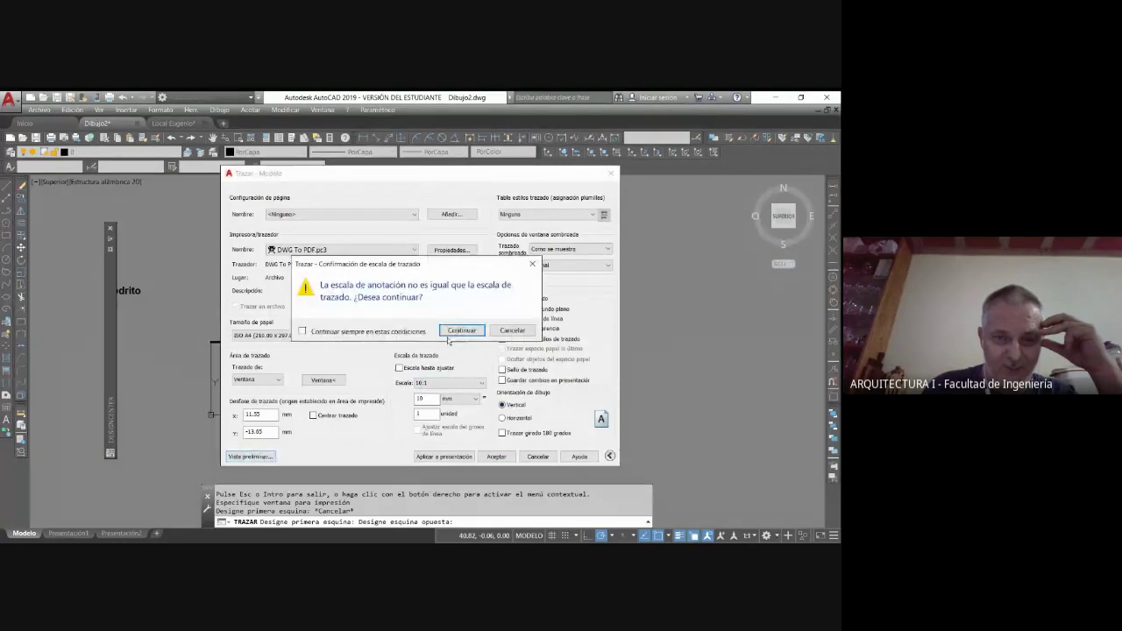
left_click(451, 334)
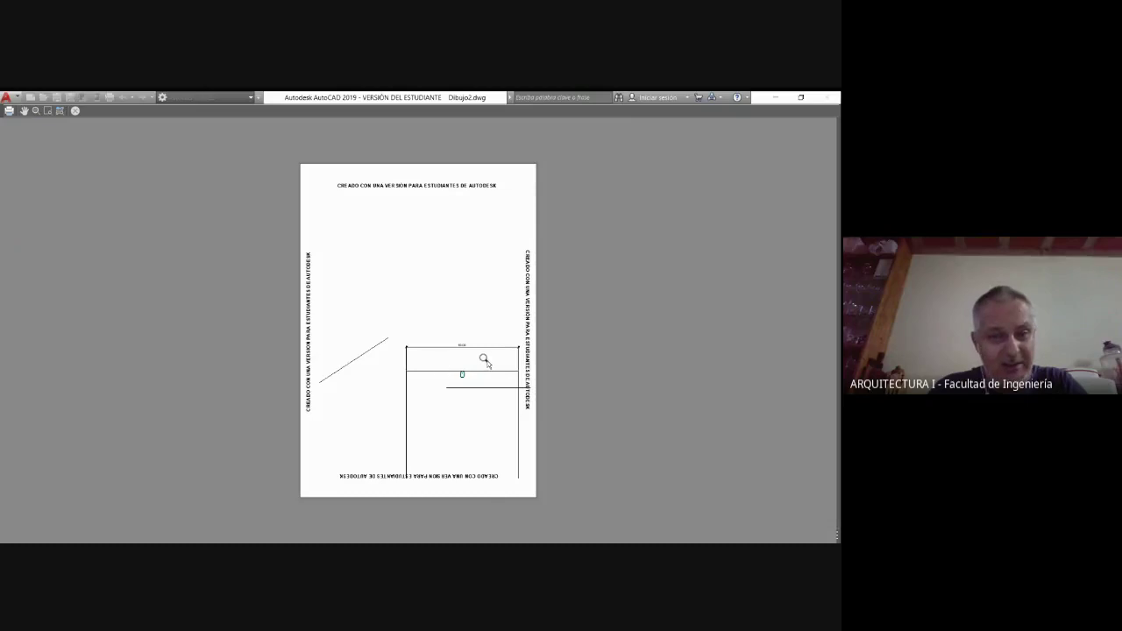
Step: Plot the previewed model sheet, save the PDF, and switch to Presentación1
right_click(381, 291)
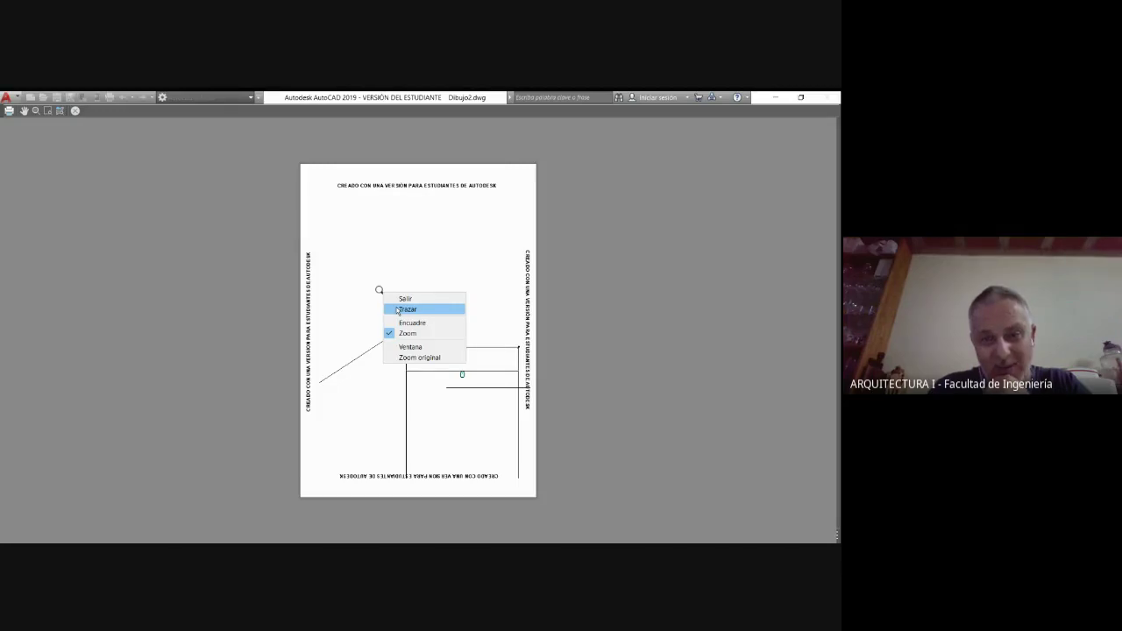
left_click(405, 309)
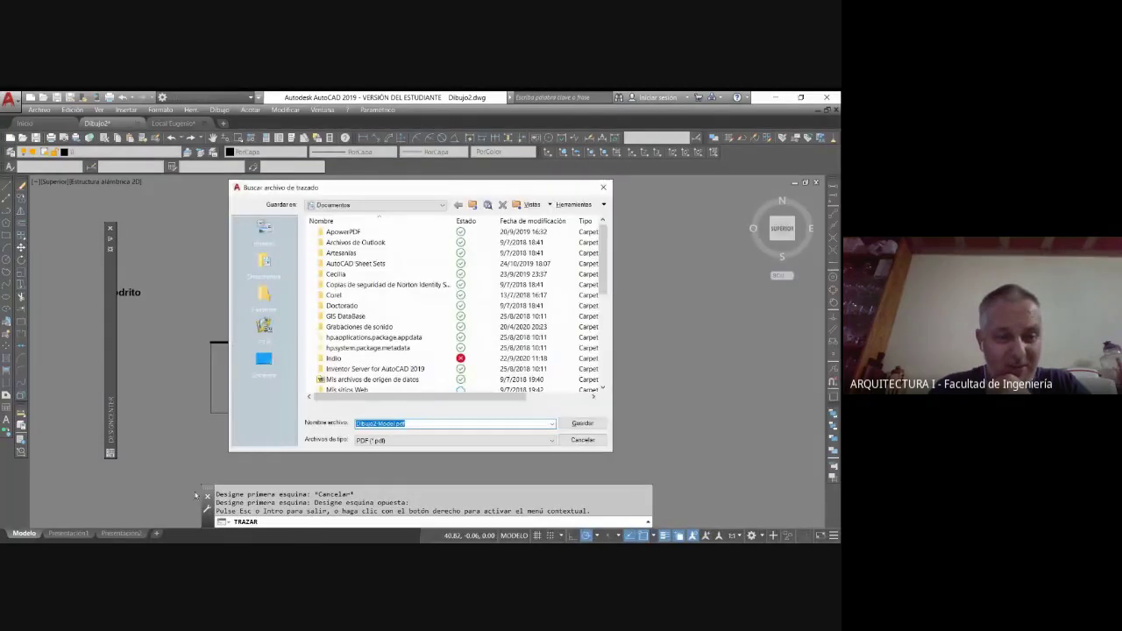
left_click(576, 441)
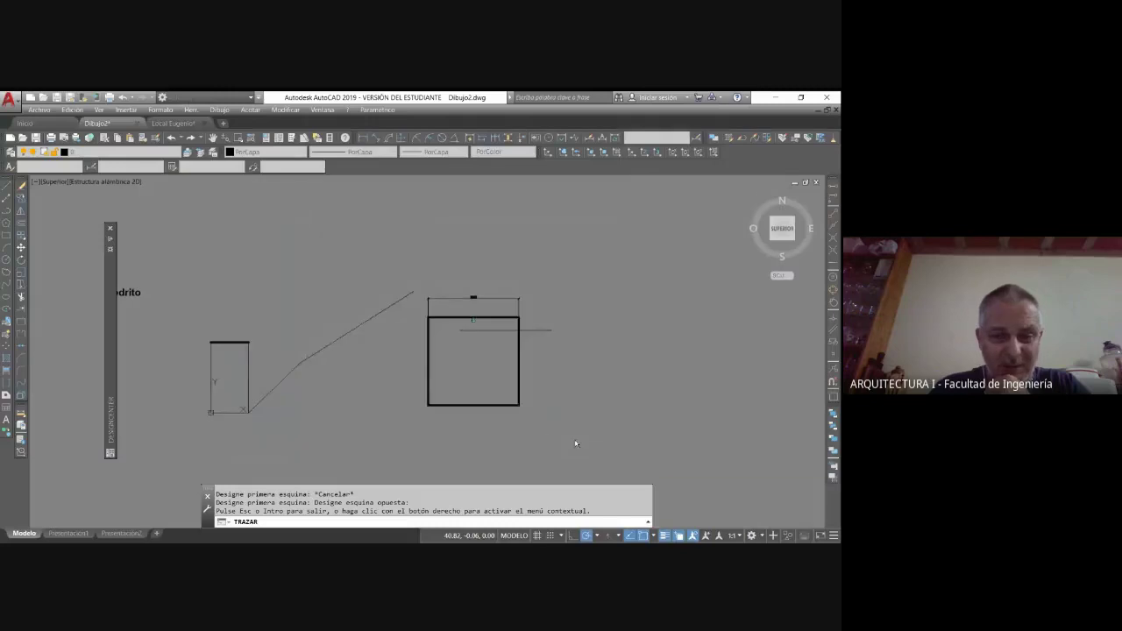
left_click(69, 533)
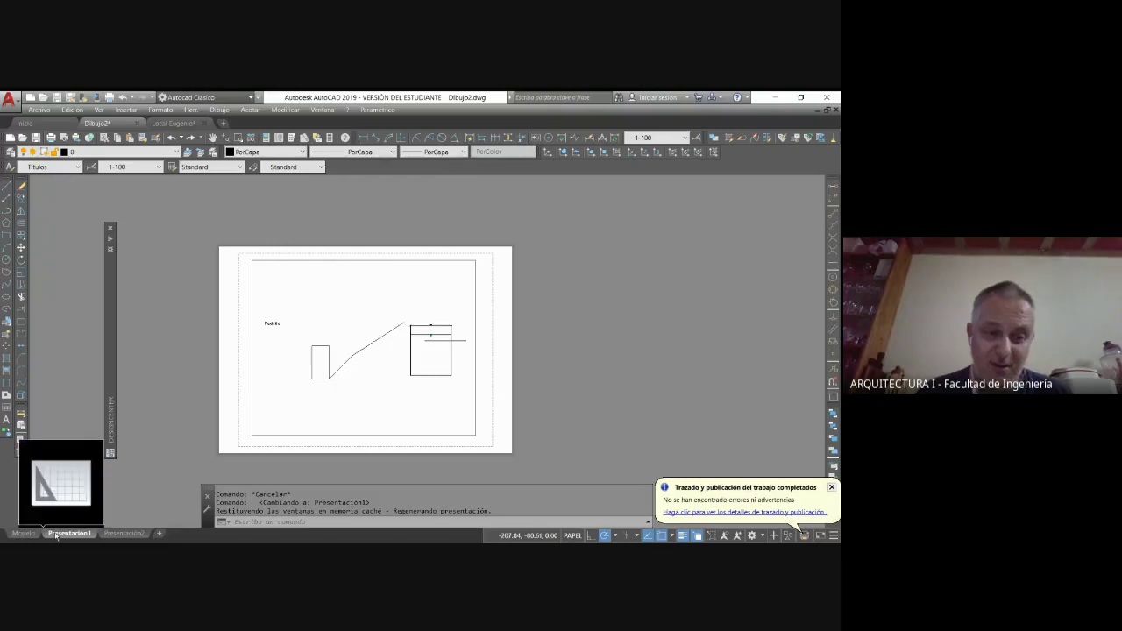
mouse_move(70, 533)
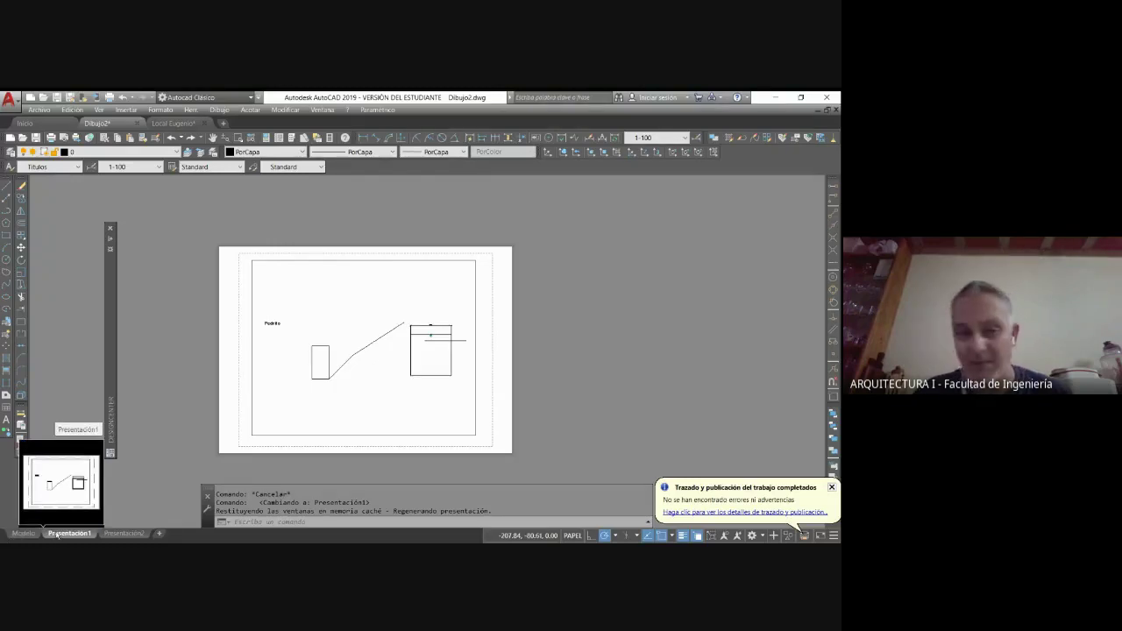
Step: Show the Viewports toolbar and set the selected layout viewport's scale to 1:1
left_click(252, 426)
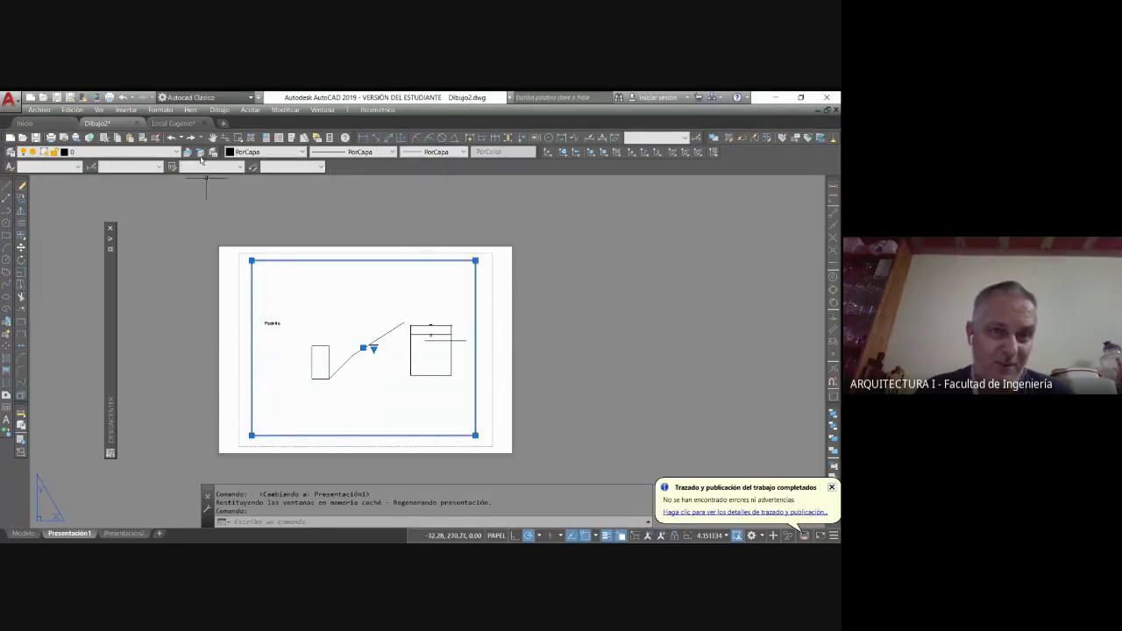
right_click(201, 159)
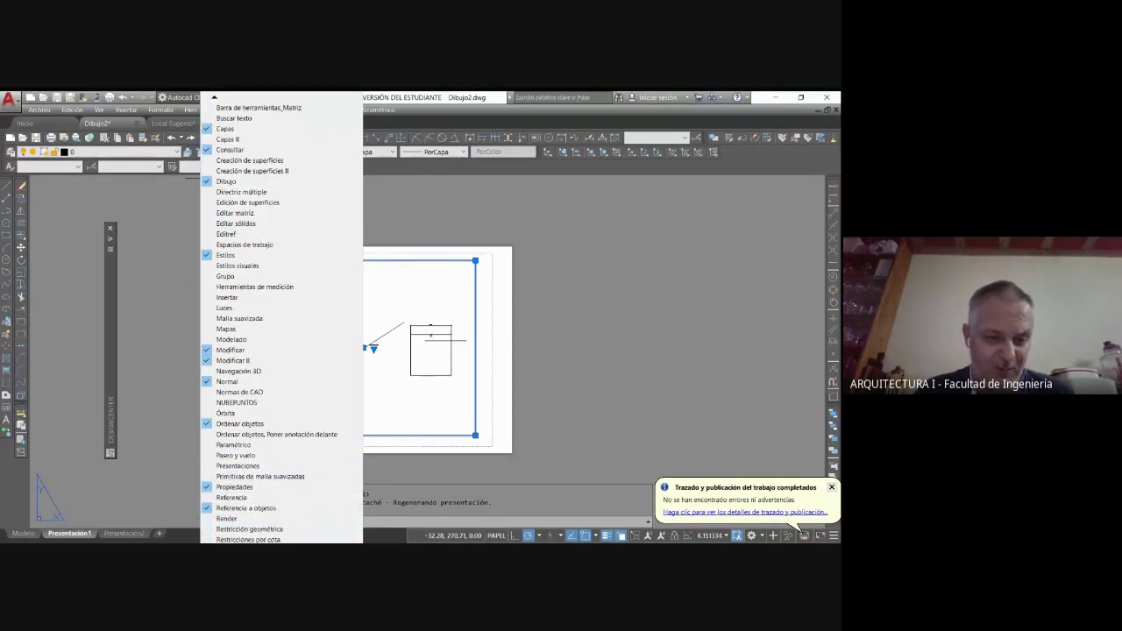
left_click(236, 489)
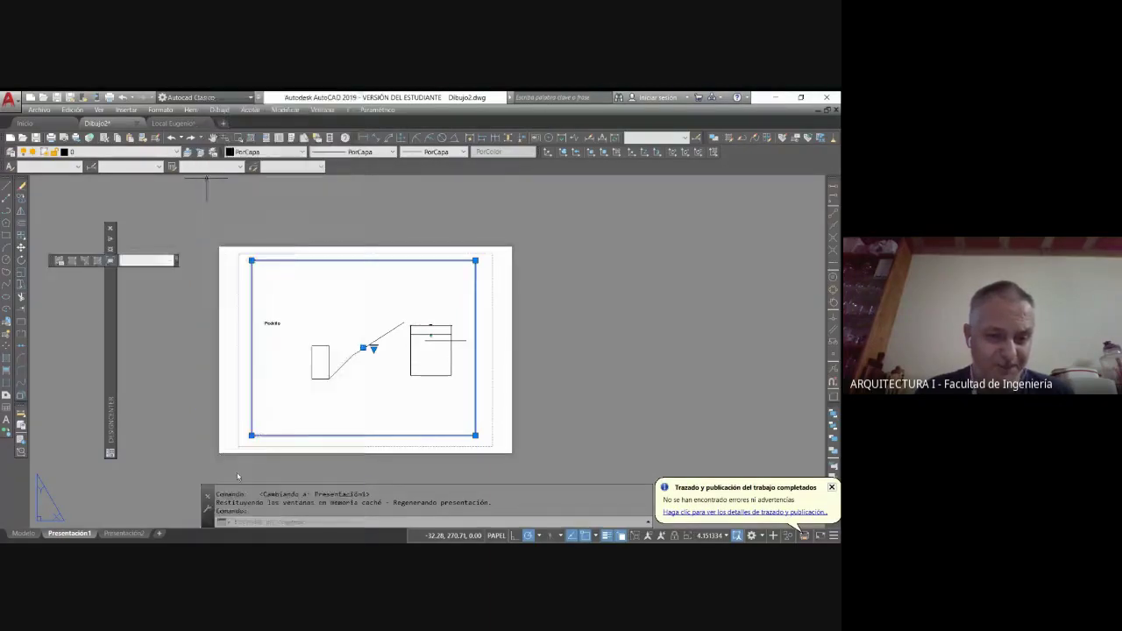
left_click(165, 261)
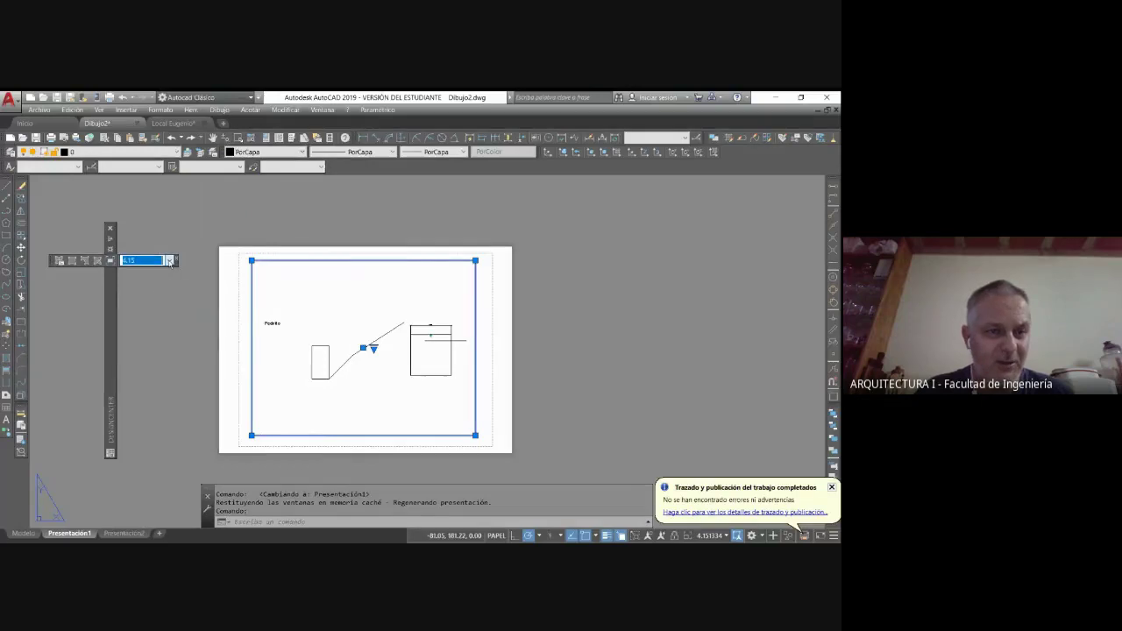
type("1:1")
key("Return")
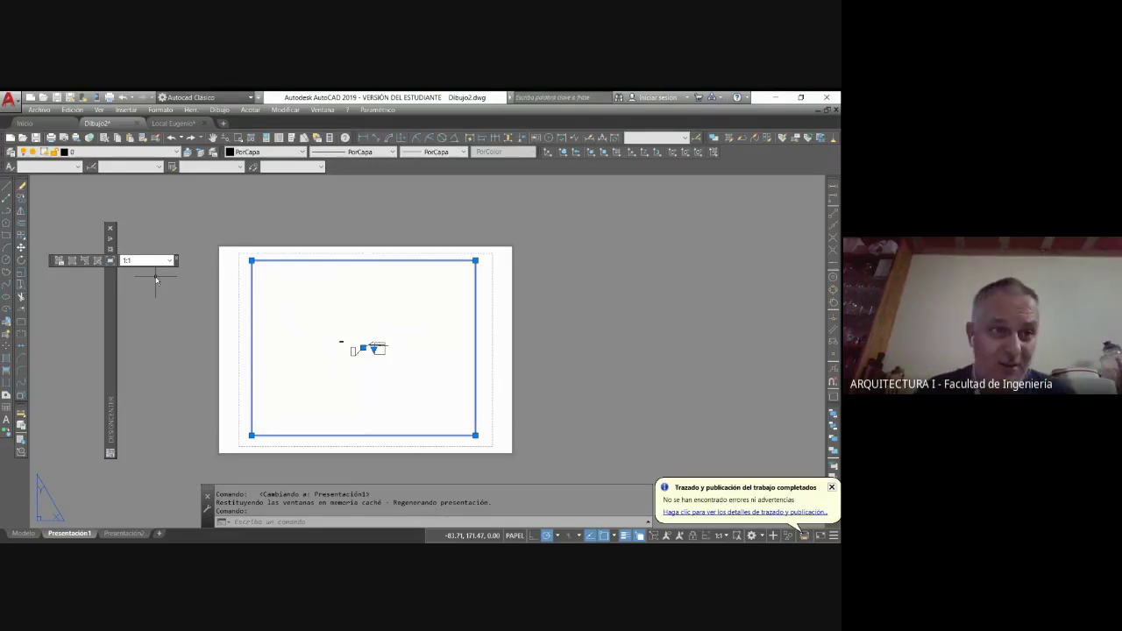
left_click(40, 110)
type("_plot")
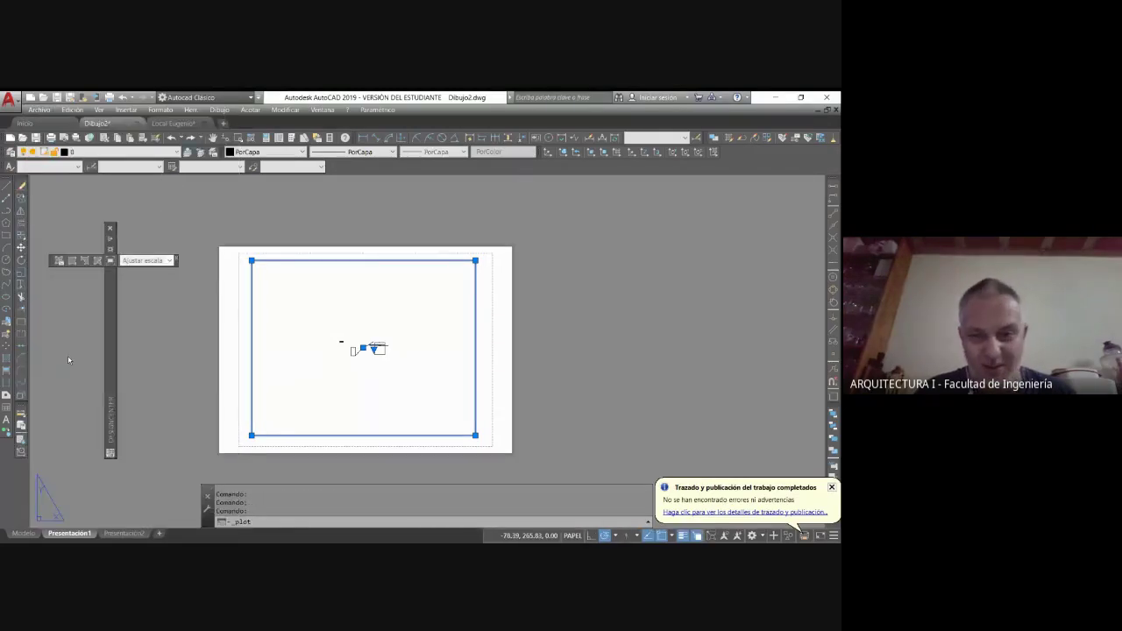
Step: Set Presentación1's plot to DWG To PDF.pc3 at 10 mm = 1 unit and apply it to the layout
key("Return")
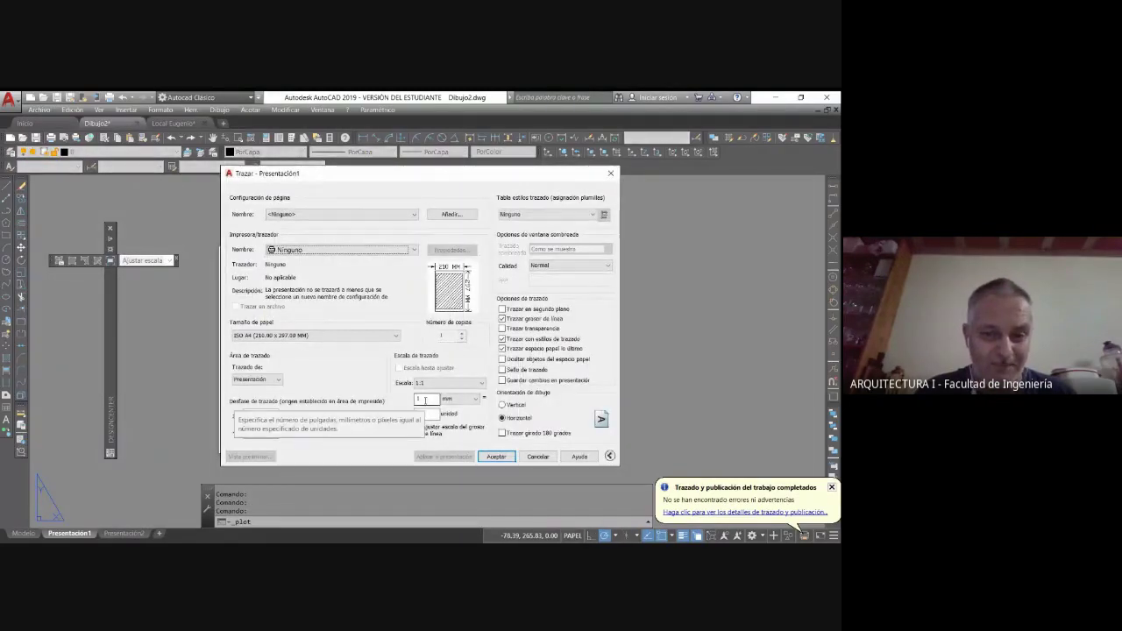
type("0")
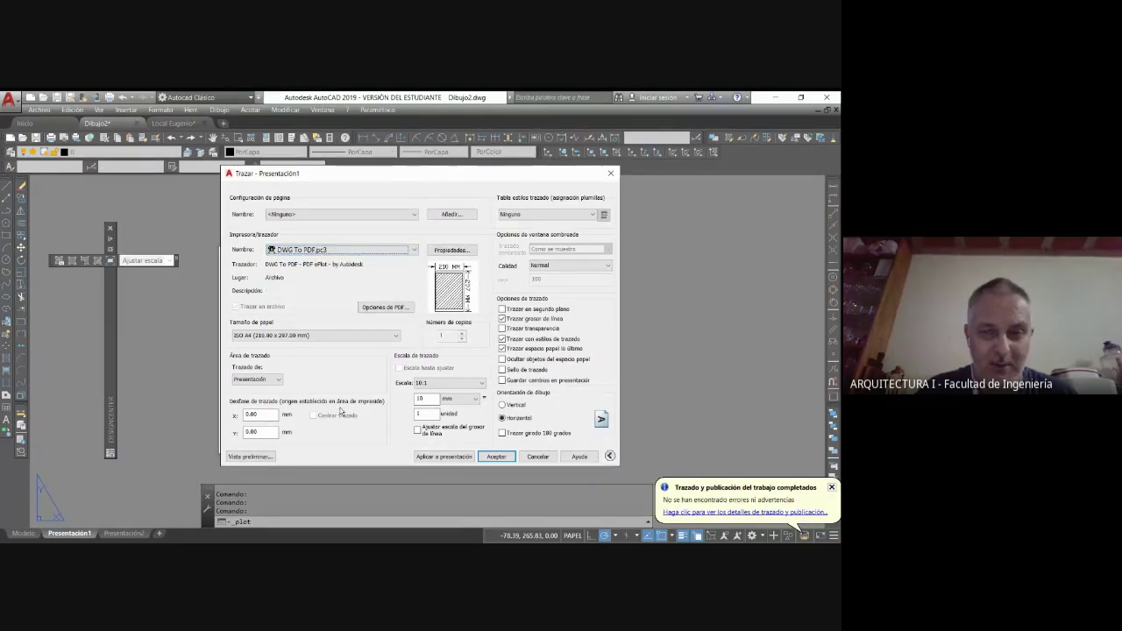
left_click(427, 457)
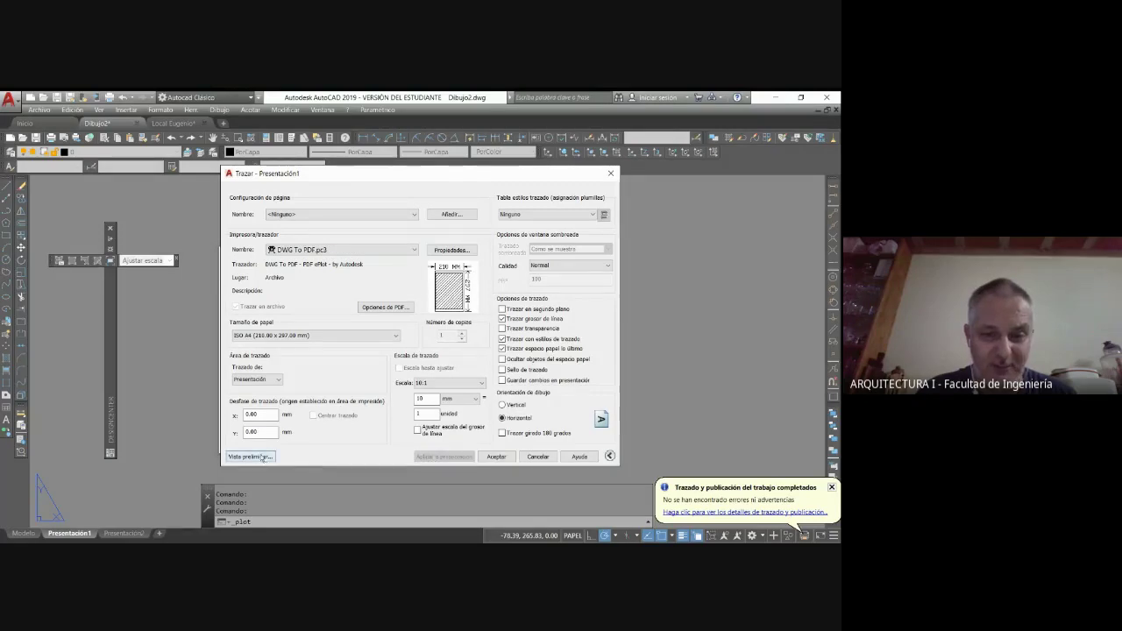
left_click(532, 457)
Step: Move the layout viewport to a new position
scroll(341, 394, "down", 5)
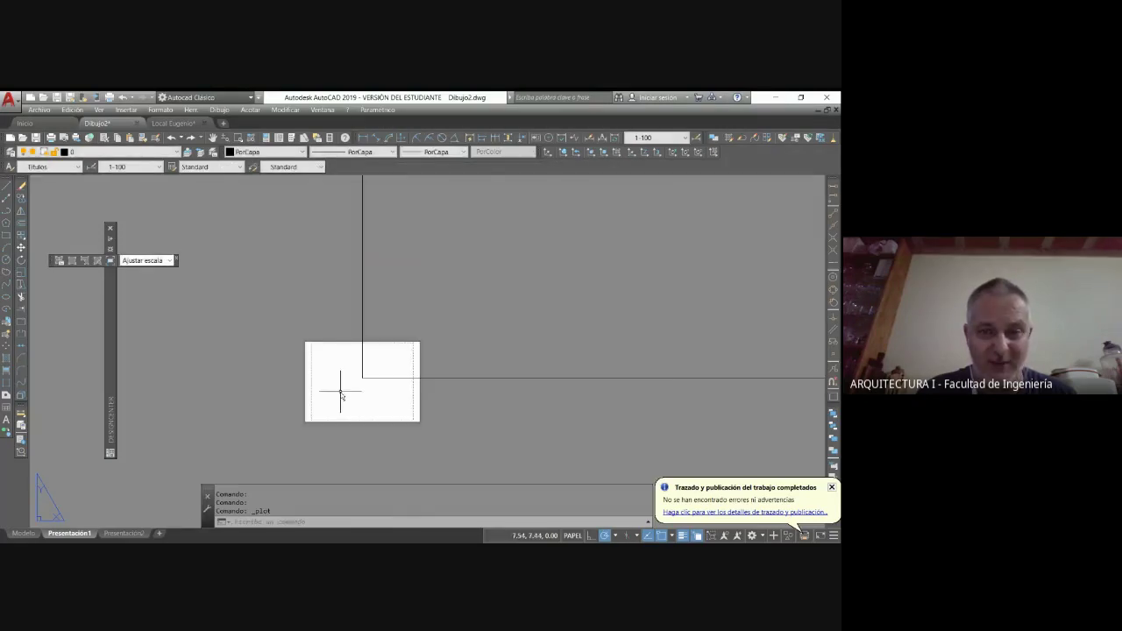
scroll(341, 397, "down", 5)
left_click(399, 388)
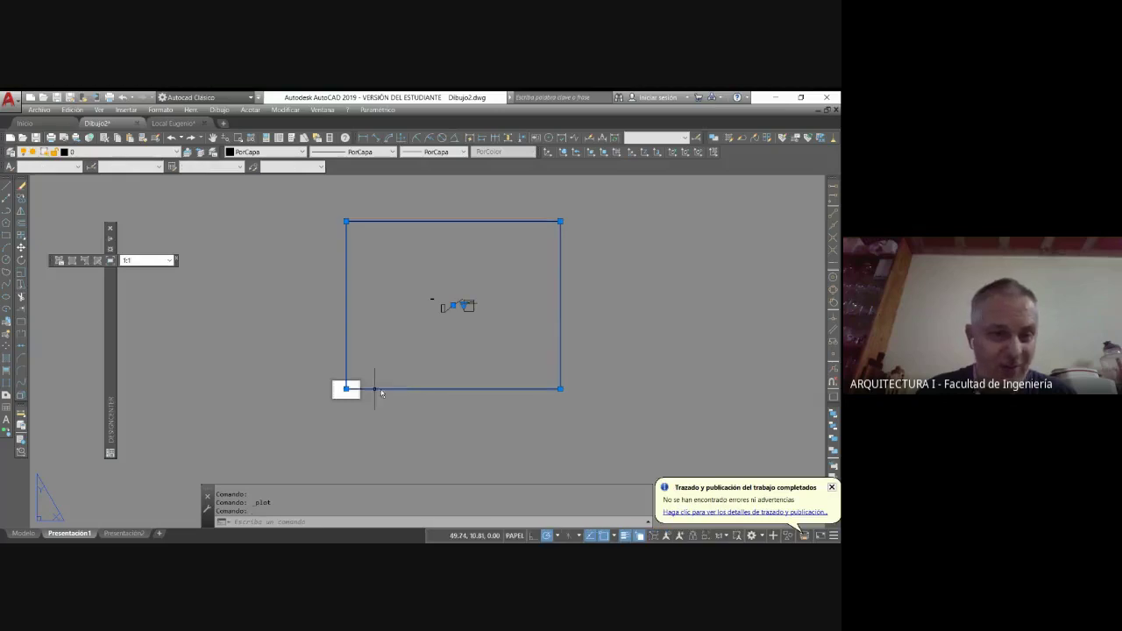
left_click(21, 248)
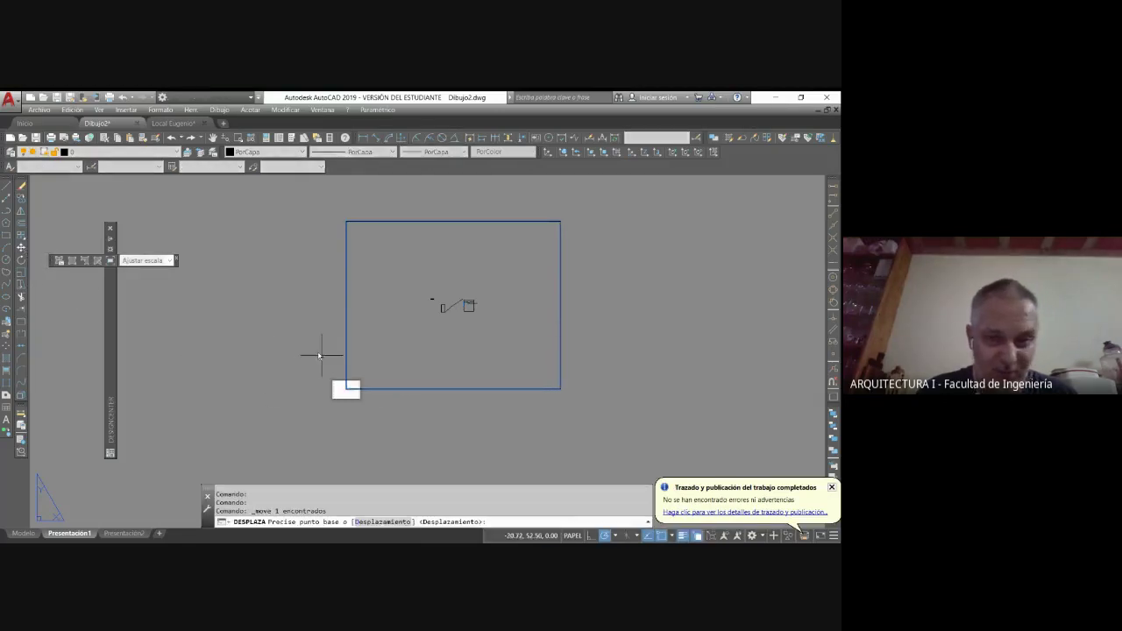
left_click(345, 389)
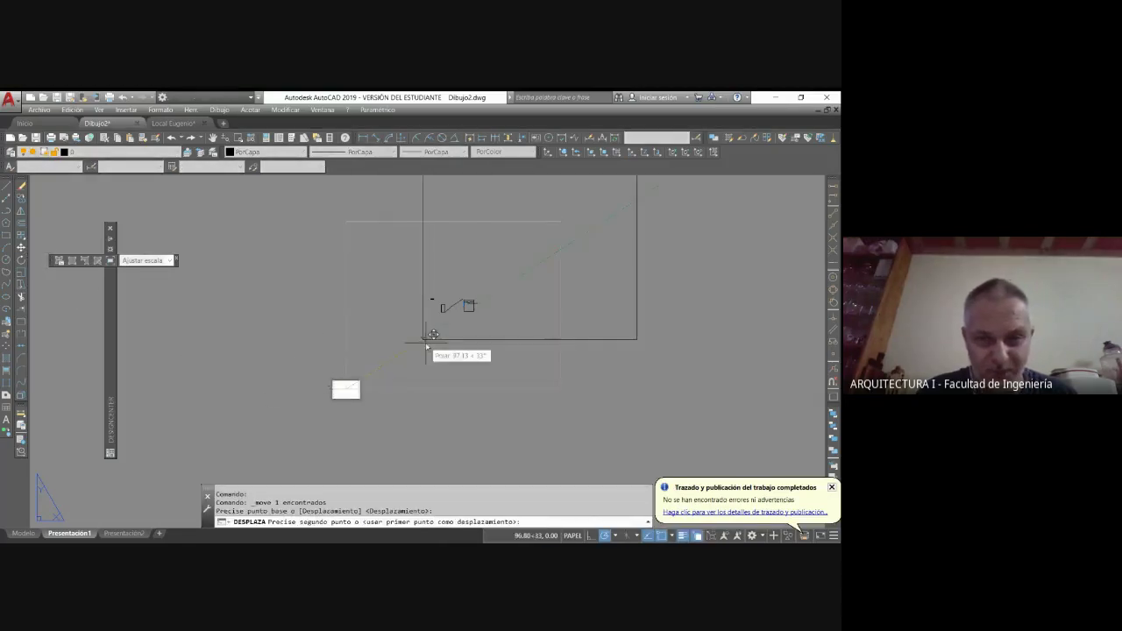
left_click(345, 388)
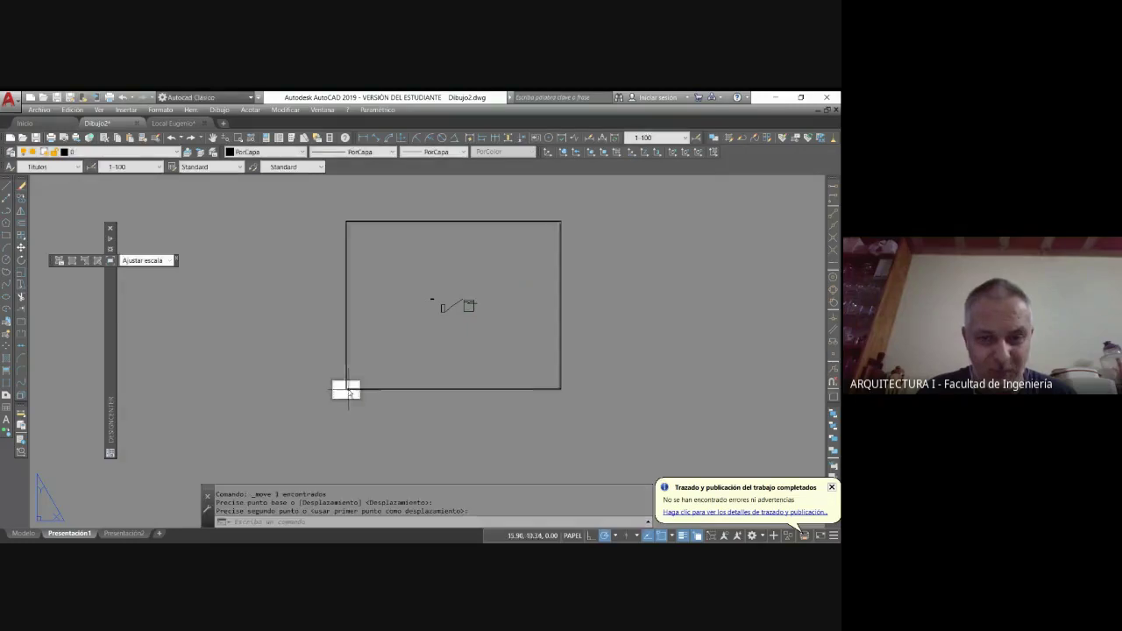
Step: Shrink the viewport to a small box by dragging its lower-left and upper-right corners
left_click(346, 389)
left_click(345, 389)
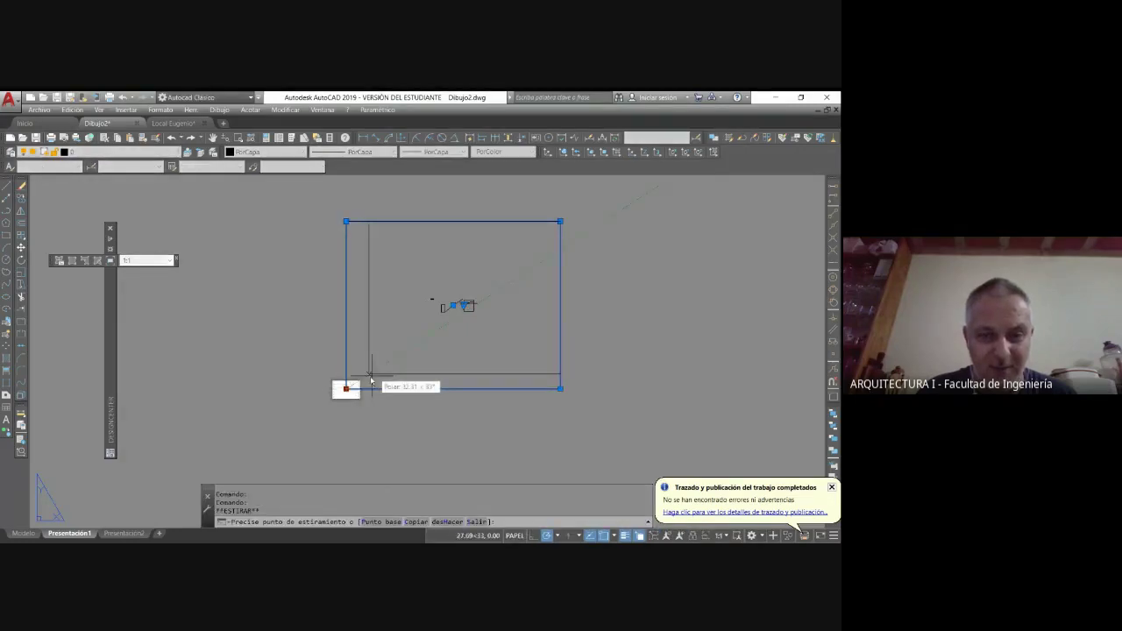
left_click(435, 322)
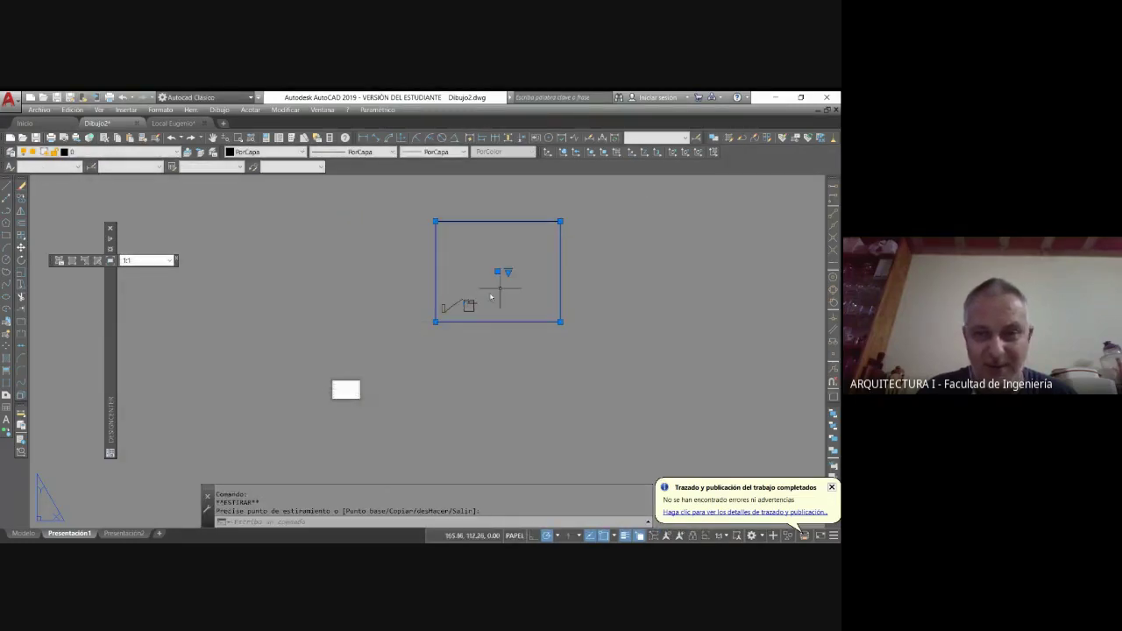
left_click(560, 222)
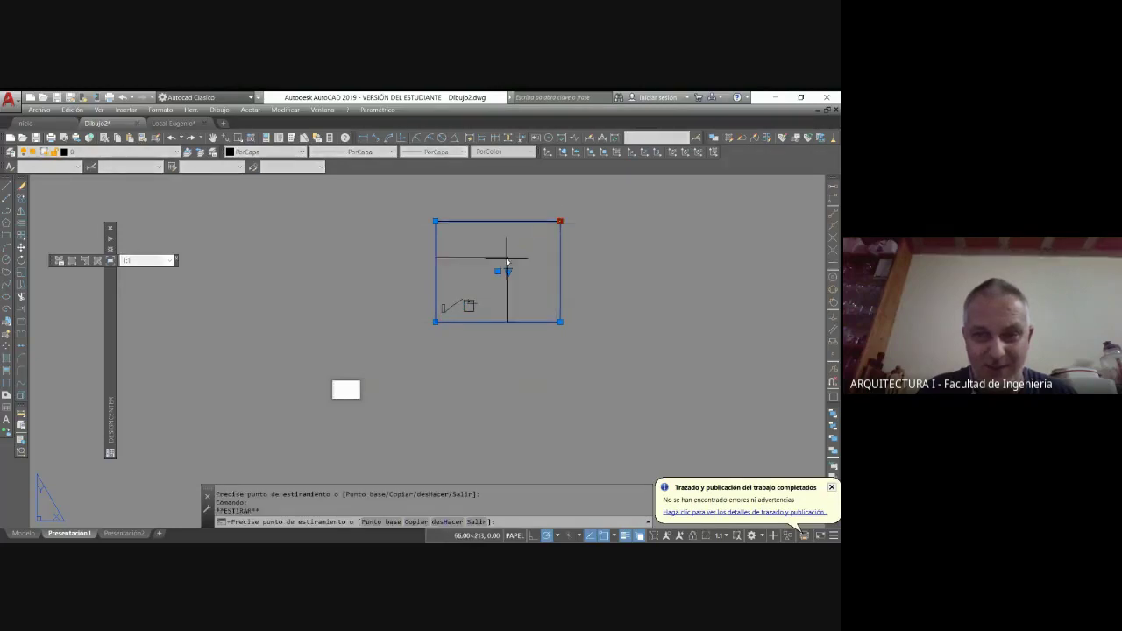
left_click(480, 290)
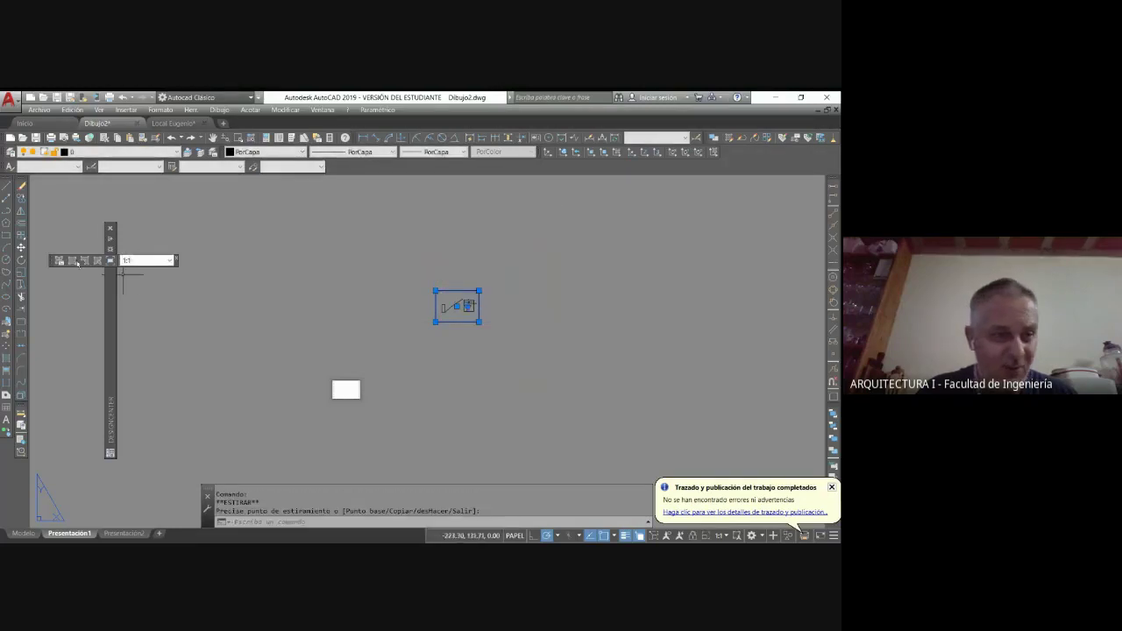
Step: Reposition the shrunken viewport over the paper sheet
left_click(21, 247)
left_click(434, 322)
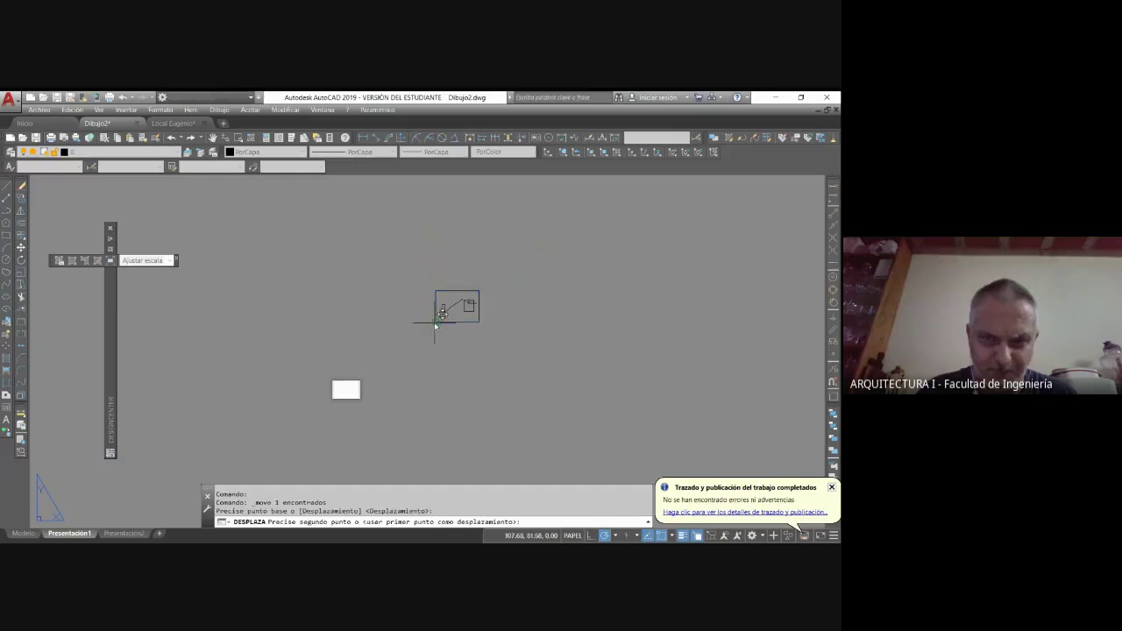
left_click(318, 394)
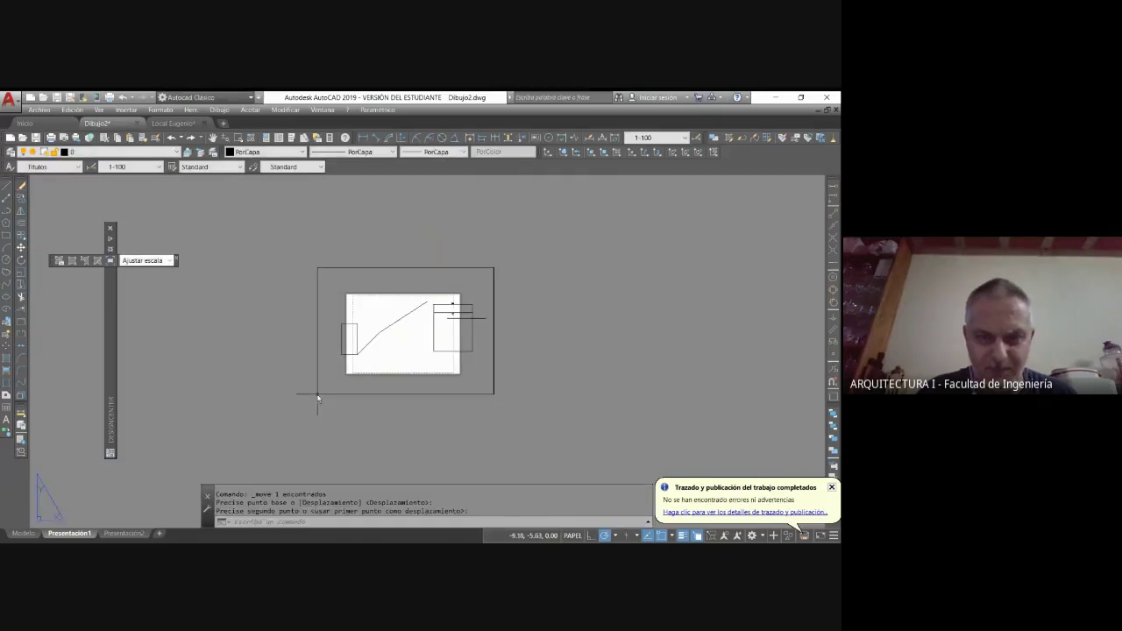
left_click(392, 395)
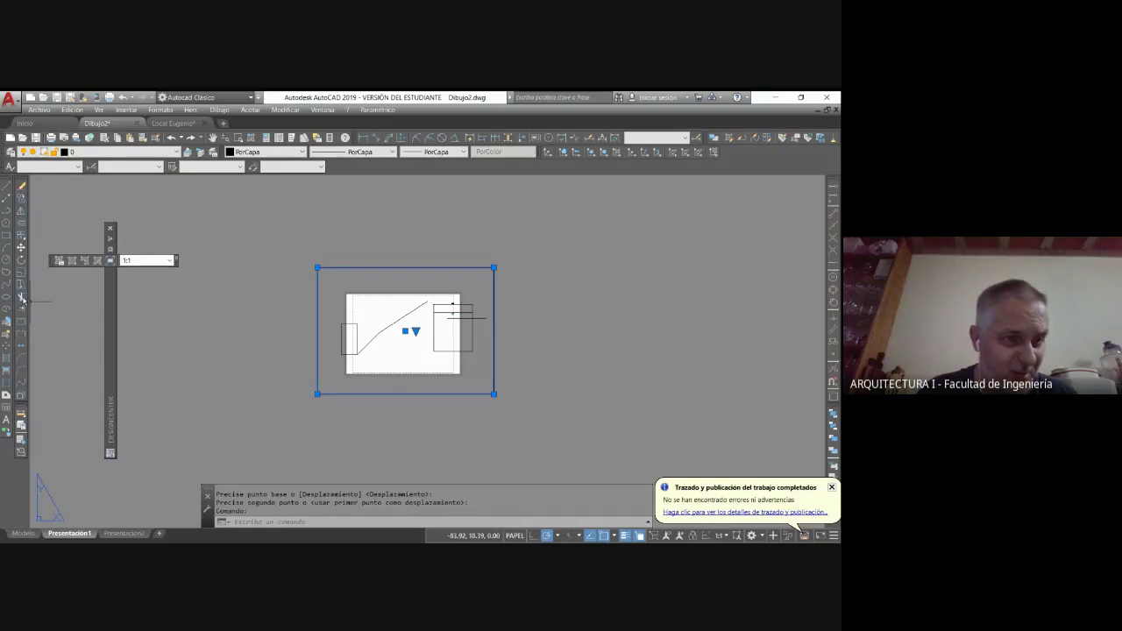
left_click(21, 249)
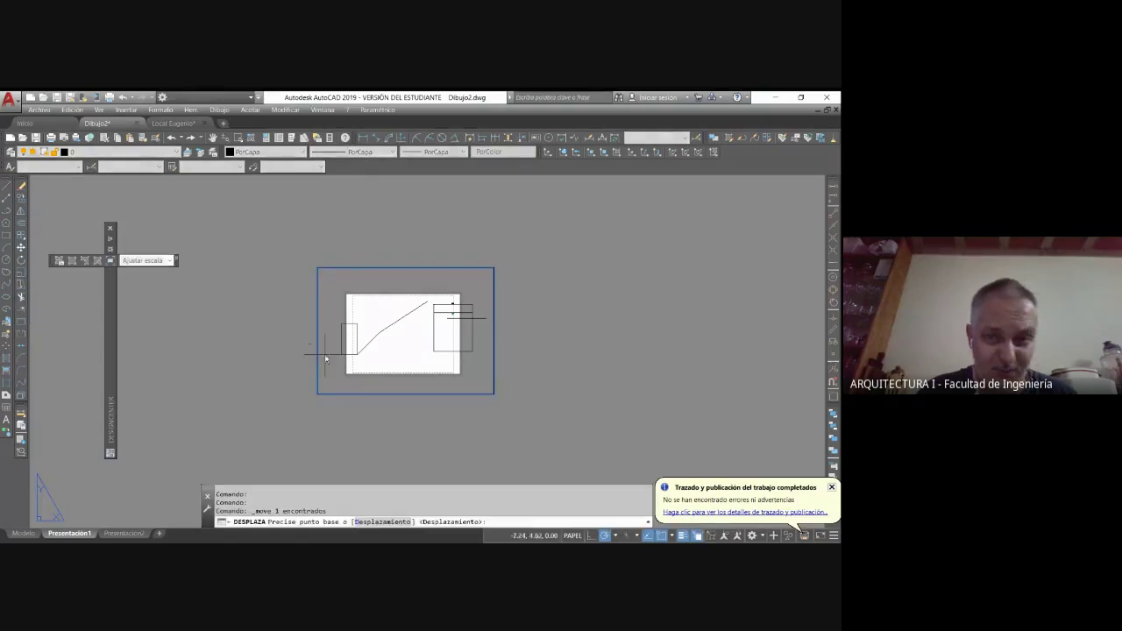
left_click(420, 363)
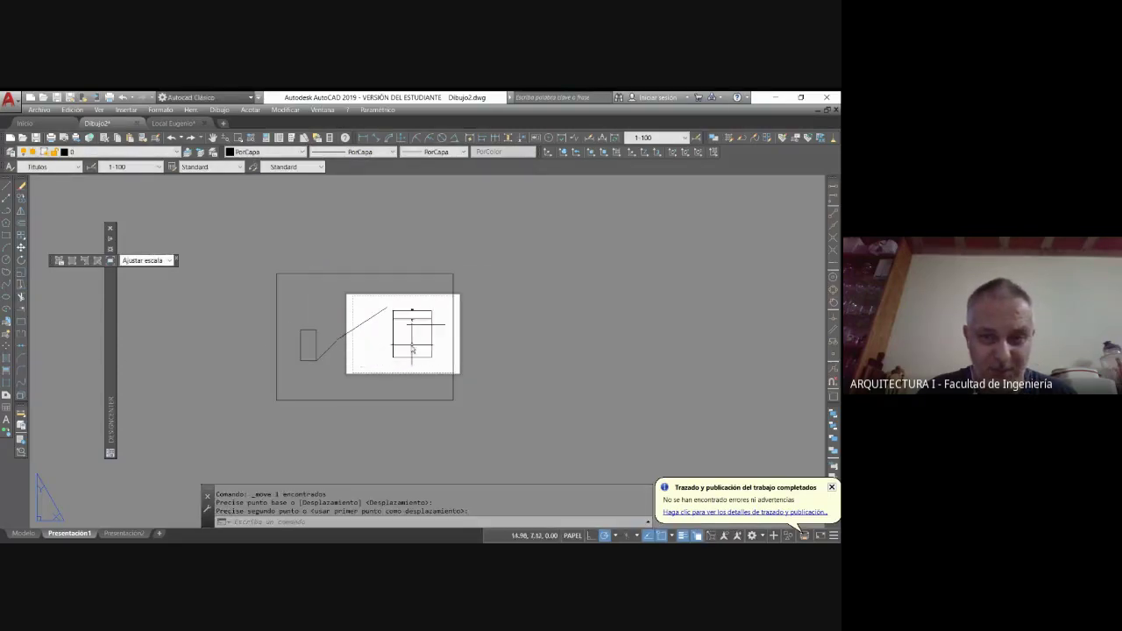
Step: Pull the viewport's lower-left and top-left corners in to the paper edge
scroll(423, 340, "up", 4)
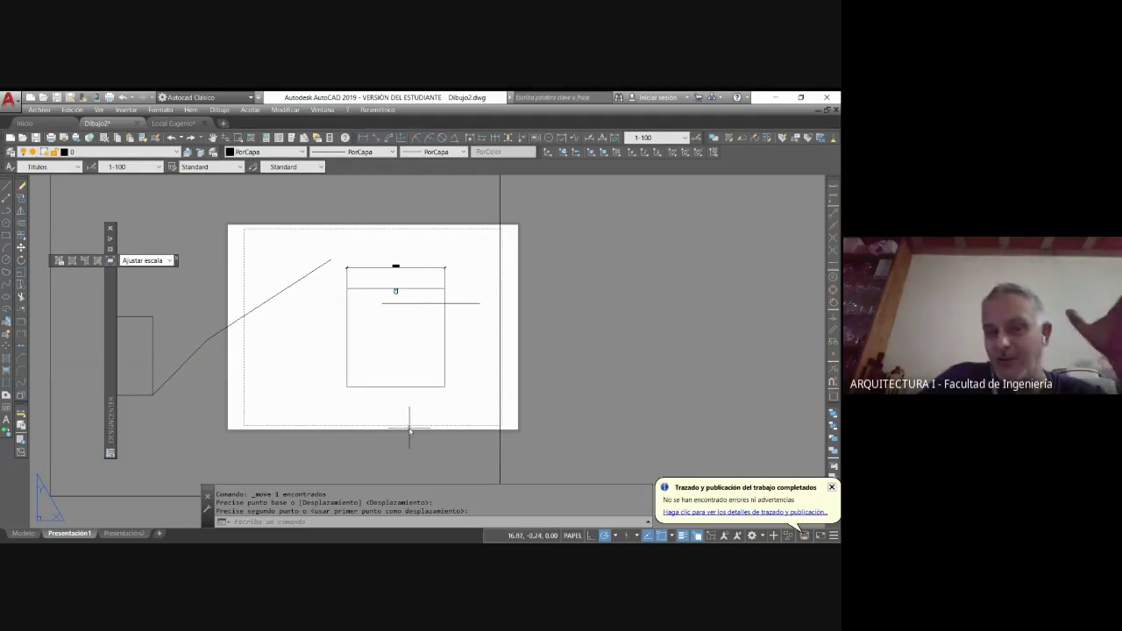
scroll(408, 430, "down", 4)
key("Escape")
left_click(359, 453)
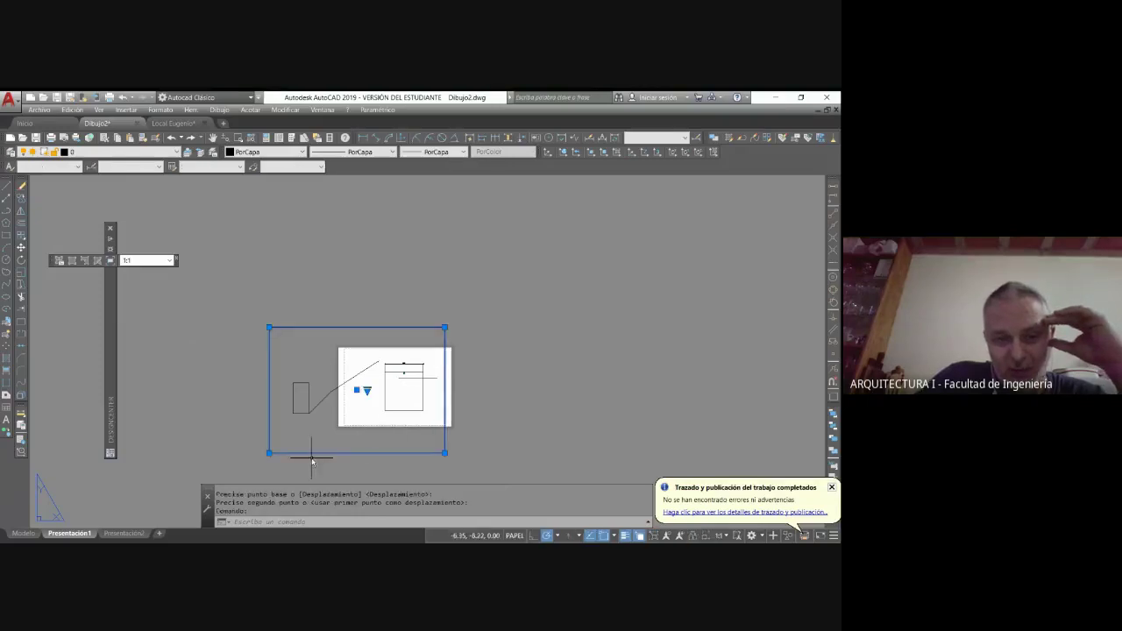
left_click(269, 453)
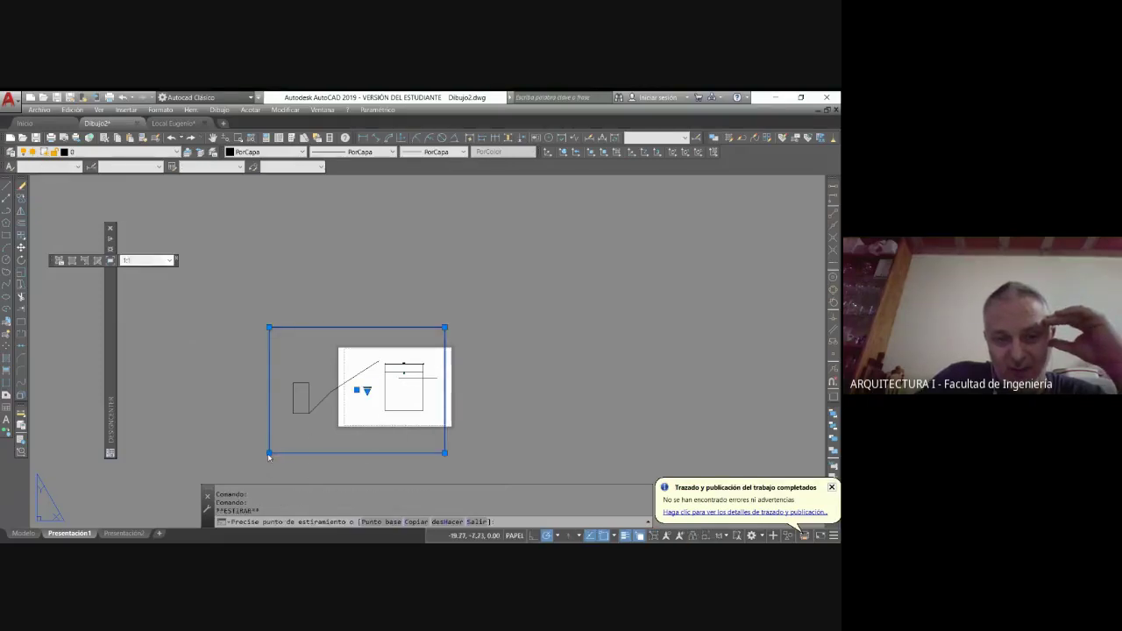
left_click(346, 426)
scroll(346, 428, "up", 2)
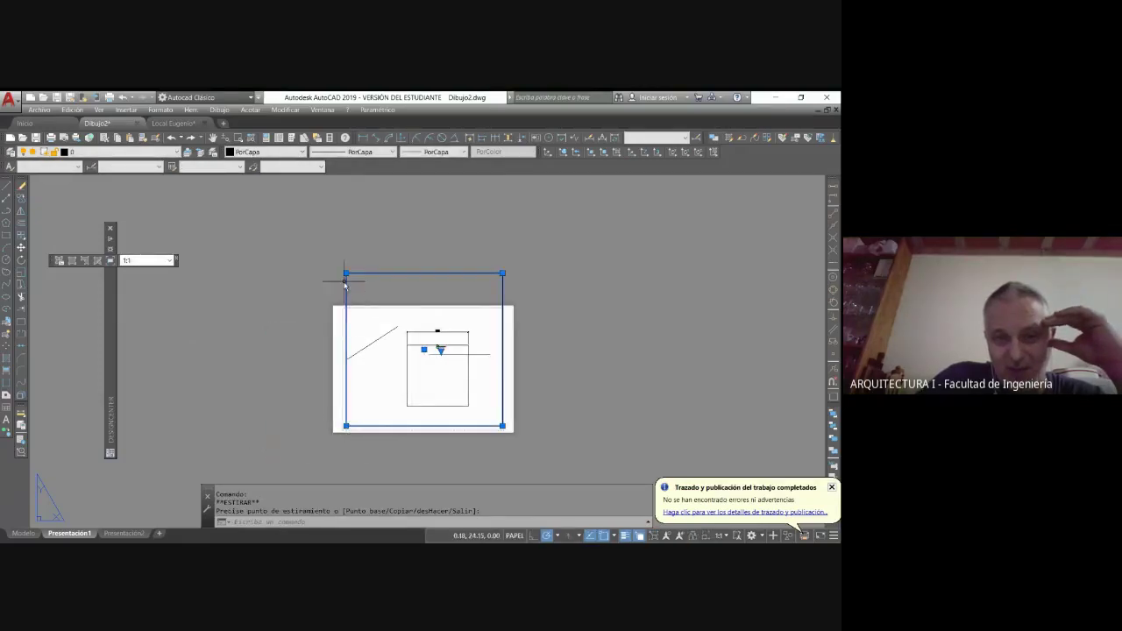
left_click(347, 313)
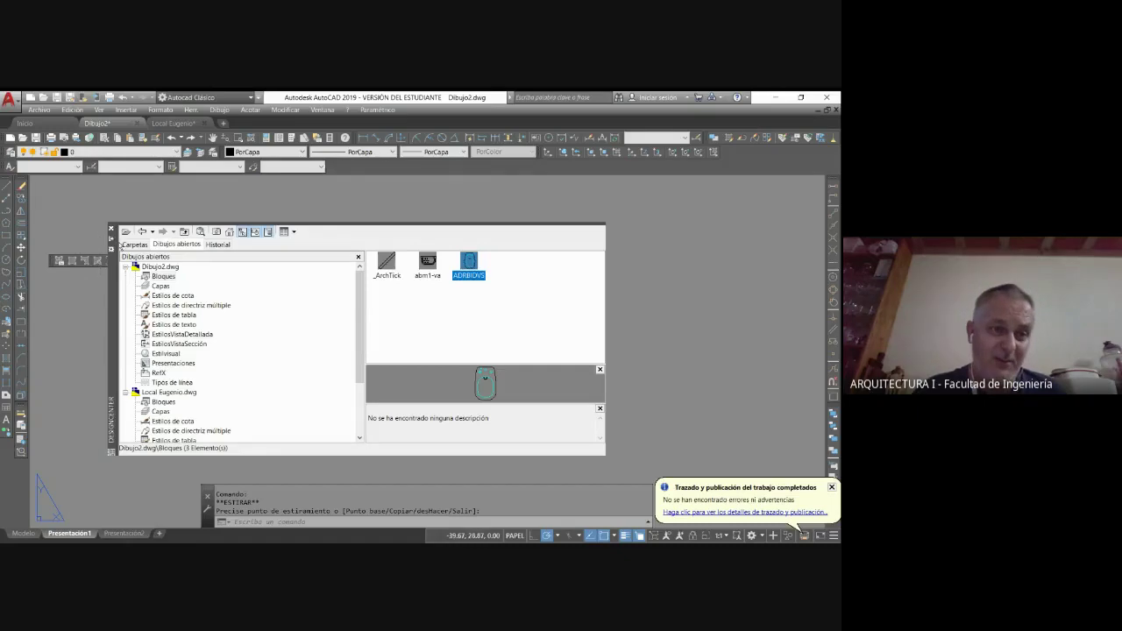
left_click(110, 239)
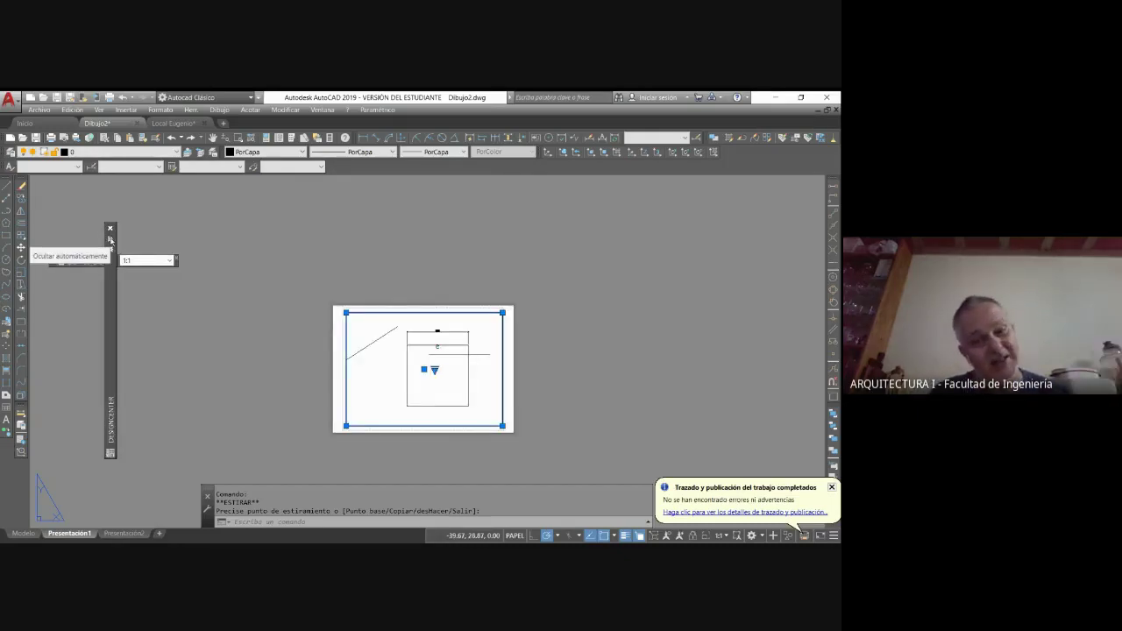
scroll(345, 341, "up", 2)
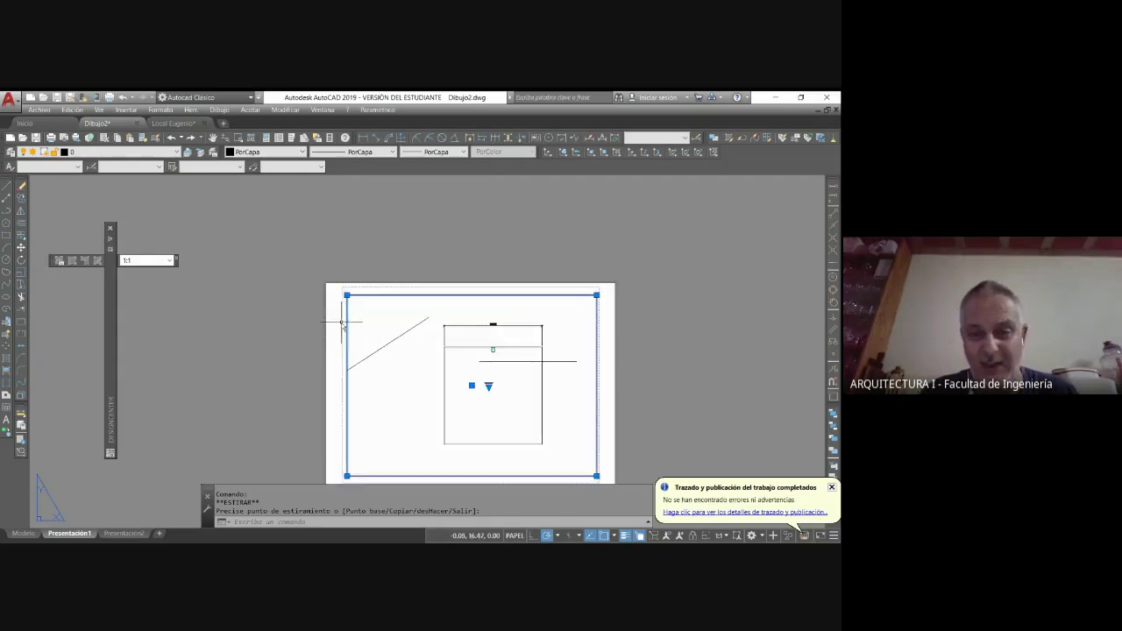
left_click(425, 296)
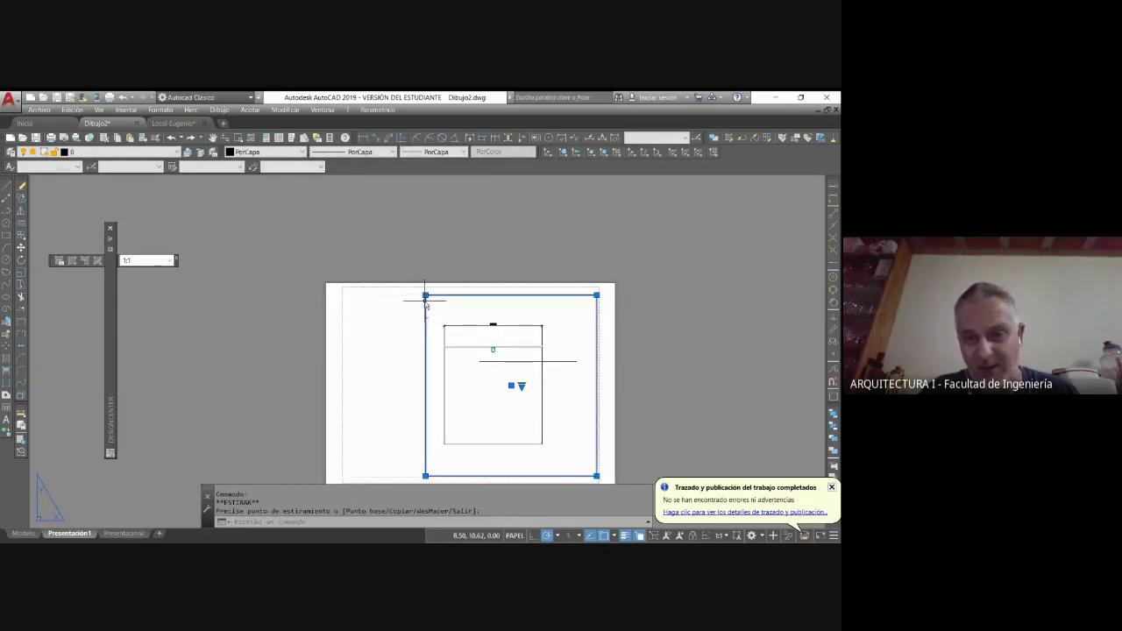
Step: Narrow the viewport from its right side and move it onto the sheet's right half
left_click(597, 295)
left_click(557, 295)
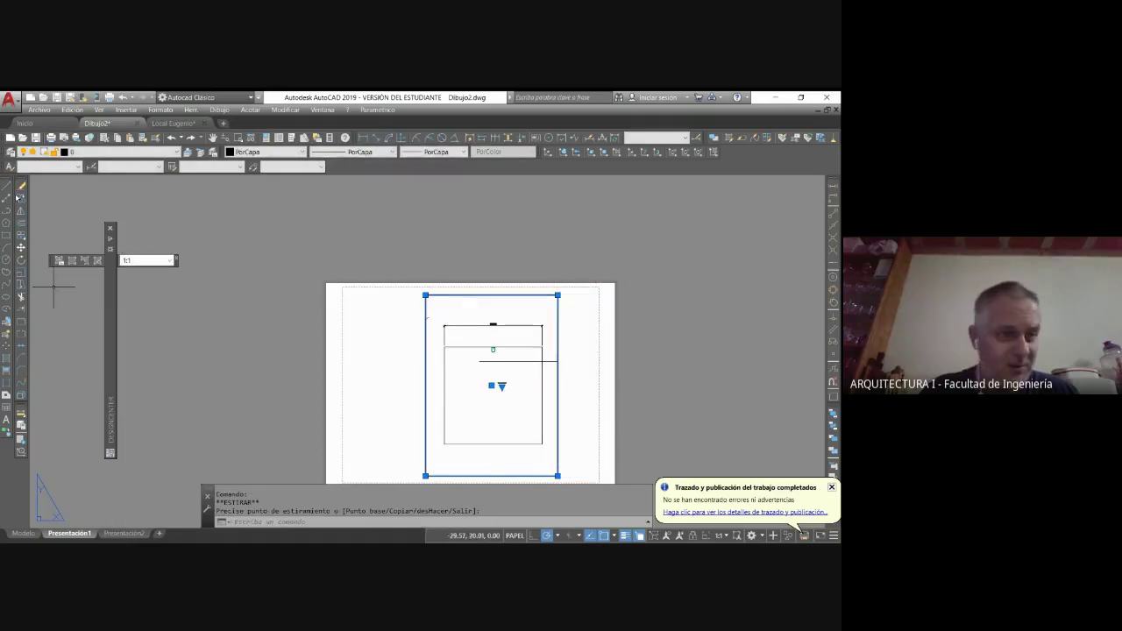
left_click(23, 249)
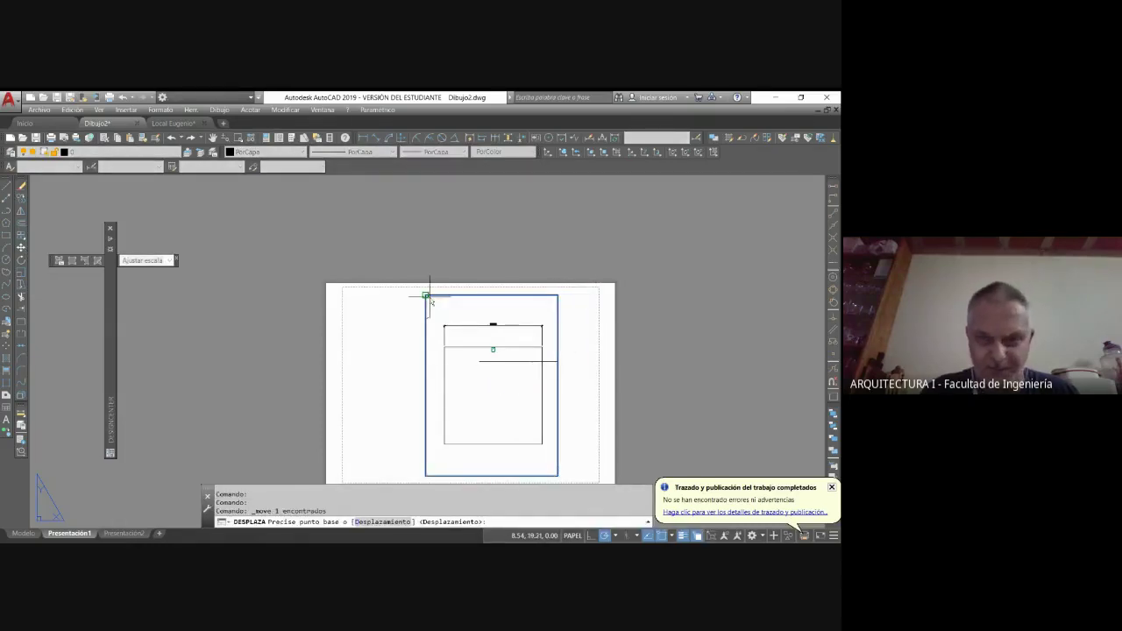
left_click(425, 295)
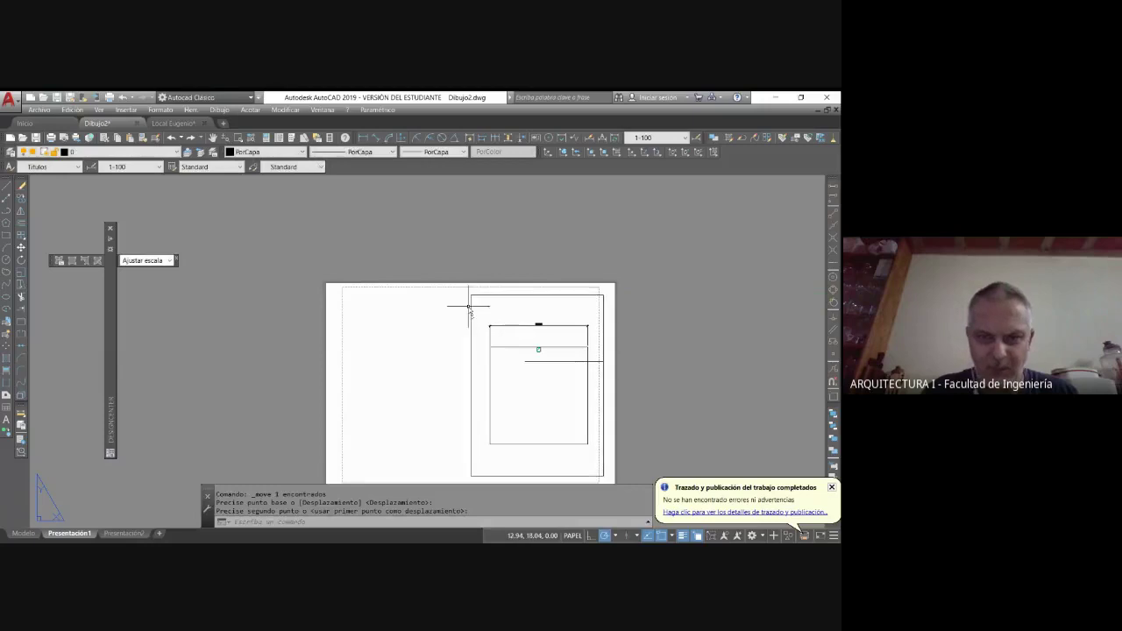
left_click(471, 296)
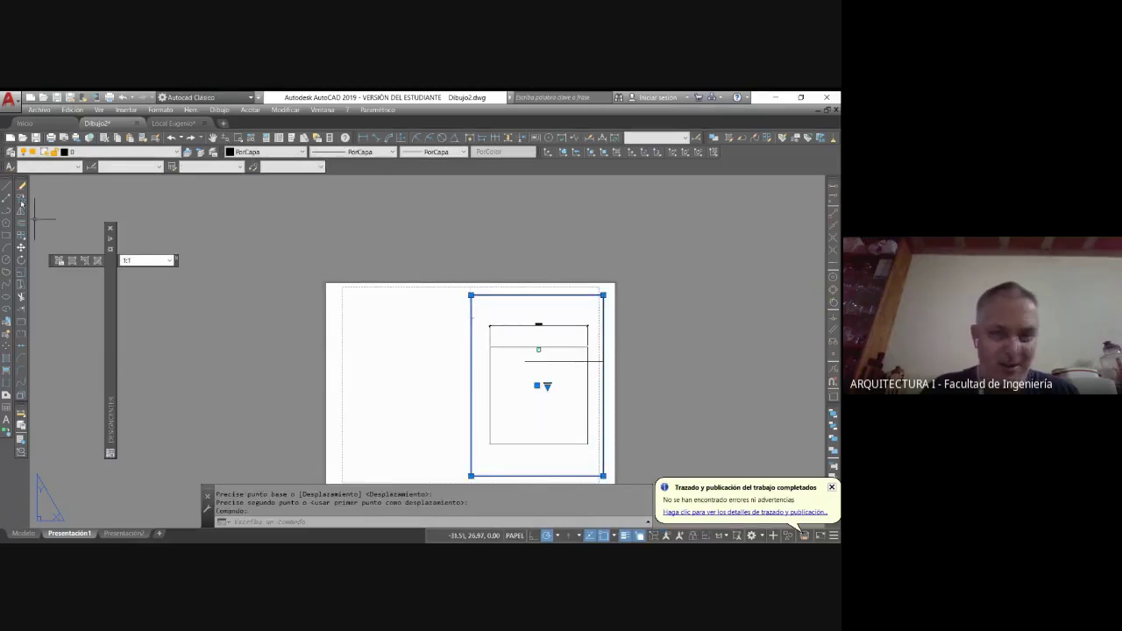
Step: Copy the viewport to the left half, set it to 2:1, and stretch it left and upward
left_click(21, 201)
left_click(471, 296)
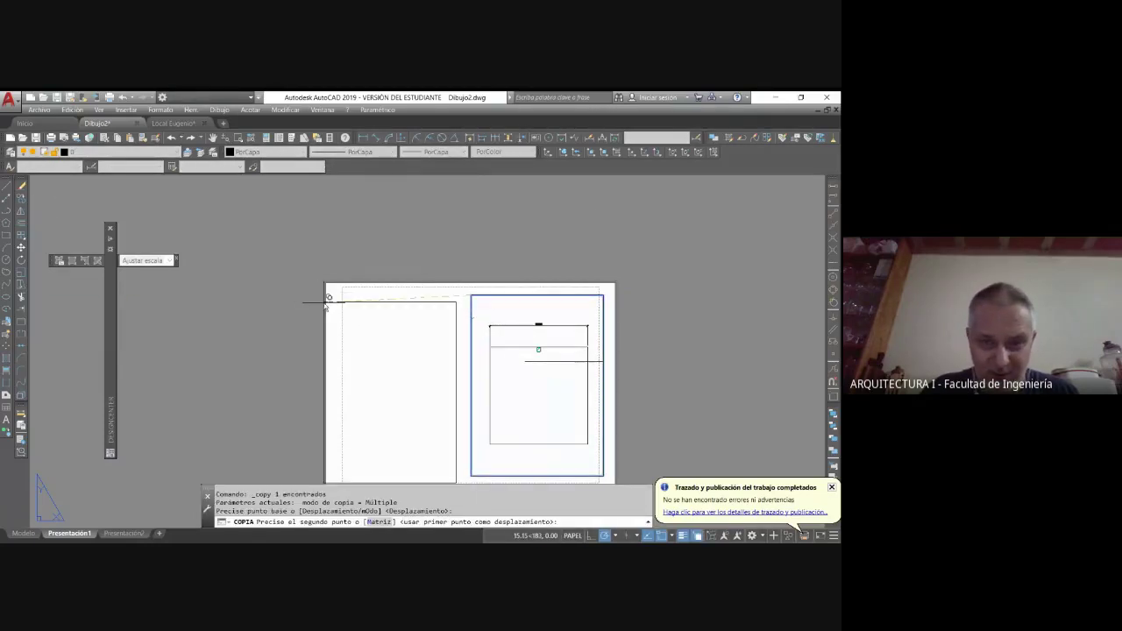
left_click(332, 295)
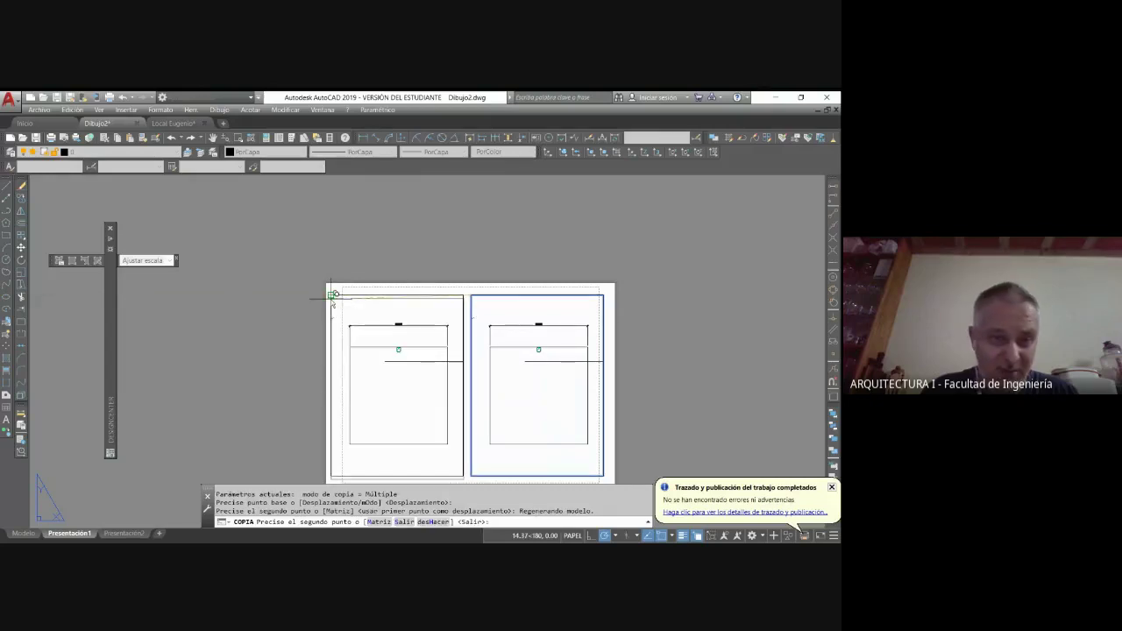
key("Escape")
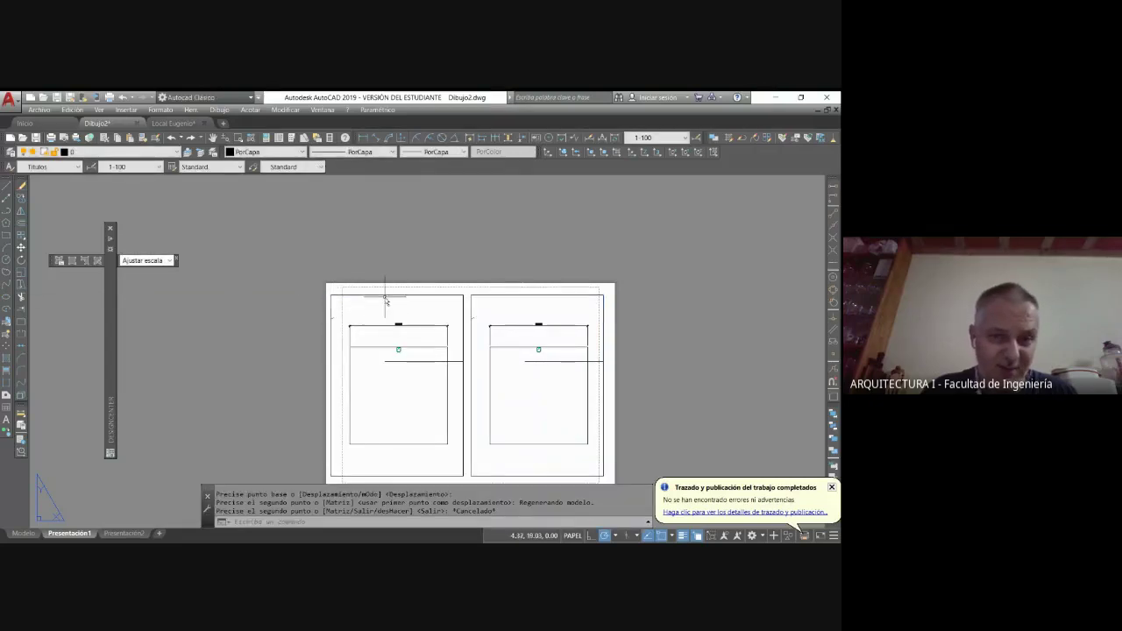
left_click(386, 298)
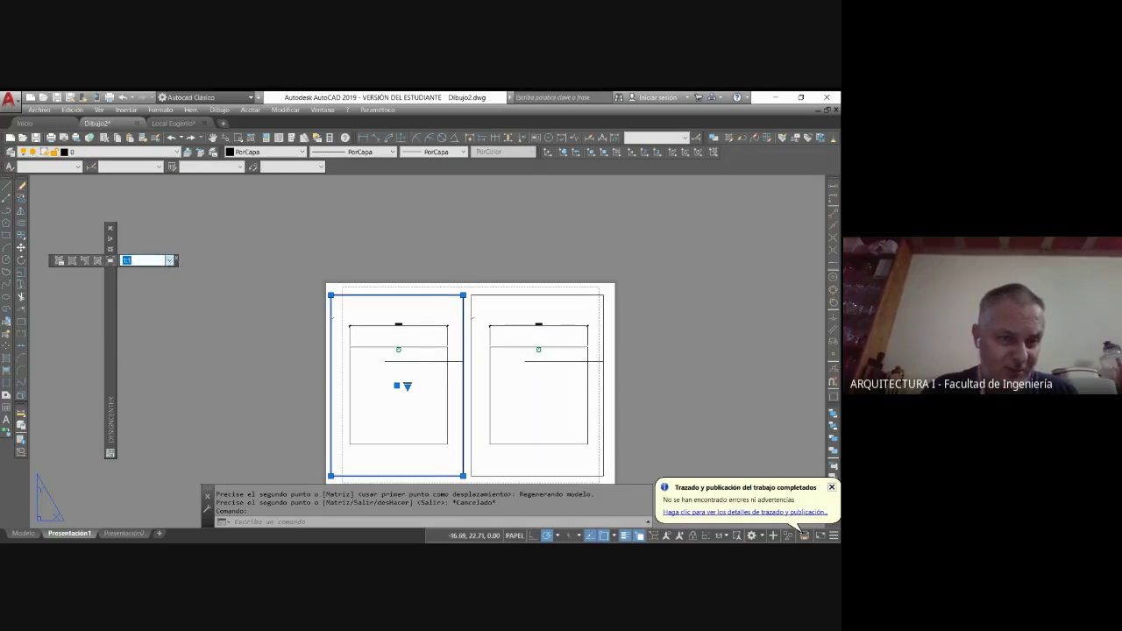
type("2:1")
key("Return")
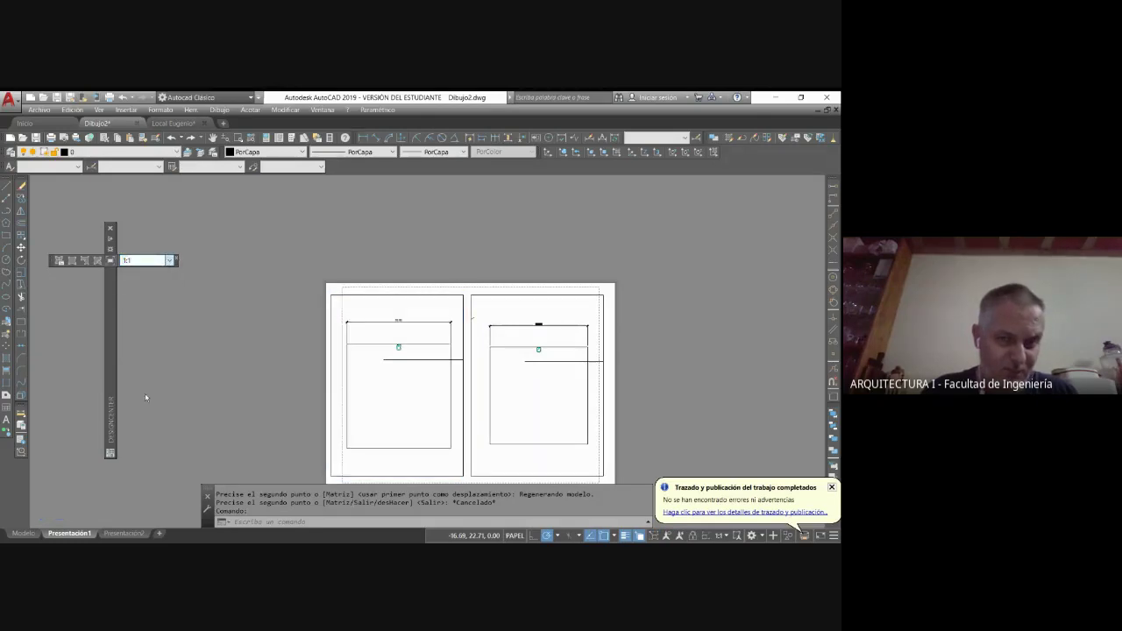
left_click(332, 295)
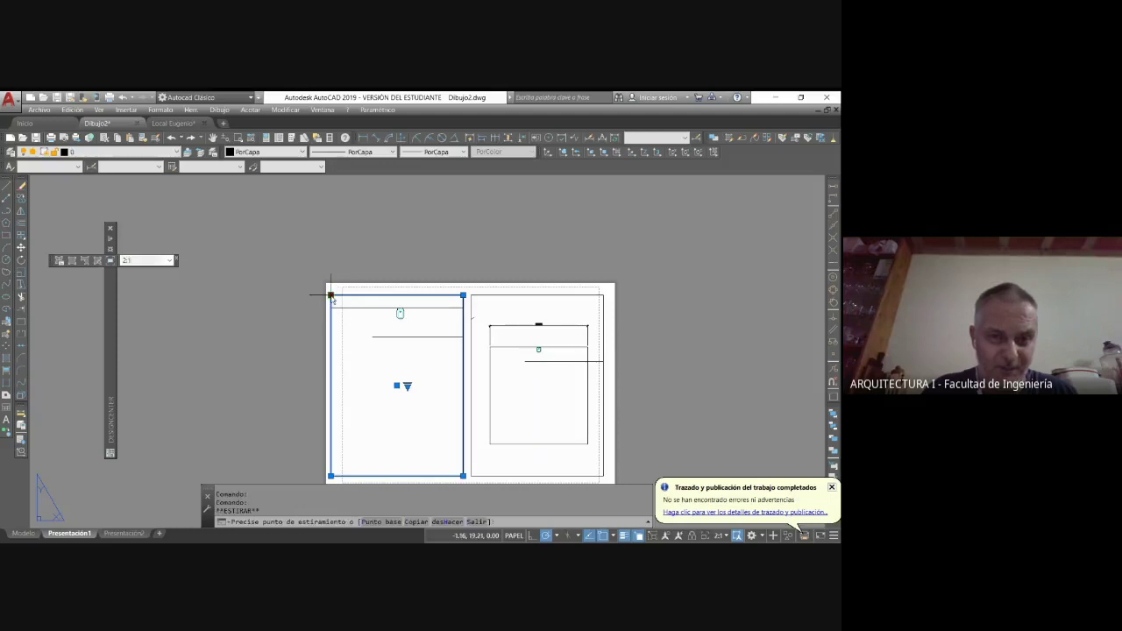
left_click(246, 272)
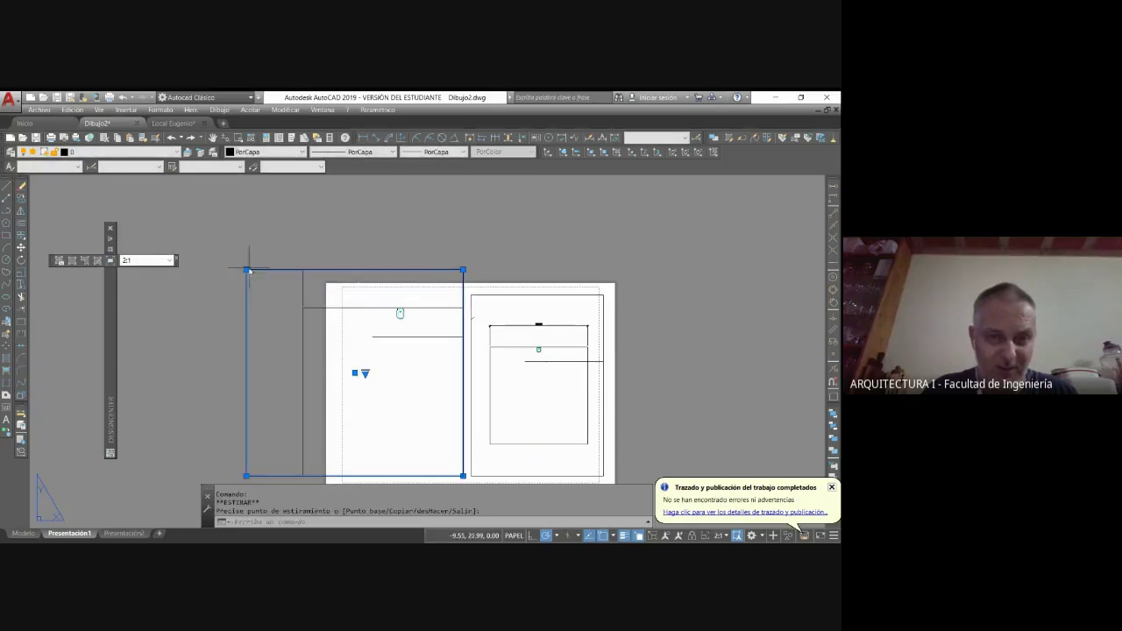
left_click(247, 239)
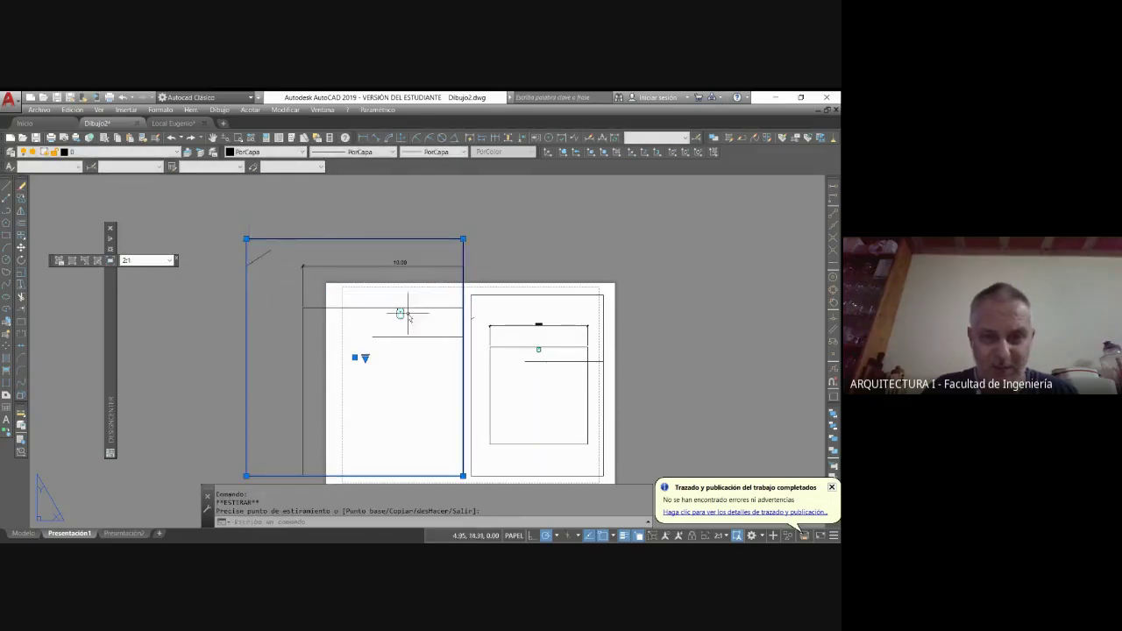
key("Escape")
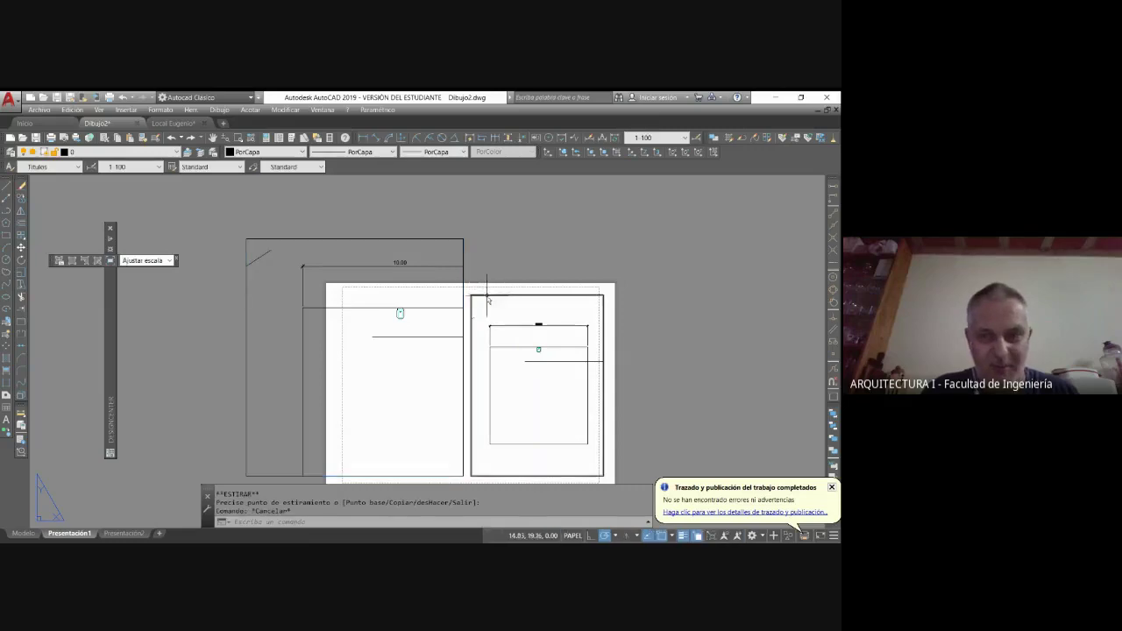
Step: Move the right viewport off the sheet, then undo the move
left_click(487, 296)
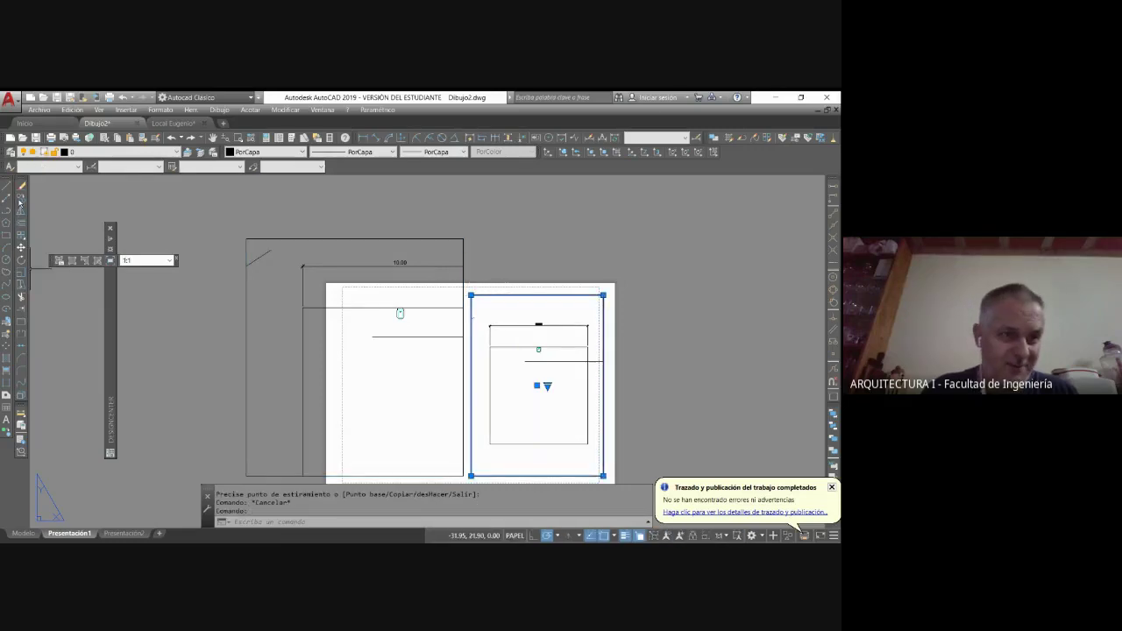
left_click(20, 249)
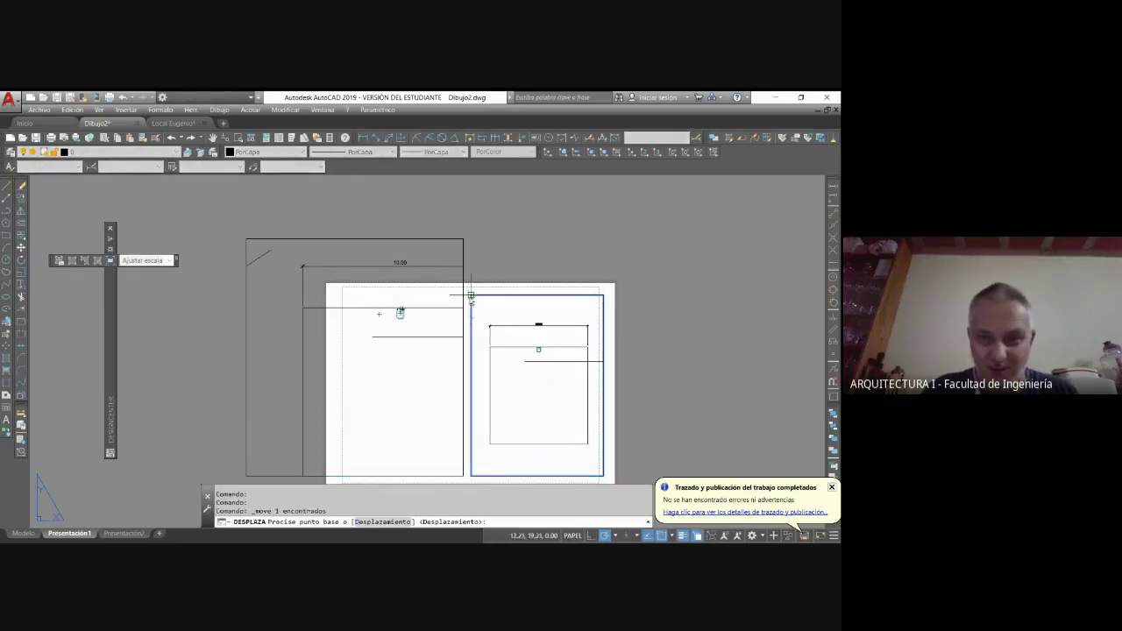
left_click(471, 297)
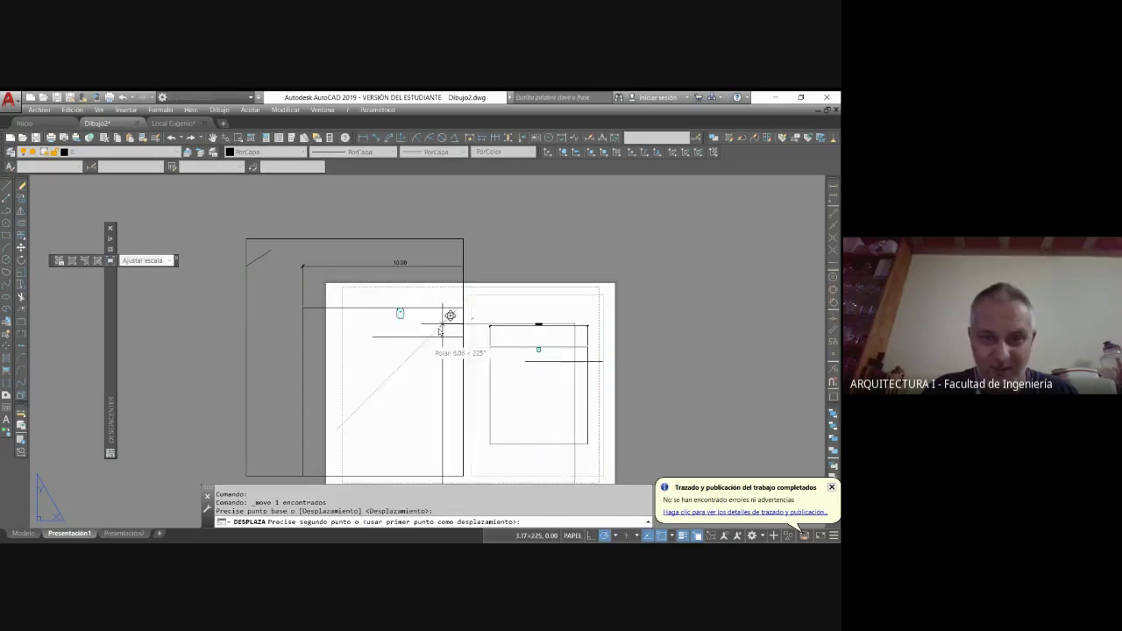
left_click(640, 257)
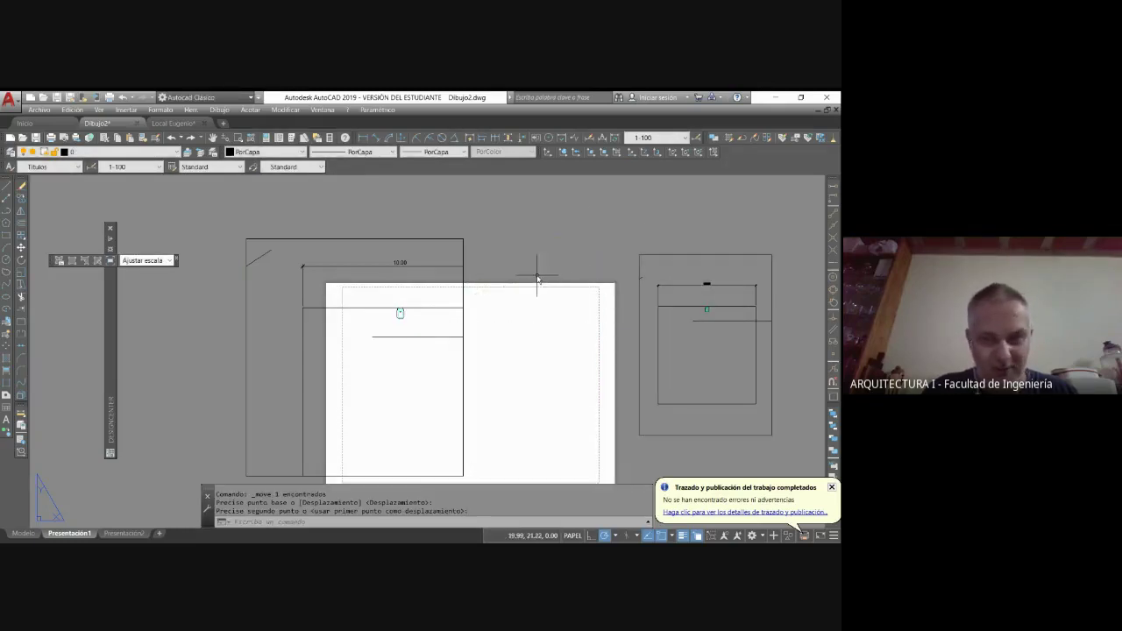
key("ctrl+z")
Step: Copy the right viewport beside the sheet and set the copy's scale to 1:2
left_click(554, 296)
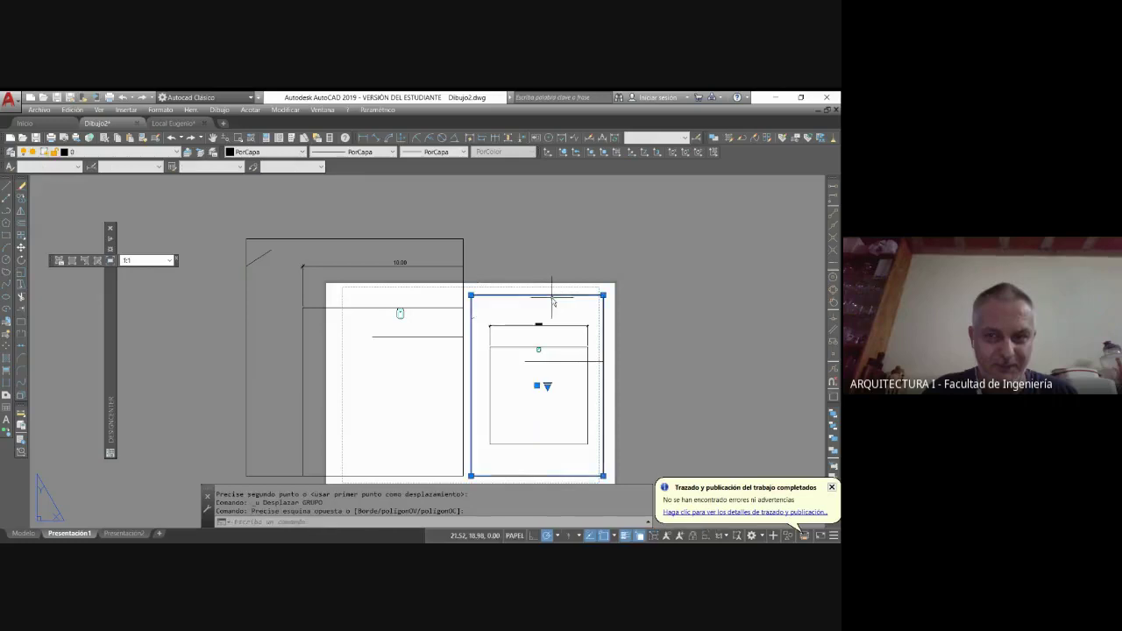
left_click(18, 203)
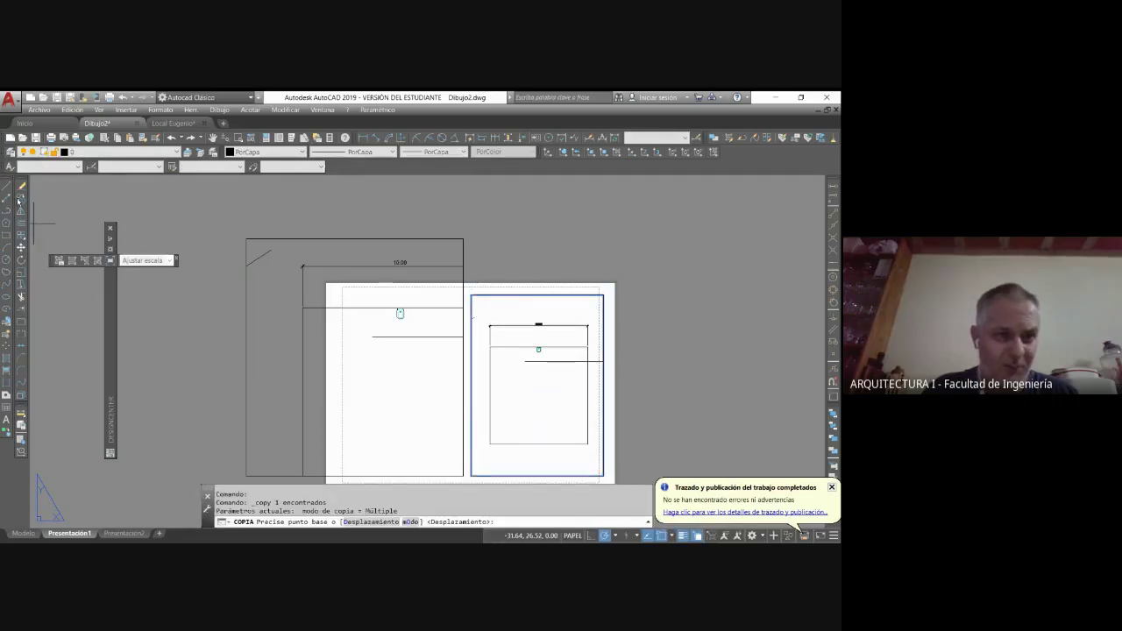
left_click(470, 295)
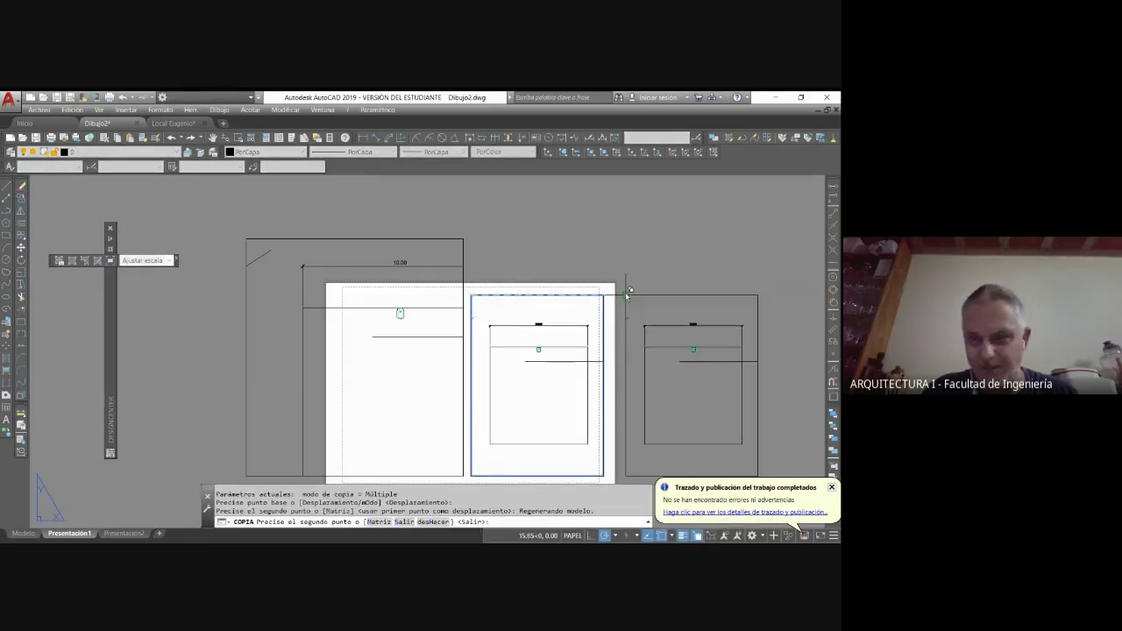
left_click(625, 296)
key("Escape")
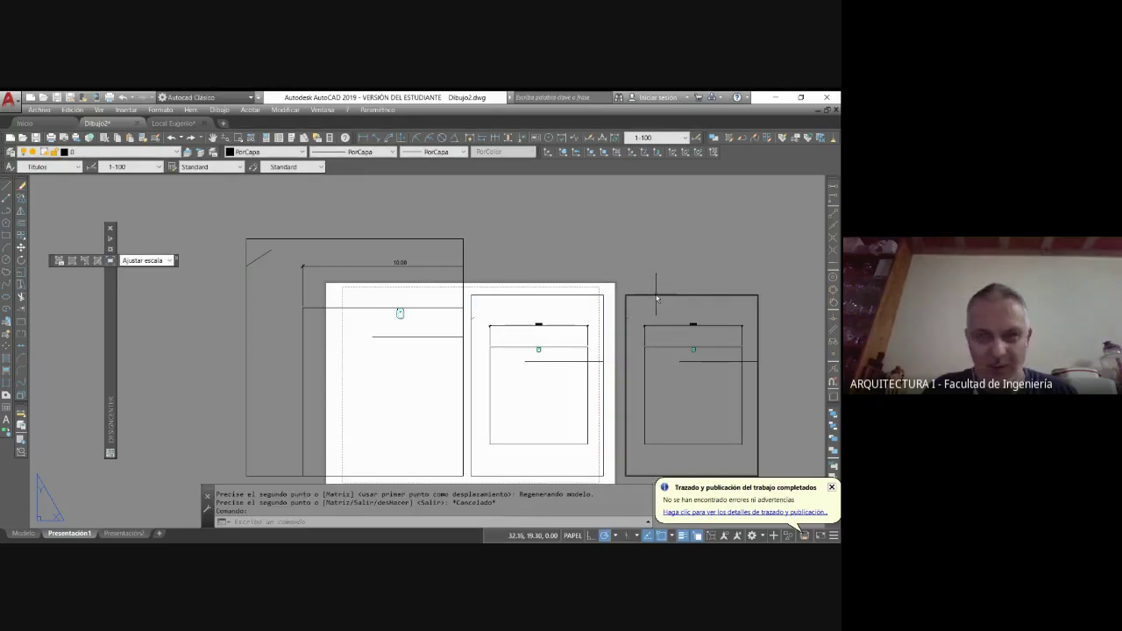
left_click(656, 298)
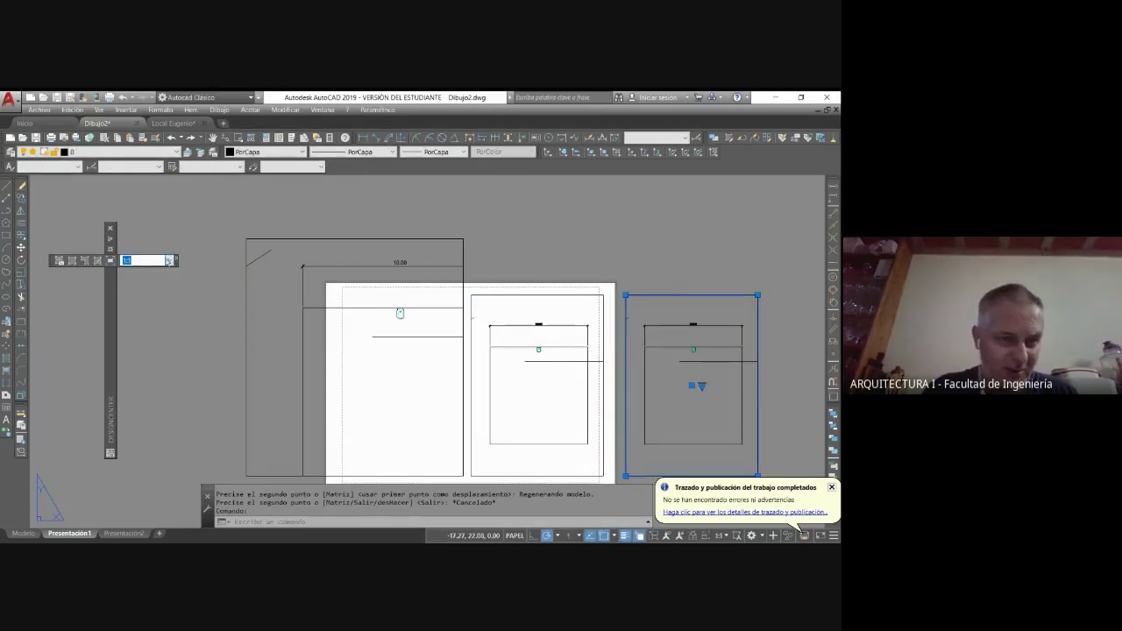
type("1:2")
key("Return")
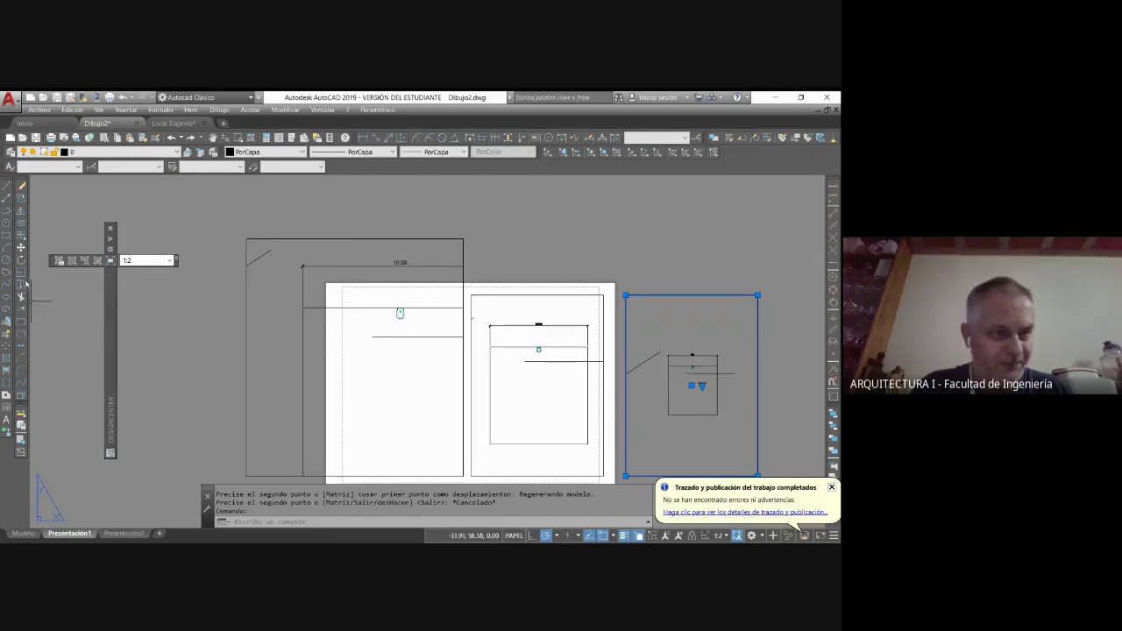
Step: Move the 1:2 viewport into the sheet's lower-left area
left_click(21, 248)
left_click(625, 295)
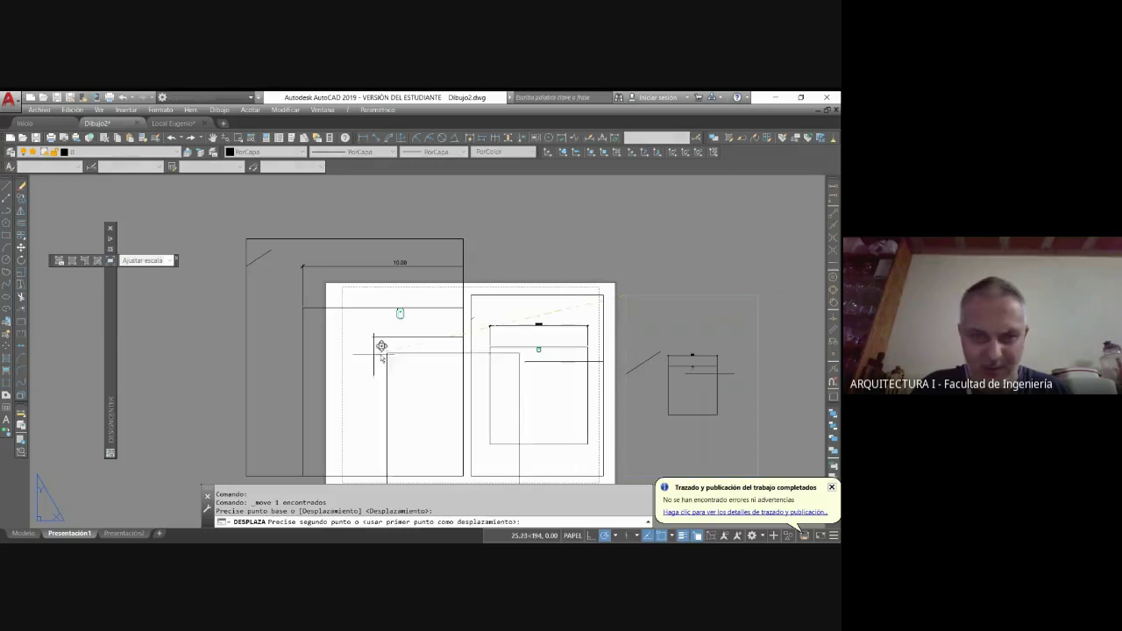
left_click(331, 343)
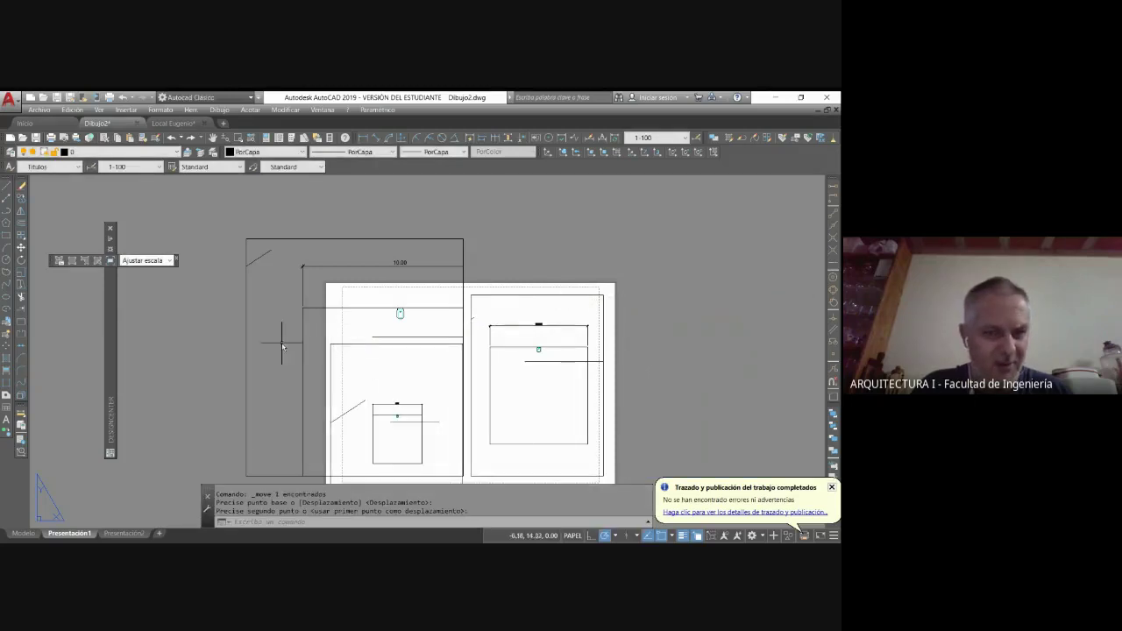
left_click(367, 347)
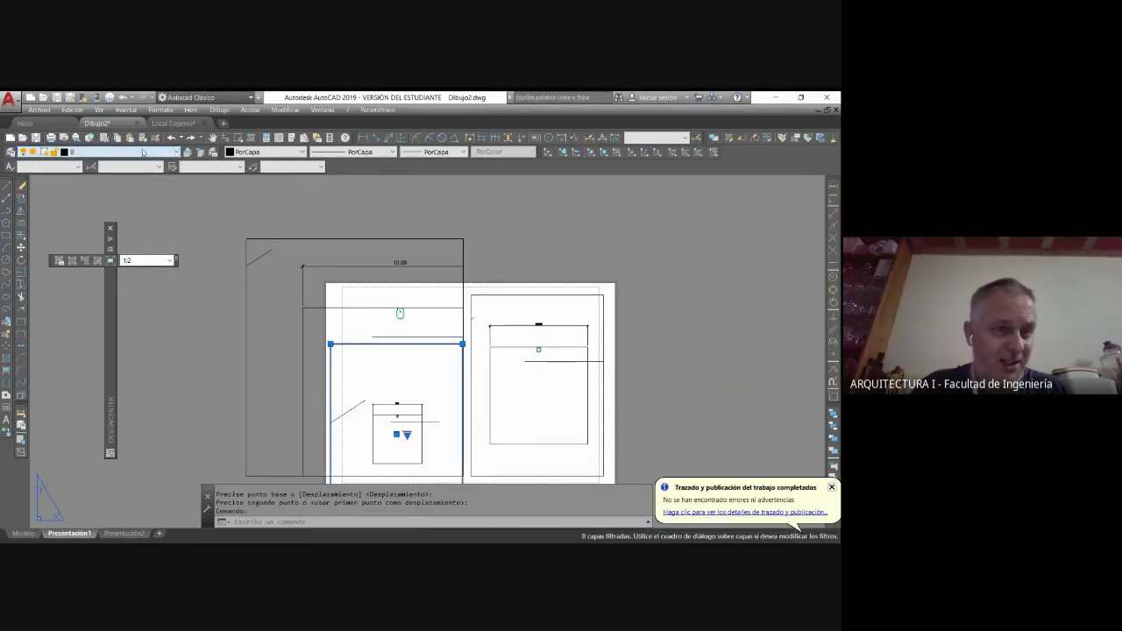
Step: Create a new layer named Ventanitas in the Layer Properties Manager
left_click(13, 152)
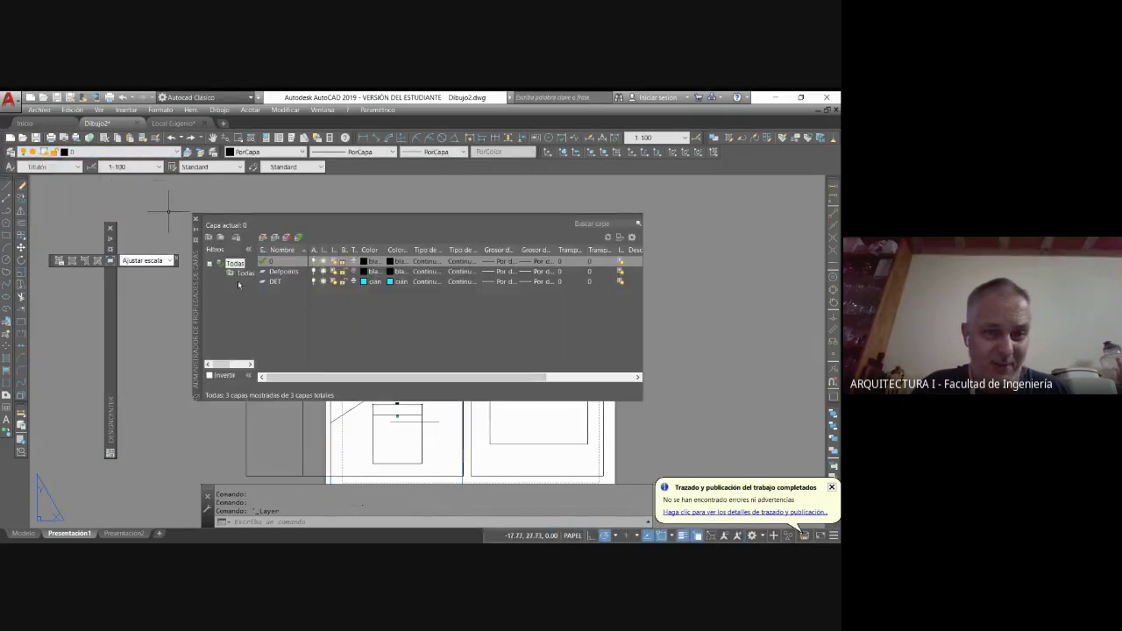
left_click(263, 237)
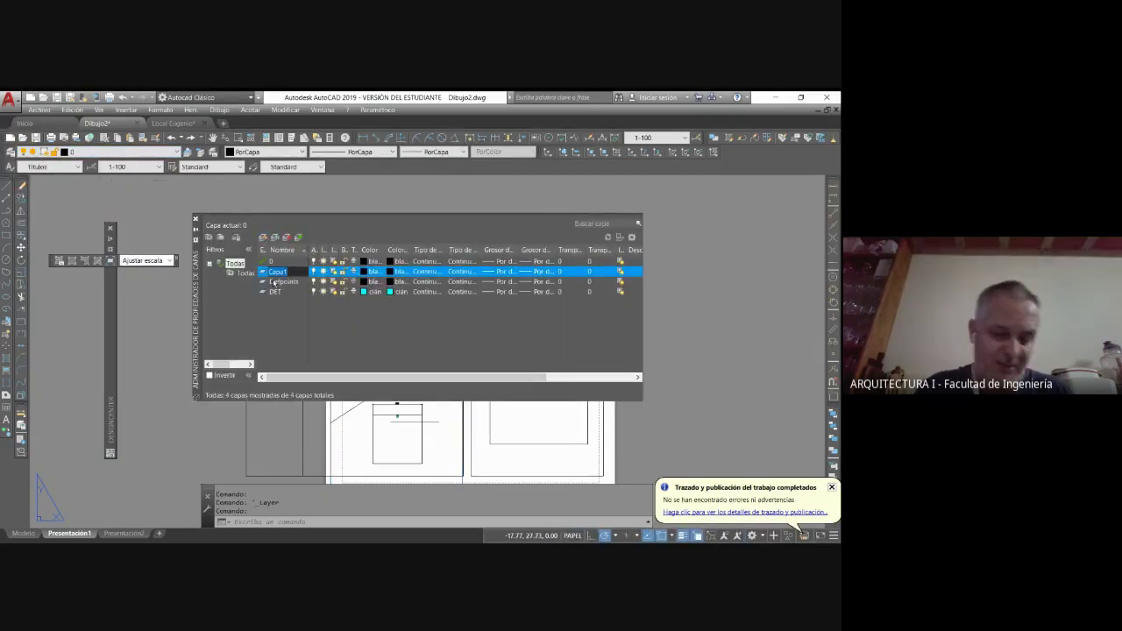
type("entanitas")
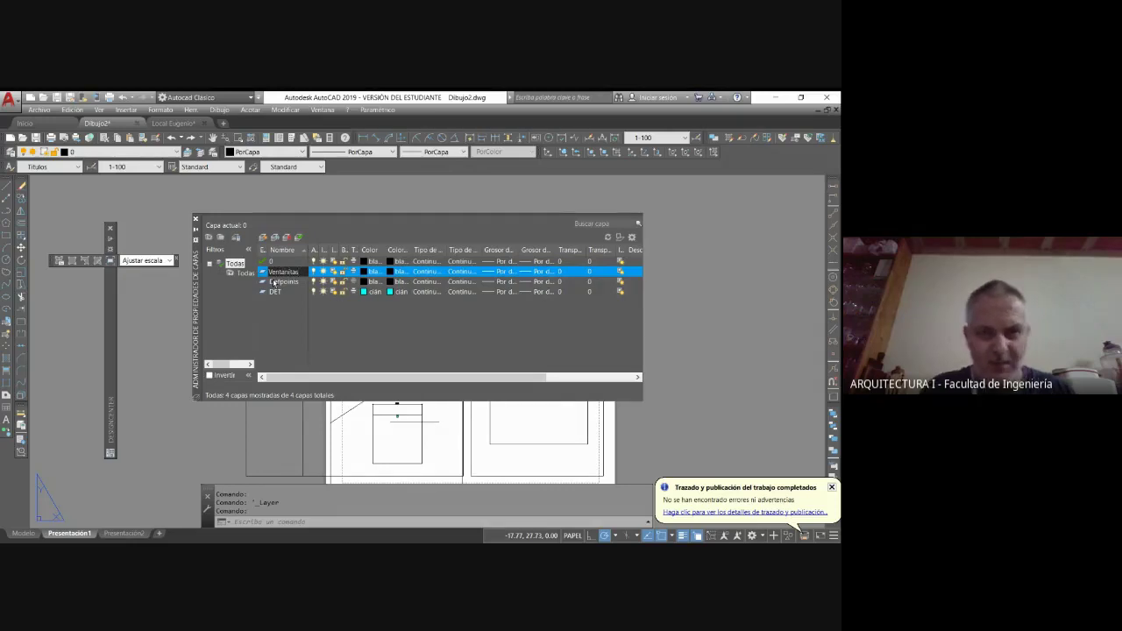
key("Return")
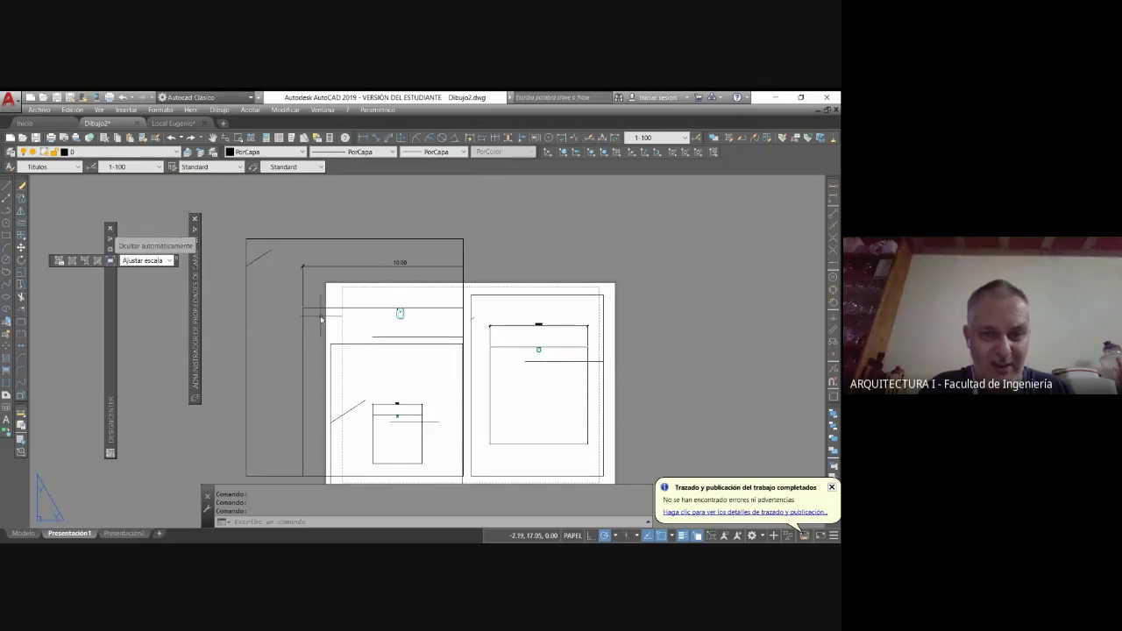
Step: Select the three layout viewports and dismiss their shortcut menu before previewing the plot
left_click(322, 312)
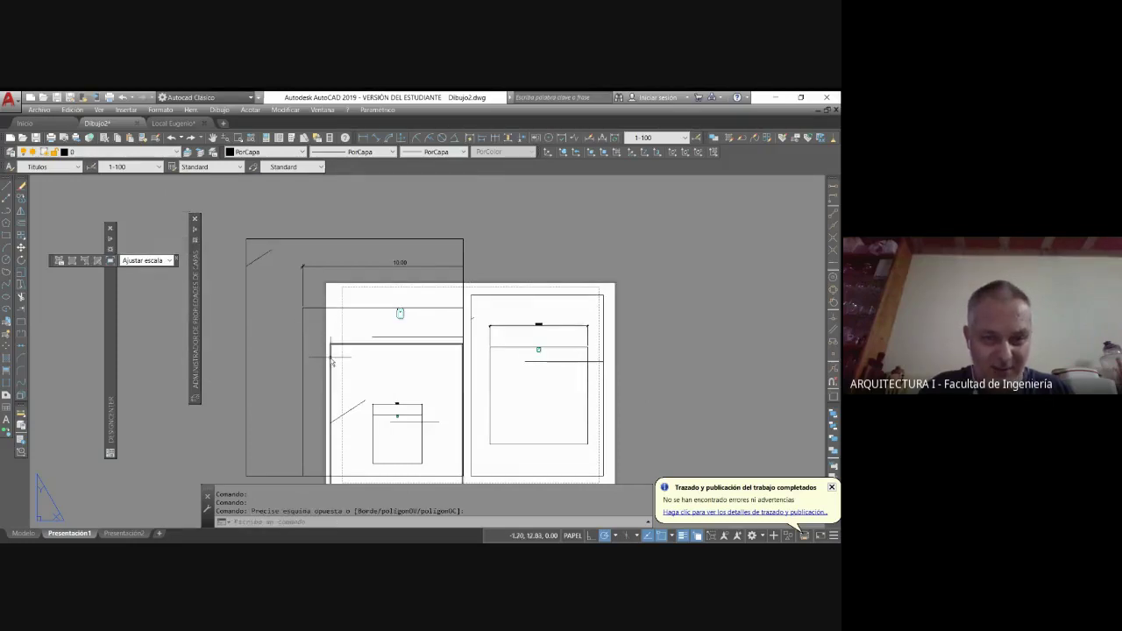
left_click(466, 482)
left_click(357, 238)
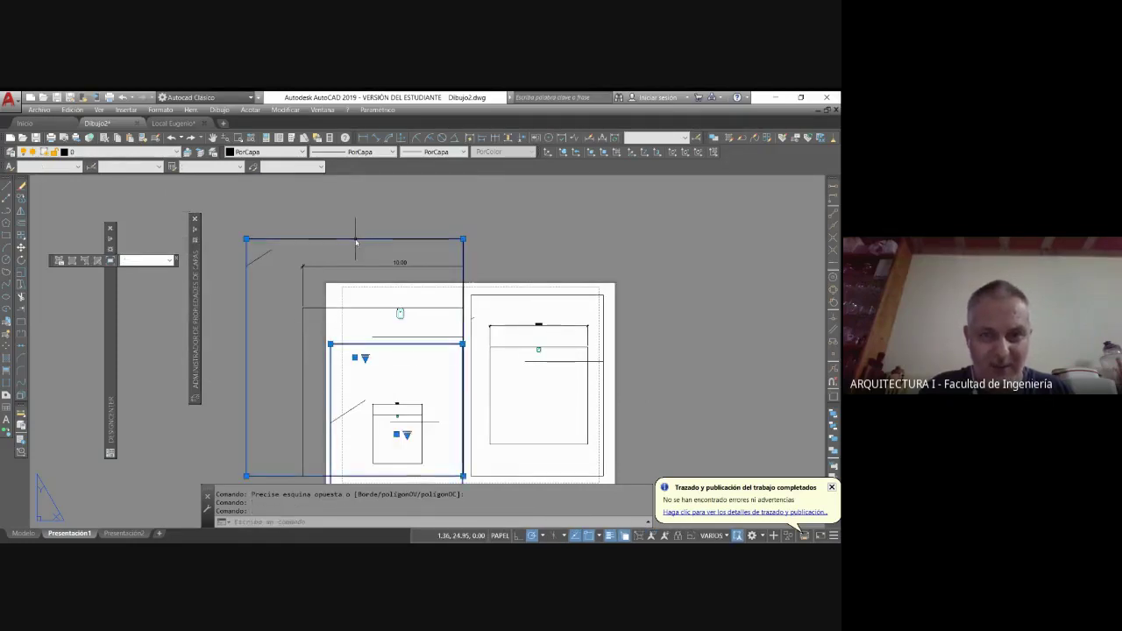
left_click(473, 297)
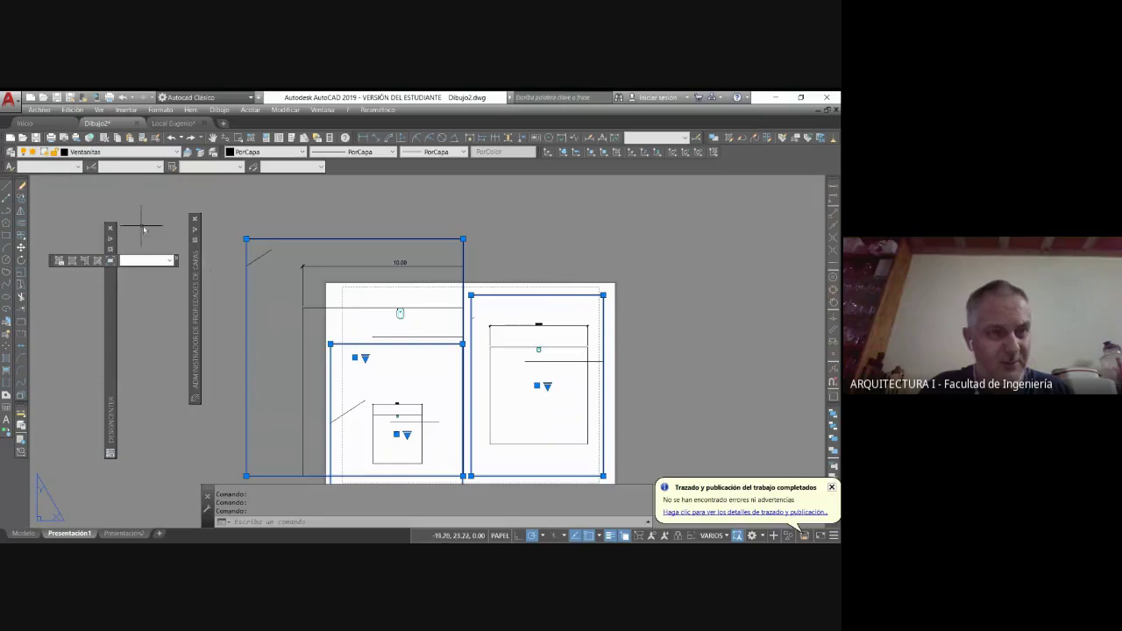
right_click(362, 326)
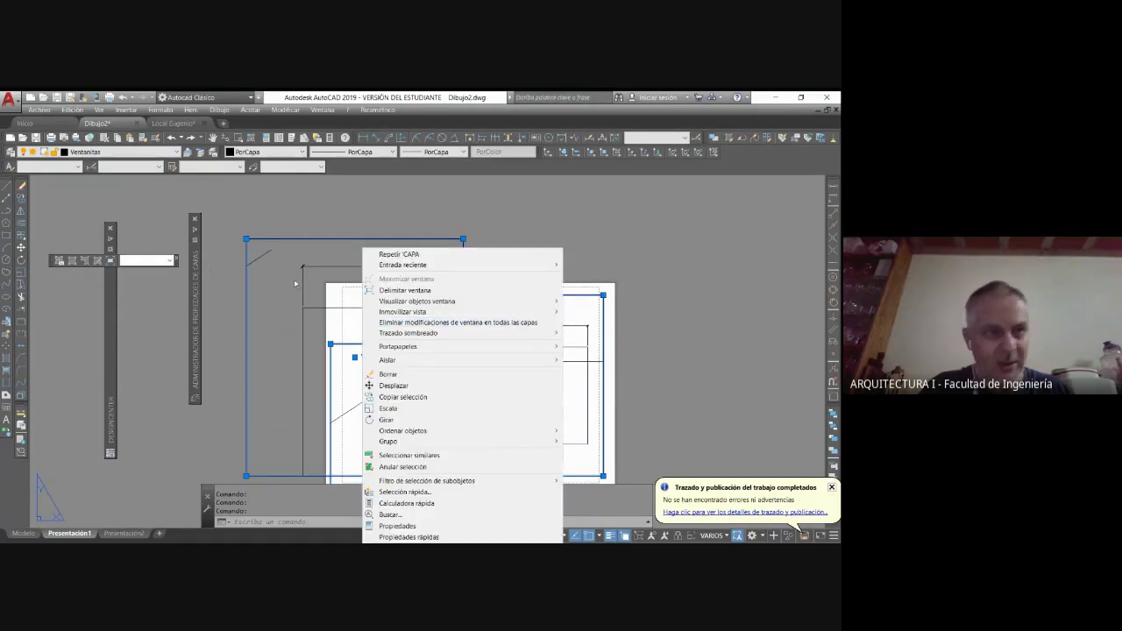
left_click(59, 125)
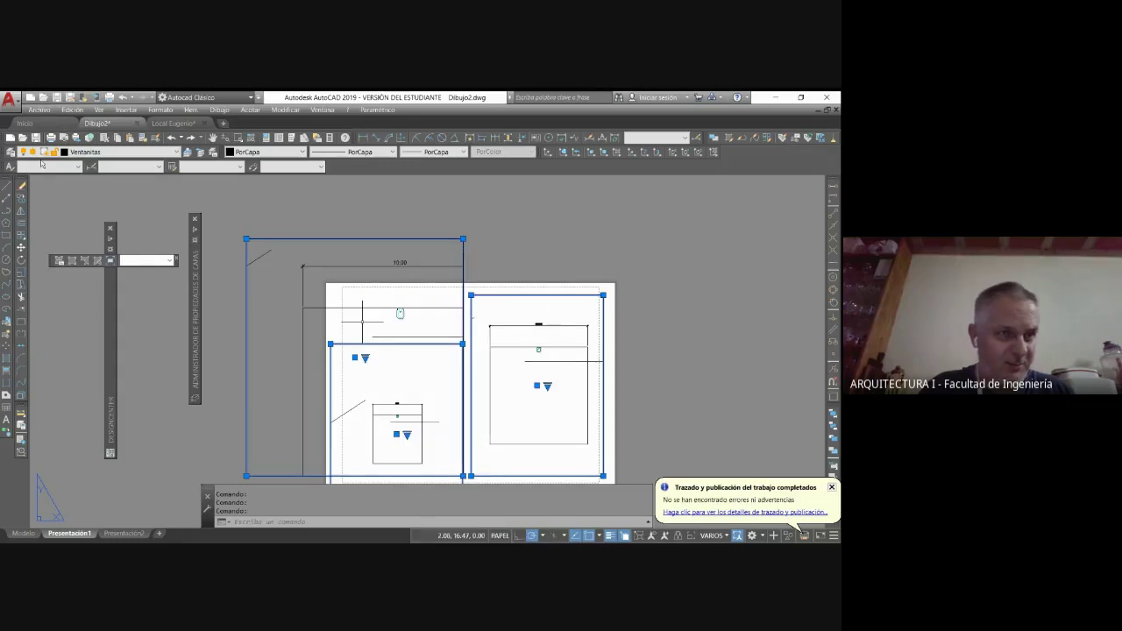
left_click(38, 111)
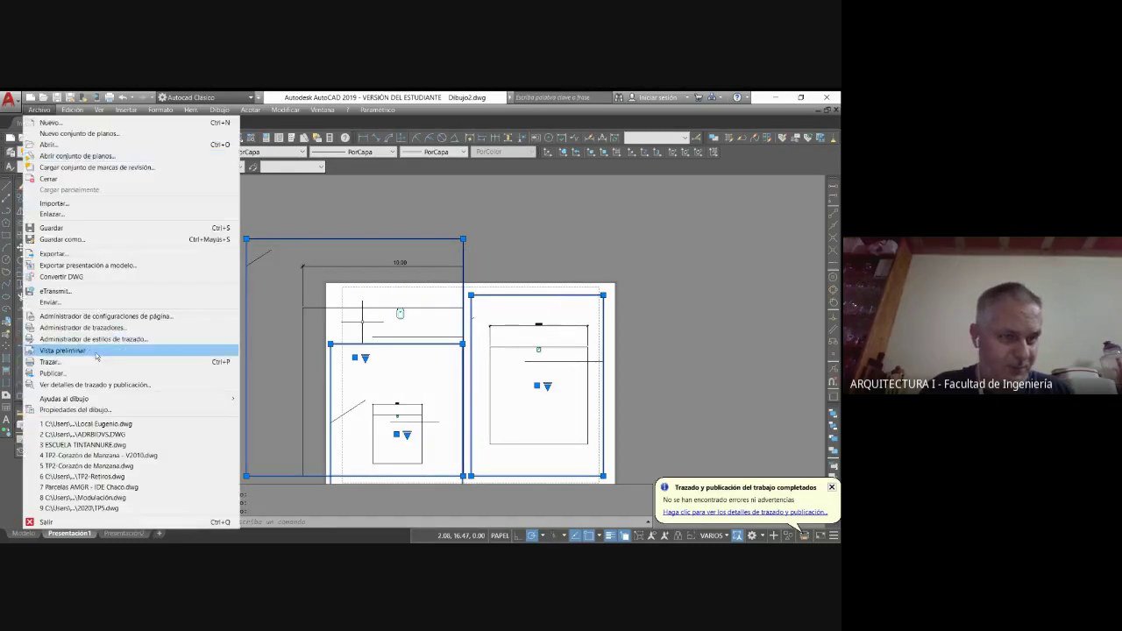
left_click(95, 350)
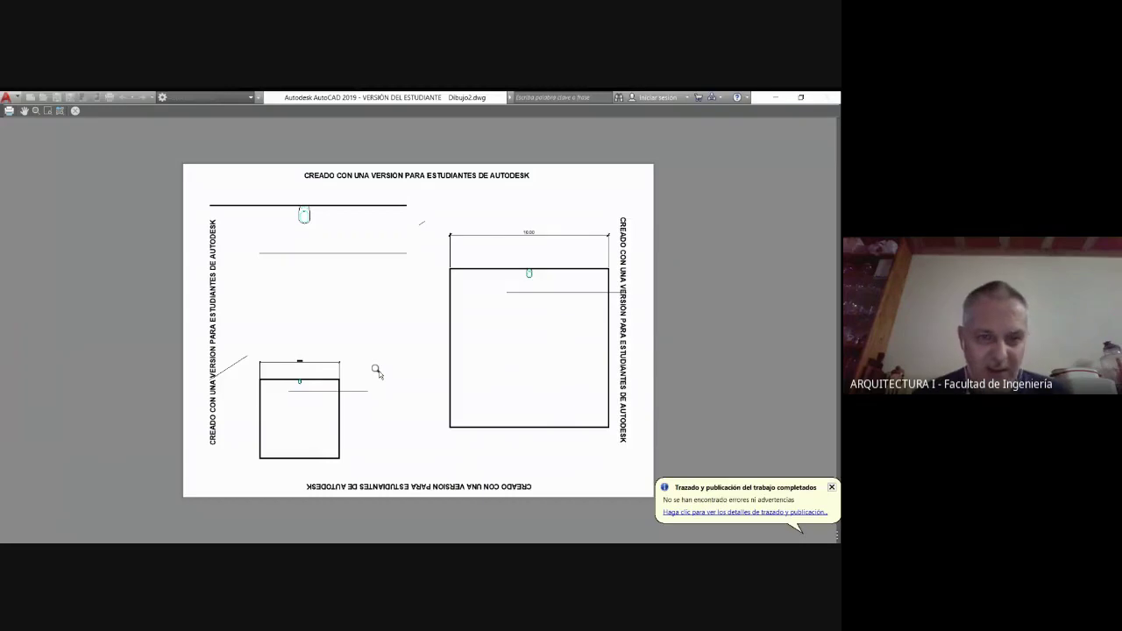
scroll(303, 406, "up", 1)
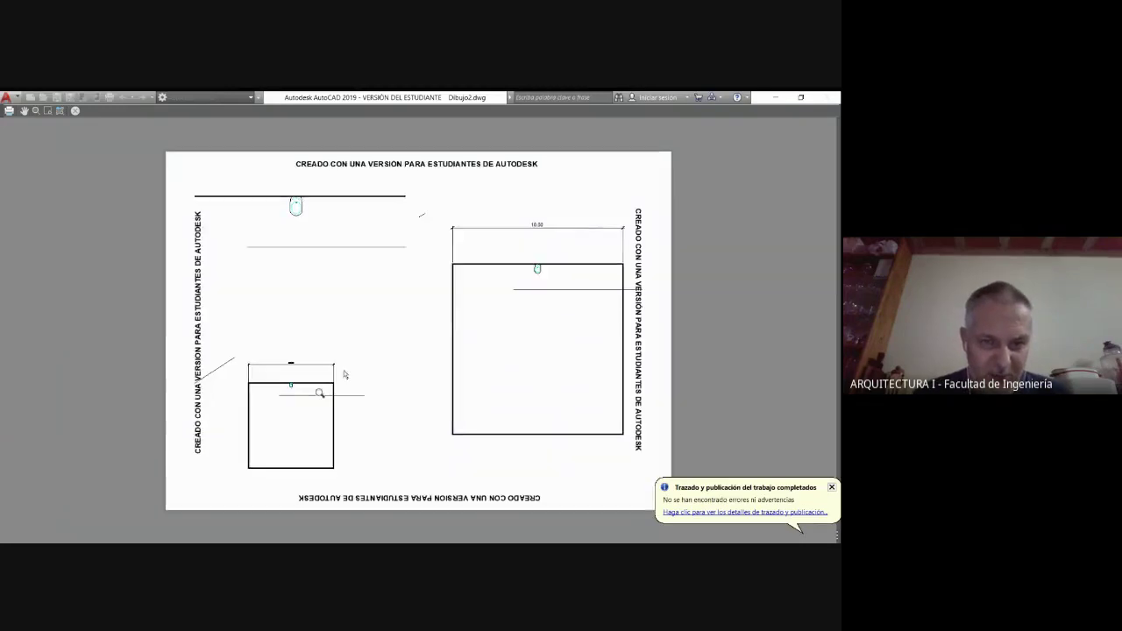
scroll(303, 412, "up", 1)
scroll(306, 414, "up", 1)
scroll(306, 414, "up", 1)
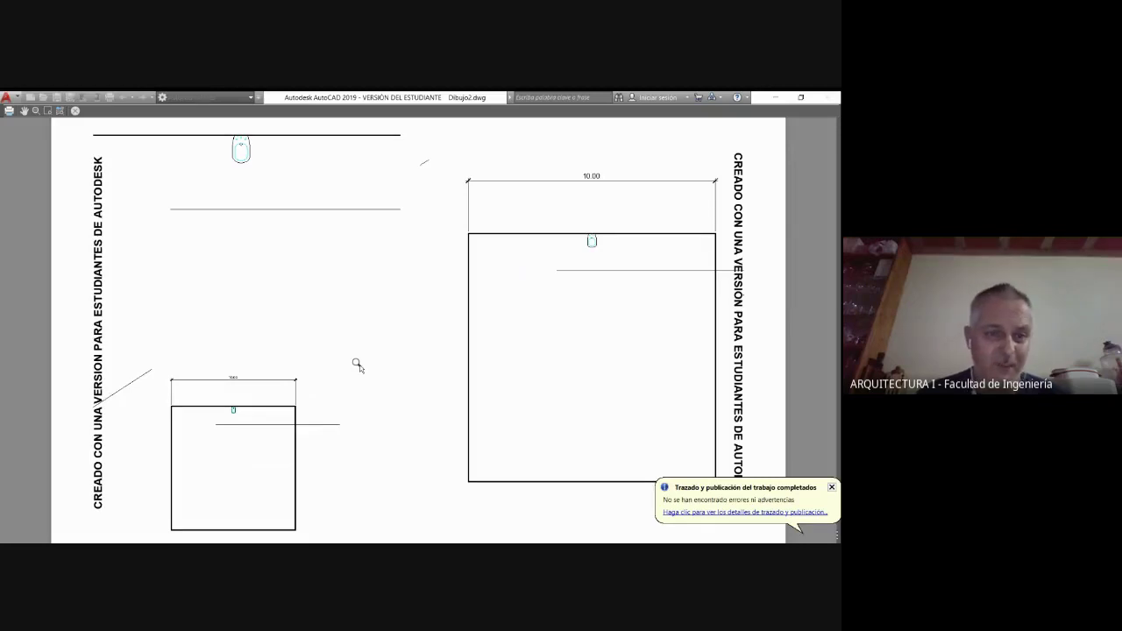
scroll(359, 365, "down", 4)
scroll(317, 399, "up", 6)
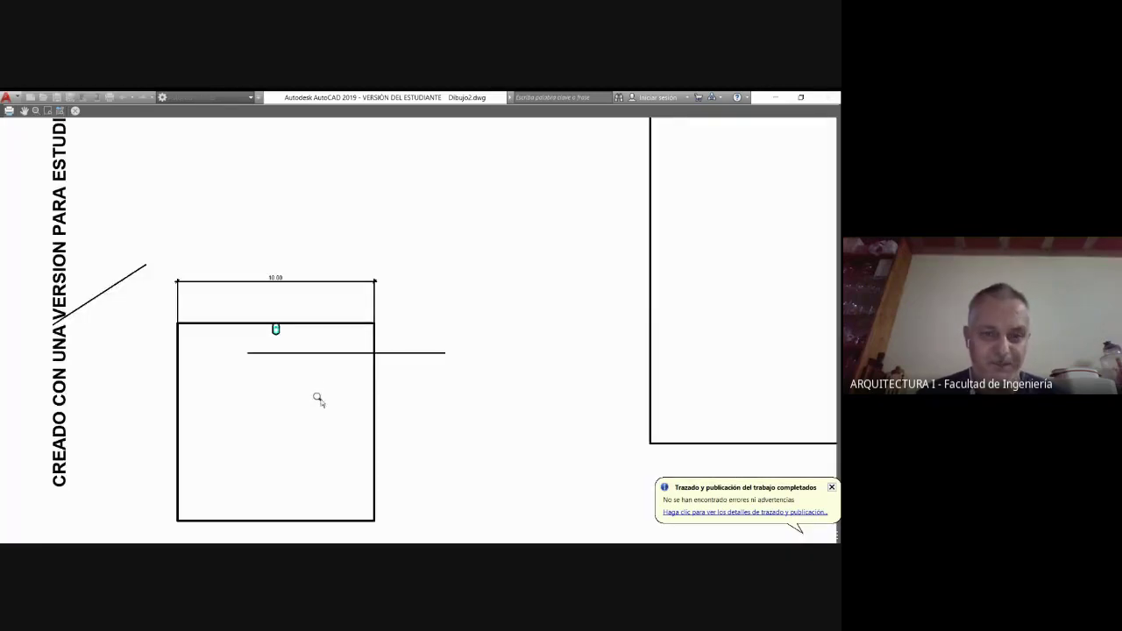
scroll(318, 399, "up", 4)
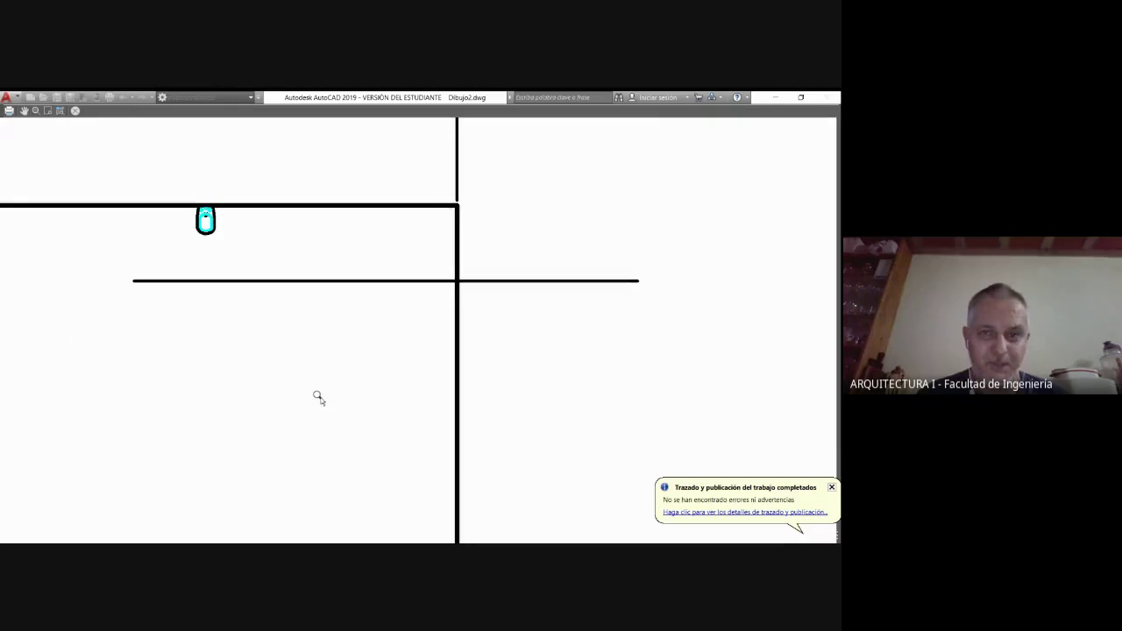
scroll(318, 398, "down", 2)
scroll(321, 397, "down", 1)
scroll(321, 397, "down", 1)
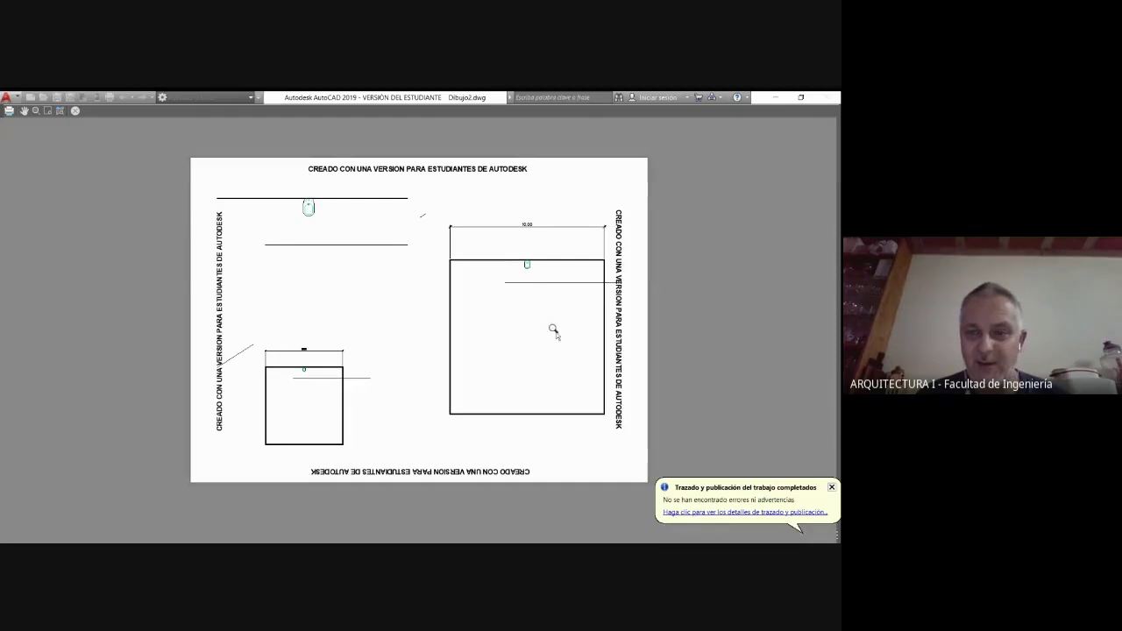
scroll(560, 303, "up", 6)
scroll(559, 306, "down", 6)
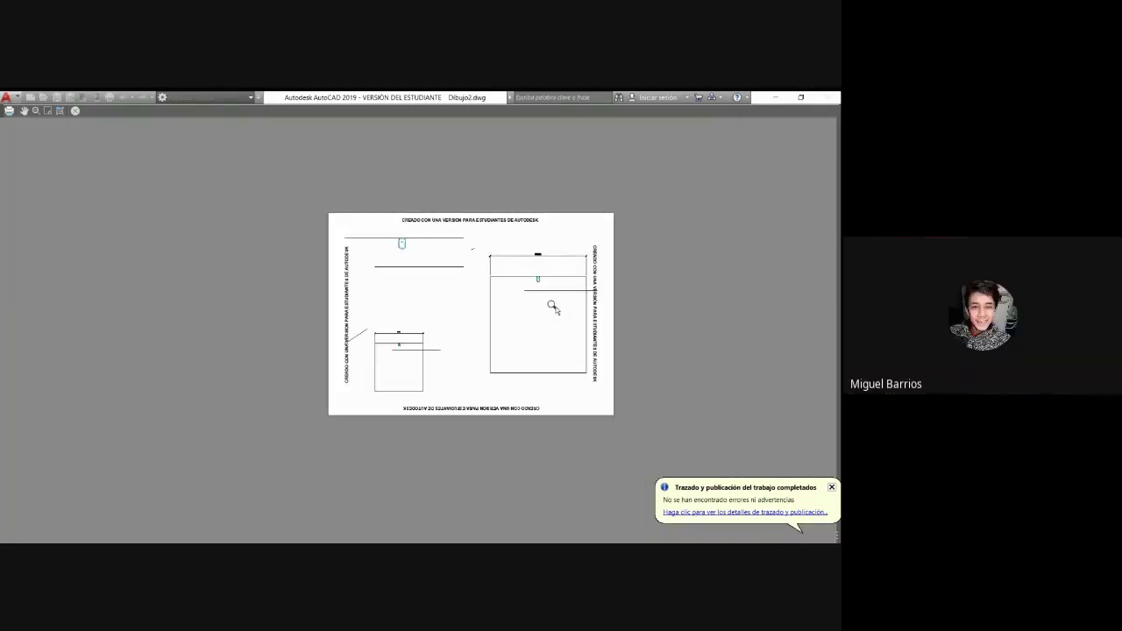
key("Escape")
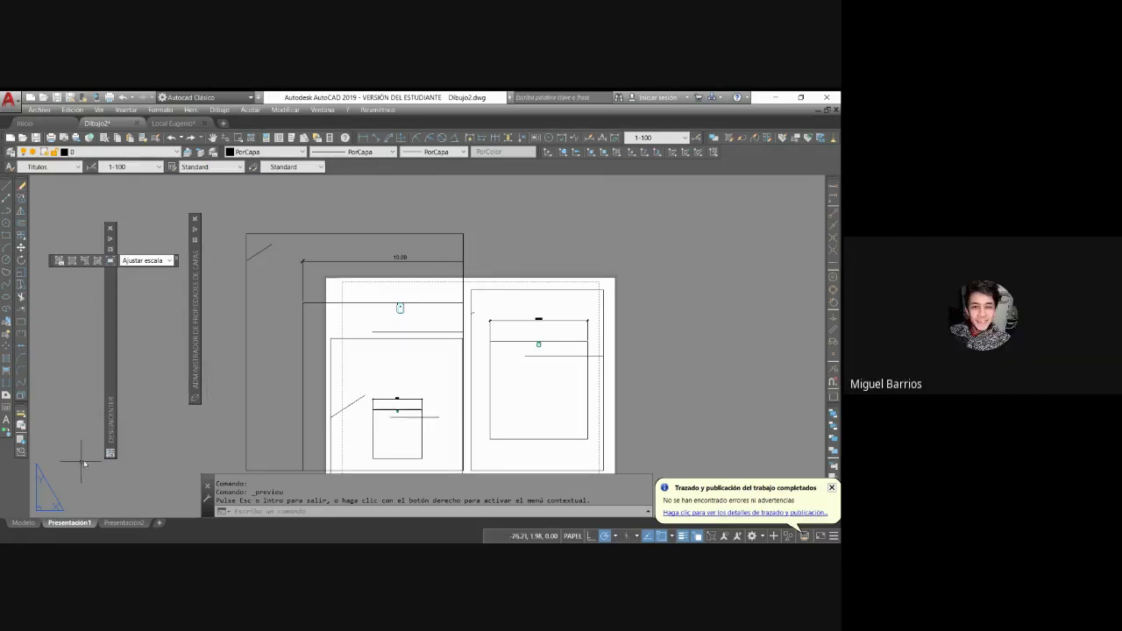
Step: Switch to model space and erase the diagonal polyline
left_click(25, 523)
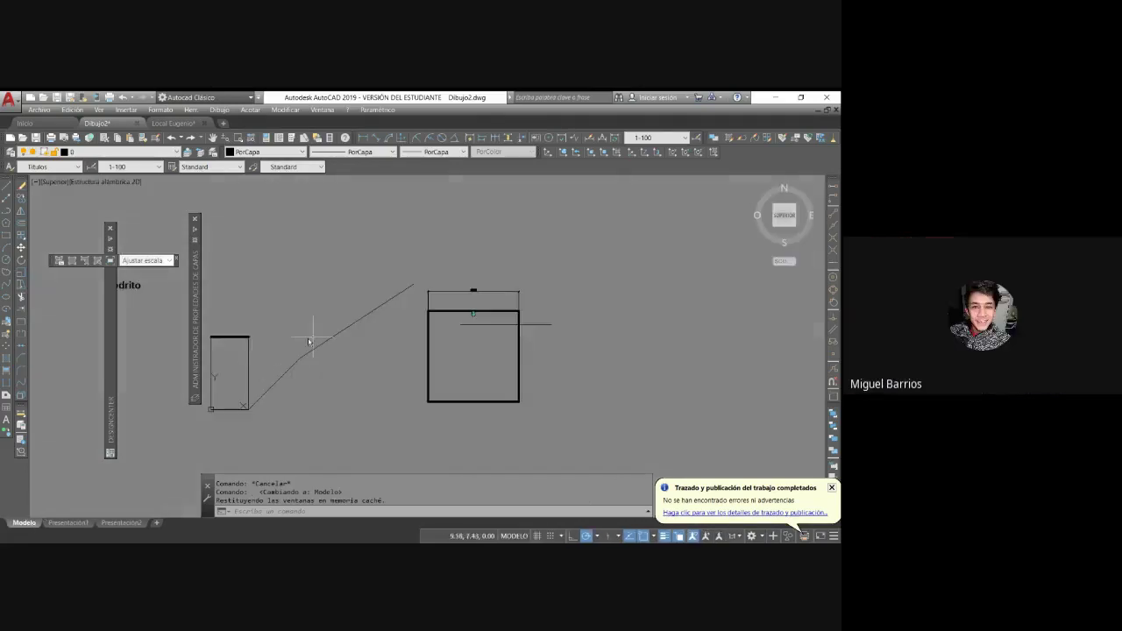
left_click_drag(357, 341, 275, 351)
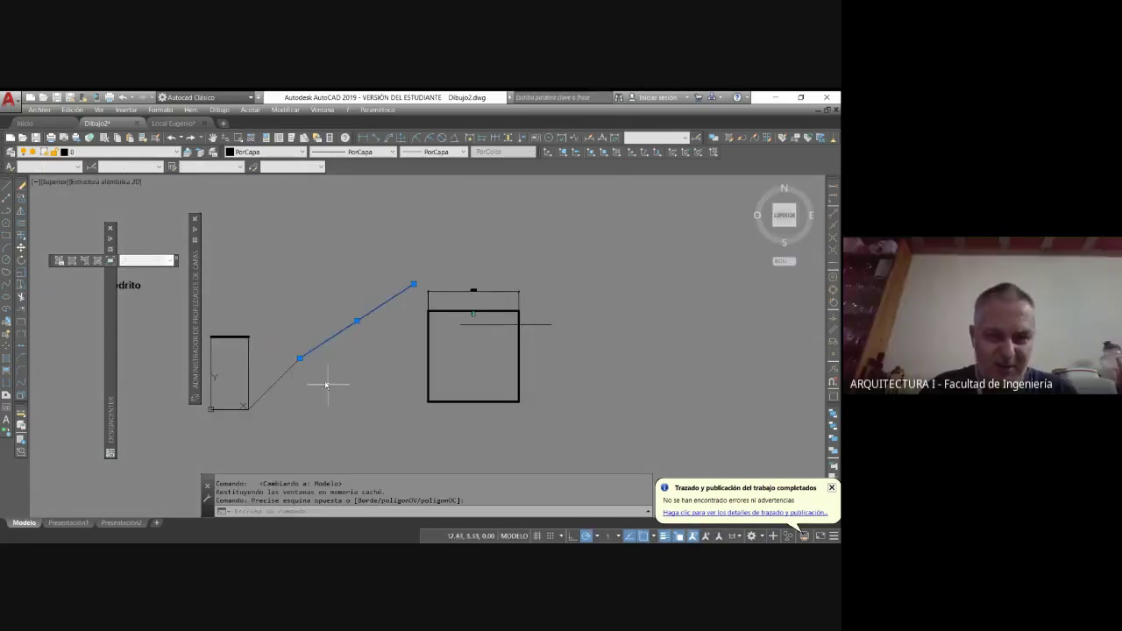
left_click_drag(332, 388, 277, 349)
key("Delete")
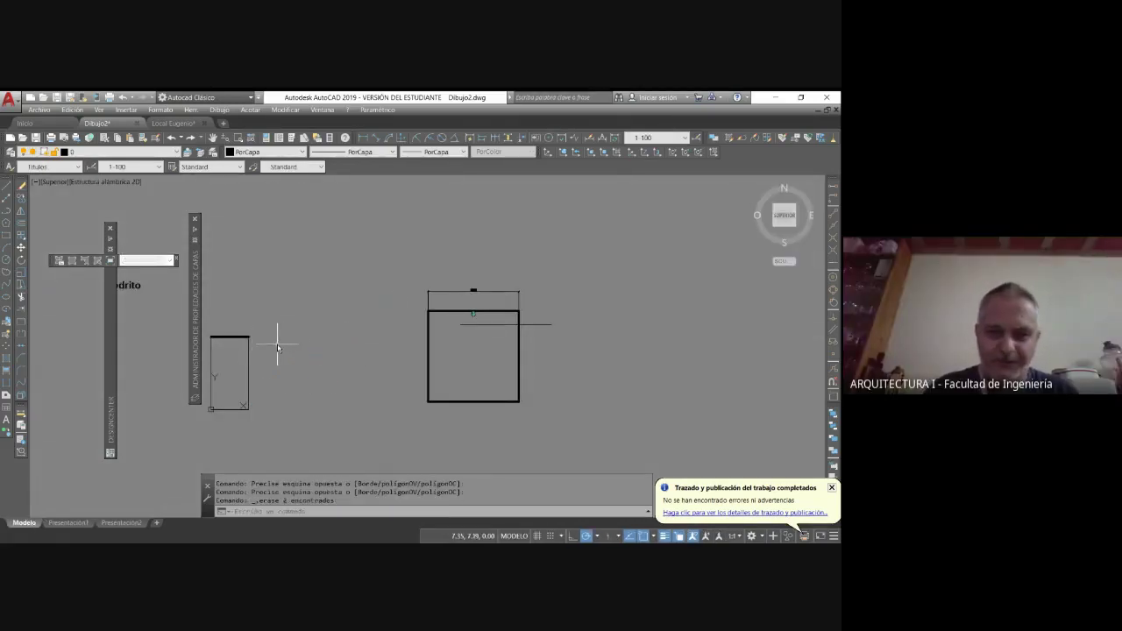
Step: Copy the horizontal line downward at 0.5, 1, 1.5, 2, 2.5 and 3 units
scroll(476, 326, "up", 4)
left_click(476, 328)
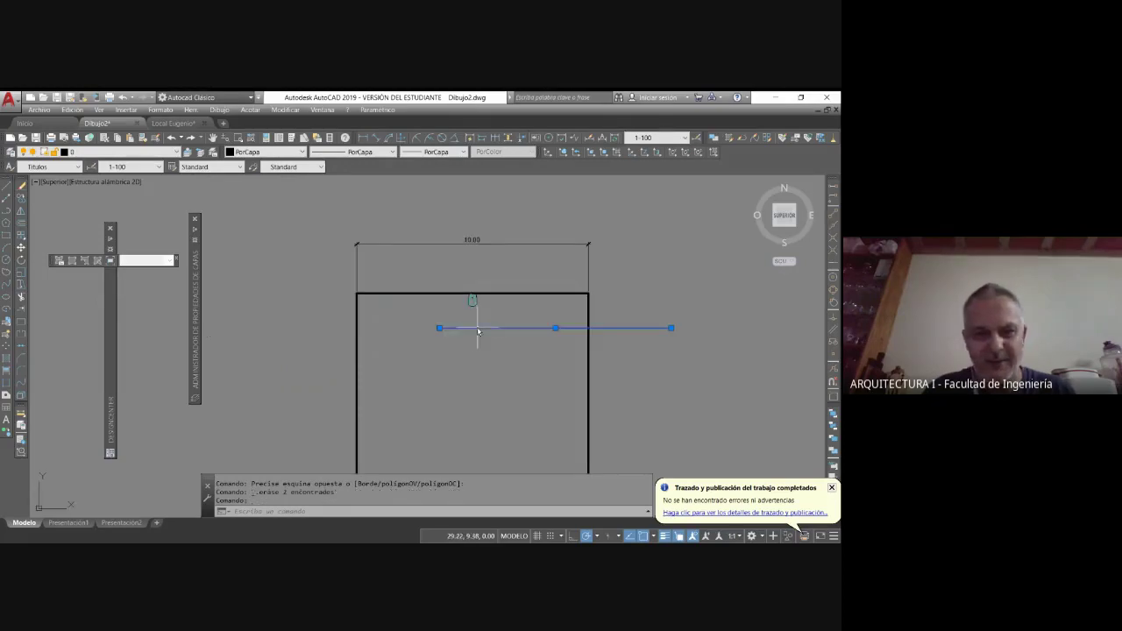
left_click(22, 200)
left_click(439, 328)
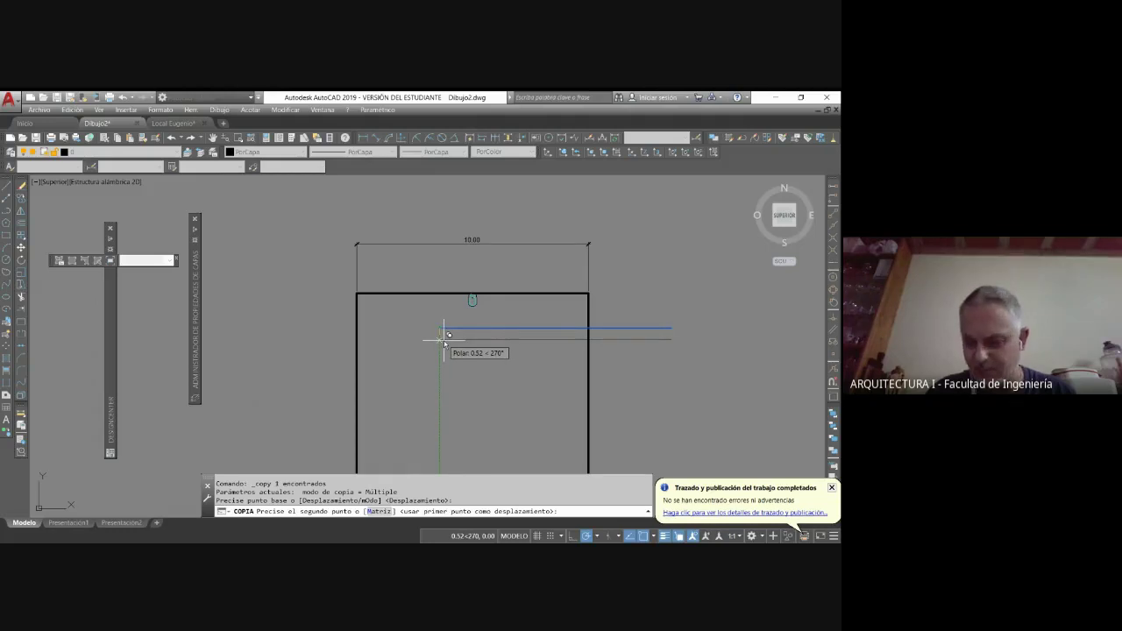
type(".5")
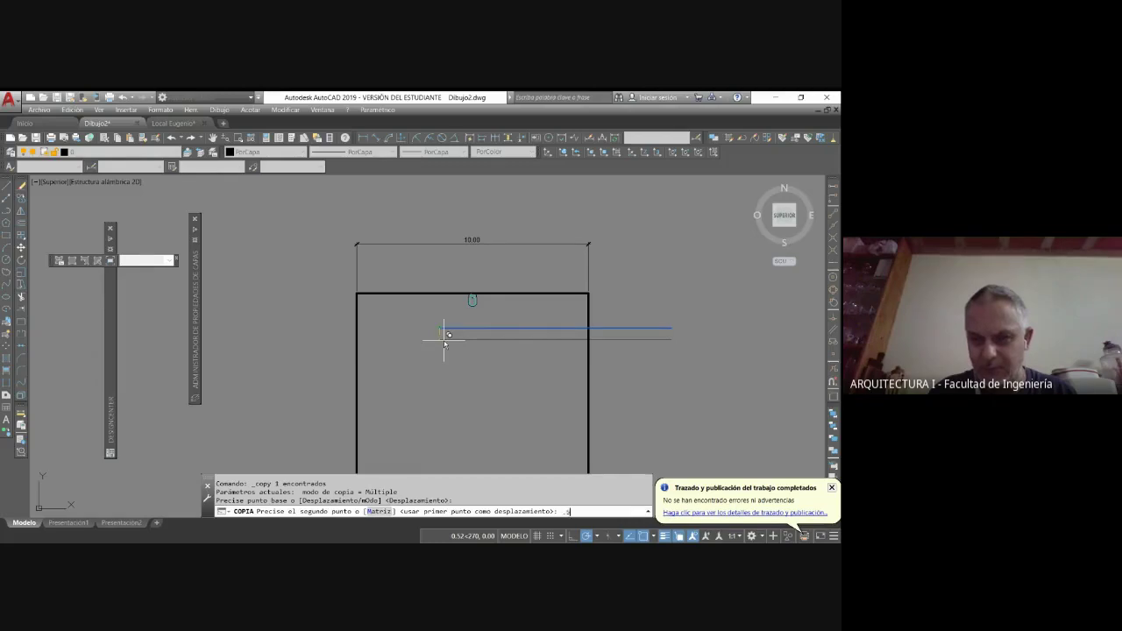
key("Return")
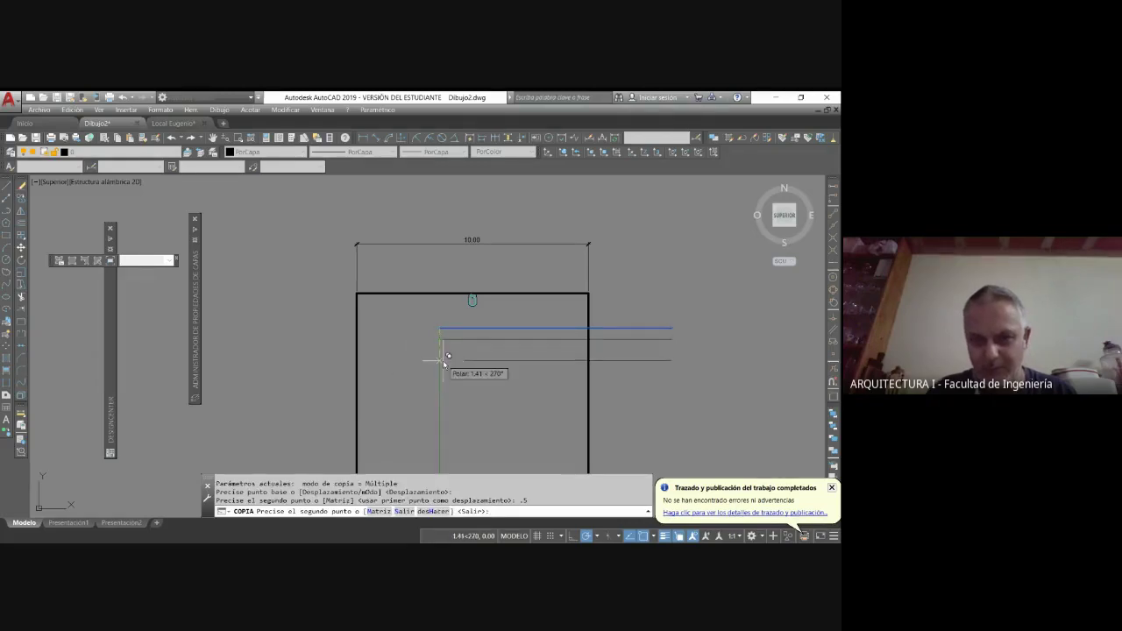
type("1")
key("Return")
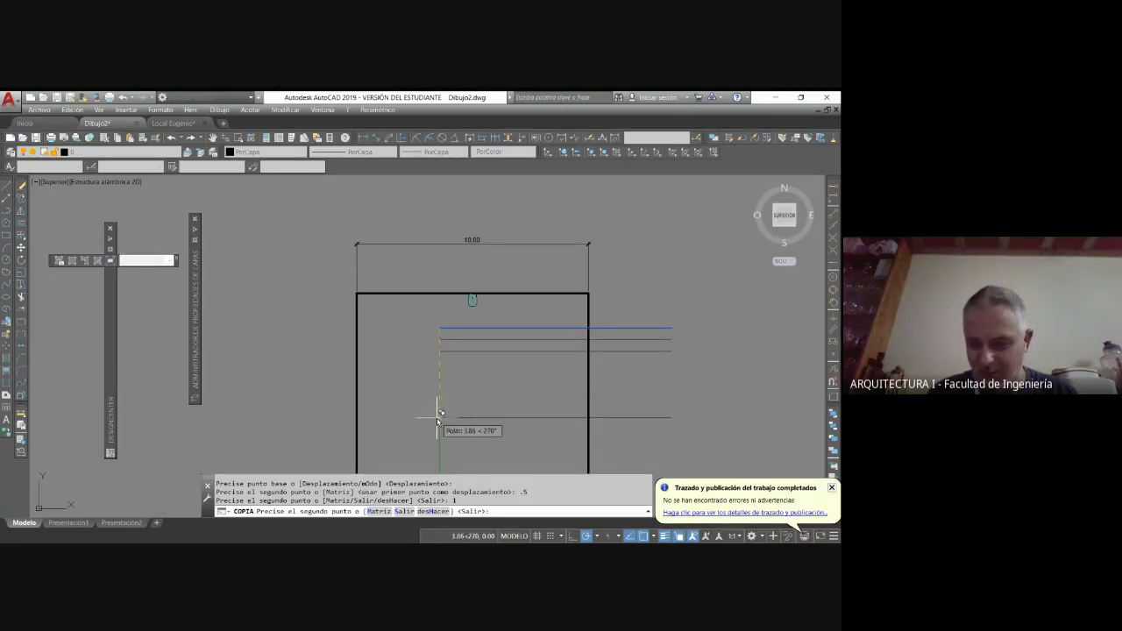
type("1.5")
key("Return")
type("2")
key("Return")
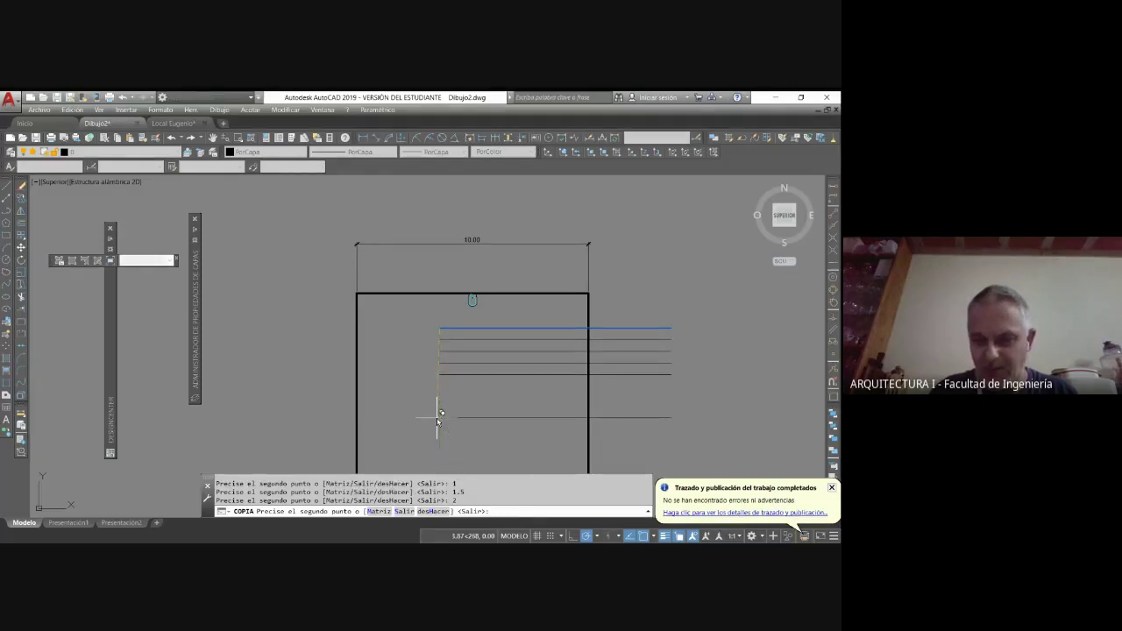
key("Return")
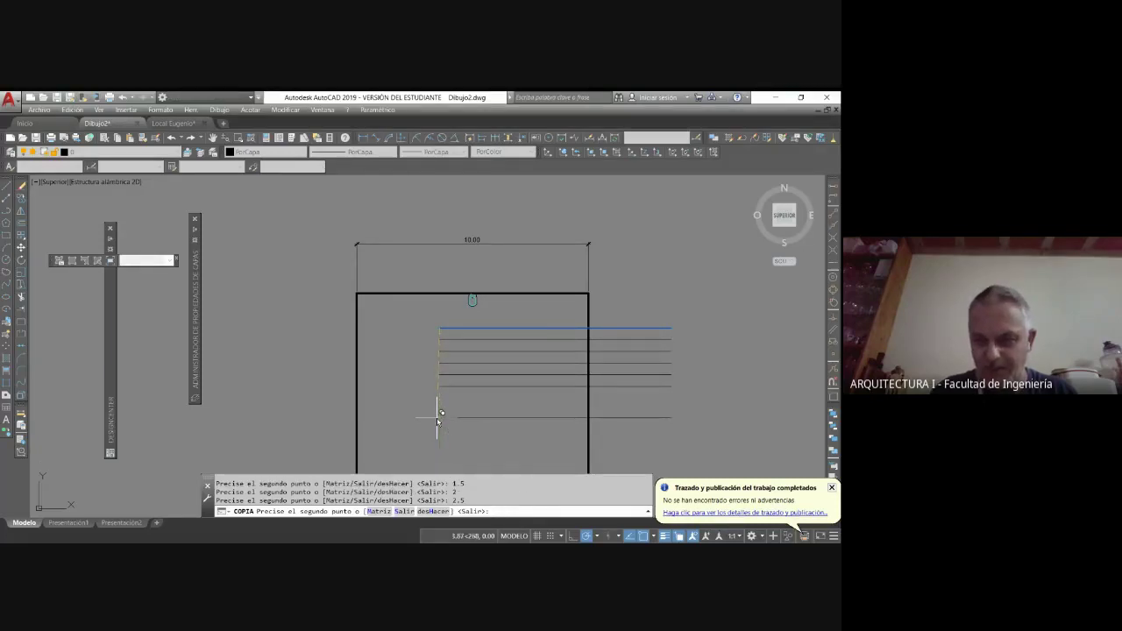
type("3")
key("Return")
key("Escape")
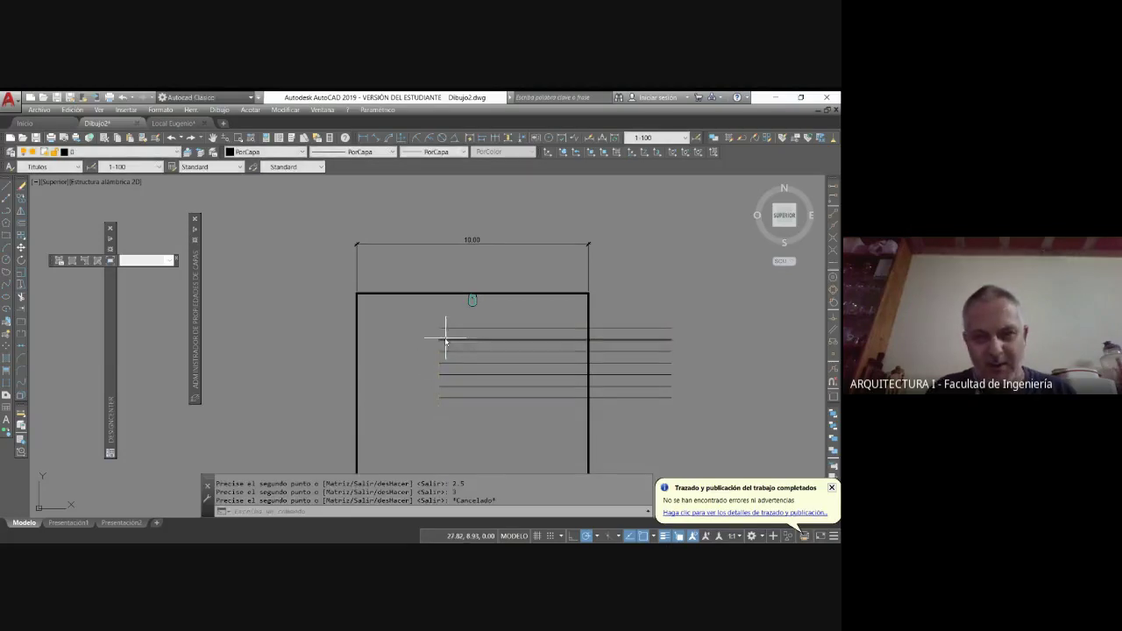
Step: Give the third stacked line a 0.20 mm lineweight, undoing a trial 0.25 mm change
left_click(452, 329)
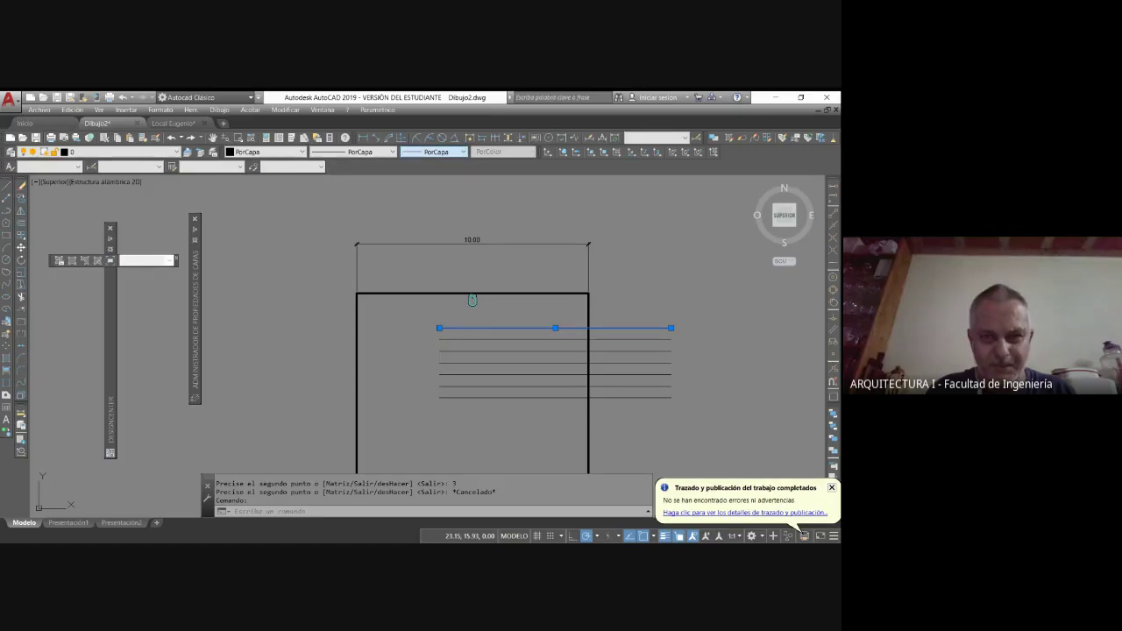
scroll(434, 152, "down", 5)
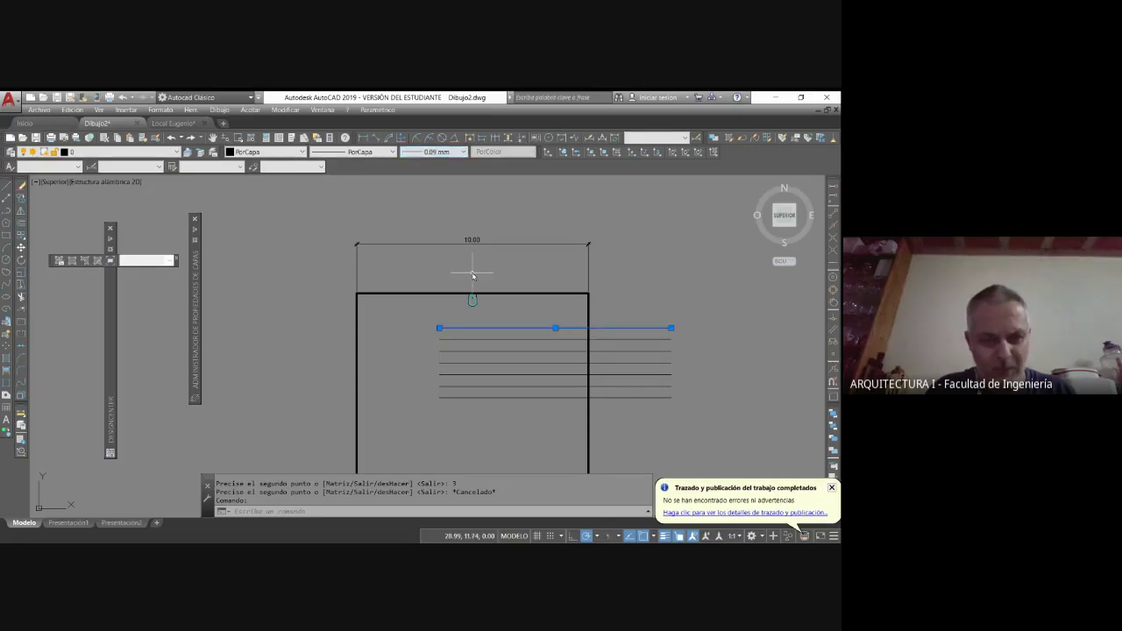
left_click(488, 340)
key("Escape")
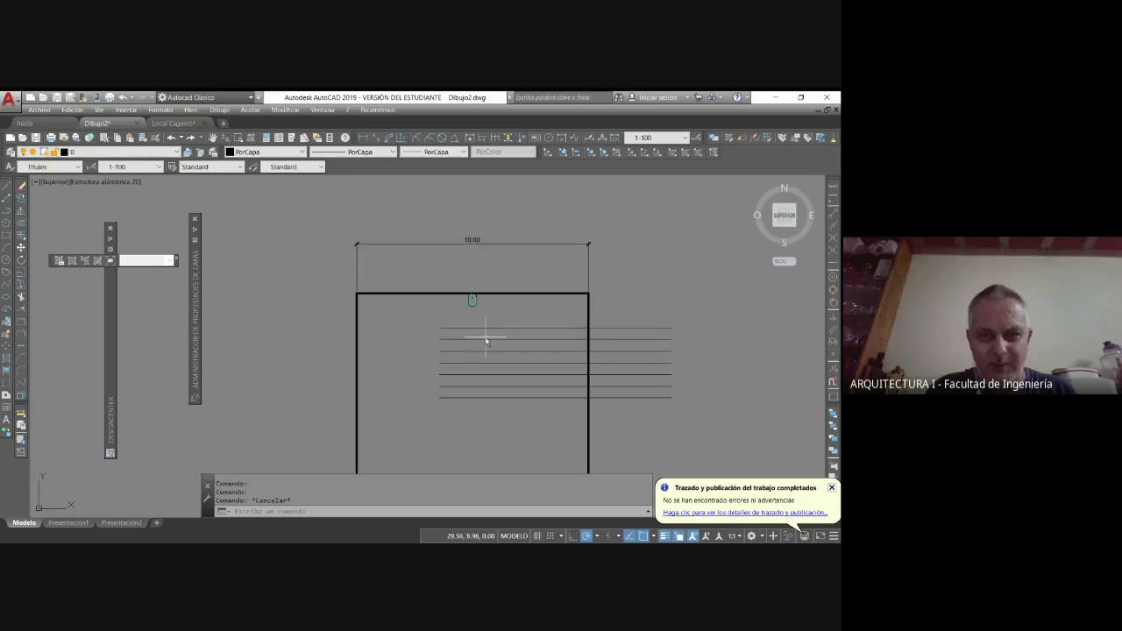
left_click(487, 341)
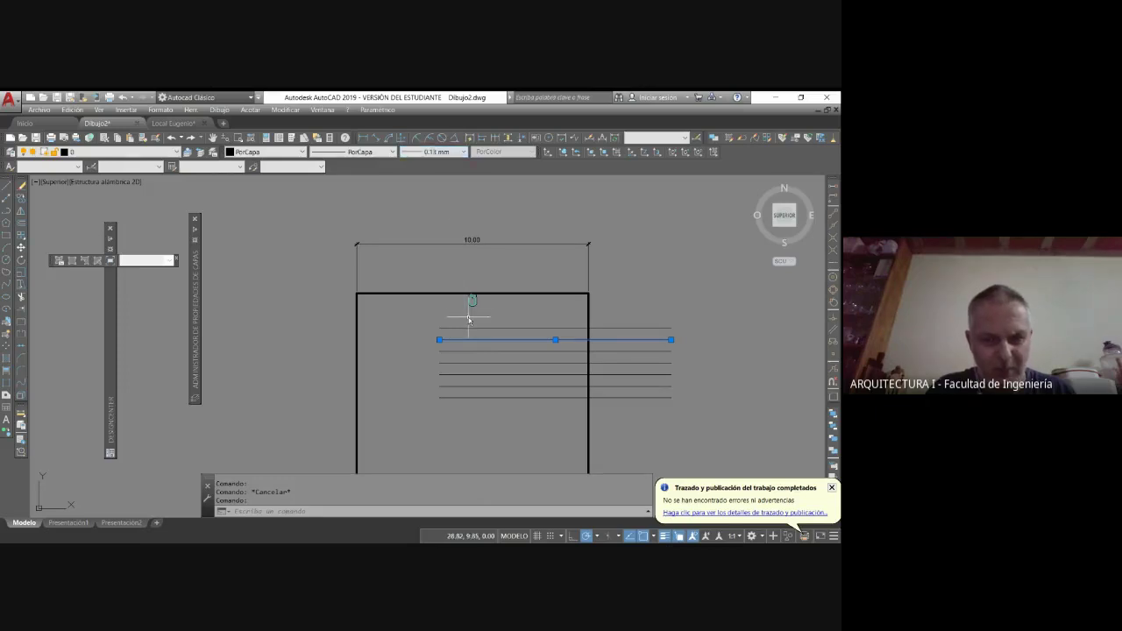
key("Escape")
left_click(475, 352)
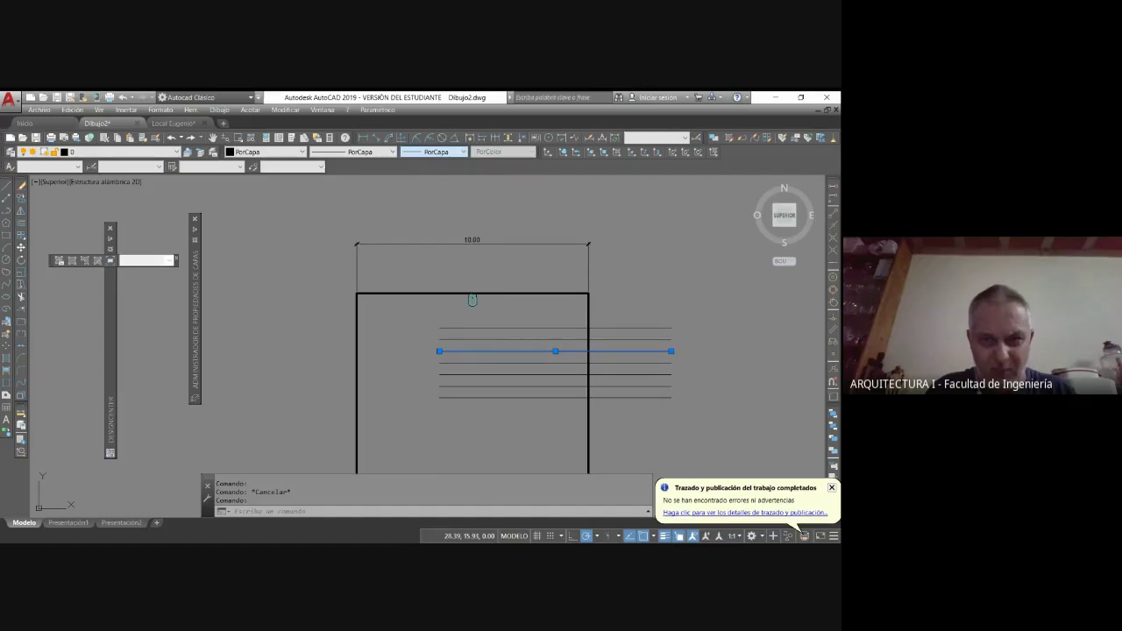
left_click(416, 280)
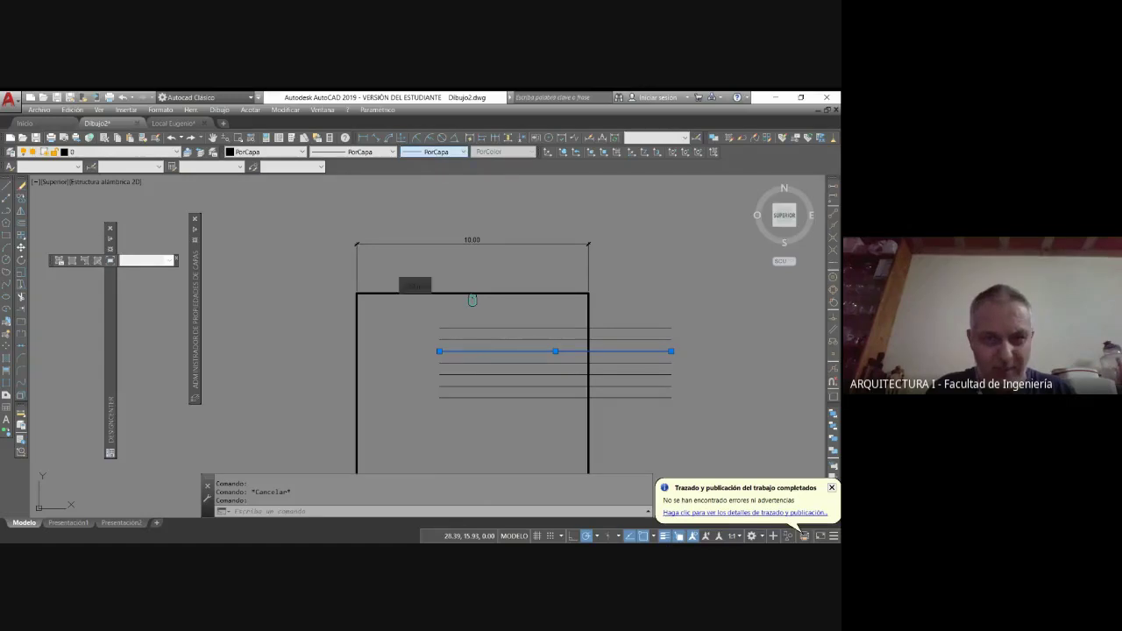
left_click(466, 365)
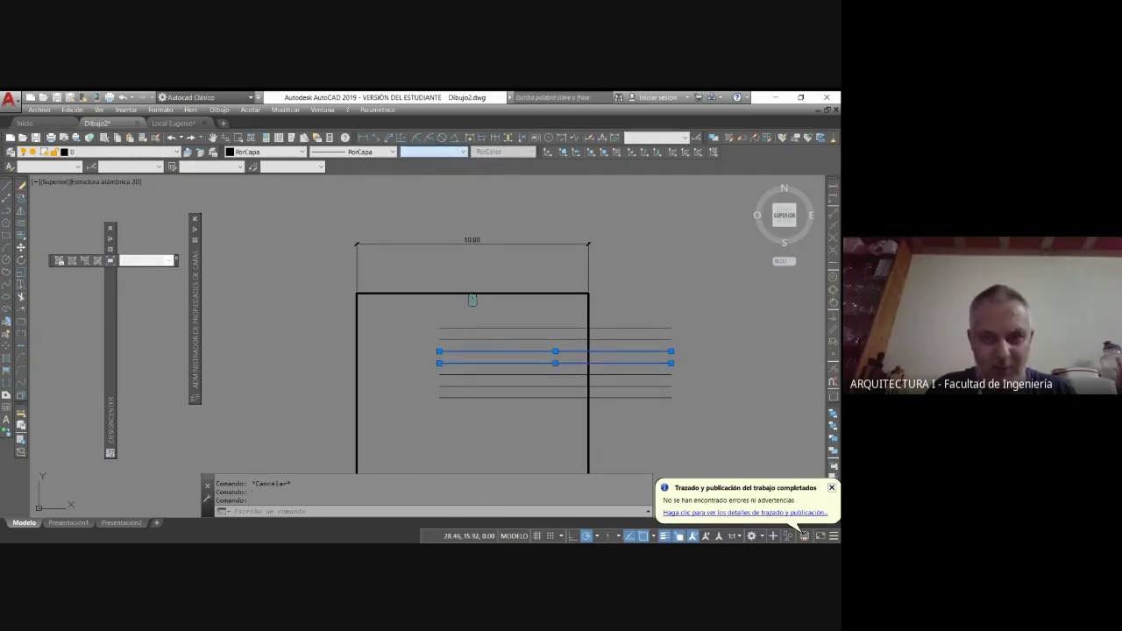
left_click(430, 284)
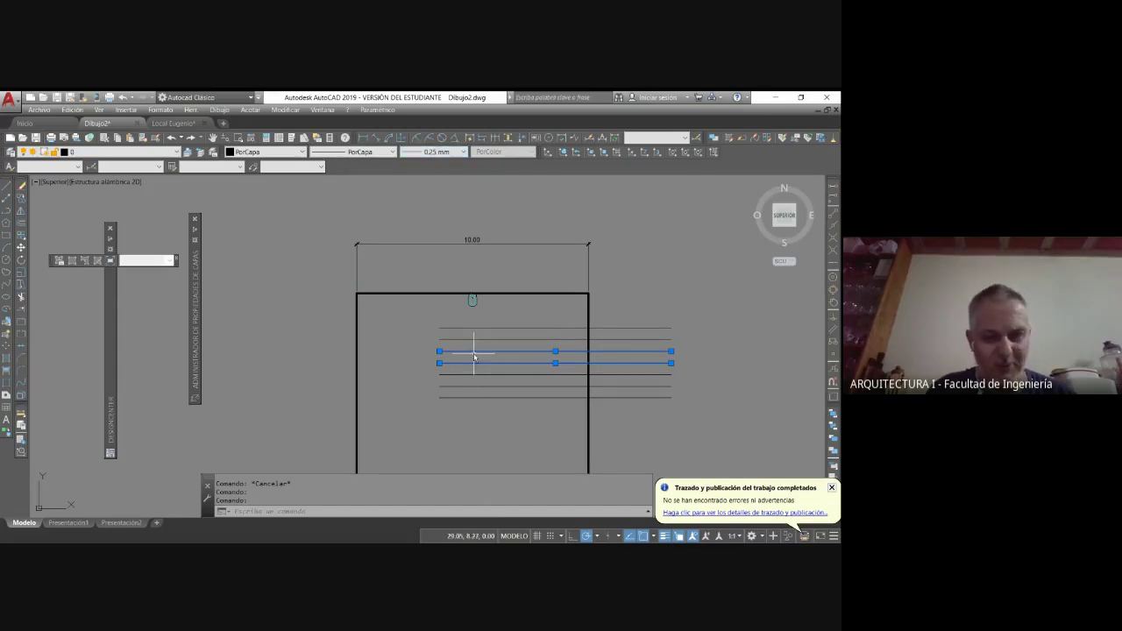
key("ctrl+z")
Step: Assign heavier lineweights to the lower lines, ending with 0.30 mm on the bottom three
left_click(475, 363)
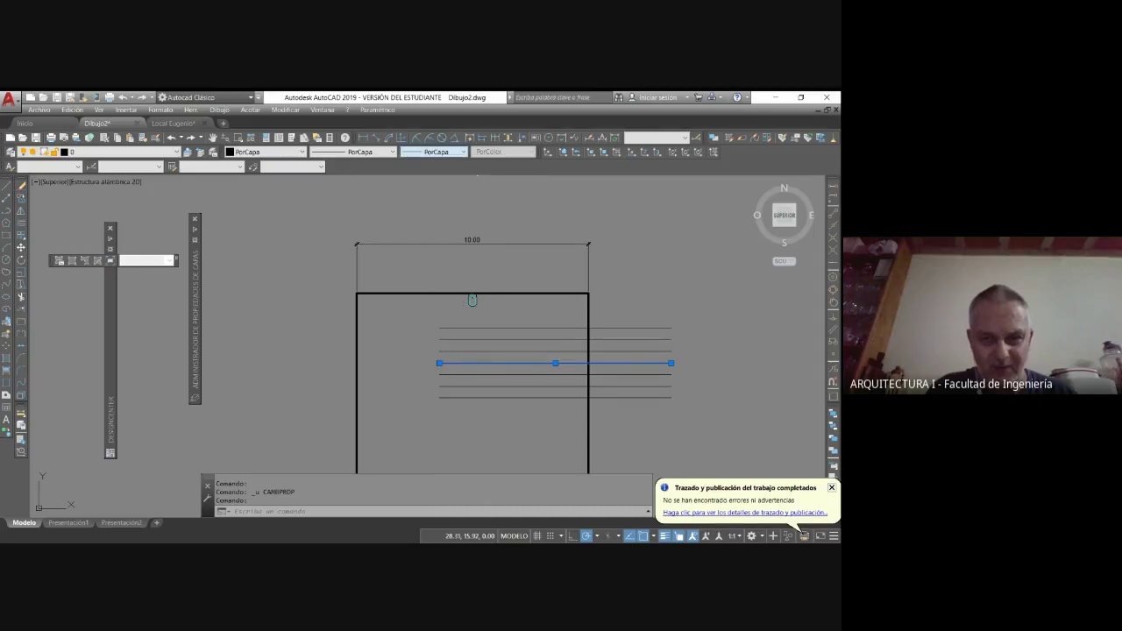
key("Escape")
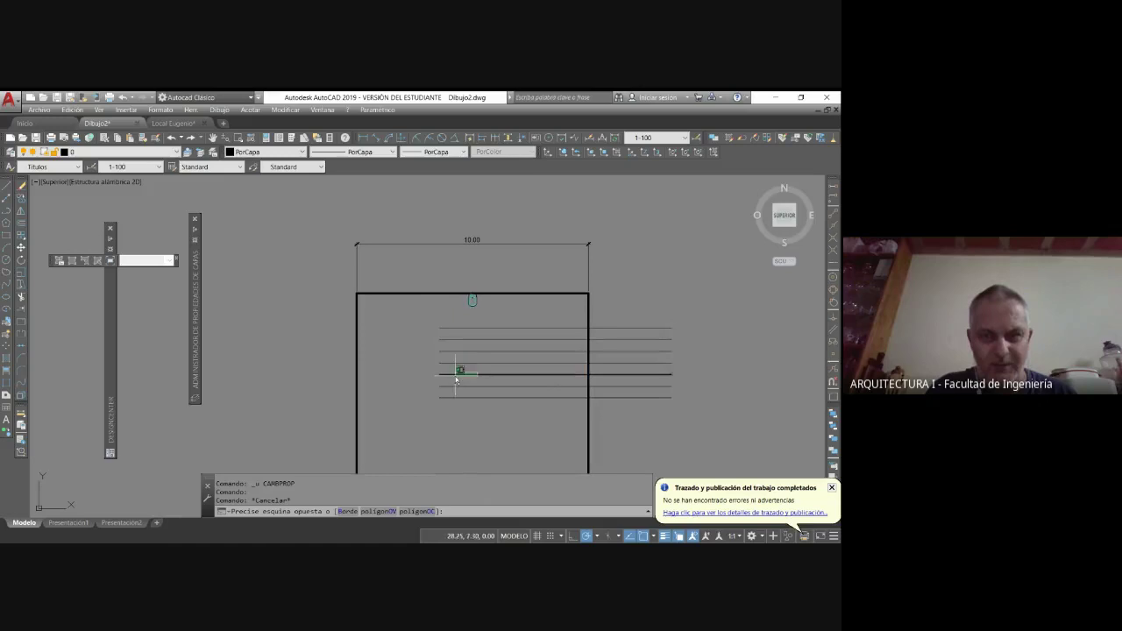
left_click(455, 375)
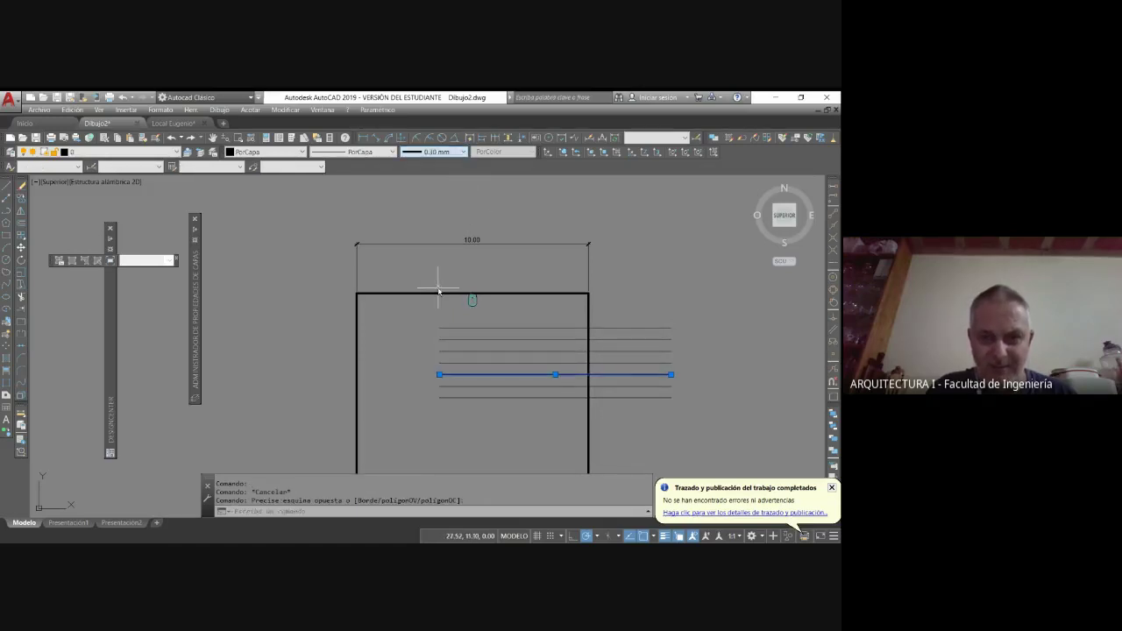
key("Escape")
left_click(471, 386)
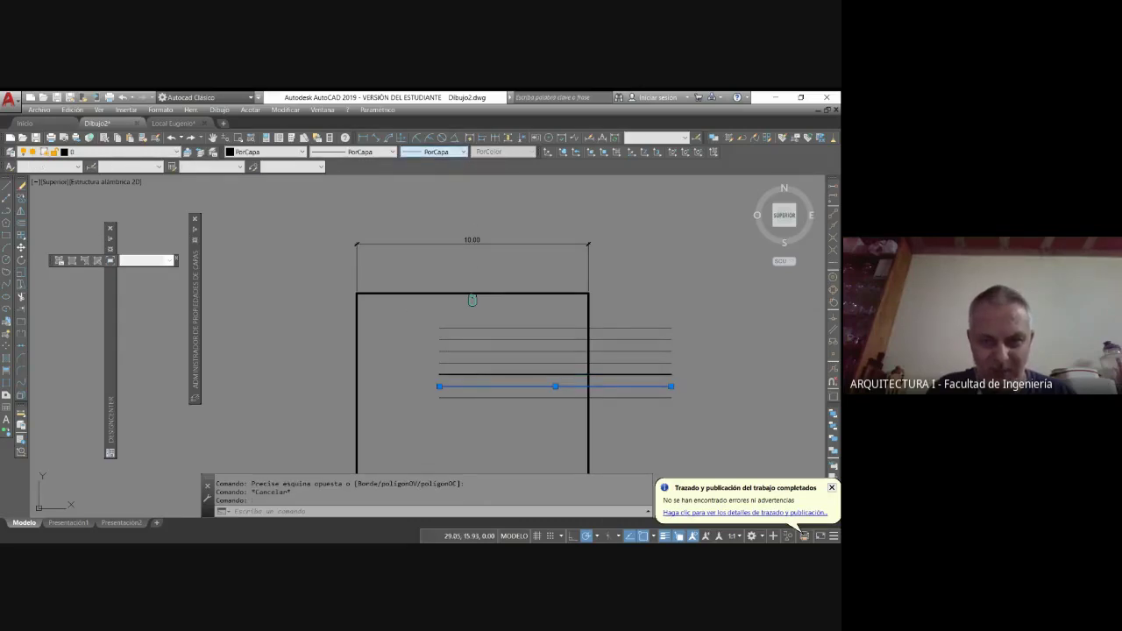
key("Escape")
left_click(481, 398)
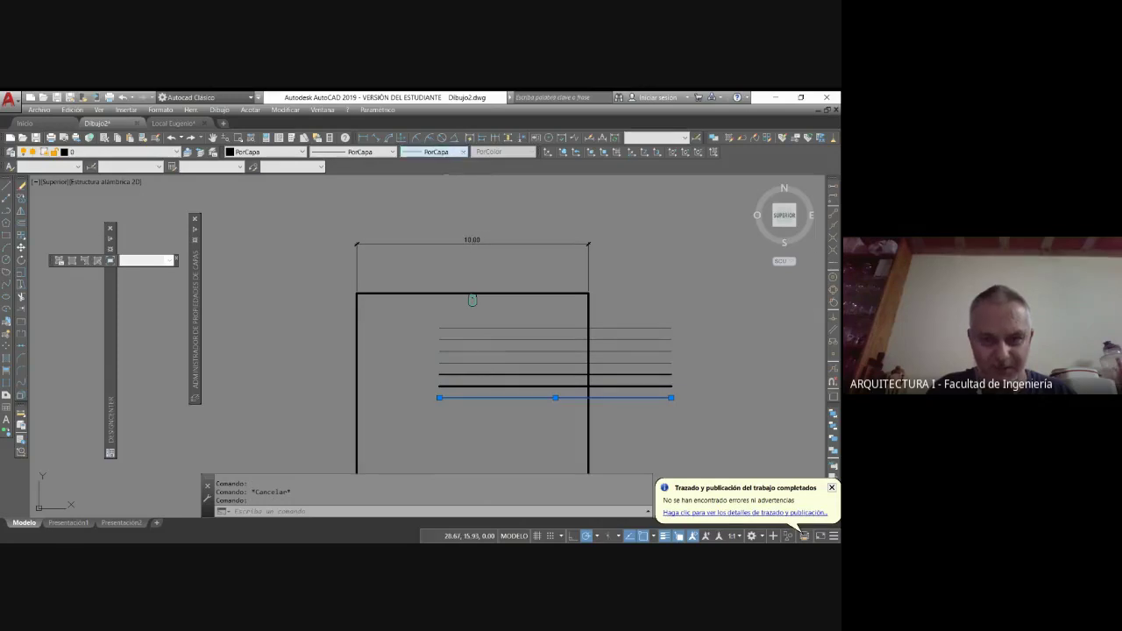
key("Escape")
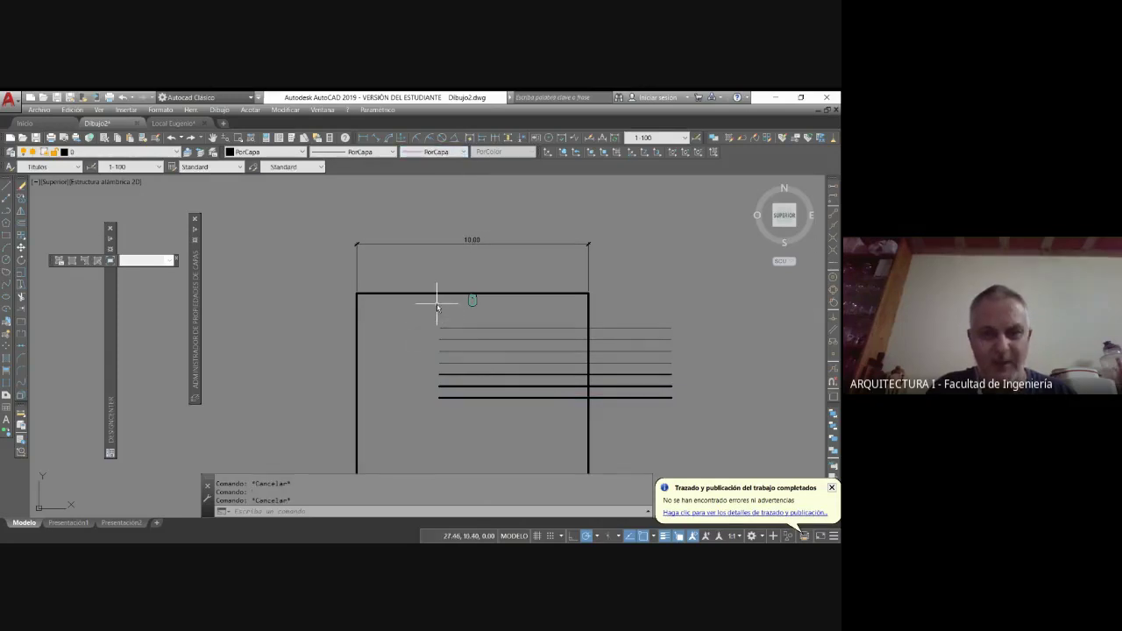
left_click(77, 524)
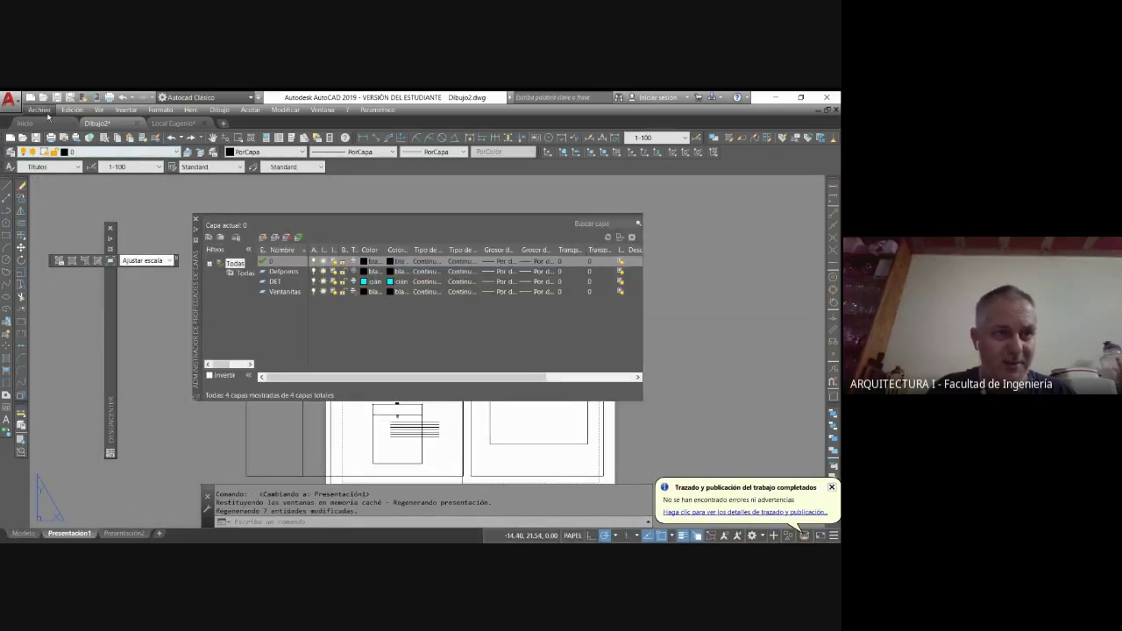
left_click(39, 110)
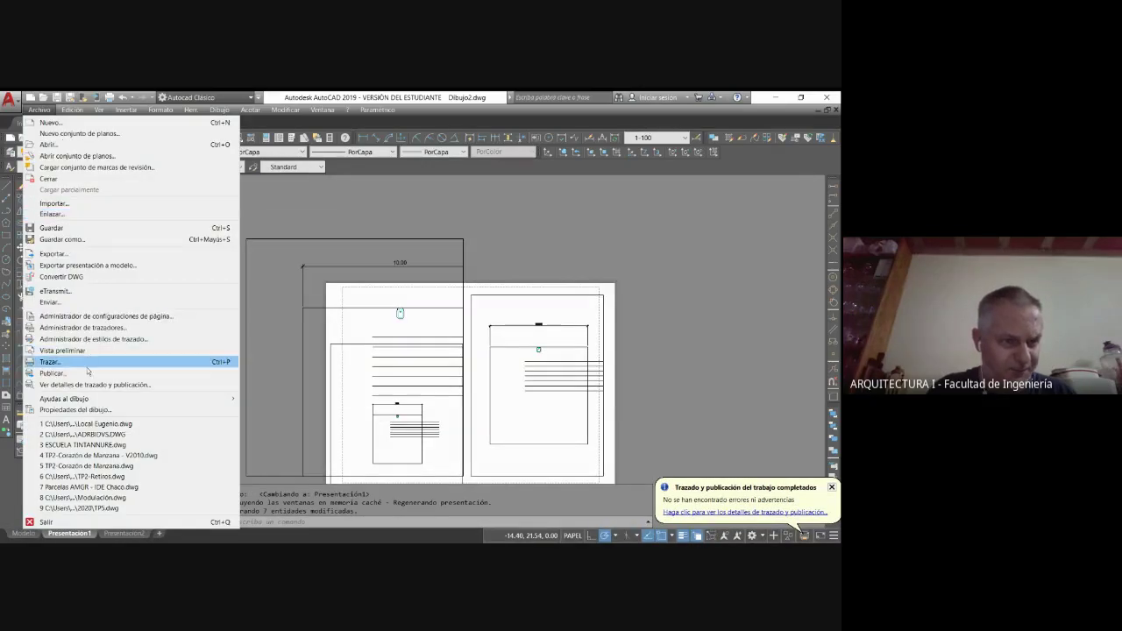
left_click(86, 353)
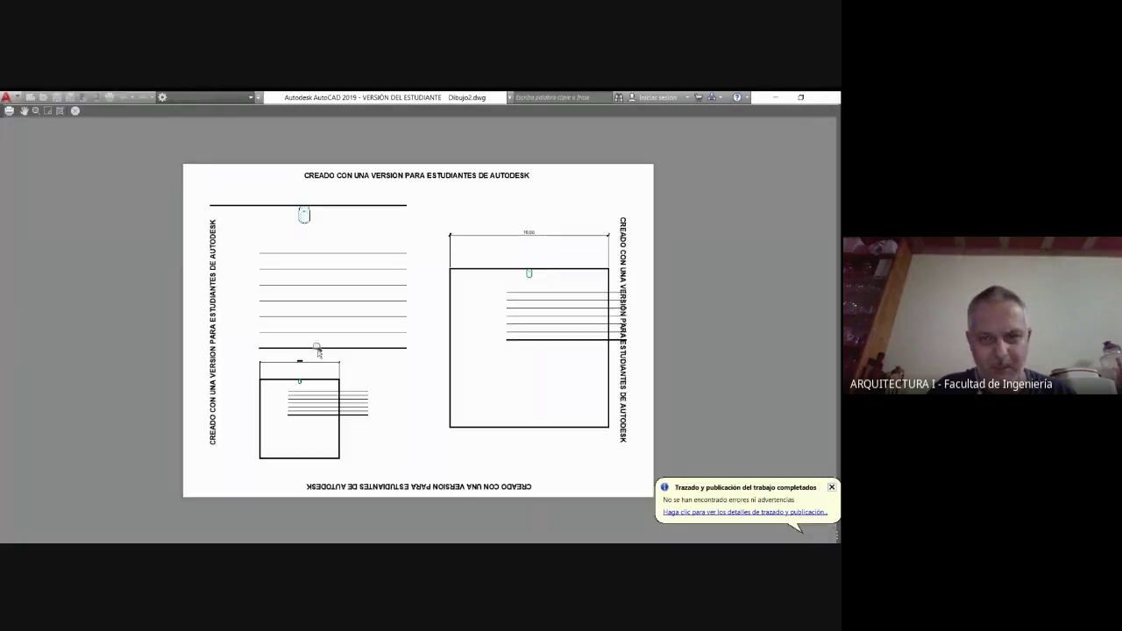
scroll(327, 399, "up", 4)
scroll(293, 430, "up", 2)
scroll(293, 380, "up", 2)
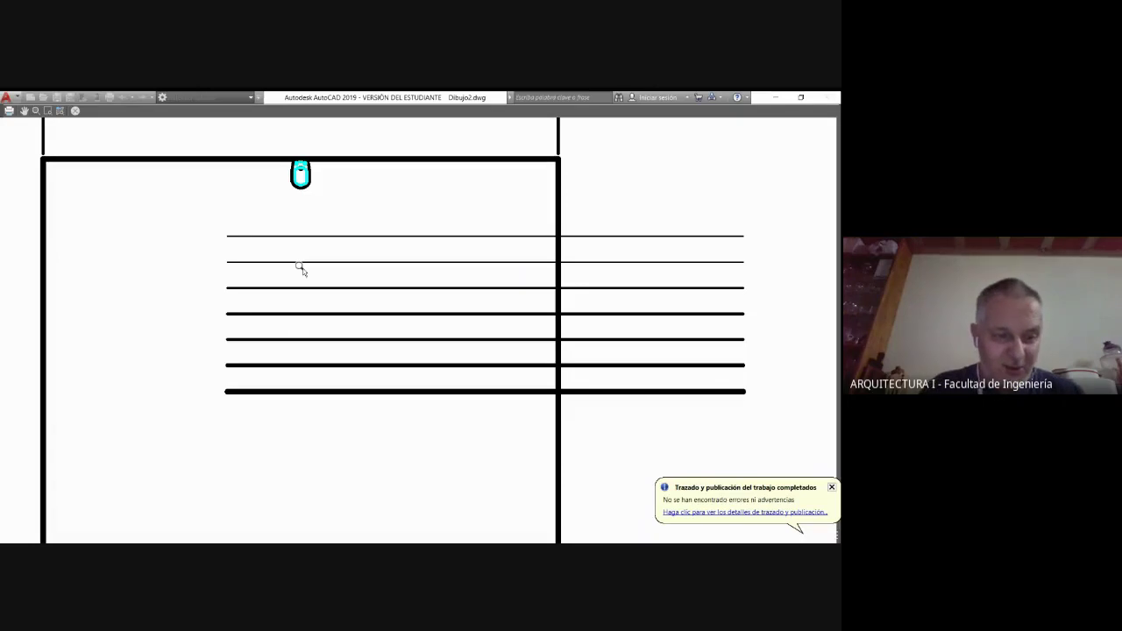
scroll(301, 269, "down", 5)
key("Escape")
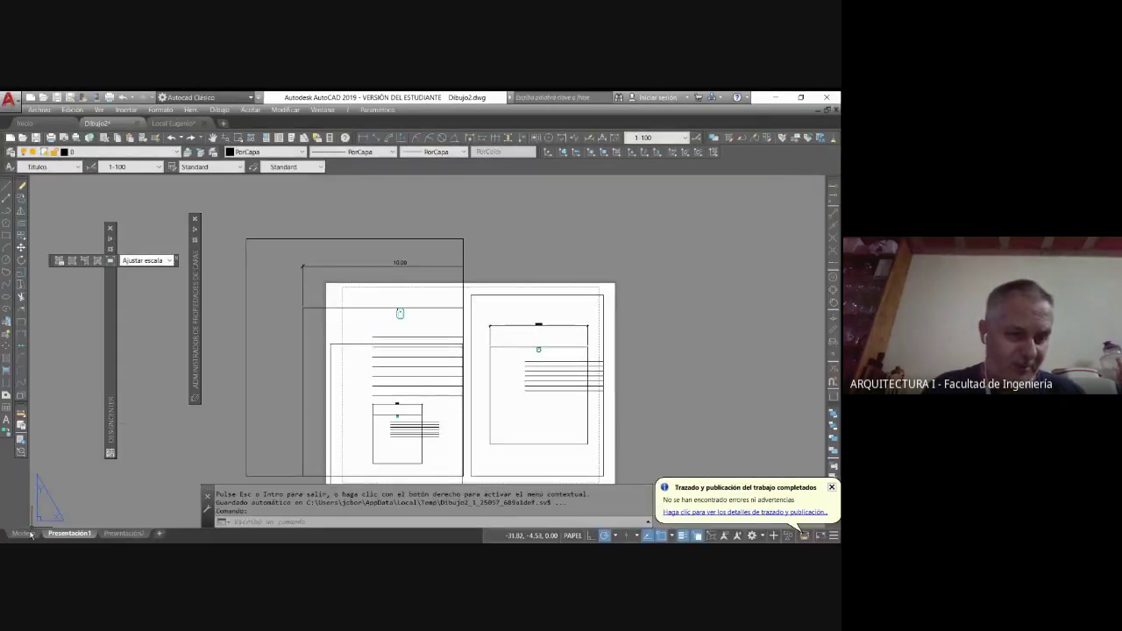
left_click(24, 533)
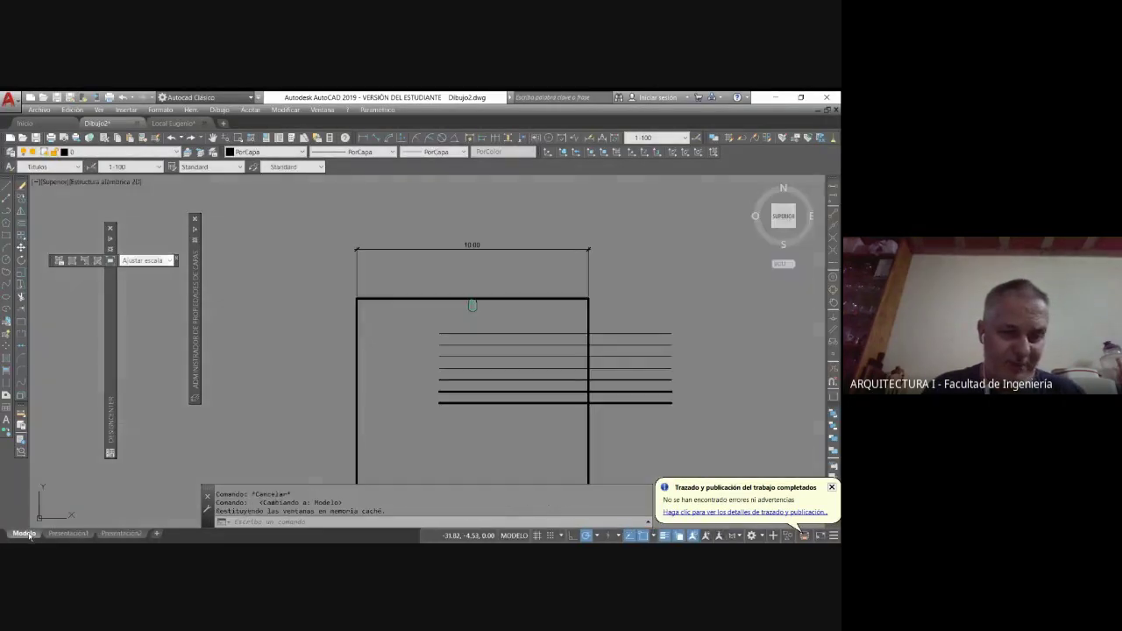
Step: Copy the seven horizontal lines to a position below the originals
left_click(555, 413)
left_click(518, 328)
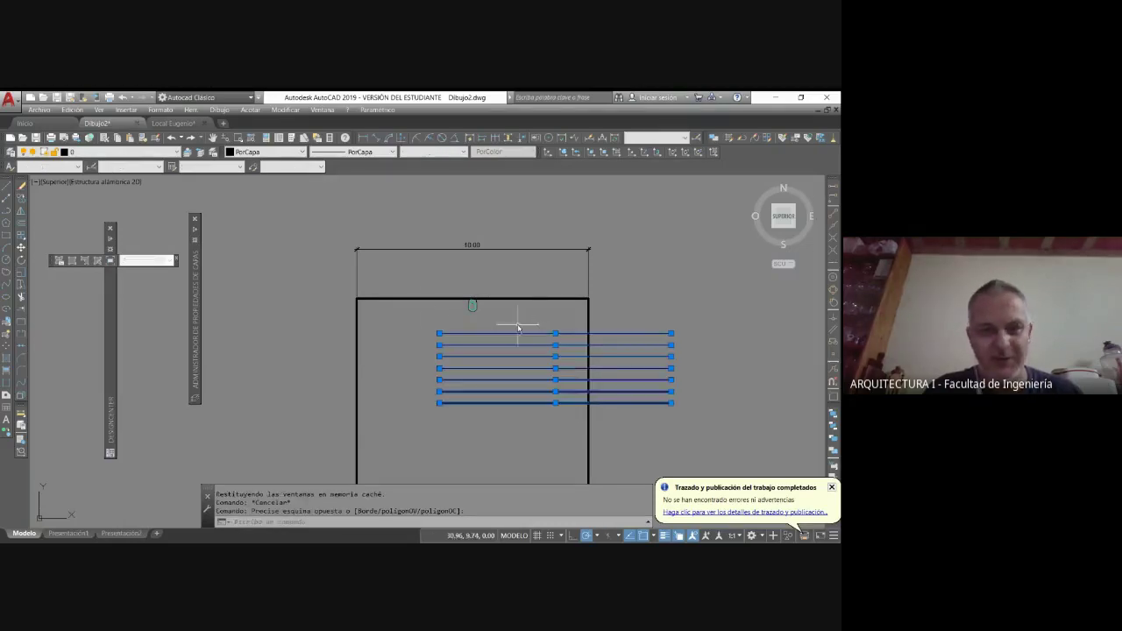
left_click(22, 207)
left_click(445, 332)
scroll(427, 325, "down", 3)
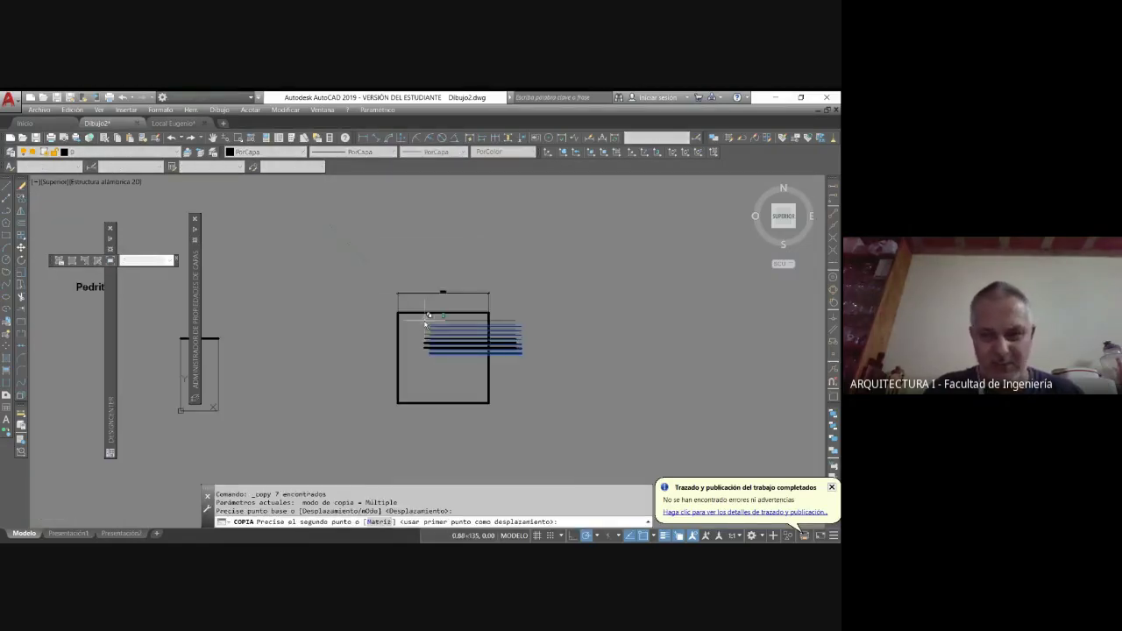
scroll(434, 359, "up", 4)
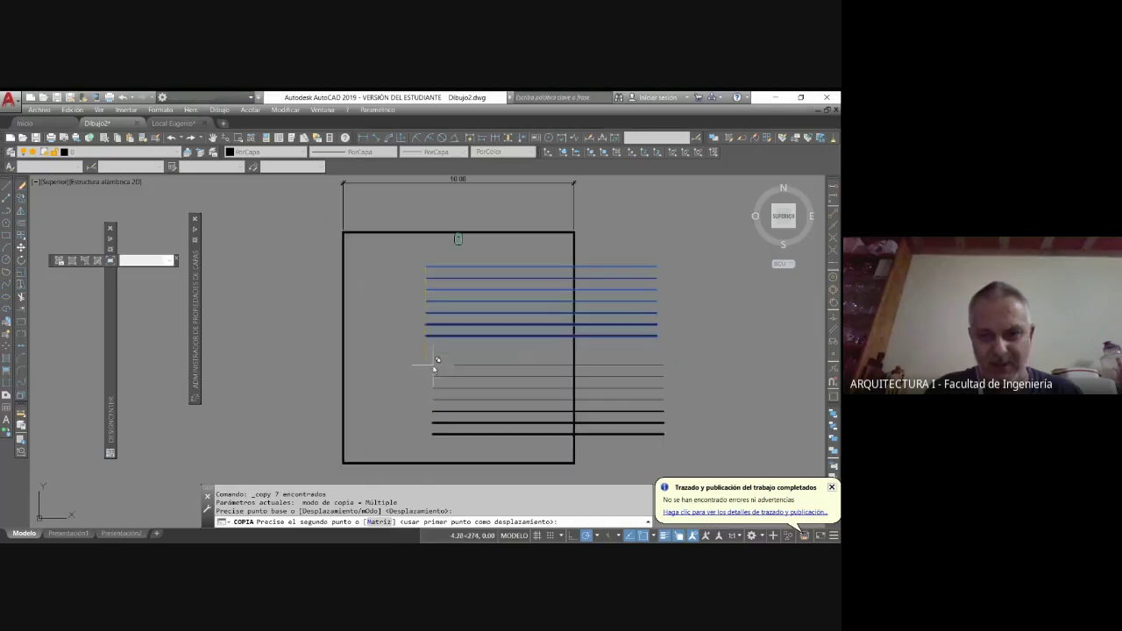
left_click(429, 360)
key("Escape")
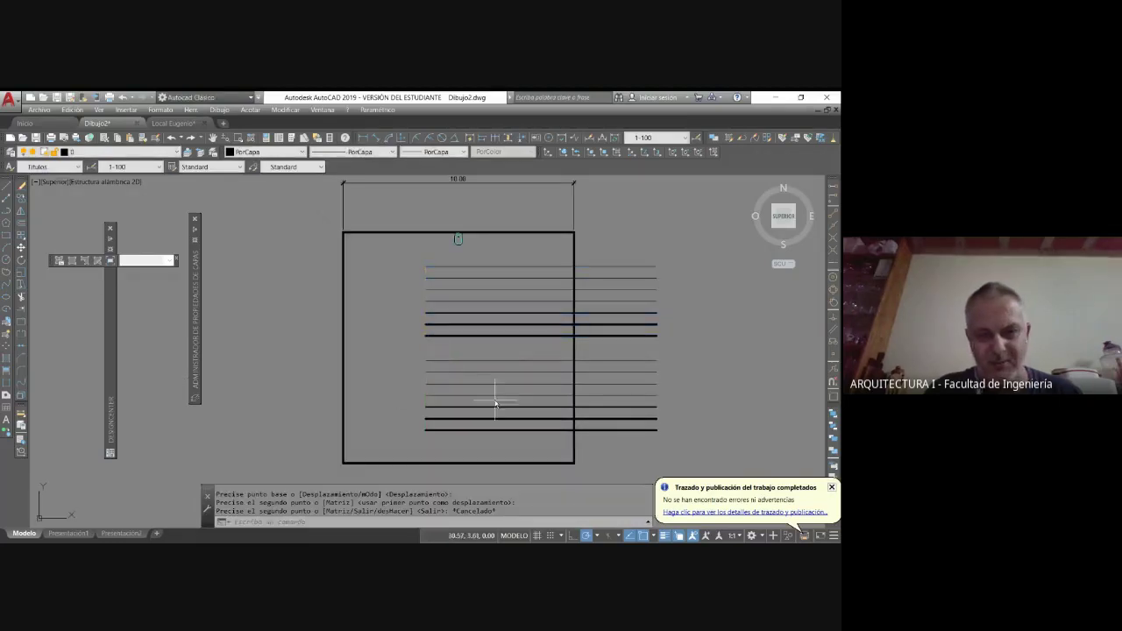
Step: Select the copied set, then pick its top line for editing
left_click(513, 443)
left_click(478, 358)
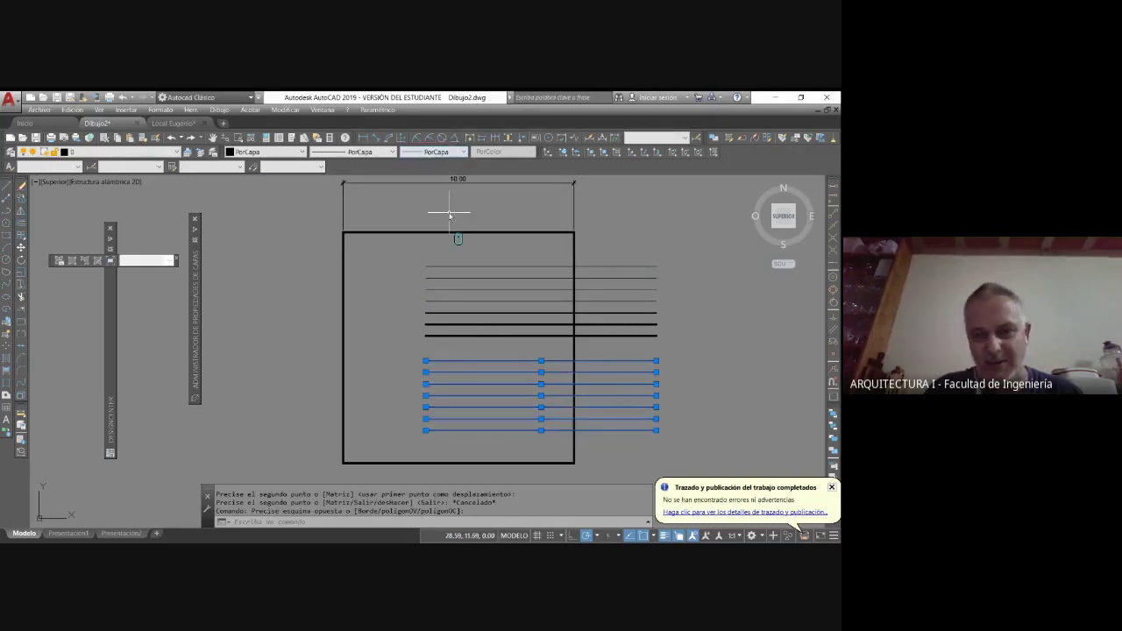
key("Escape")
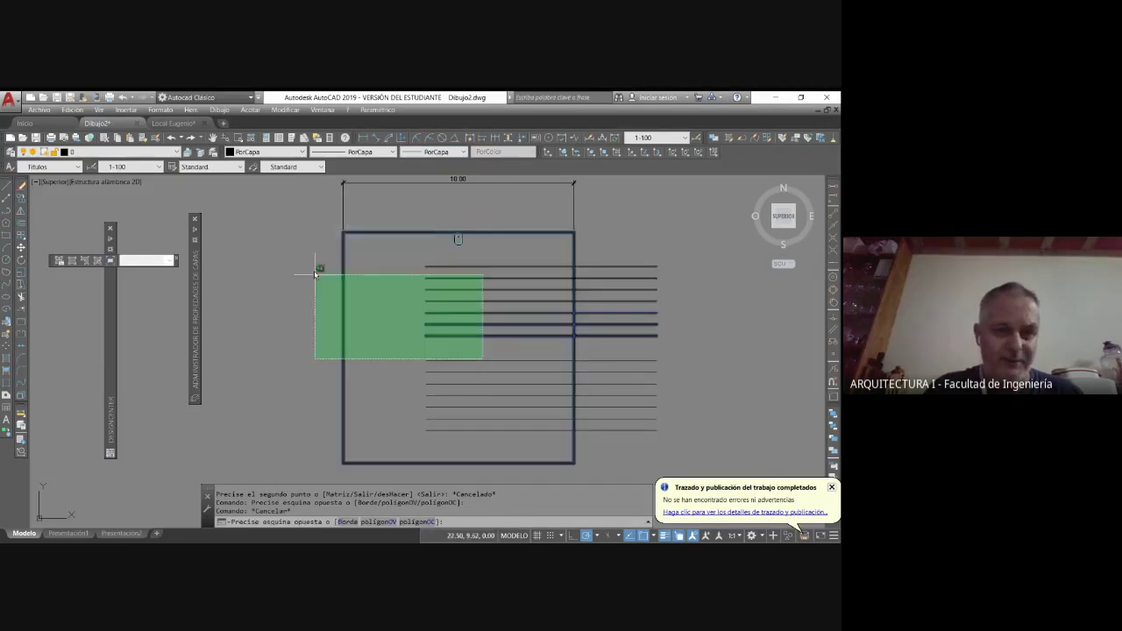
left_click(388, 366)
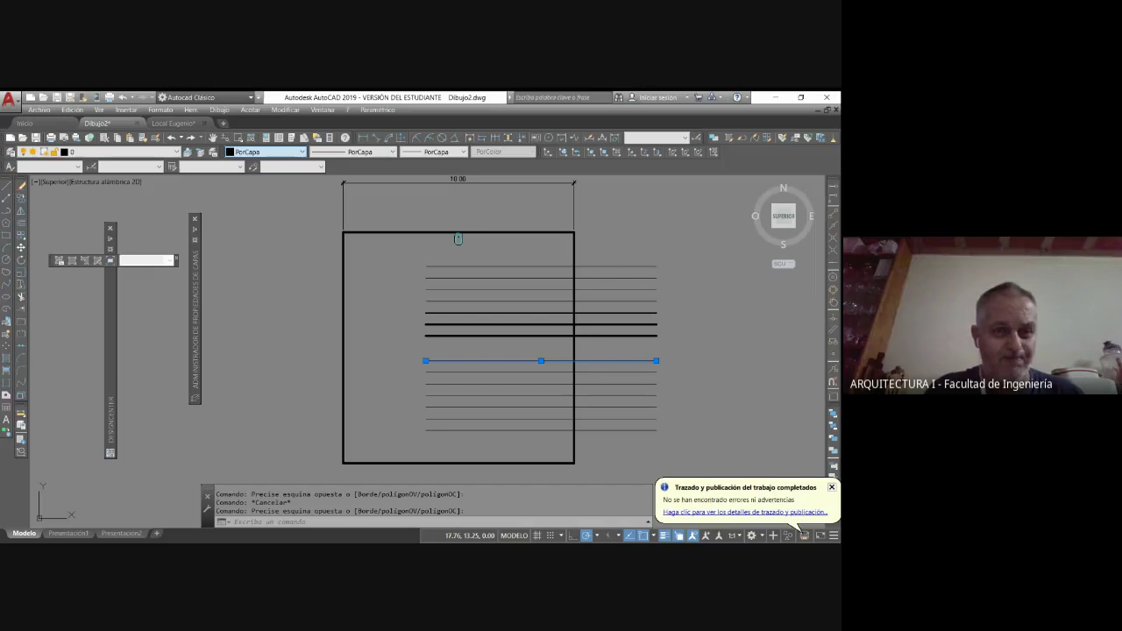
Step: Colour the copied lines cyan, green, red, blue and yellow from top to bottom
left_click(263, 215)
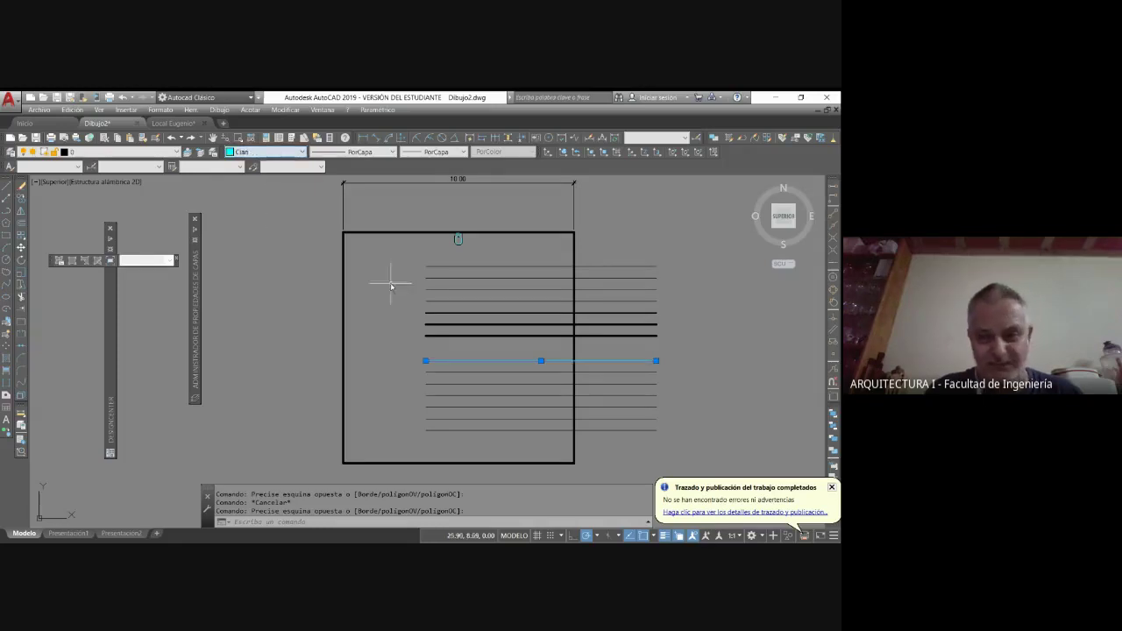
key("Escape")
left_click(432, 372)
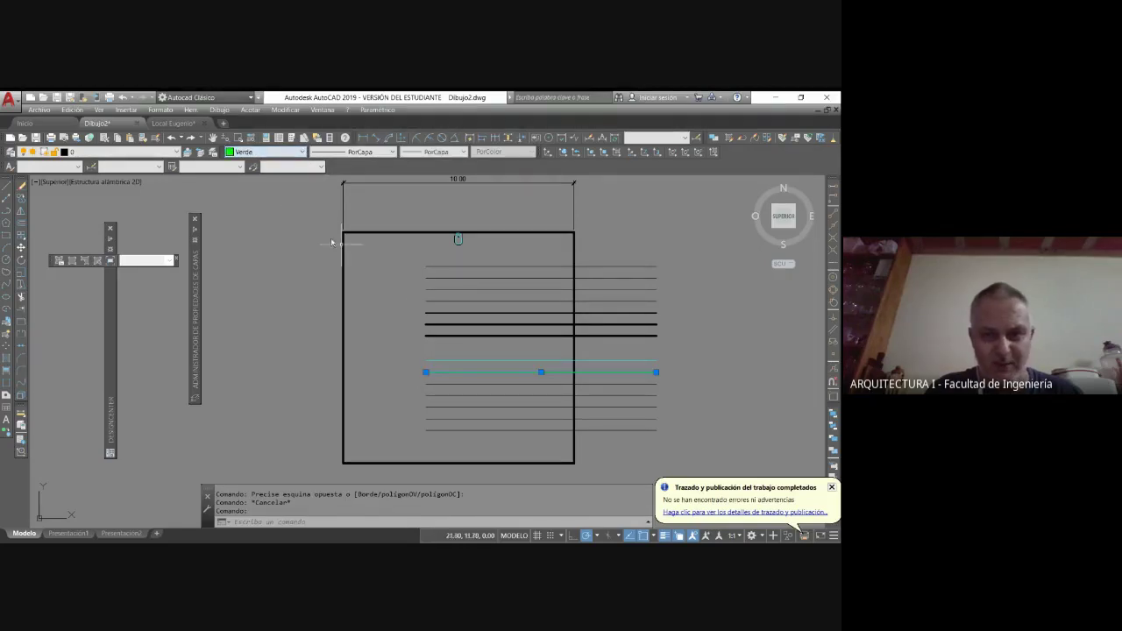
key("Escape")
left_click(446, 384)
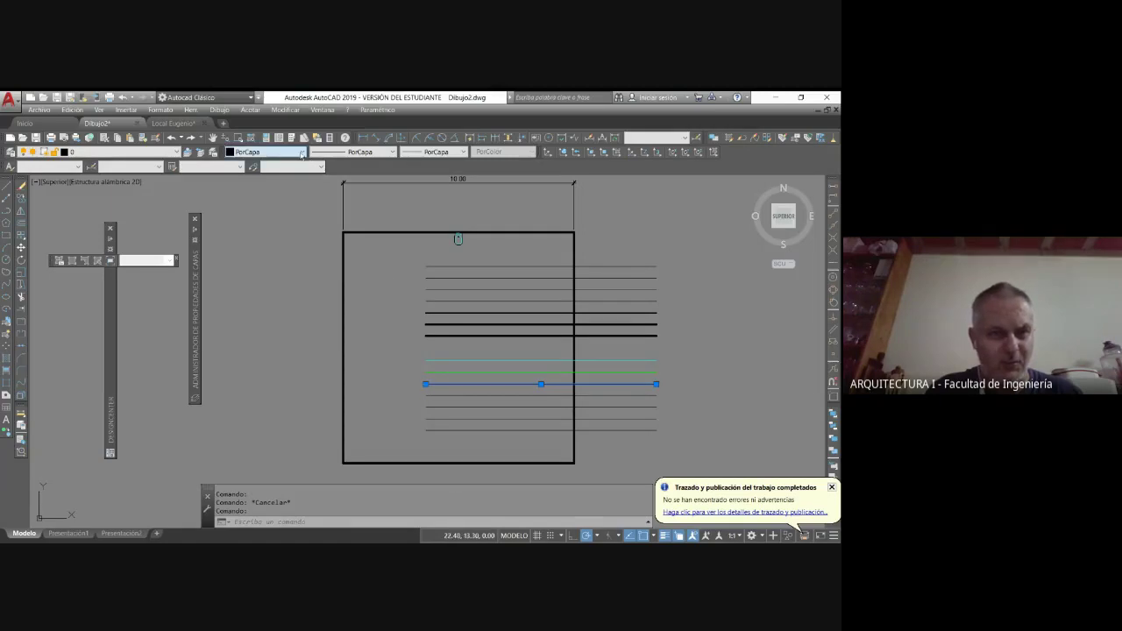
left_click(261, 202)
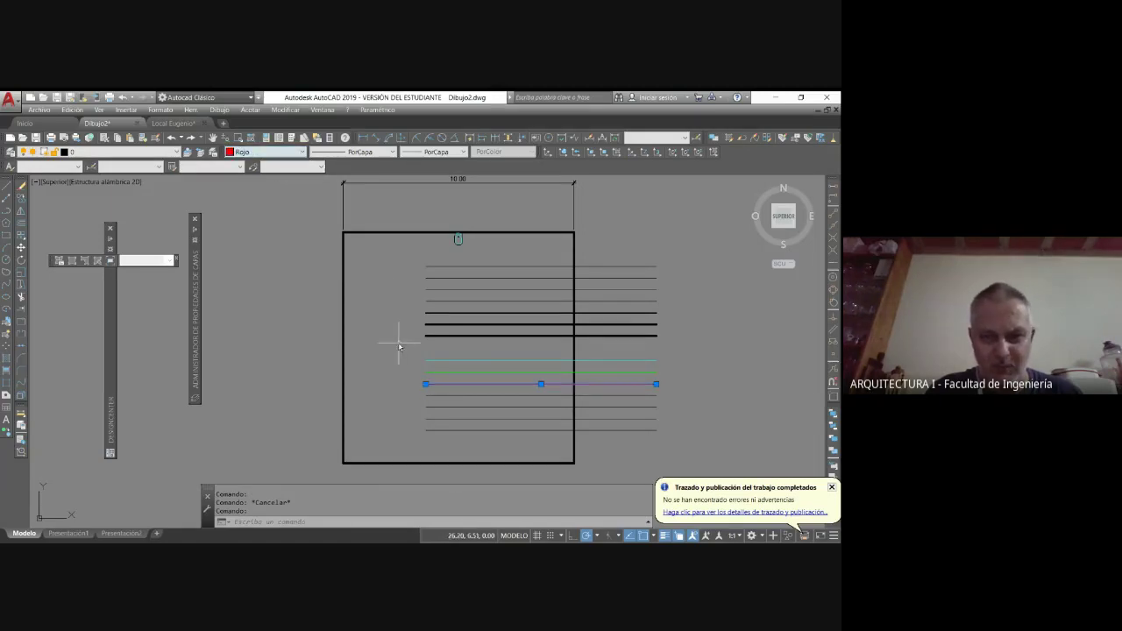
key("Escape")
left_click(445, 407)
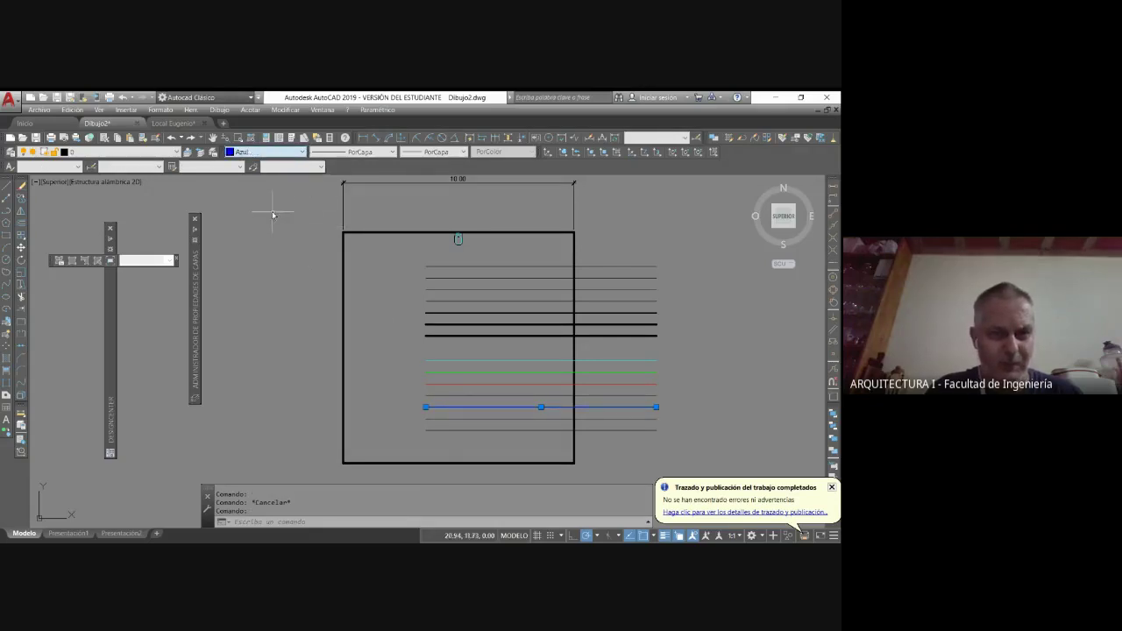
key("Escape")
left_click(438, 418)
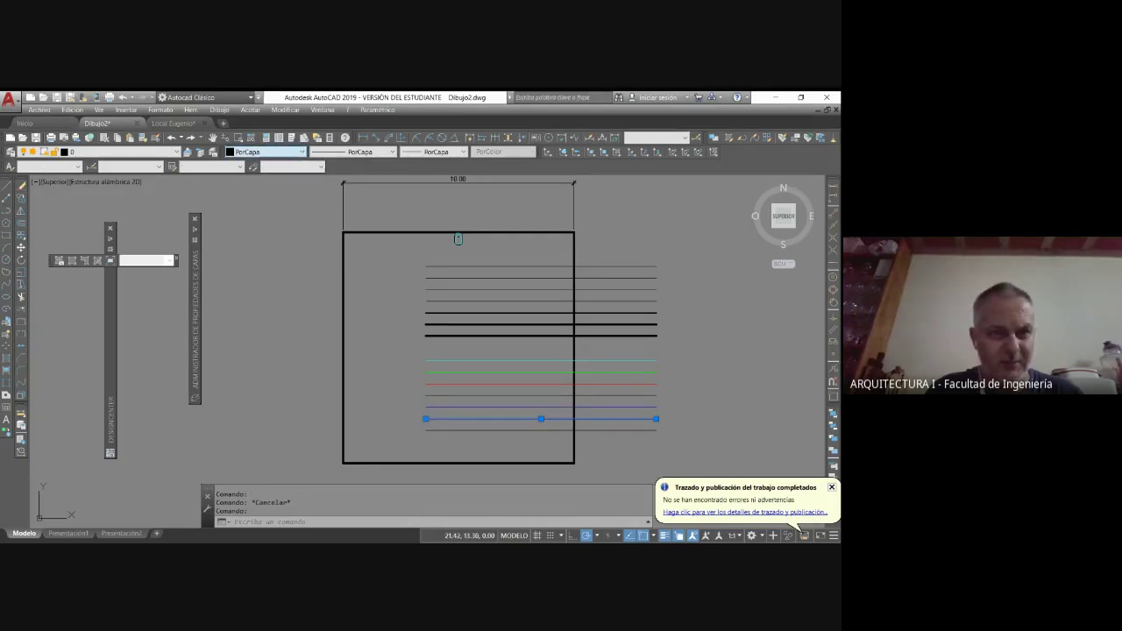
key("Escape")
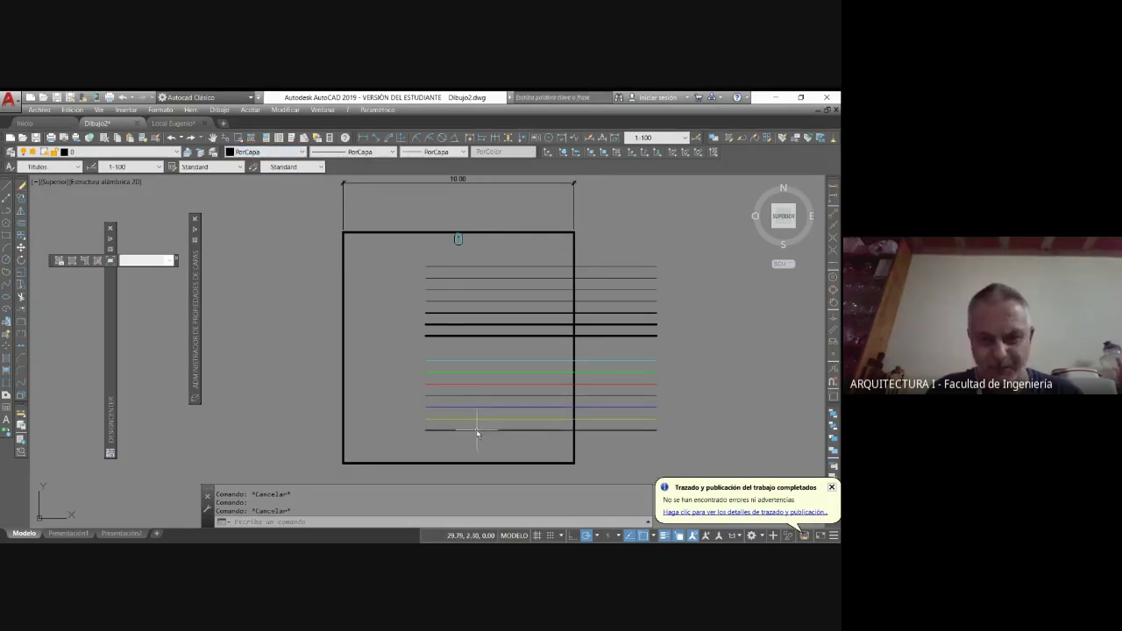
Step: Delete the bottom copied line and switch to the Presentación1 layout
left_click(477, 430)
key("Delete")
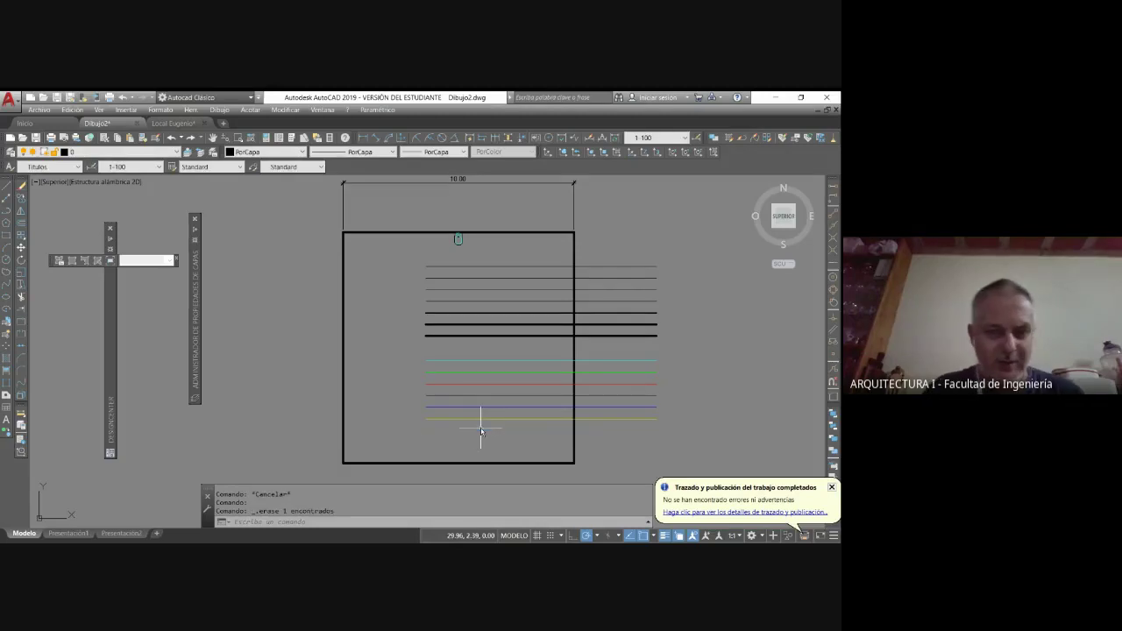
left_click(70, 534)
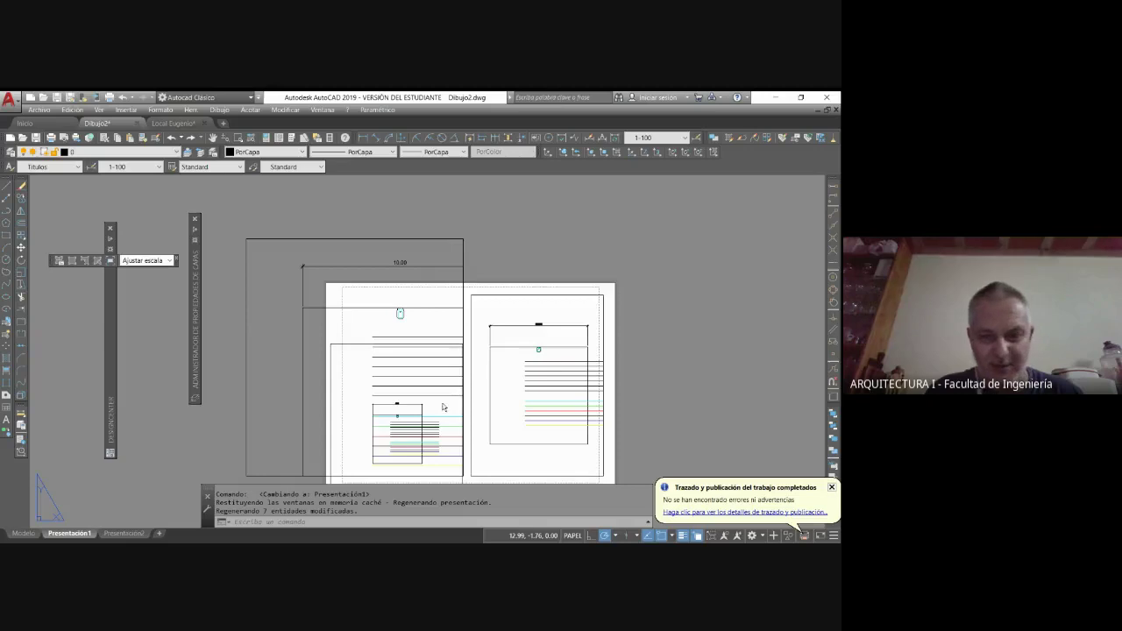
Step: Select the stretched 2:1 viewport's frame on the left and delete it
scroll(406, 452, "up", 2)
scroll(406, 456, "up", 2)
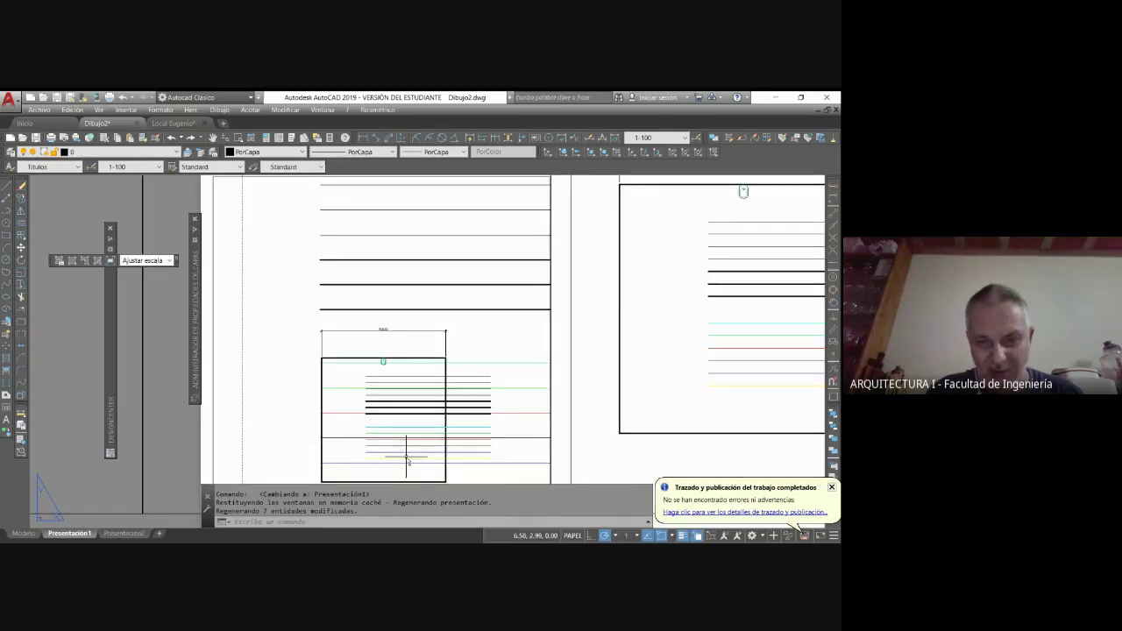
scroll(406, 455, "up", 2)
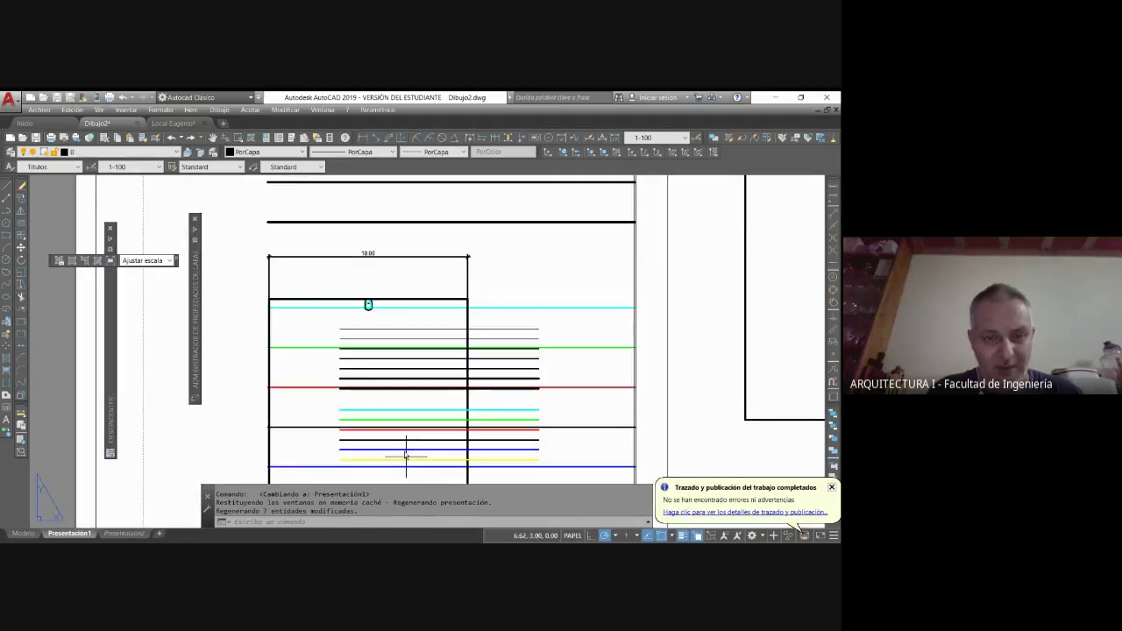
scroll(399, 409, "down", 4)
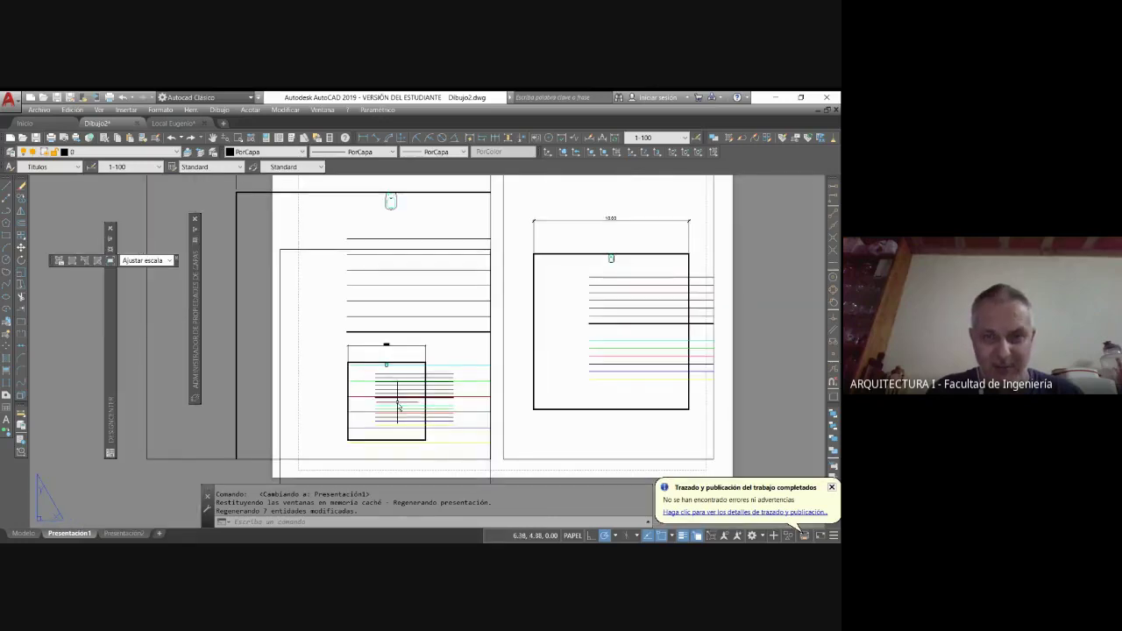
scroll(313, 226, "up", 2)
scroll(316, 233, "down", 6)
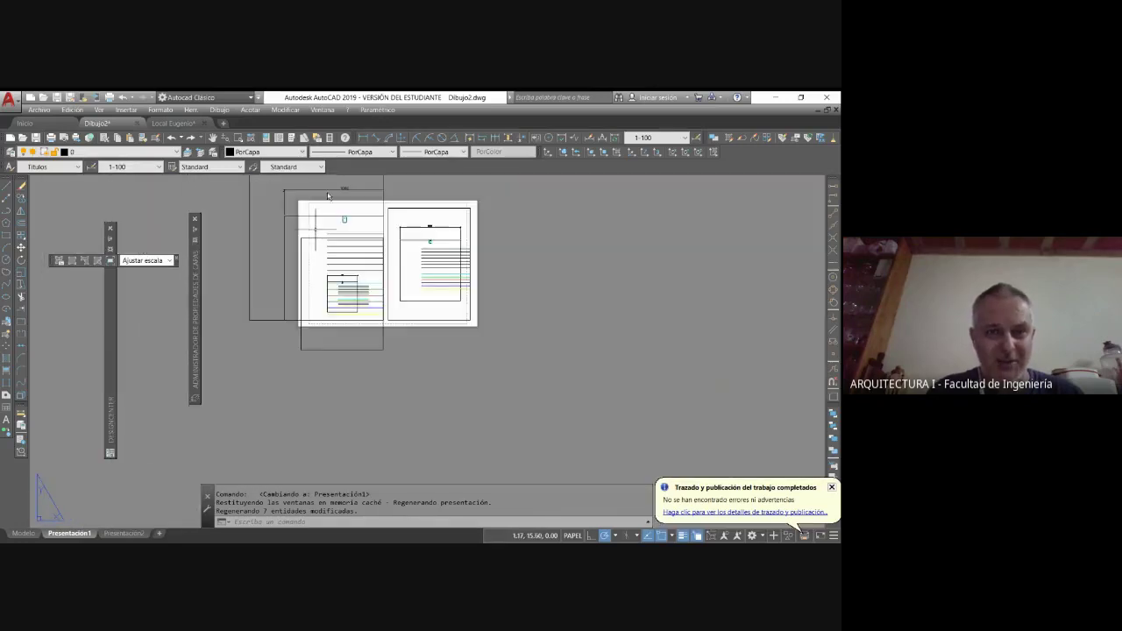
left_click(250, 220)
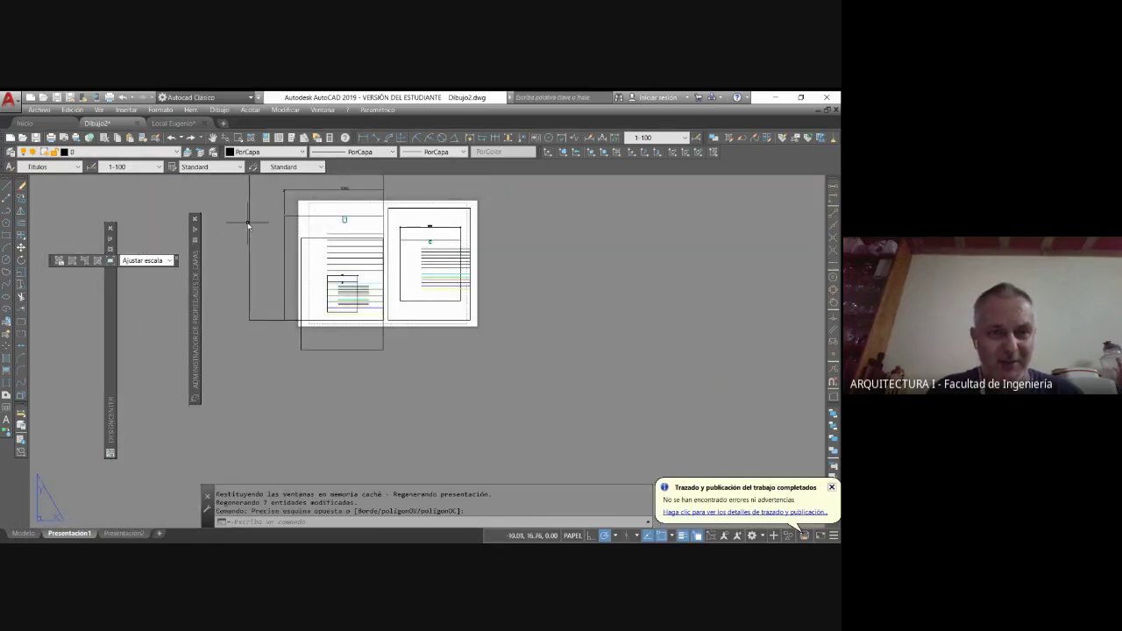
left_click(251, 227)
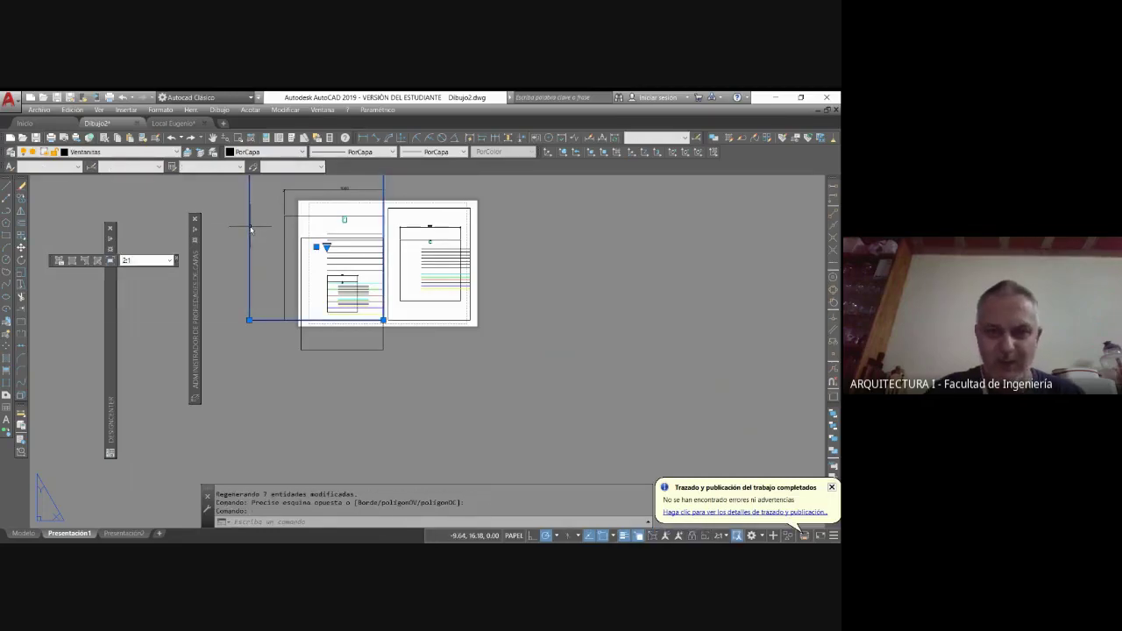
key("Delete")
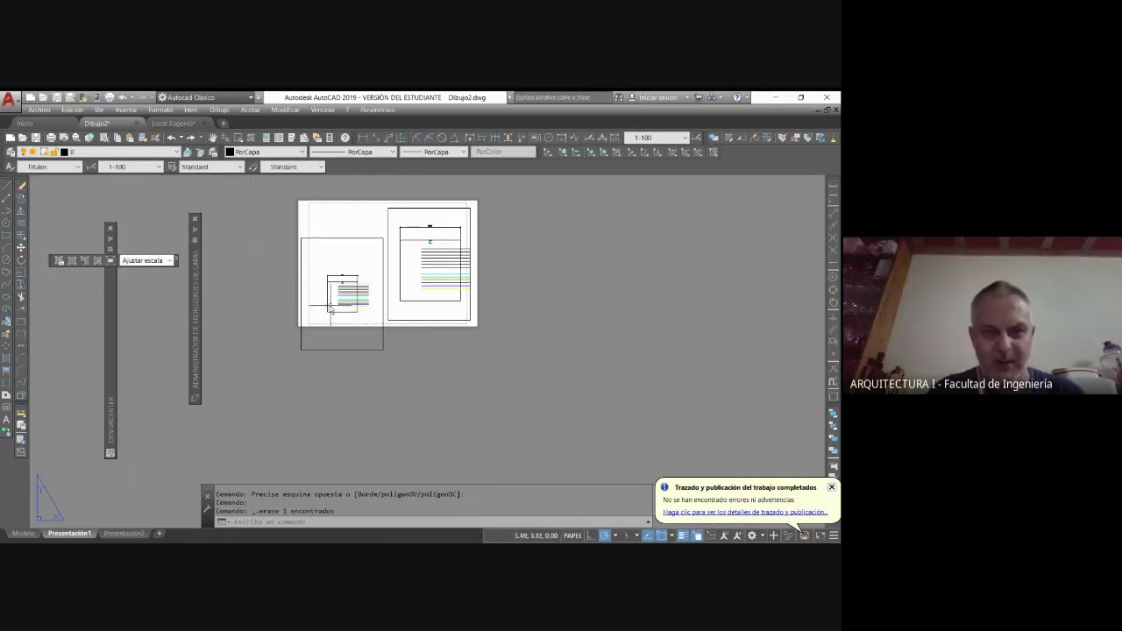
scroll(433, 290, "up", 5)
scroll(438, 283, "down", 4)
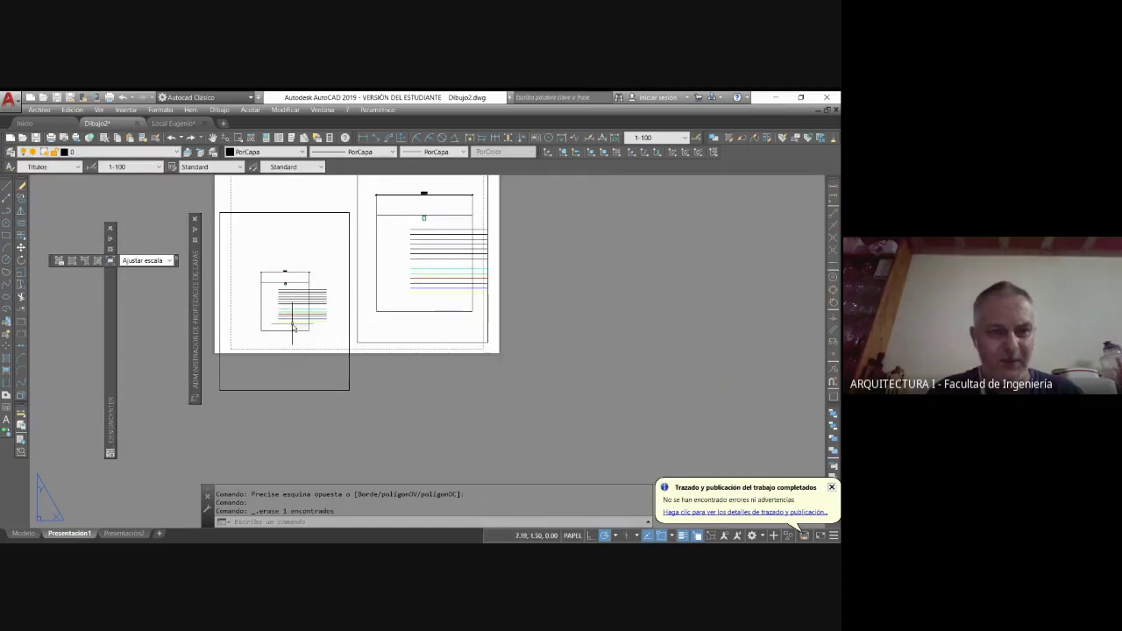
scroll(291, 321, "up", 4)
scroll(291, 318, "up", 2)
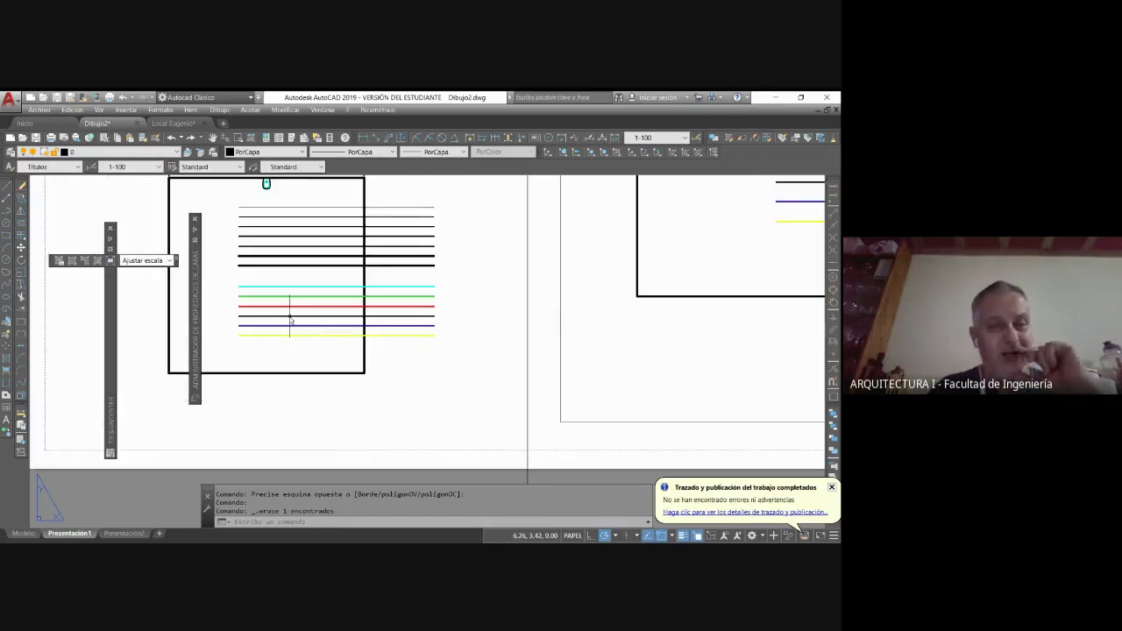
Step: Open Archivo > Trazar for Presentación1 (DWG To PDF, ISO A4) and list the plot style tables
left_click(40, 109)
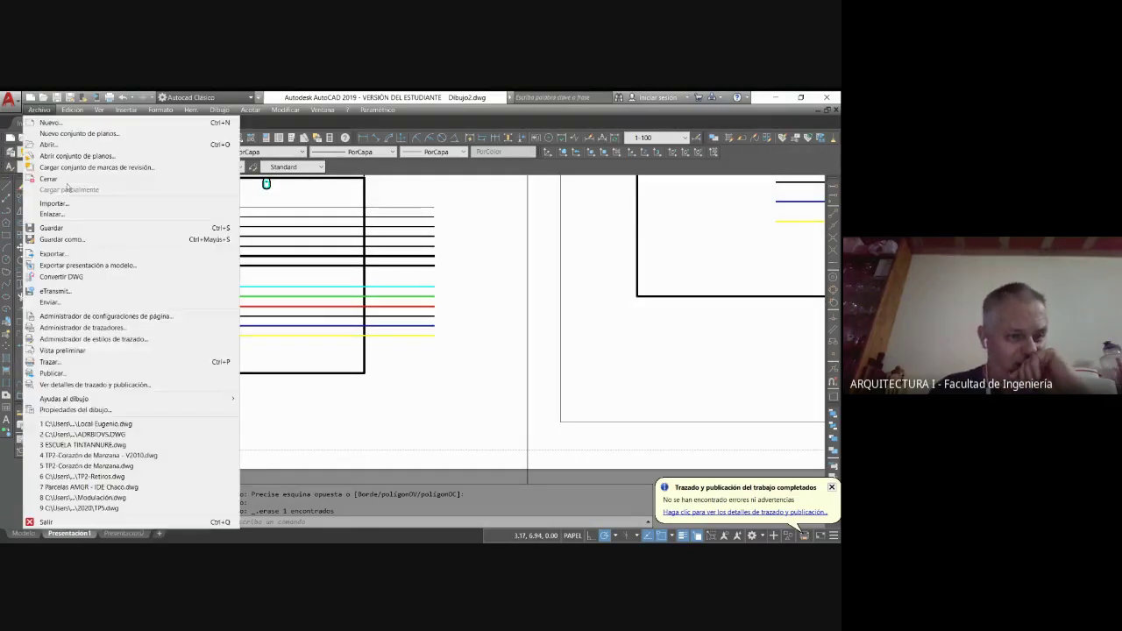
left_click(88, 358)
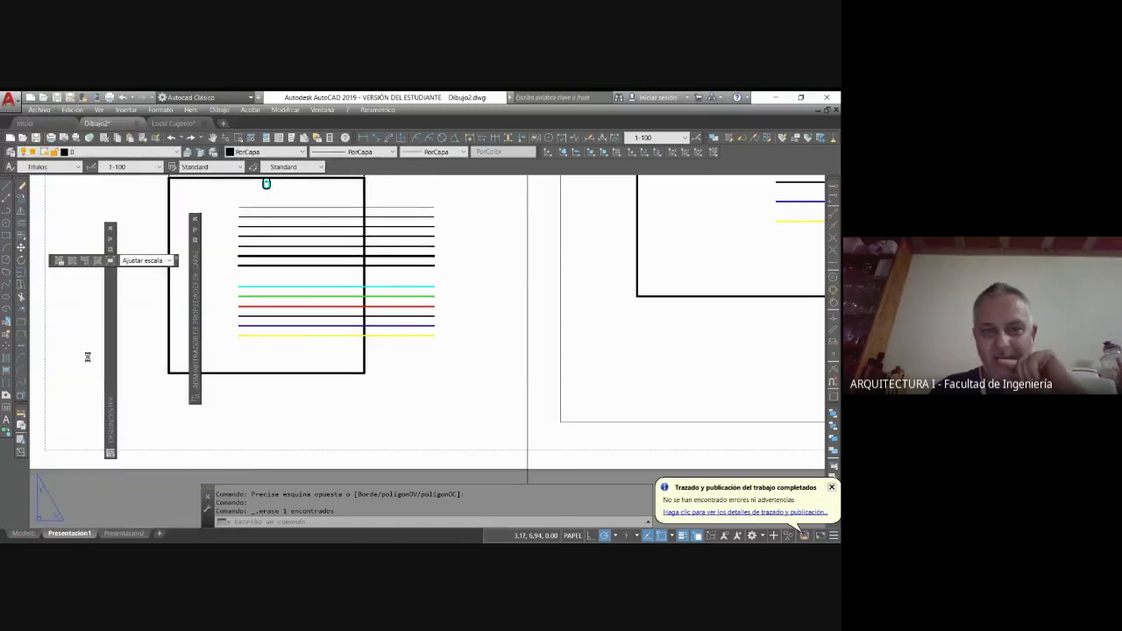
left_click_drag(433, 172, 615, 176)
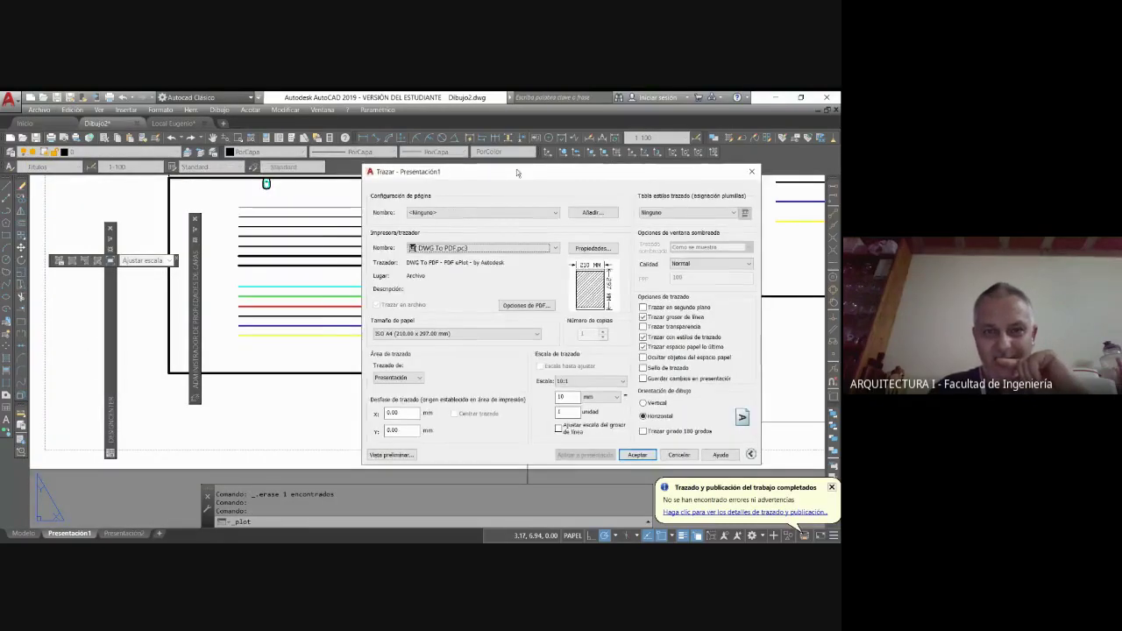
left_click(775, 218)
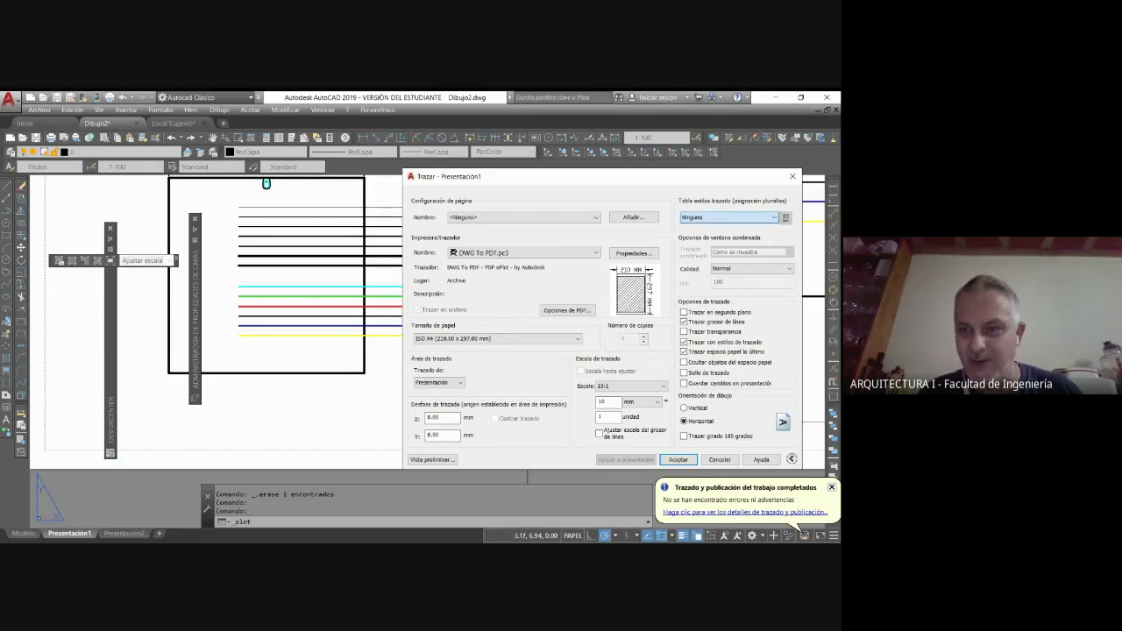
Step: Create a new colour-dependent plot style table named Prueba.ctb and open its editor
left_click(735, 348)
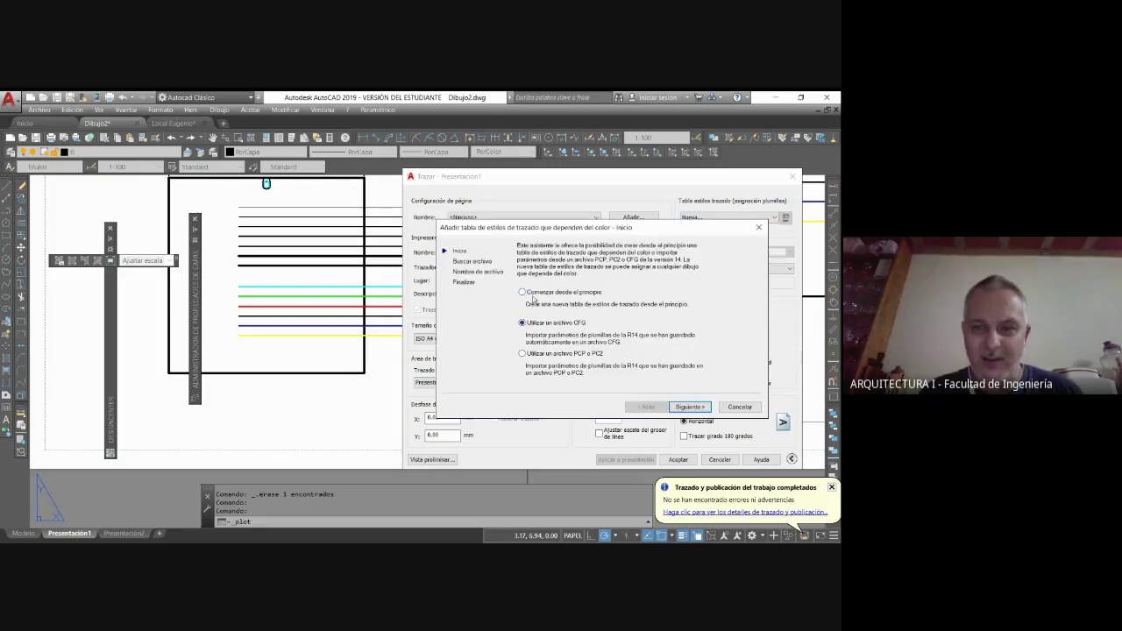
left_click(689, 408)
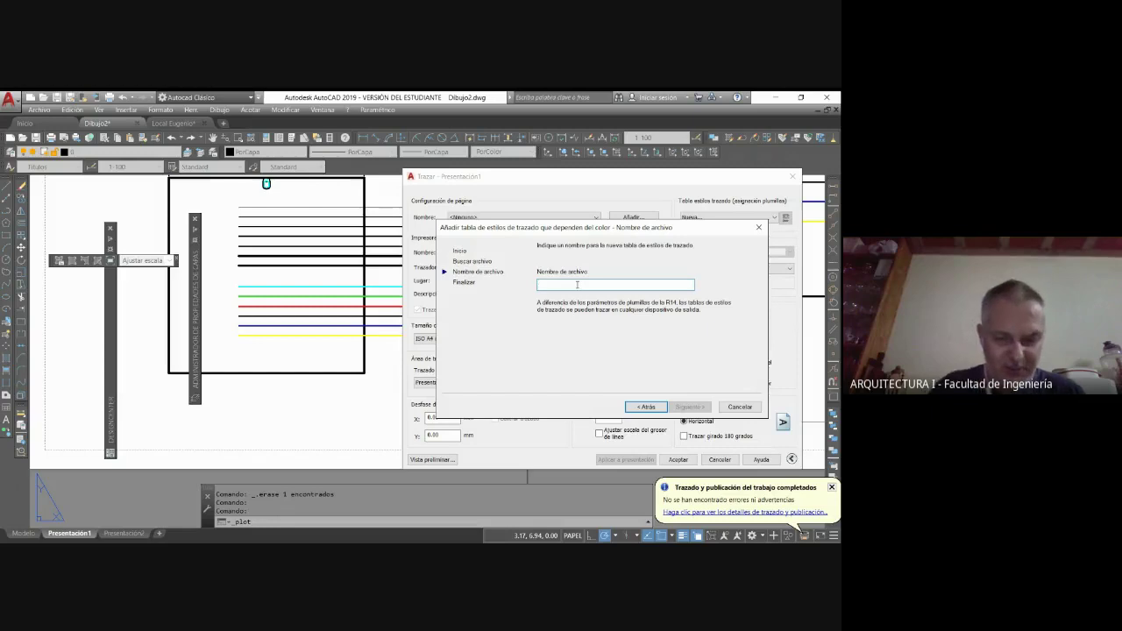
type("Pl")
type("ba")
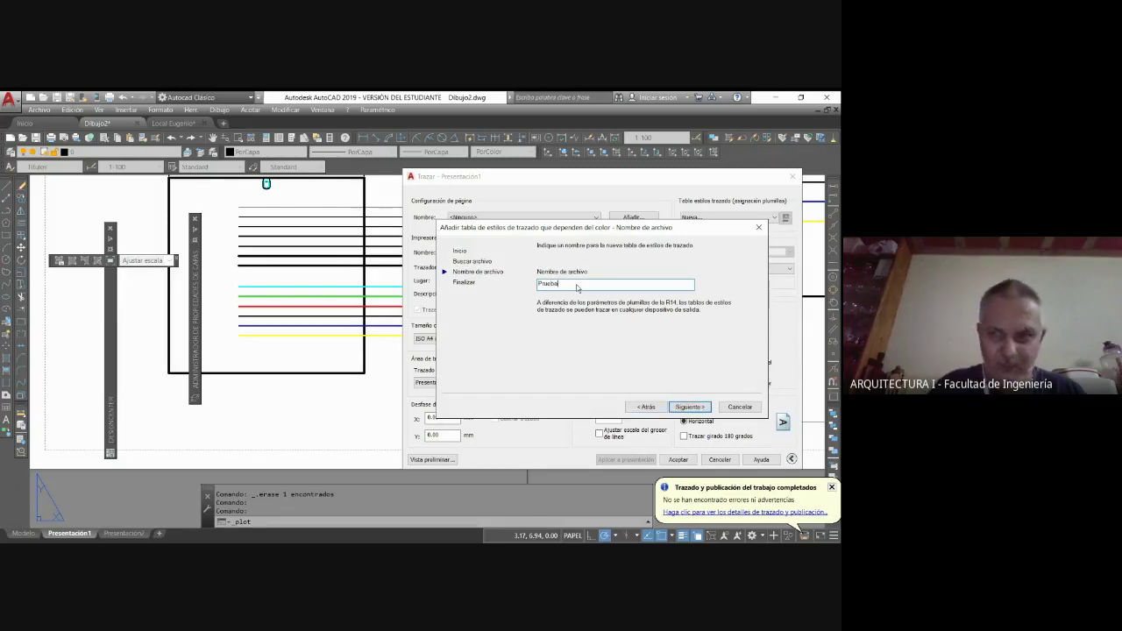
left_click(713, 408)
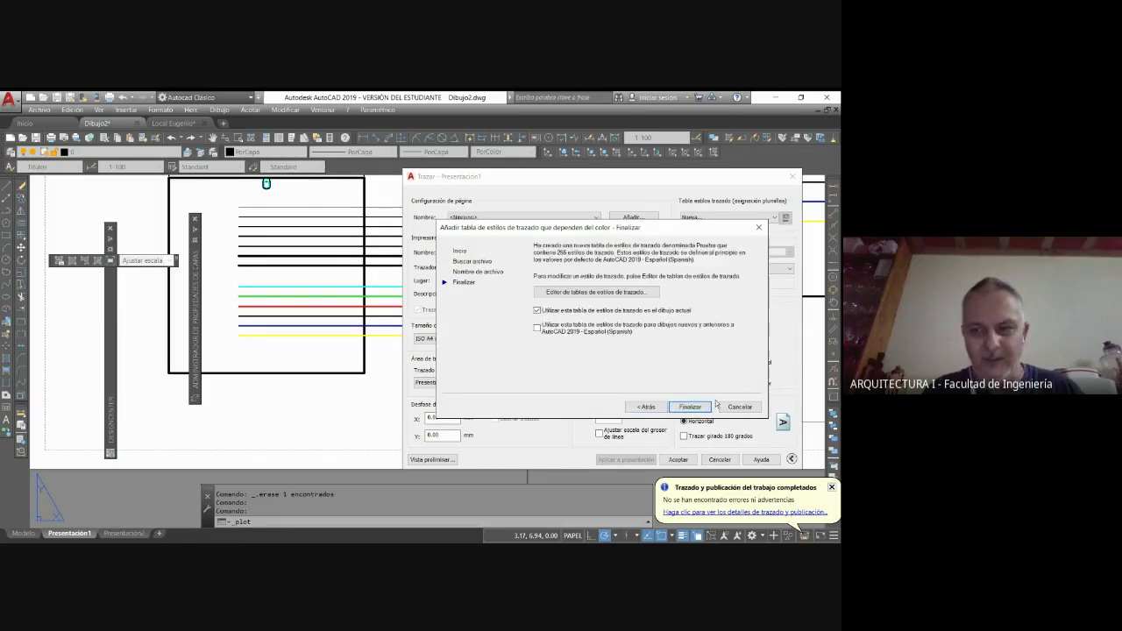
left_click(590, 292)
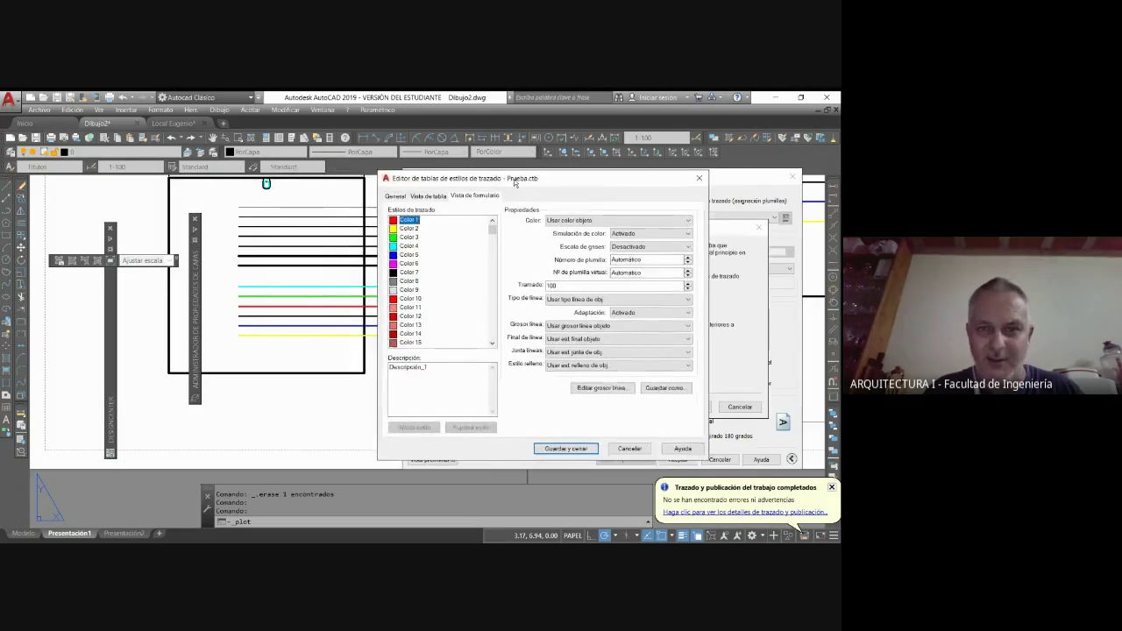
Step: Set plot styles Color 1 through Color 7 to print in Negro (black)
left_click_drag(476, 183, 669, 193)
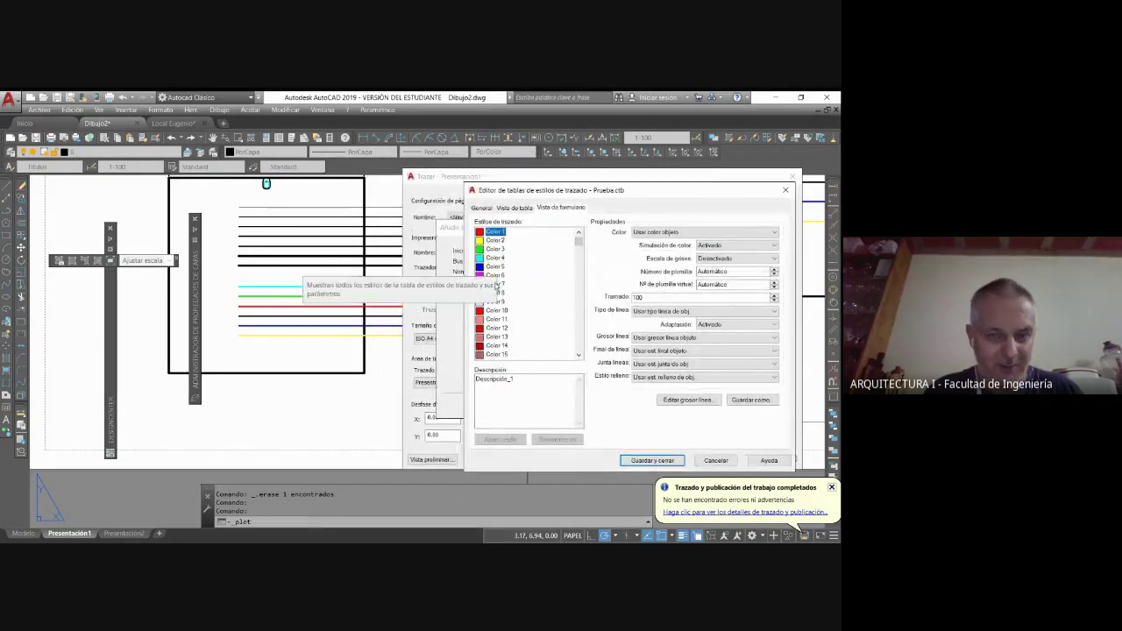
left_click(495, 284, "shift")
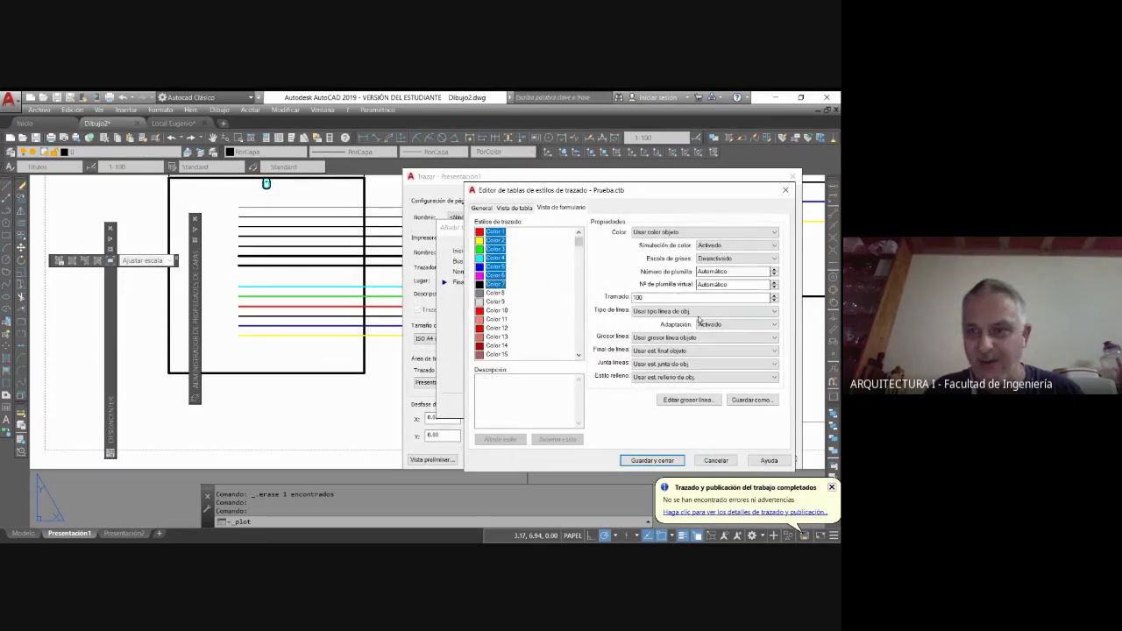
left_click(661, 232)
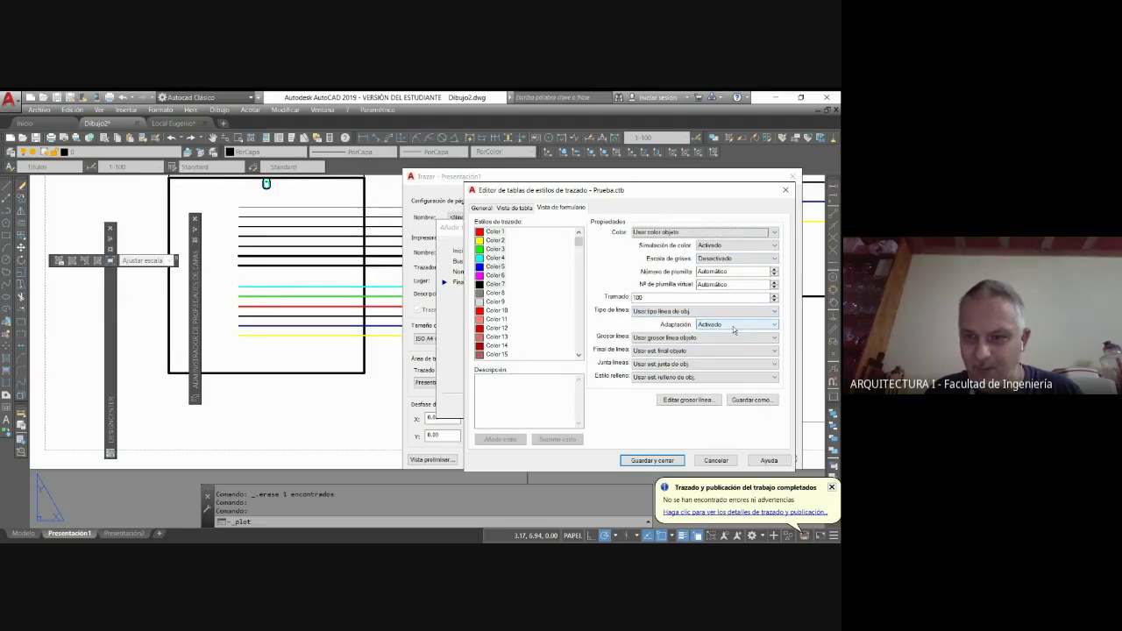
left_click(775, 234)
left_click(675, 305)
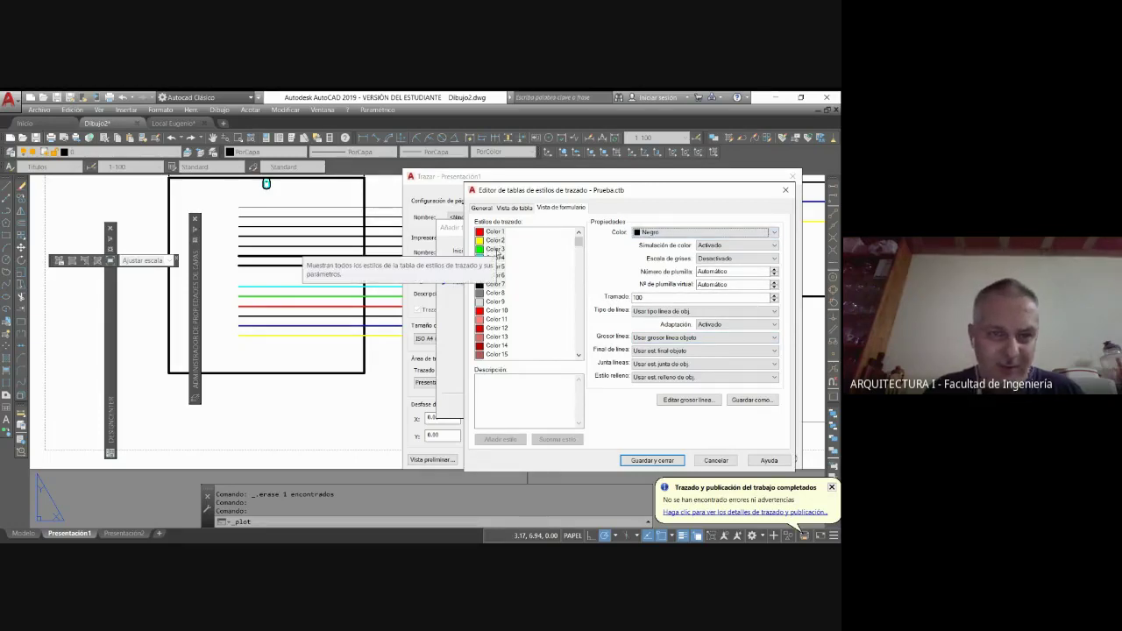
left_click(497, 258)
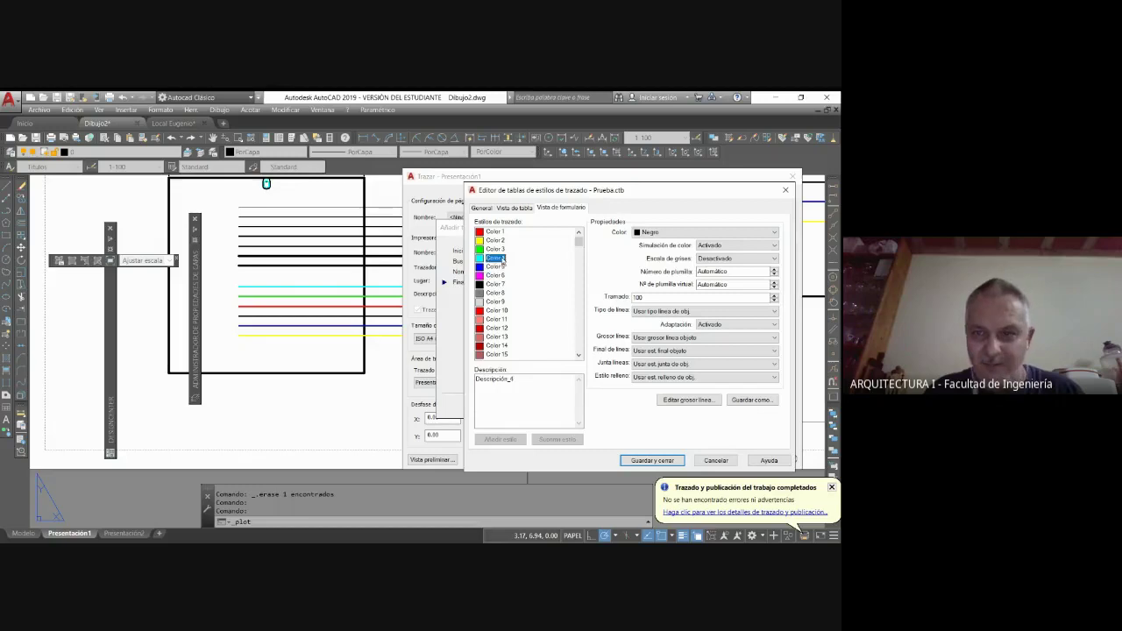
Step: Give Color 4 a 0.0900 mm lineweight and Color 3 0.1300 mm
left_click(712, 340)
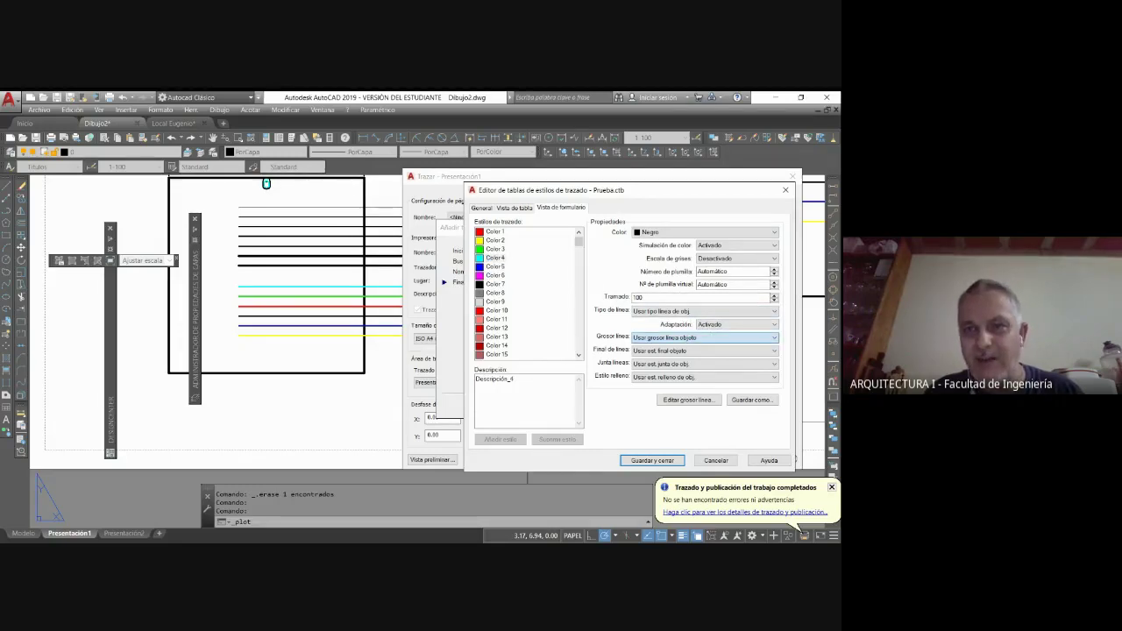
key("Down")
key("Down")
key("Down")
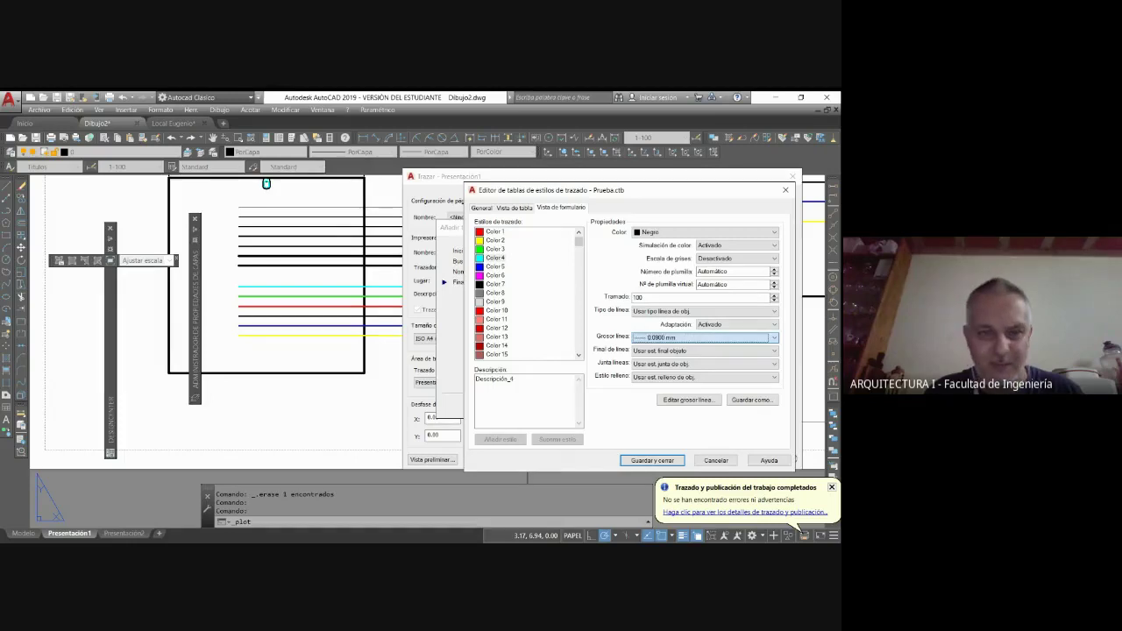
left_click(664, 352)
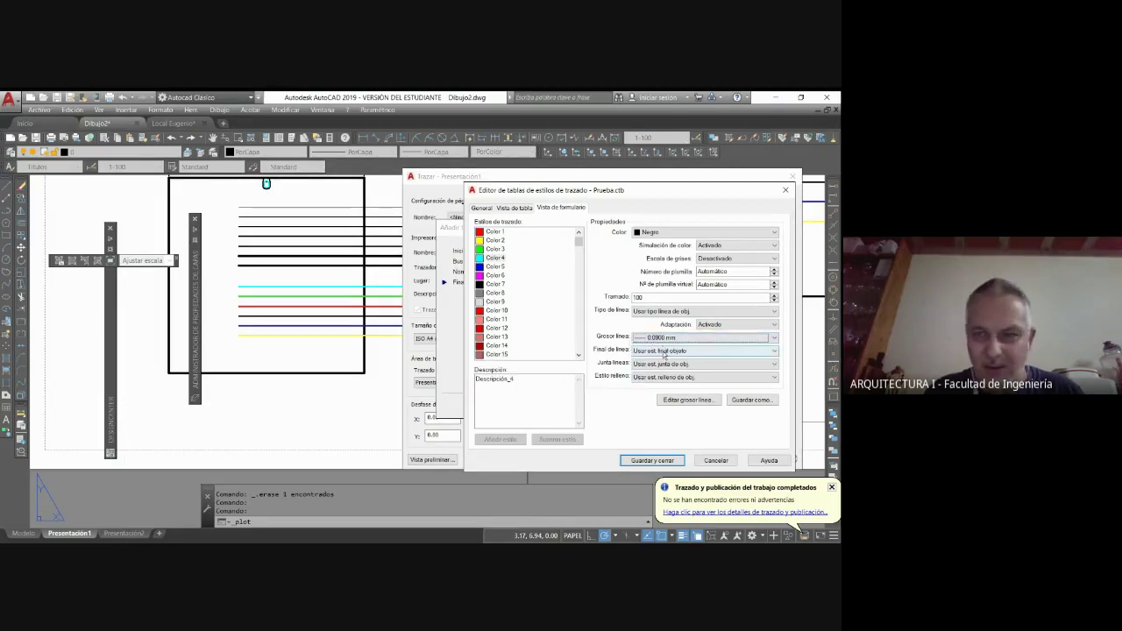
left_click(496, 250)
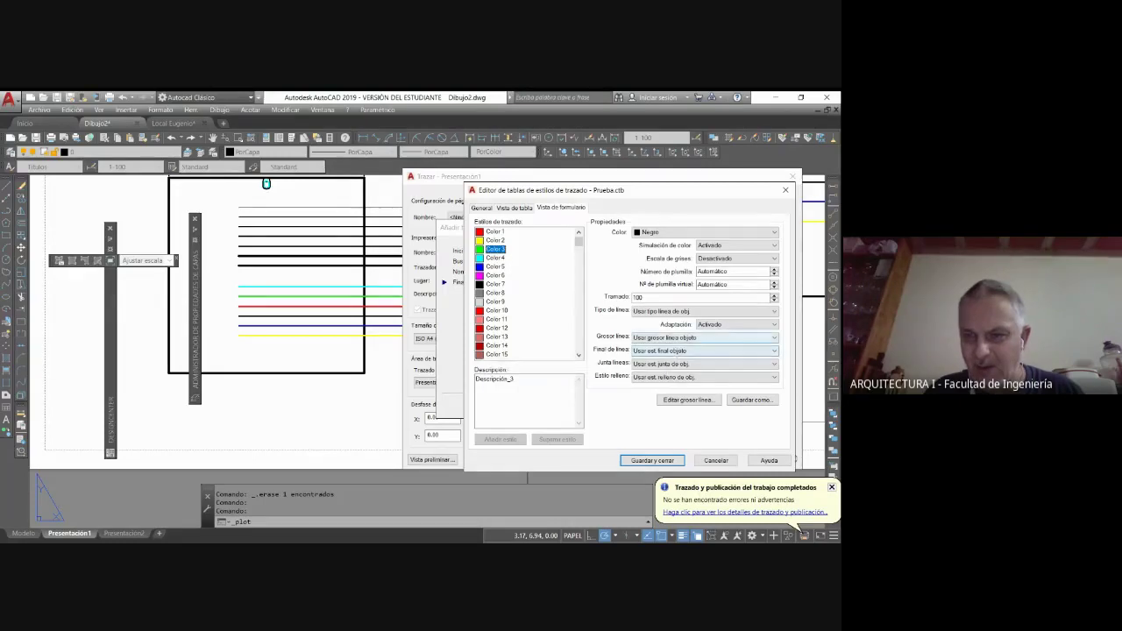
left_click(693, 337)
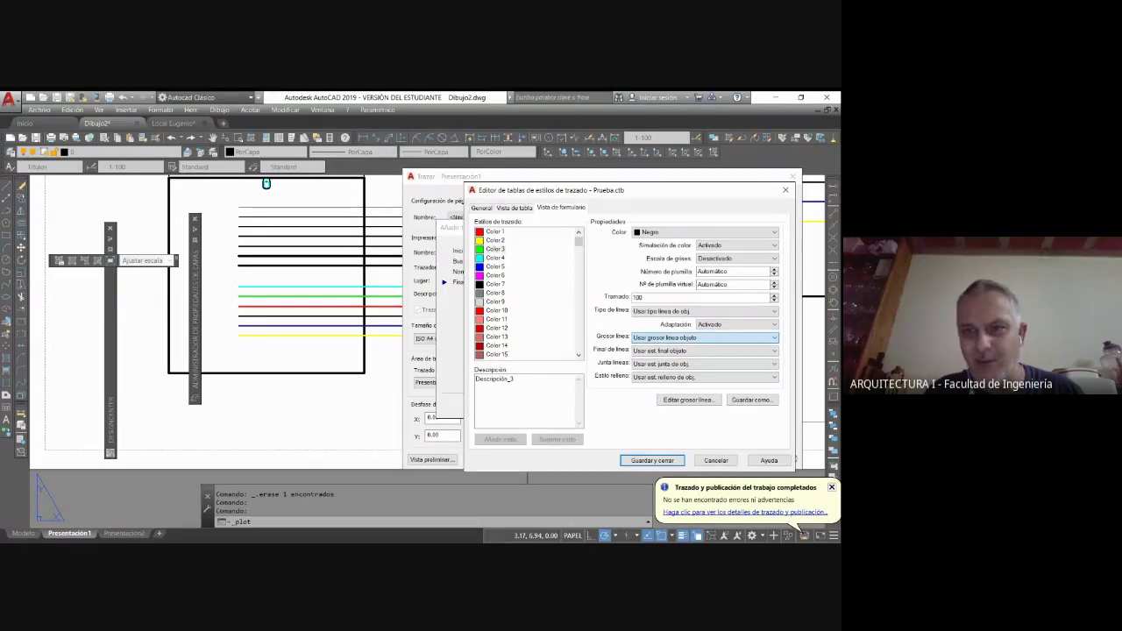
key("Down")
key("Down")
key("Down")
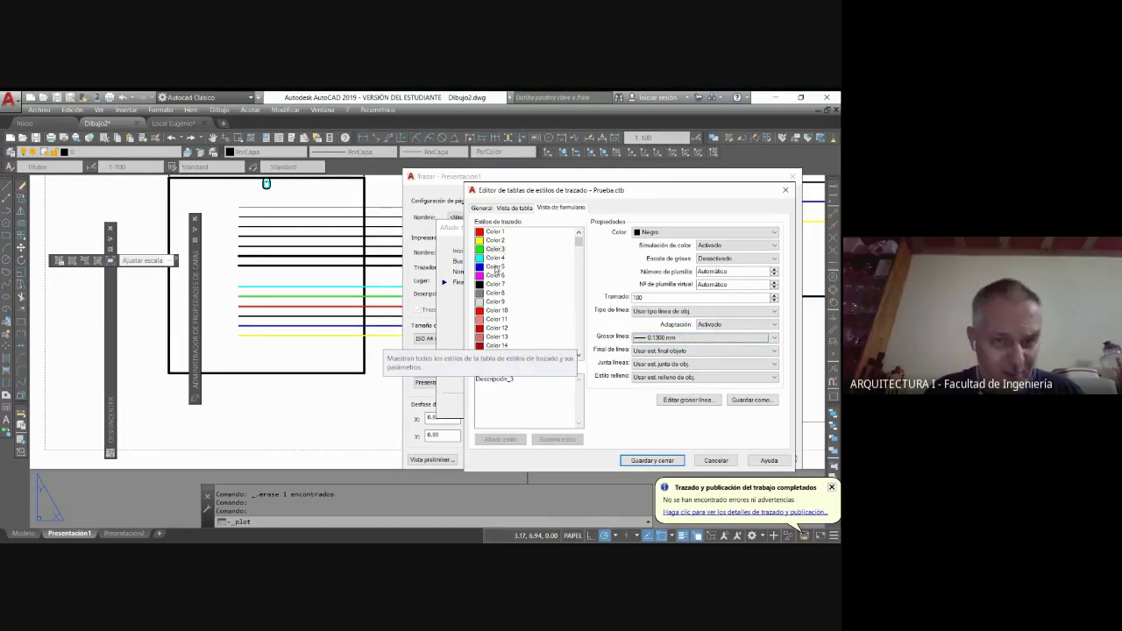
Step: Set lineweights Color 1 0.25, Color 7 0.3, Color 5 0.5, Color 2 0.8 mm, then save the table
left_click(493, 231)
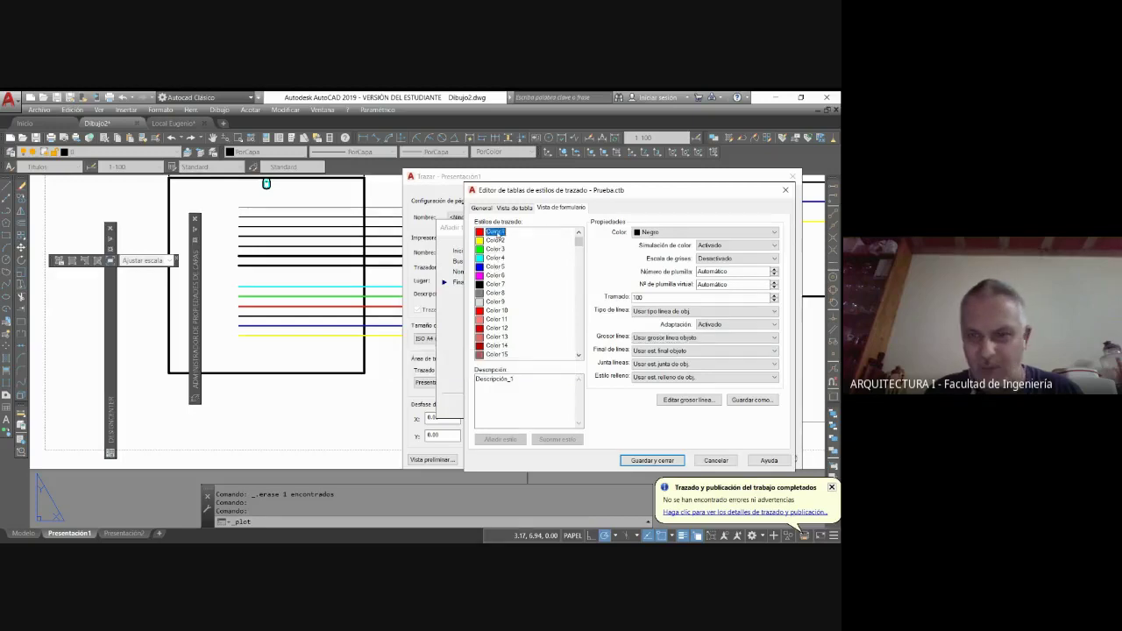
left_click(698, 340)
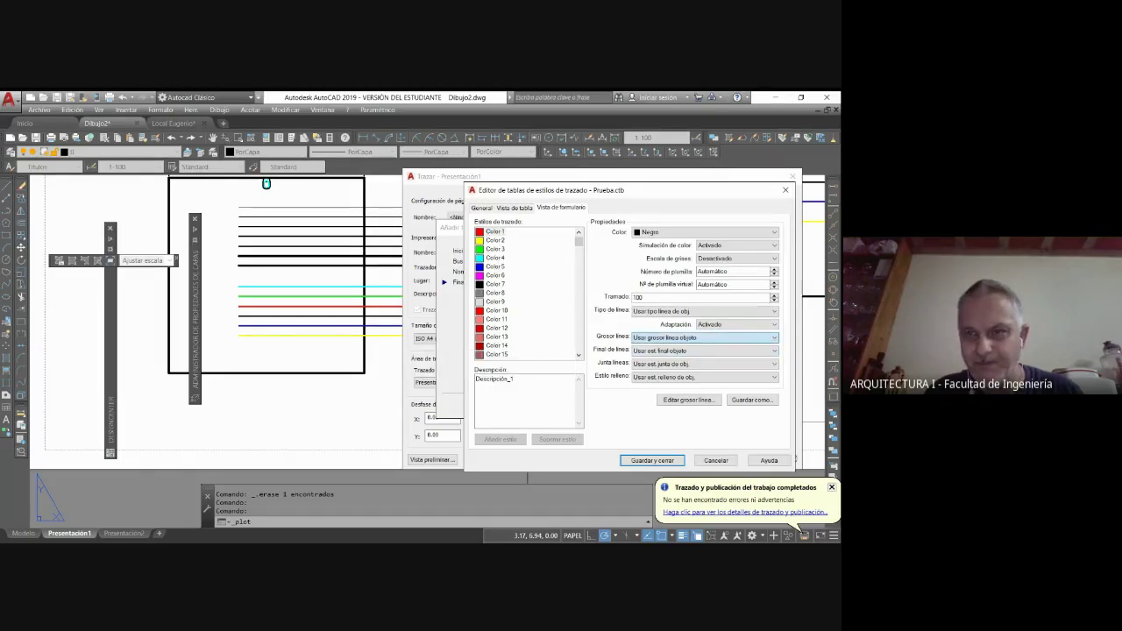
left_click(661, 183)
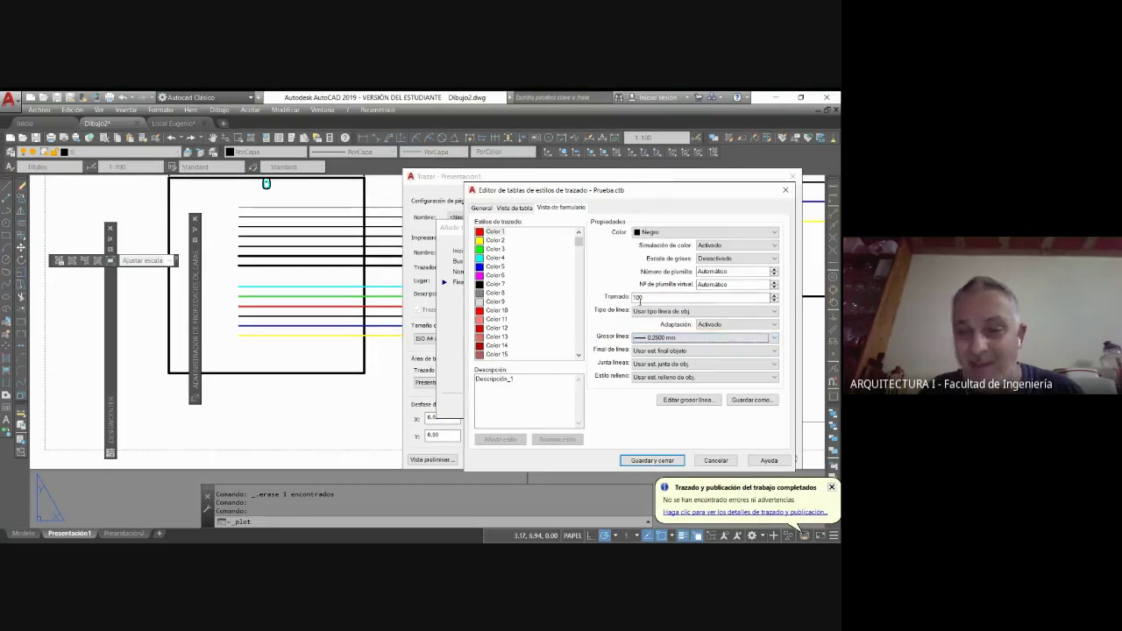
mouse_move(493, 252)
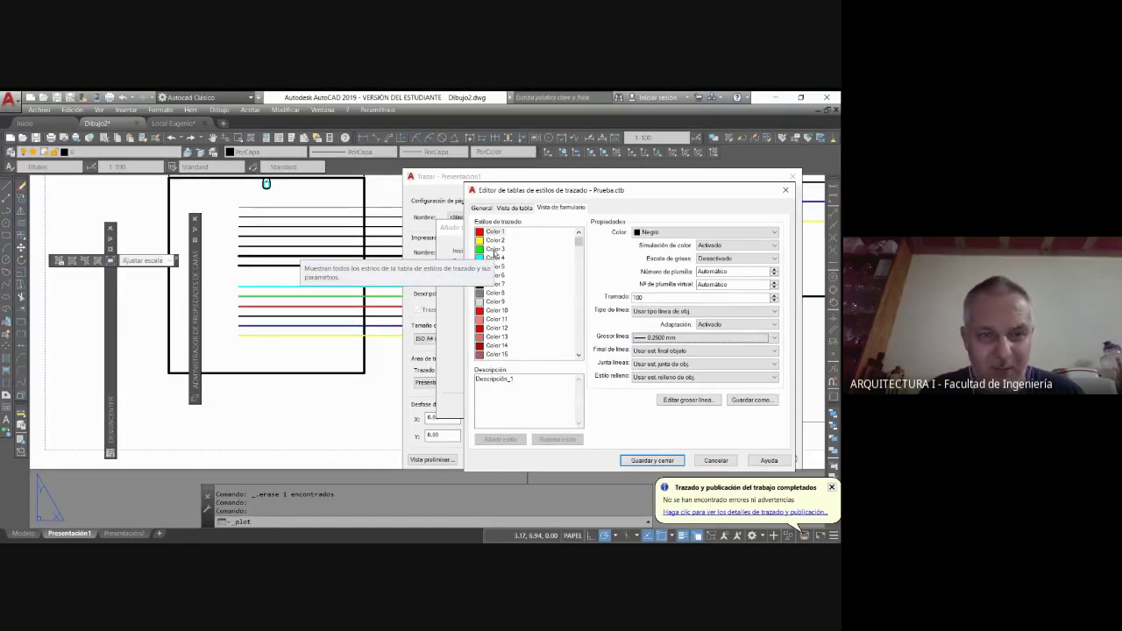
left_click(496, 284)
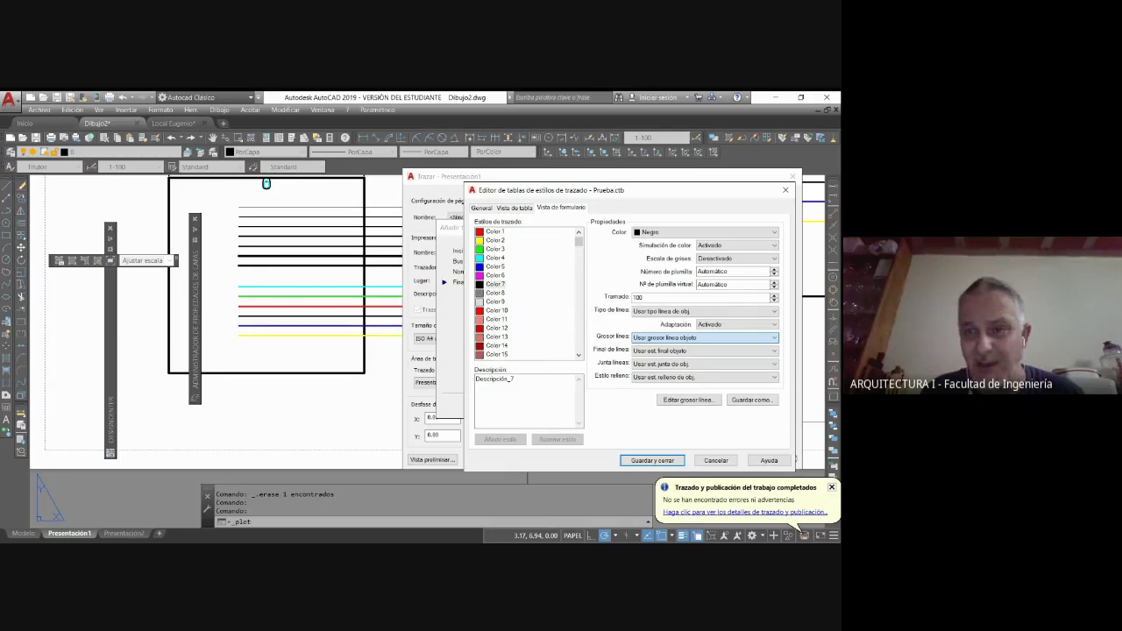
type("0.3")
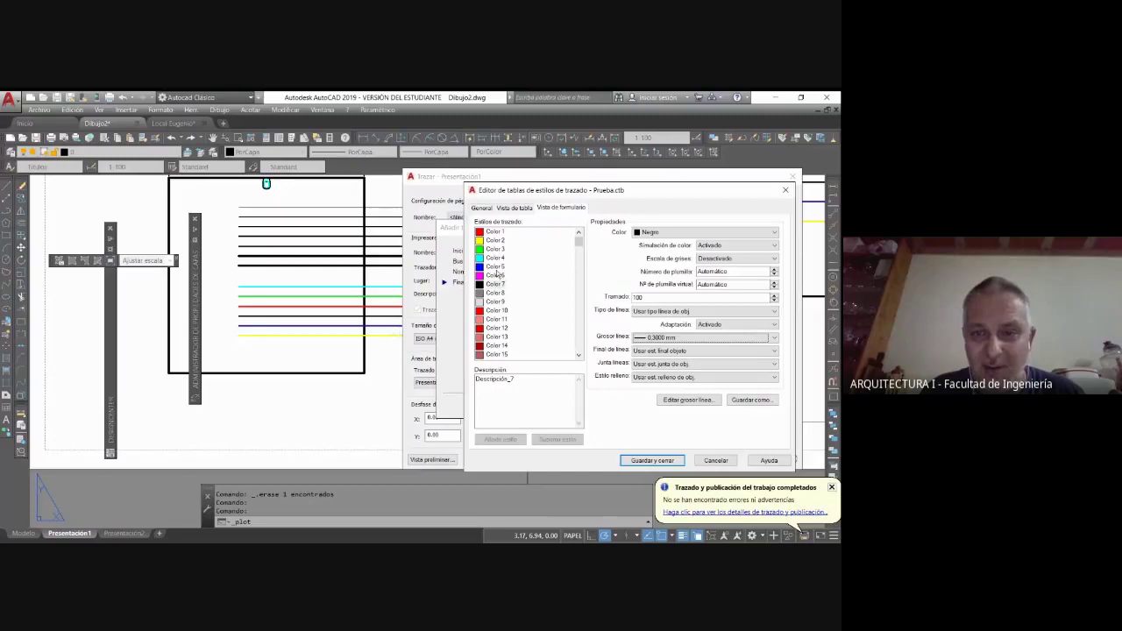
left_click(497, 274)
left_click(710, 337)
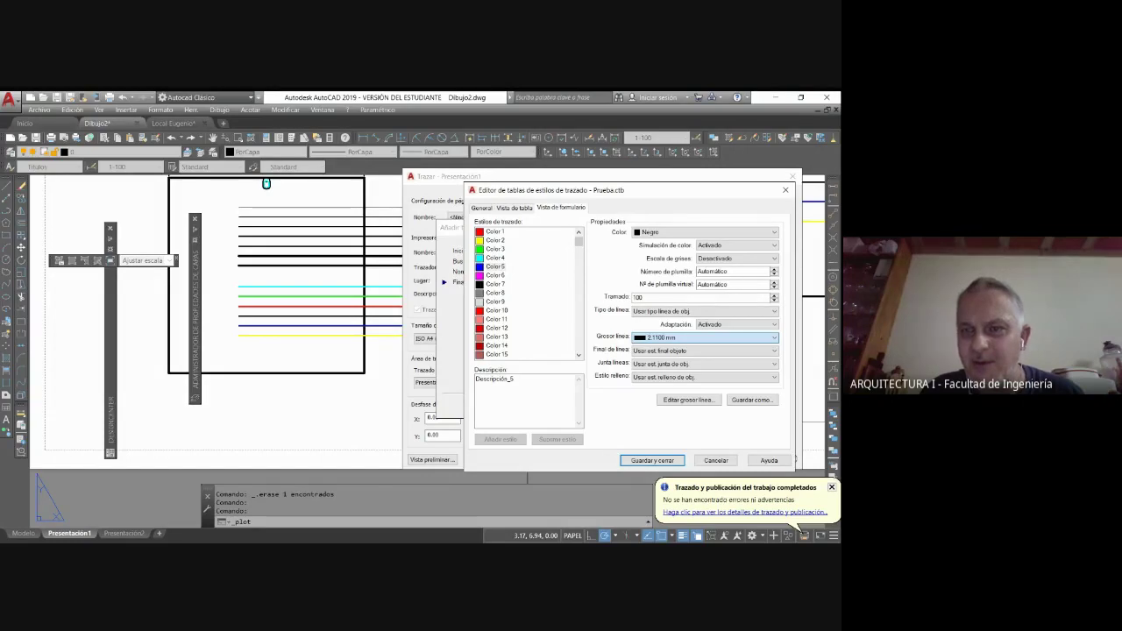
type("0.5")
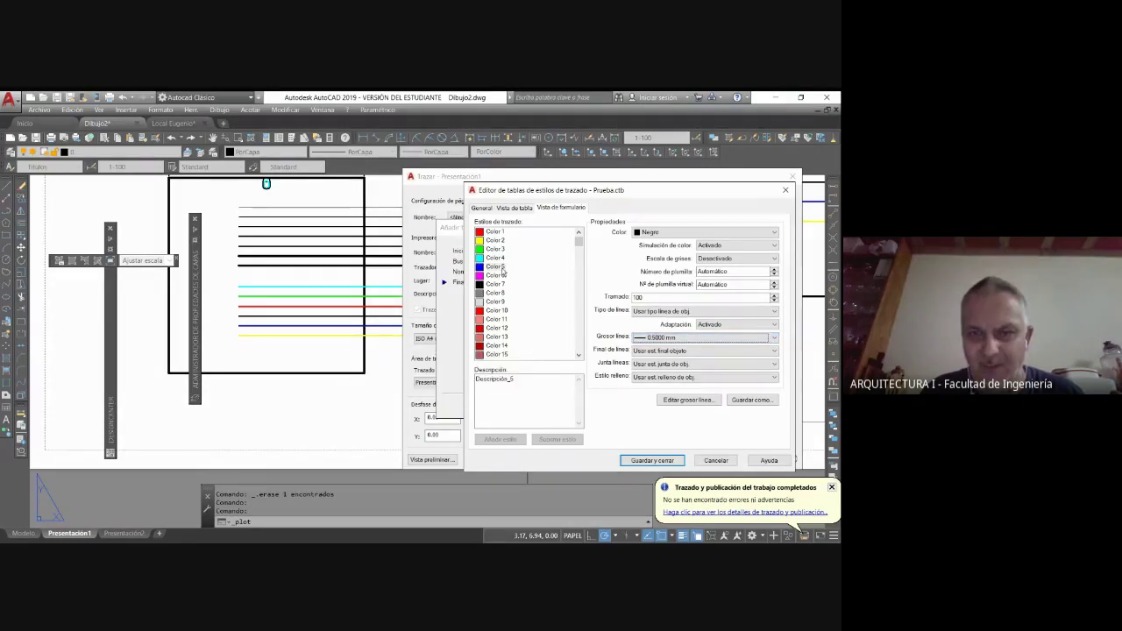
left_click(495, 242)
left_click(685, 340)
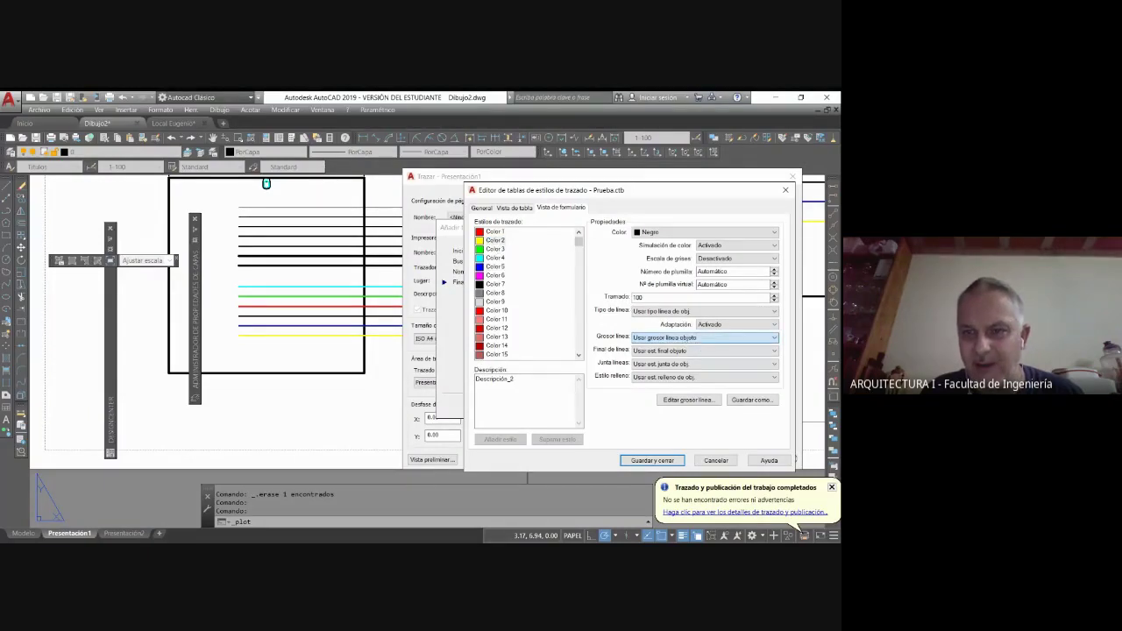
left_click(665, 460)
Step: Finish adding Prueba.ctb, apply the settings to Presentación1, and preview the plot
left_click(690, 406)
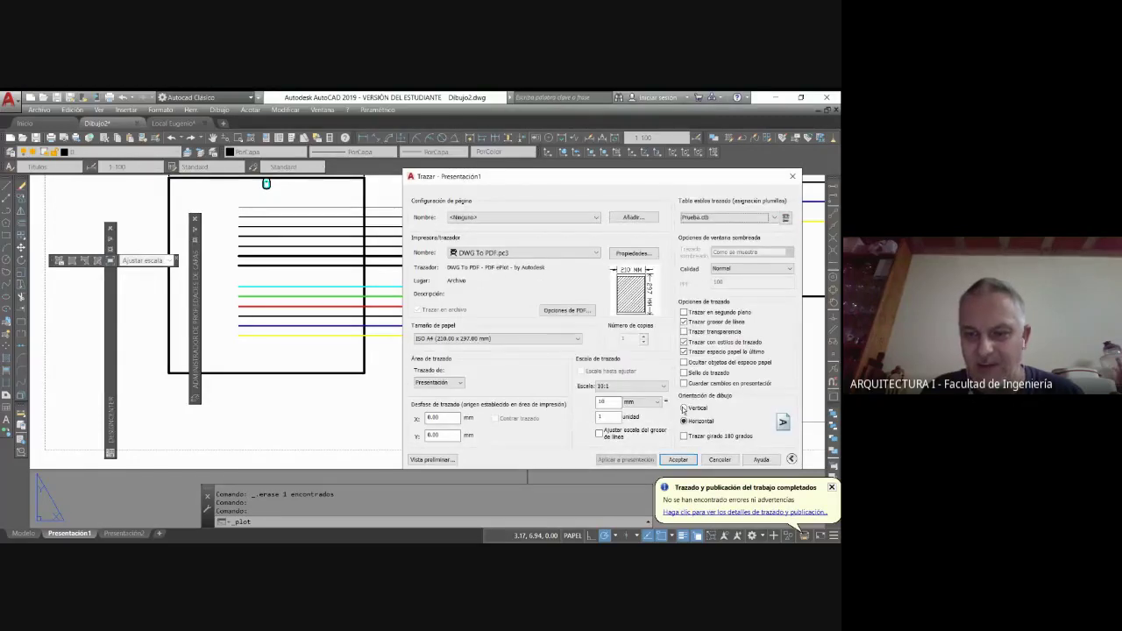
left_click(632, 461)
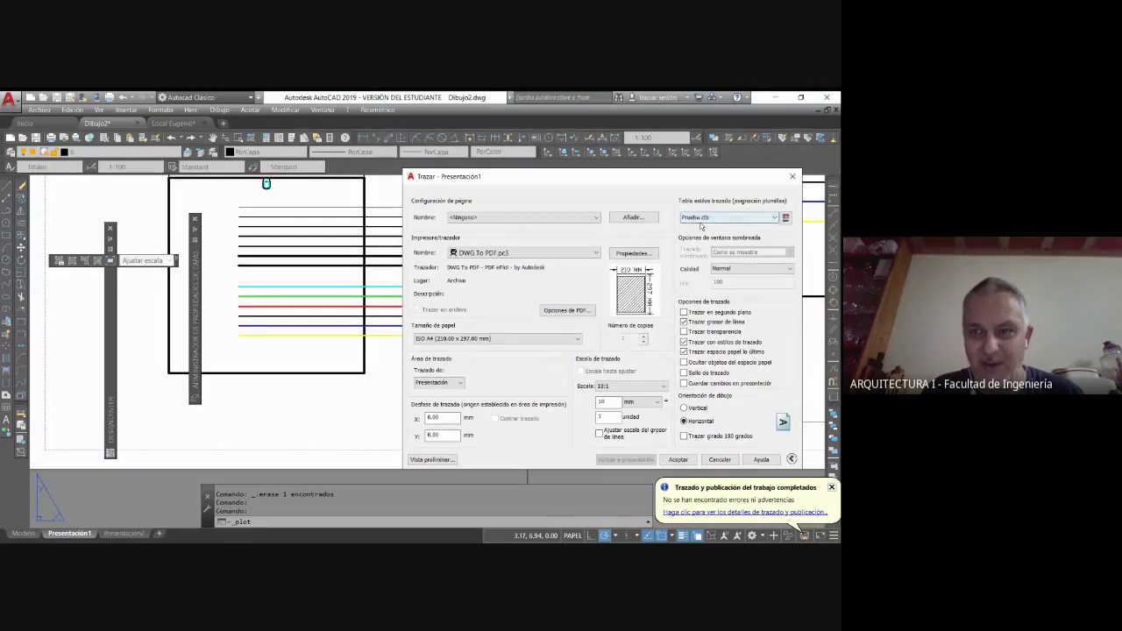
left_click(455, 458)
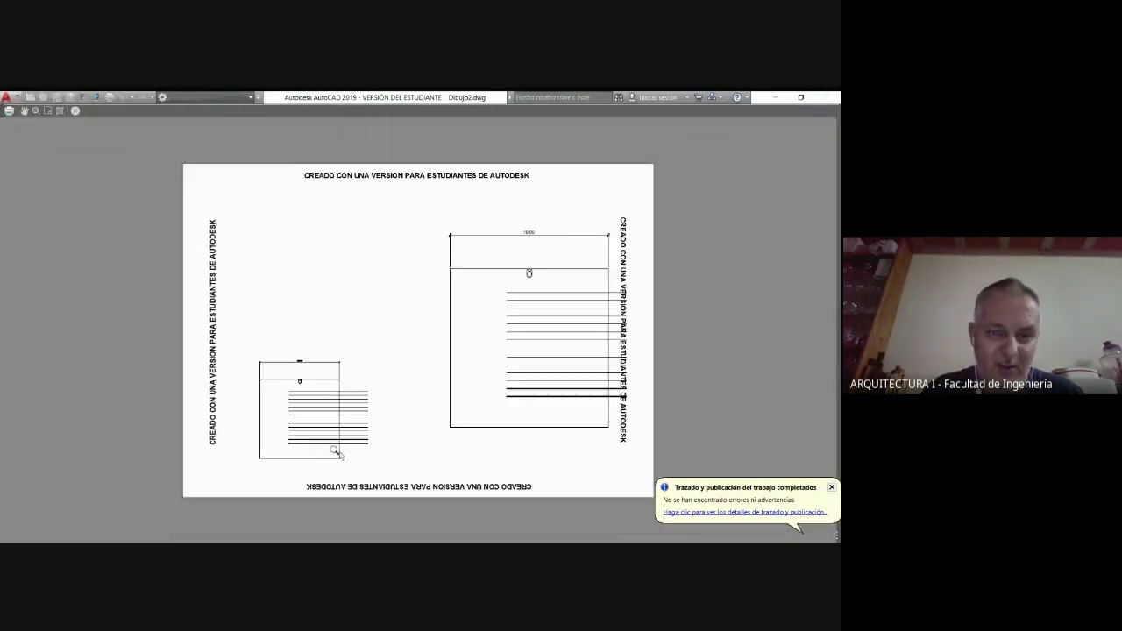
Step: Check the all-black, graded-thickness preview and plot the sheet from it
scroll(324, 452, "up", 5)
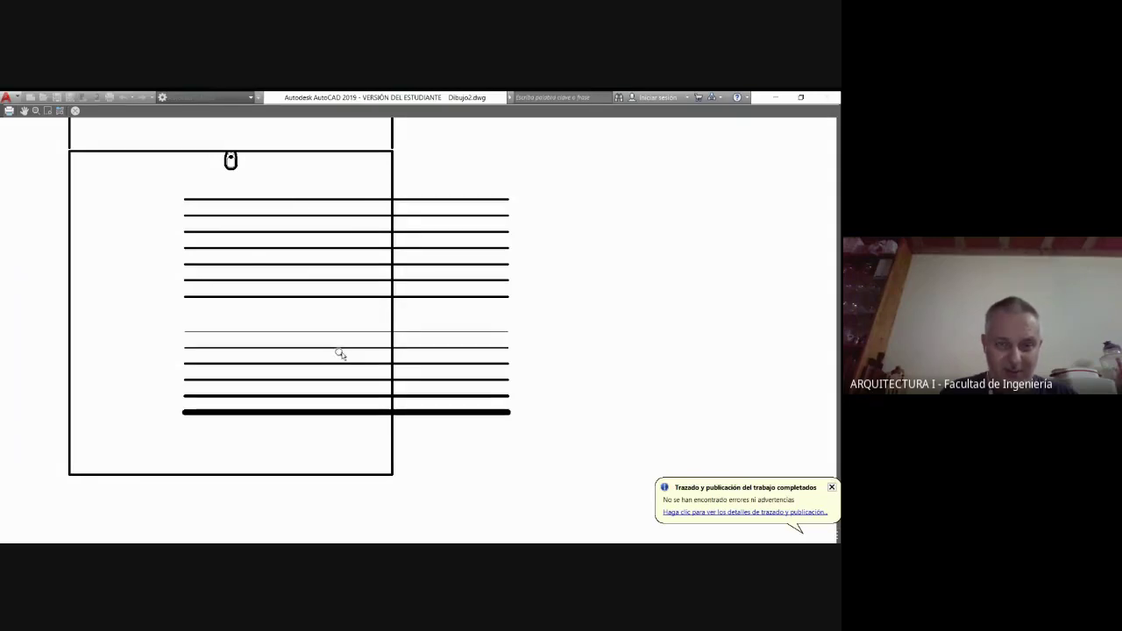
scroll(345, 409, "down", 5)
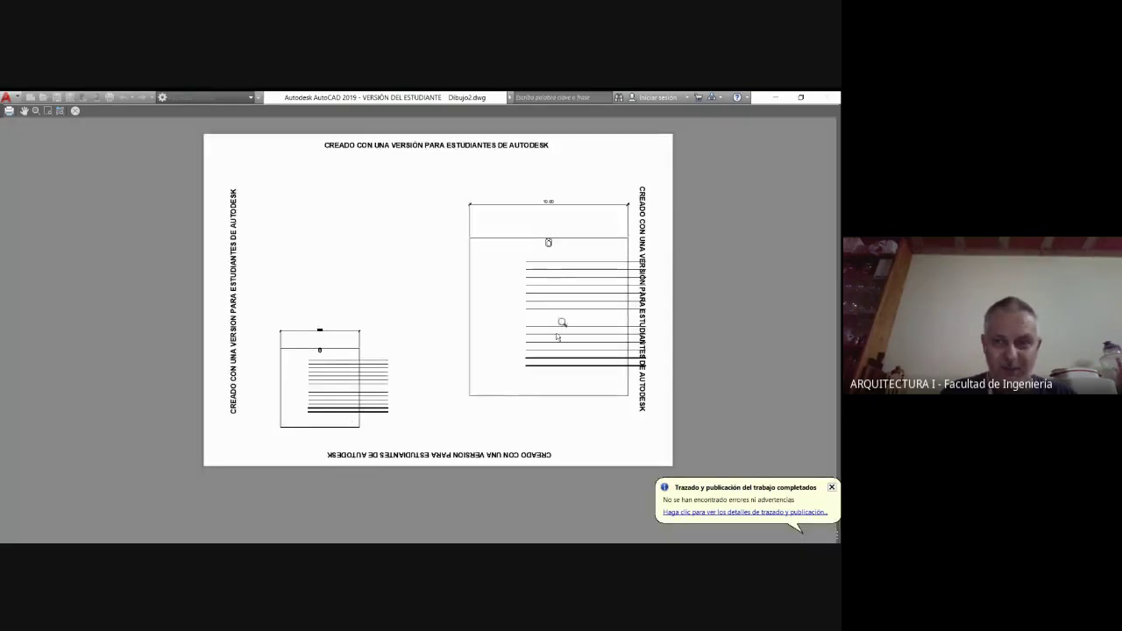
scroll(581, 302, "up", 4)
scroll(584, 303, "down", 2)
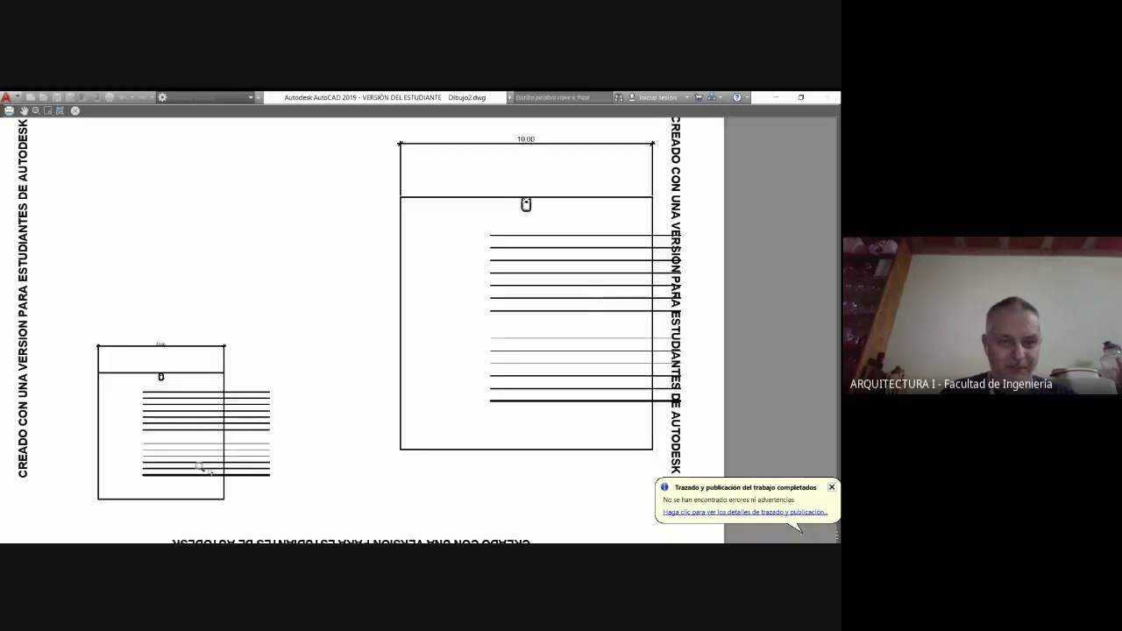
scroll(200, 467, "up", 3)
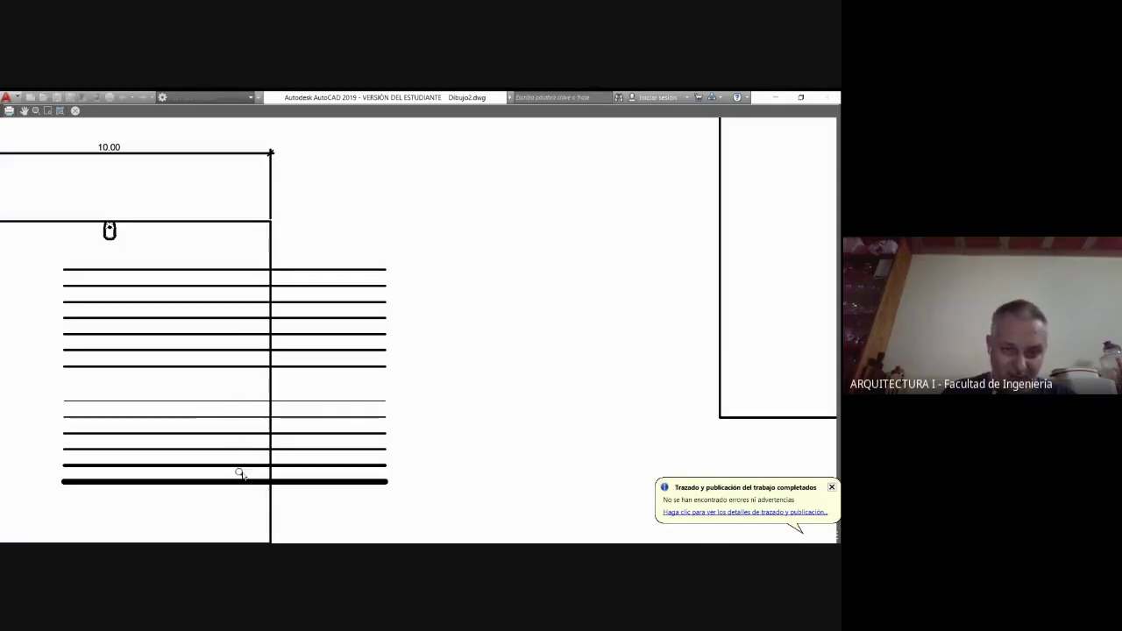
scroll(247, 473, "down", 5)
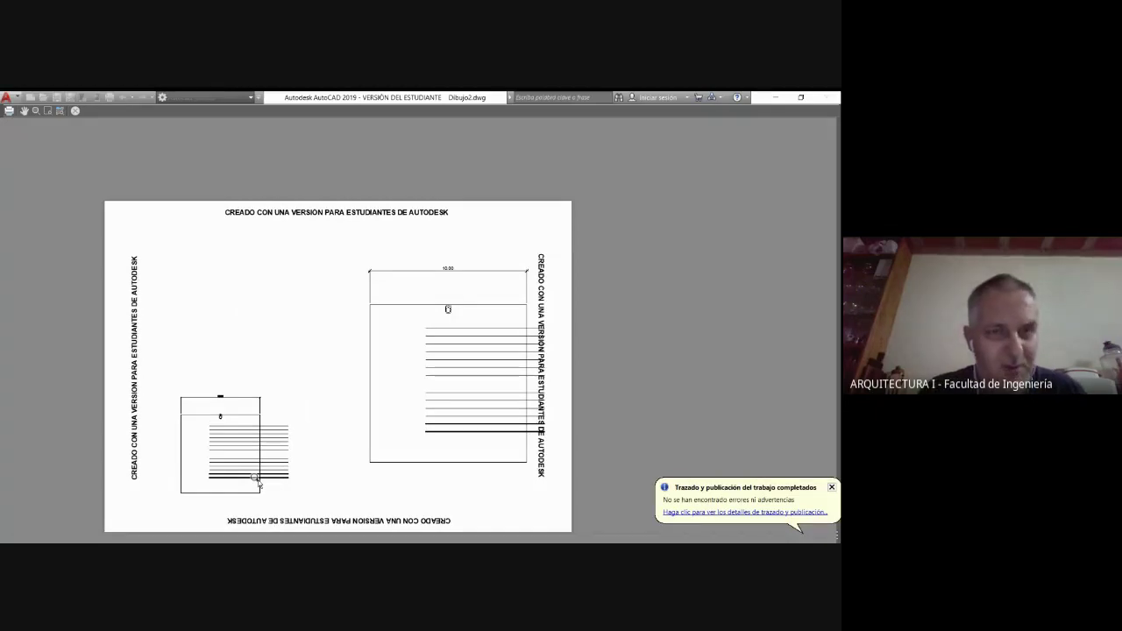
right_click(193, 482)
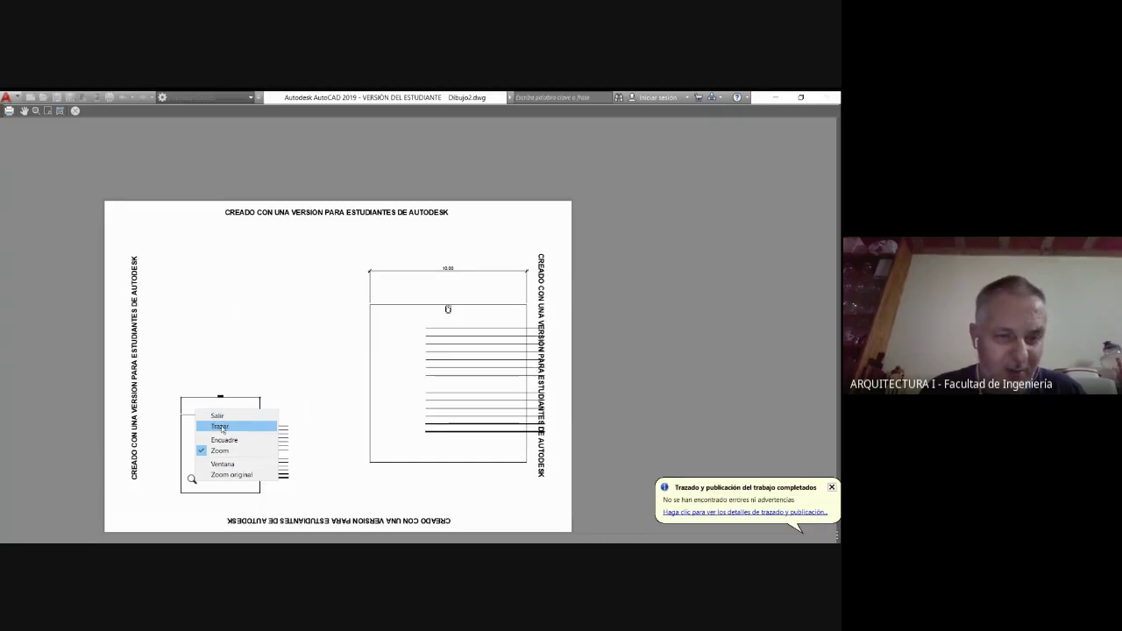
left_click(220, 427)
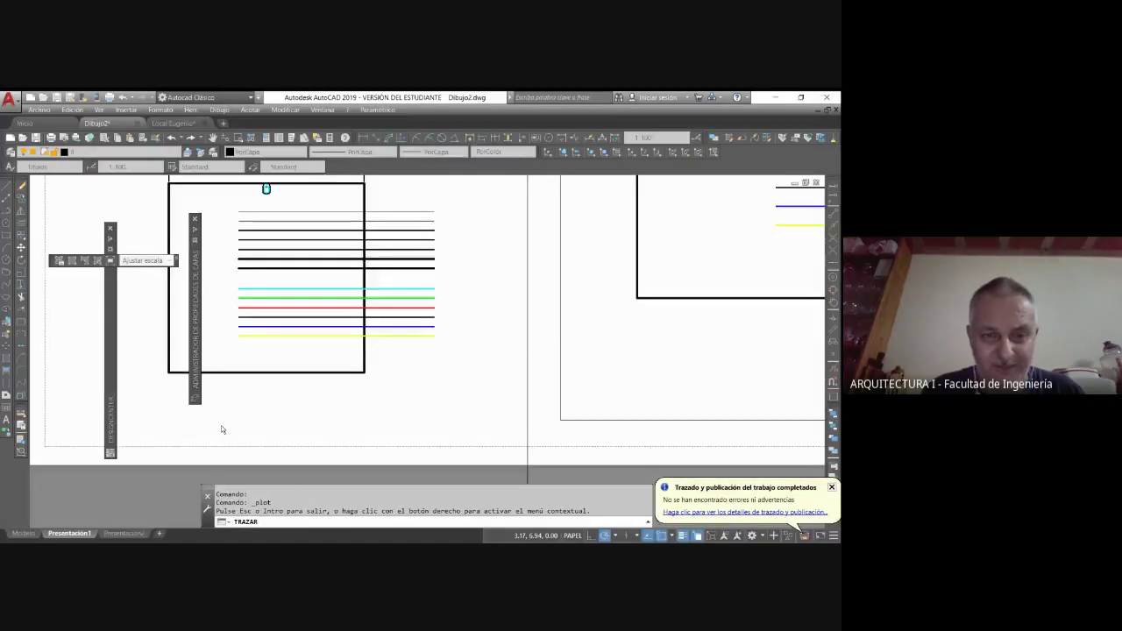
Step: Save the Presentación1 plot as a PDF and let the plot job finish without errors
left_click(582, 423)
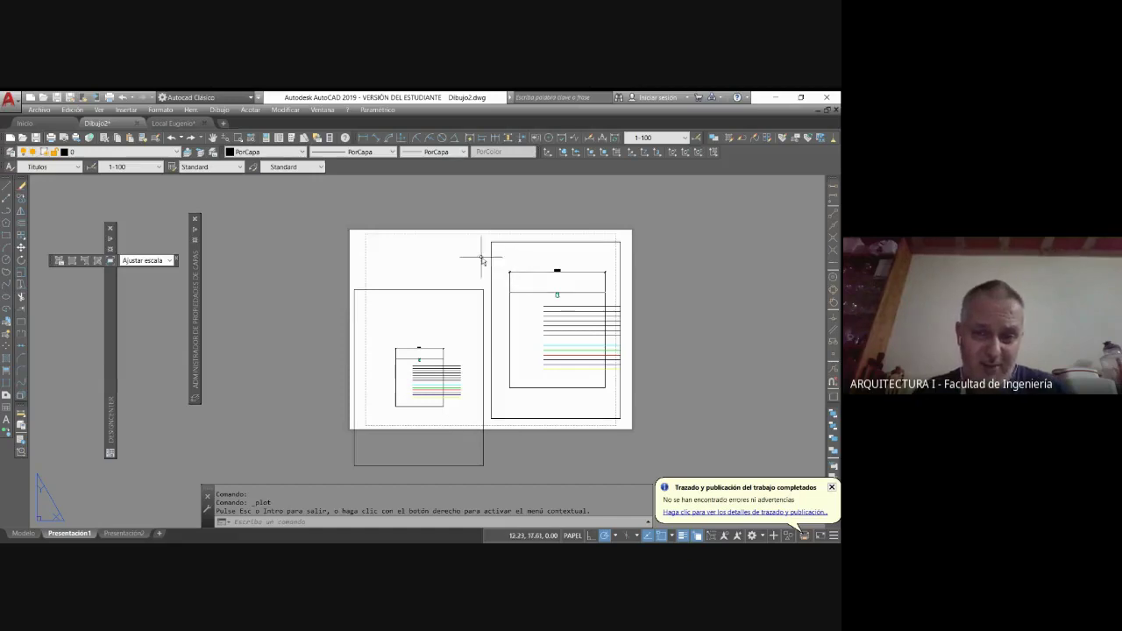
Step: Close the Local Eugenio drawing without saving its changes
scroll(474, 262, "down", 2)
scroll(474, 268, "down", 2)
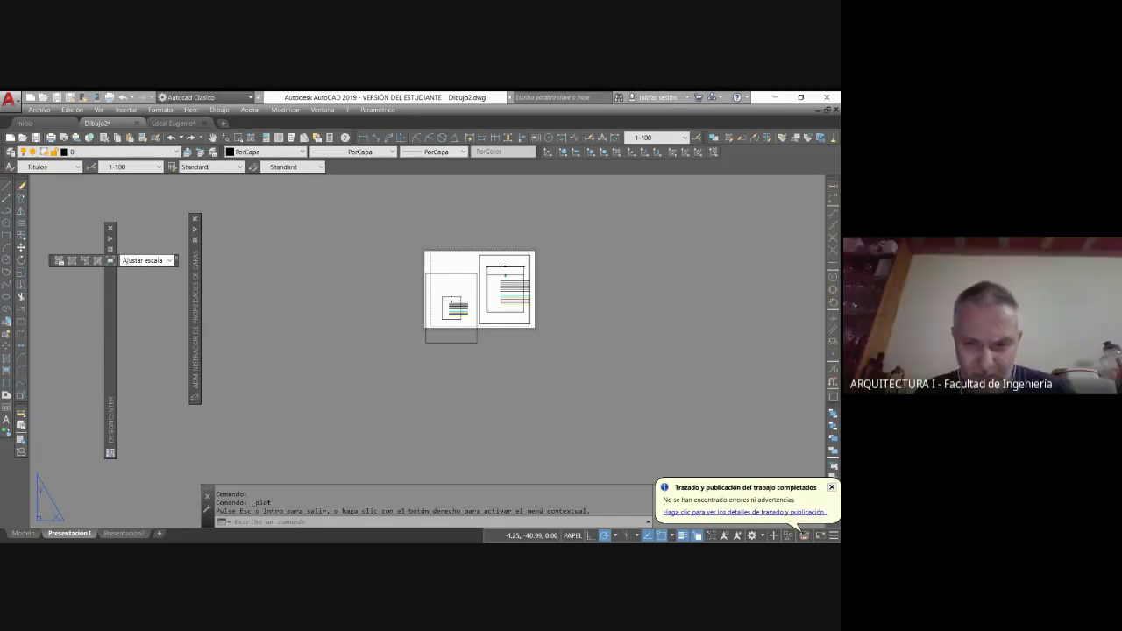
key("ctrl+Tab")
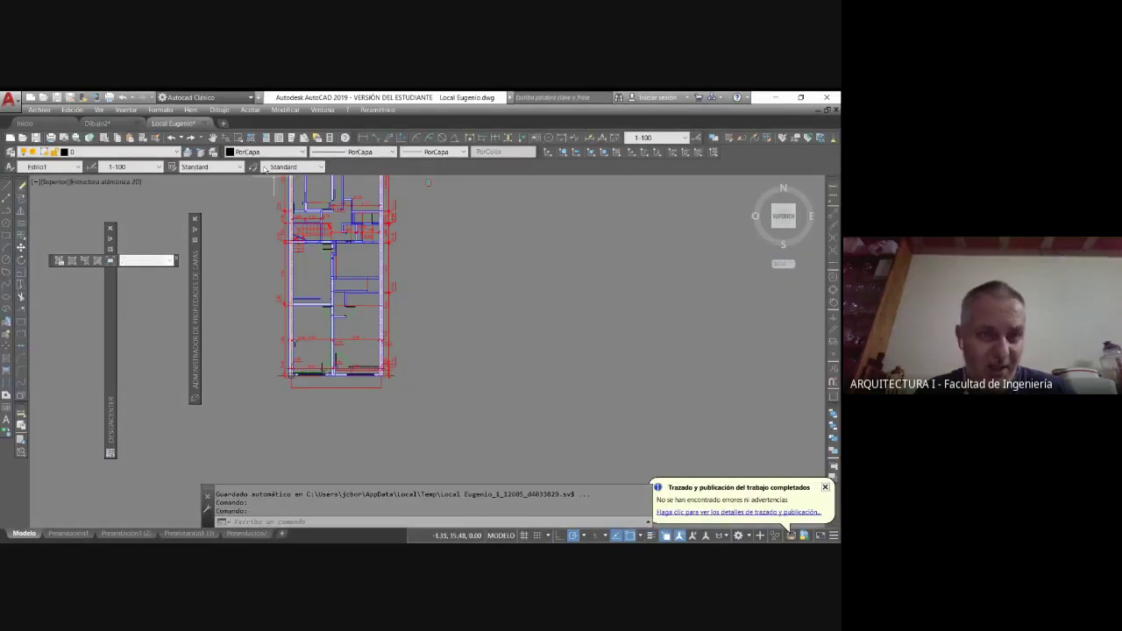
left_click(207, 123)
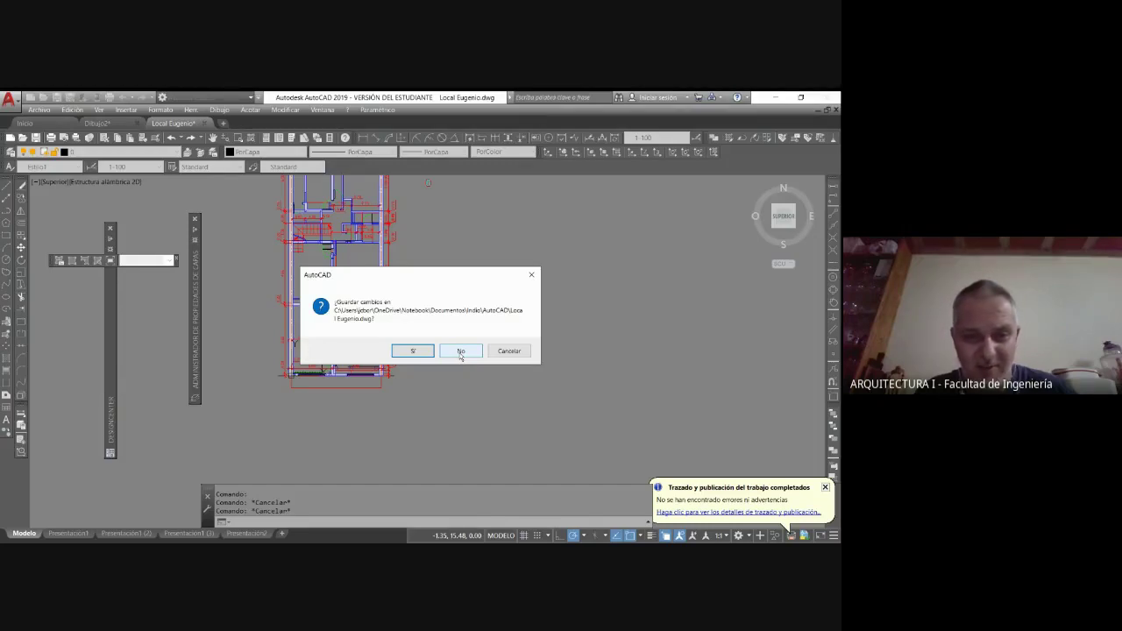
left_click(460, 351)
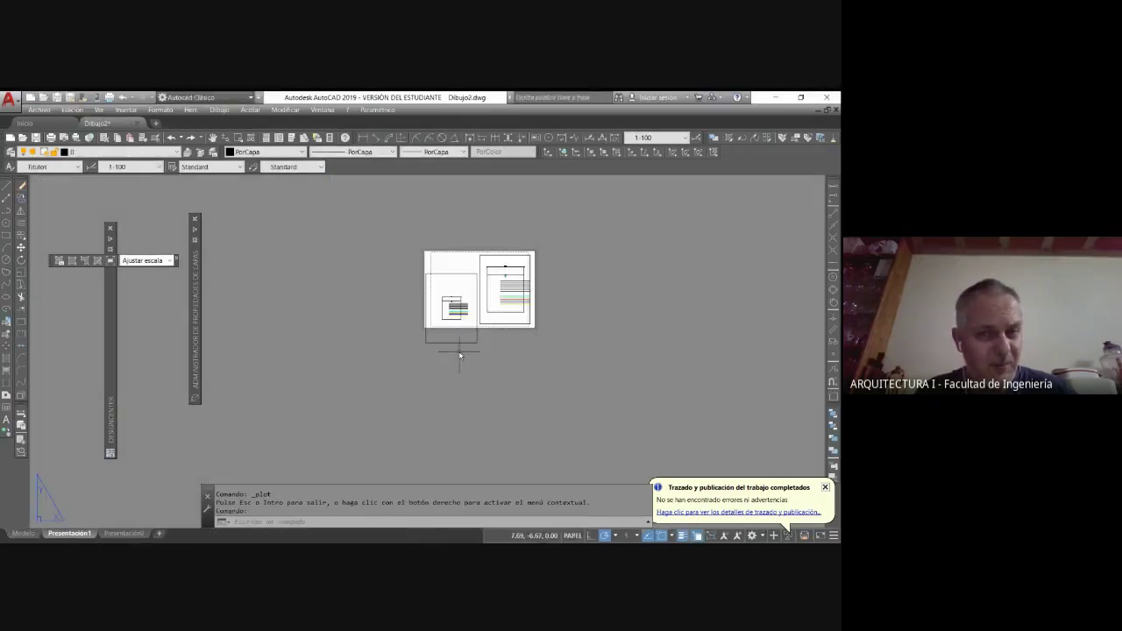
Step: Show Dibujo2's model space with its square and lines
left_click(26, 533)
scroll(455, 317, "down", 4)
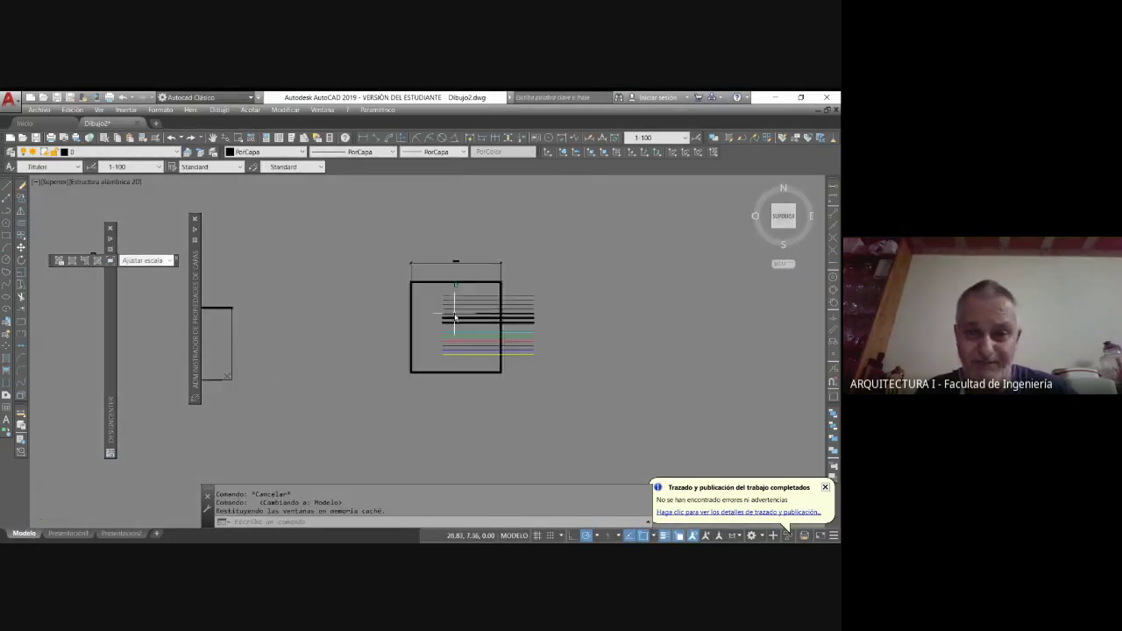
scroll(455, 317, "down", 4)
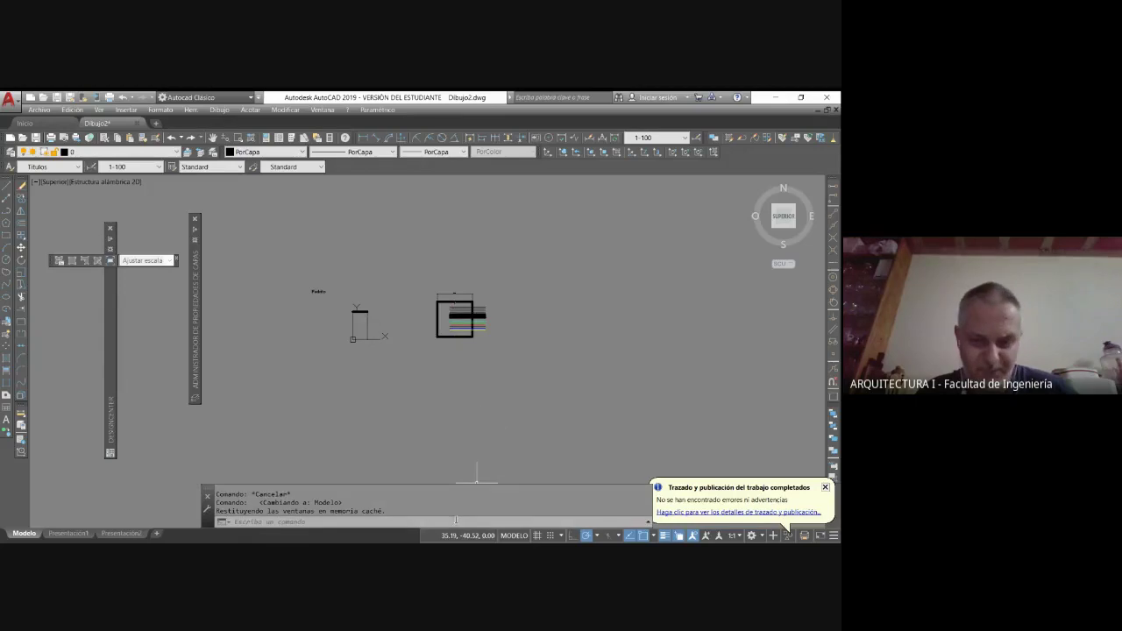
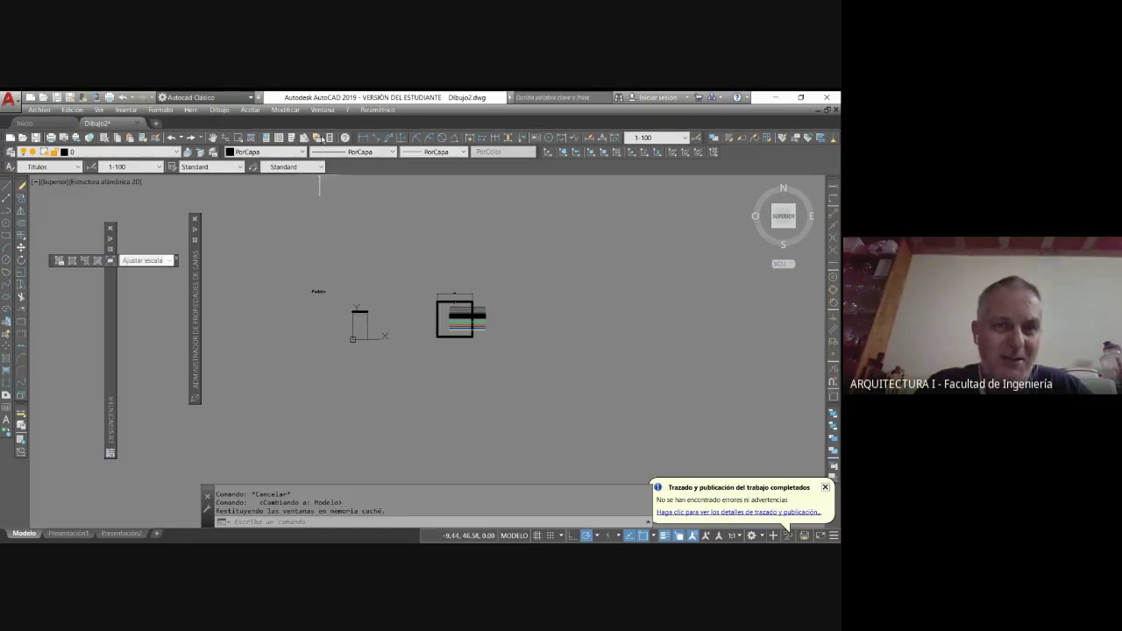
Step: Show the Modelado 3D toolbar and close the Layer Properties and DesignCenter palettes
right_click(323, 139)
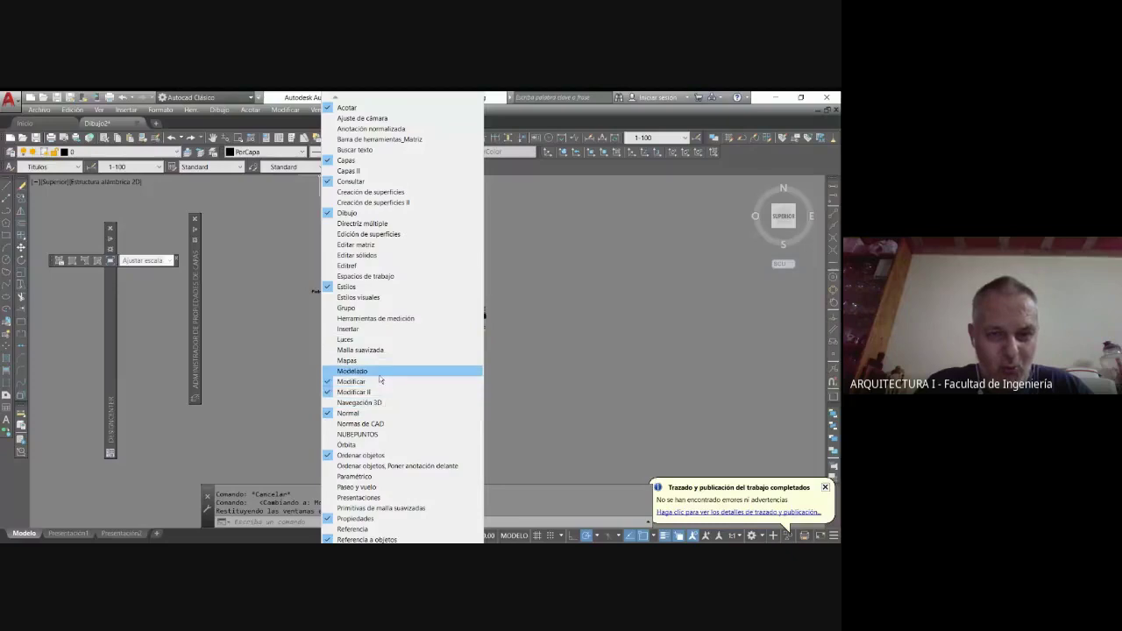
left_click(353, 371)
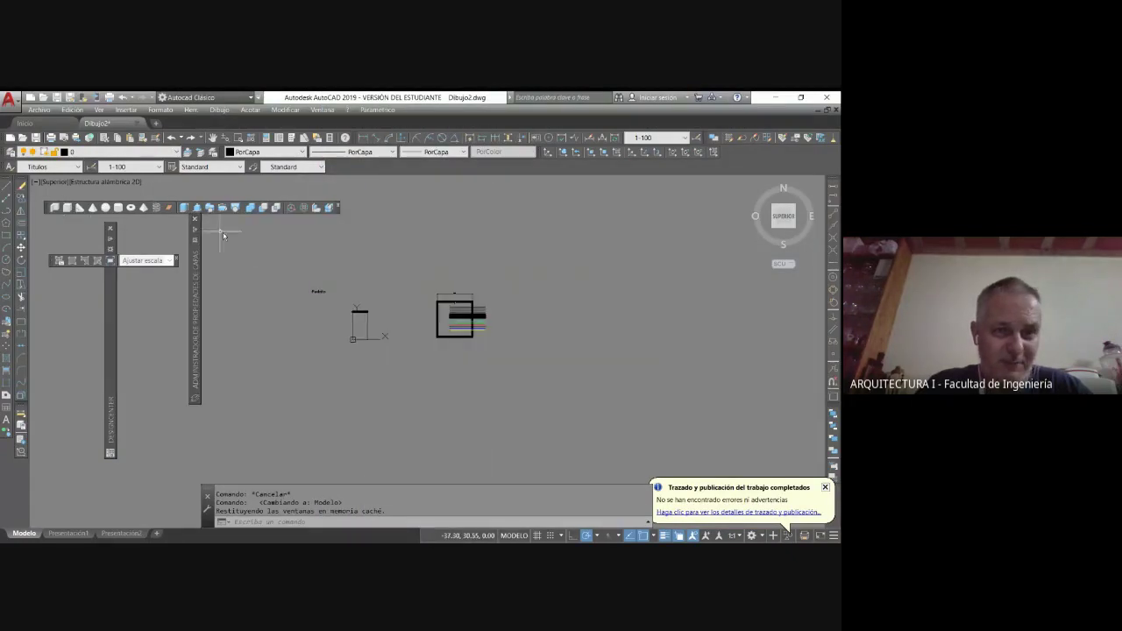
left_click(195, 230)
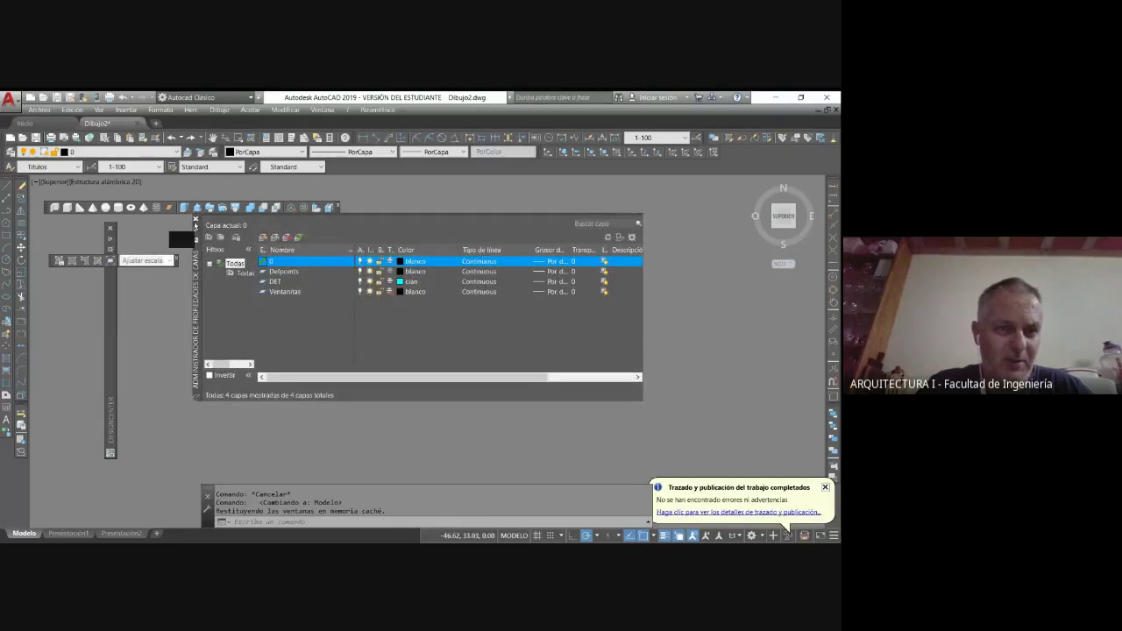
left_click(195, 217)
mouse_move(111, 334)
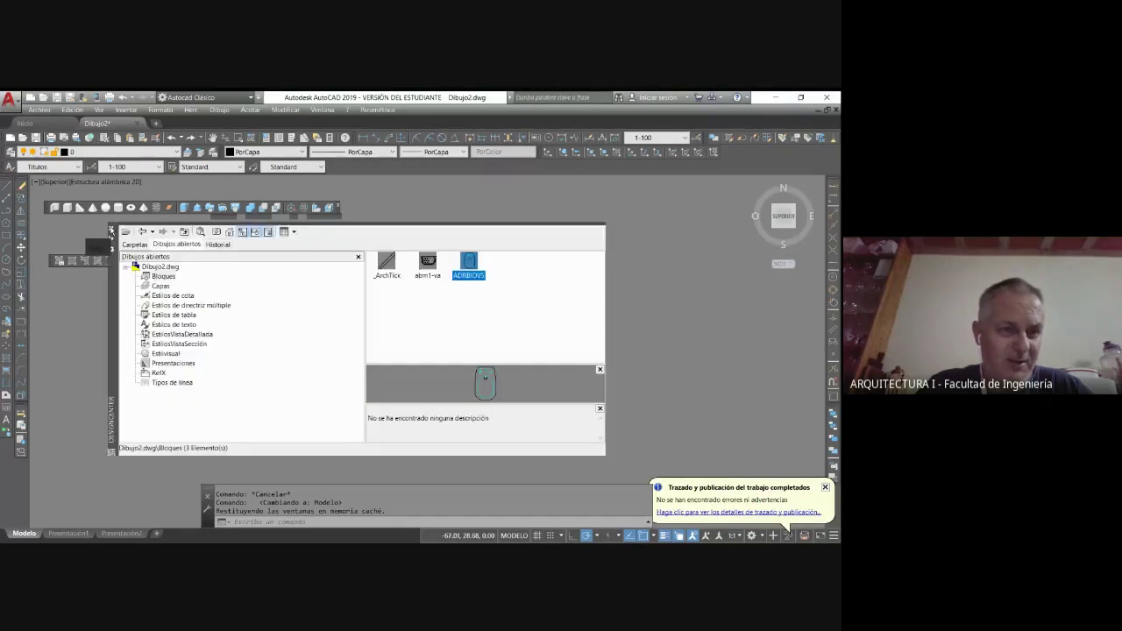
left_click(111, 229)
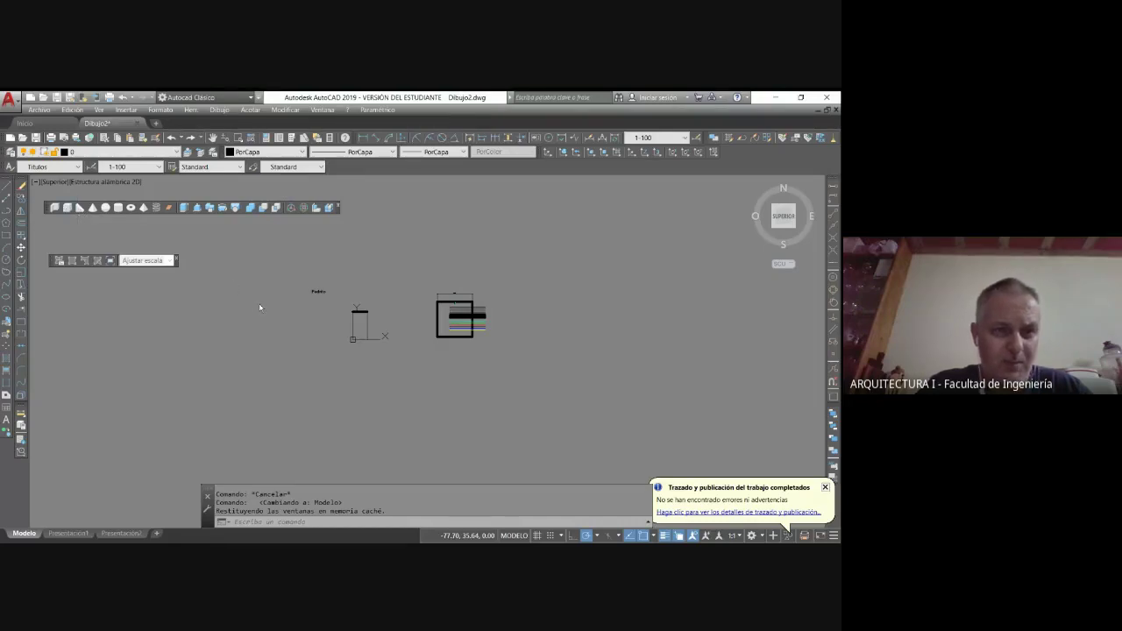
left_click(67, 207)
Step: Draw a thin box wall measuring 0.3 by 8 in plan and 2.6 high
left_click(243, 400)
type("@.3")
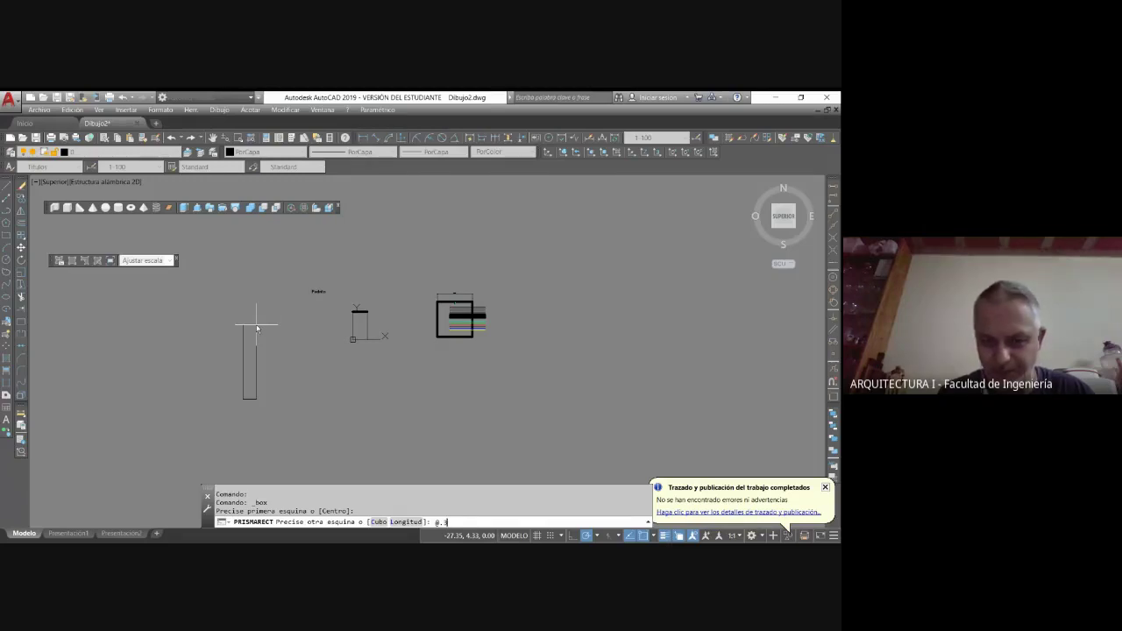
type(",0")
key("Return")
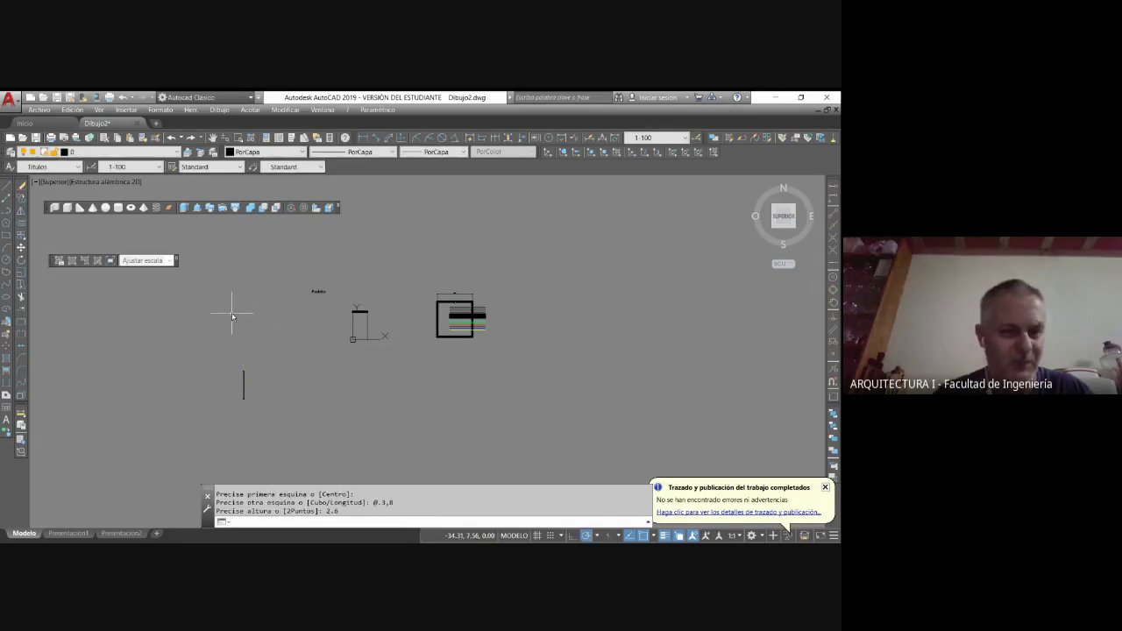
key("Return")
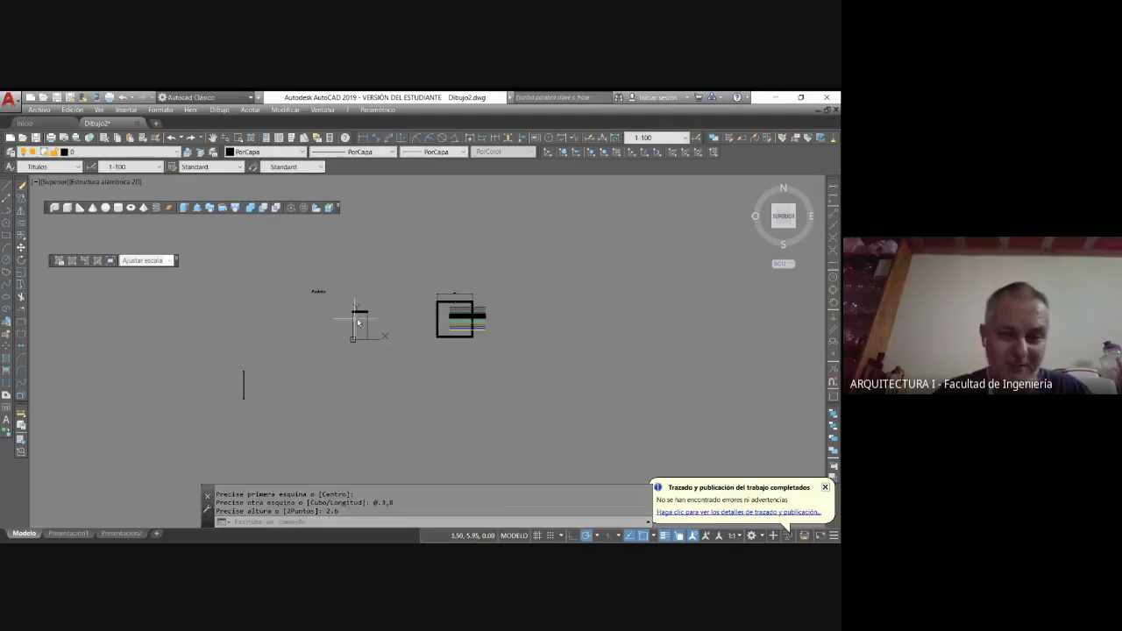
scroll(244, 399, "up", 3)
scroll(244, 399, "up", 4)
scroll(242, 400, "down", 3)
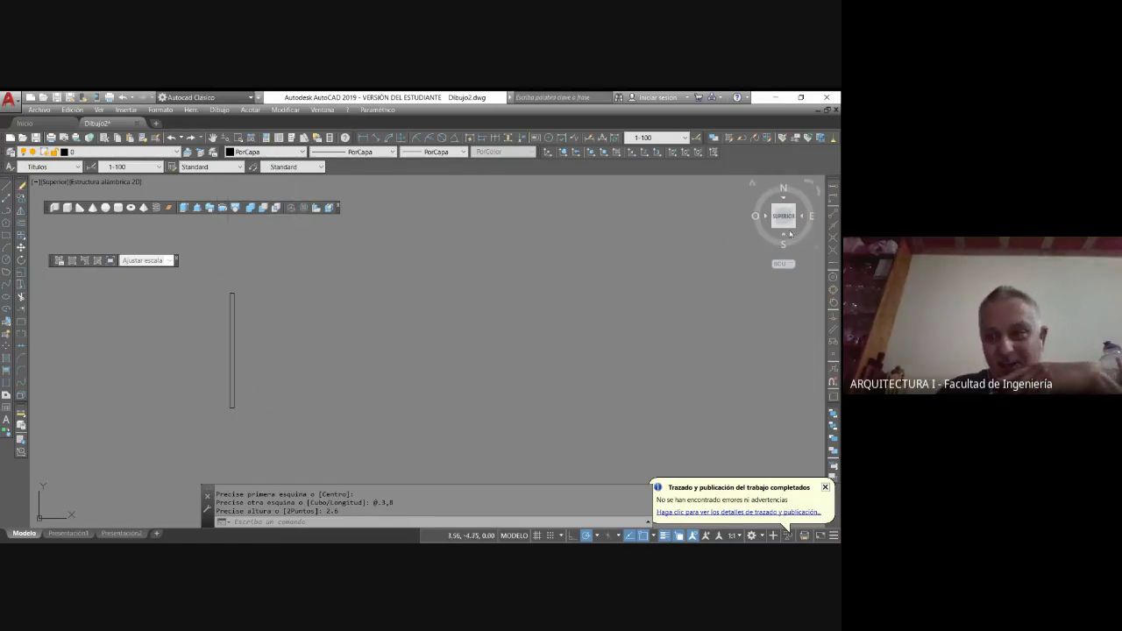
mouse_move(789, 220)
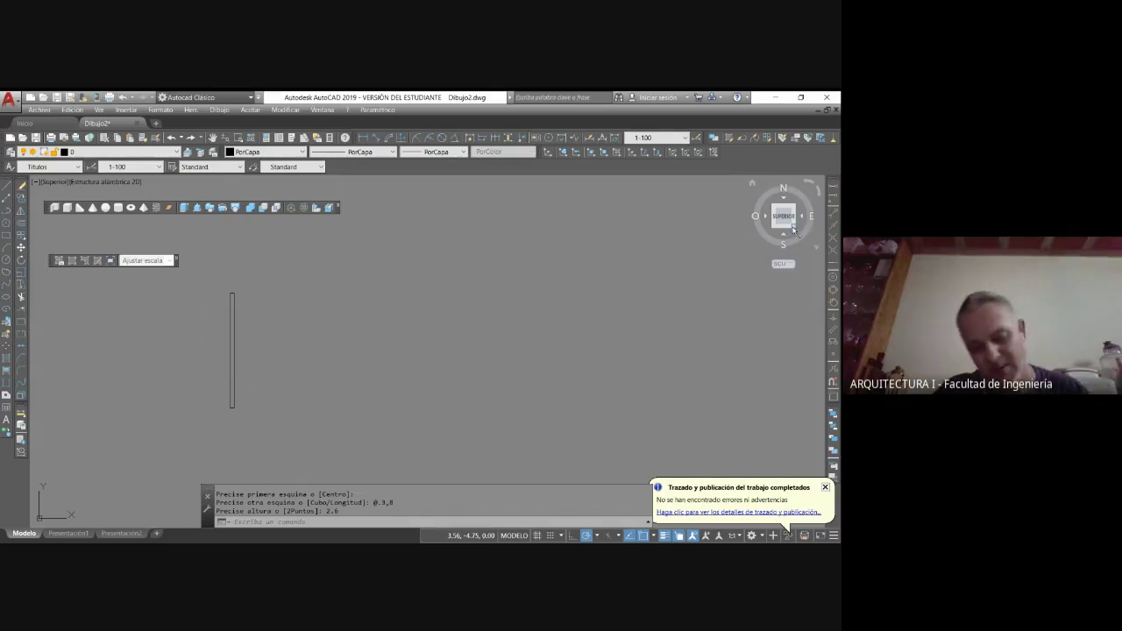
Step: Orbit to an isometric corner view with the ViewCube and pan the wall into view
left_click(794, 230)
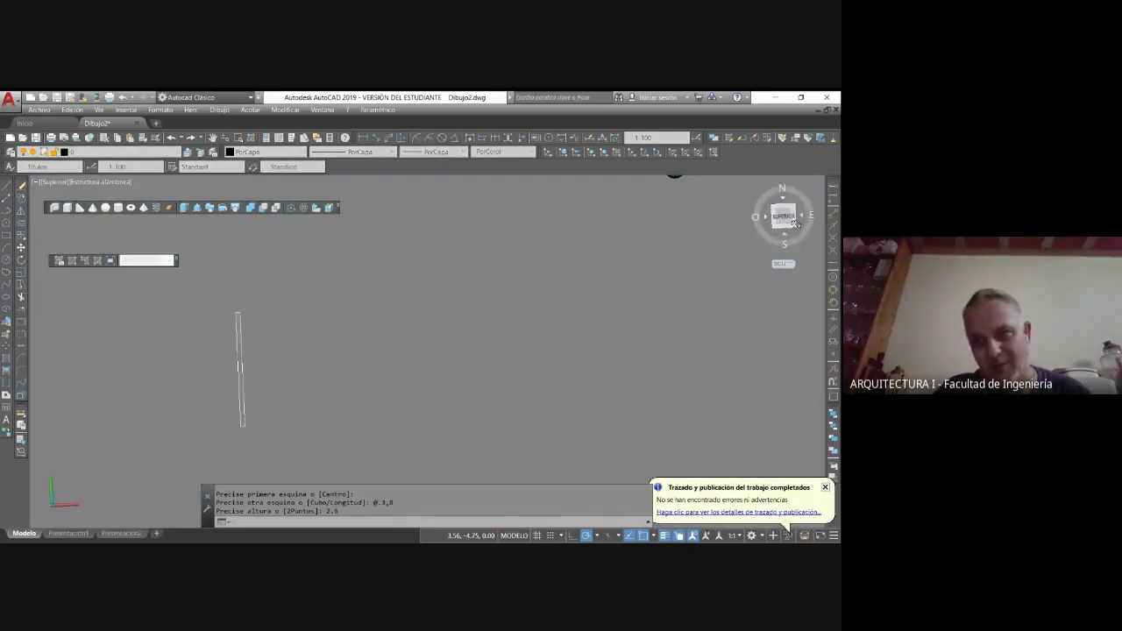
left_click_drag(768, 206, 773, 220)
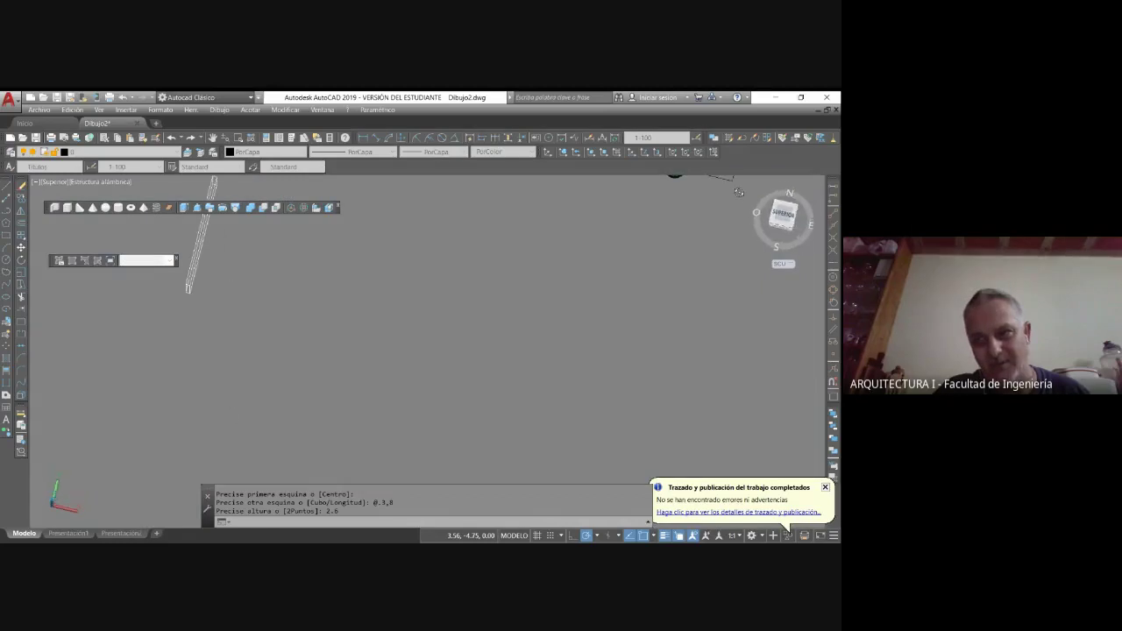
left_click(793, 231)
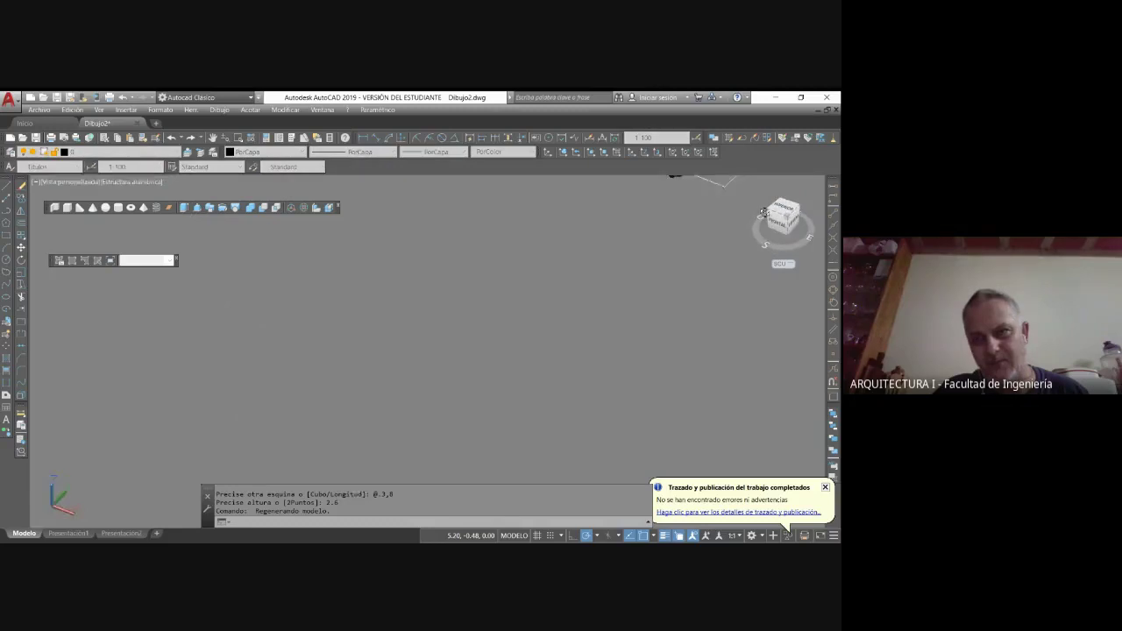
left_click(212, 138)
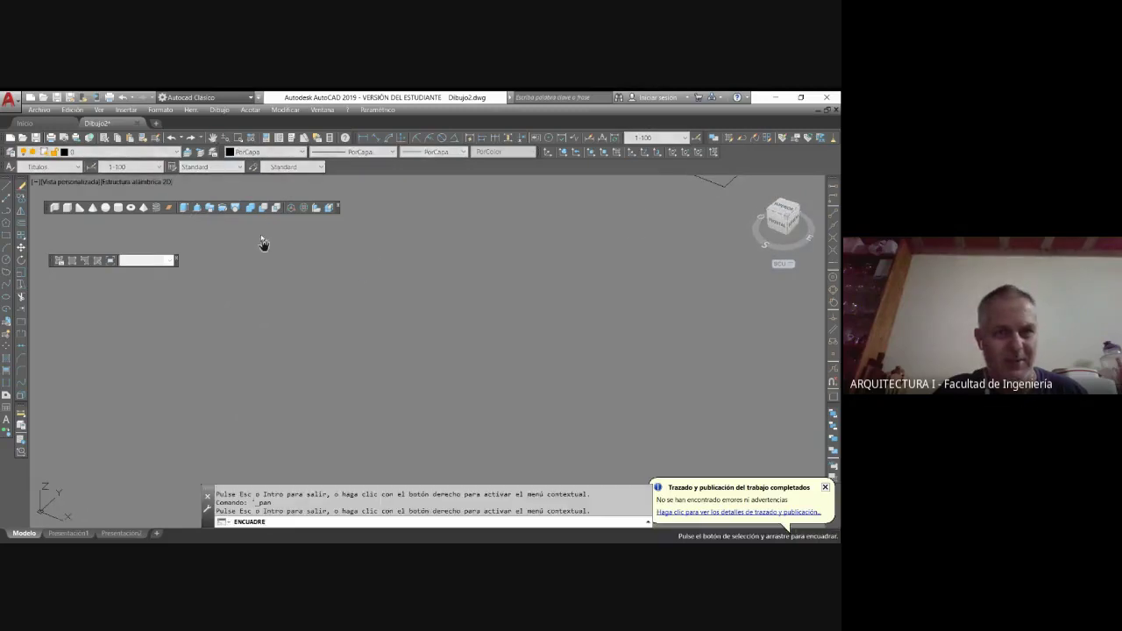
mouse_move(291, 275)
left_mouse_down()
mouse_move(333, 287)
mouse_move(357, 401)
mouse_move(366, 338)
left_mouse_up()
scroll(355, 326, "up", 5)
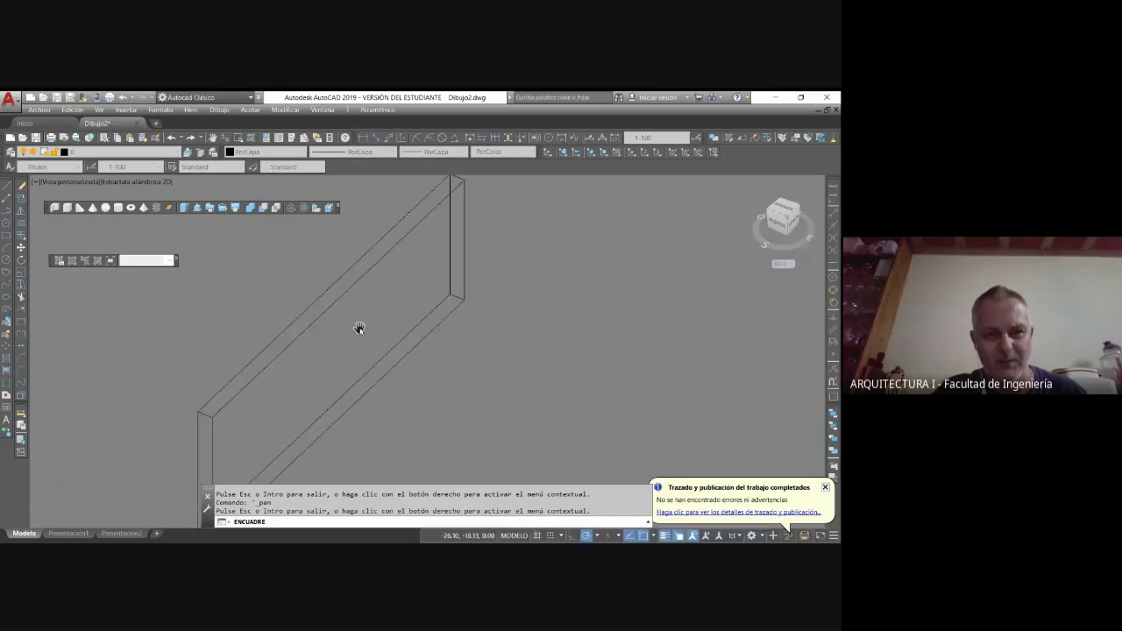
scroll(375, 320, "down", 2)
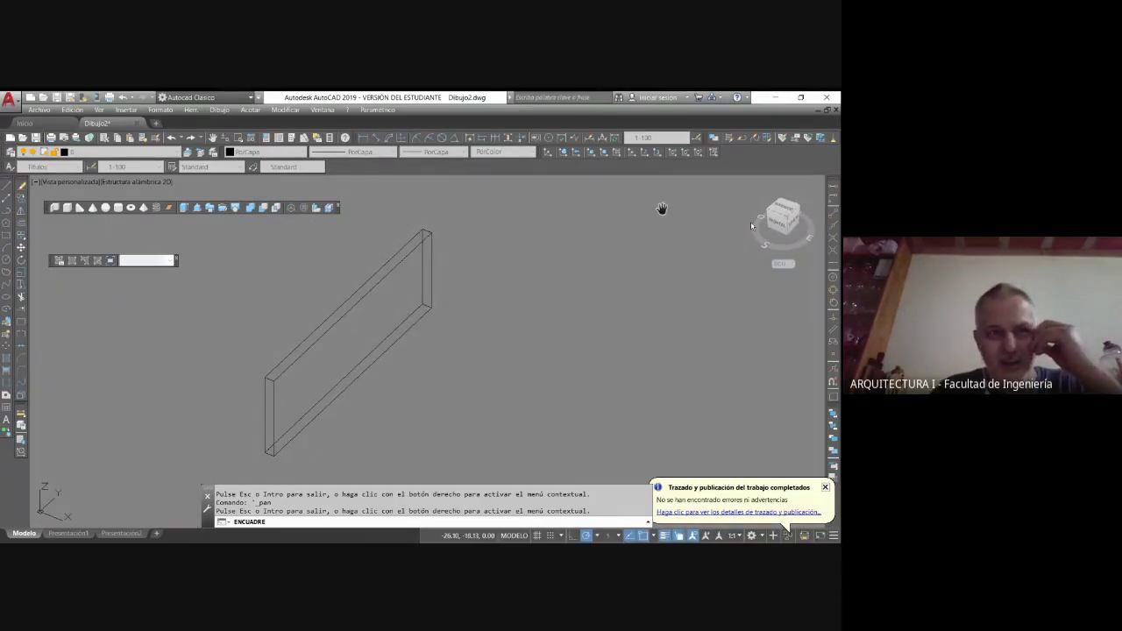
Step: Show the Vista toolbar and close the Ajustar escala toolbar
left_click(190, 110)
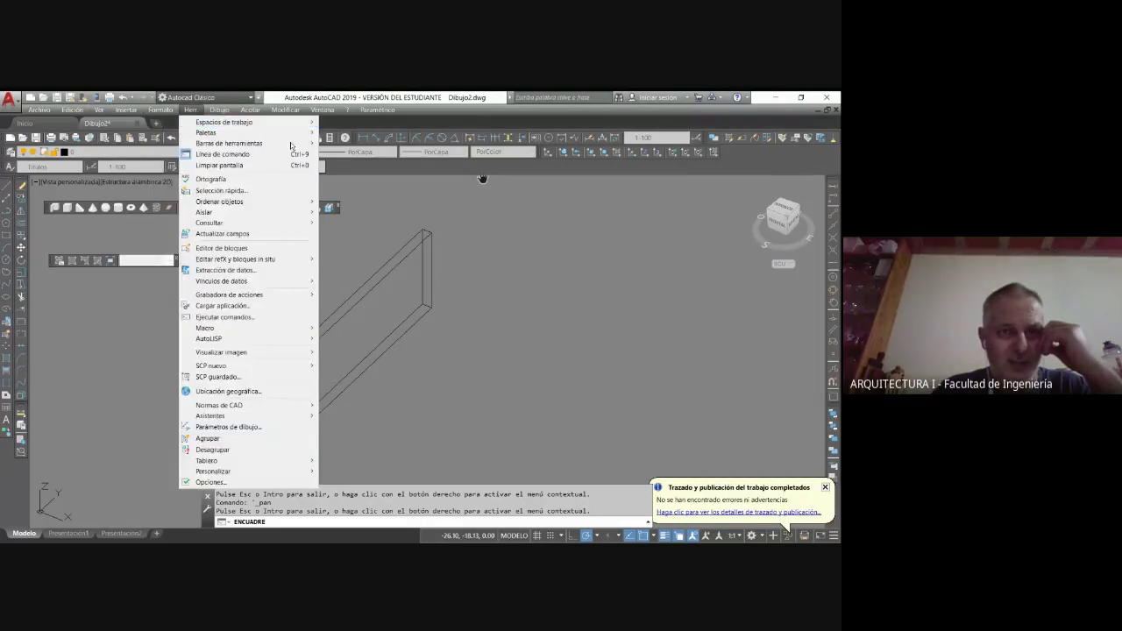
right_click(403, 140)
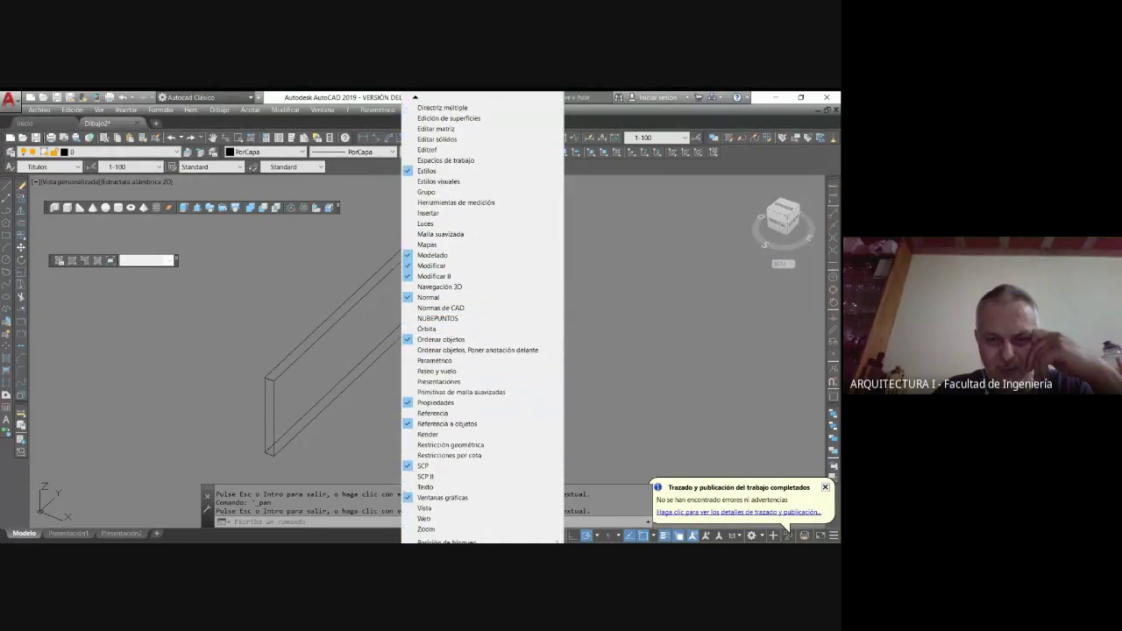
left_click(429, 488)
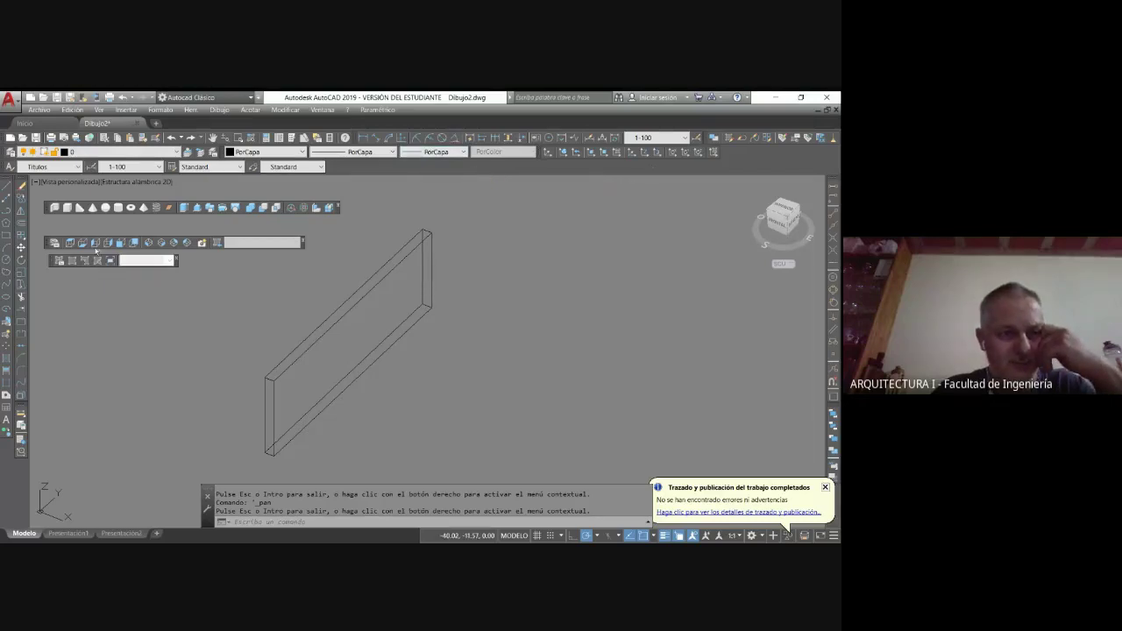
left_click(176, 260)
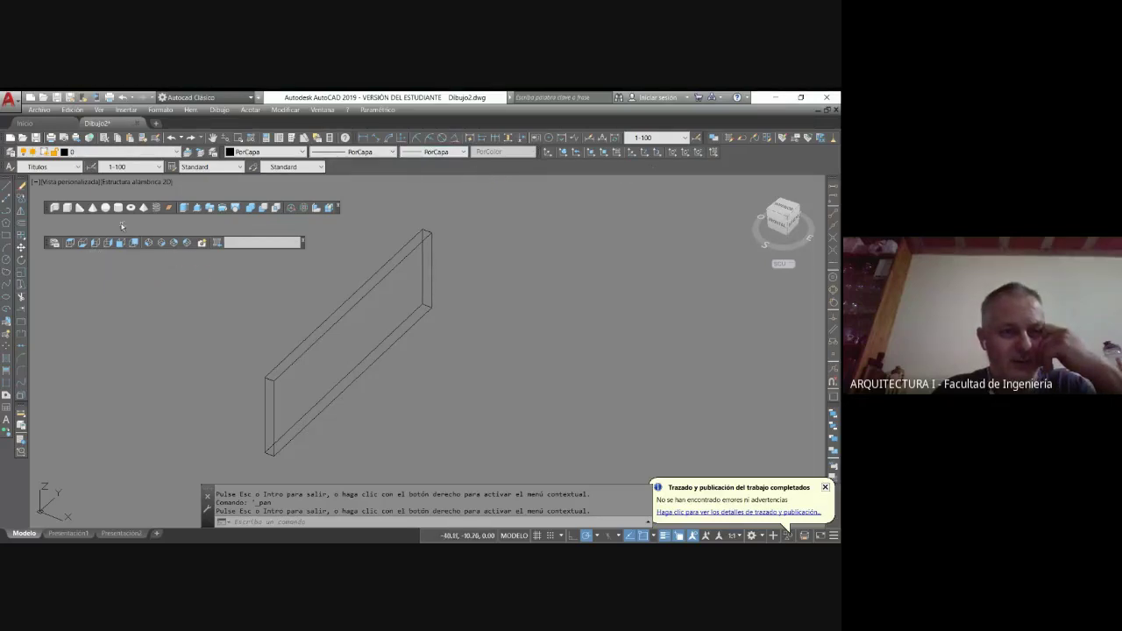
Step: Switch to the SE Isometric view and zoom in on the wall
left_click(163, 244)
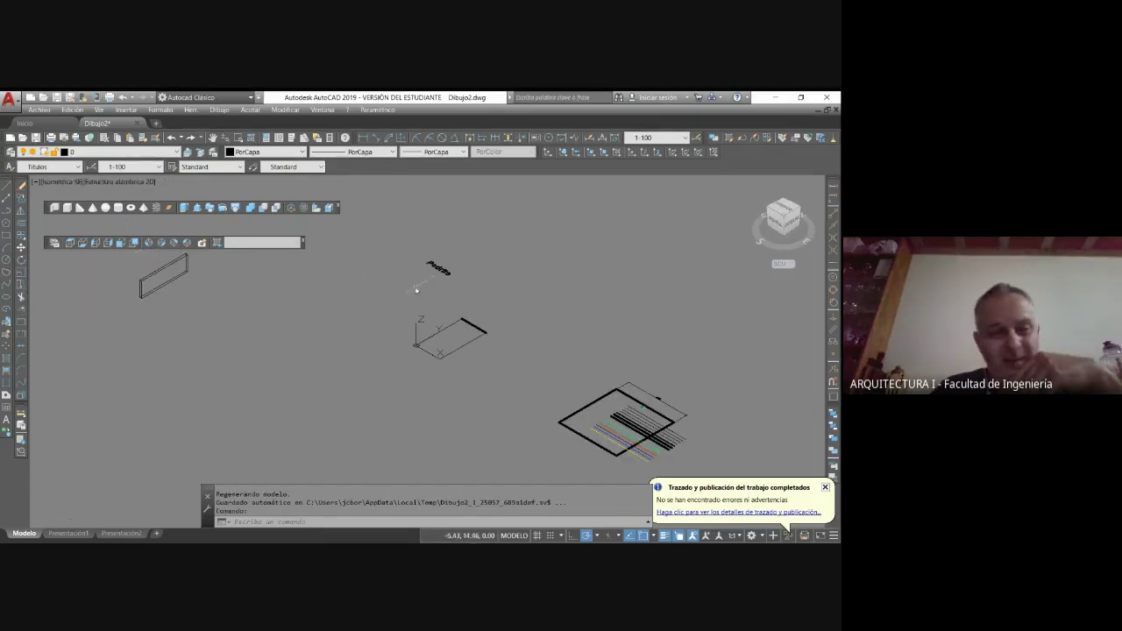
scroll(135, 266, "up", 3)
scroll(134, 266, "up", 3)
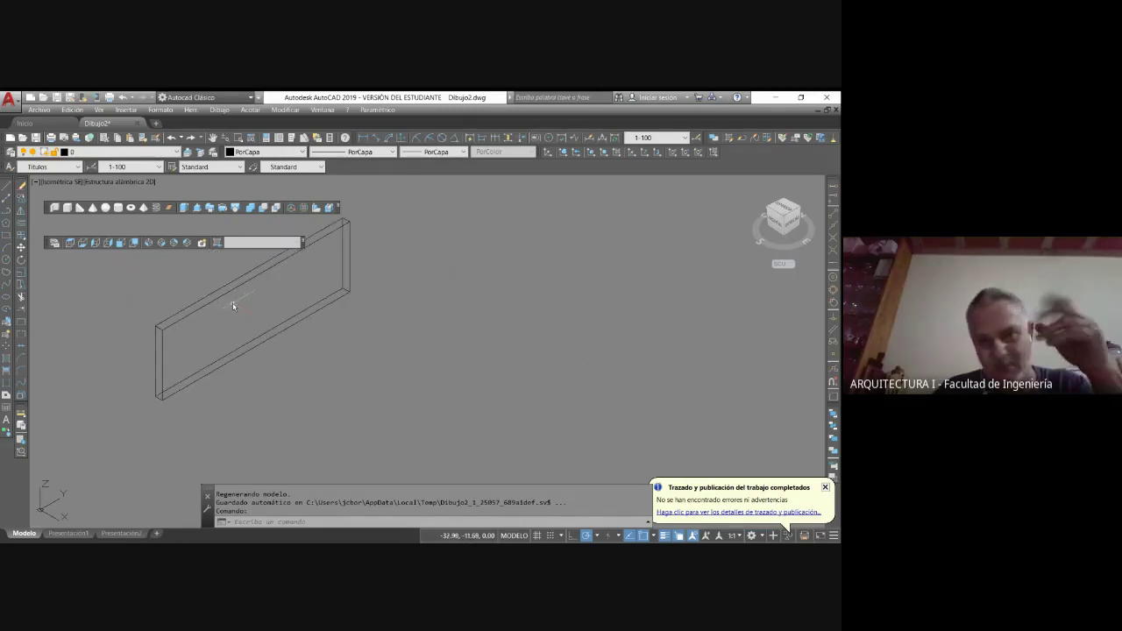
scroll(233, 306, "down", 3)
scroll(235, 314, "down", 1)
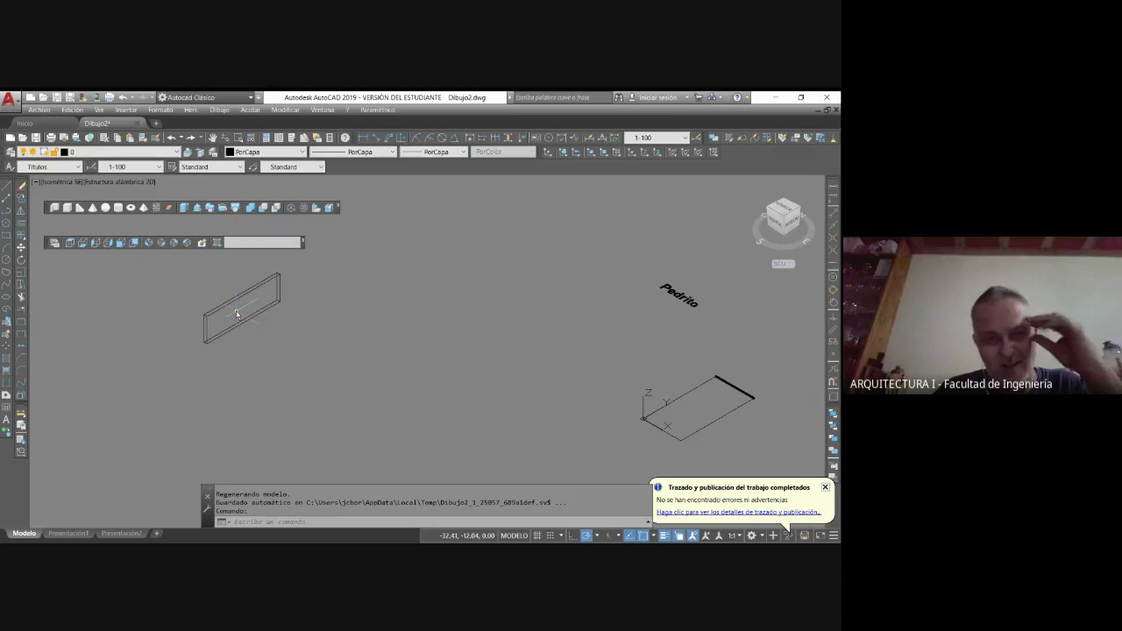
scroll(236, 314, "up", 2)
scroll(220, 304, "up", 2)
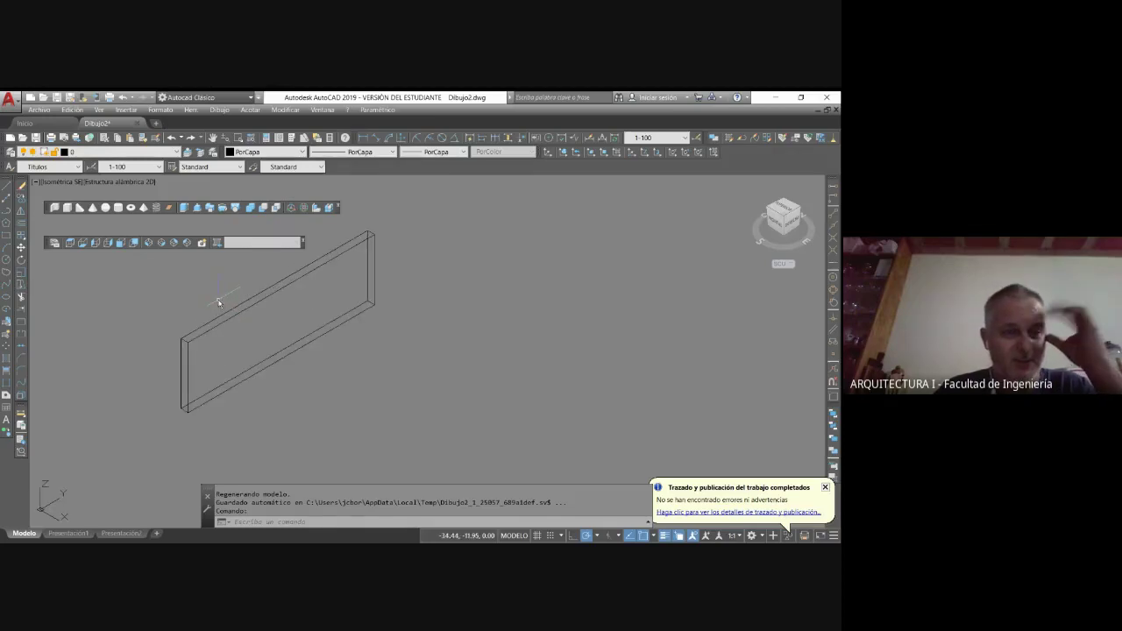
Step: Show the Visual Styles toolbar and try 3D Wireframe, Hidden, Realistic and Conceptual styles
right_click(190, 143)
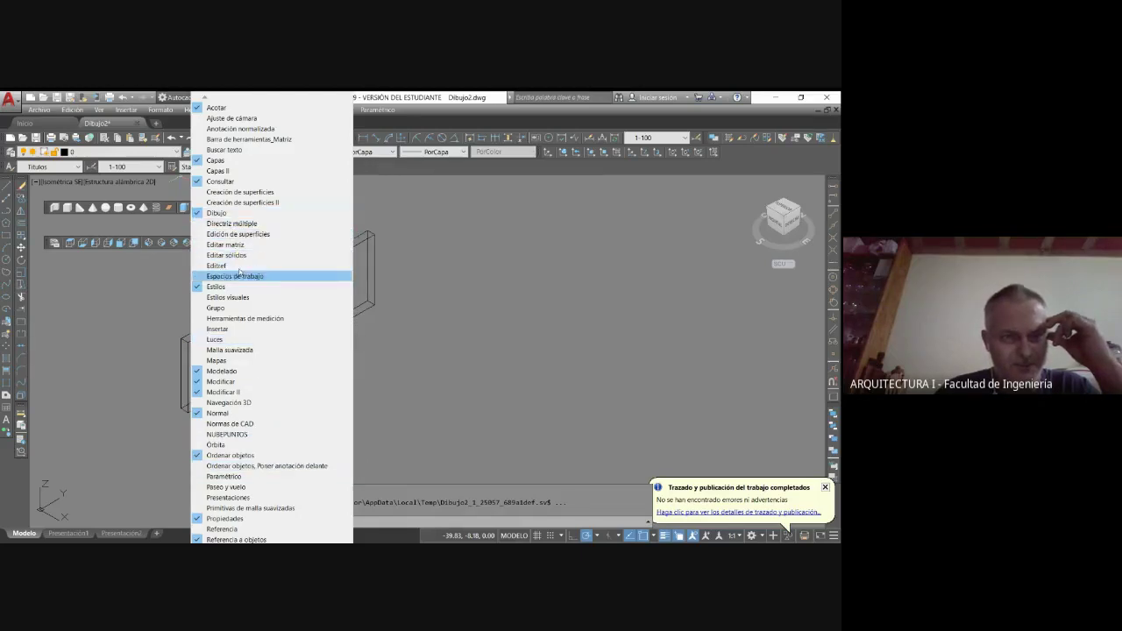
left_click(237, 298)
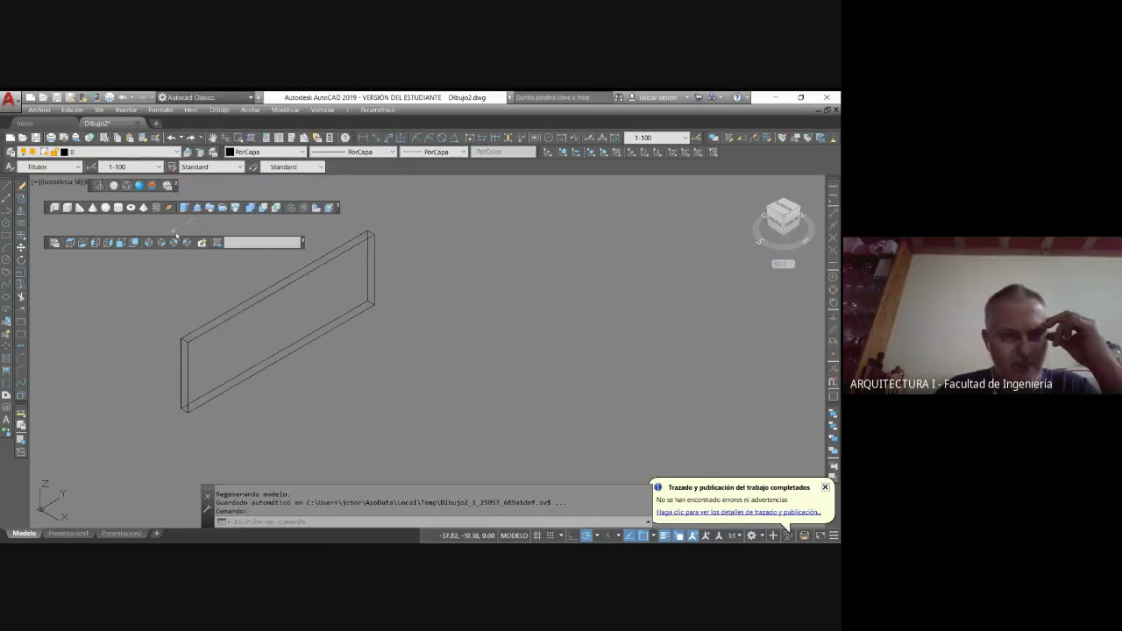
left_click(116, 186)
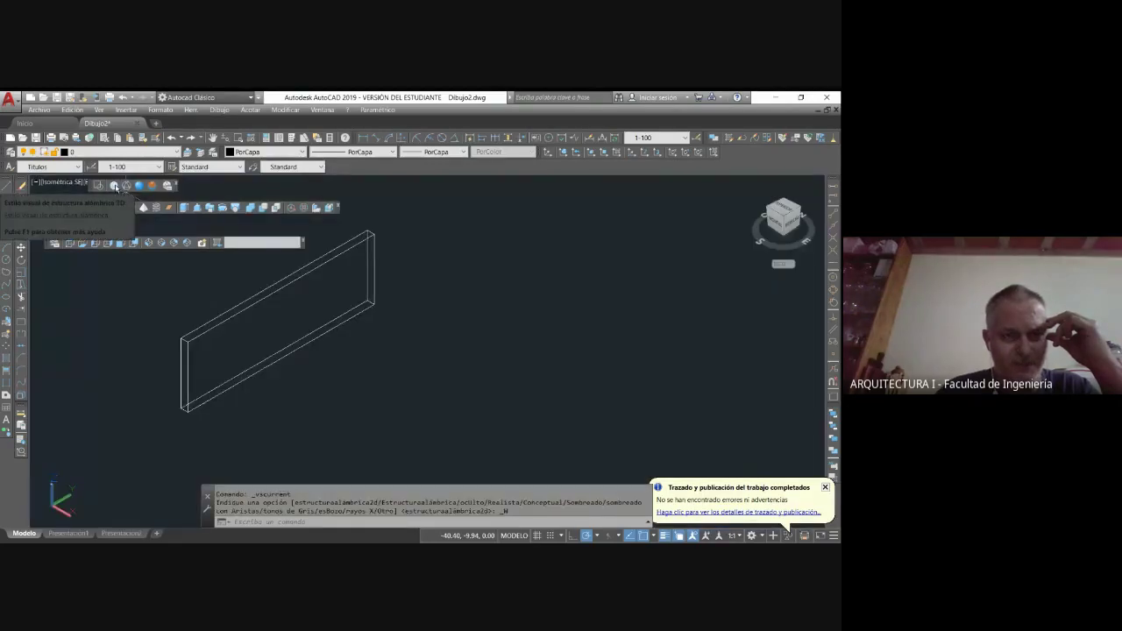
left_click(126, 186)
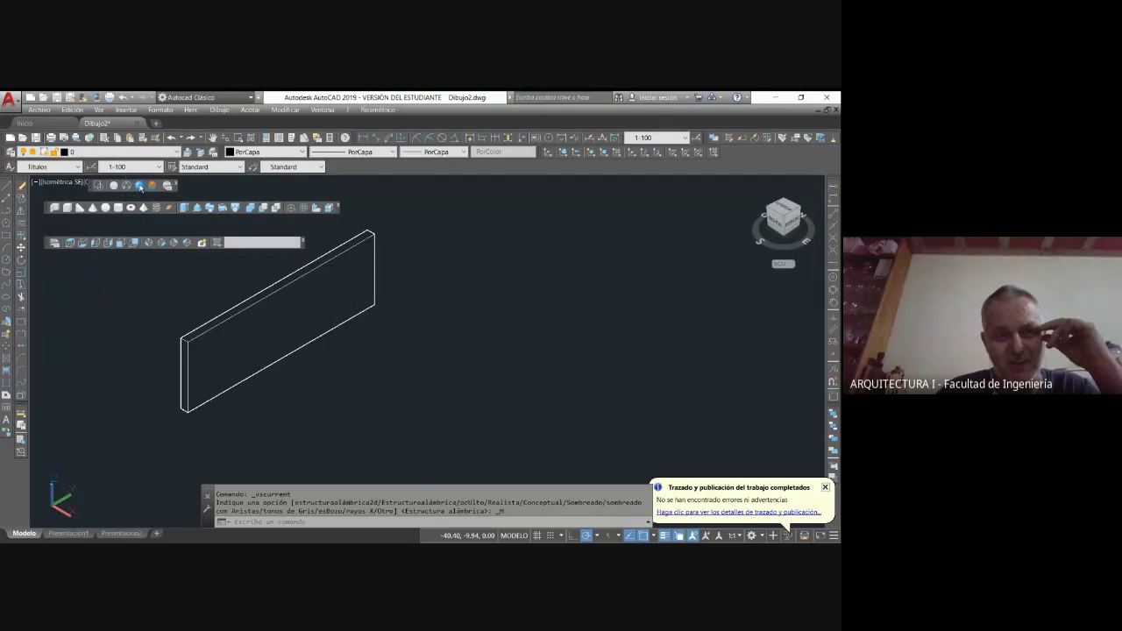
left_click(139, 185)
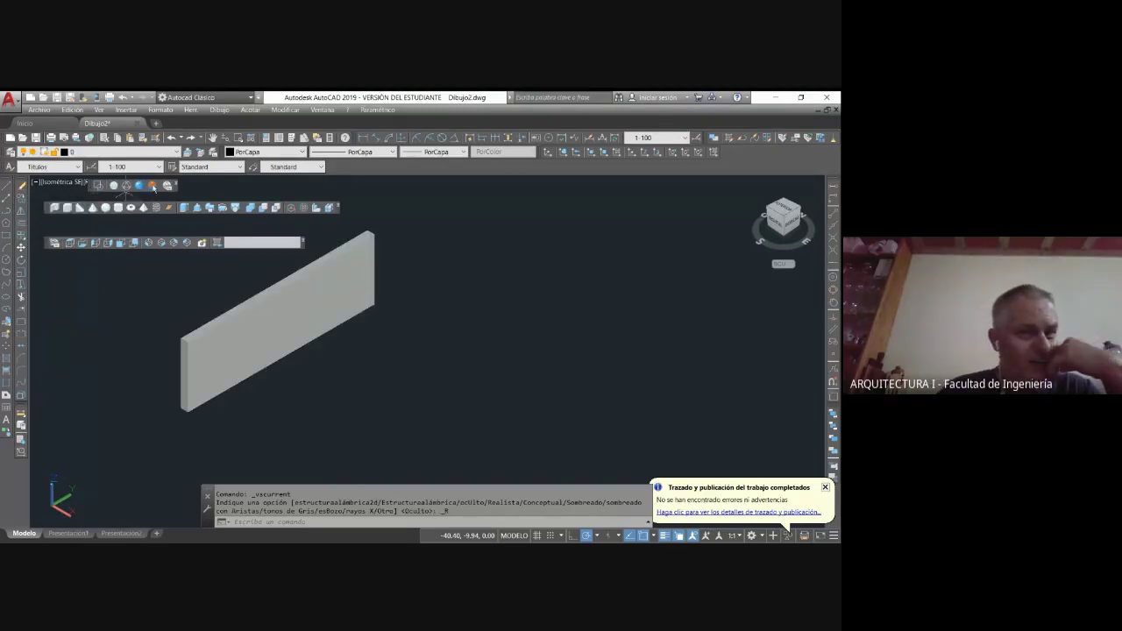
left_click(153, 186)
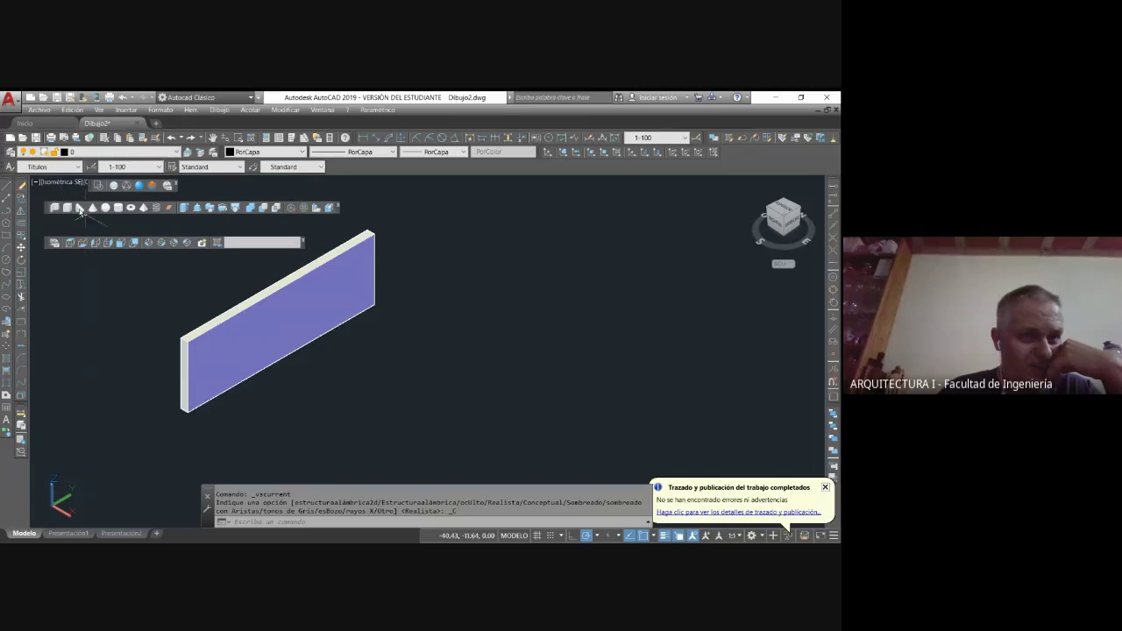
Step: Abandon the new box and set the visual style to 2D Wireframe
left_click(68, 208)
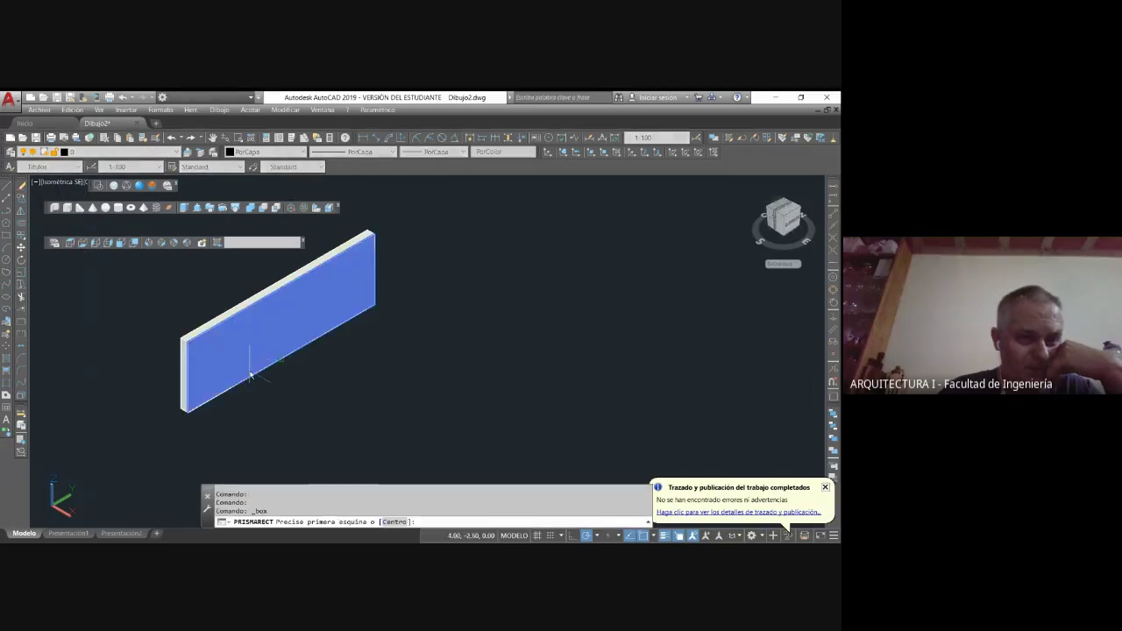
left_click(282, 361)
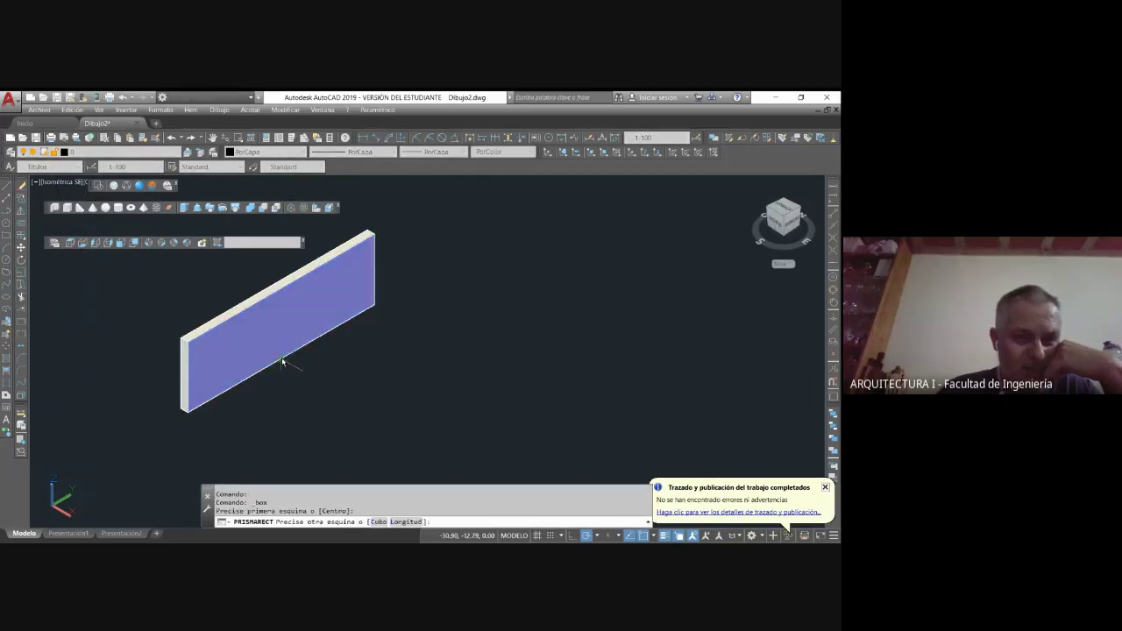
scroll(296, 349, "up", 3)
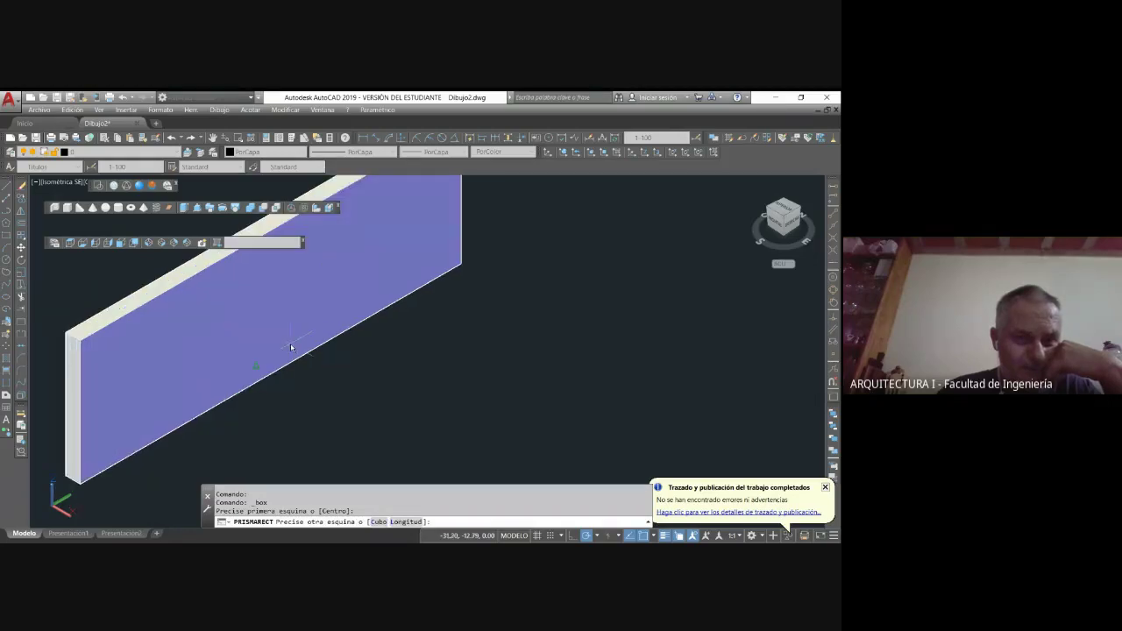
left_click(98, 186)
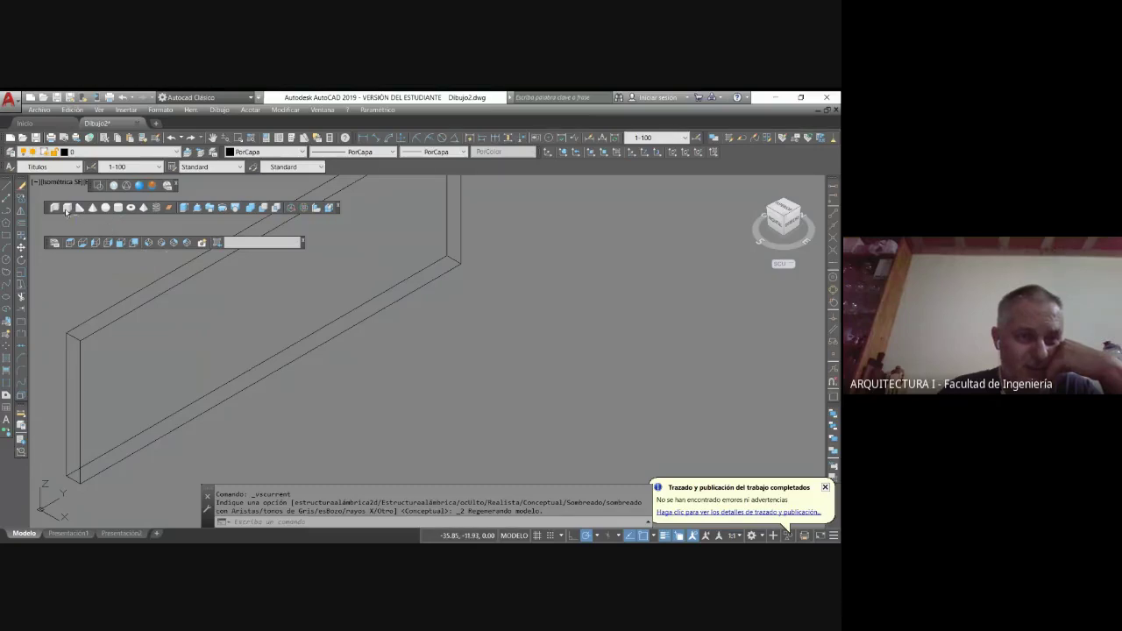
Step: Draw a 2.1-high door box across the wall base, then return to Conceptual shading
left_click(68, 208)
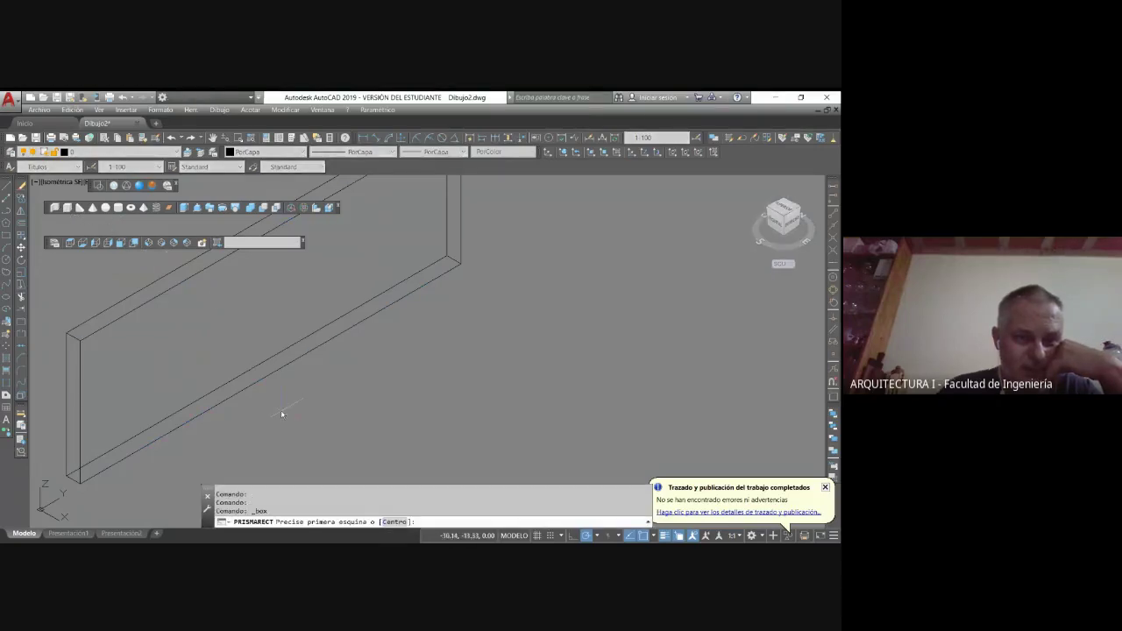
left_click(270, 378)
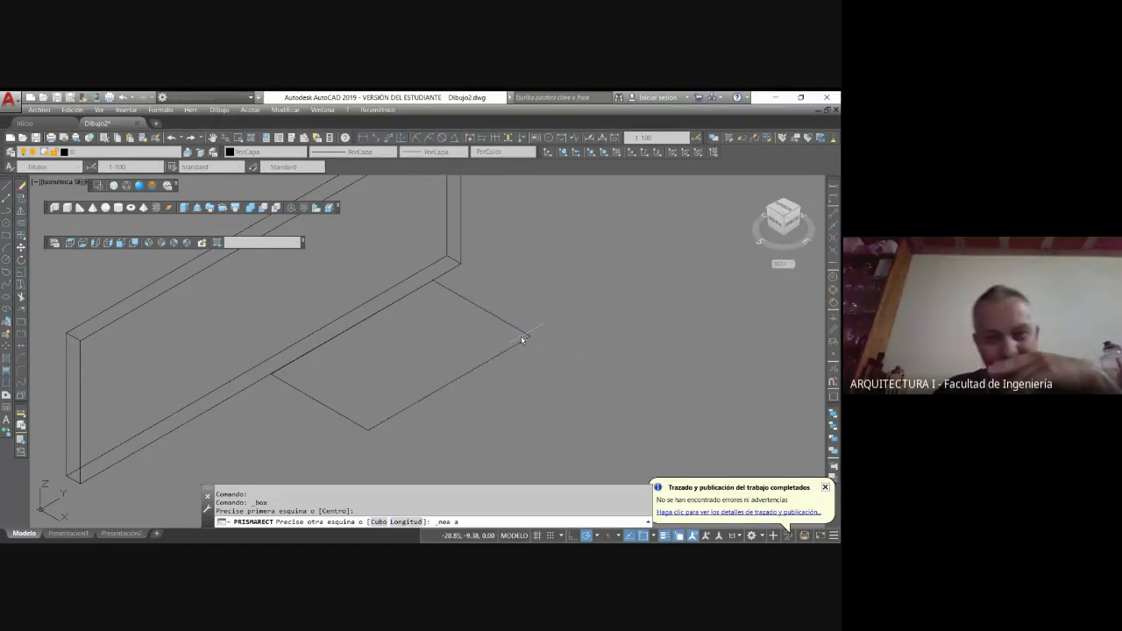
left_click(338, 324)
type("2.1")
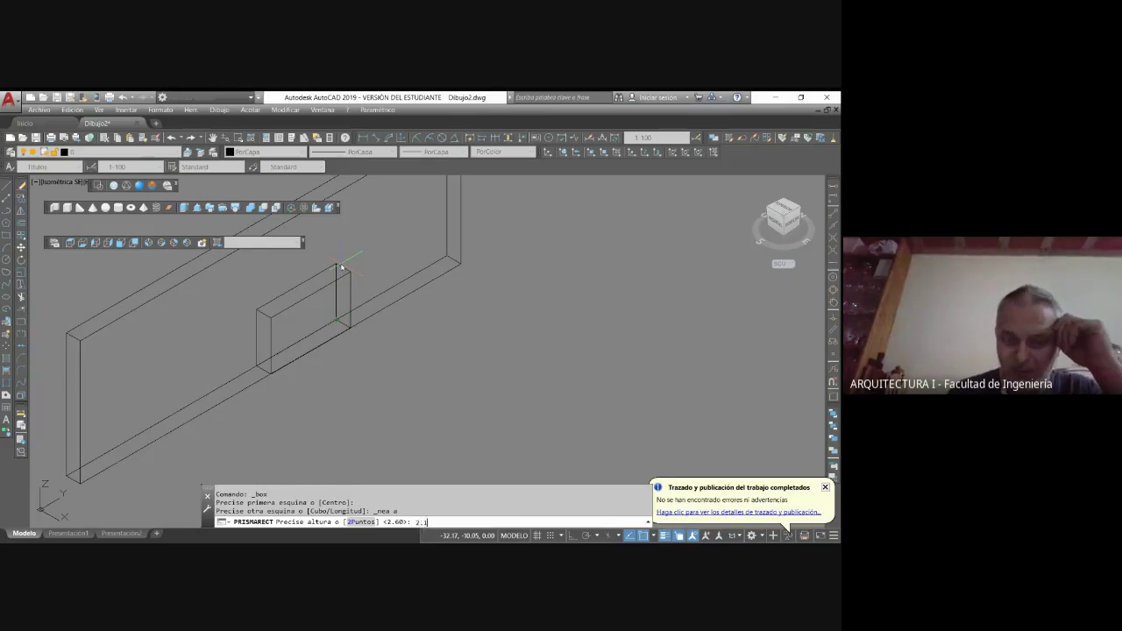
key("Return")
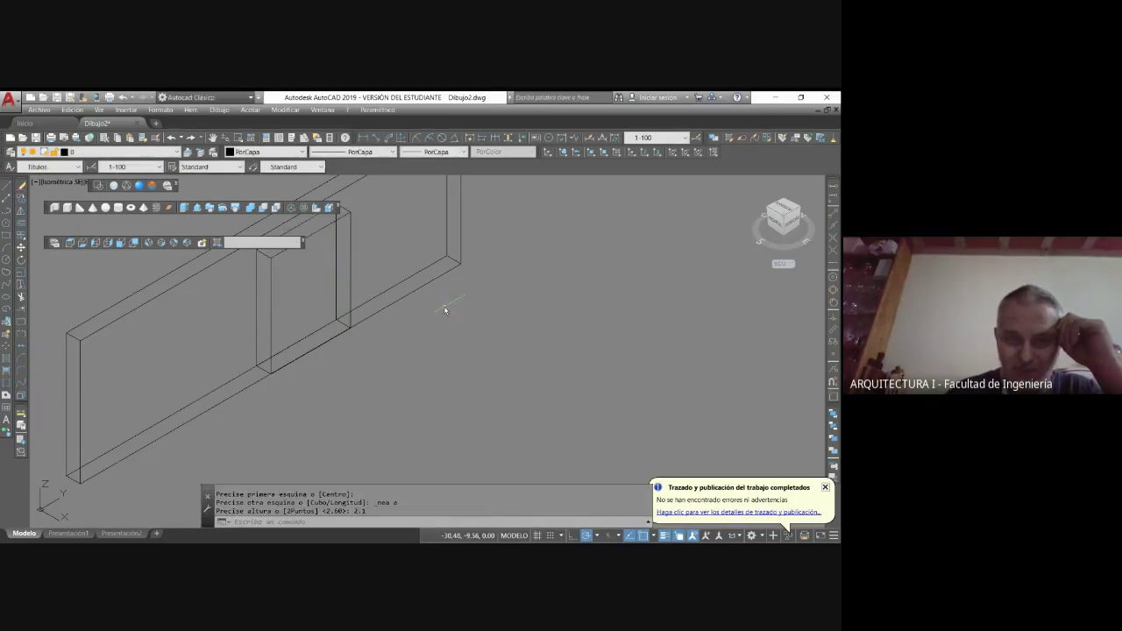
scroll(445, 404, "down", 2)
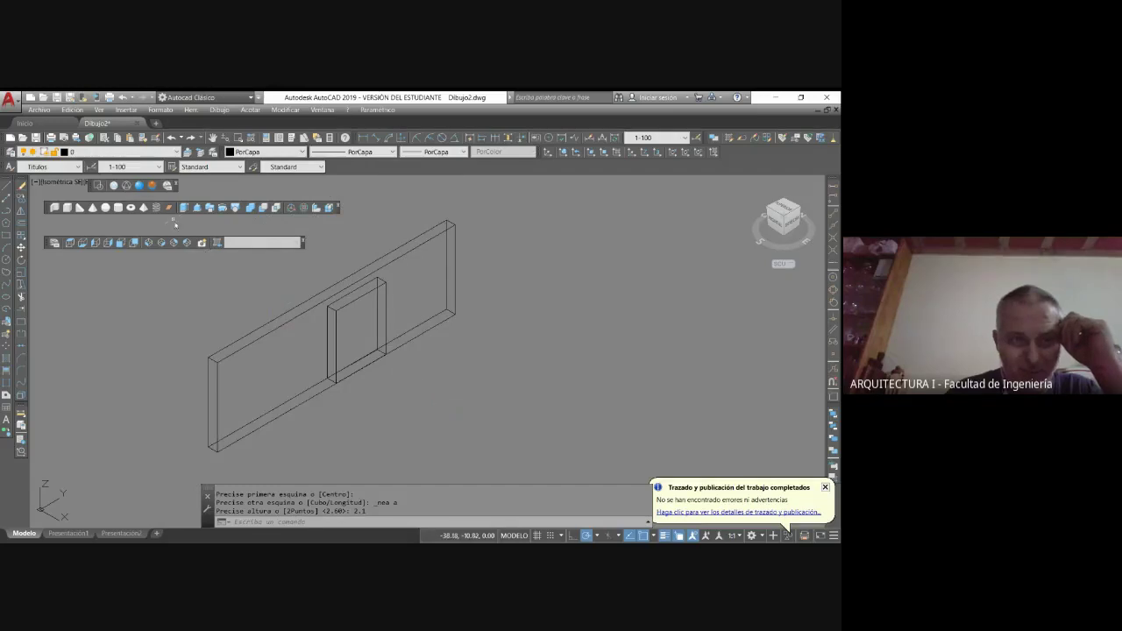
left_click(152, 186)
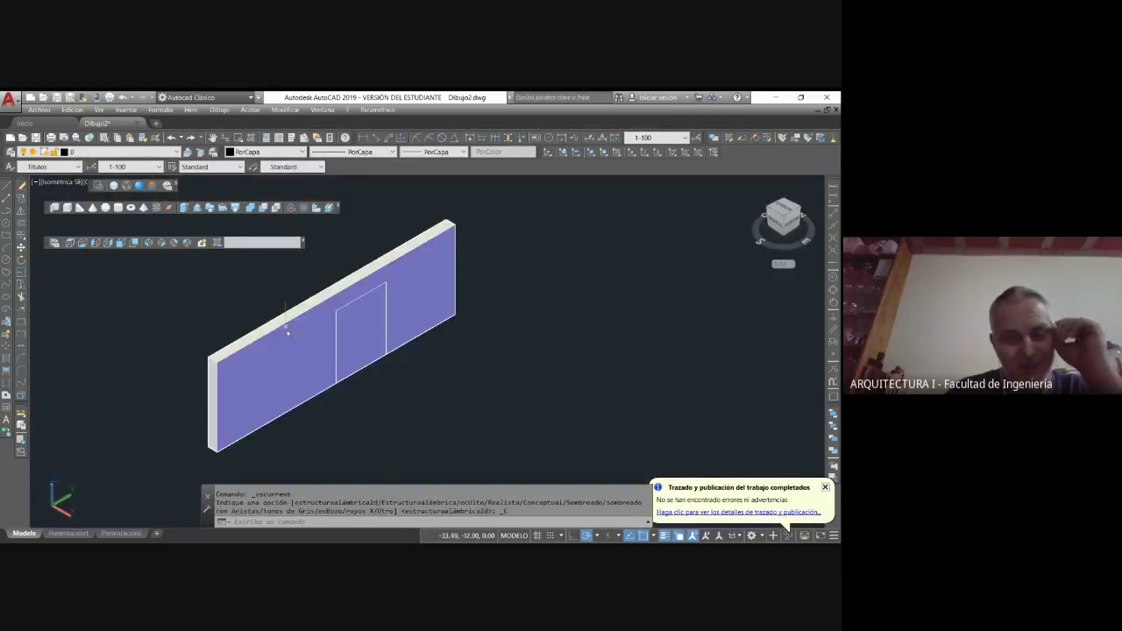
Step: Dismiss the toolbar list and clear an accidental selection window
right_click(233, 208)
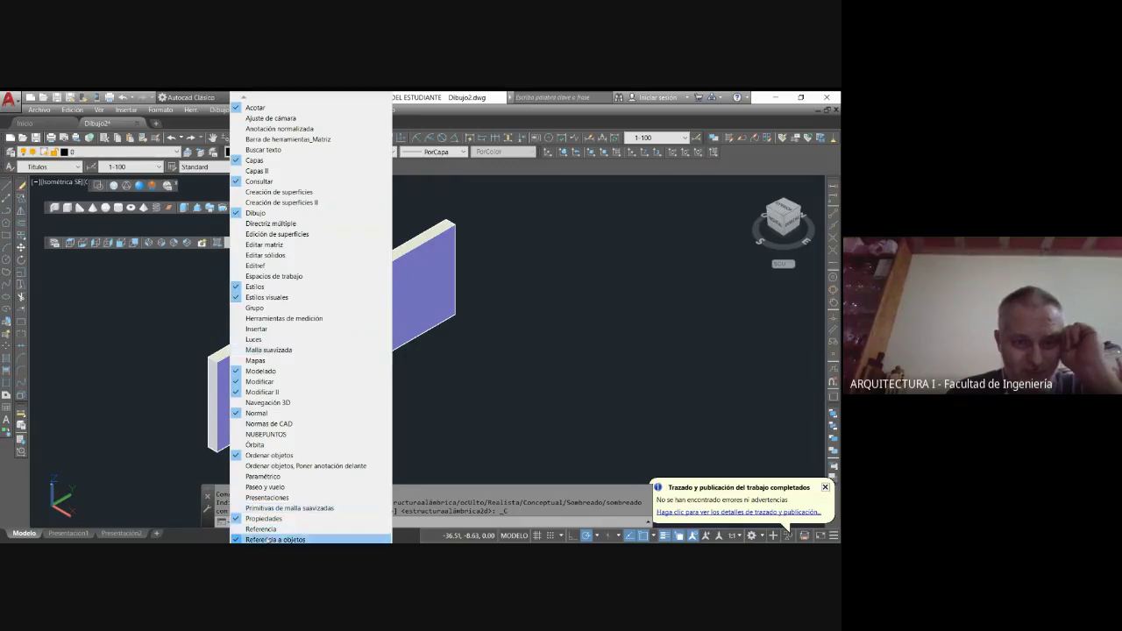
left_click(137, 337)
left_click(141, 320)
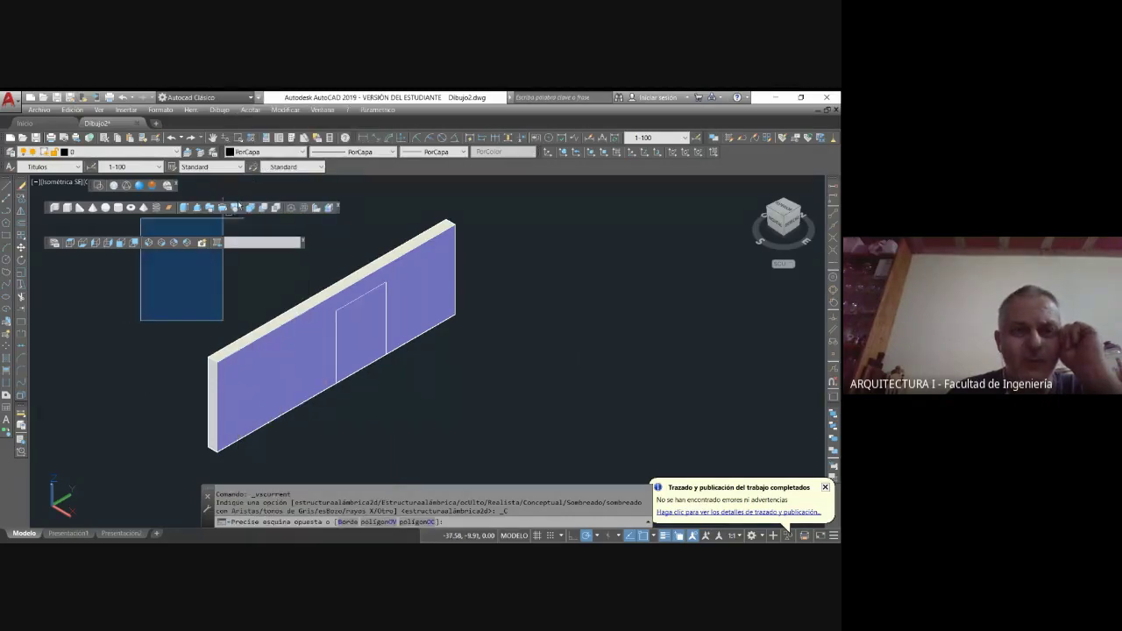
left_click(242, 208)
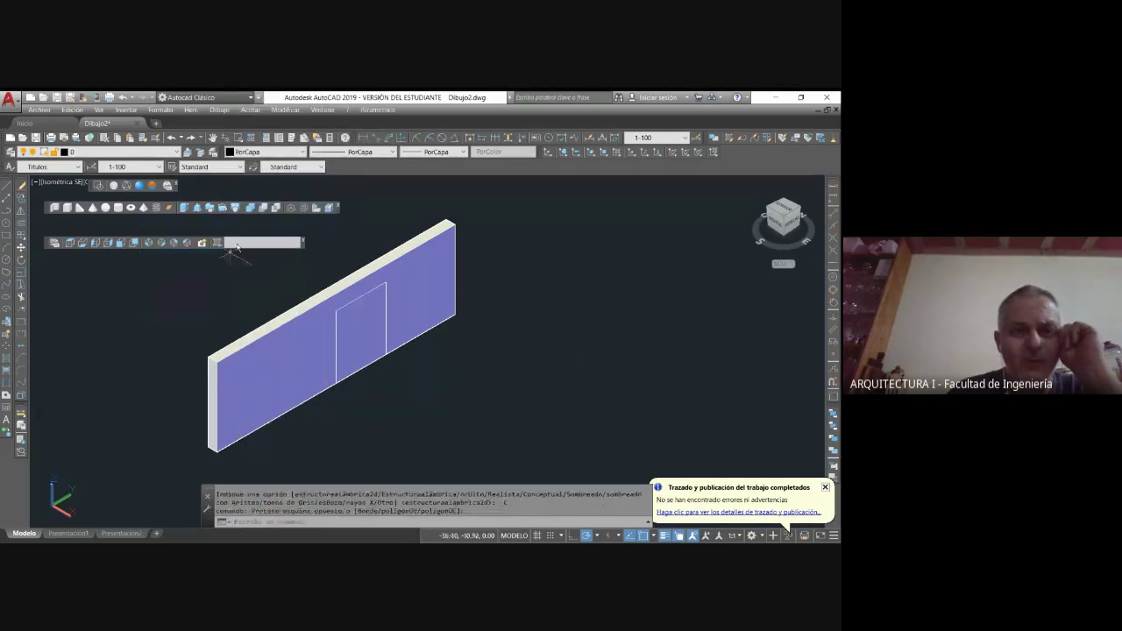
Step: Attempt to subtract the door box from the wall via selection cycling, then cancel
left_click(262, 210)
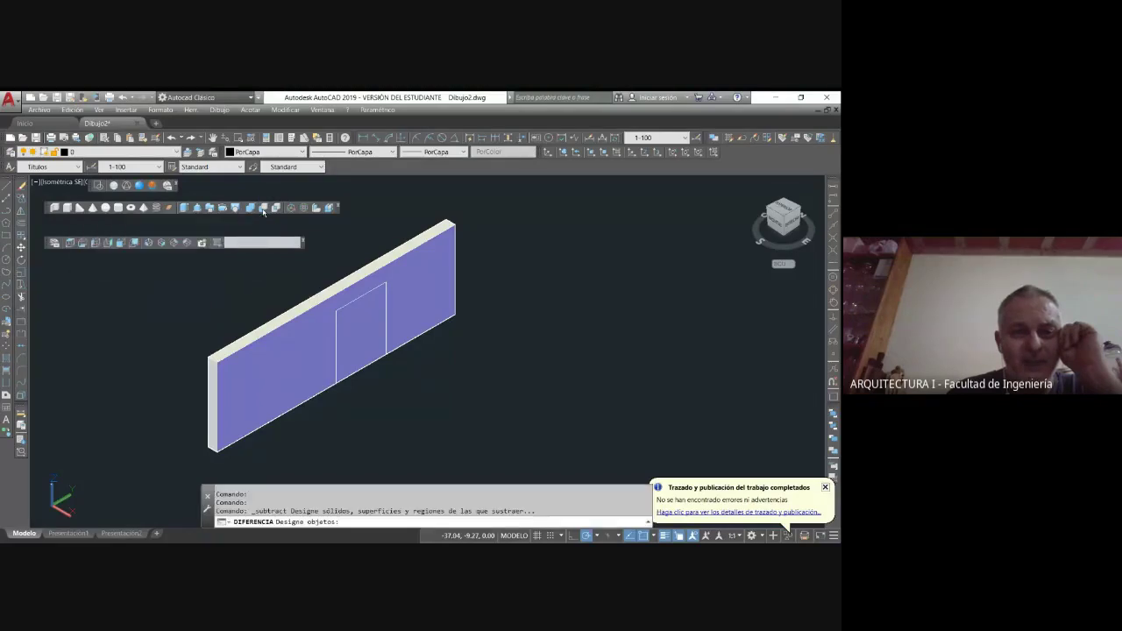
left_click(334, 302)
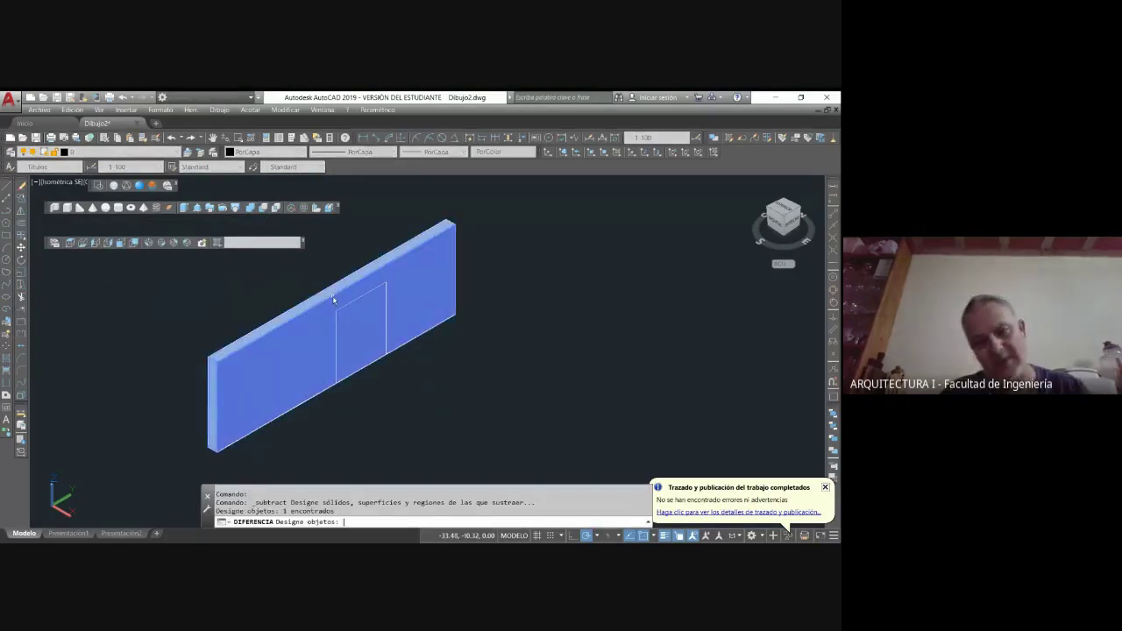
key("Return")
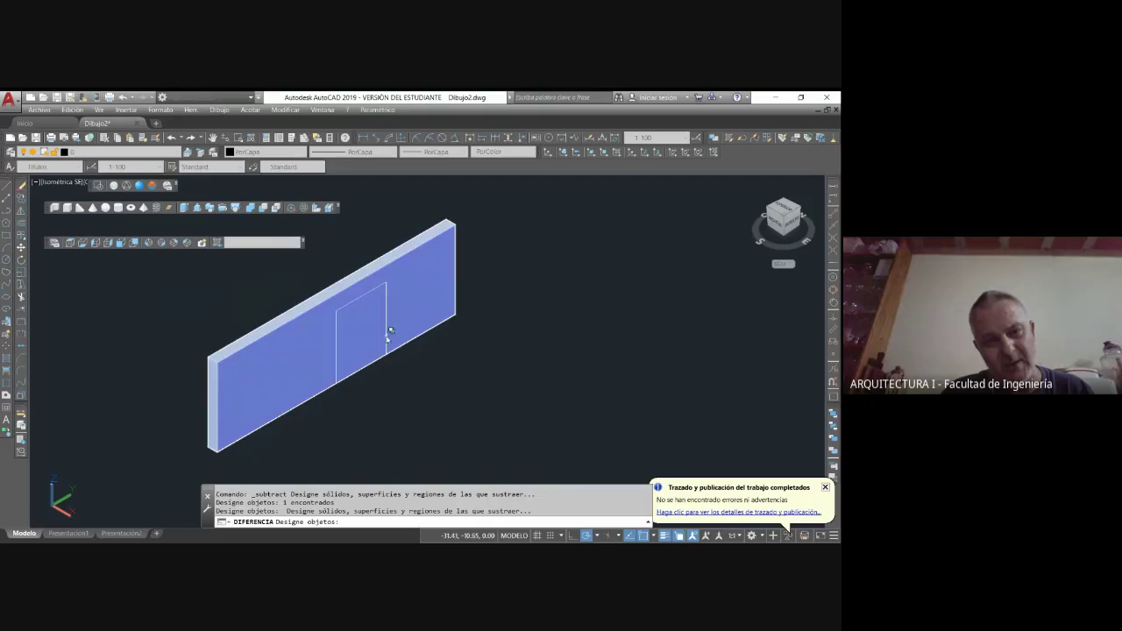
left_click(388, 333)
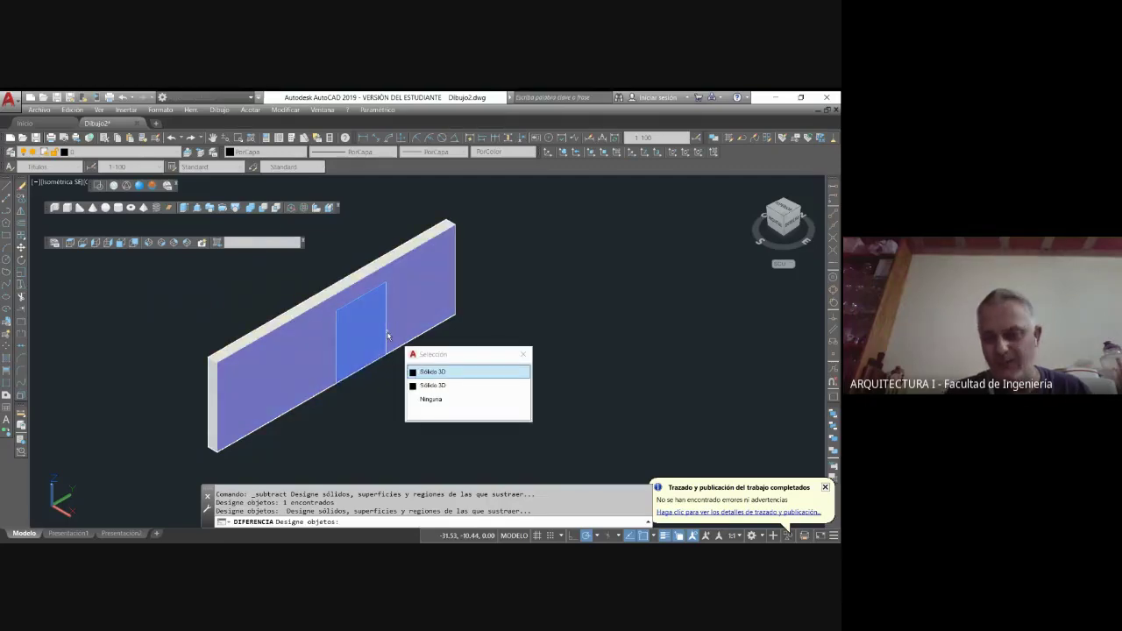
left_click(433, 373)
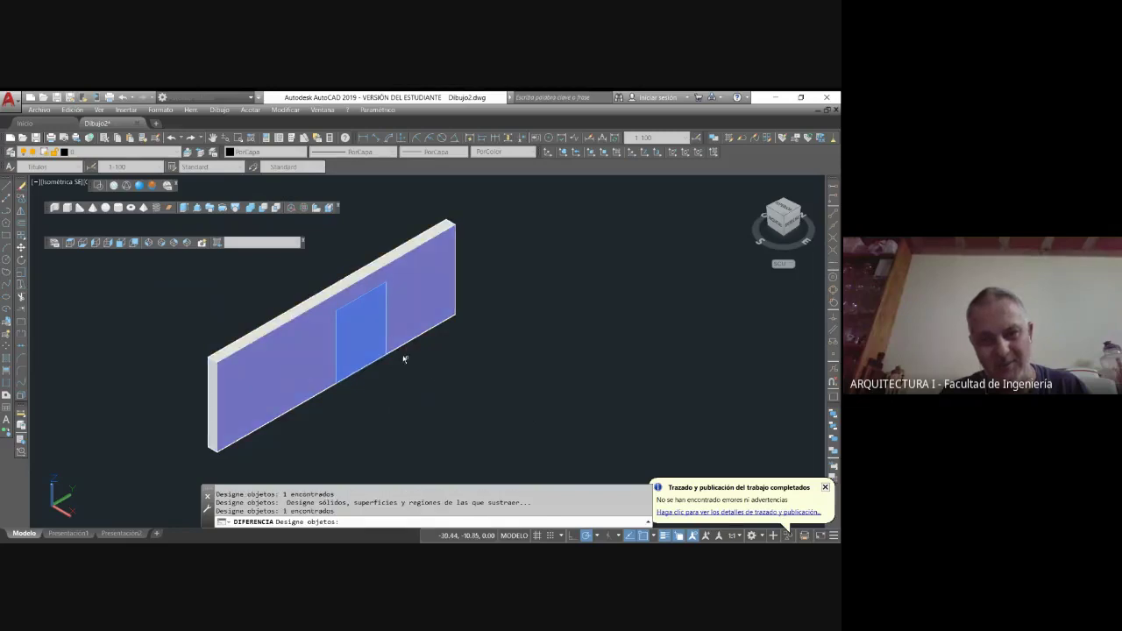
key("Escape")
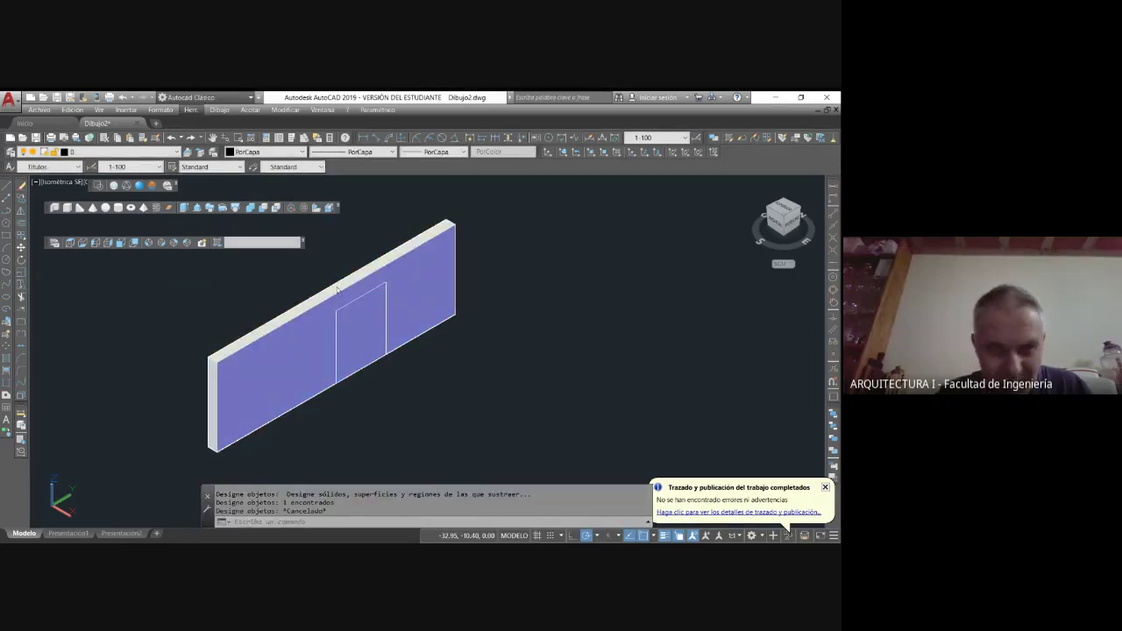
Step: Retry the subtraction, picking the wall and door box from the overlapping-solids list
left_click(264, 208)
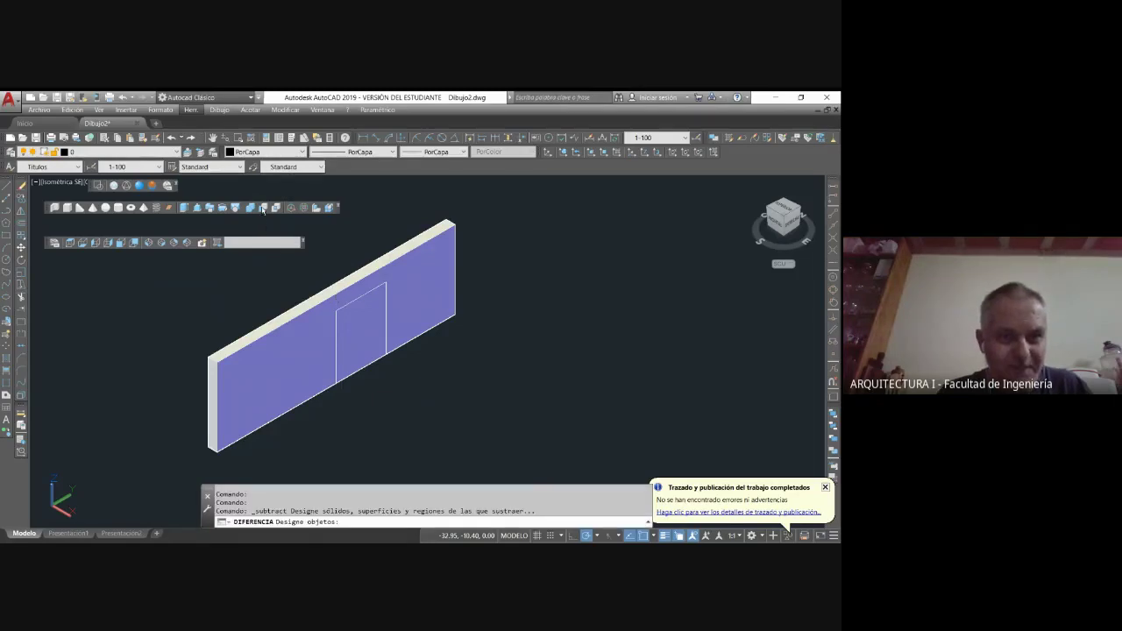
left_click(362, 273)
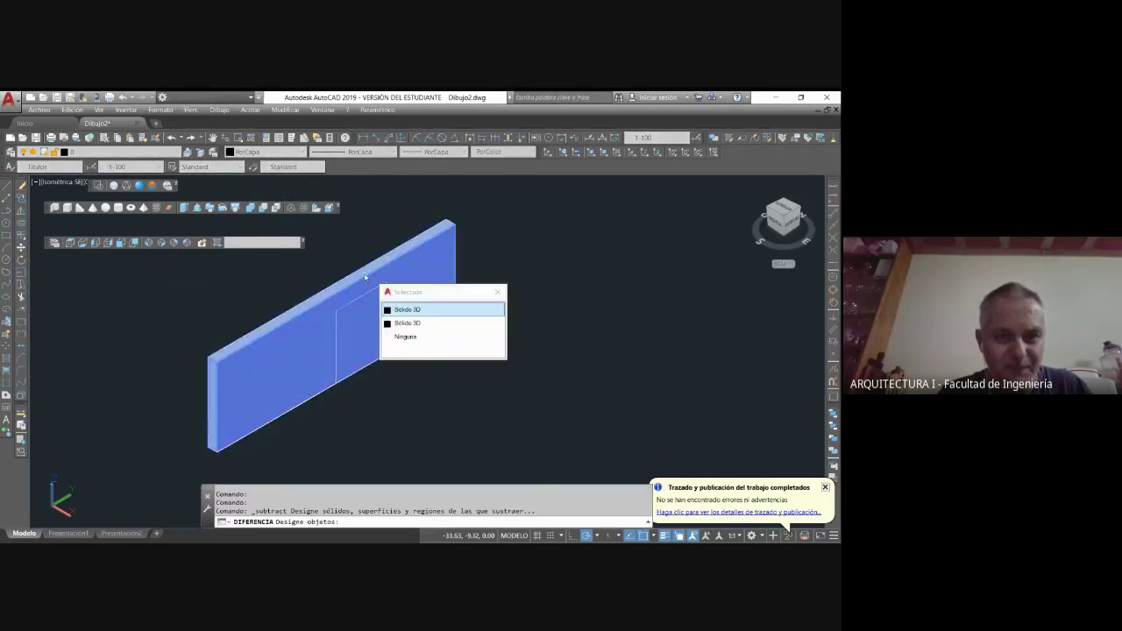
left_click(365, 279)
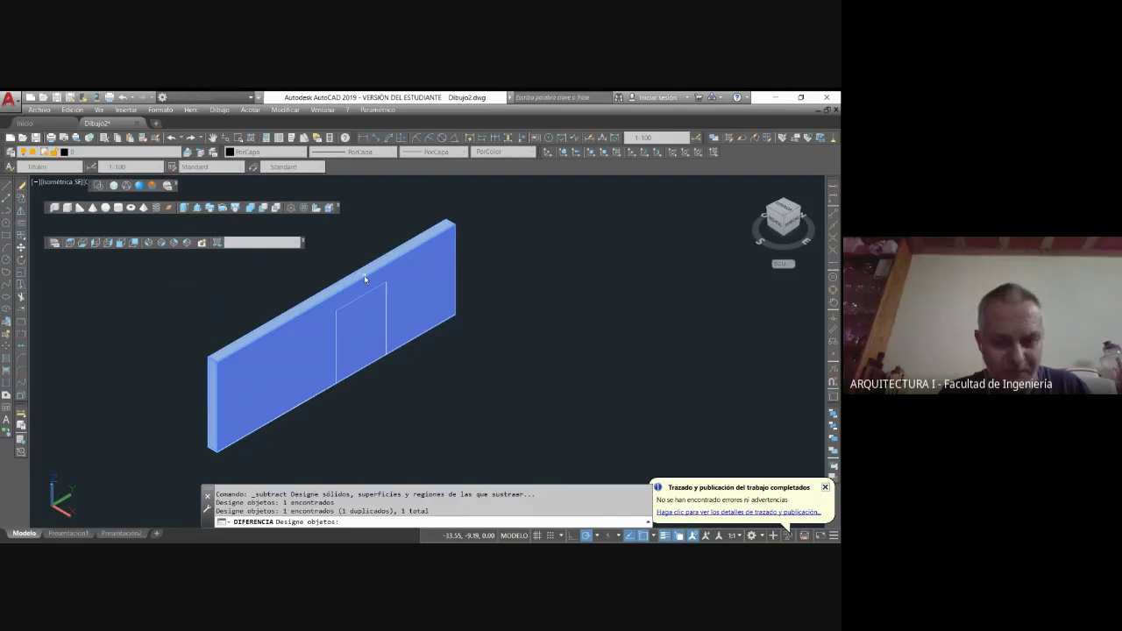
key("Return")
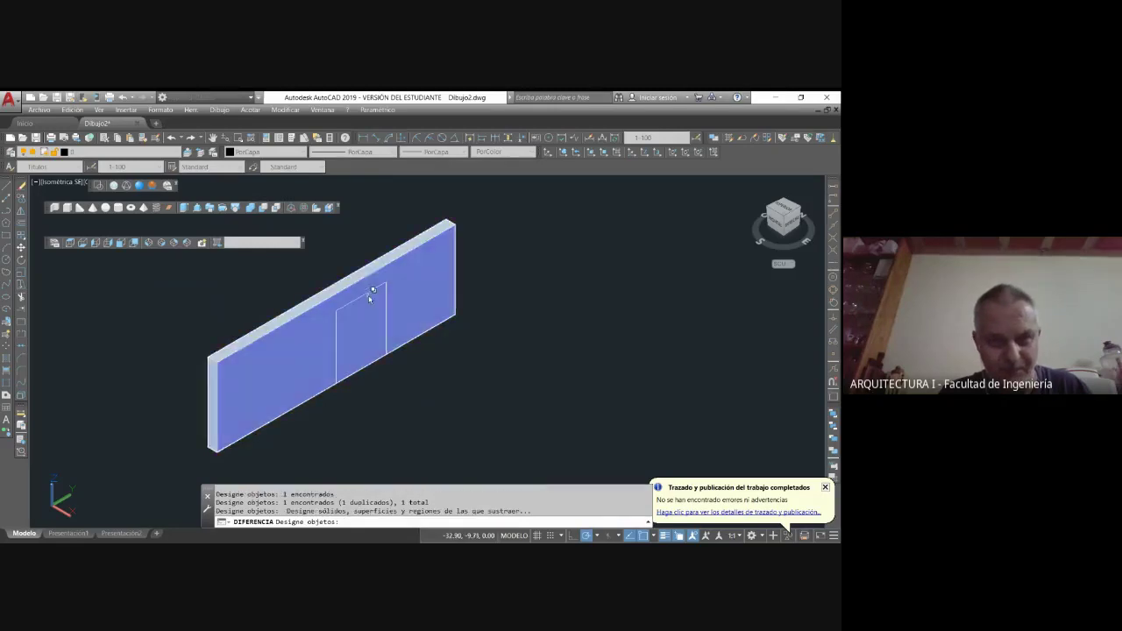
left_click(368, 297)
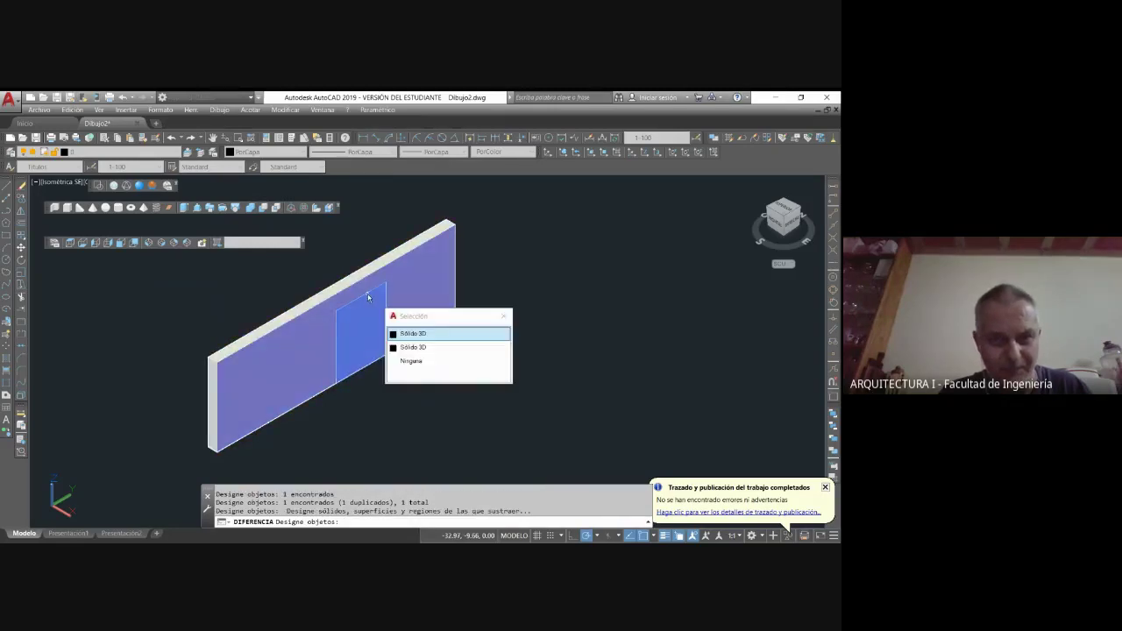
left_click(412, 348)
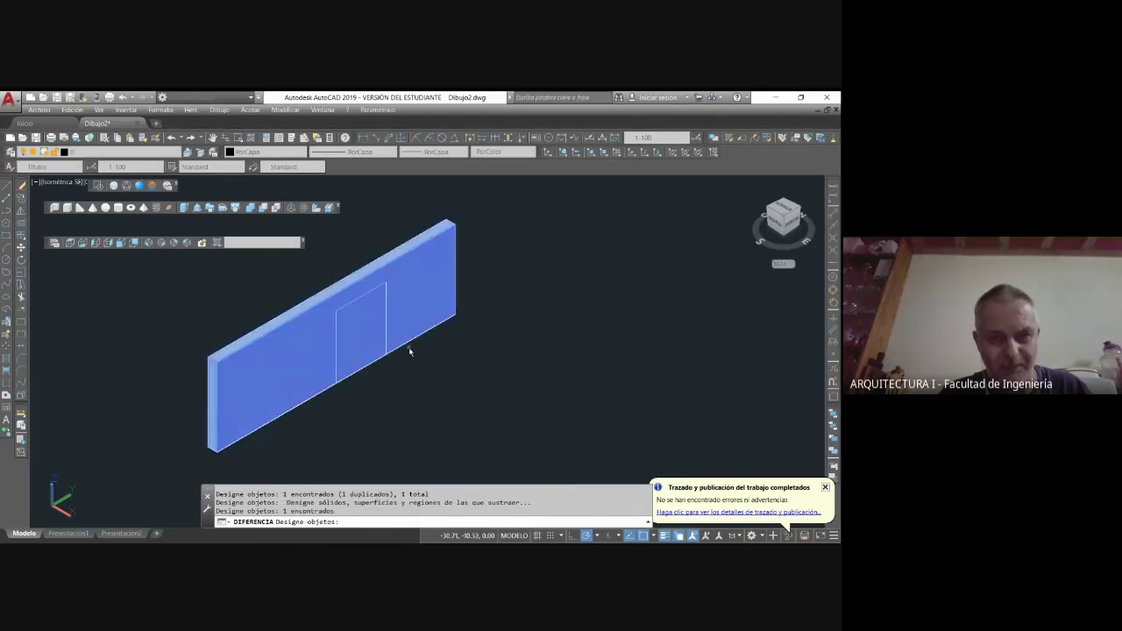
key("Return")
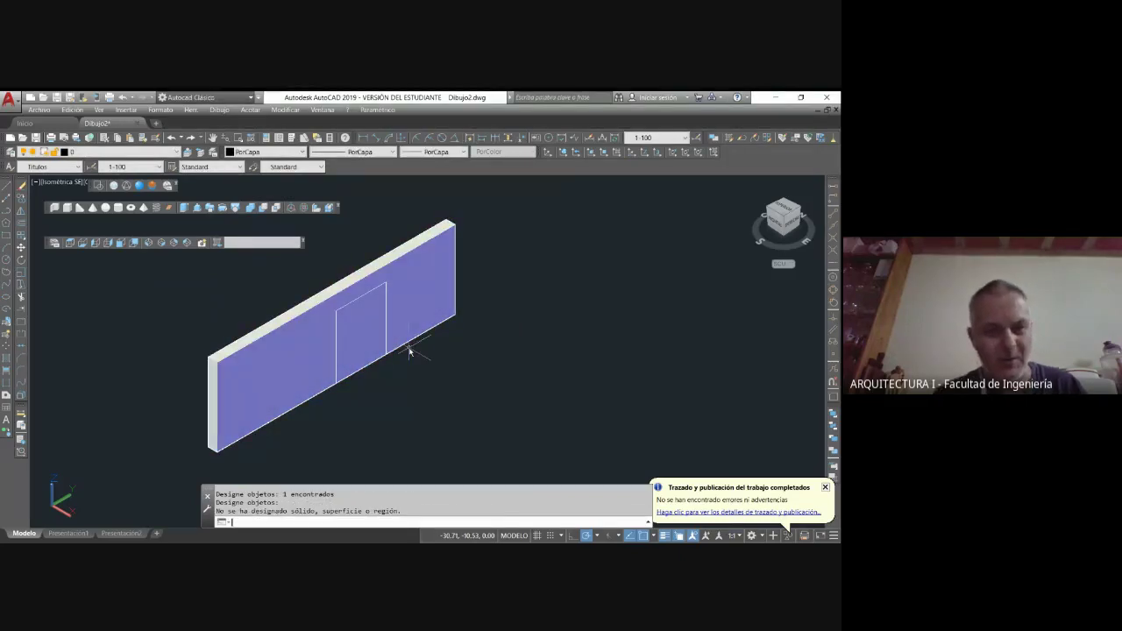
key("Escape")
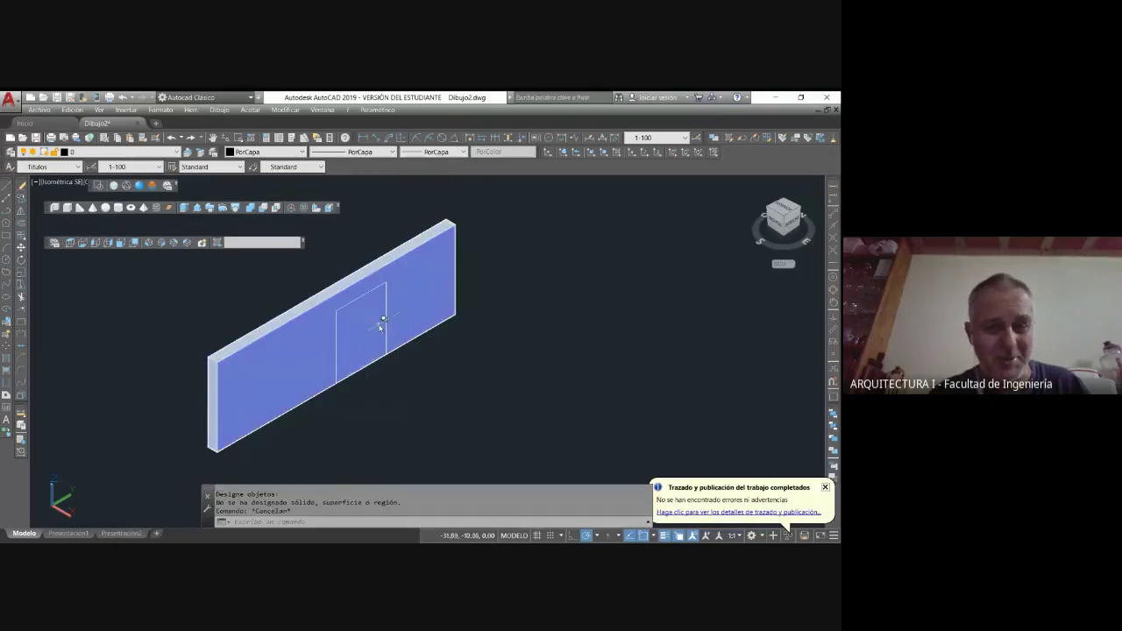
key("Escape")
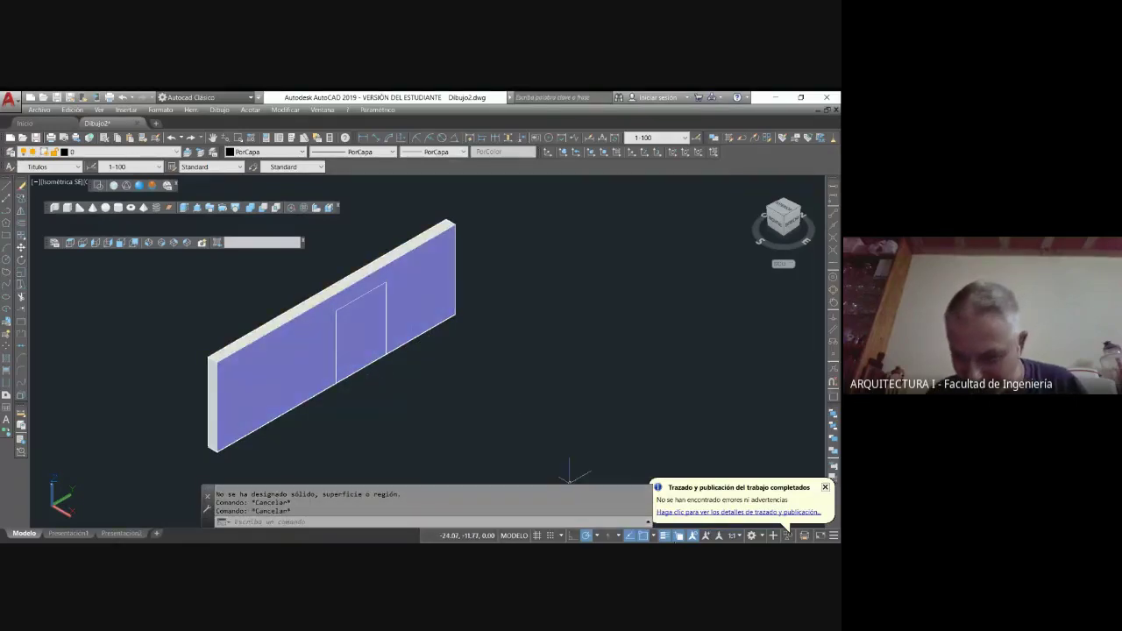
Step: Turn off selection cycling and subtract the window-selected door box from the wall
left_click(675, 536)
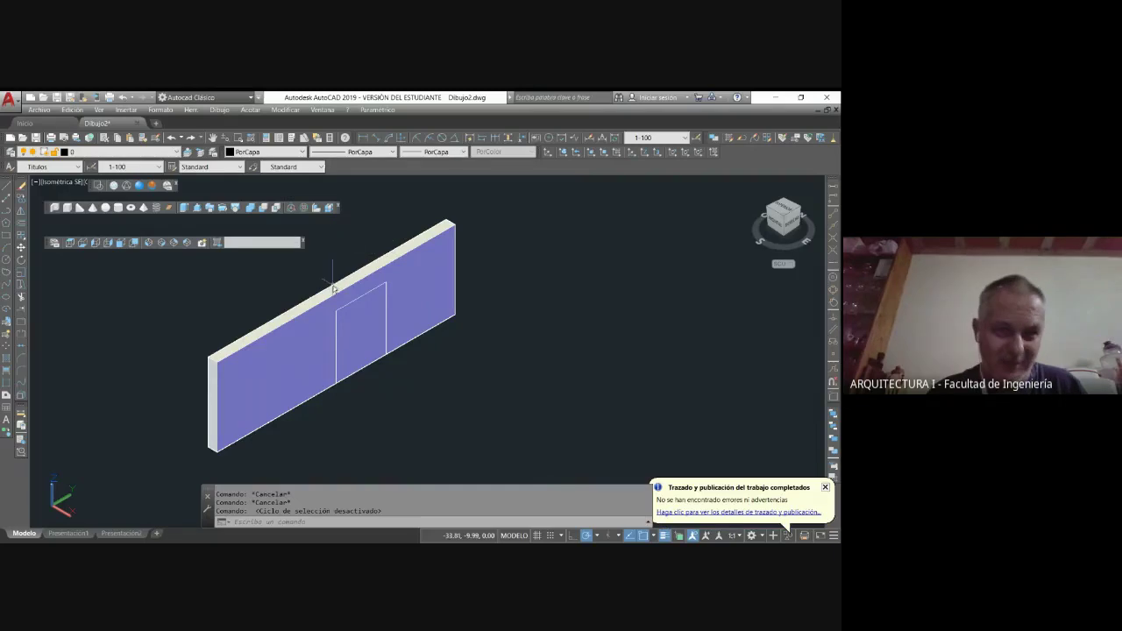
left_click(262, 207)
left_click(342, 282)
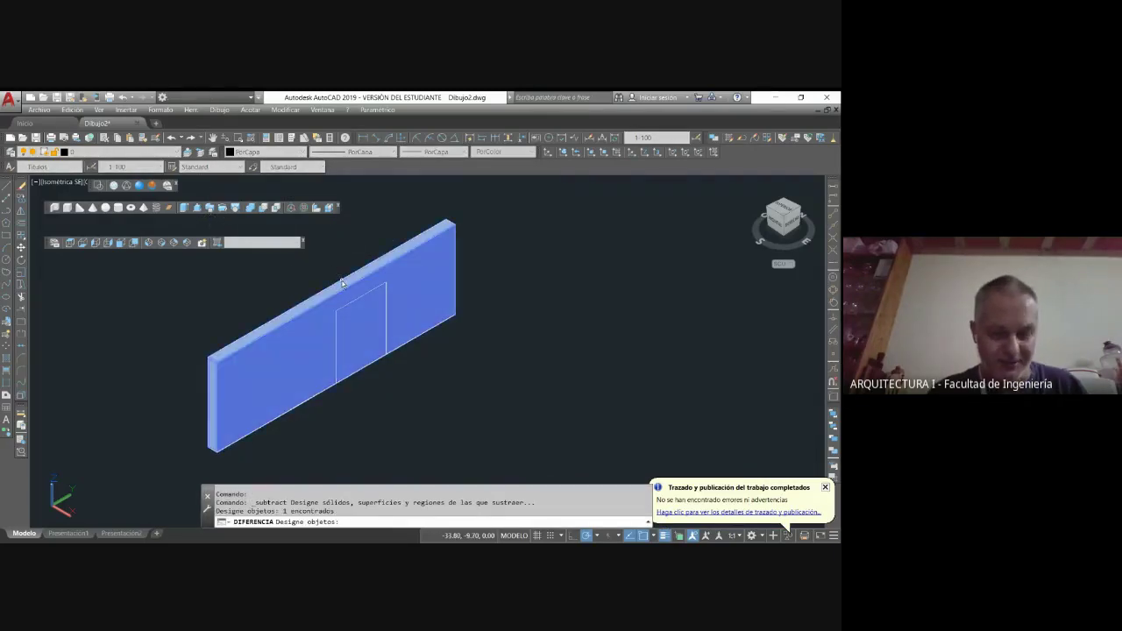
key("Return")
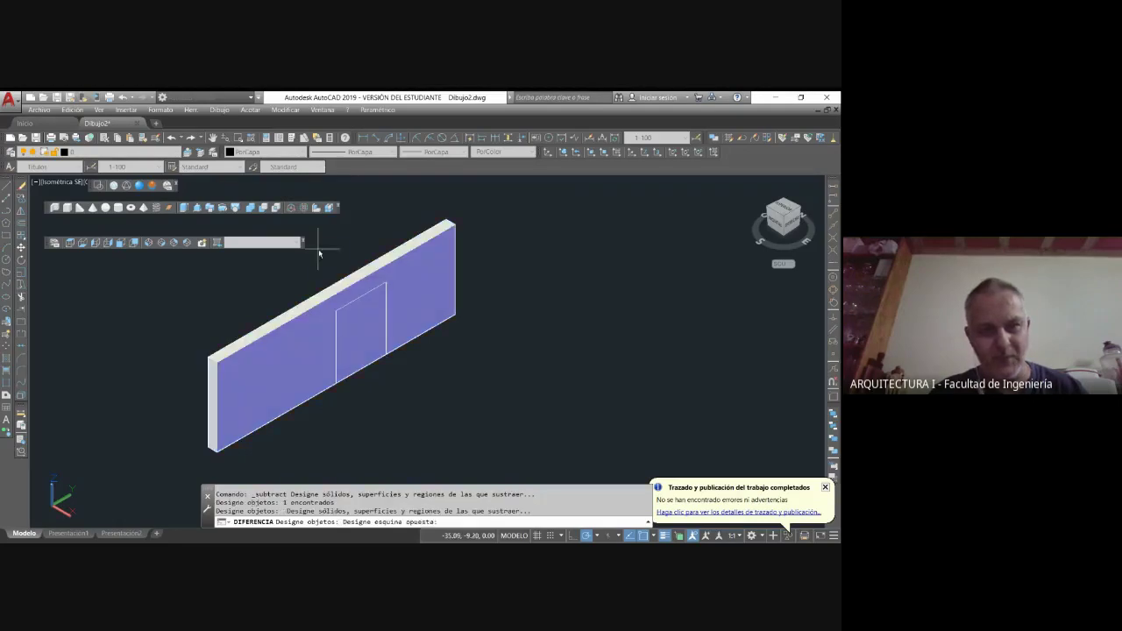
left_click(317, 249)
left_click(408, 412)
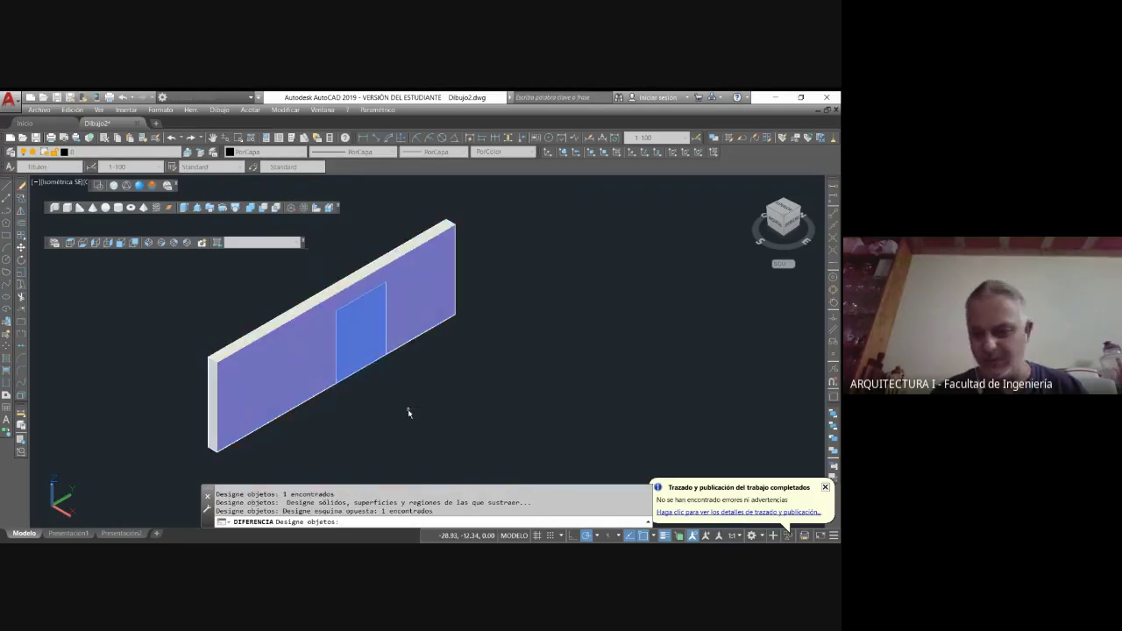
key("Return")
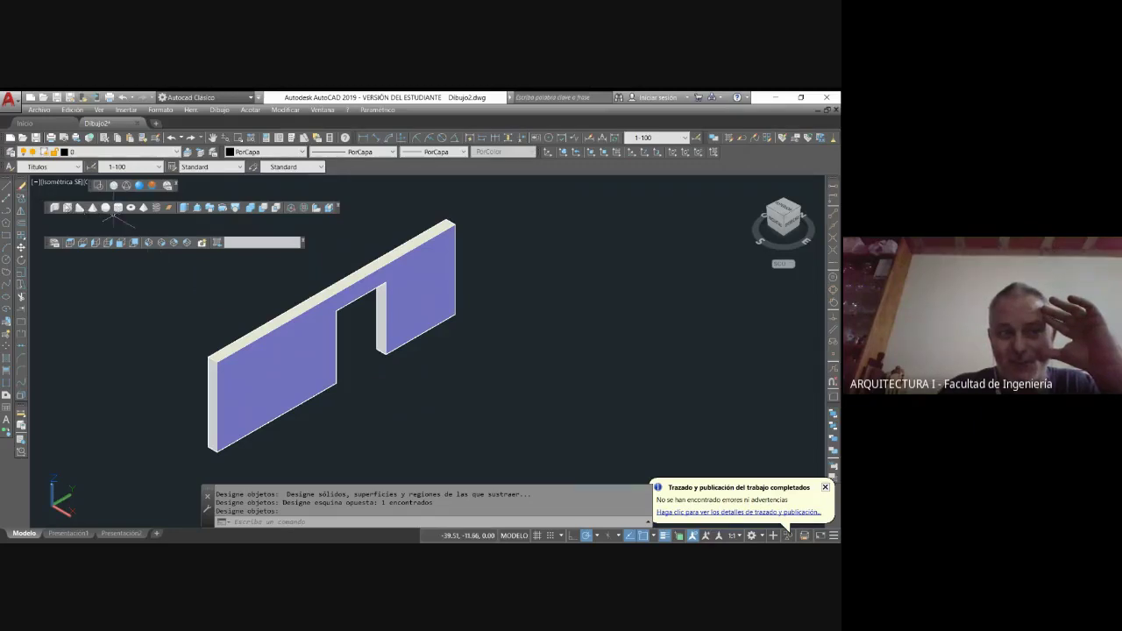
Step: Zoom out to show the door wall, Pedrito label and rectangle with free space between
scroll(251, 316, "down", 6)
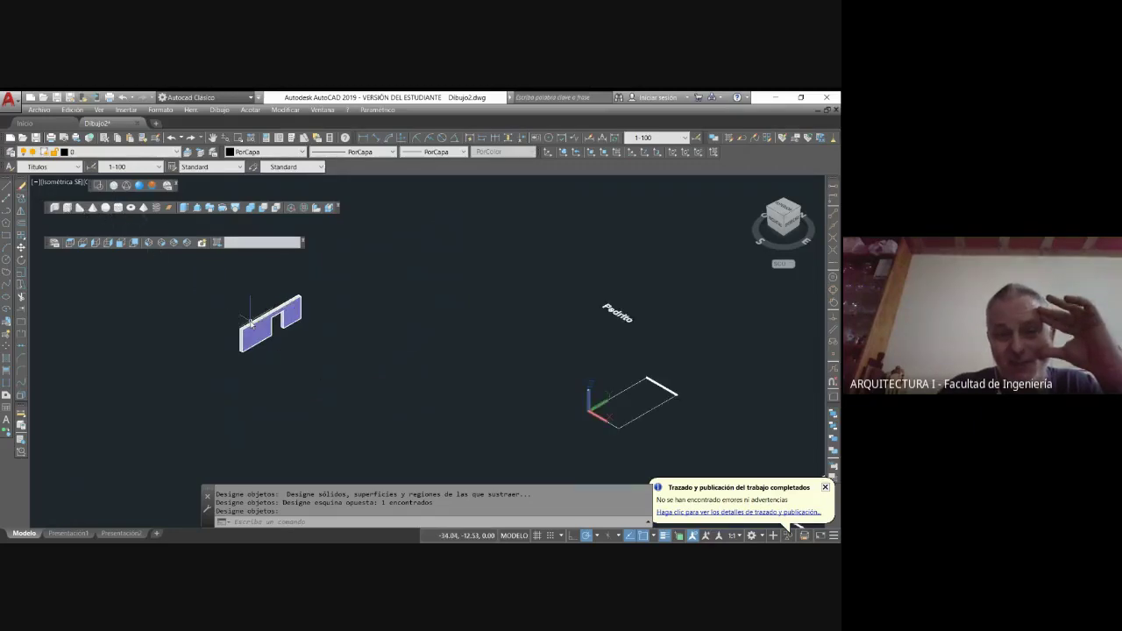
scroll(320, 317, "down", 2)
scroll(320, 316, "down", 2)
scroll(315, 316, "up", 2)
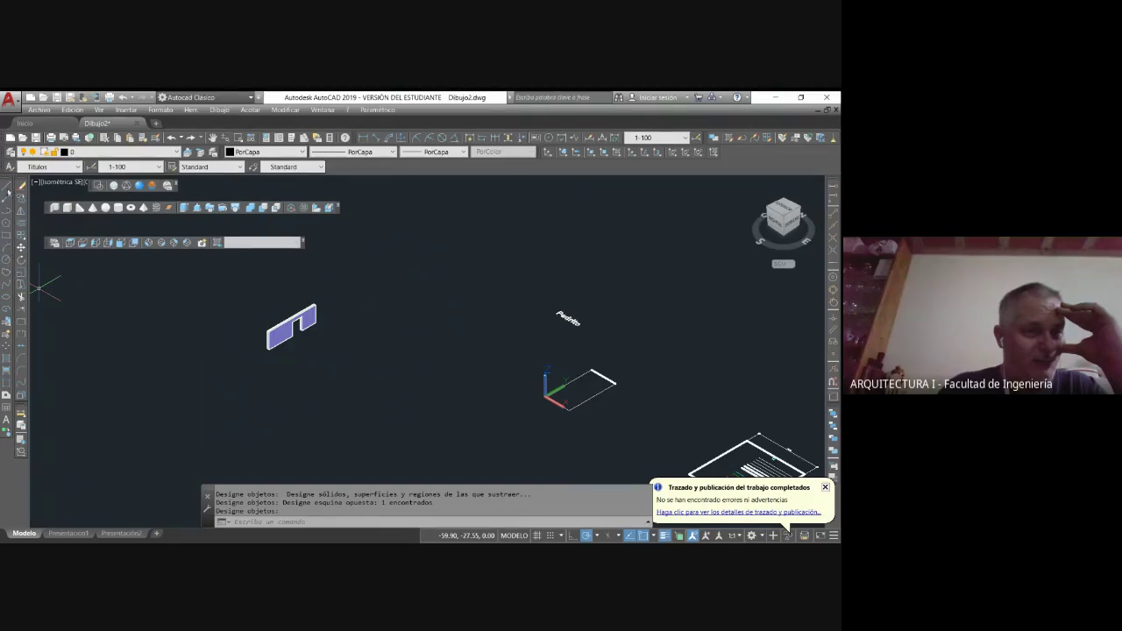
left_click(9, 188)
Step: Start the L outline with its 8-unit and 4-unit outer sides
left_click(347, 360)
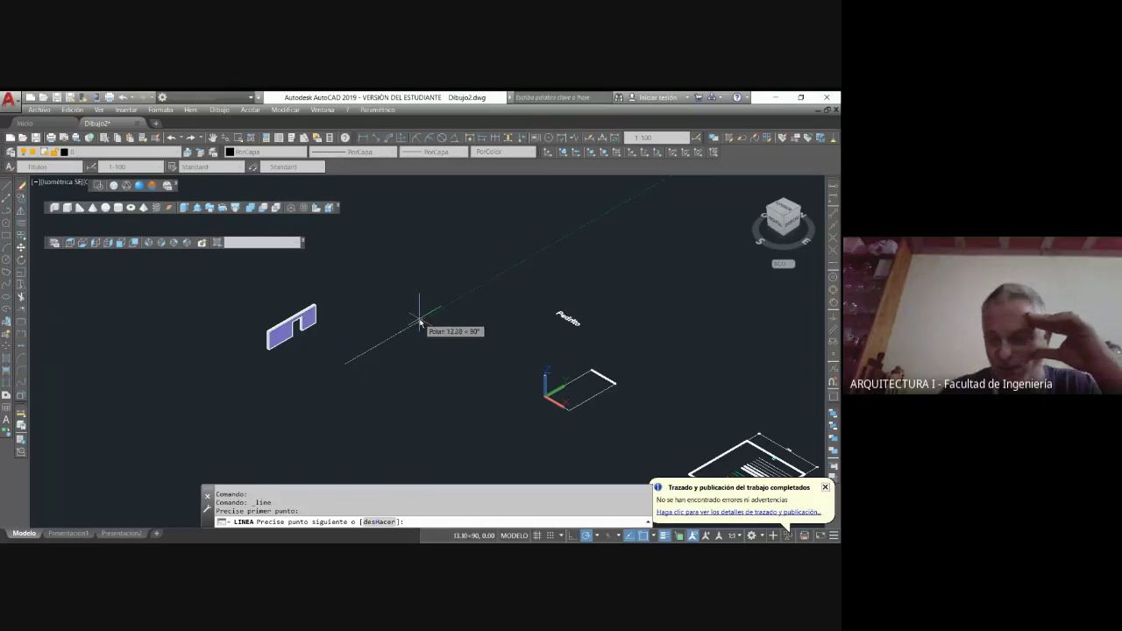
type("@")
key("Return")
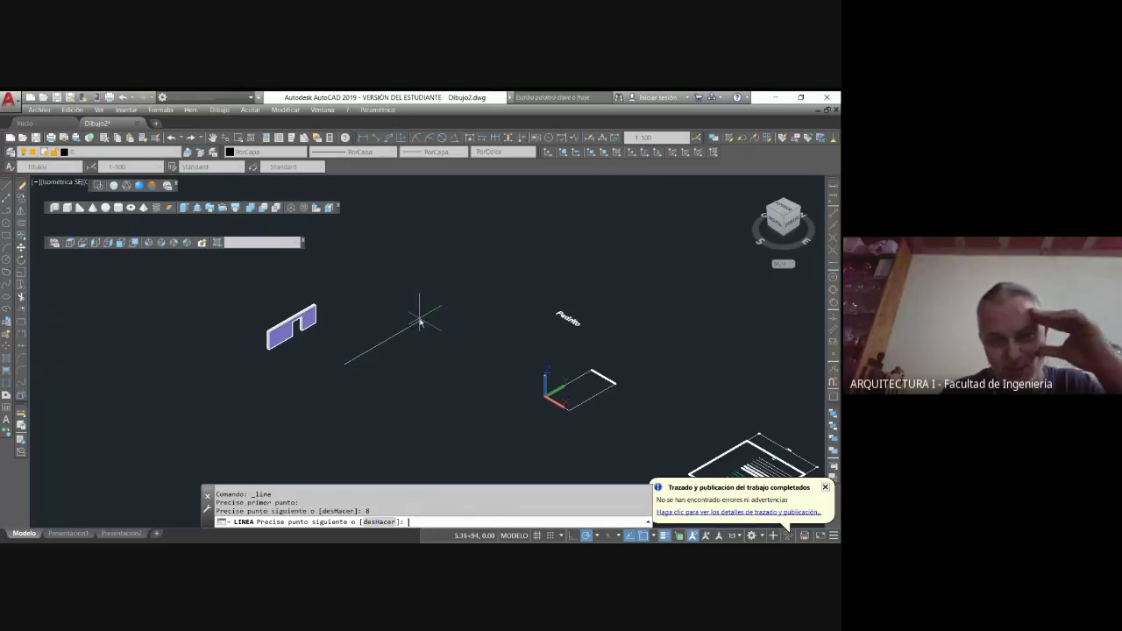
scroll(425, 368, "up", 3)
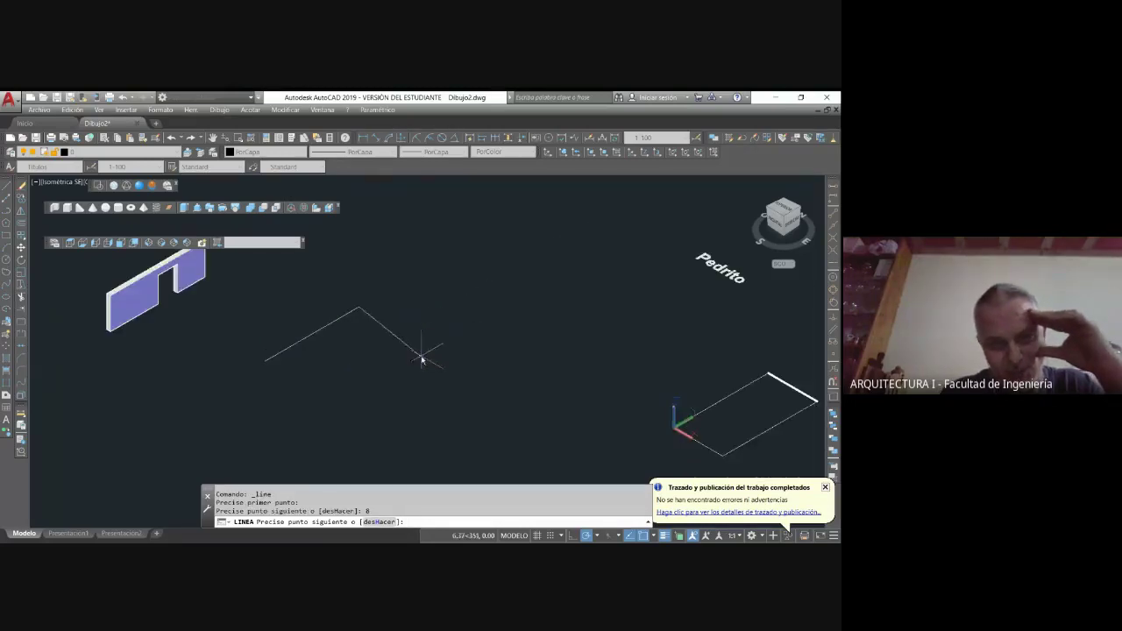
scroll(422, 359, "up", 2)
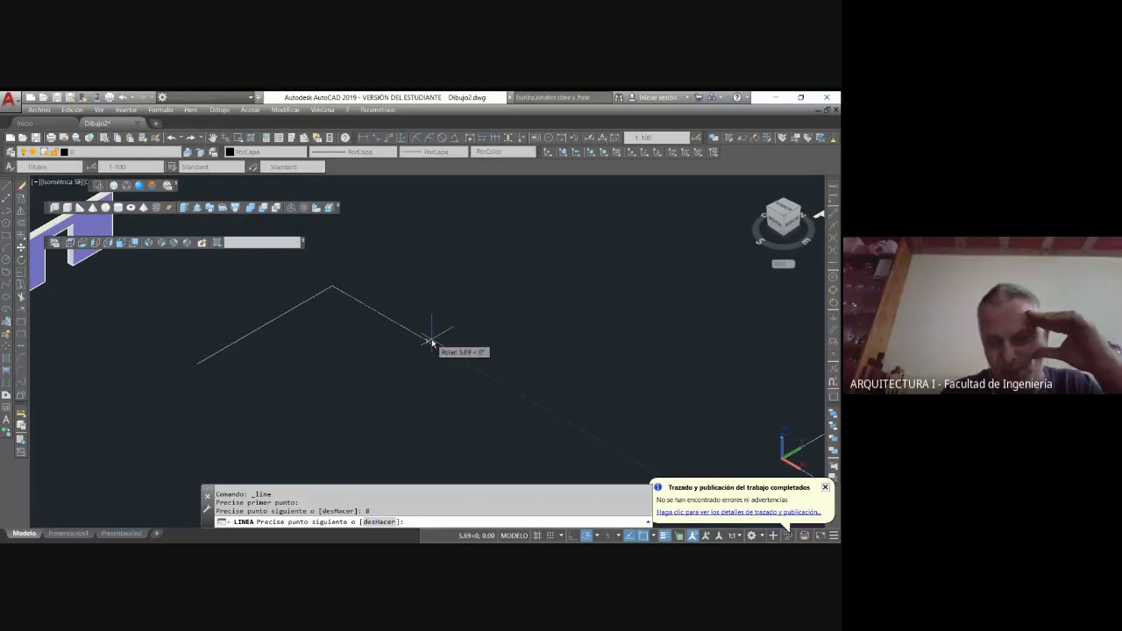
type("4")
key("Return")
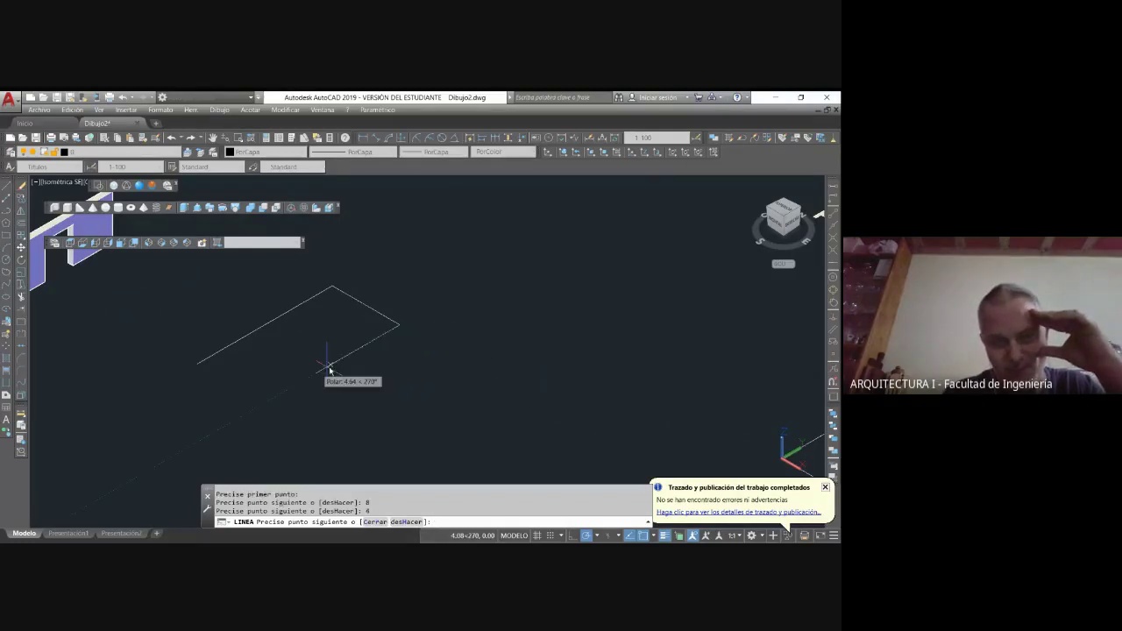
Step: Finish the outline with 0.3 and 3.7 sides, snapping the inner corner and closing it
type("-3")
key("Return")
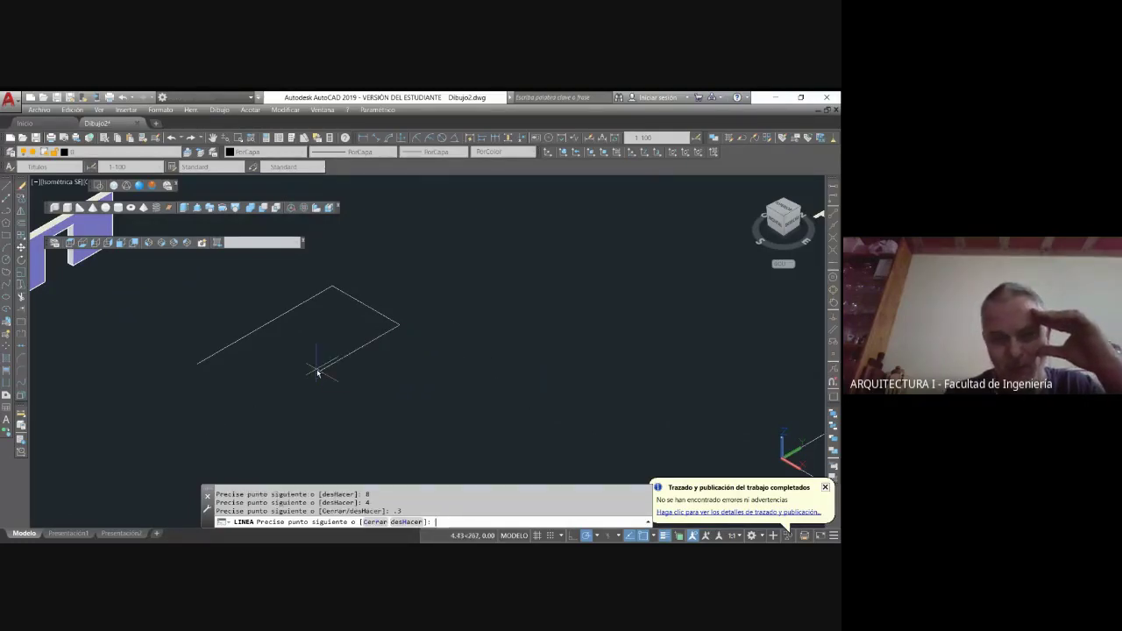
scroll(331, 285, "up", 3)
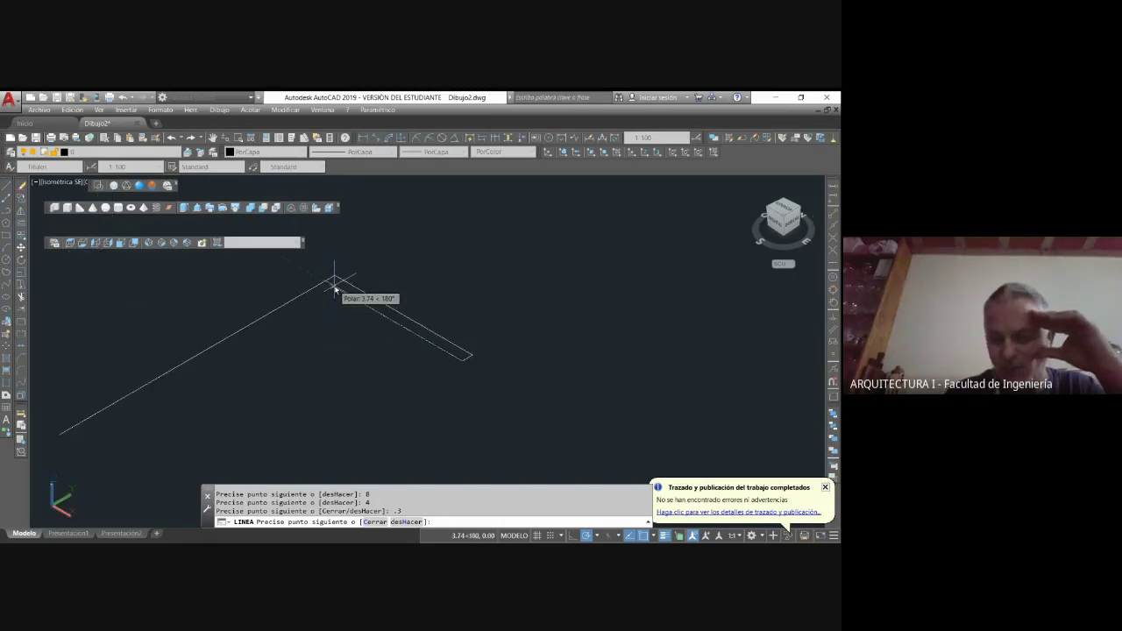
type("3.7")
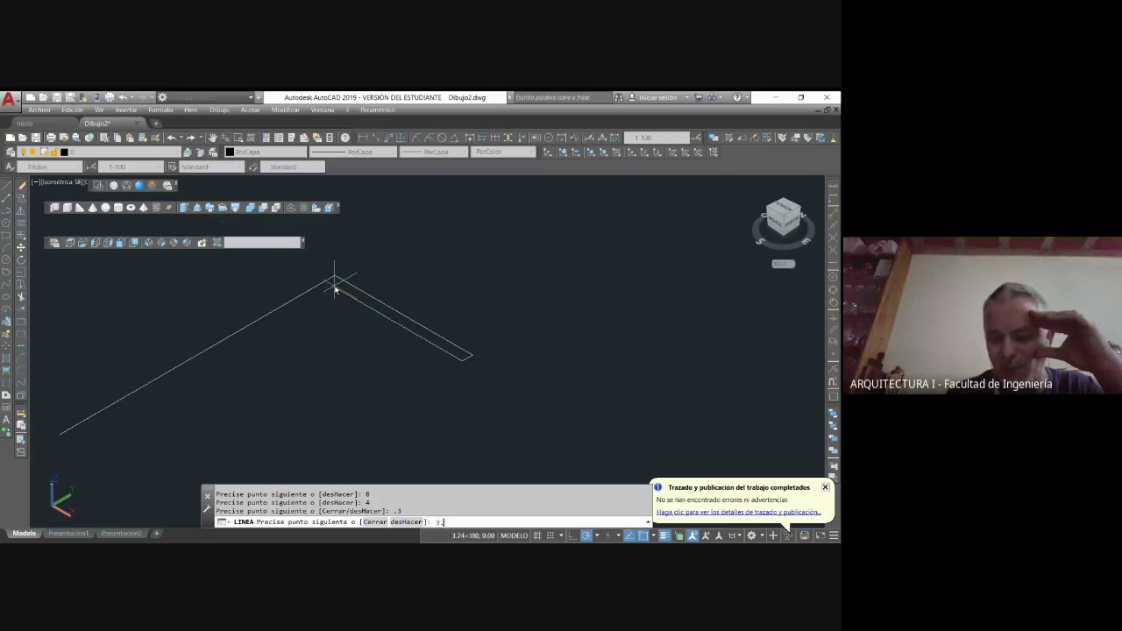
key("Return")
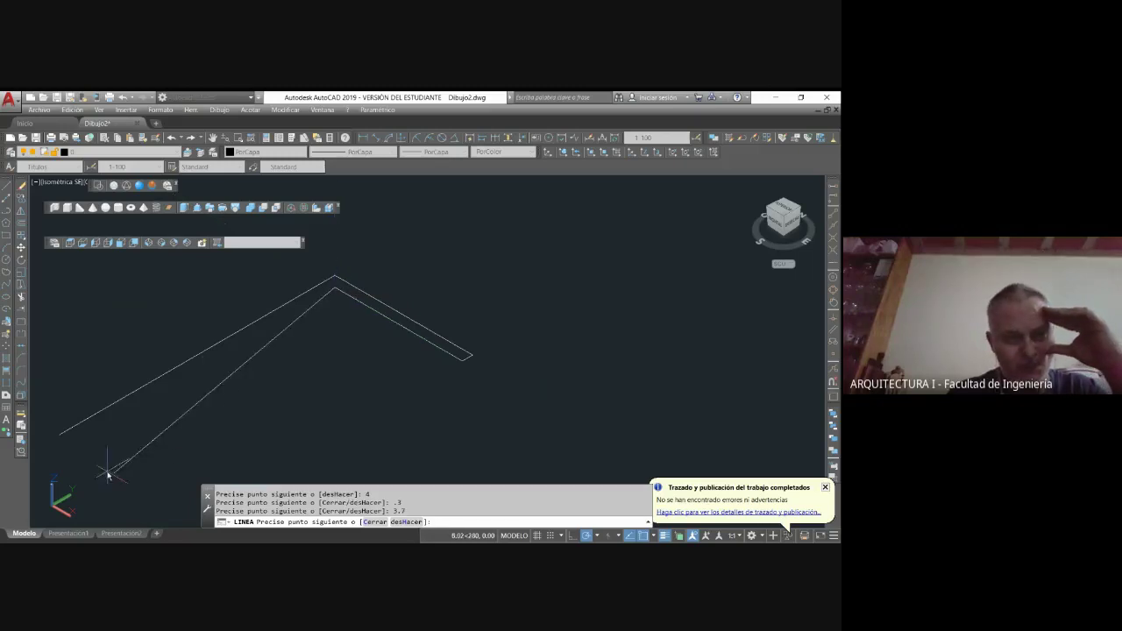
left_click(70, 447)
type("c")
key("Return")
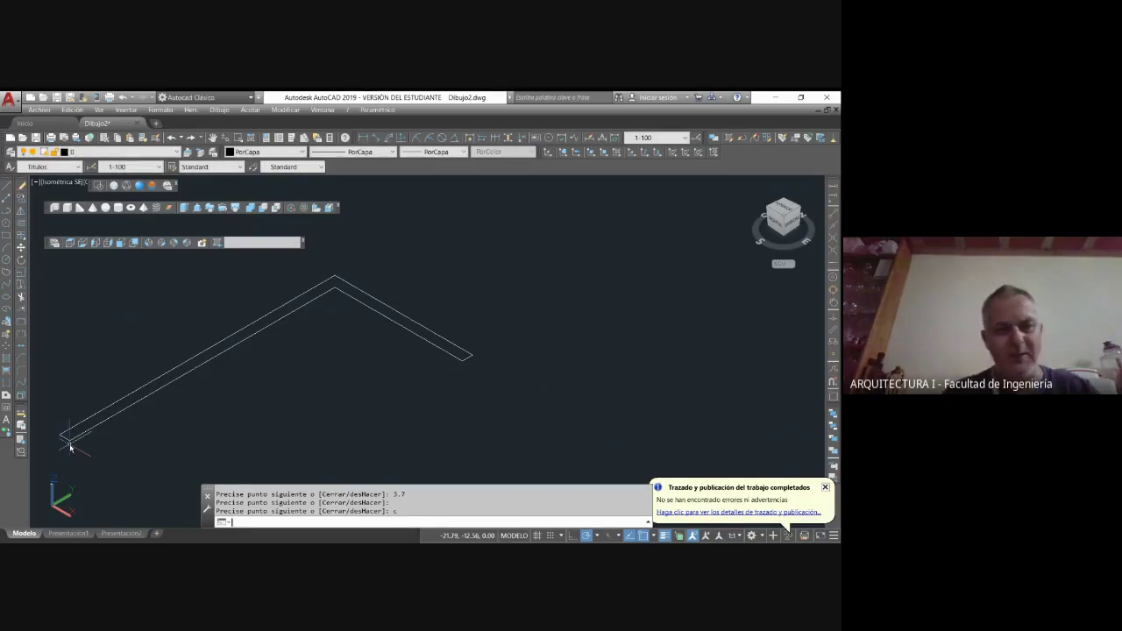
scroll(310, 420, "down", 2)
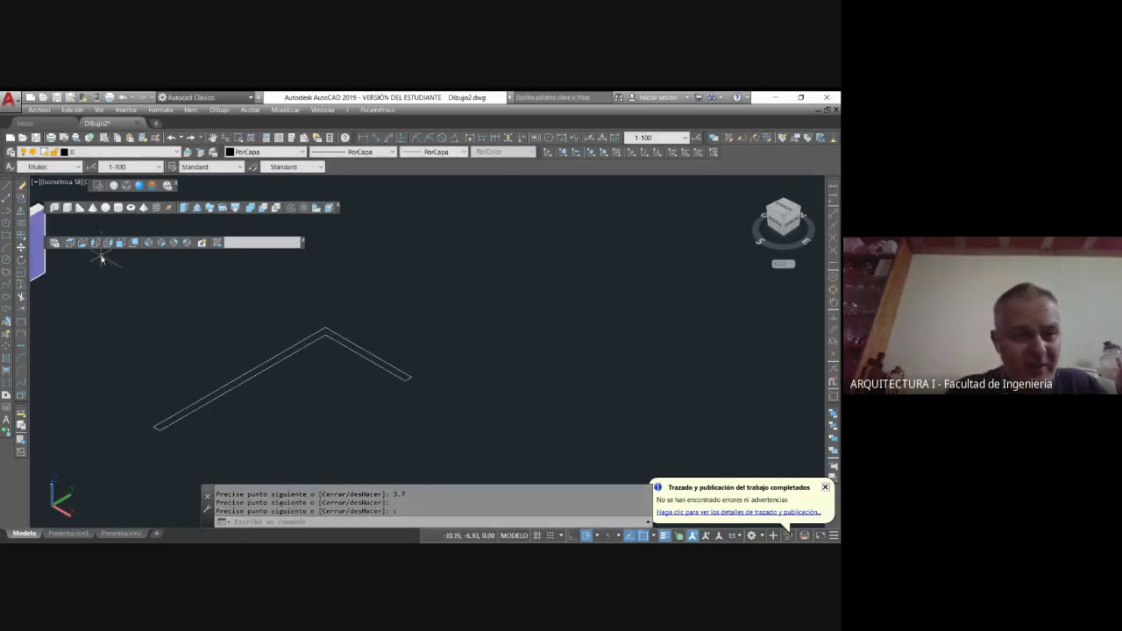
left_click(185, 208)
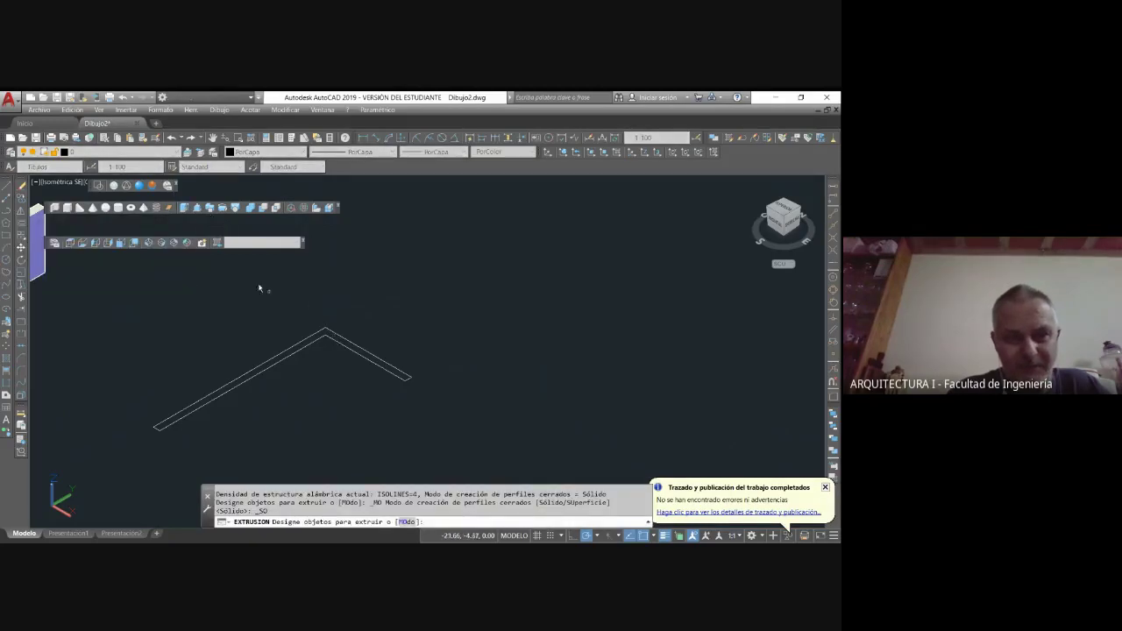
left_click(198, 211)
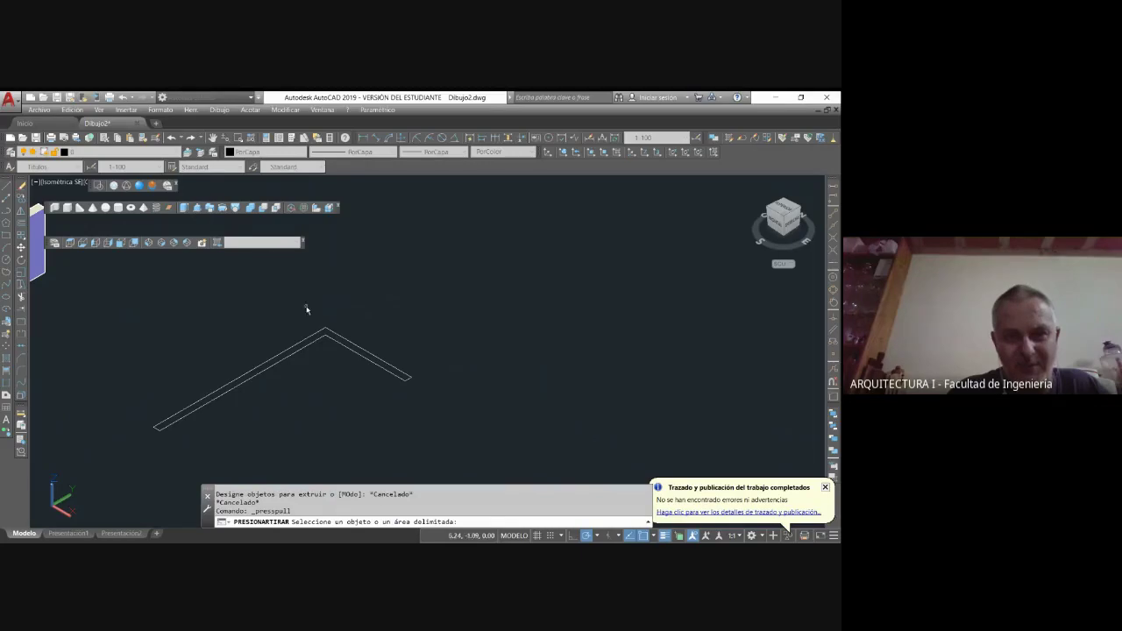
scroll(328, 333, "up", 3)
left_click(329, 342)
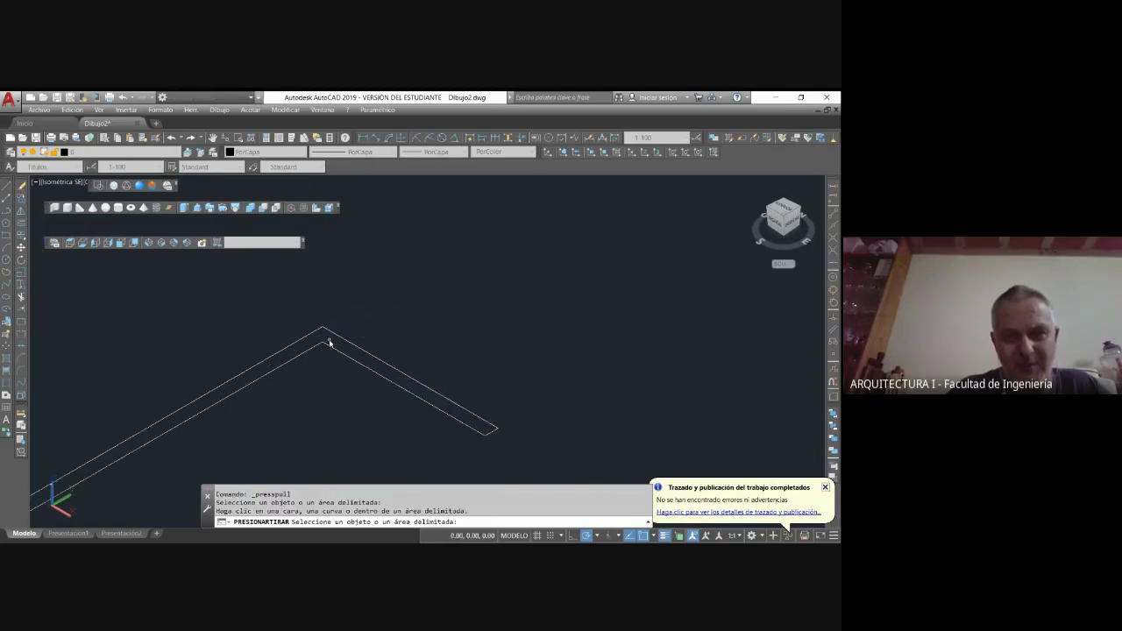
left_click(185, 209)
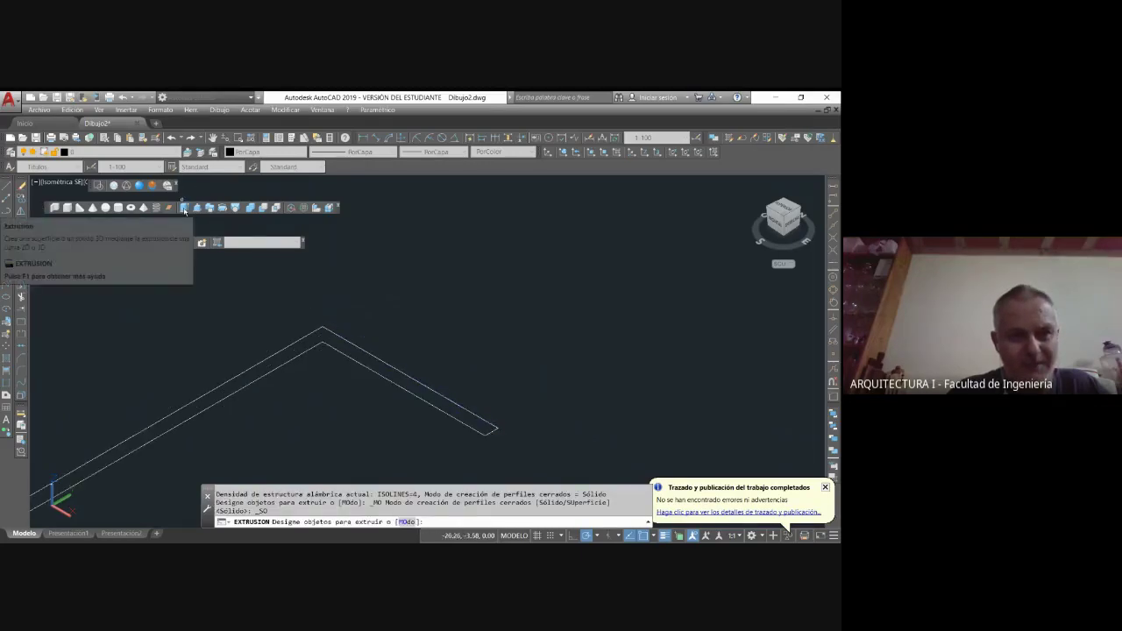
key("Escape")
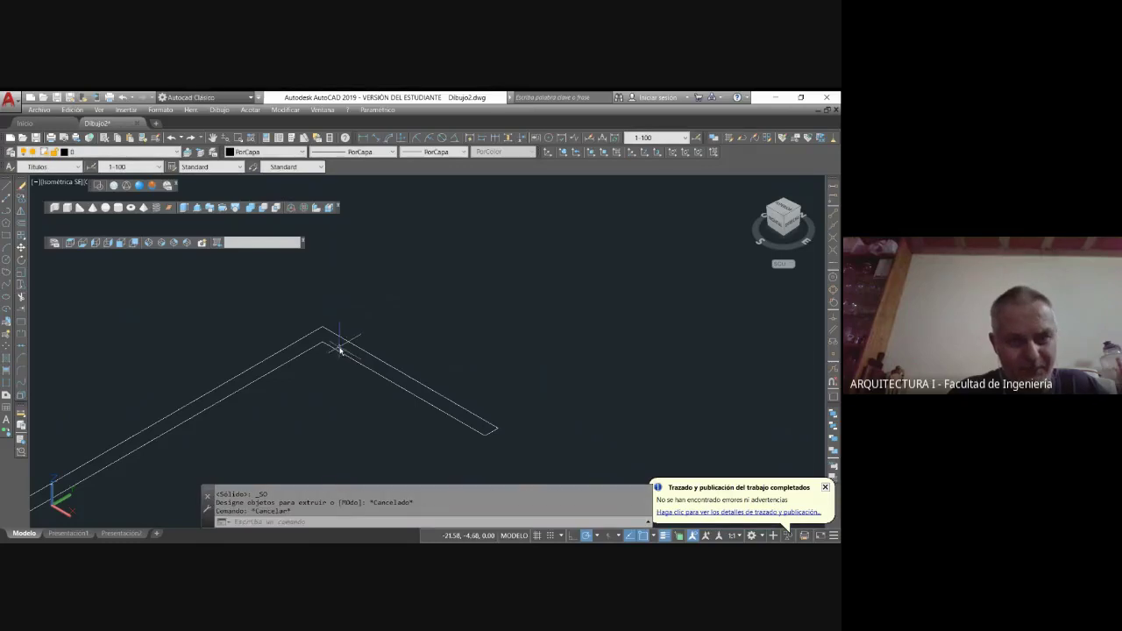
left_click(184, 210)
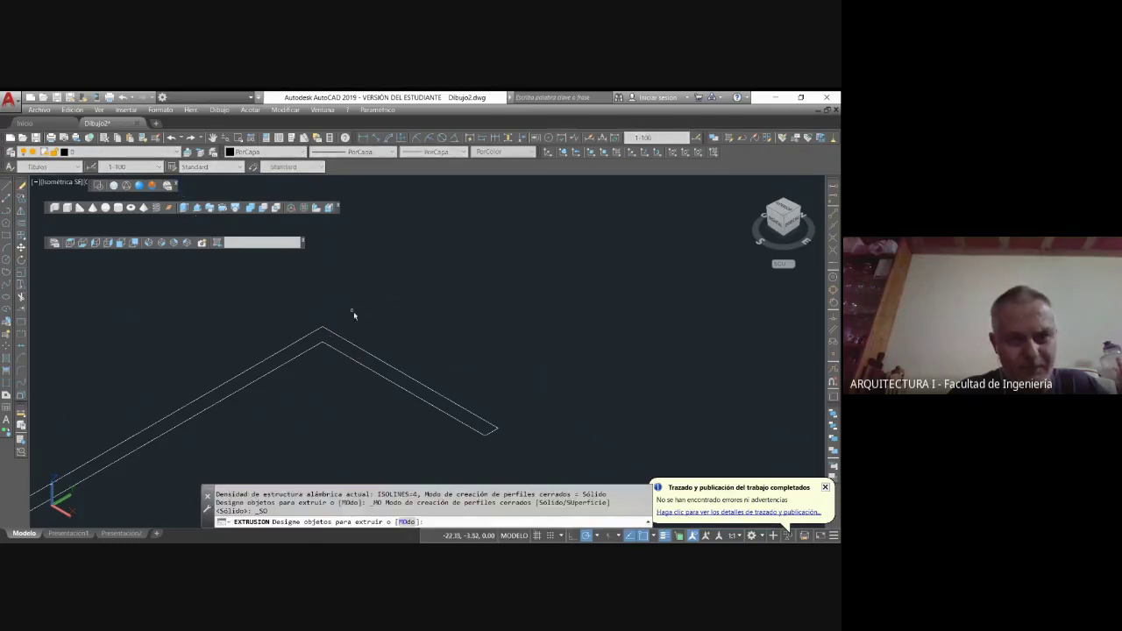
left_click(357, 358)
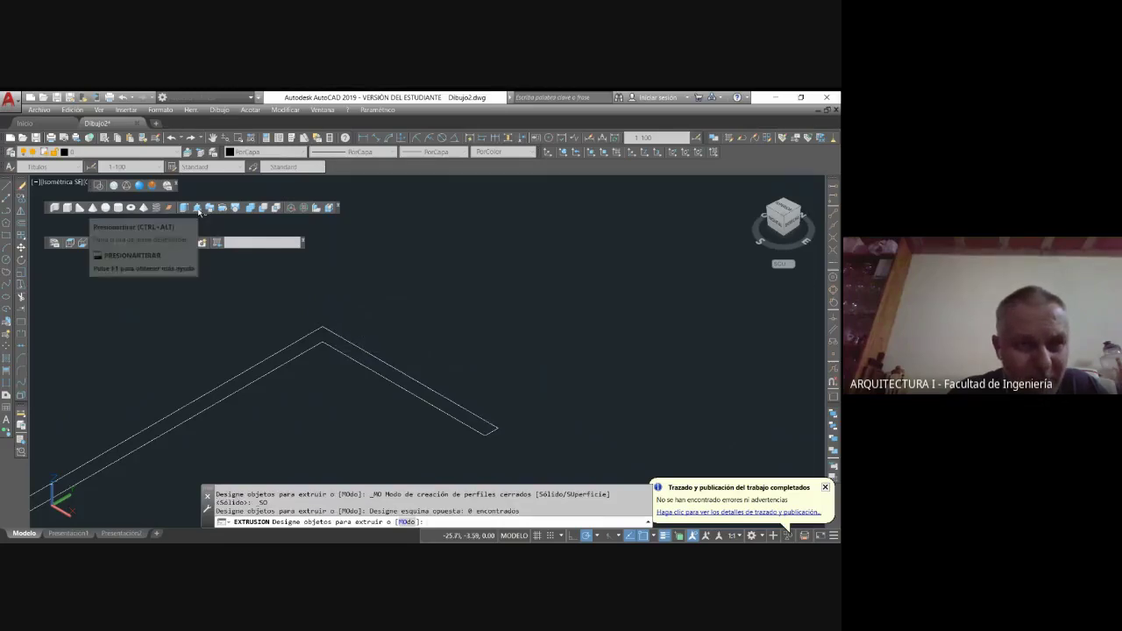
left_click(200, 212)
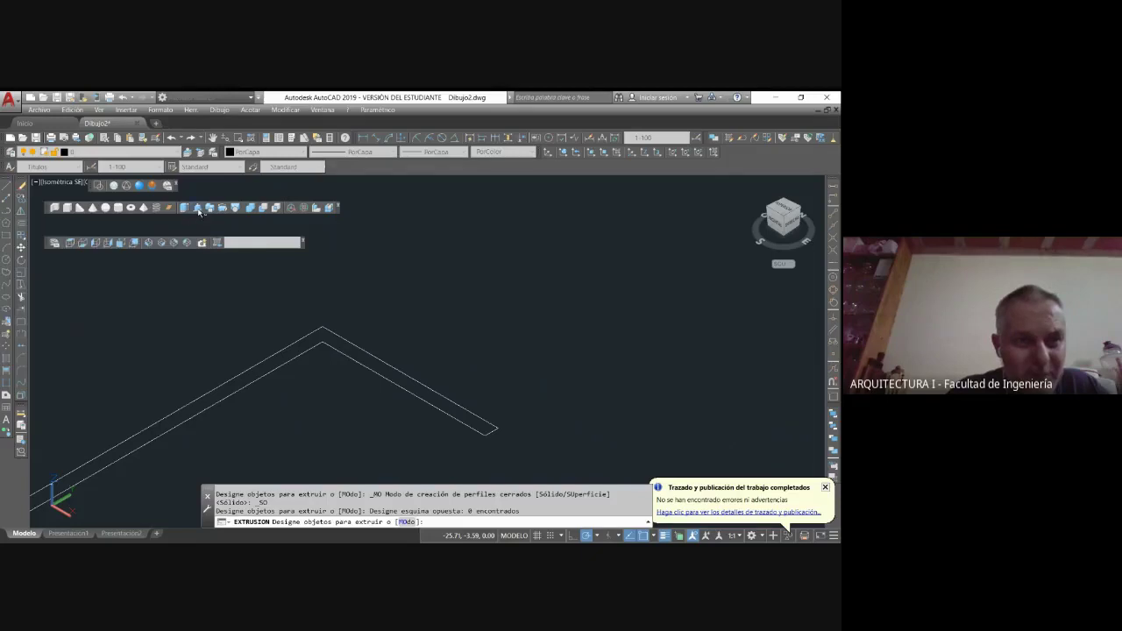
left_click(331, 343)
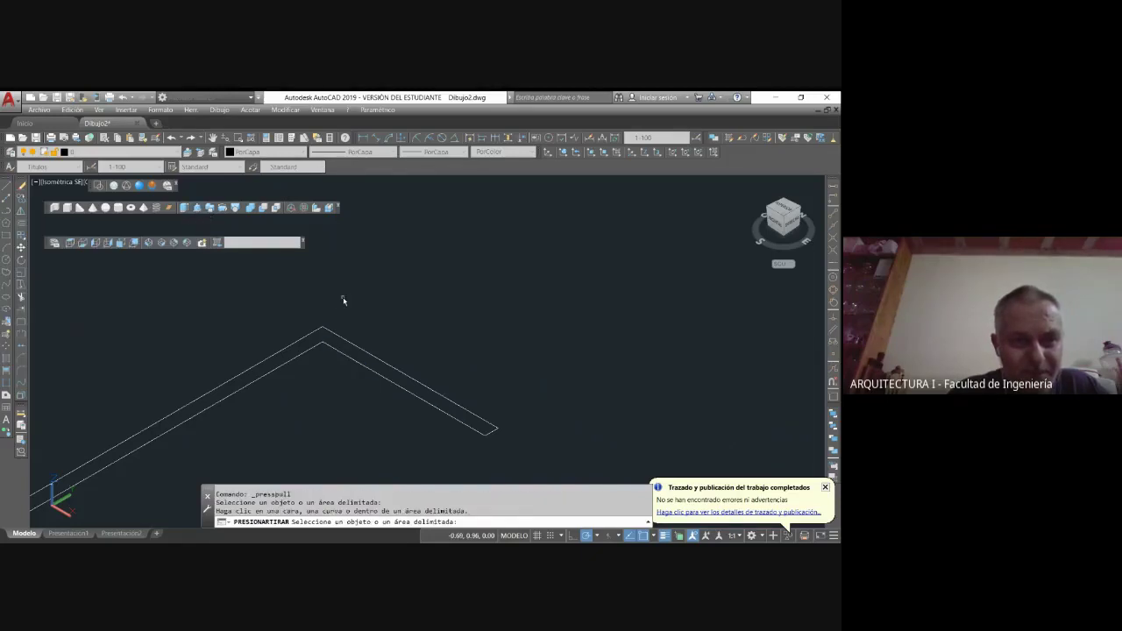
key("Escape")
scroll(343, 301, "down", 5)
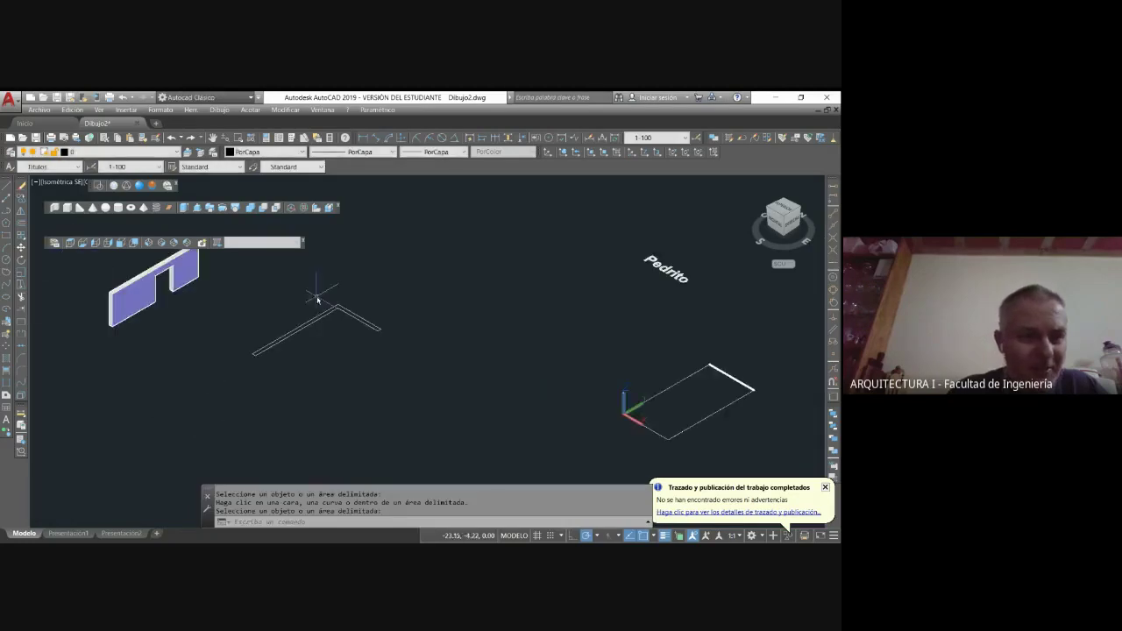
scroll(246, 313, "up", 2)
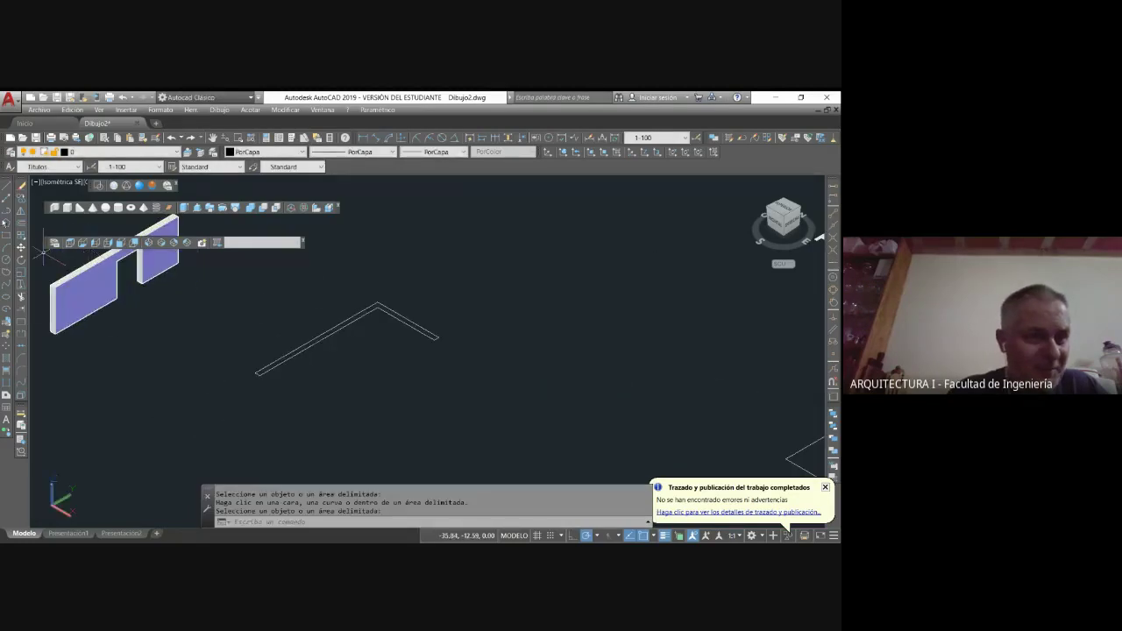
Step: Join the L outline's lines into one closed polyline with PEDIT Join
left_click(8, 212)
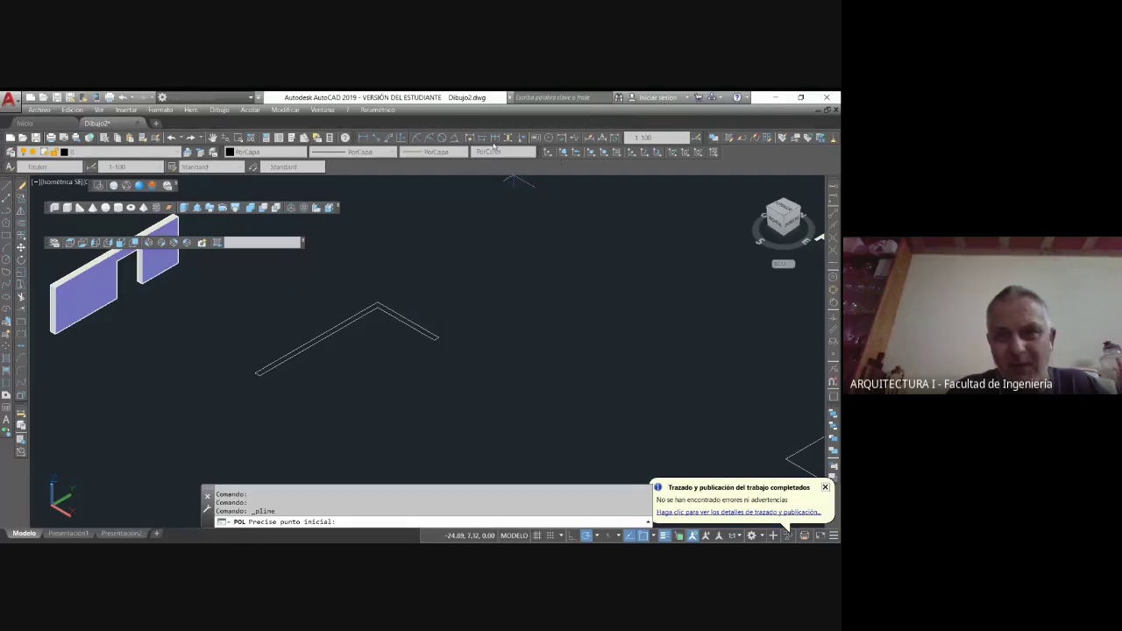
left_click(745, 138)
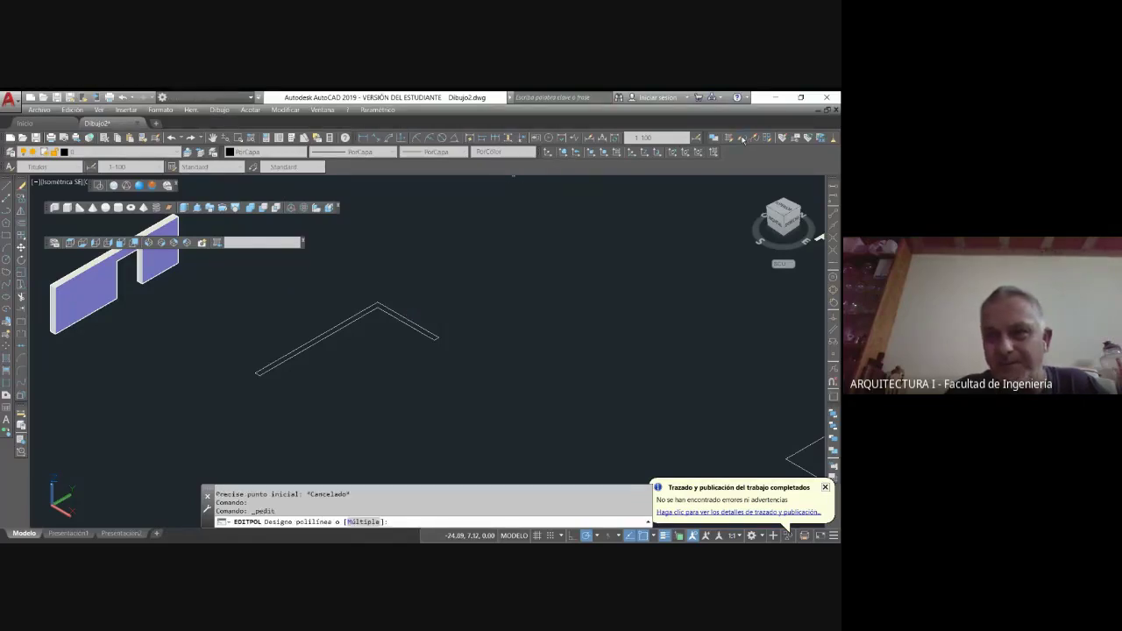
left_click(410, 323)
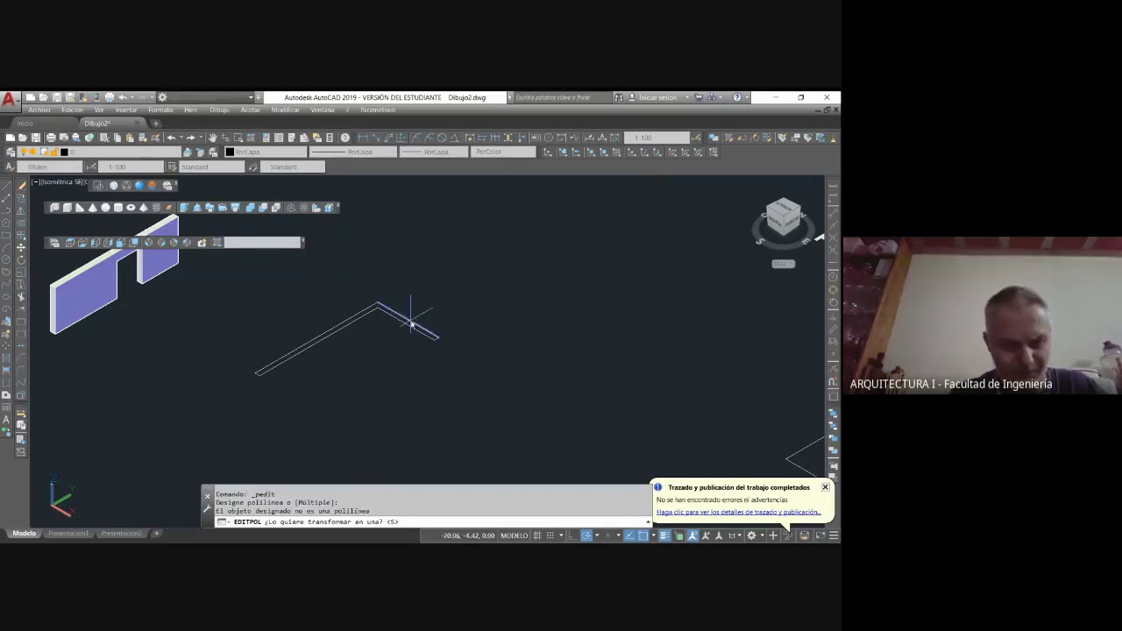
type("s")
key("Return")
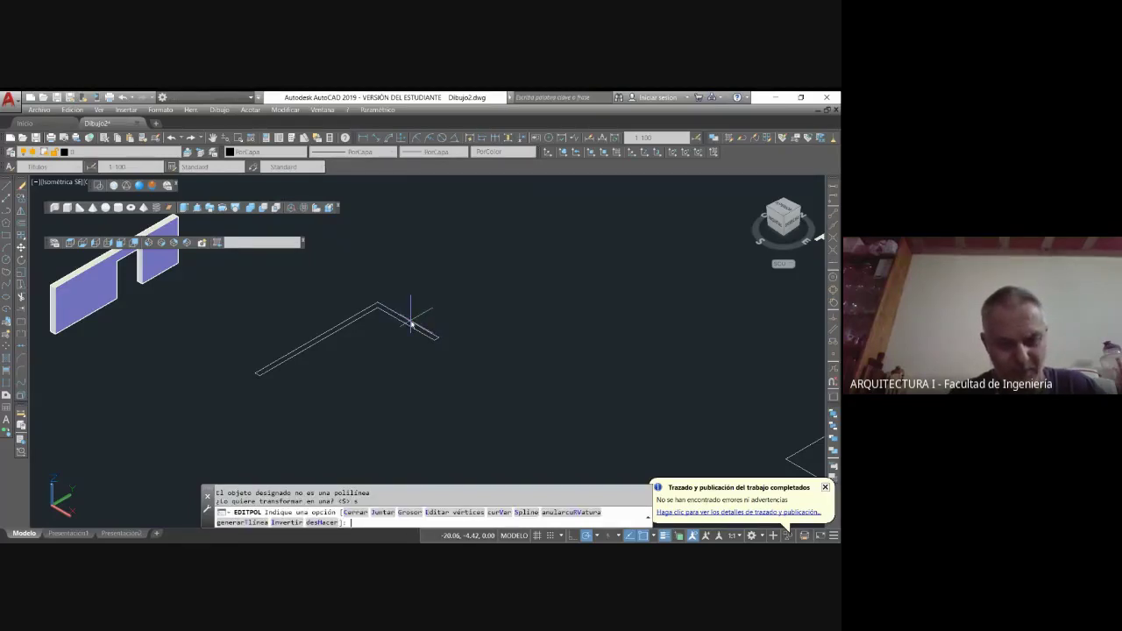
type("j")
key("Return")
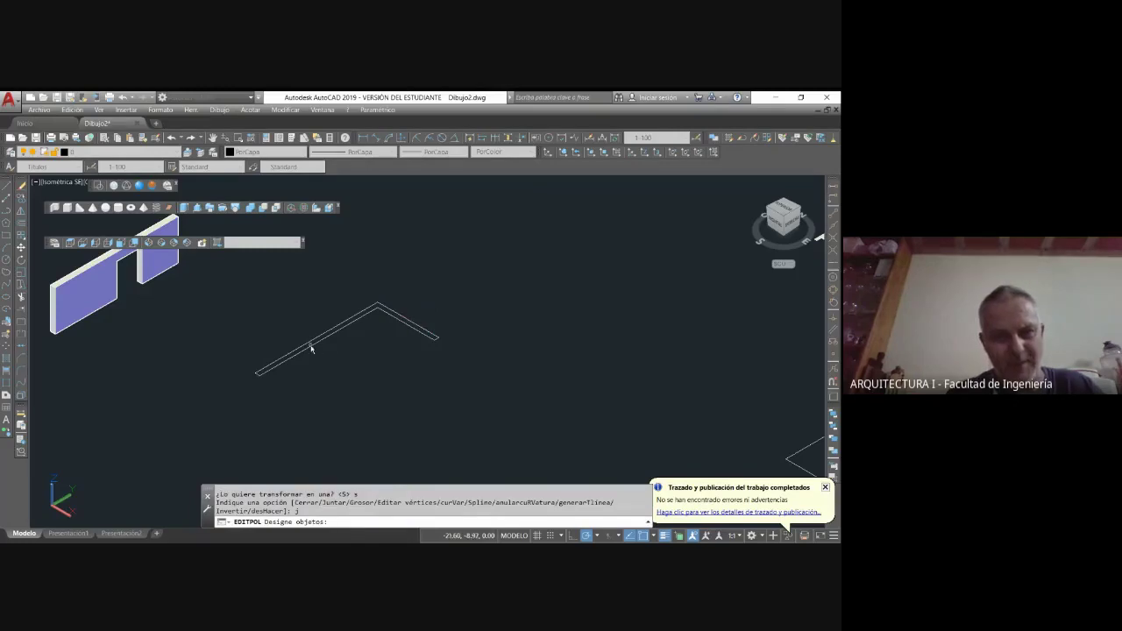
left_click(234, 270)
left_click(487, 399)
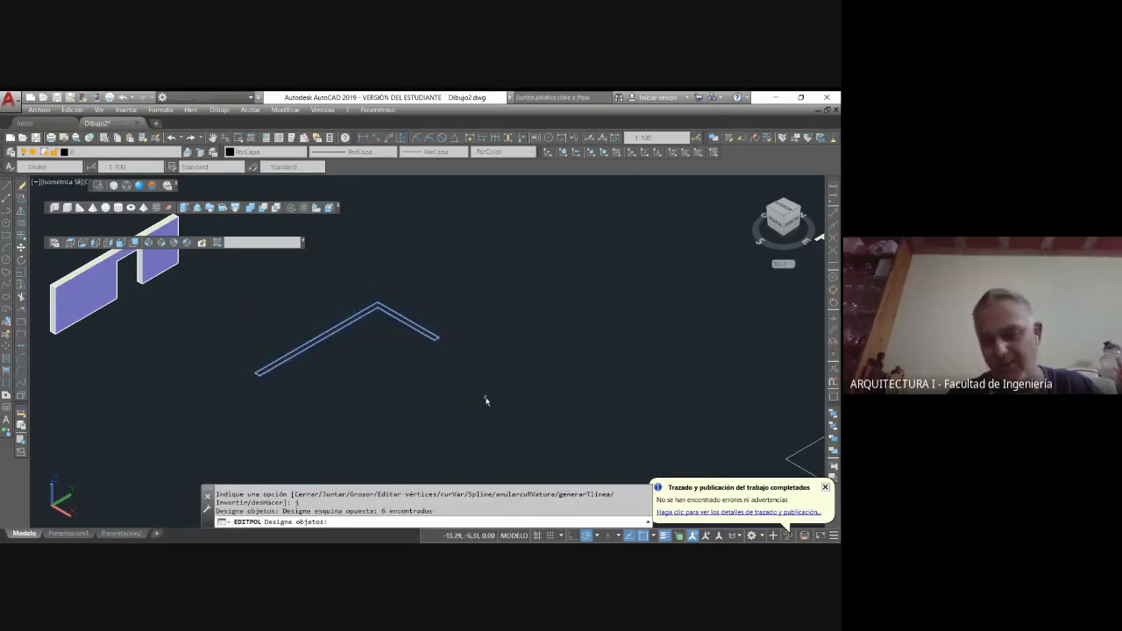
key("Return")
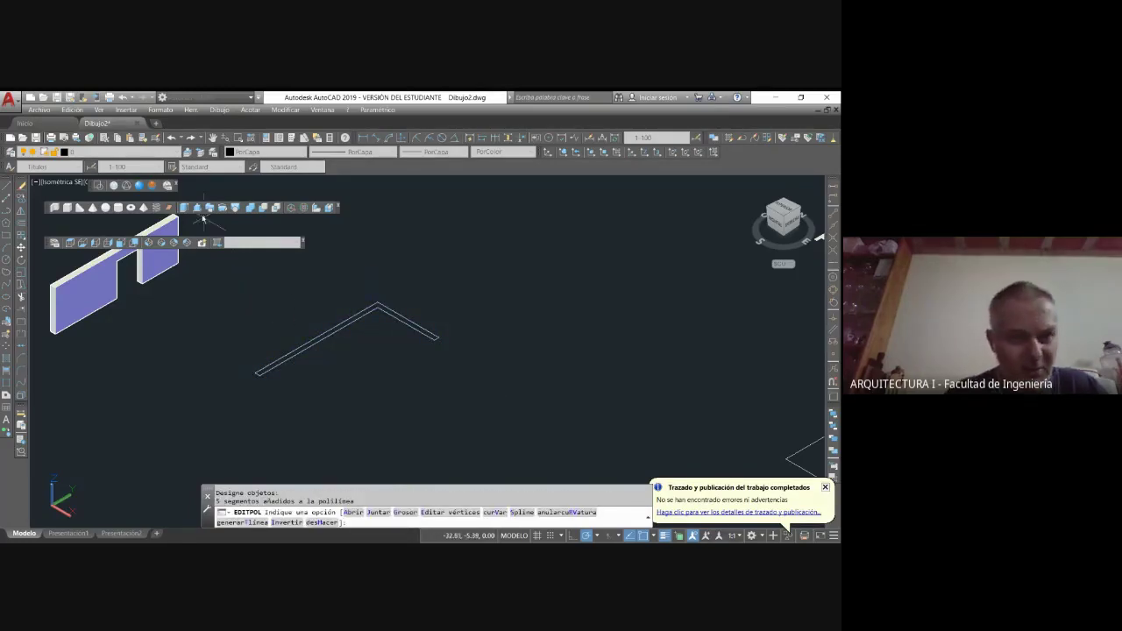
left_click(197, 209)
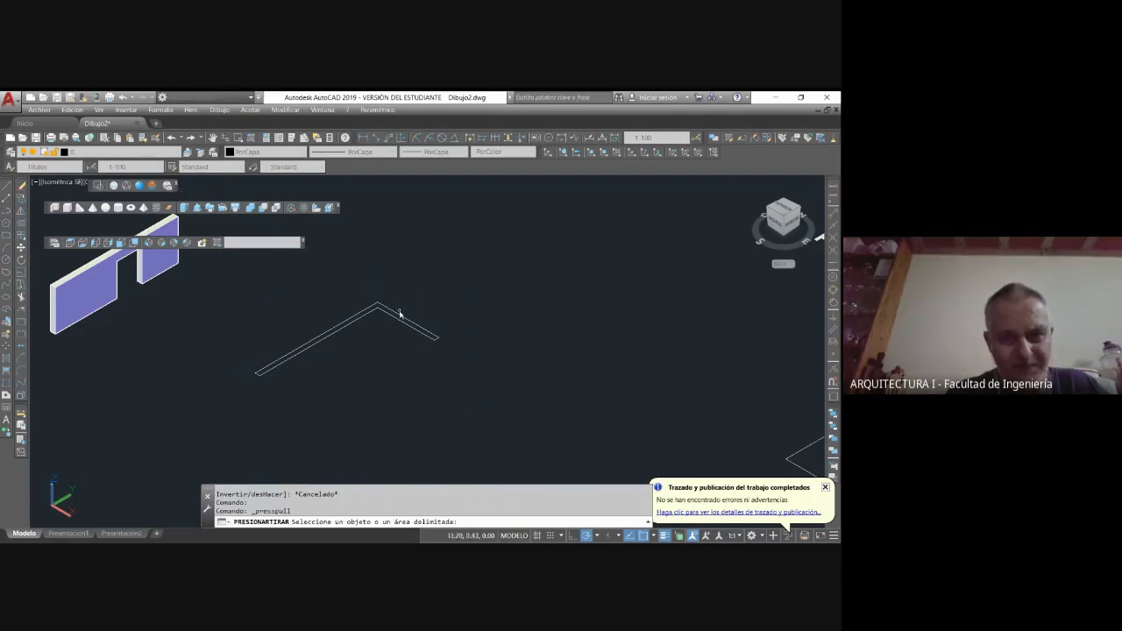
Step: Pull the L-shaped outline up 2.6 into a solid corner wall beside the door wall
scroll(399, 314, "up", 2)
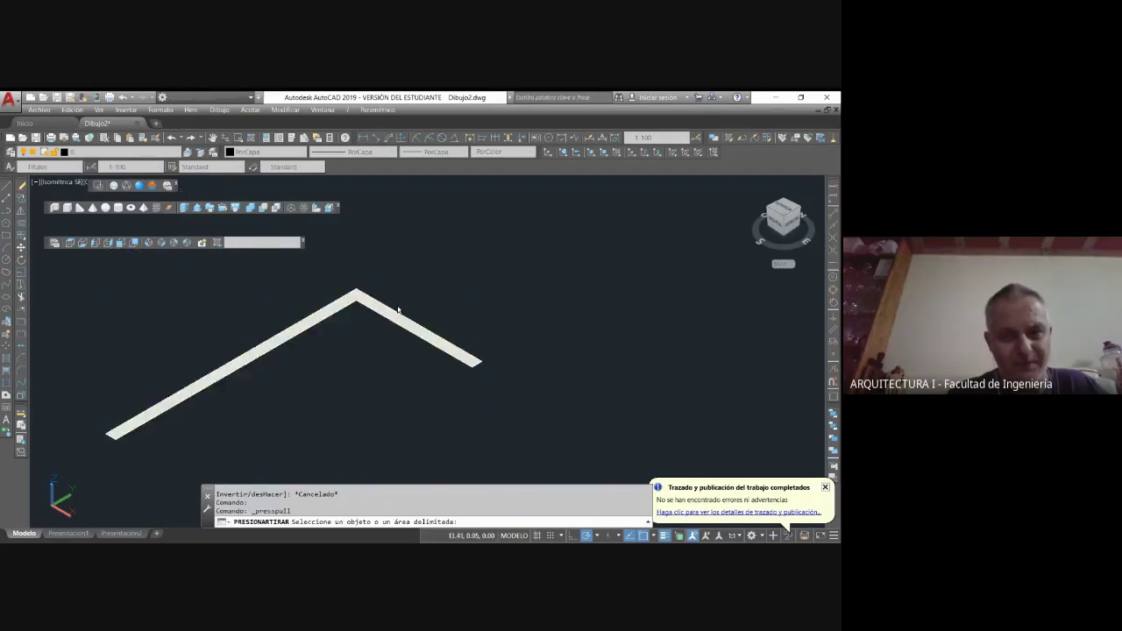
left_click(398, 310)
scroll(401, 284, "down", 2)
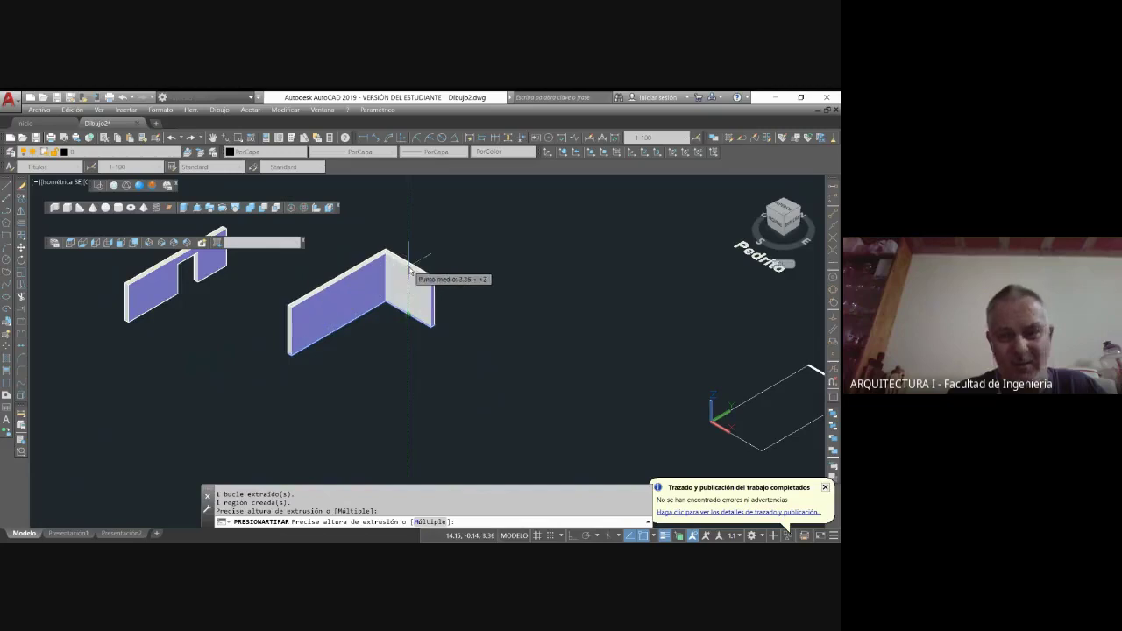
type("2.6")
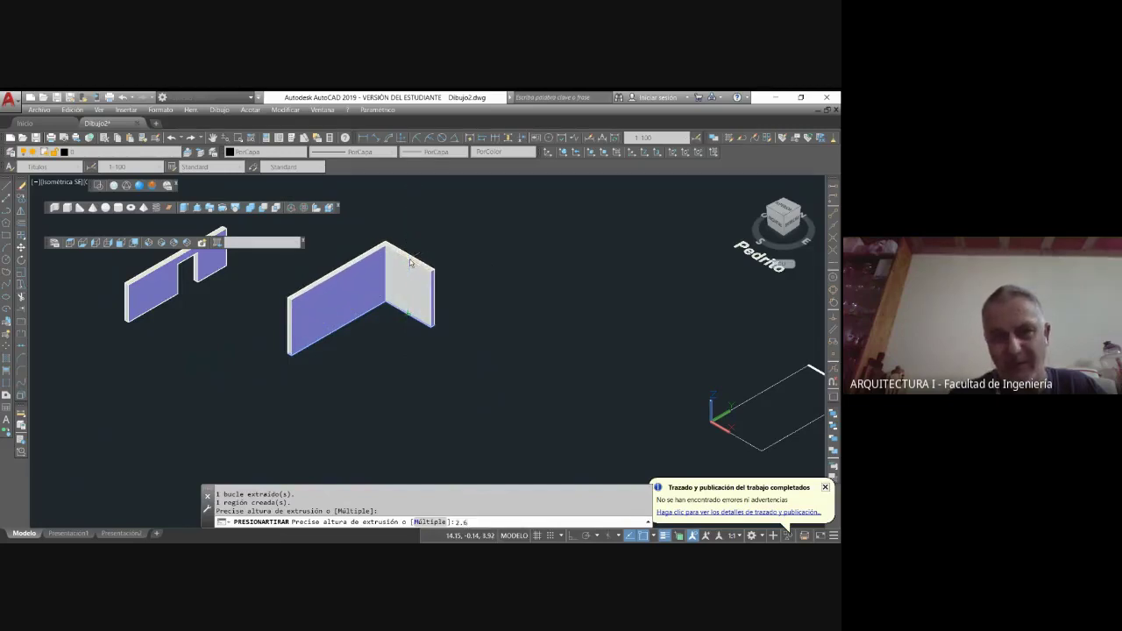
key("Return")
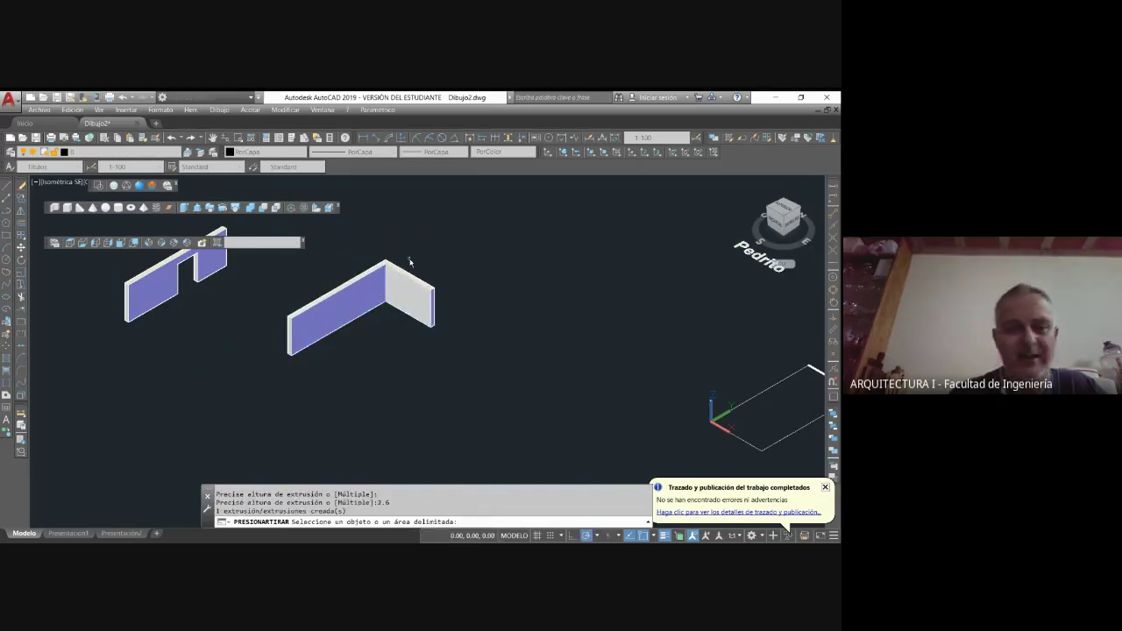
scroll(312, 281, "up", 2)
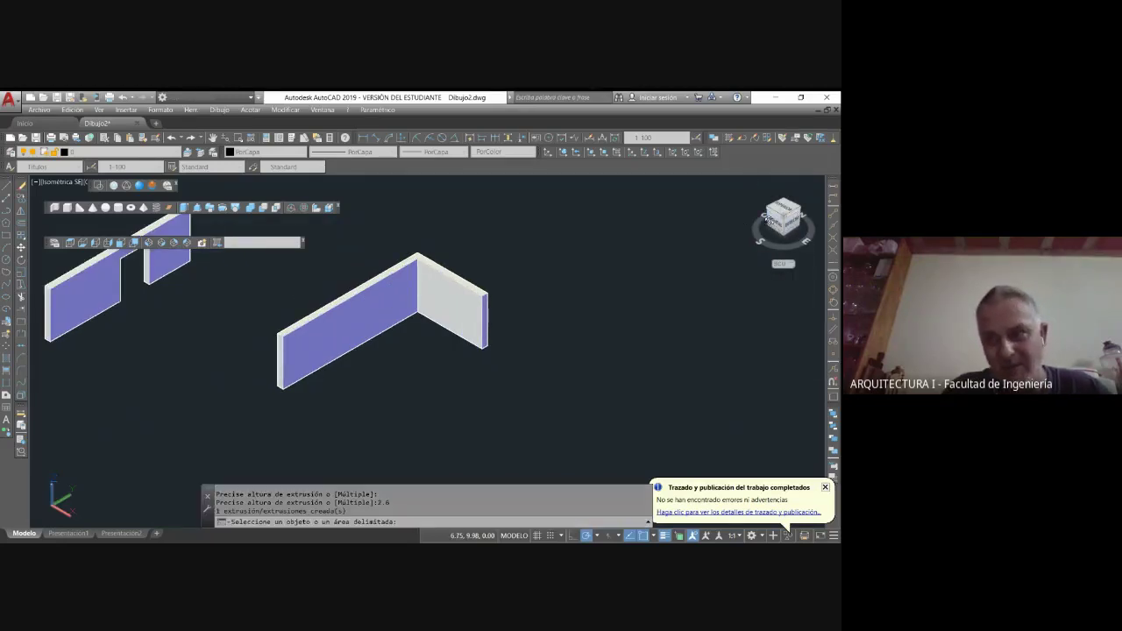
left_click_drag(770, 219, 775, 222)
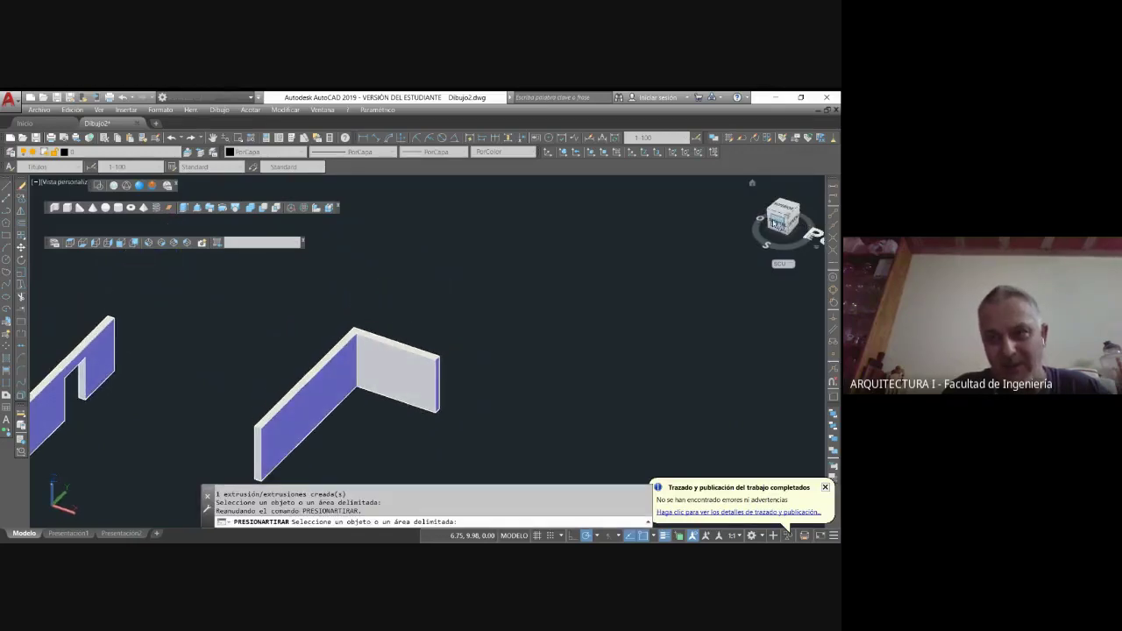
left_click(775, 218)
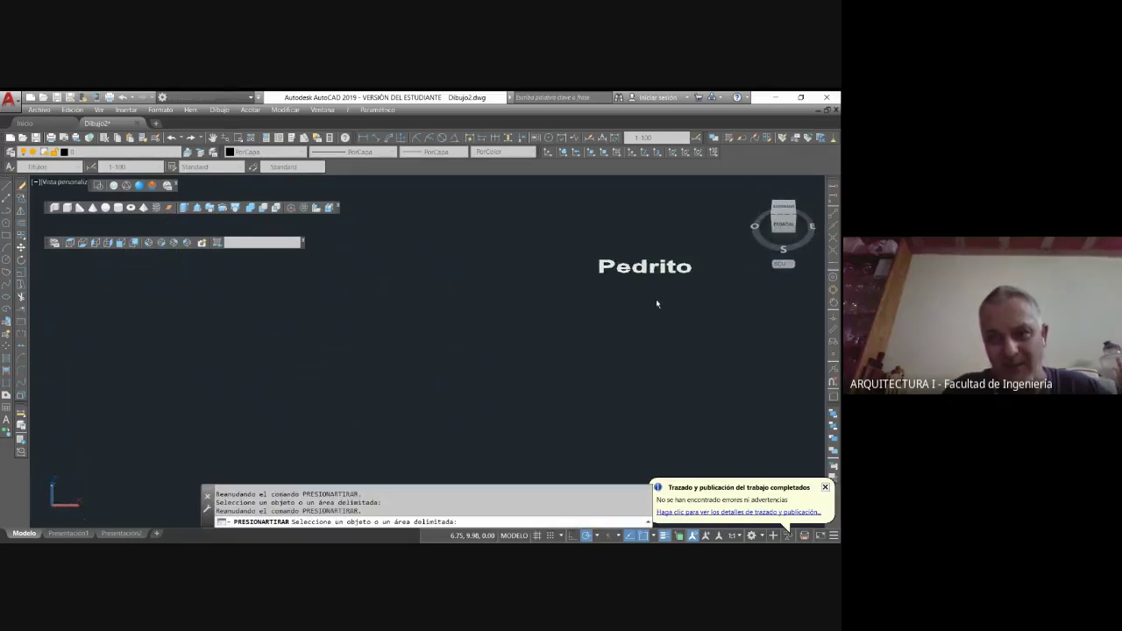
middle_click_drag(657, 305, 544, 342, "shift")
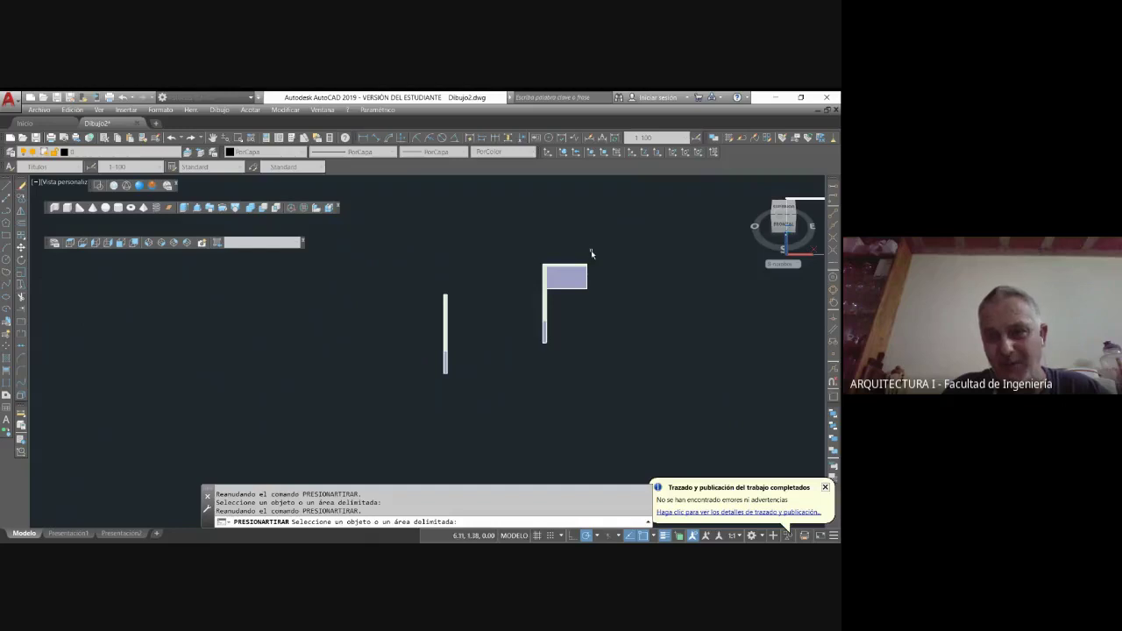
scroll(591, 250, "up", 5)
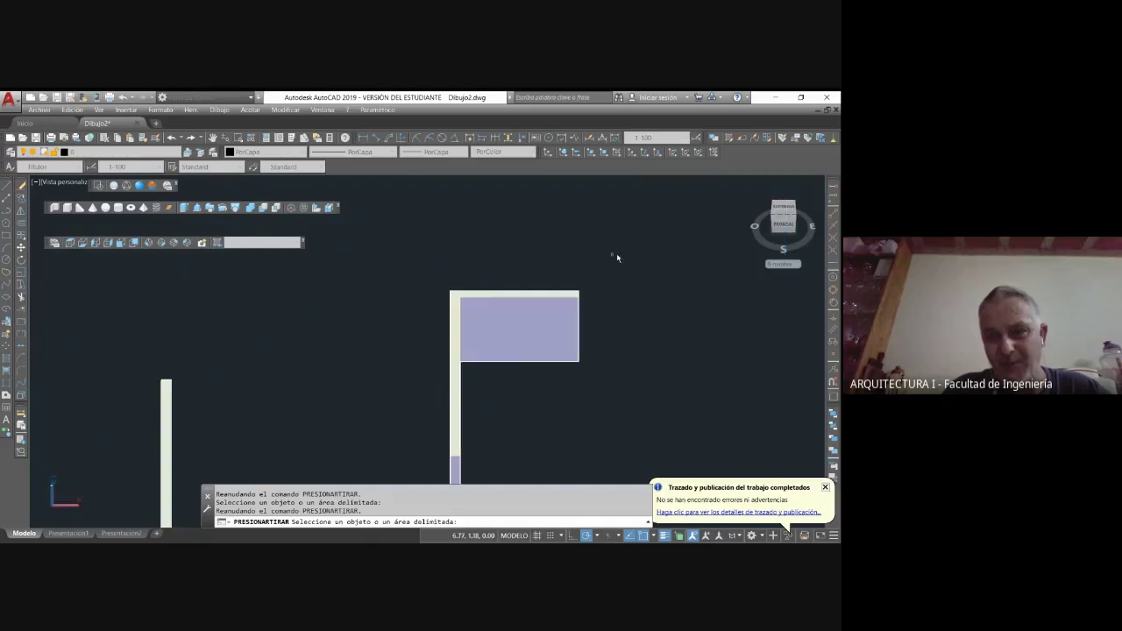
left_click(775, 224)
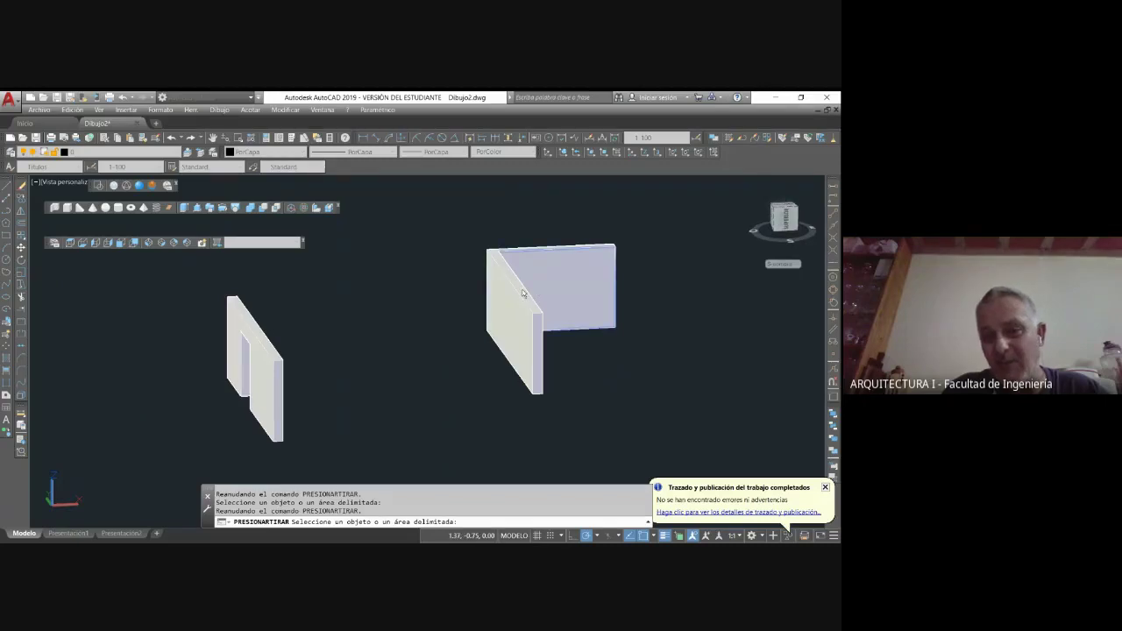
scroll(517, 297, "down", 7)
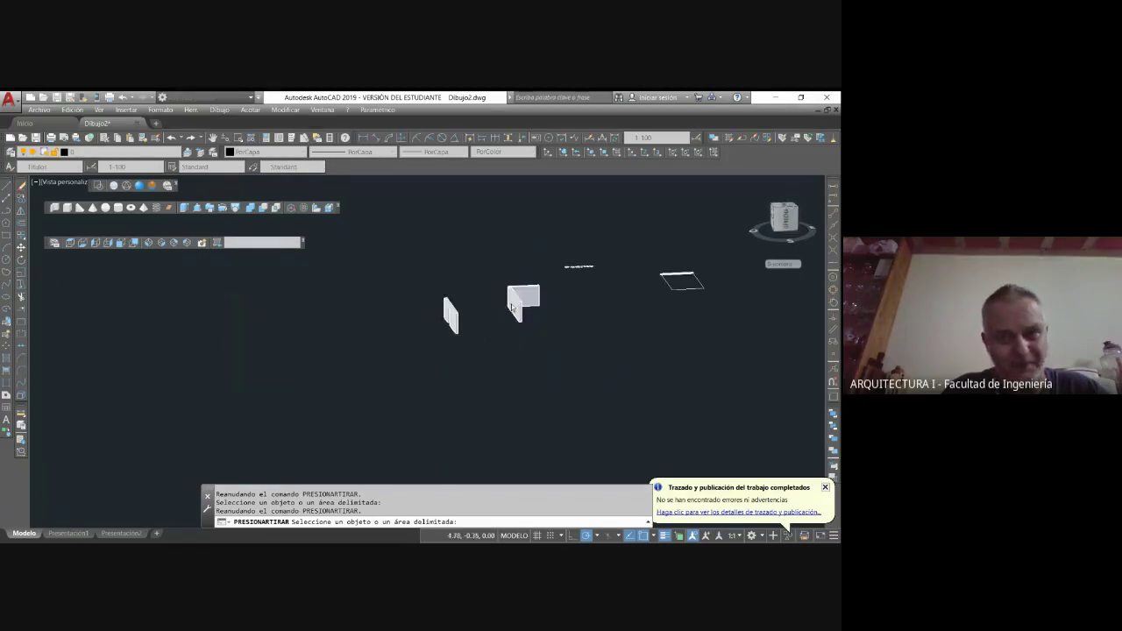
scroll(511, 303, "up", 3)
scroll(530, 293, "up", 3)
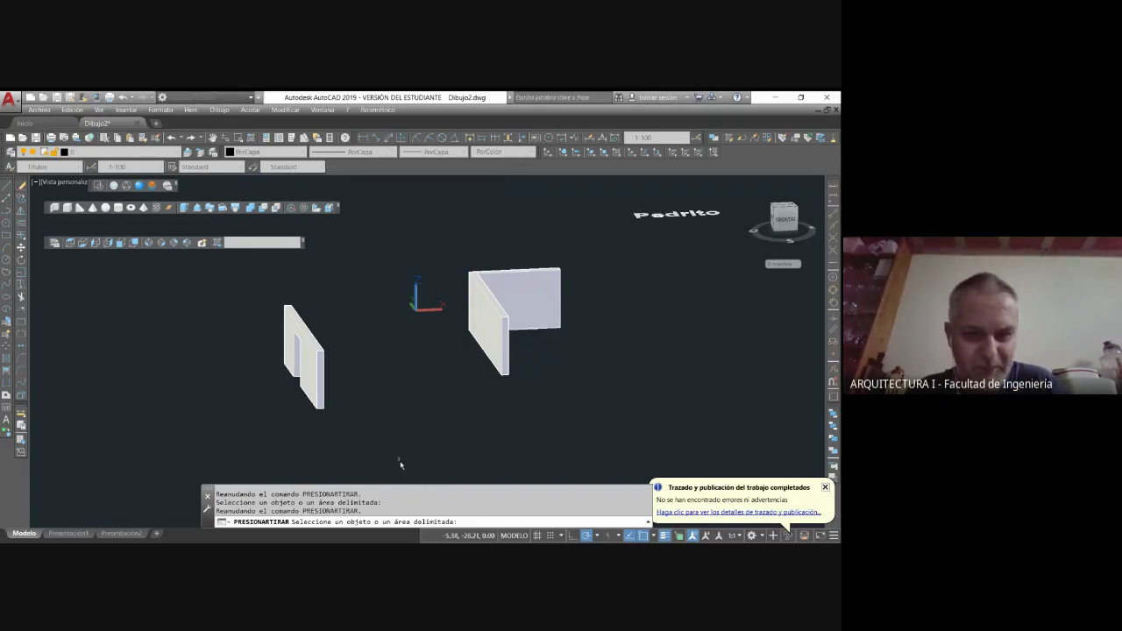
middle_click_drag(404, 333, 412, 368, "shift")
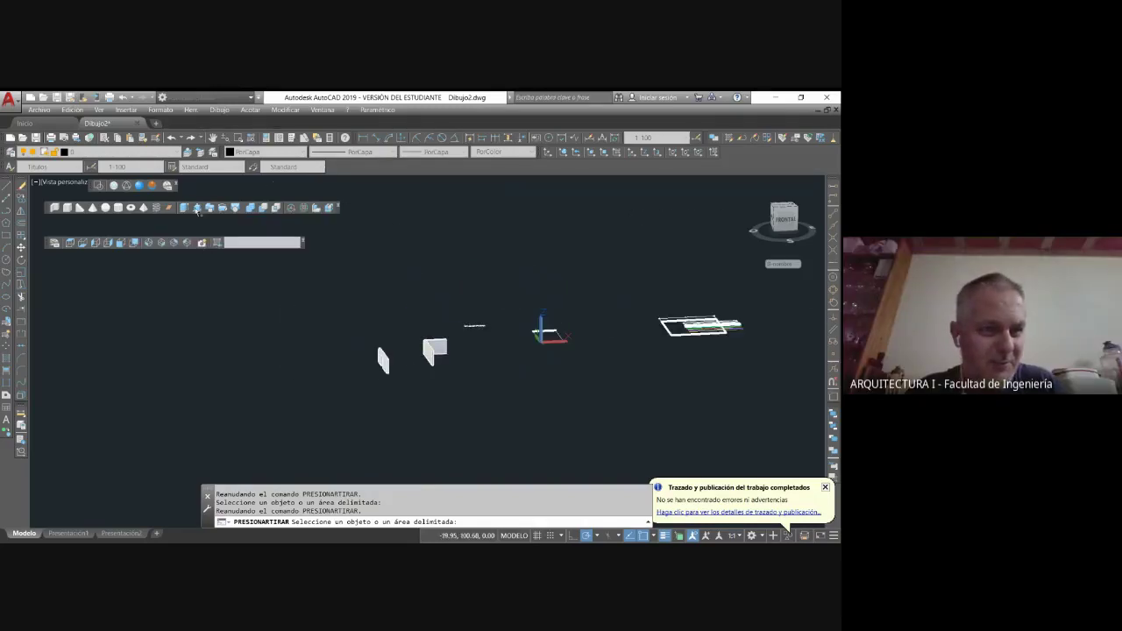
Step: Switch to the top plan view, zoom in, and open the Dimension Style Manager
left_click(71, 244)
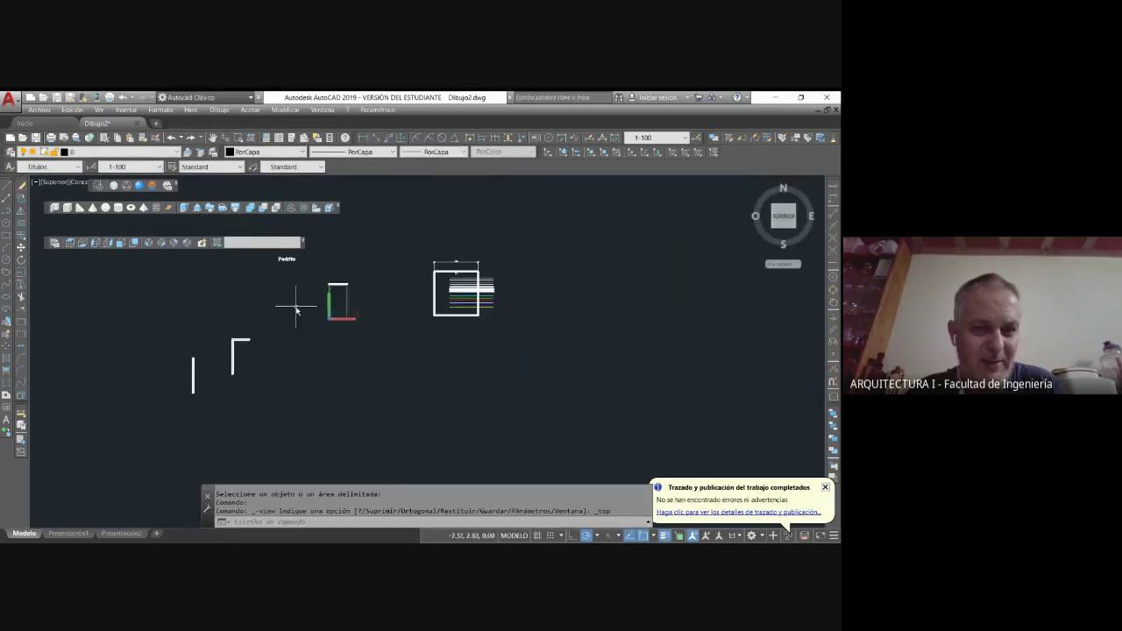
scroll(311, 299, "up", 2)
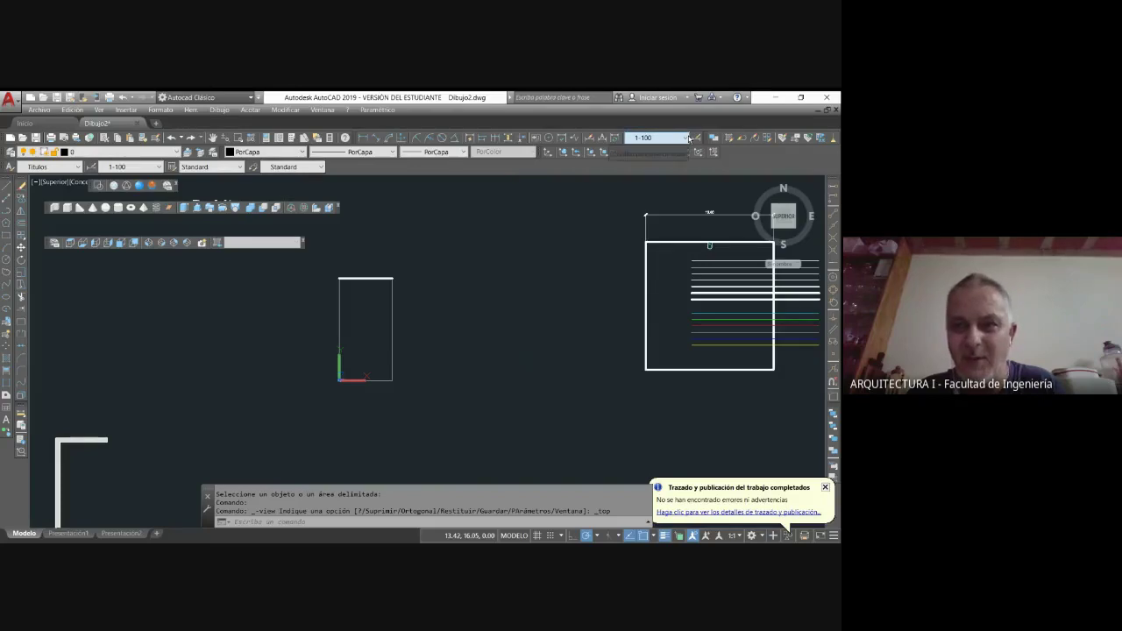
left_click(689, 137)
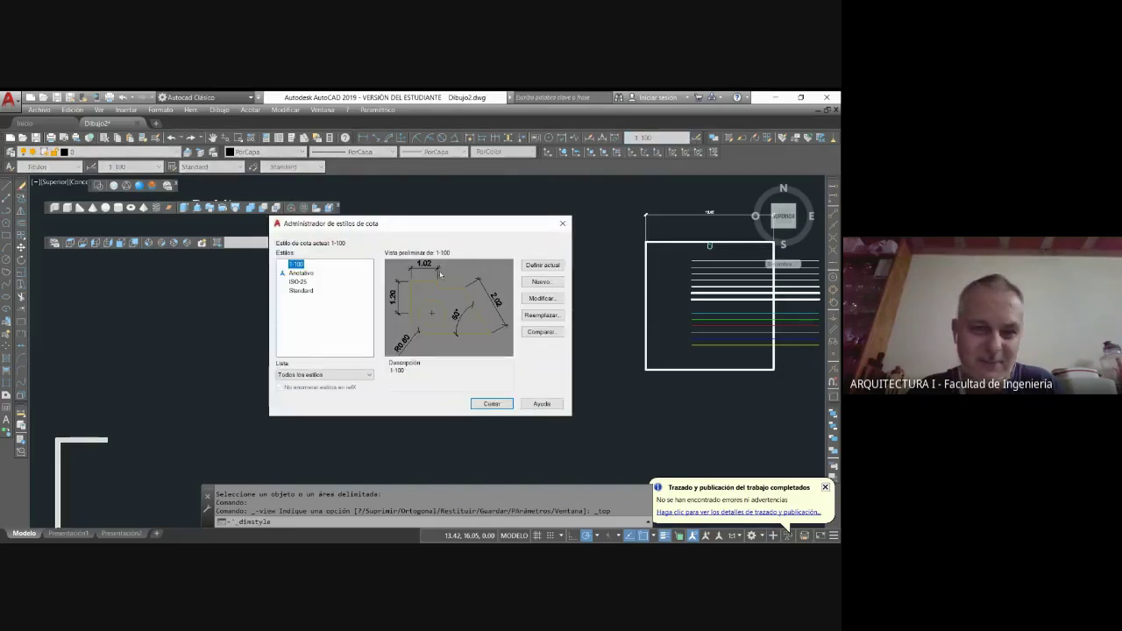
Step: Try to rename and delete the 1-100 style, dismiss the warning, and close the manager
left_click(296, 264)
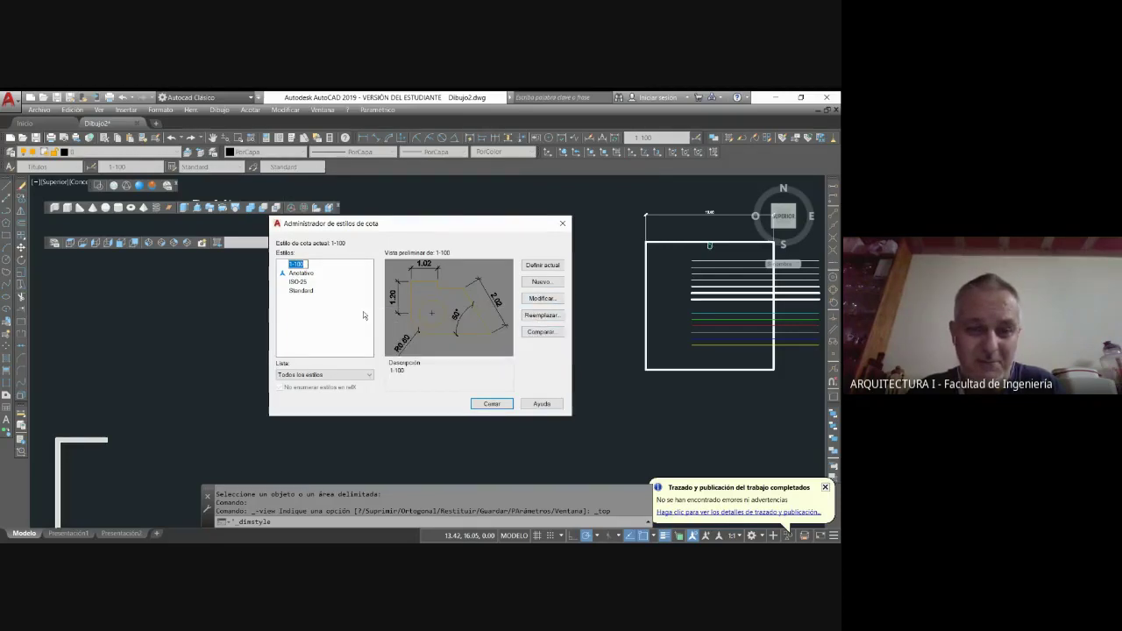
right_click(293, 266)
key("Escape")
right_click(297, 265)
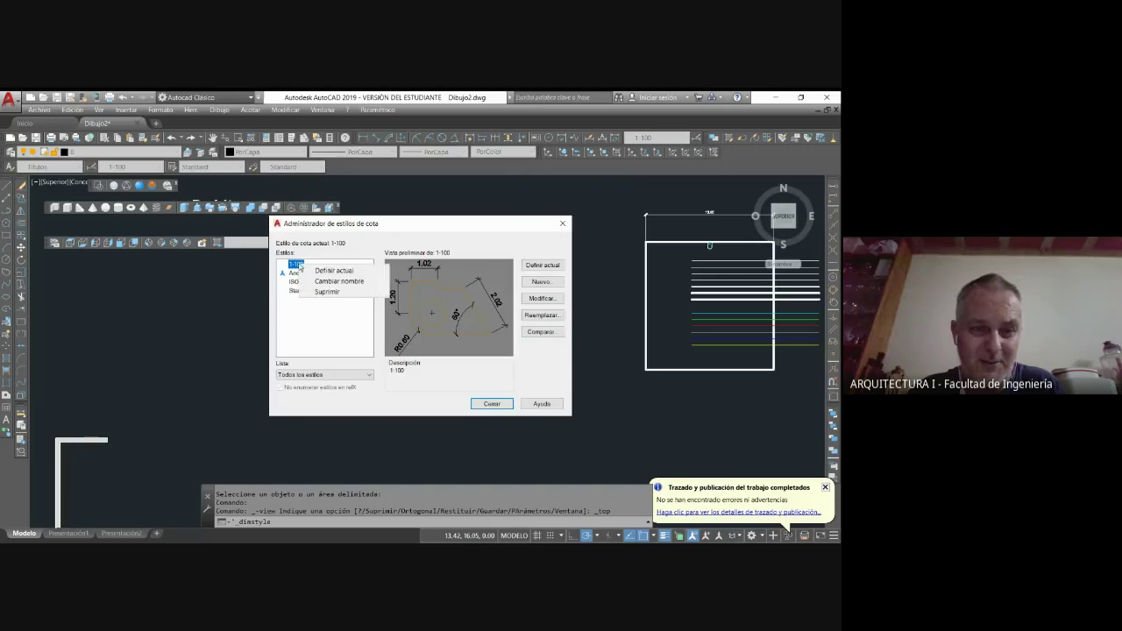
left_click(333, 282)
left_click(480, 342)
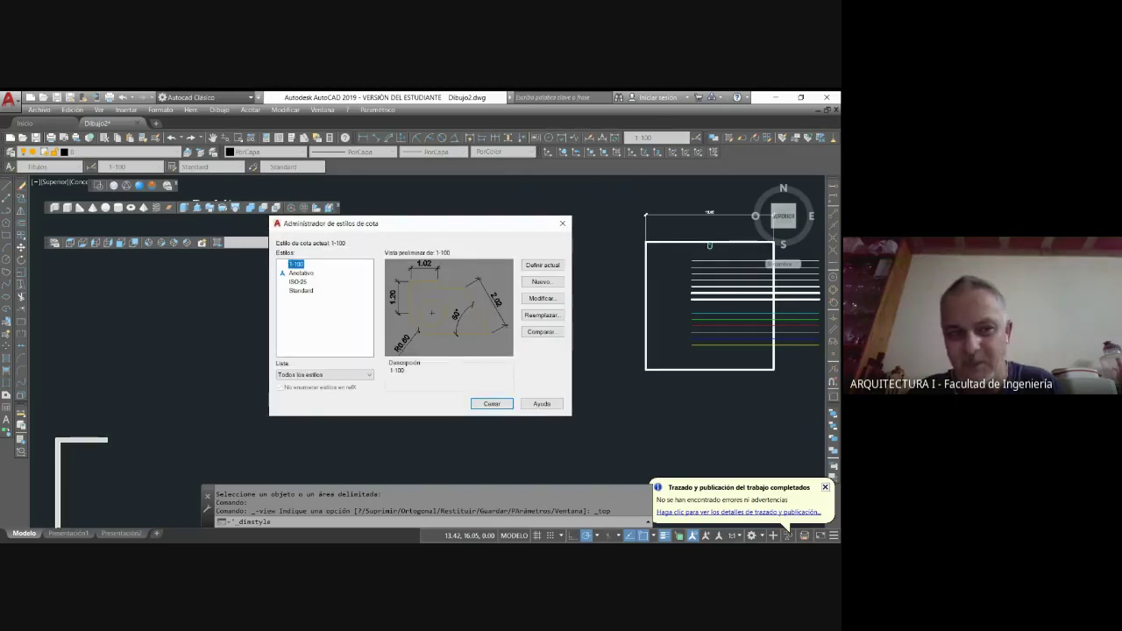
right_click(296, 265)
key("Escape")
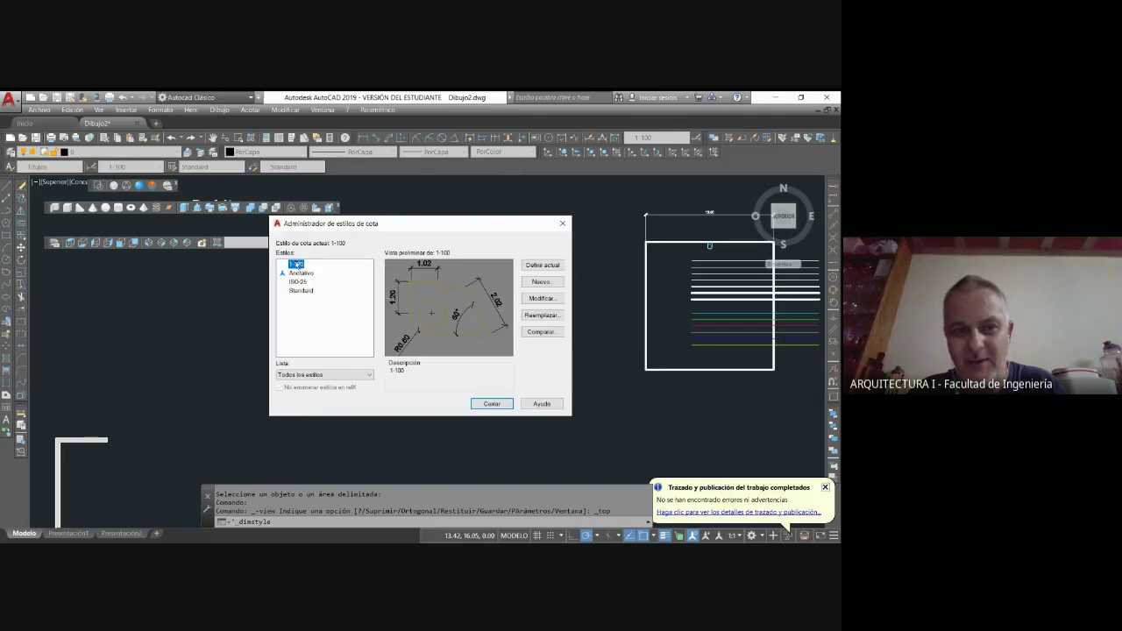
left_click(492, 403)
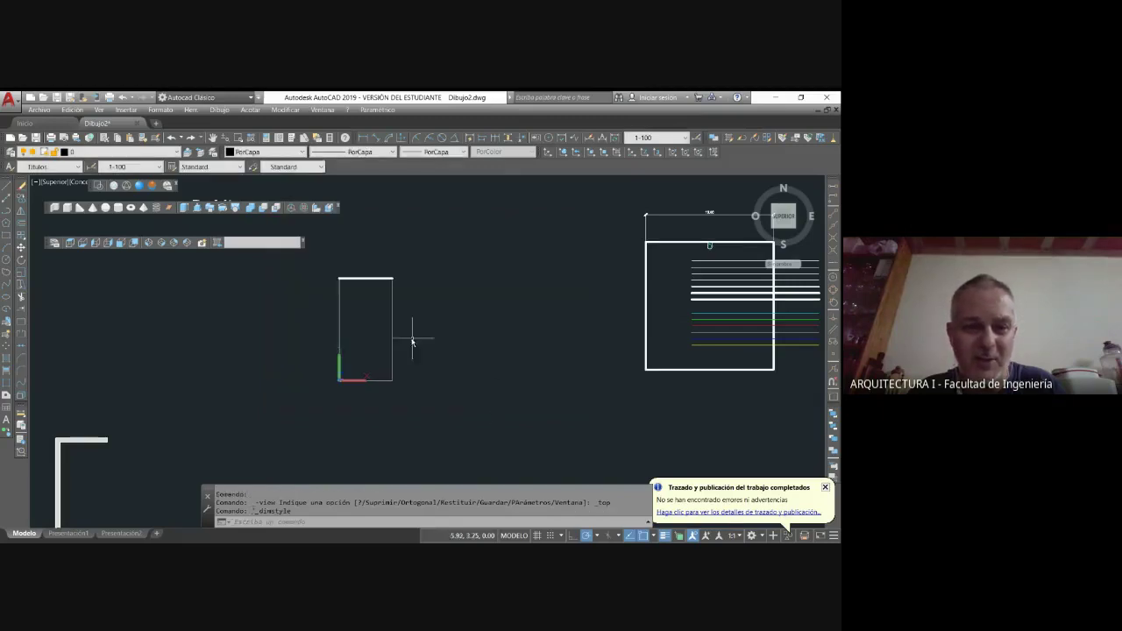
Step: Select the dimension above the rectangle and again fail to delete the 1-100 style
scroll(412, 341, "down", 2)
scroll(494, 319, "down", 4)
scroll(491, 316, "up", 4)
left_click(488, 324)
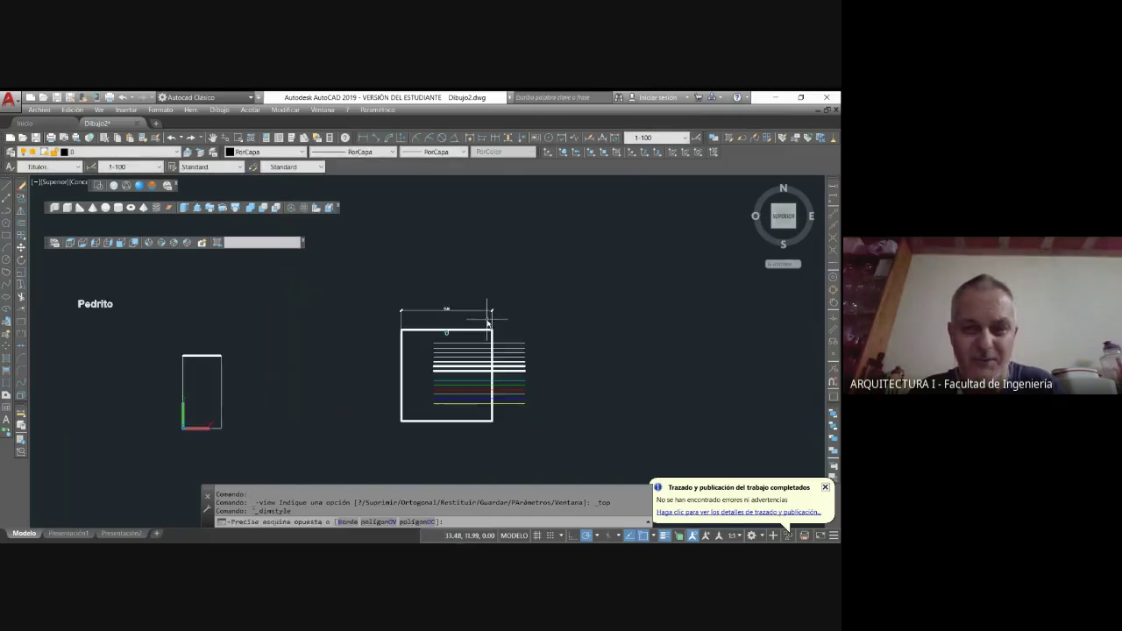
left_click(442, 302)
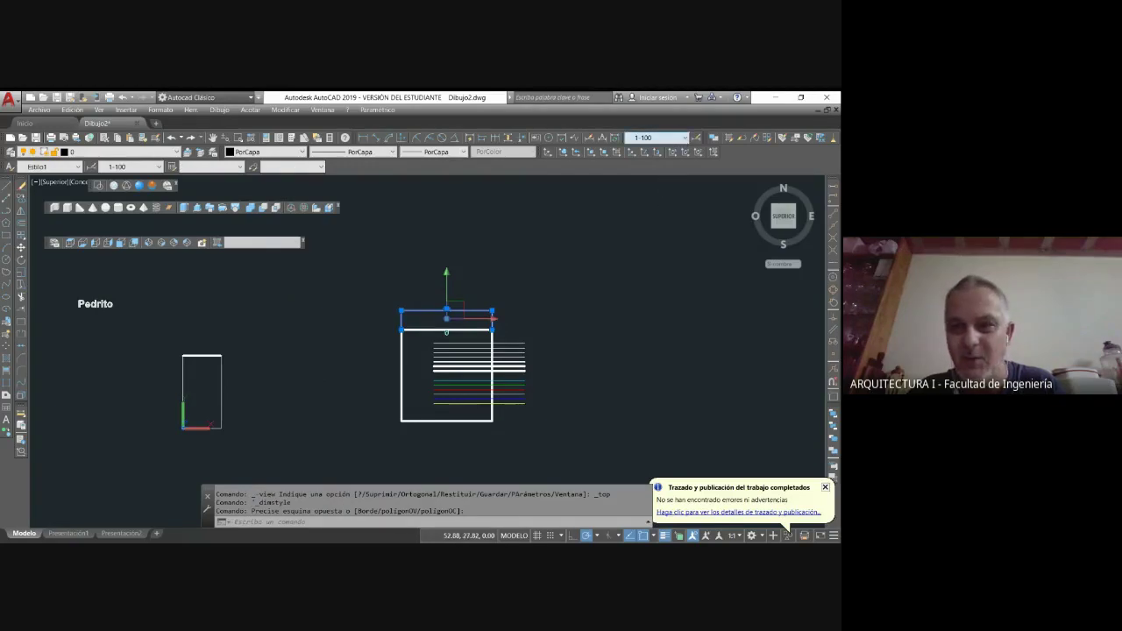
left_click(696, 137)
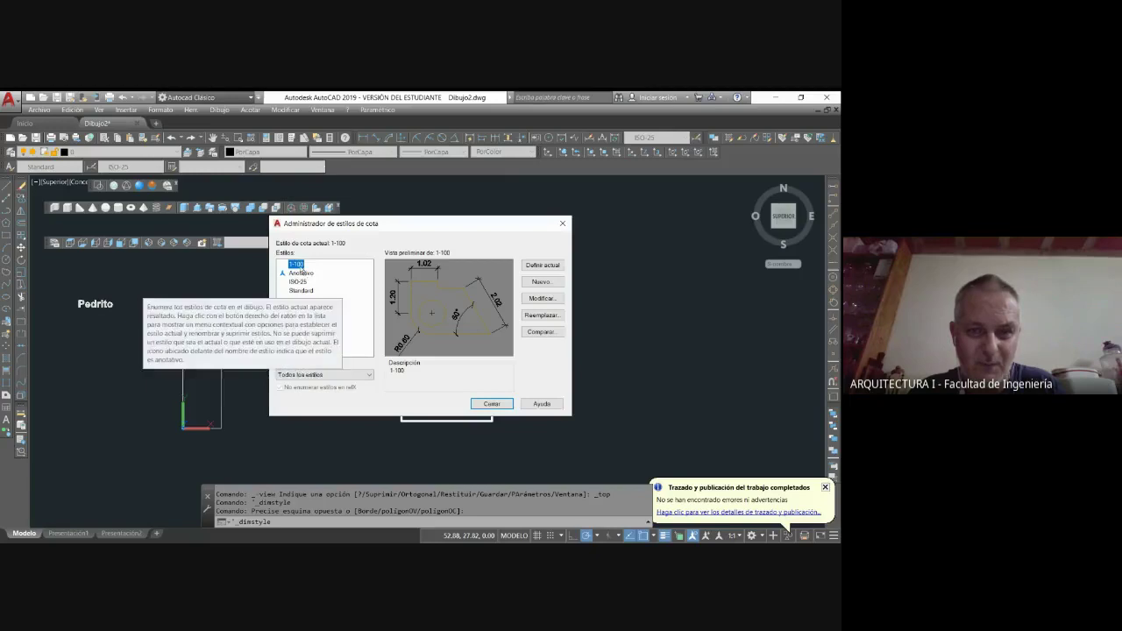
right_click(308, 266)
left_click(320, 293)
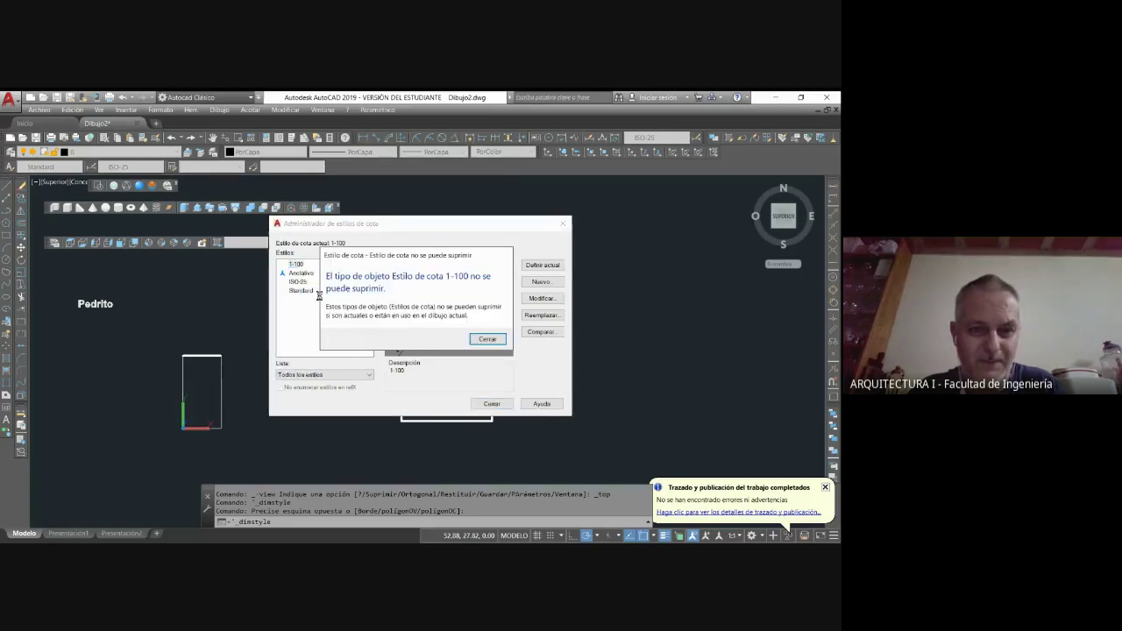
left_click(493, 340)
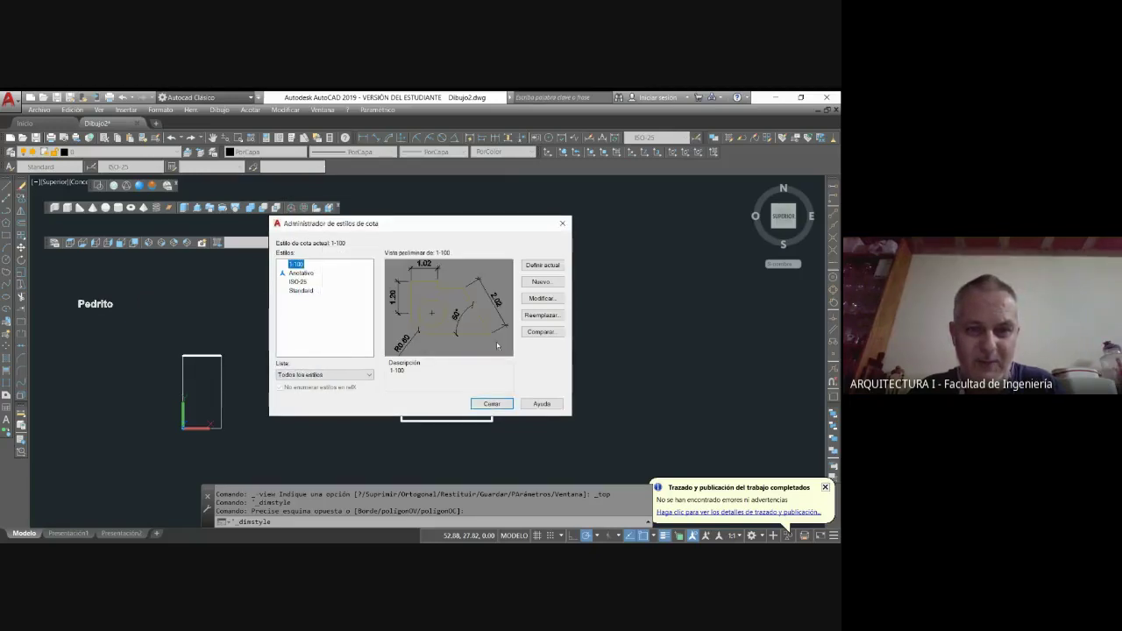
left_click(494, 404)
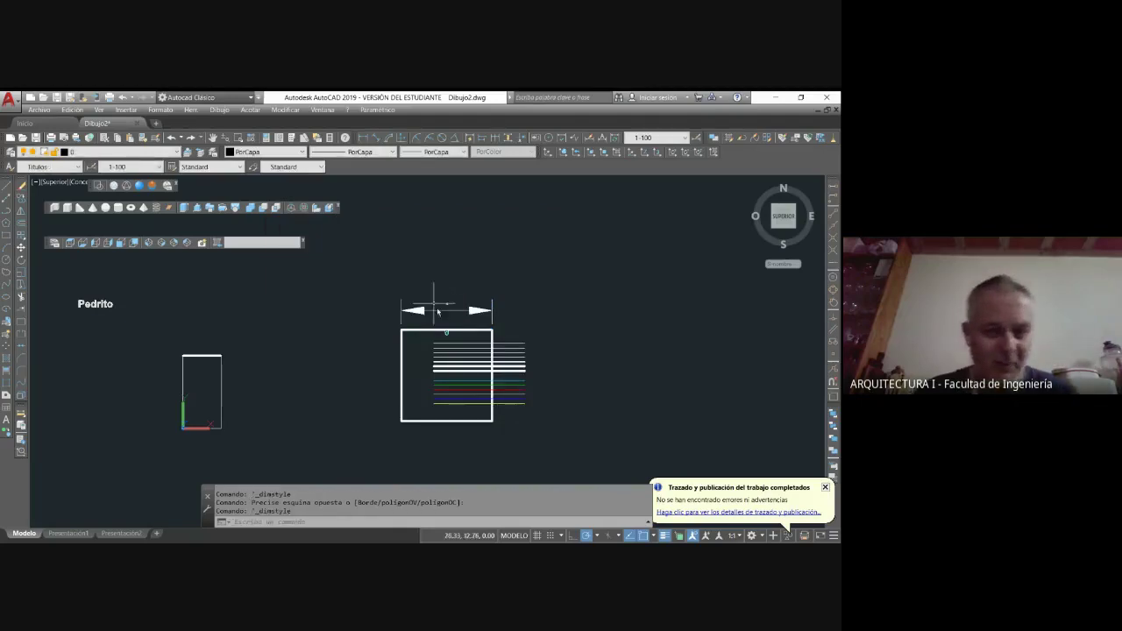
Step: Reopen the Dimension Style Manager with the dimension deselected
scroll(437, 288, "up", 3)
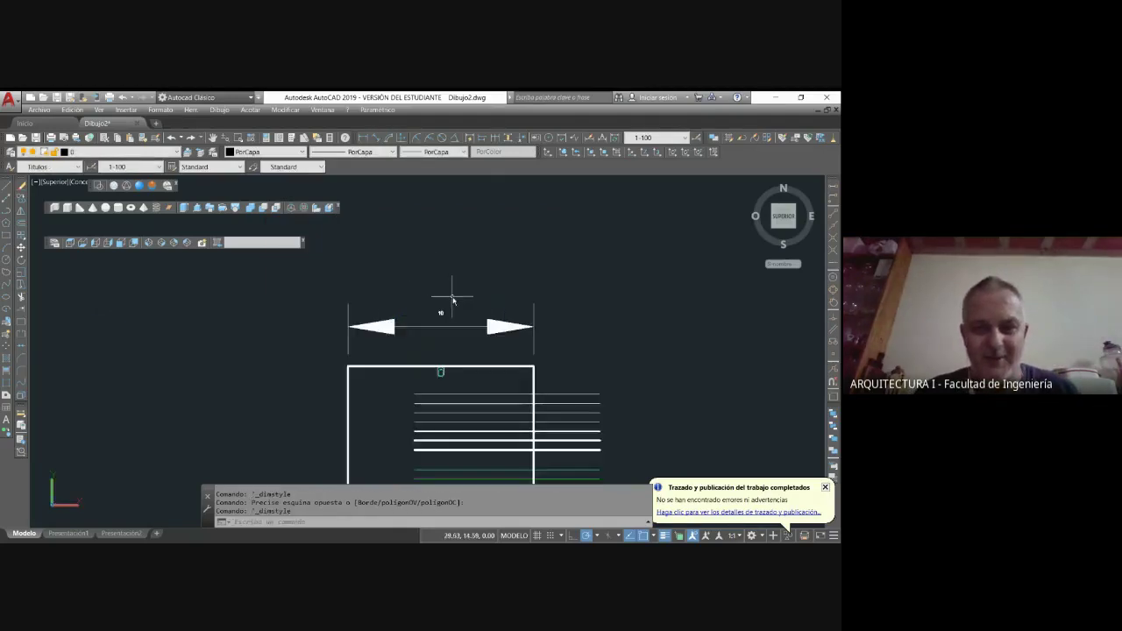
scroll(450, 298, "up", 2)
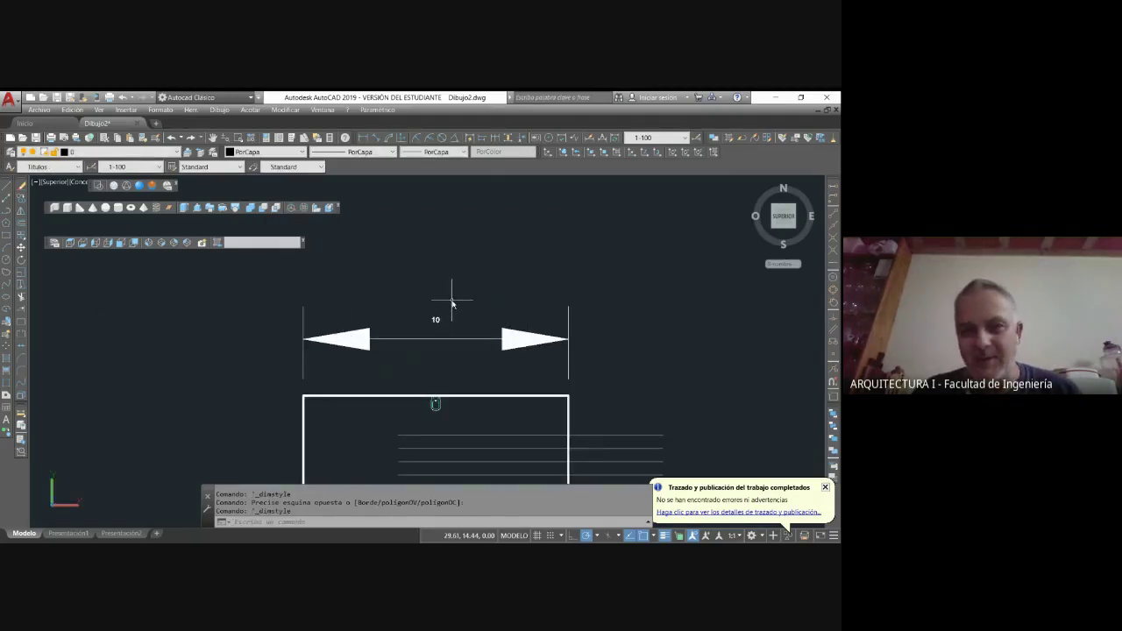
left_click(481, 345)
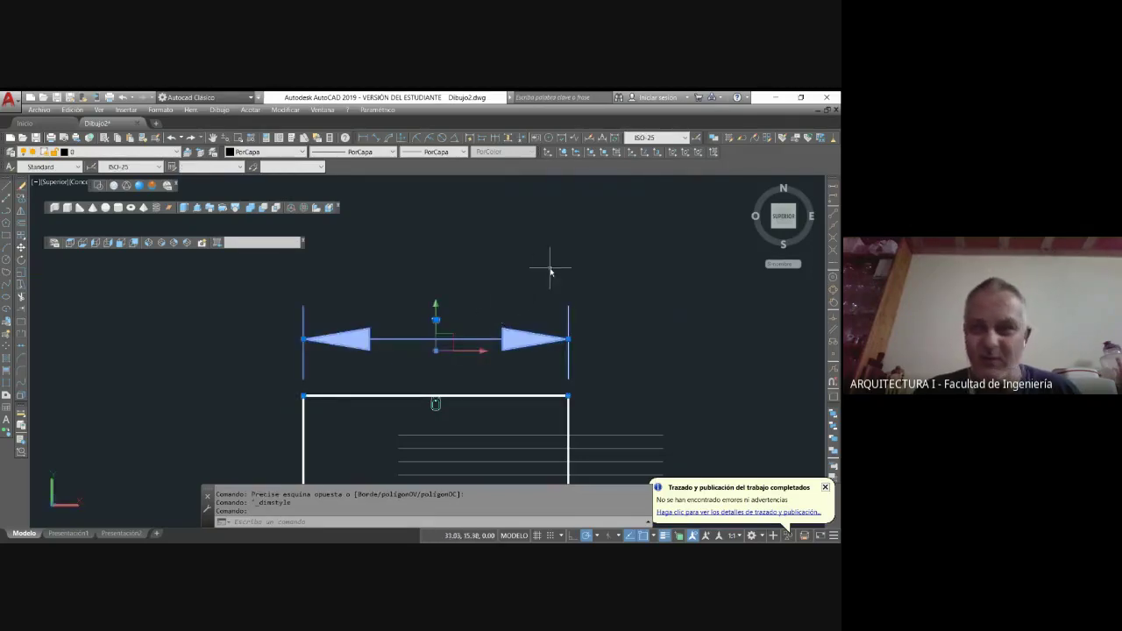
left_click(660, 138)
key("Escape")
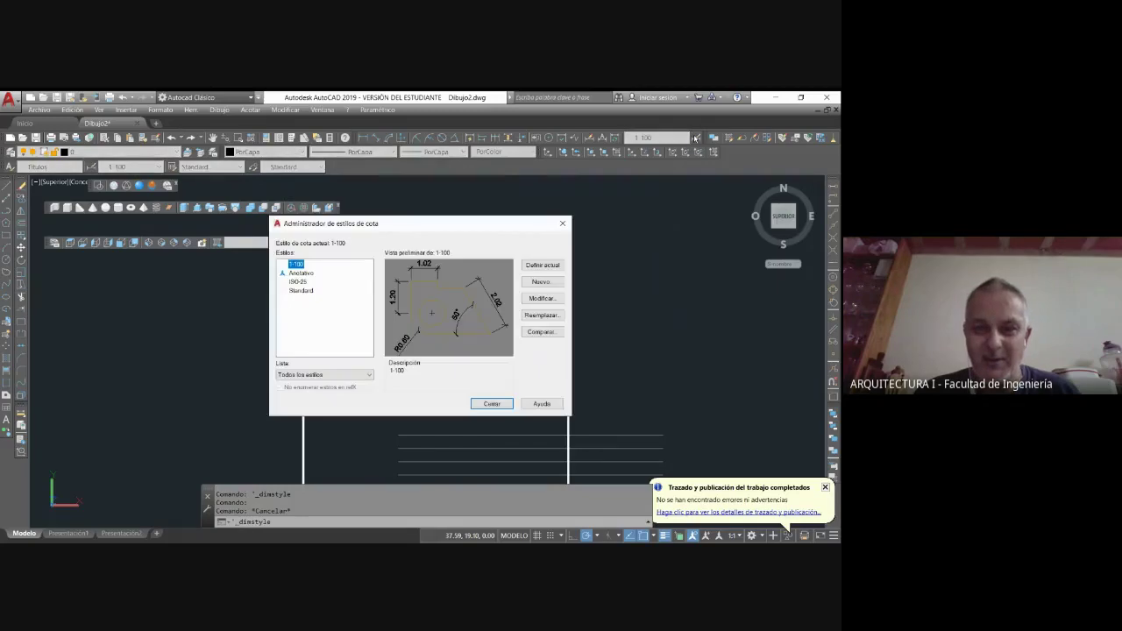
Step: Select the ISO-25 style and open it in the Modify Dimension Style dialog
left_click(302, 284)
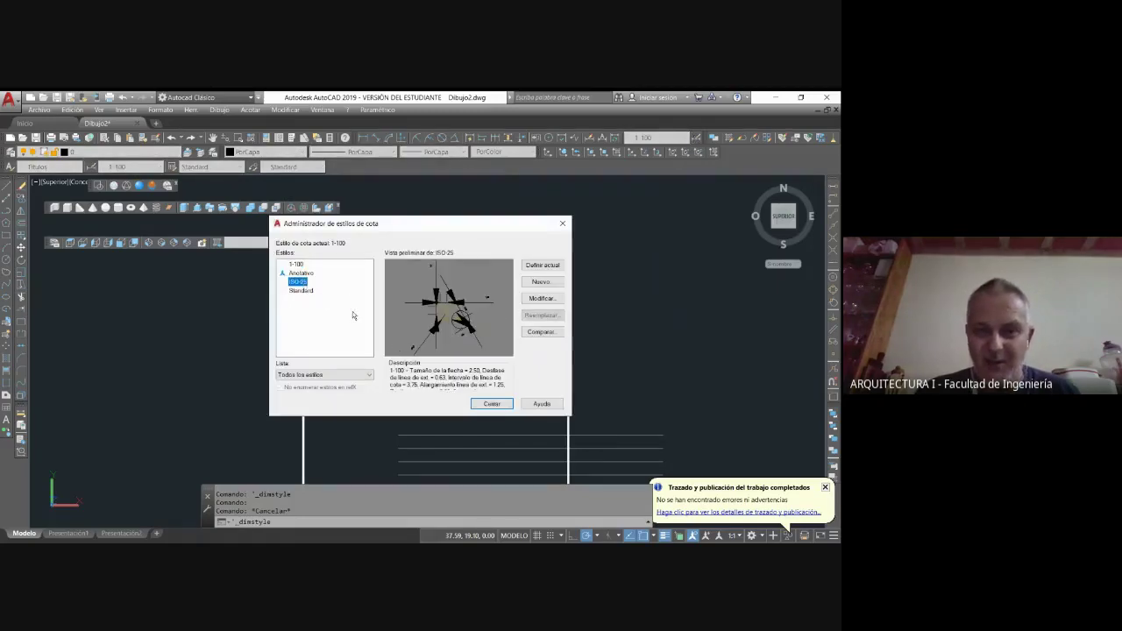
left_click(539, 299)
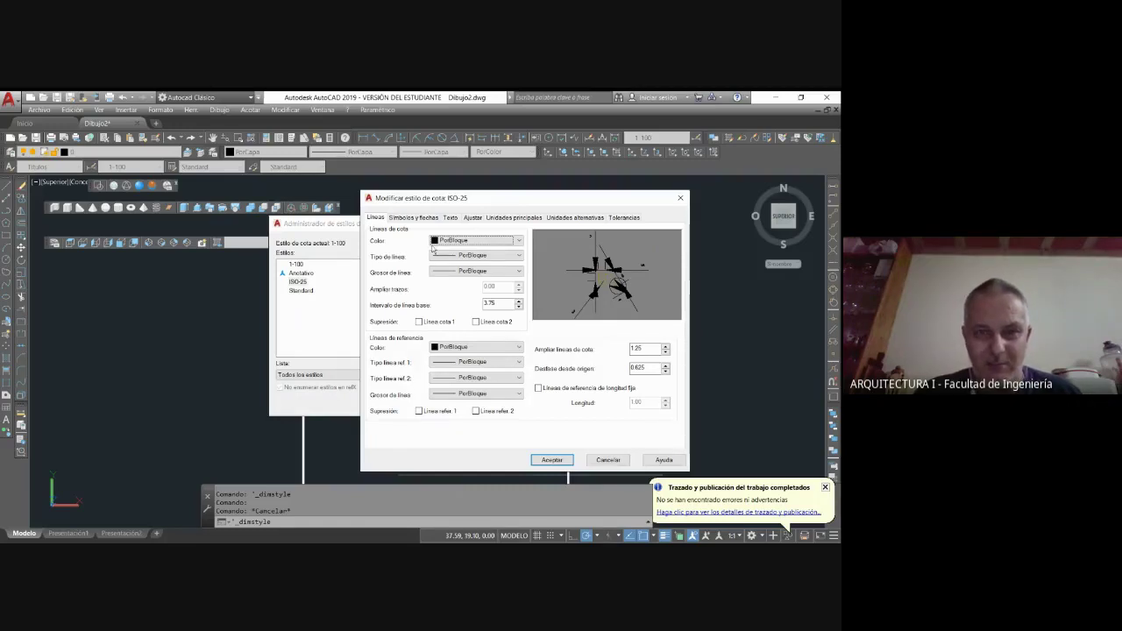
Step: Give ISO-25 thick oblique ticks on both dimension ends and a 0.25 arrow size
left_click(416, 218)
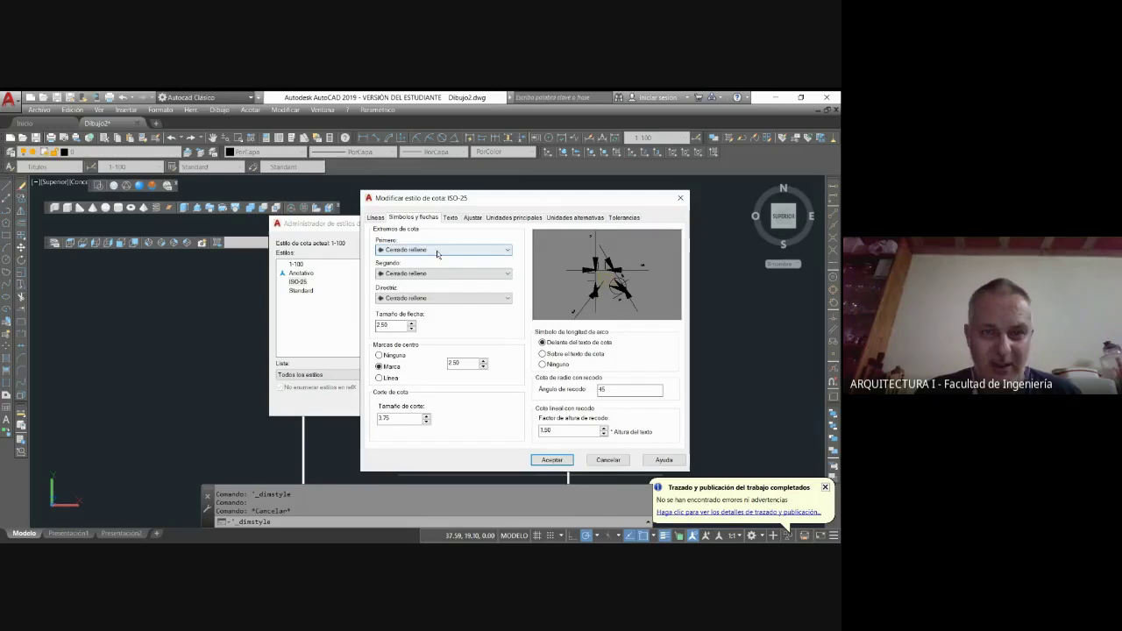
scroll(443, 250, "down", 4)
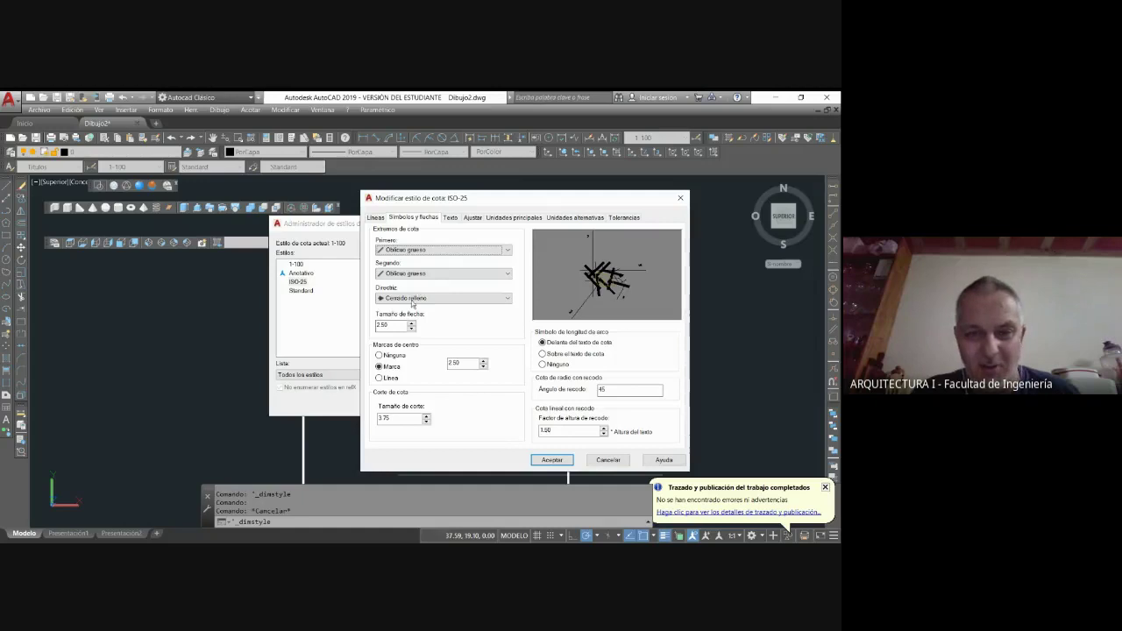
double_click(395, 325)
left_click(395, 324)
double_click(390, 324)
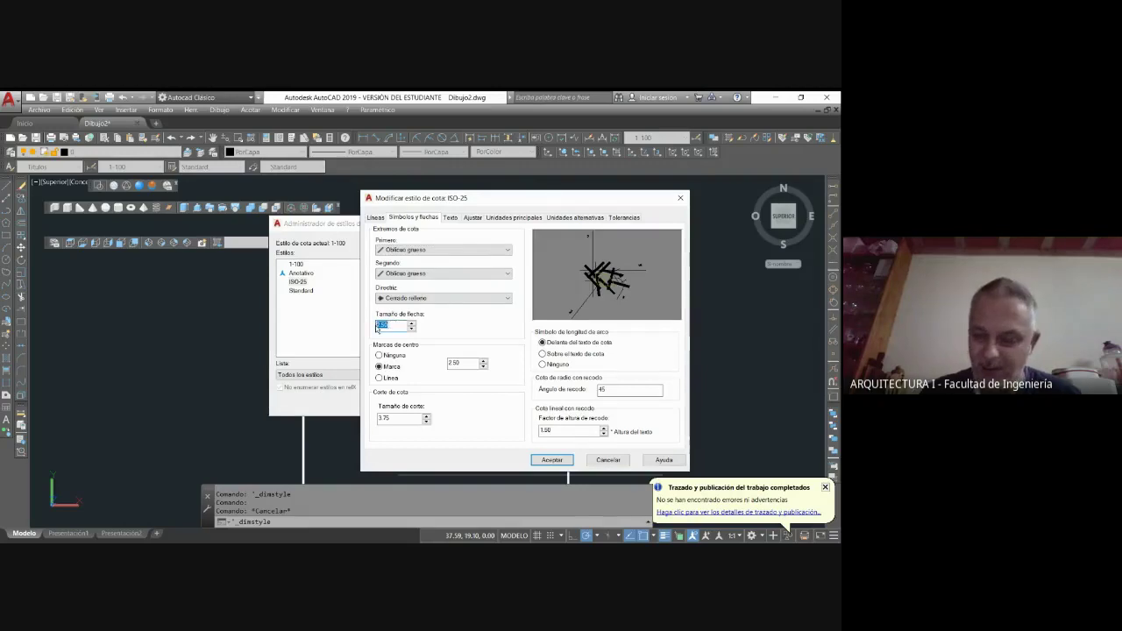
key("BackSpace")
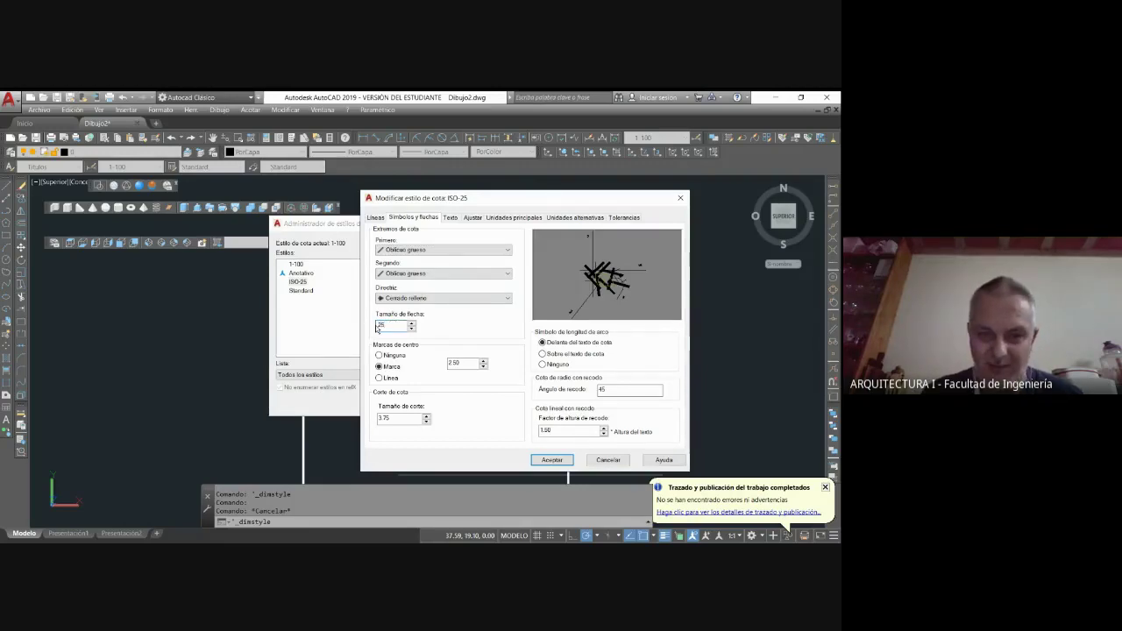
double_click(451, 363)
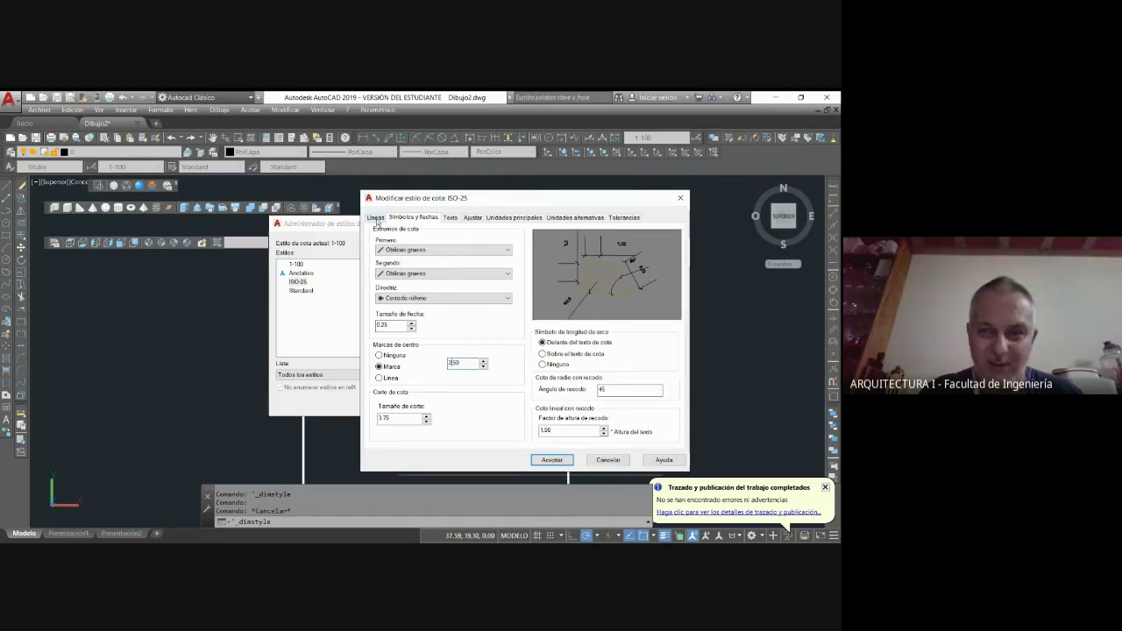
Step: Set ISO-25's extension beyond dimension lines to 0.20 and enter a smaller origin offset
left_click(376, 220)
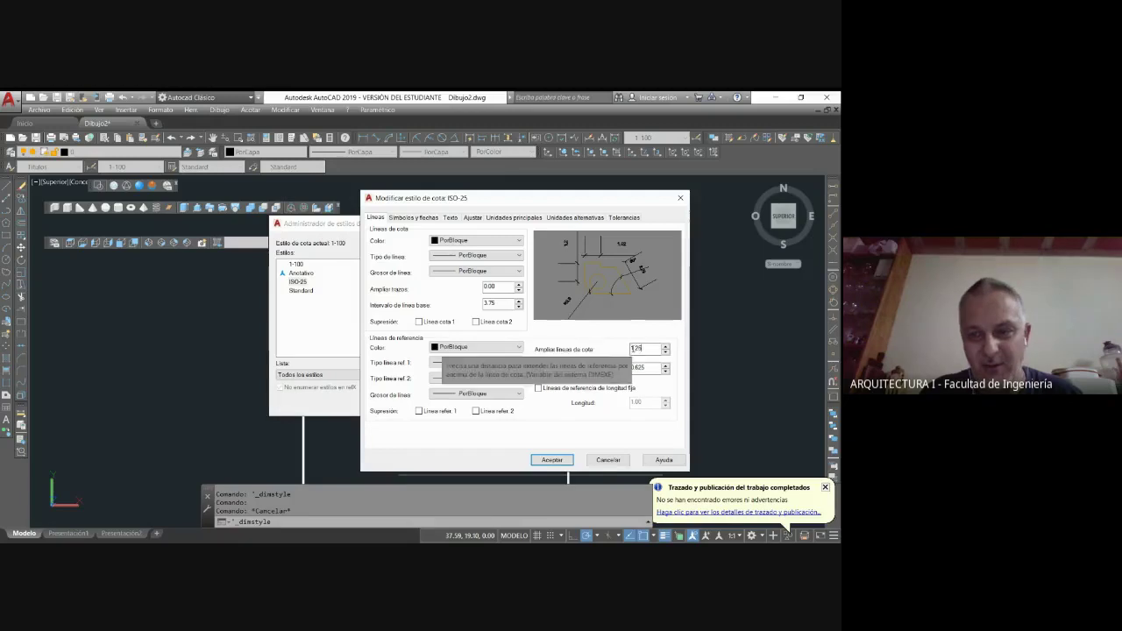
left_click(632, 349)
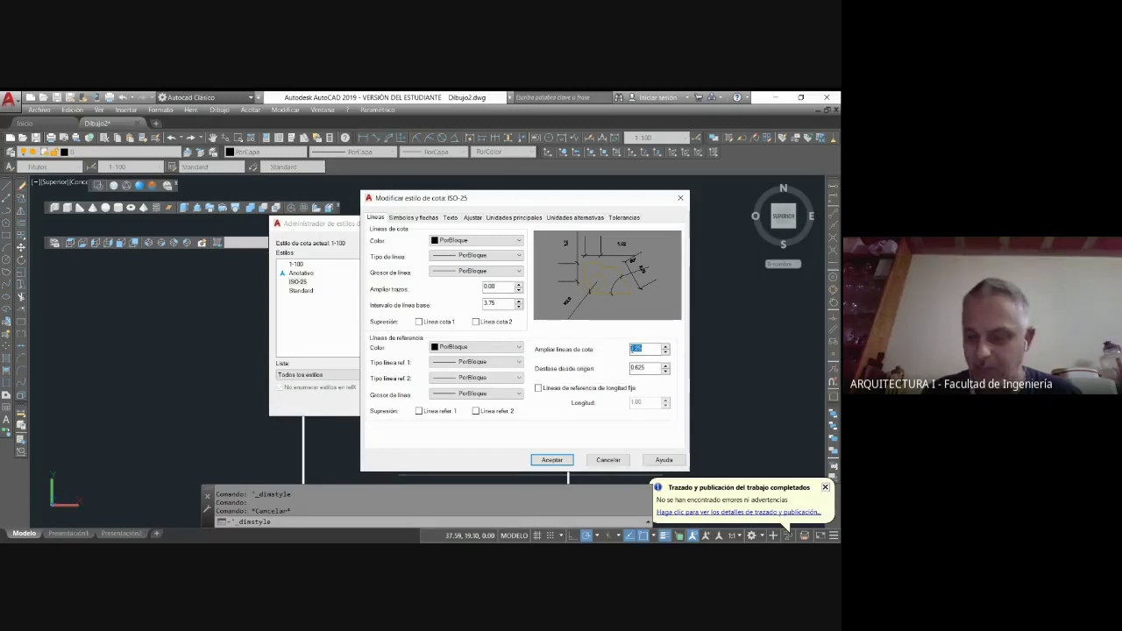
type("2")
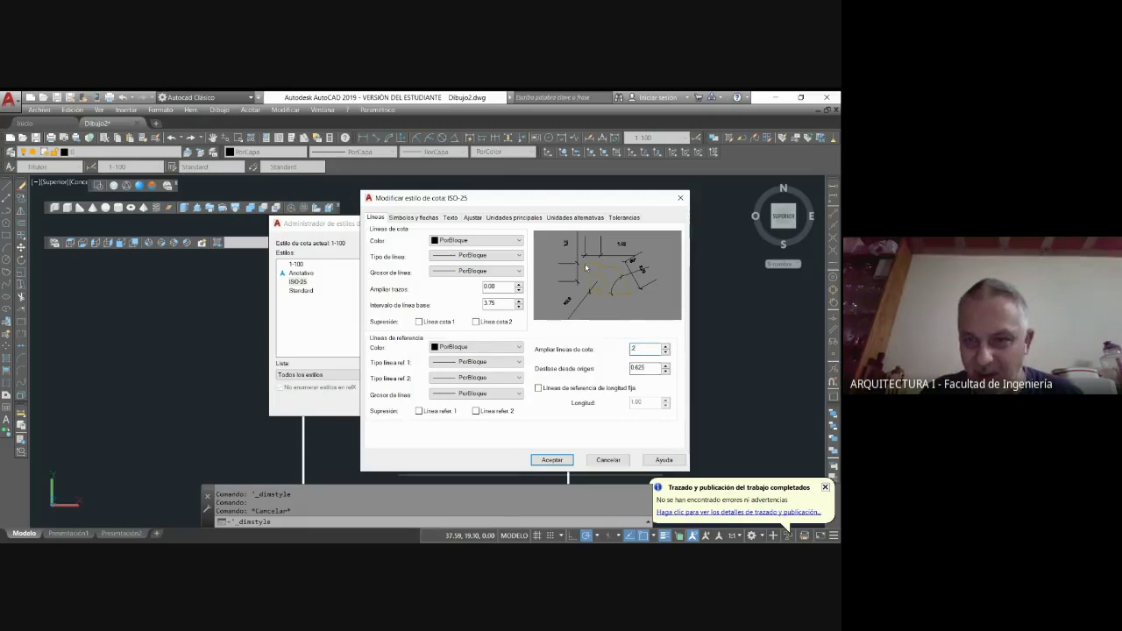
left_click(648, 368)
type("2")
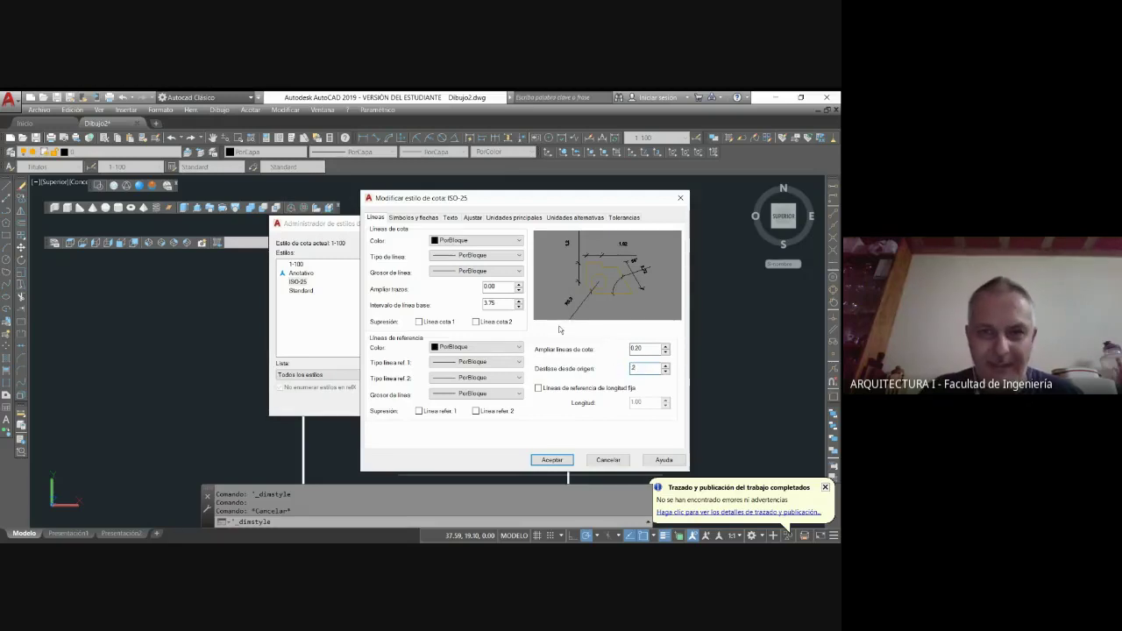
left_click(450, 219)
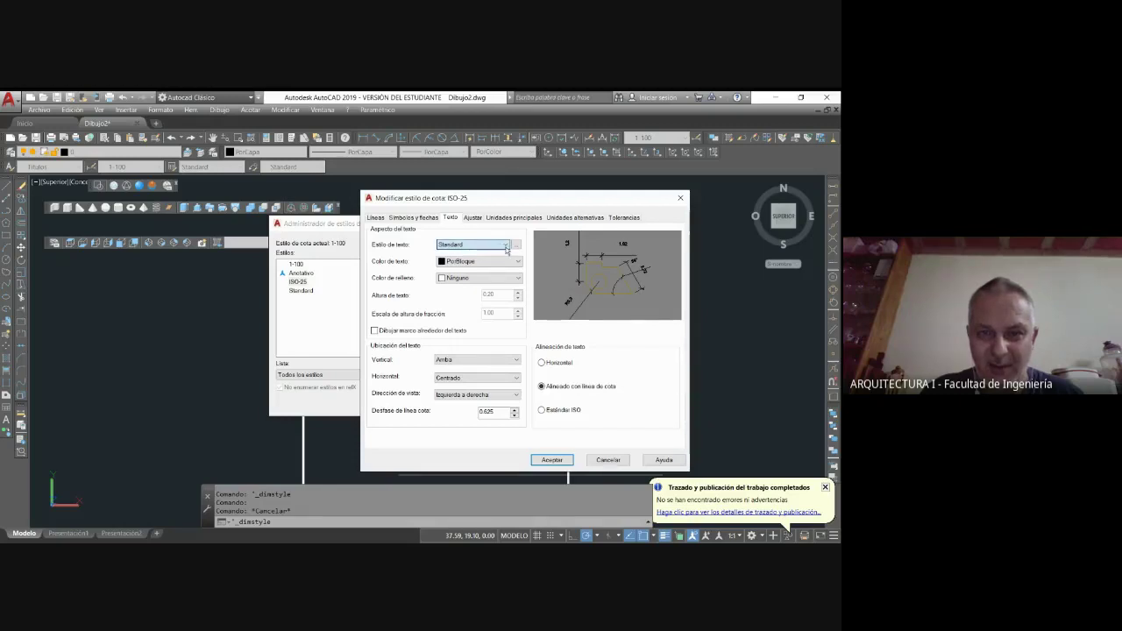
Step: Use the cotas 1-100 text style with a 0.08 text gap from the dimension line
key("Up")
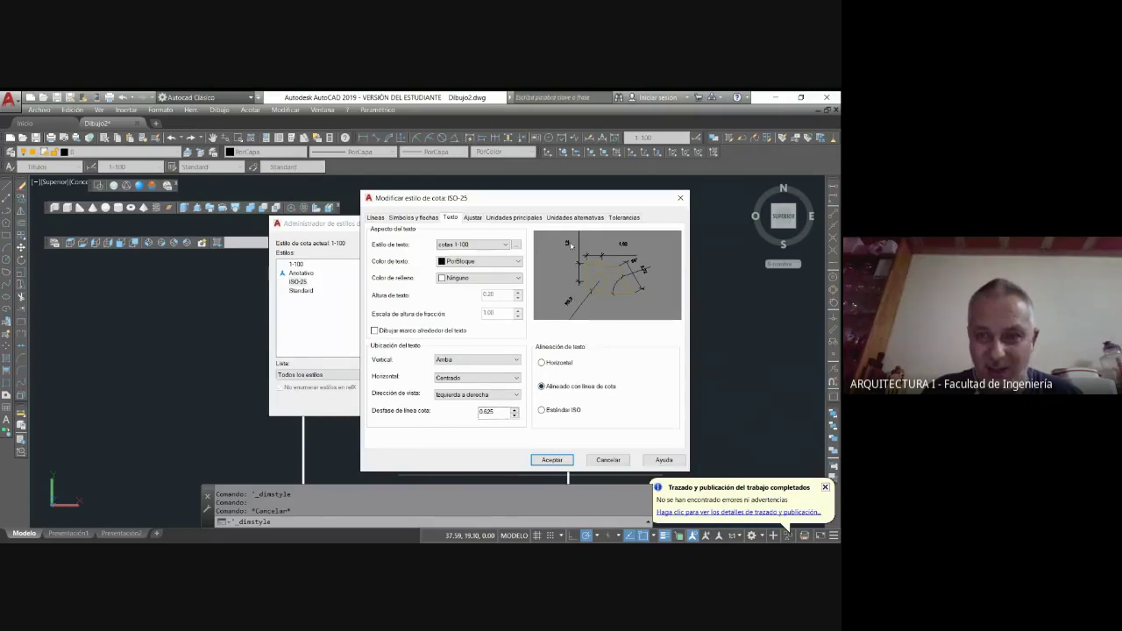
double_click(490, 412)
mouse_move(492, 411)
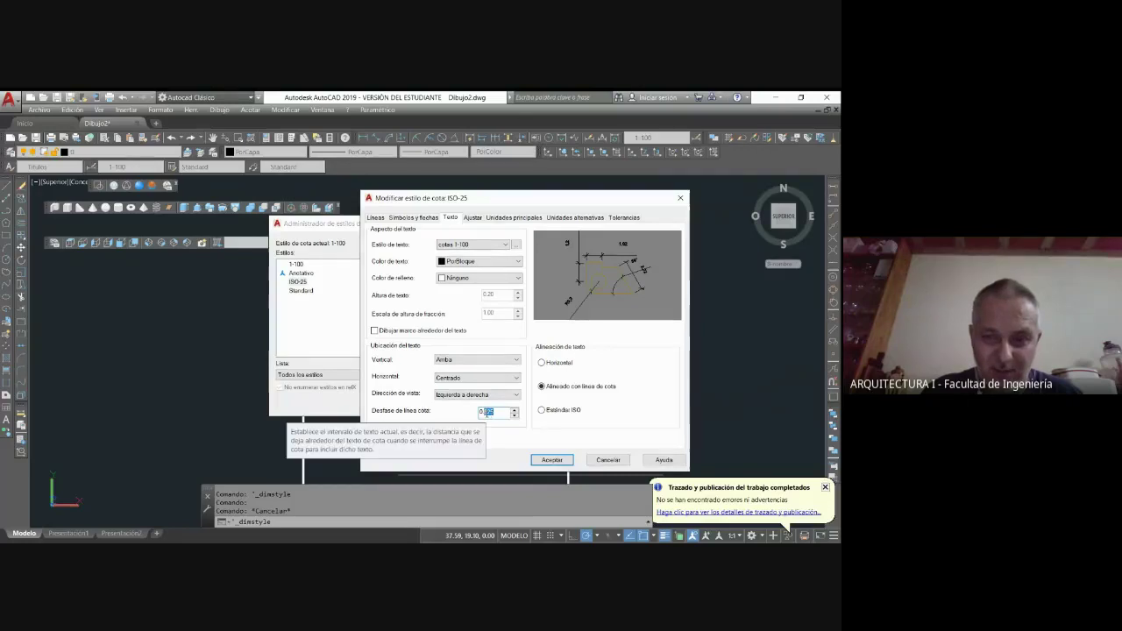
type("0.1")
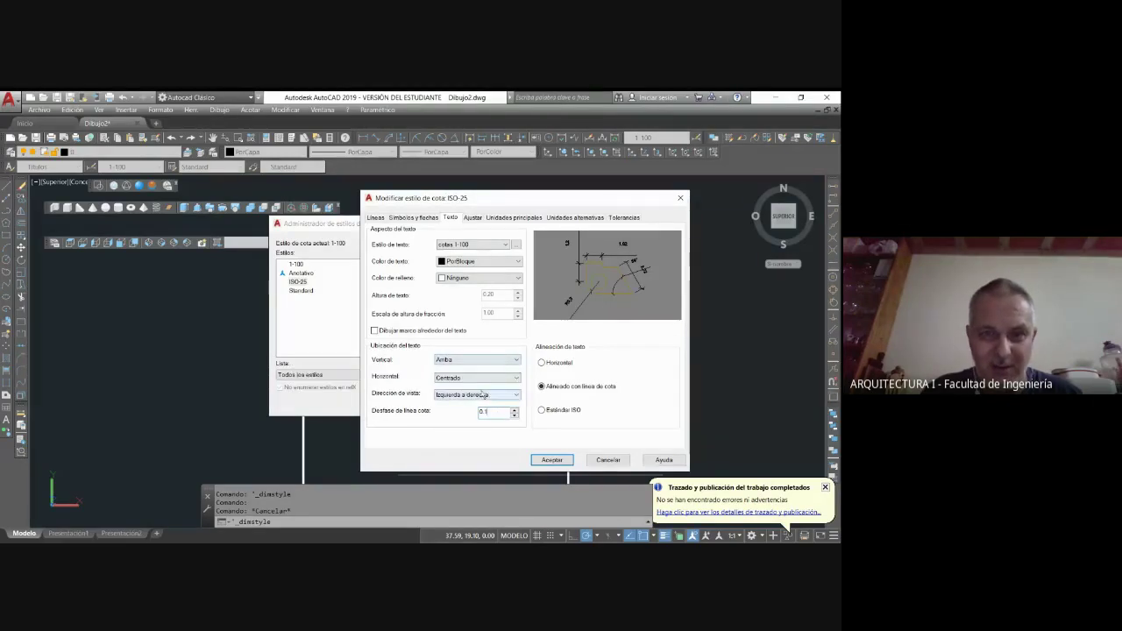
left_click(378, 220)
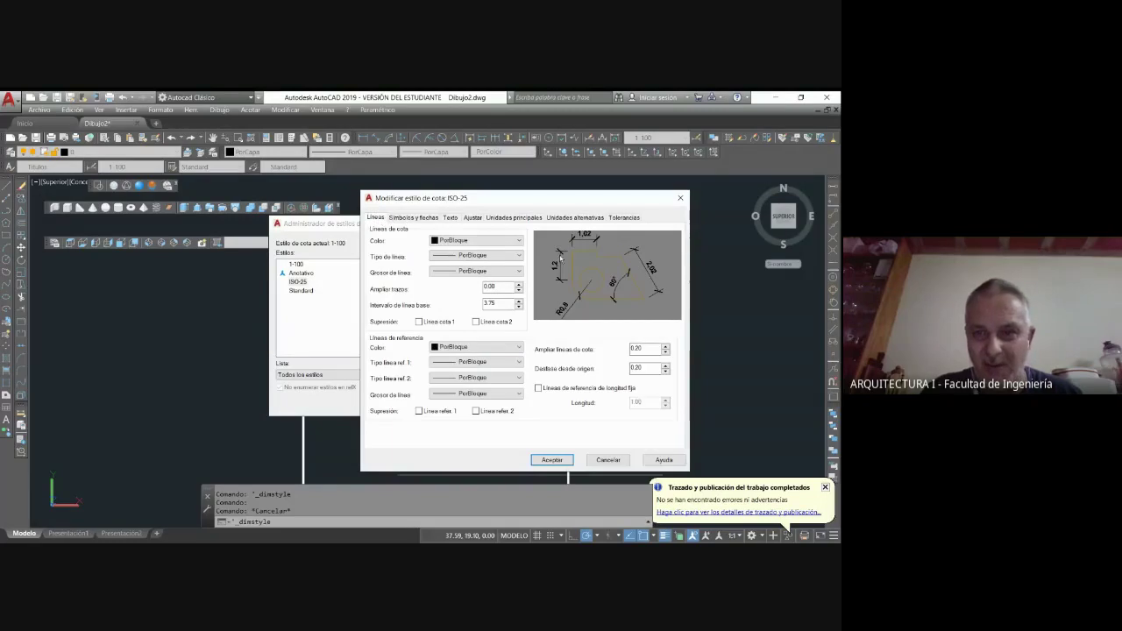
left_click(449, 218)
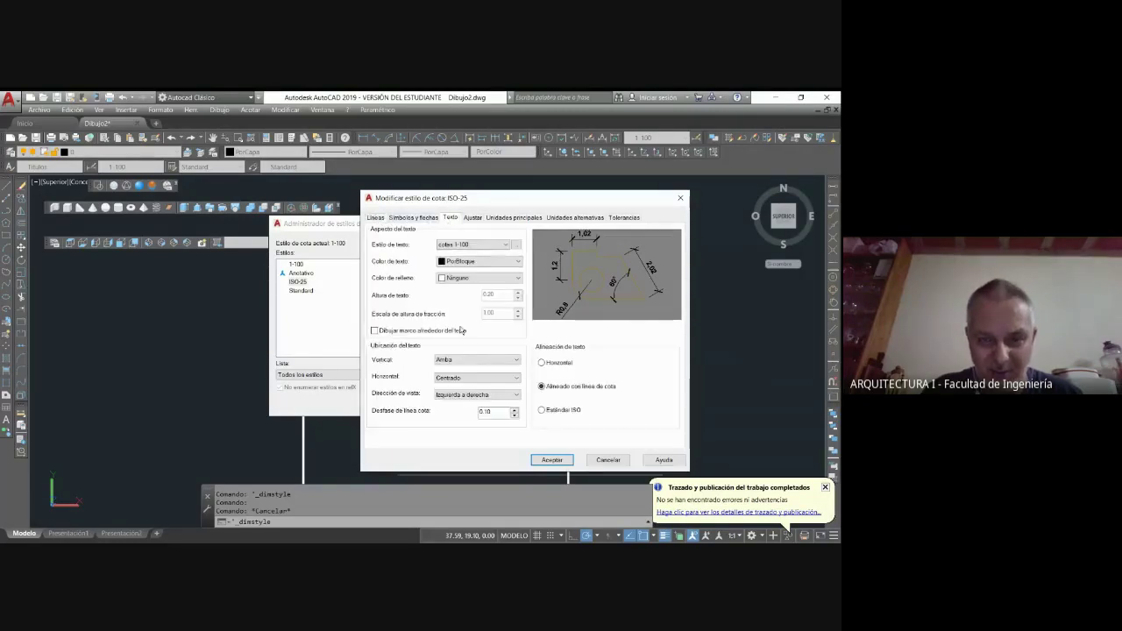
double_click(488, 412)
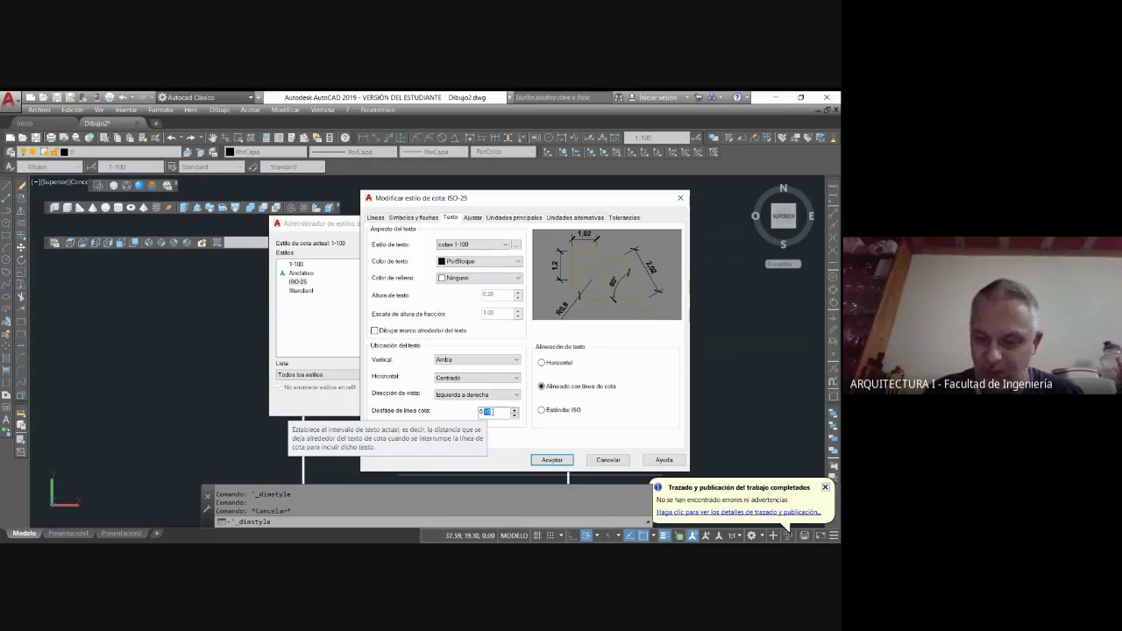
type("08")
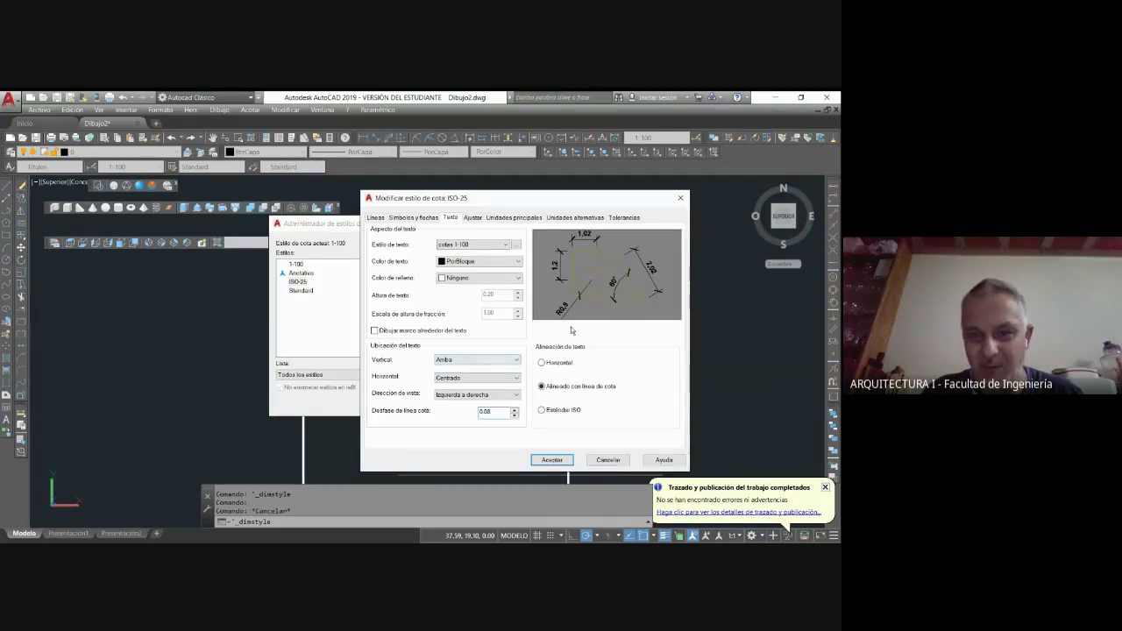
left_click(411, 217)
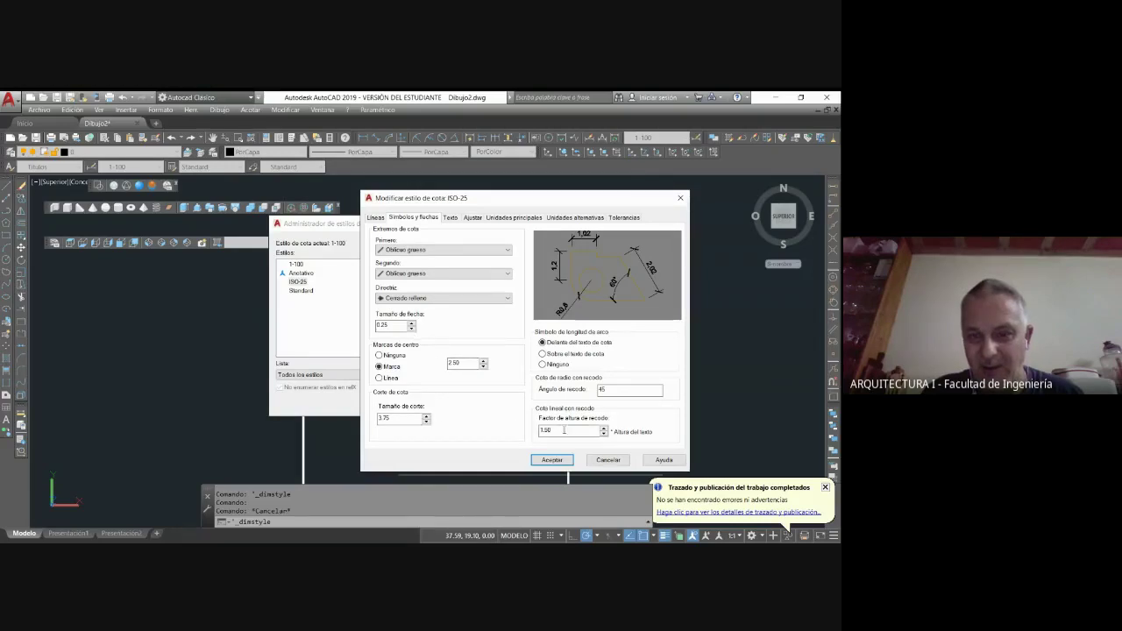
left_click(377, 217)
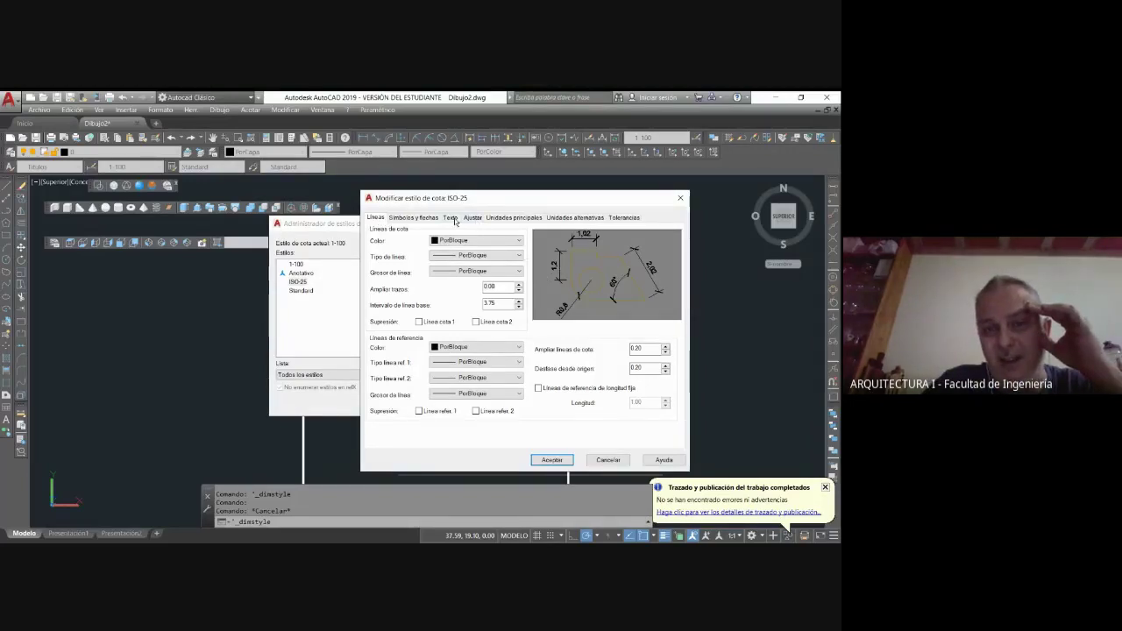
left_click(498, 217)
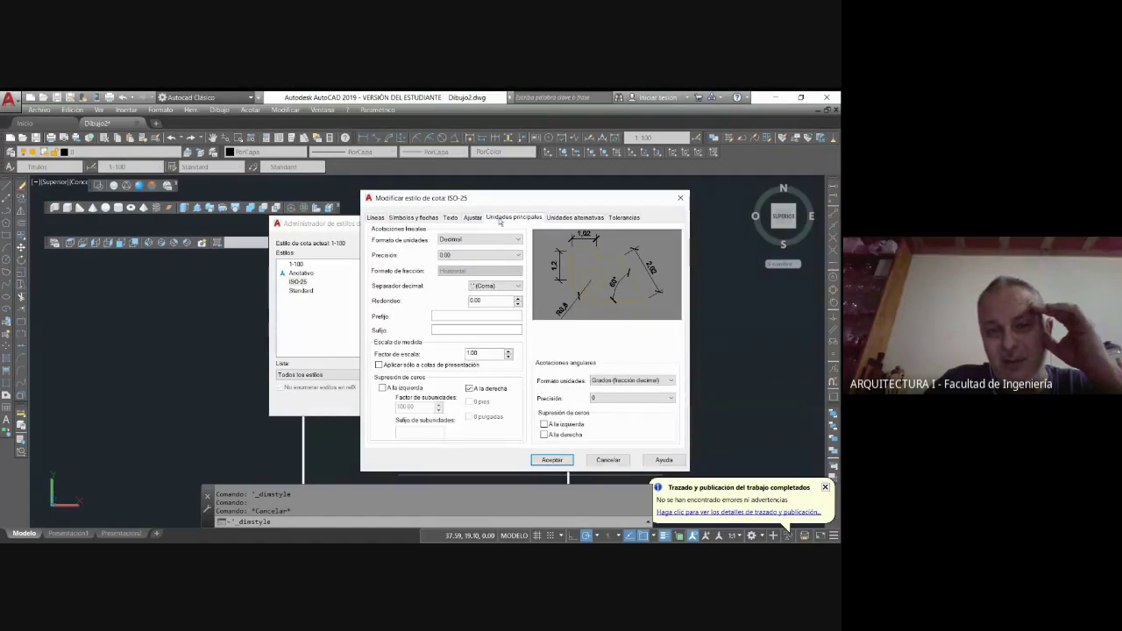
Step: Stop suppressing trailing zeros and test a 0.50 measurement scale before restoring 1.00
left_click(449, 255)
left_click(445, 261)
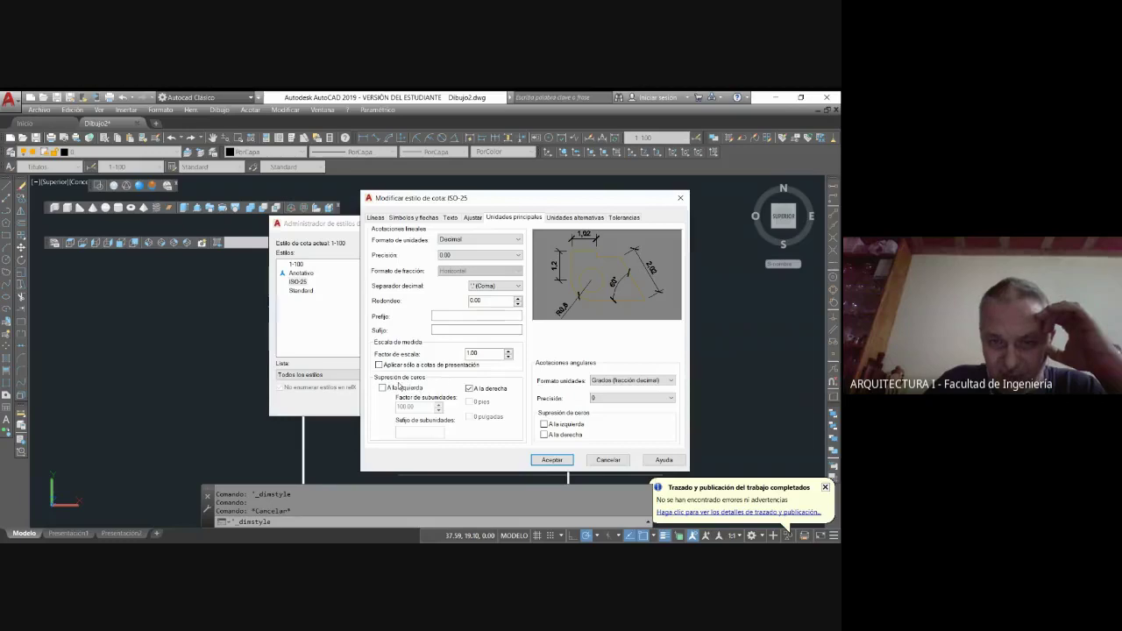
left_click(471, 390)
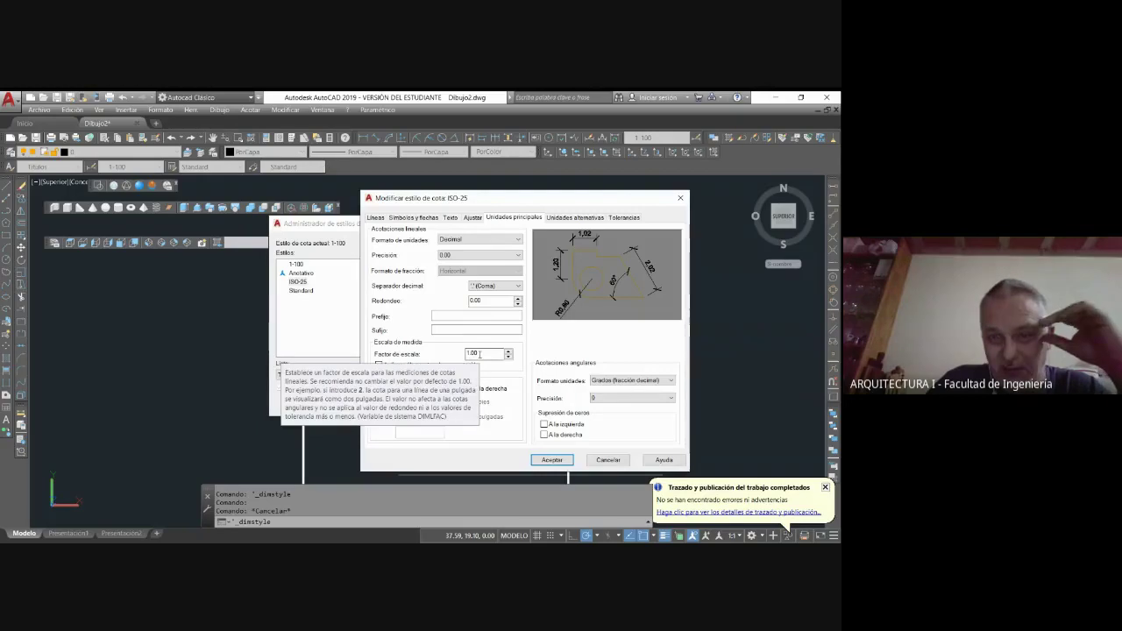
double_click(490, 354)
key("BackSpace")
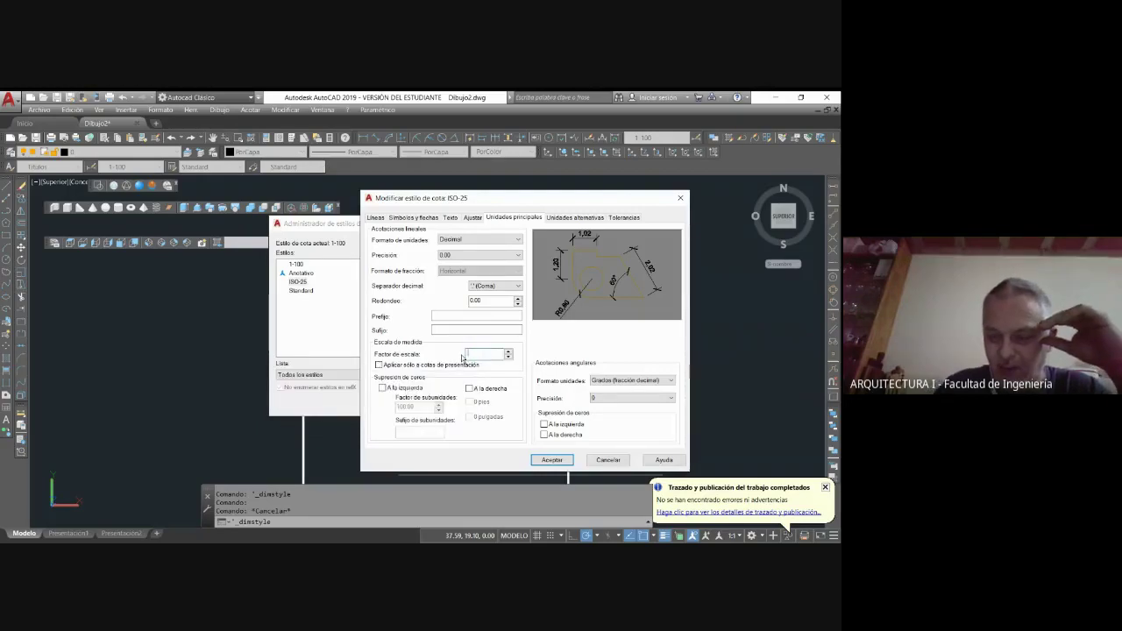
type("5")
left_click(482, 300)
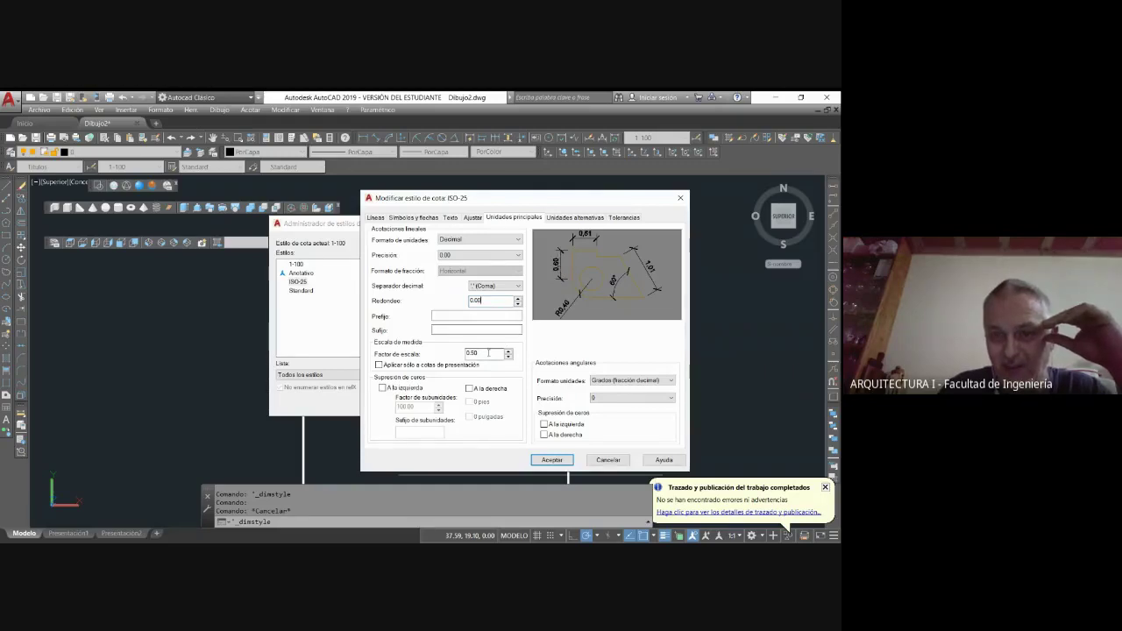
double_click(474, 354)
type("1")
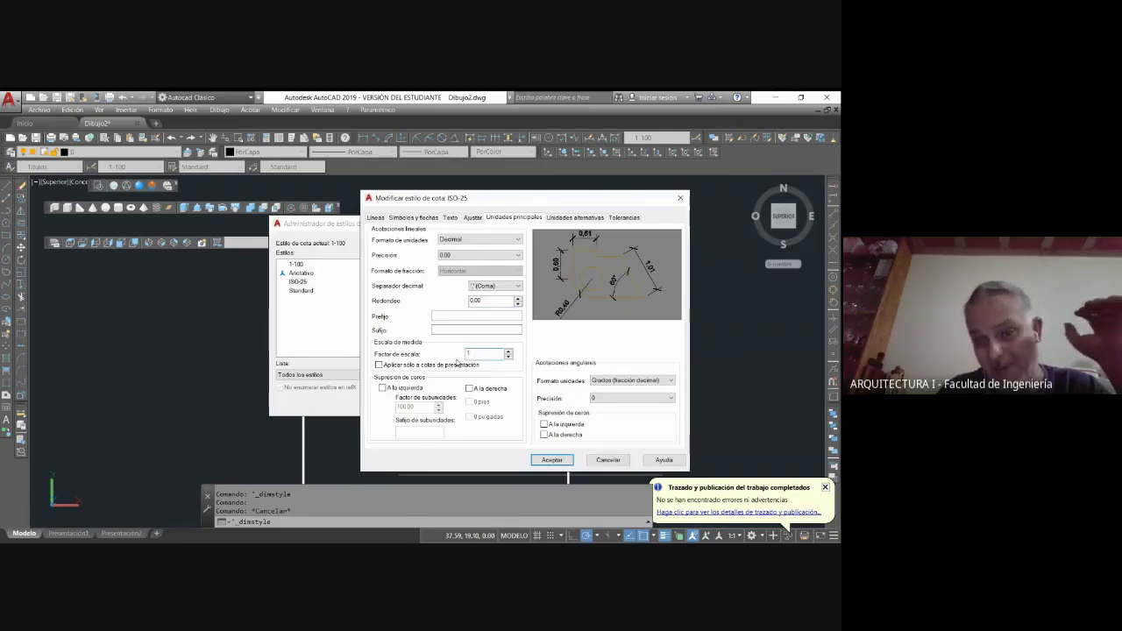
left_click(485, 300)
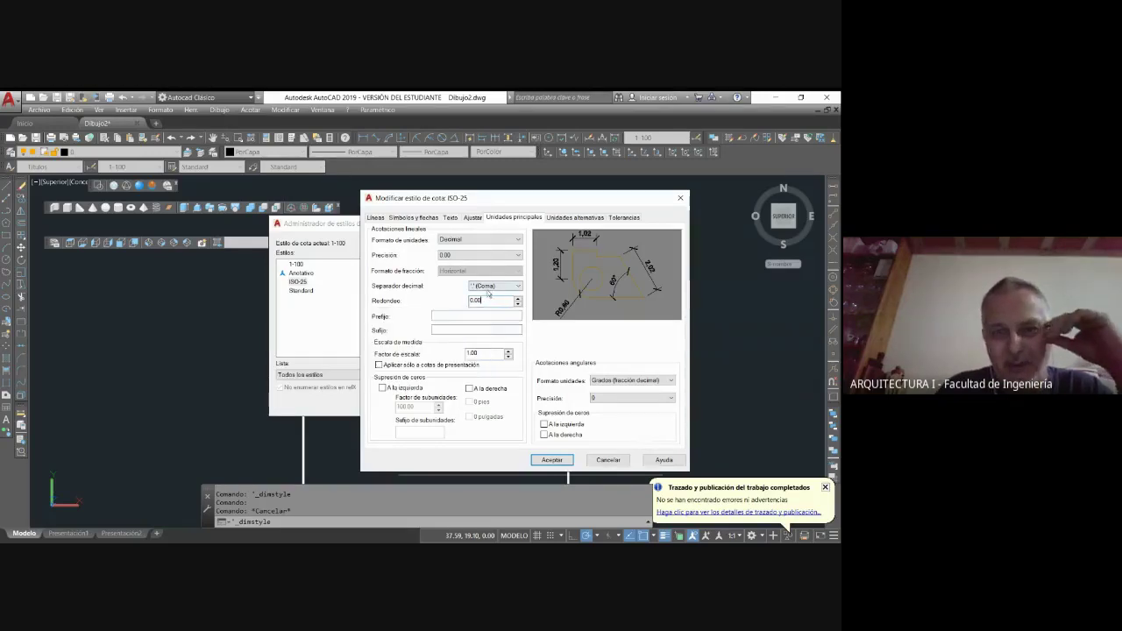
Step: Try an 'm' suffix on the dimension text, then leave the suffix empty
left_click(457, 329)
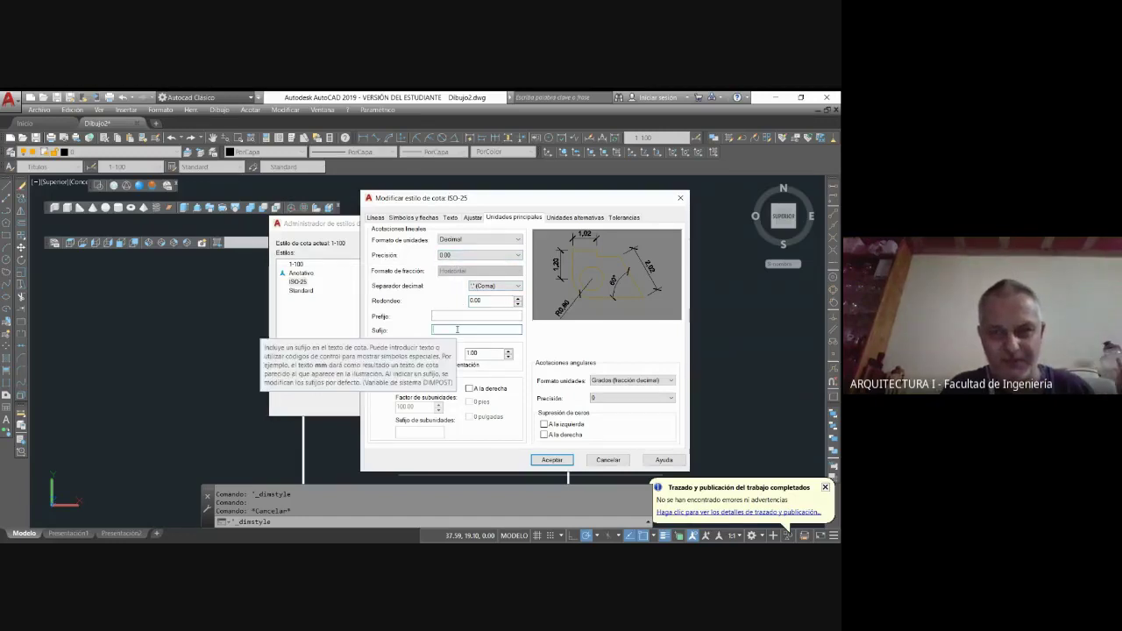
type("m")
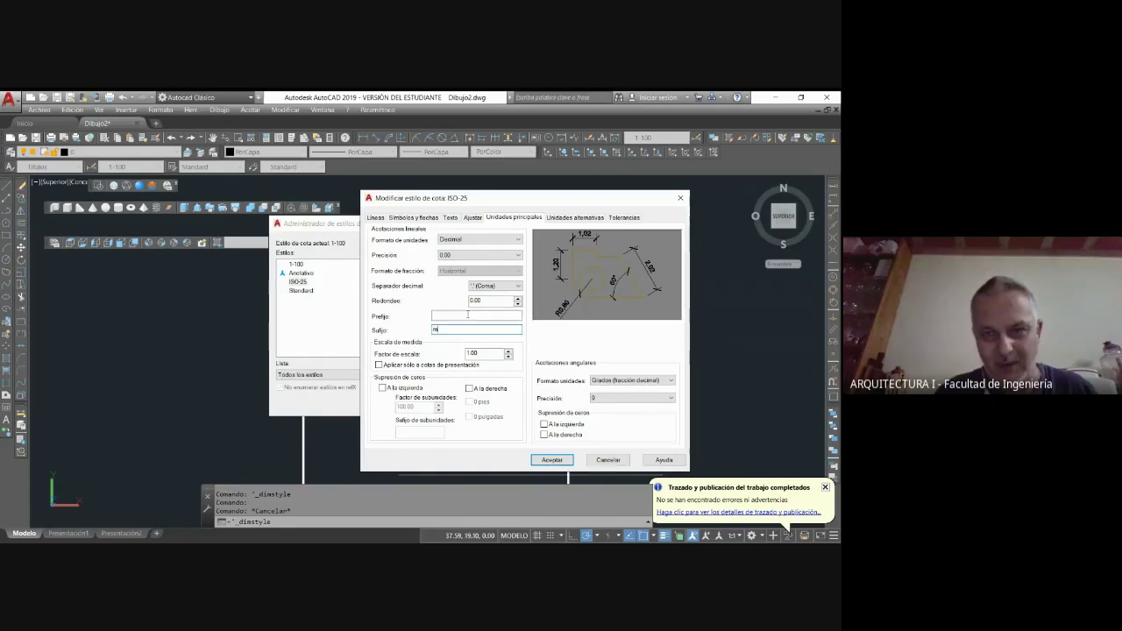
left_click(478, 300)
mouse_move(474, 301)
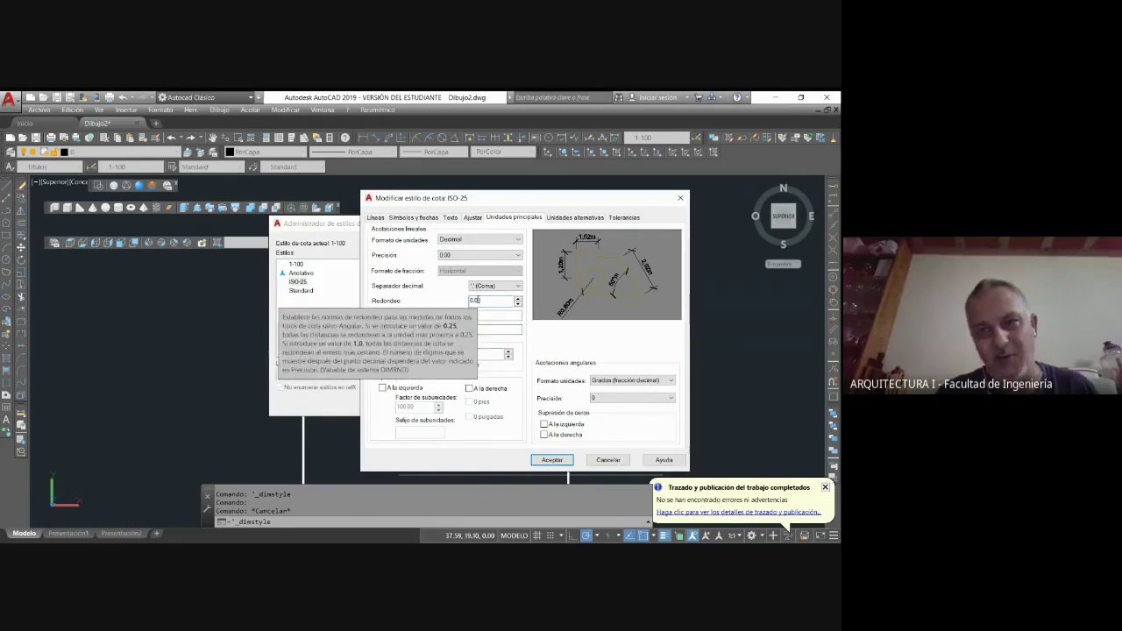
left_click(496, 330)
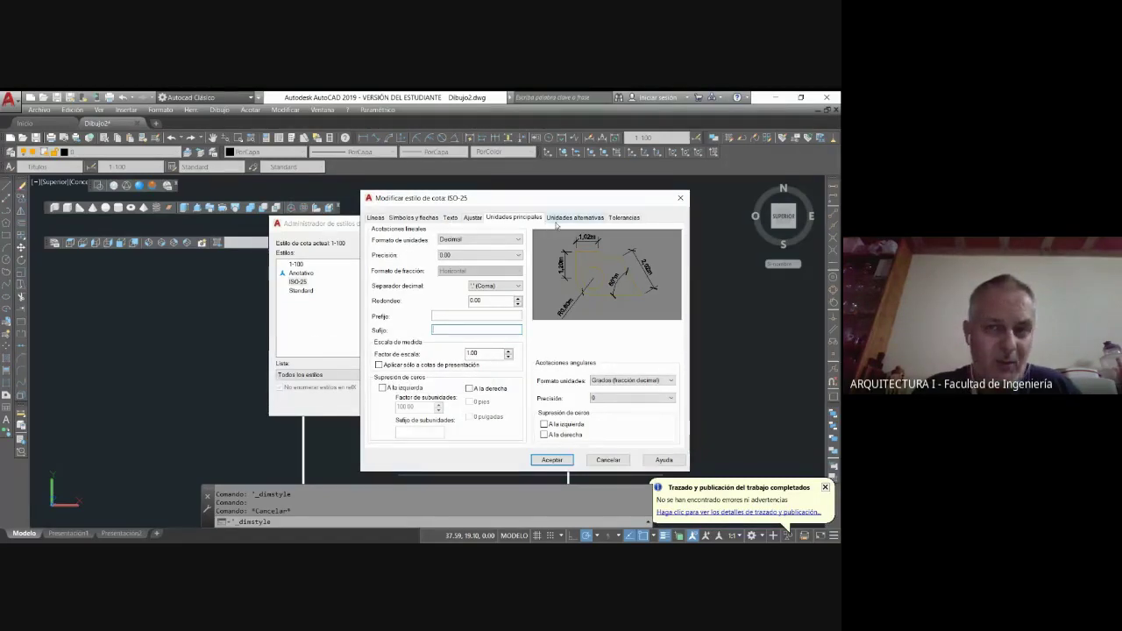
left_click(474, 217)
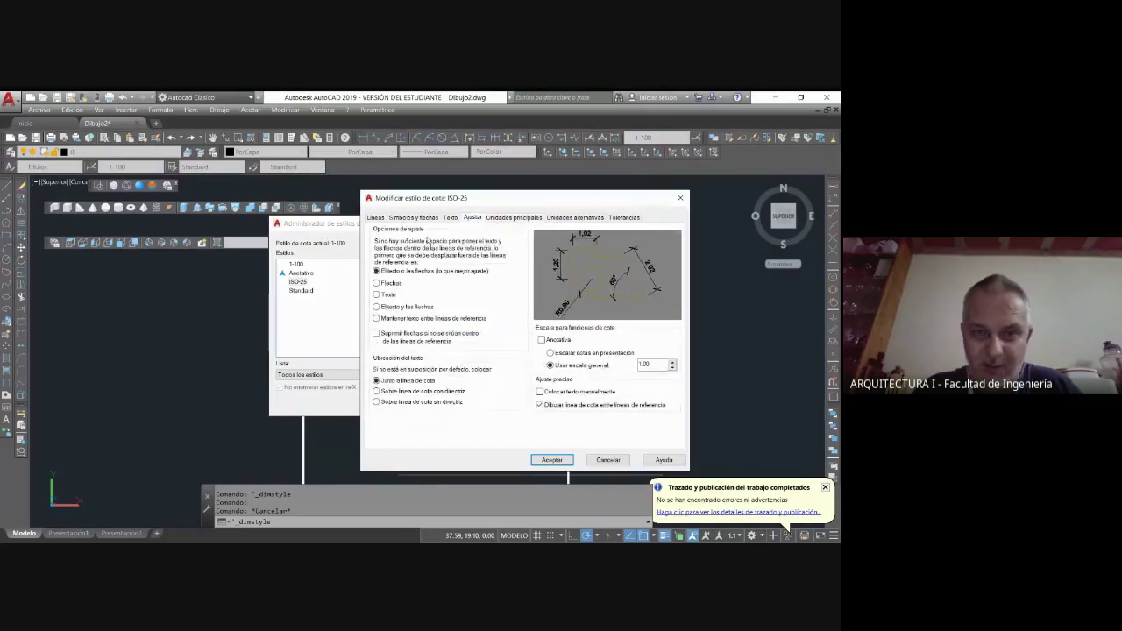
Step: Discard the ISO-25 edits, close the style manager, and select the 10,00 dimension
left_click(553, 461)
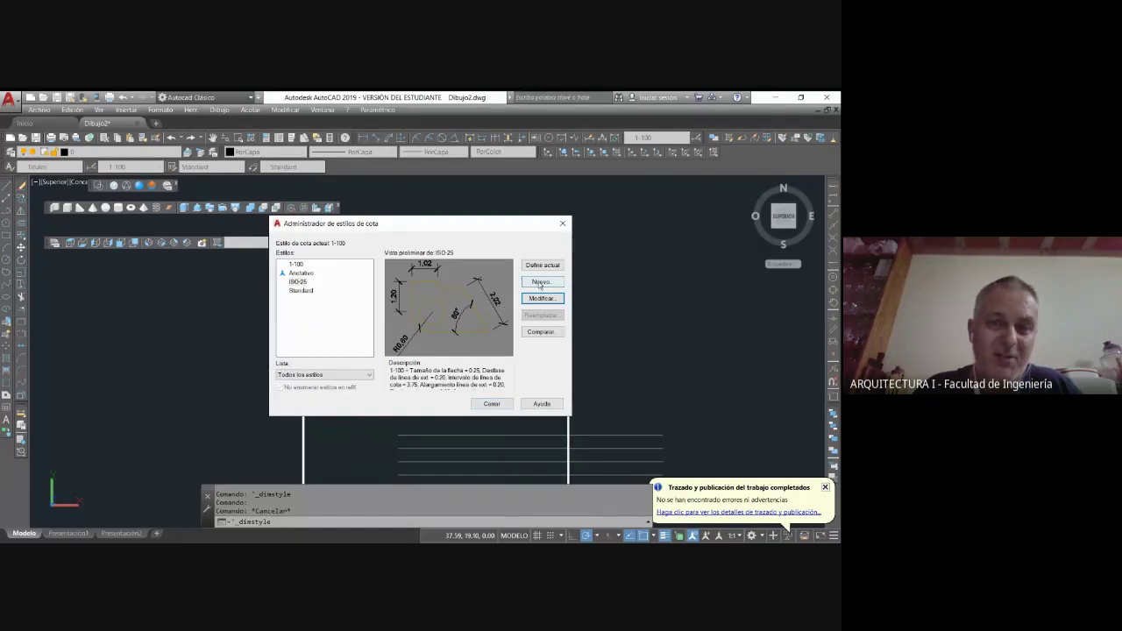
left_click(492, 404)
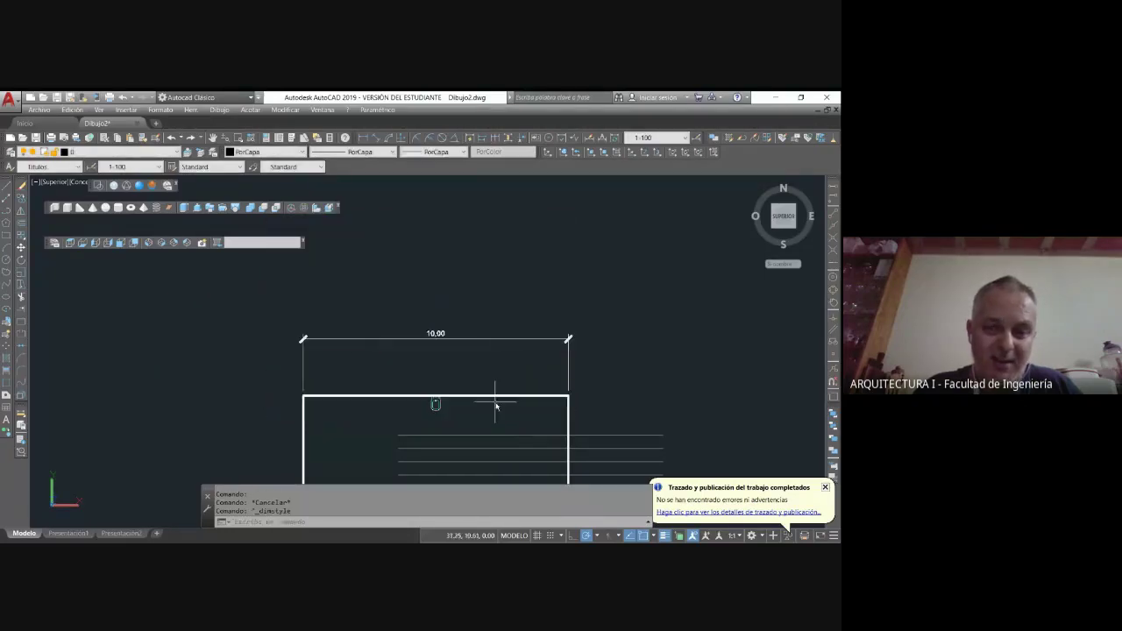
scroll(455, 371, "up", 1)
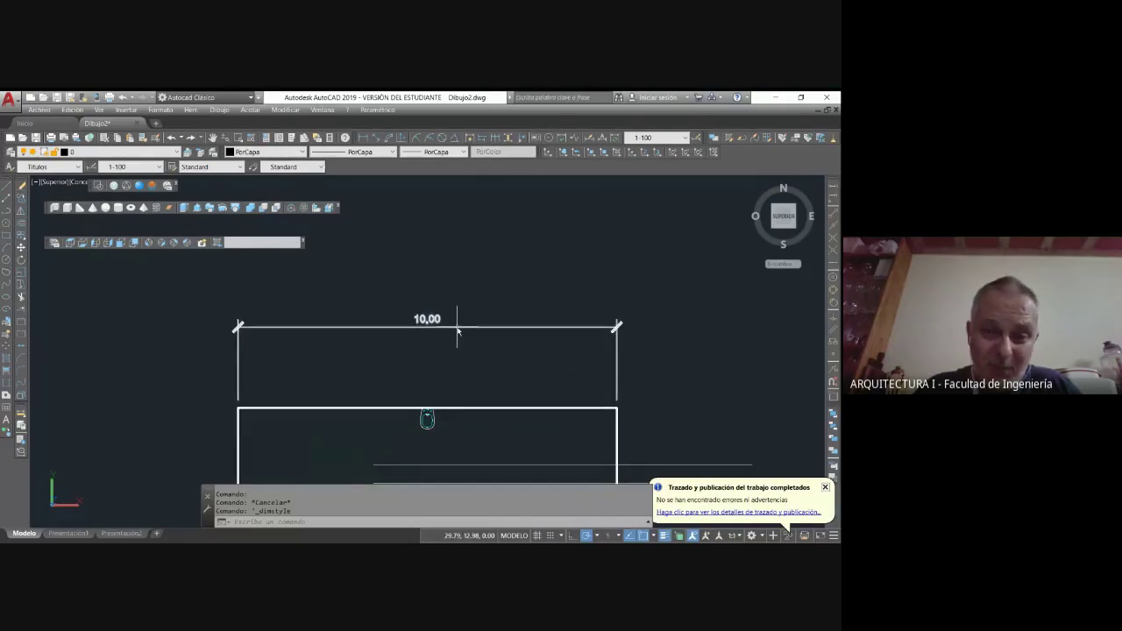
left_click(456, 328)
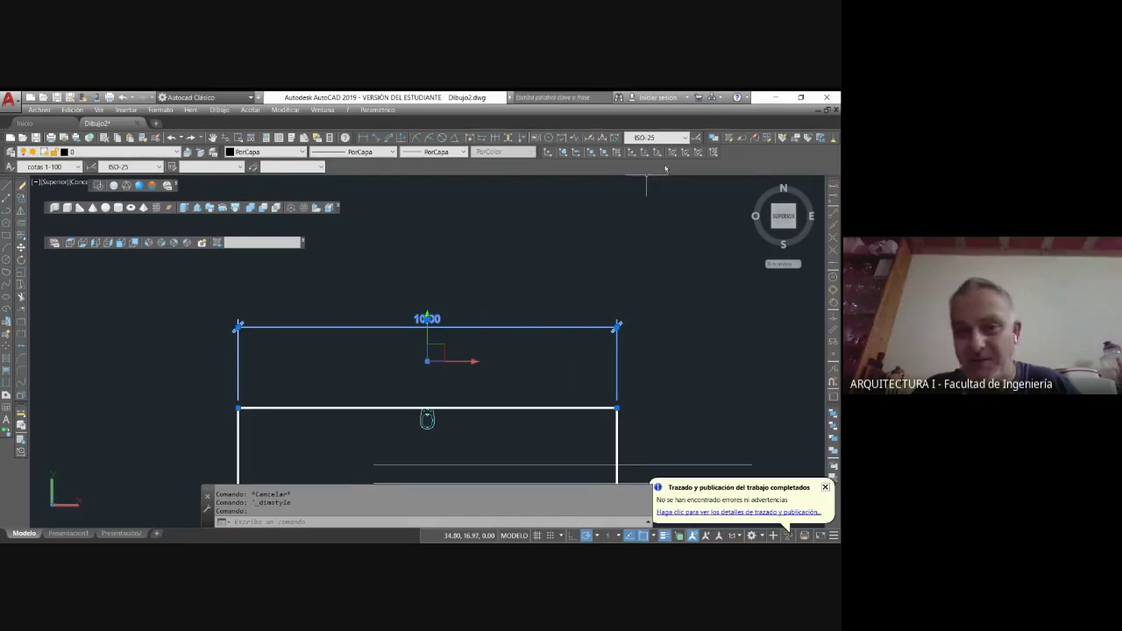
Step: Open the 1-100 style for editing, inspect its extension-line colour, then cancel unchanged
left_click(695, 139)
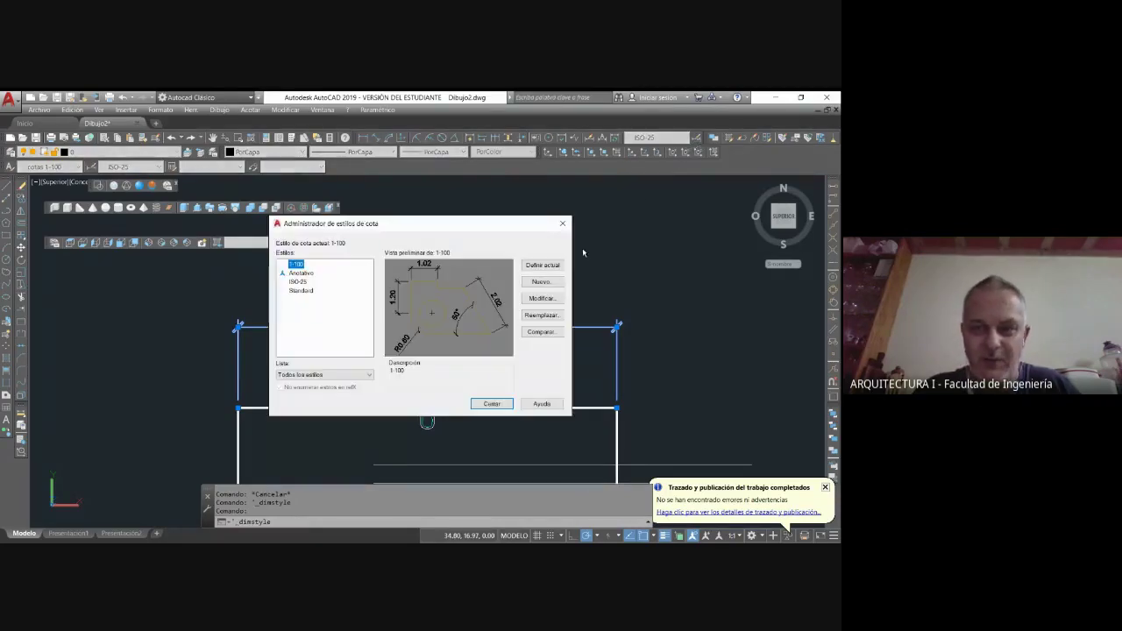
left_click(542, 299)
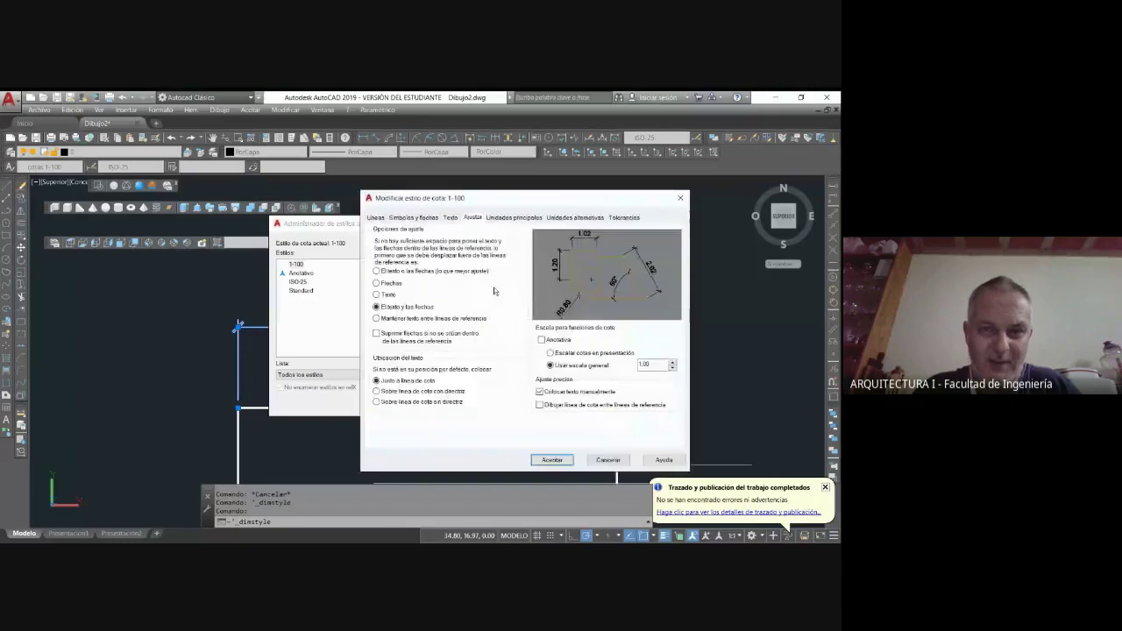
left_click(376, 217)
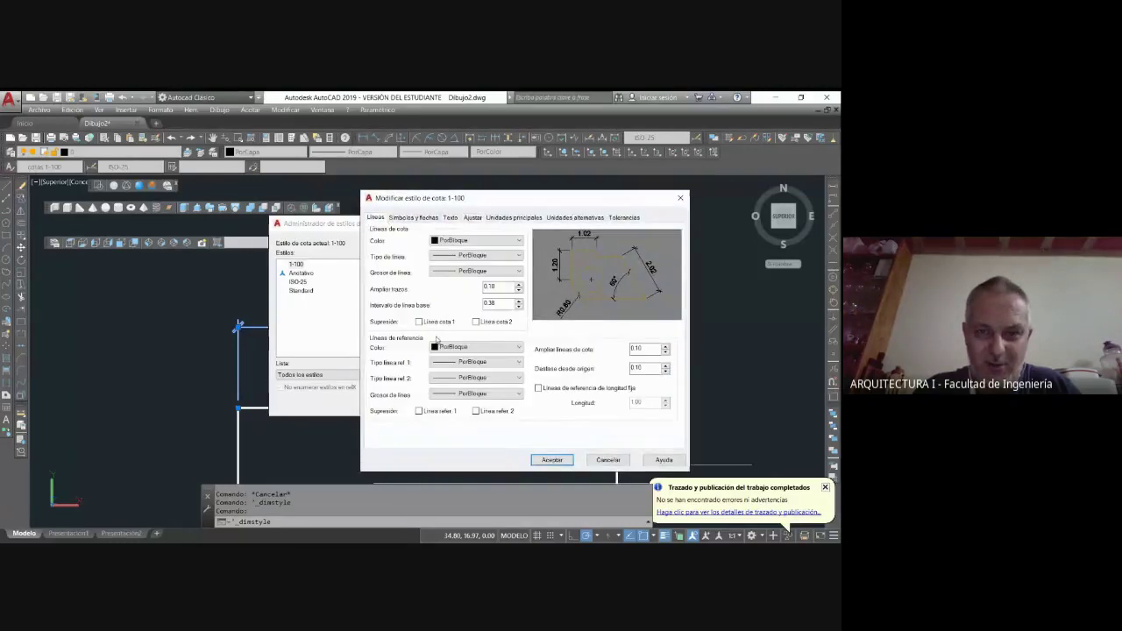
left_click(491, 347)
left_click(491, 347)
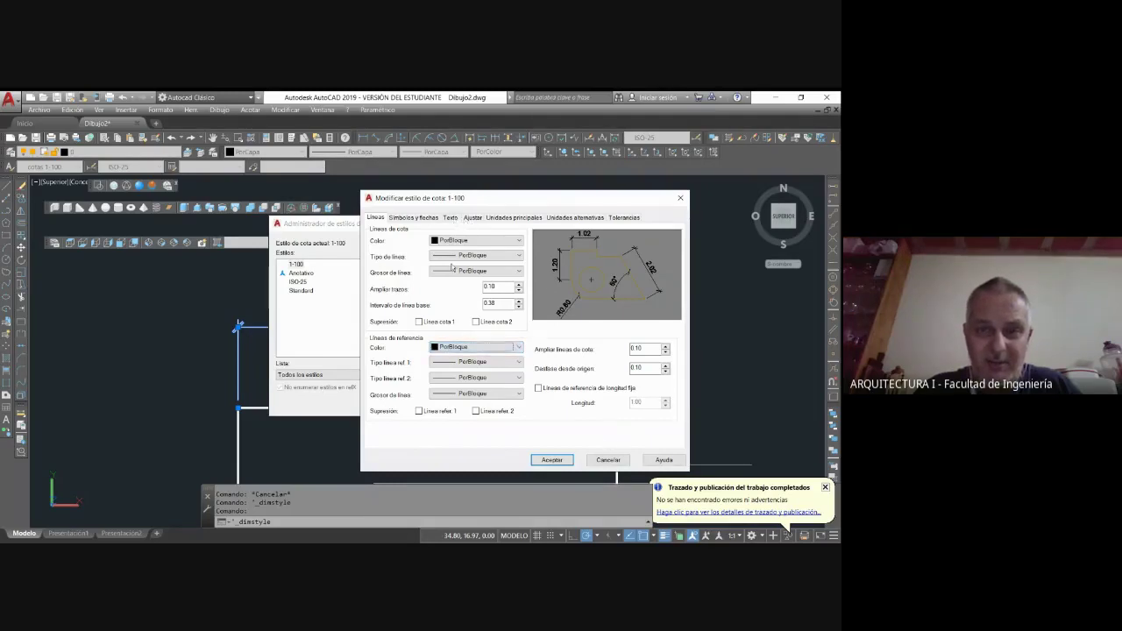
left_click(597, 461)
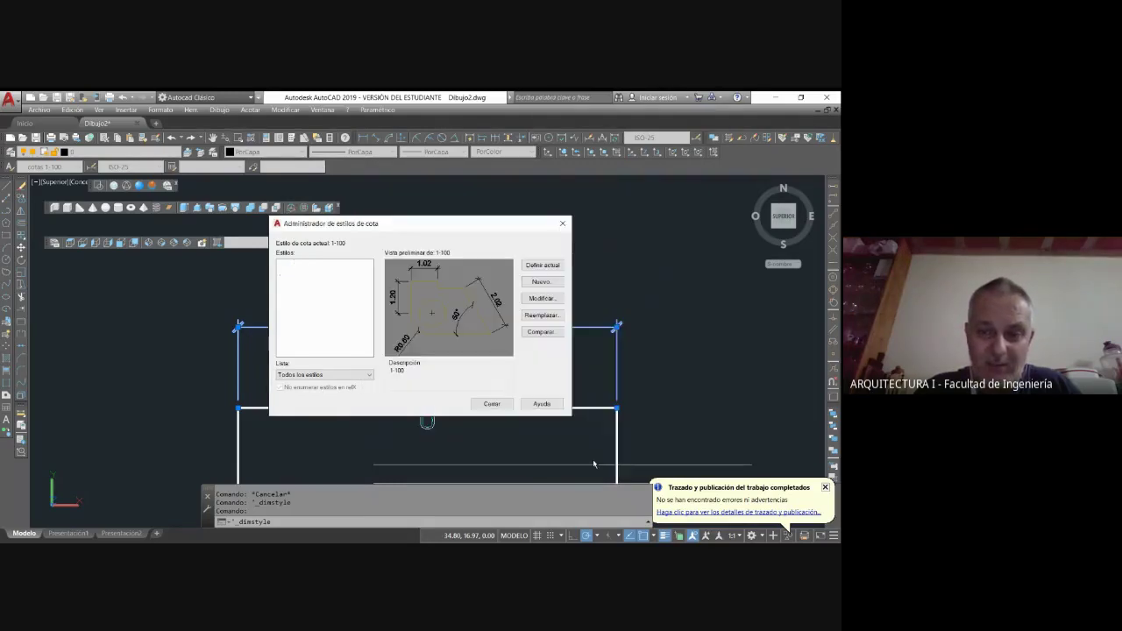
Step: Close the Dimension Style Manager and grab the text grip of the 10.00 top dimension
left_click(492, 404)
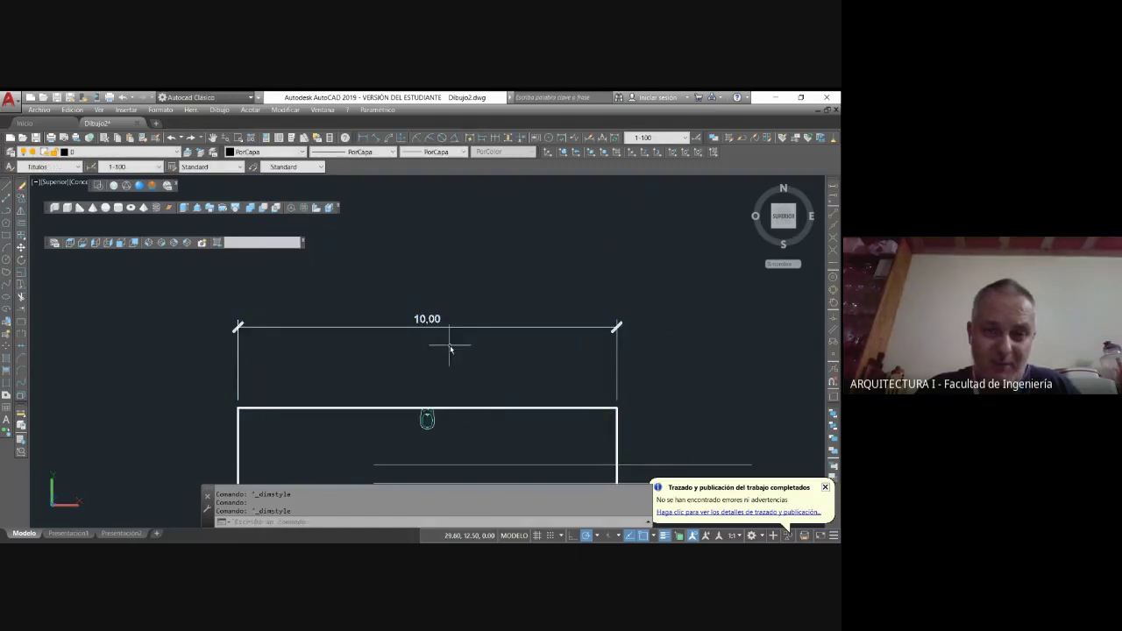
left_click(402, 328)
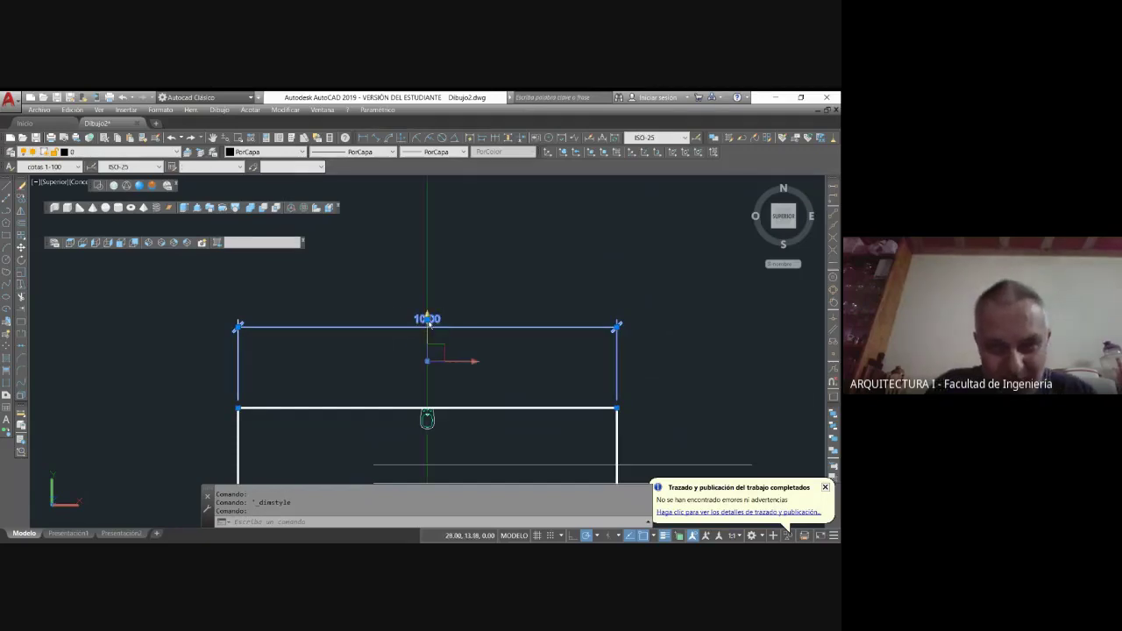
left_click(427, 318)
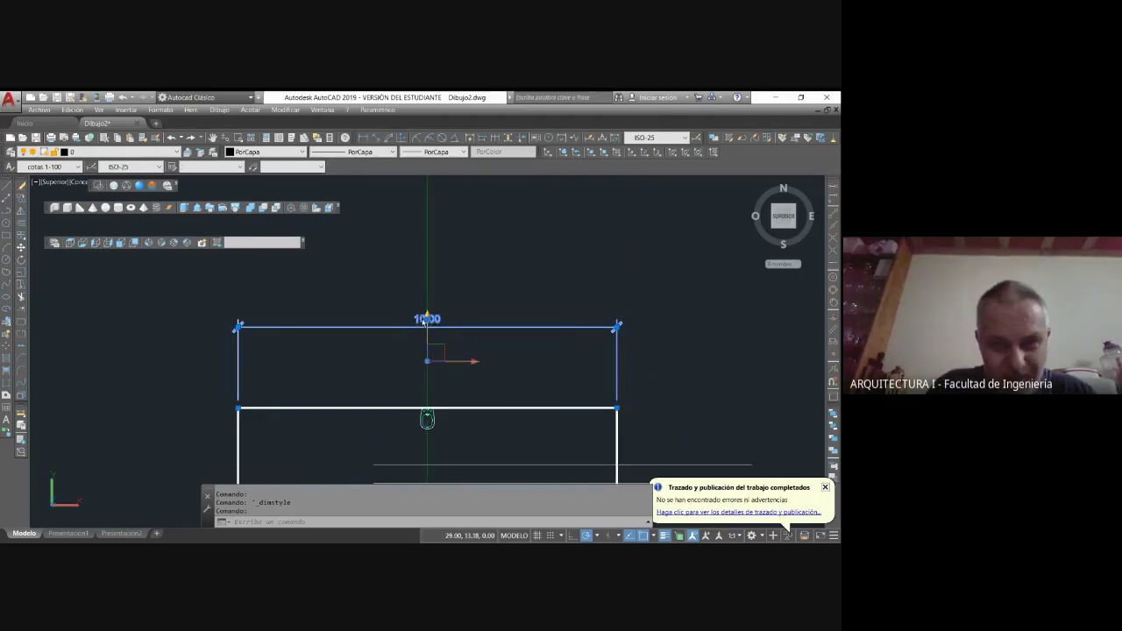
scroll(377, 283, "down", 3)
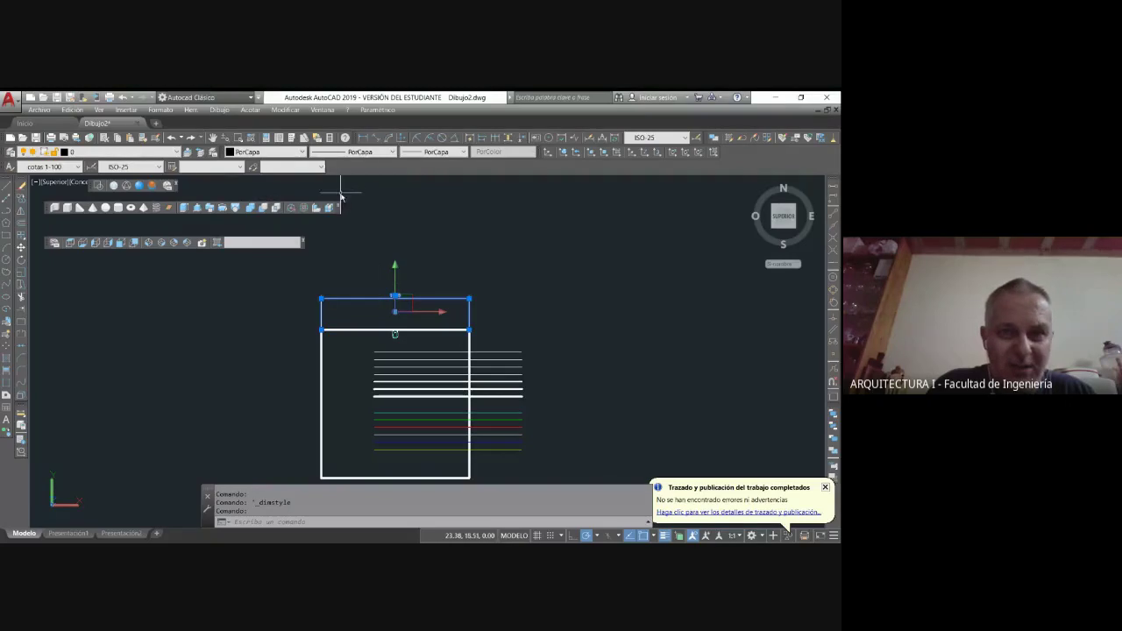
Step: Draw an aligned dimension on the diagonal and extend it with two continued dimensions
left_click(373, 139)
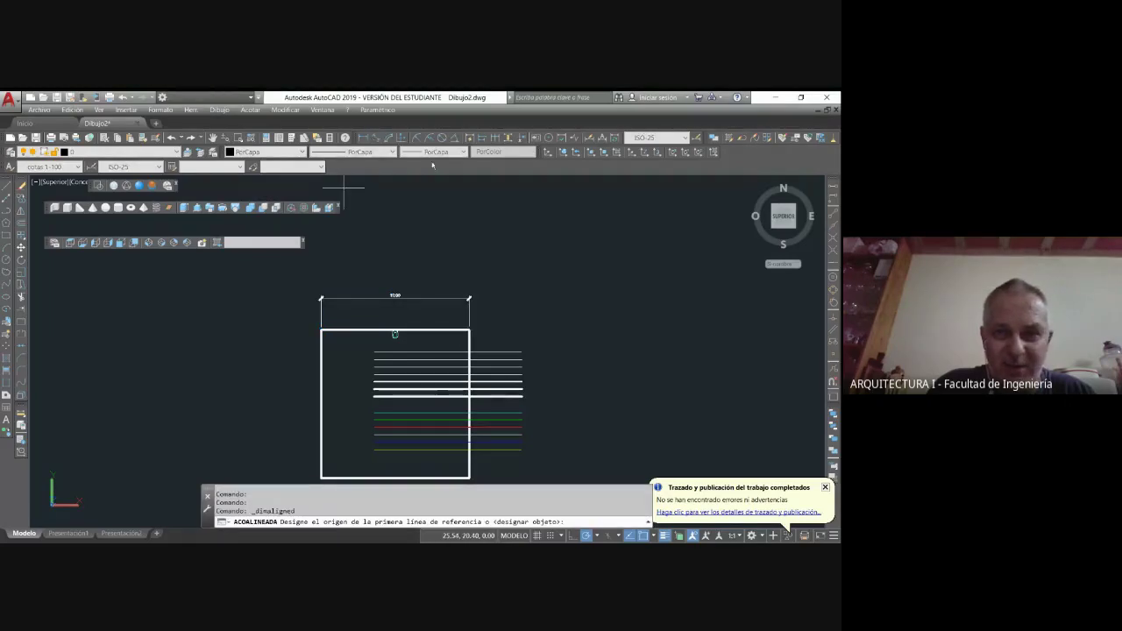
left_click(532, 295)
left_click(600, 229)
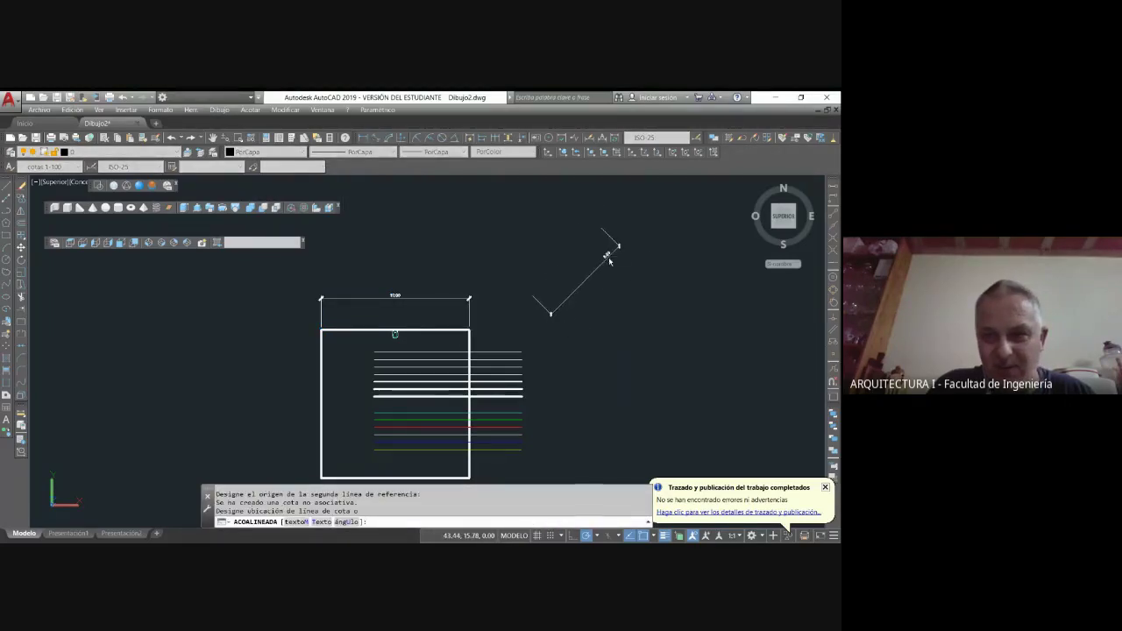
left_click(605, 260)
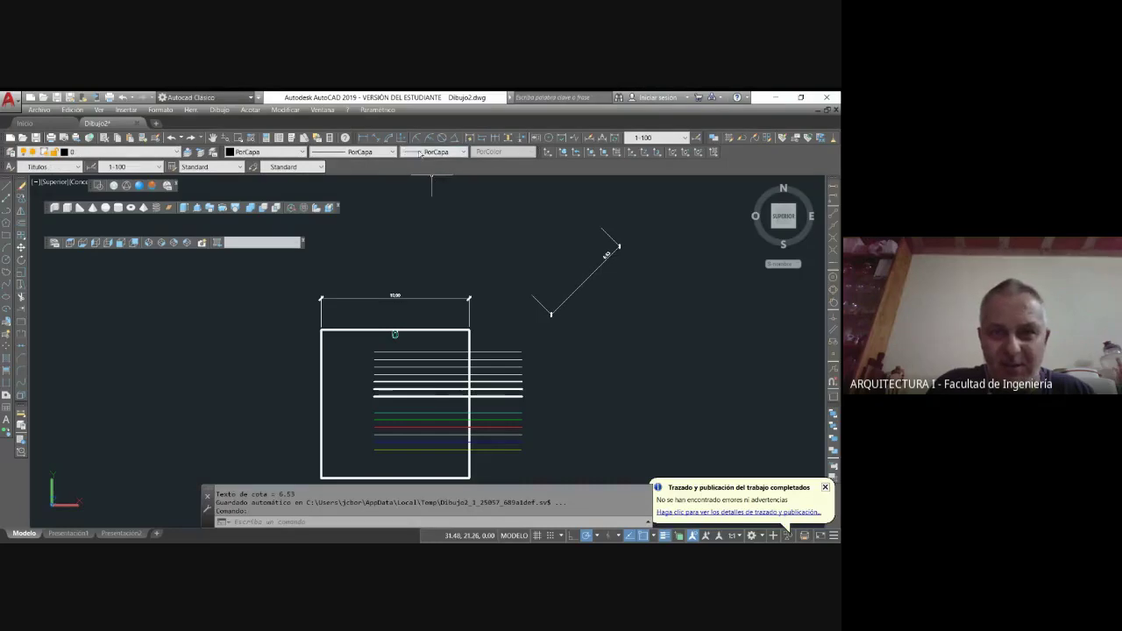
left_click(491, 140)
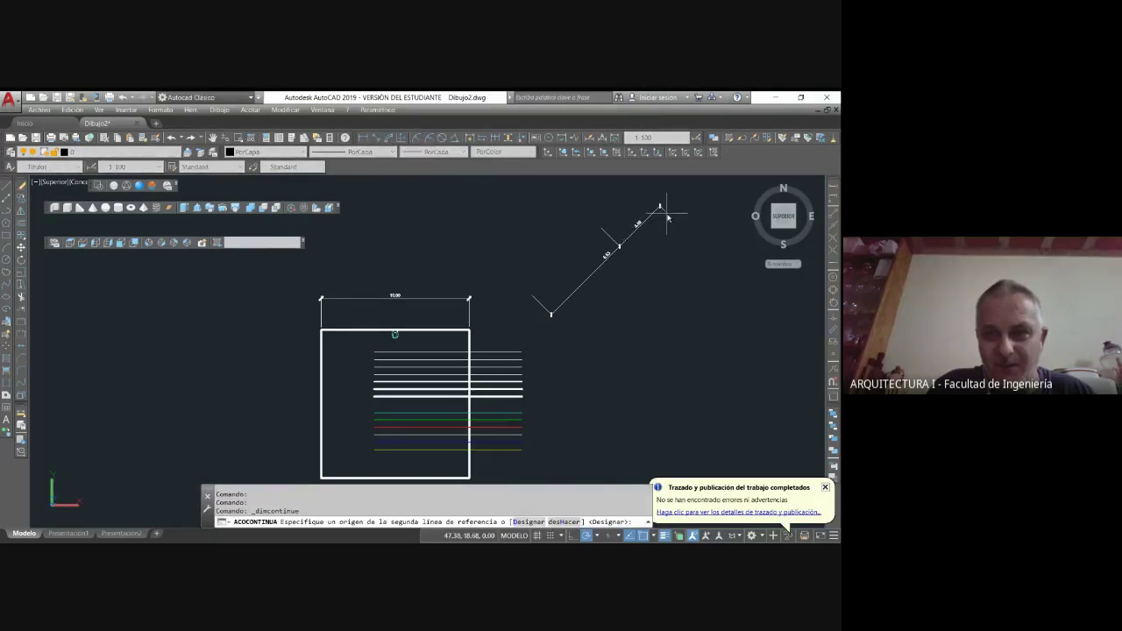
left_click(659, 207)
left_click(680, 185)
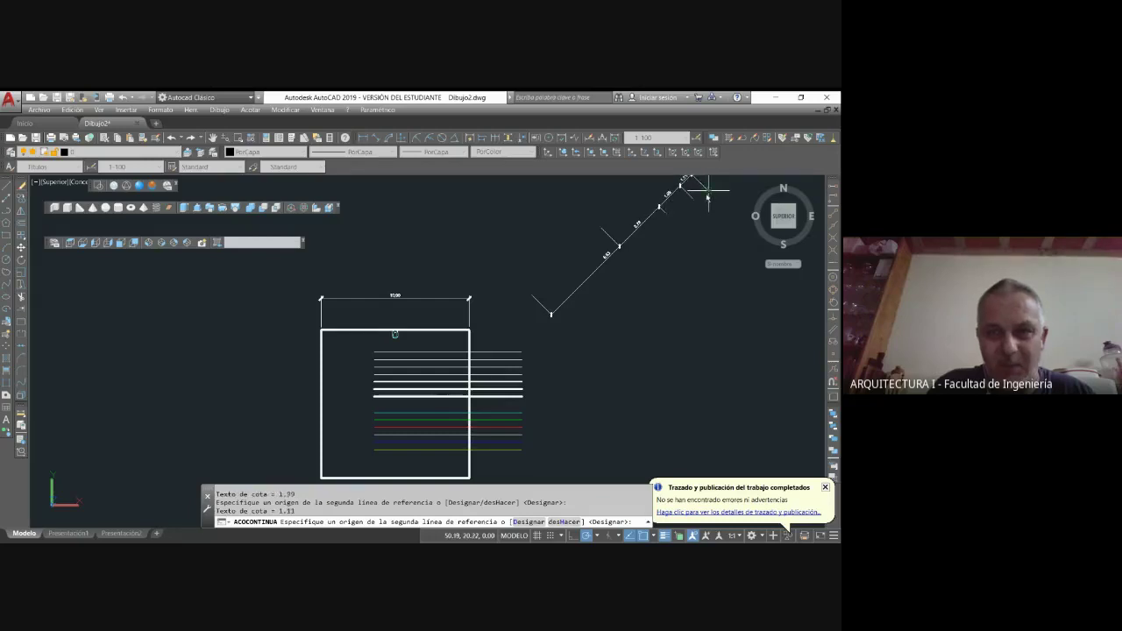
key("Escape")
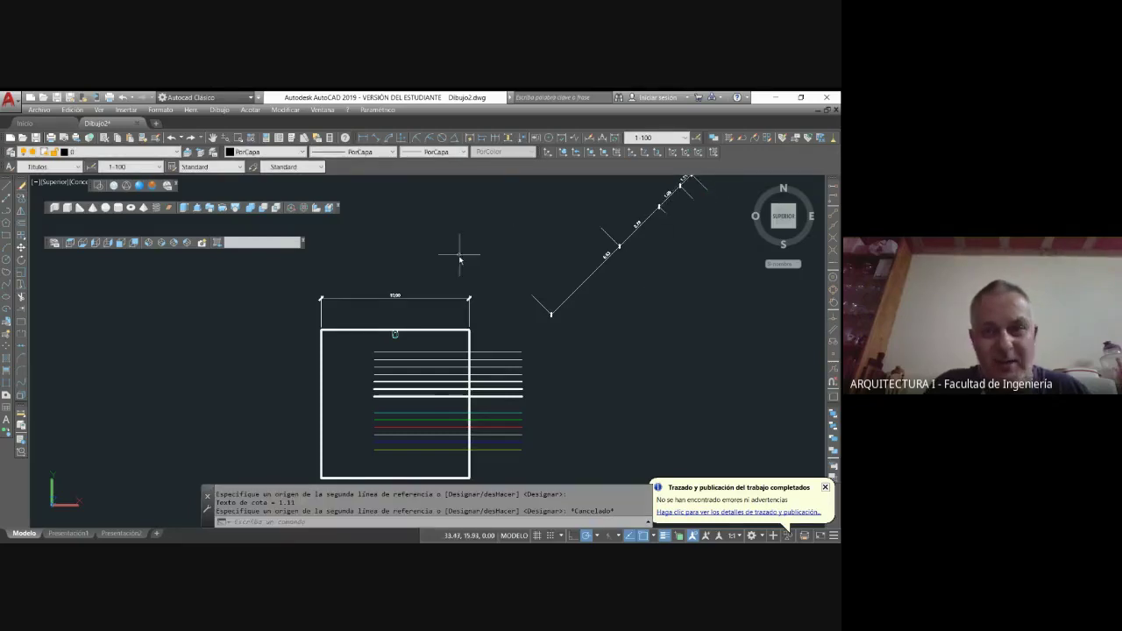
Step: Window-select the diagonal dimension chain and the top width dimension, then delete them
scroll(445, 301, "down", 1)
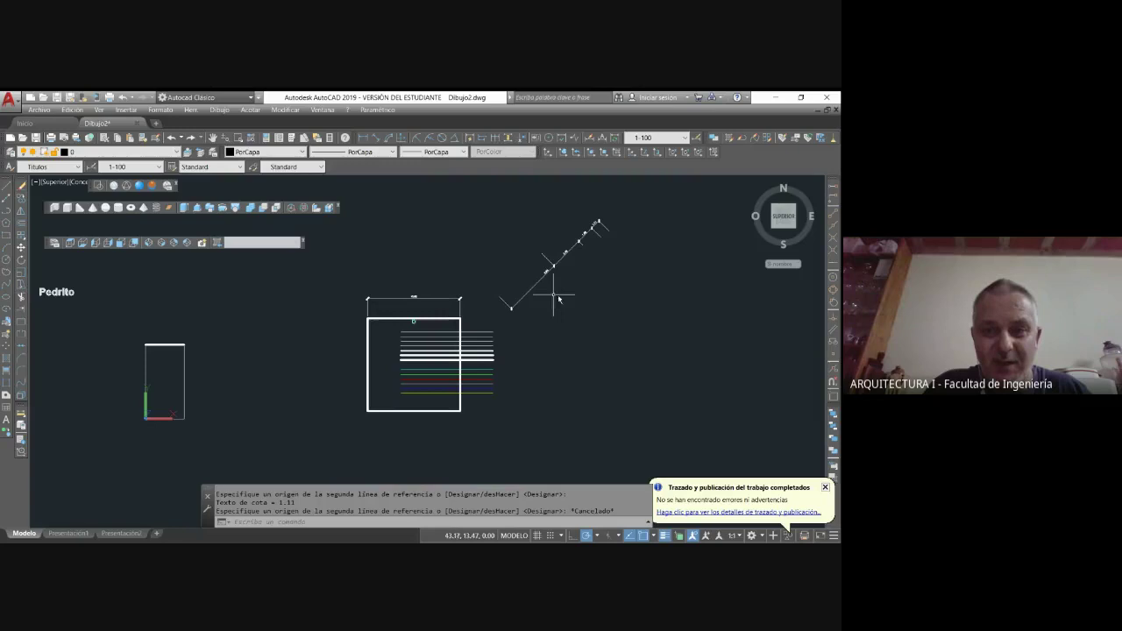
left_click(606, 306)
left_click(530, 219)
left_click(478, 311)
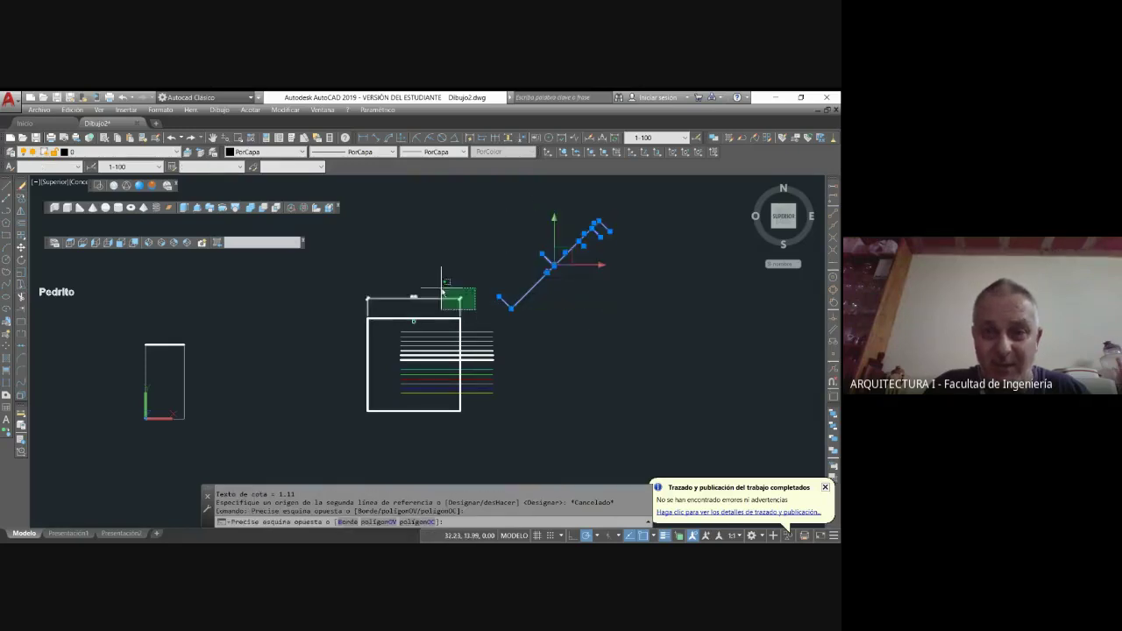
left_click(430, 286)
key("Delete")
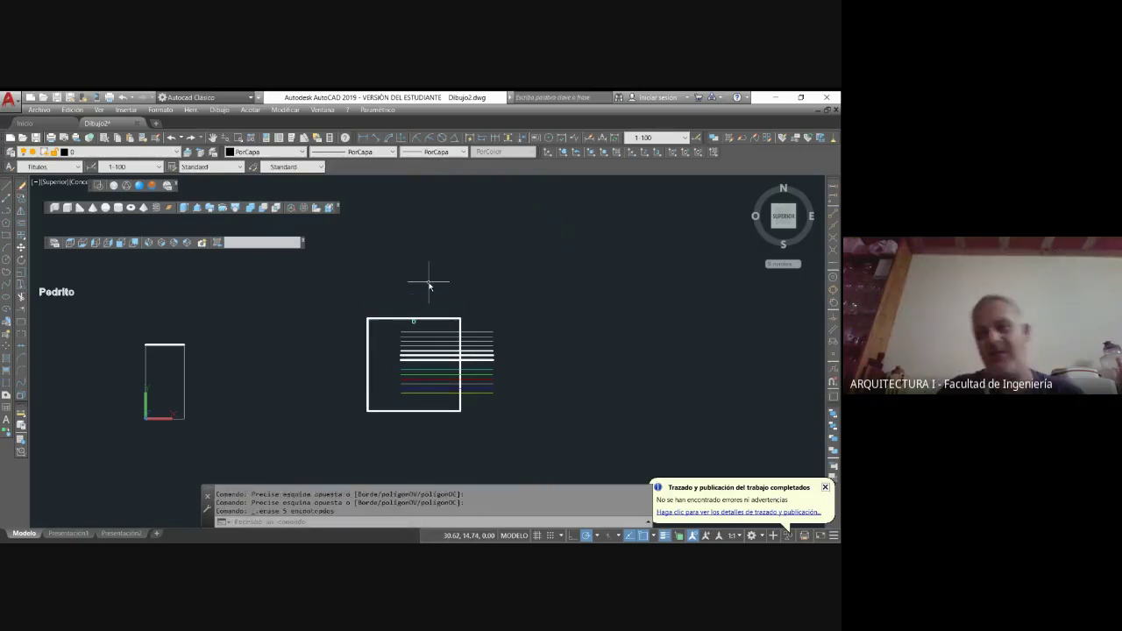